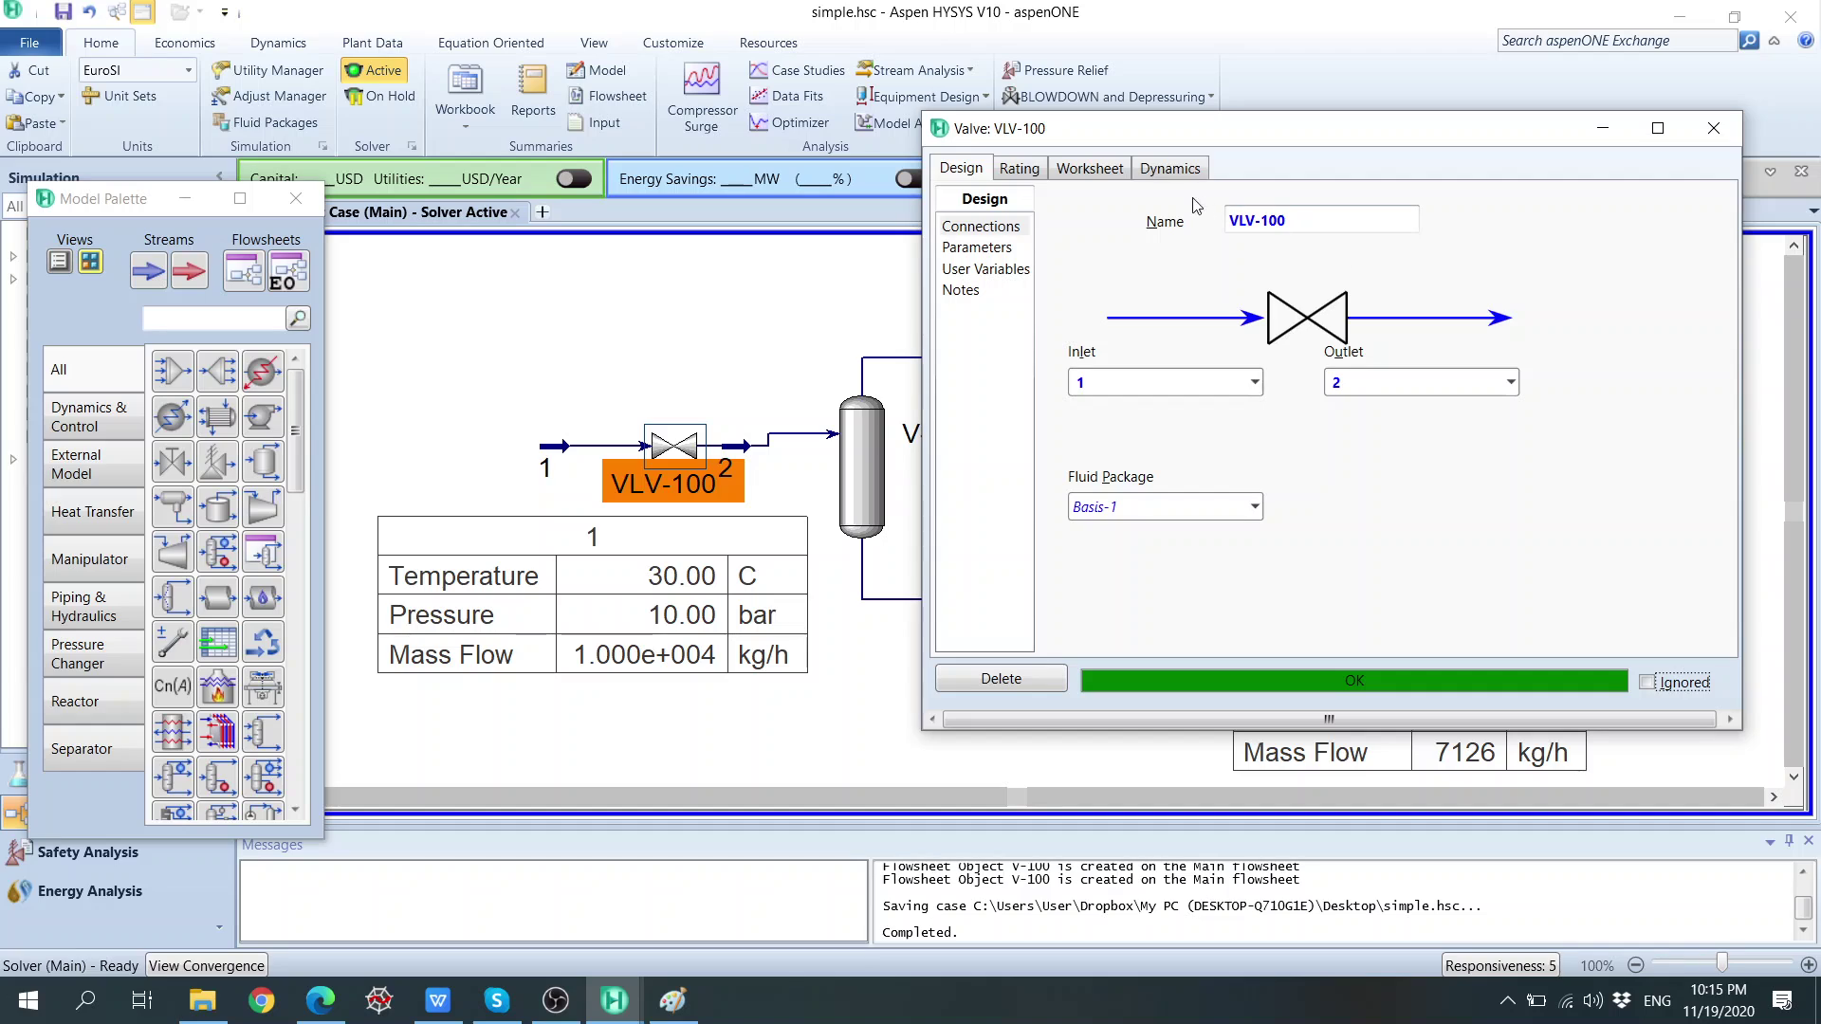
Examine VLV-100's valve opening, pressure drop and flow rate sizing conditions, and check its Delta P design parameter.
left_click(1020, 169)
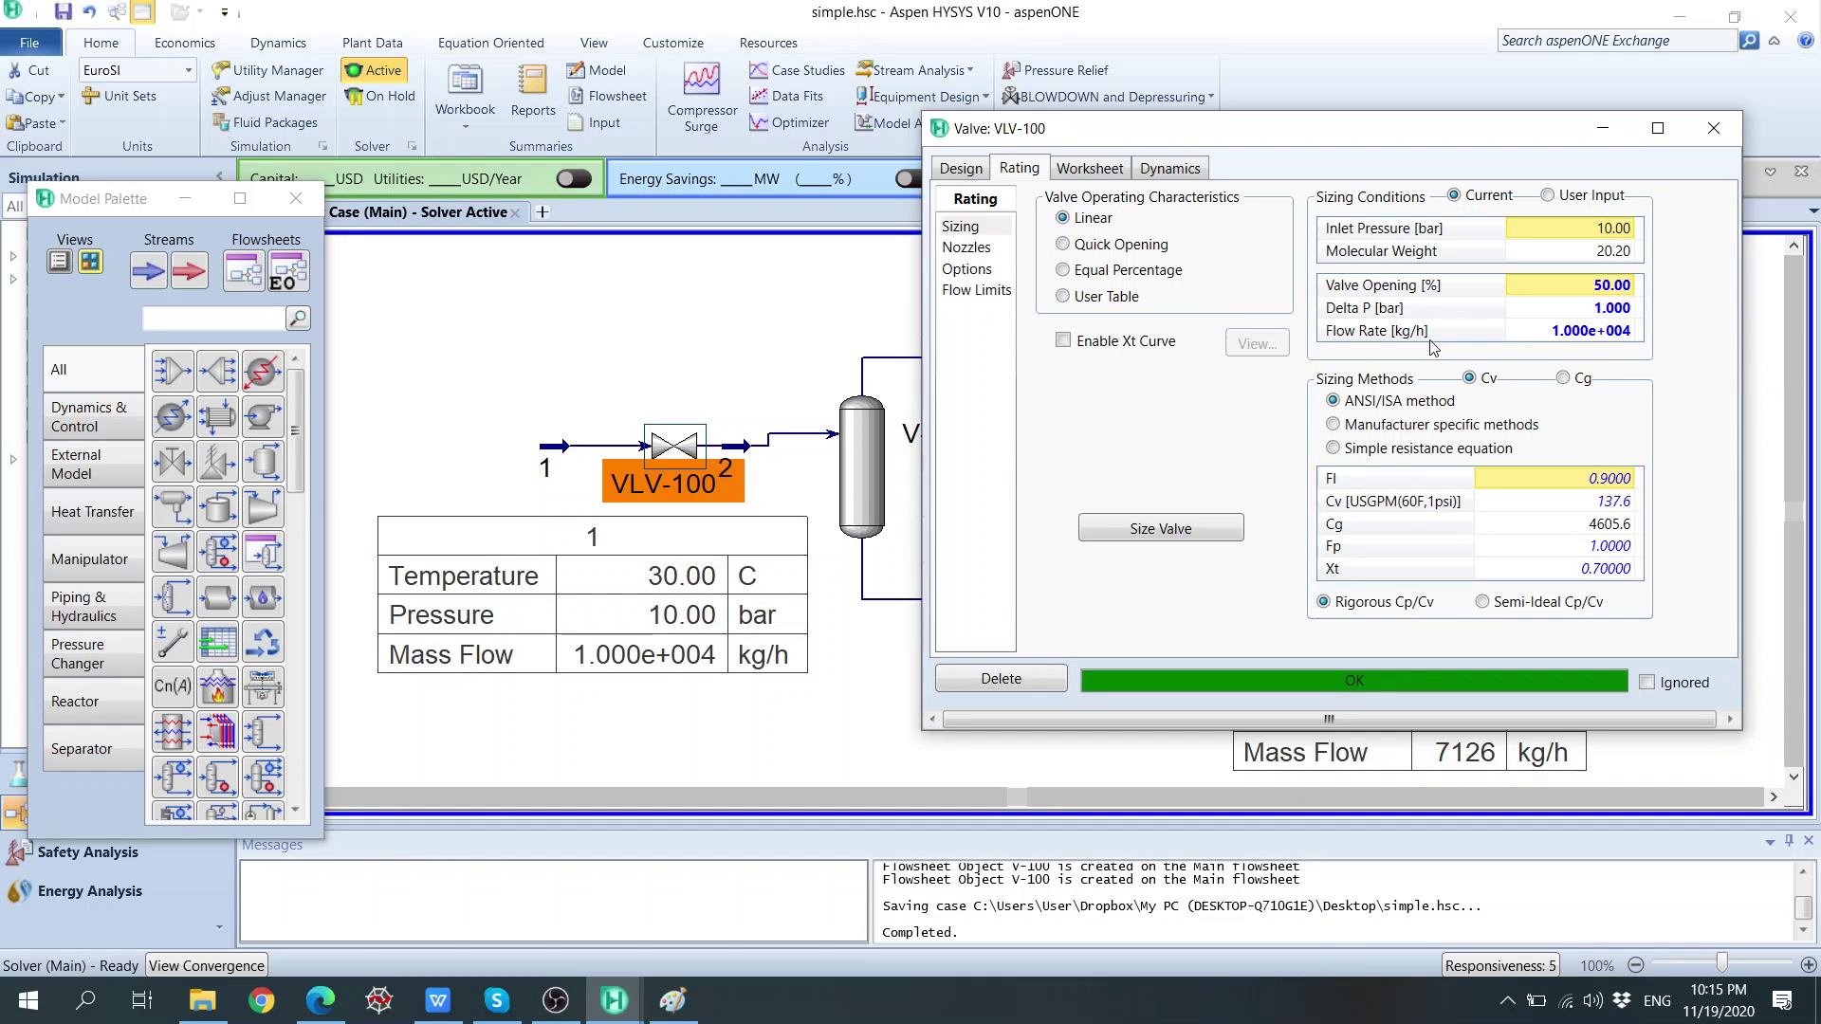
mouse_move(1602, 348)
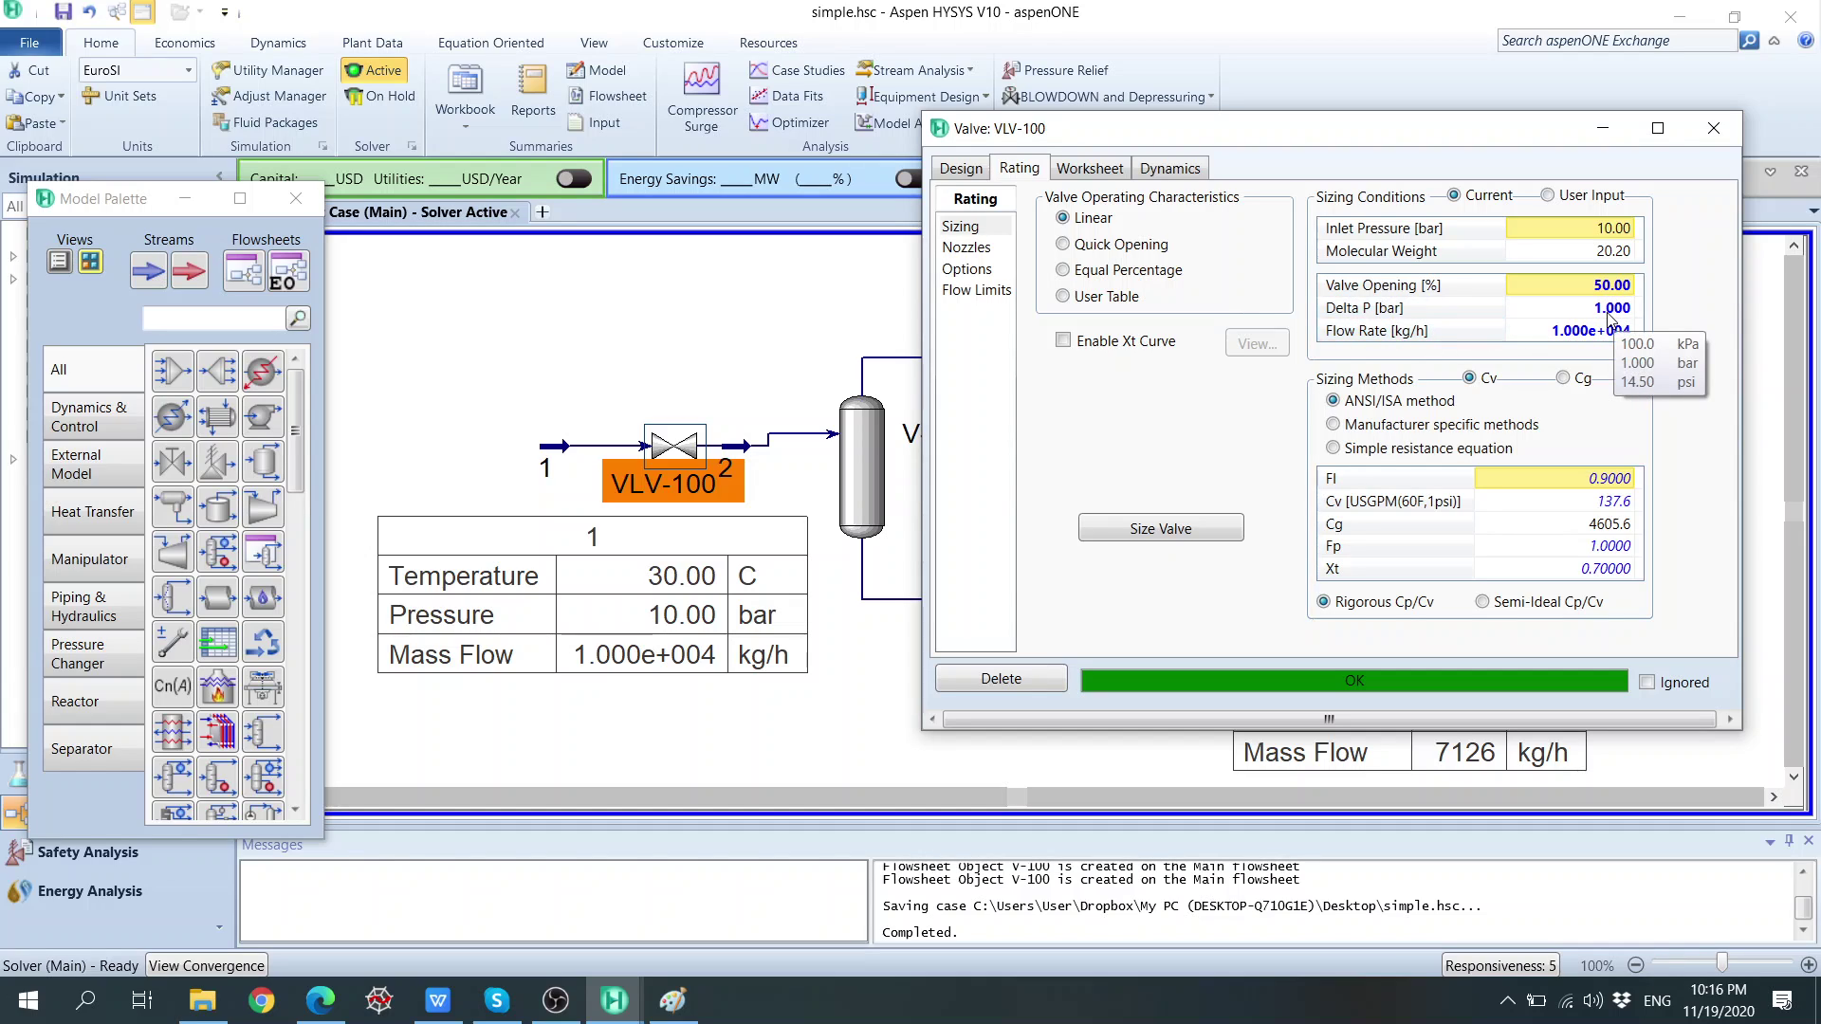
left_click(961, 167)
left_click(977, 248)
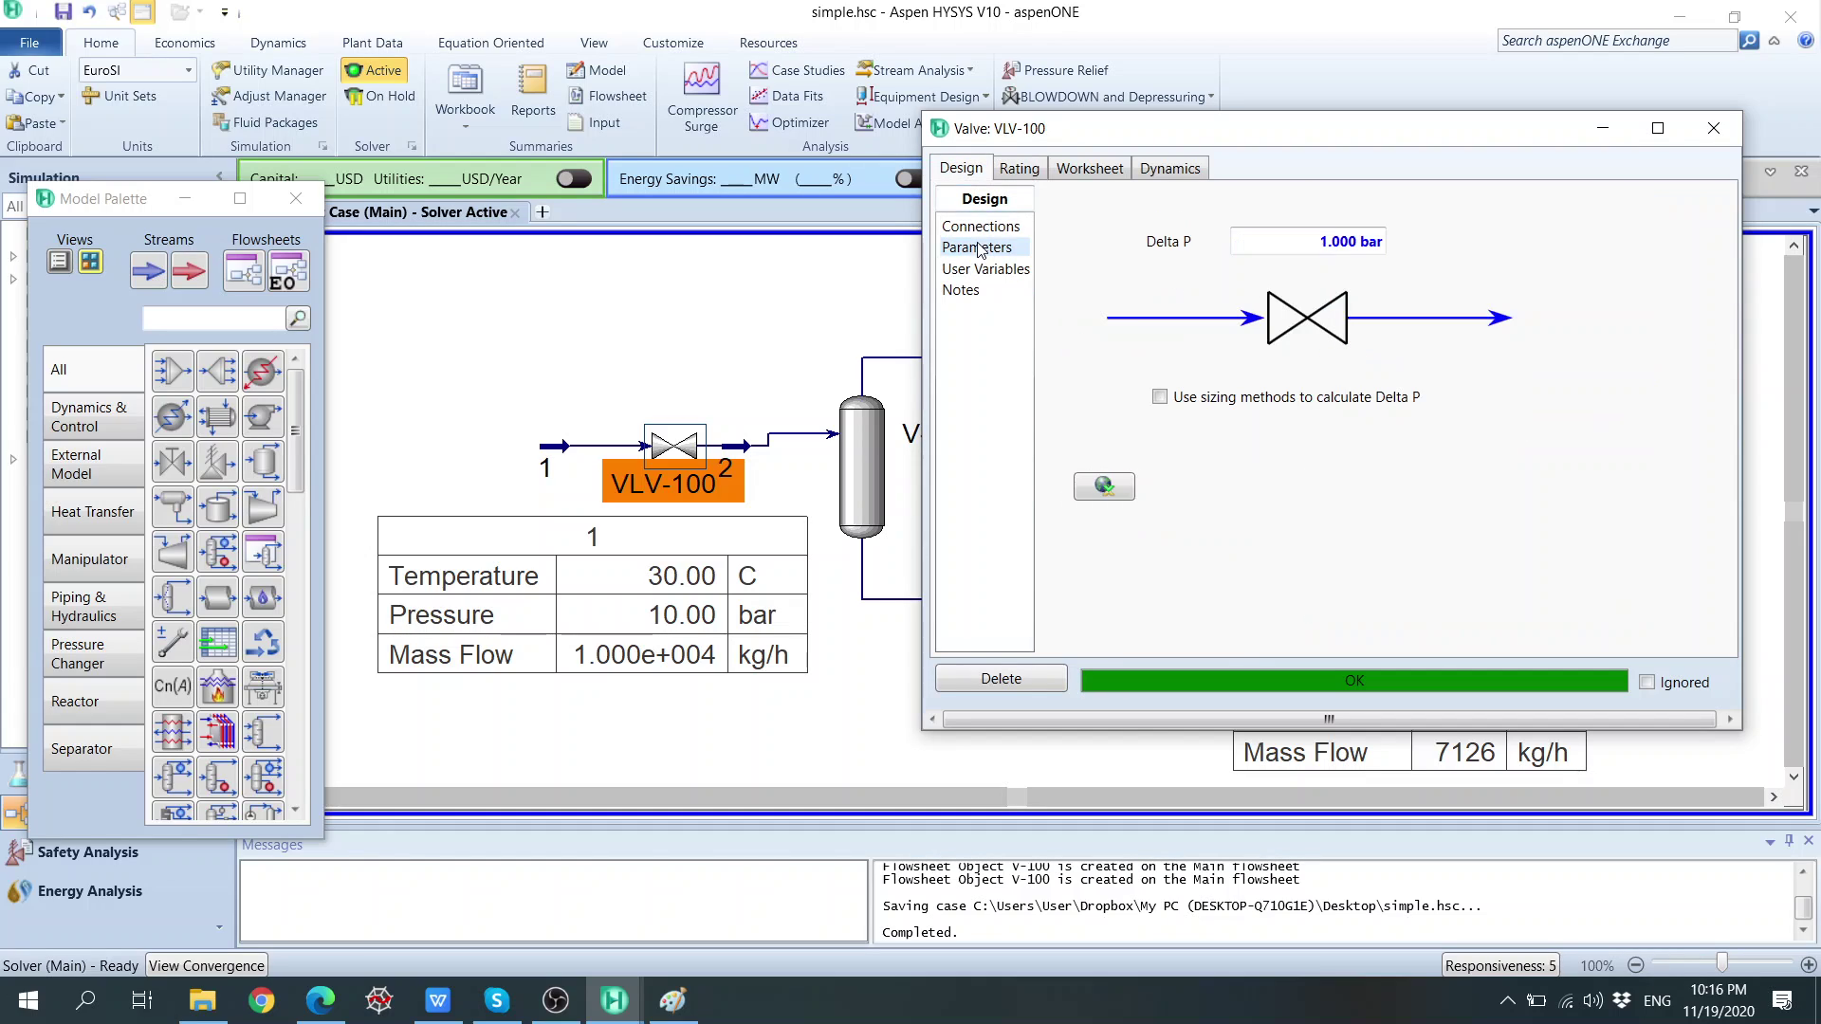
left_click(1034, 172)
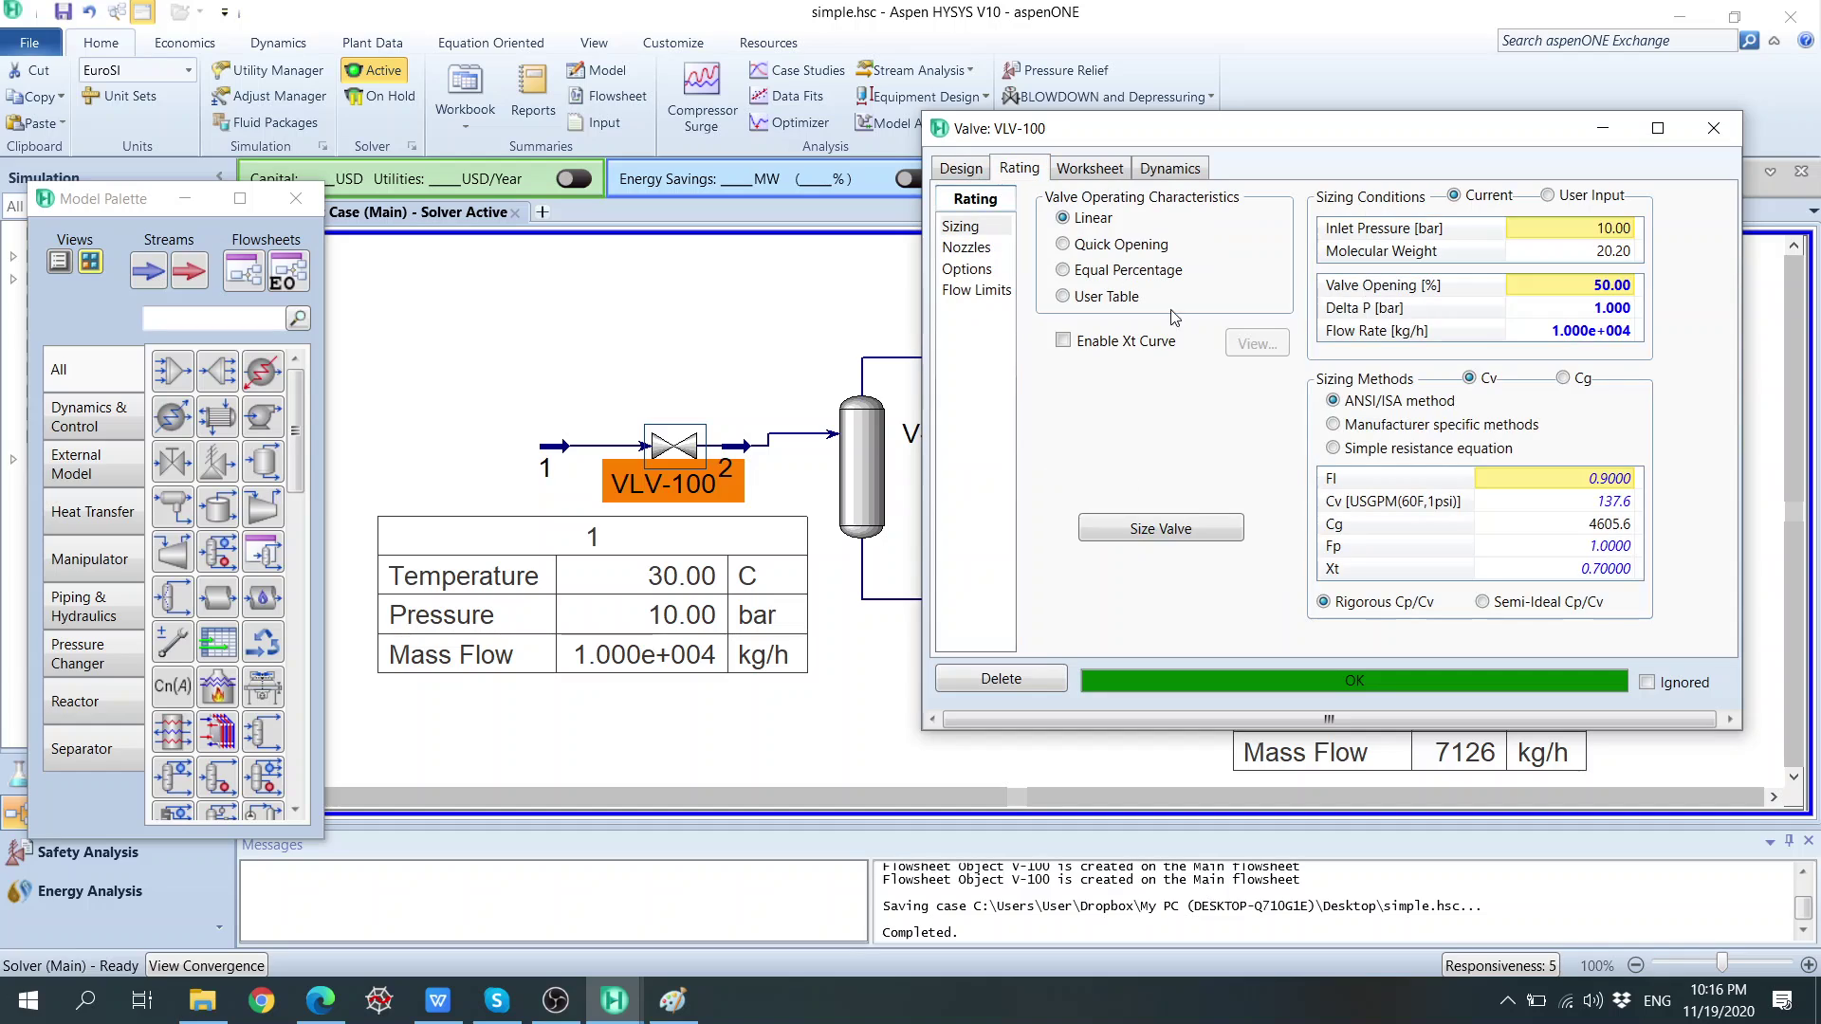
mouse_move(1625, 342)
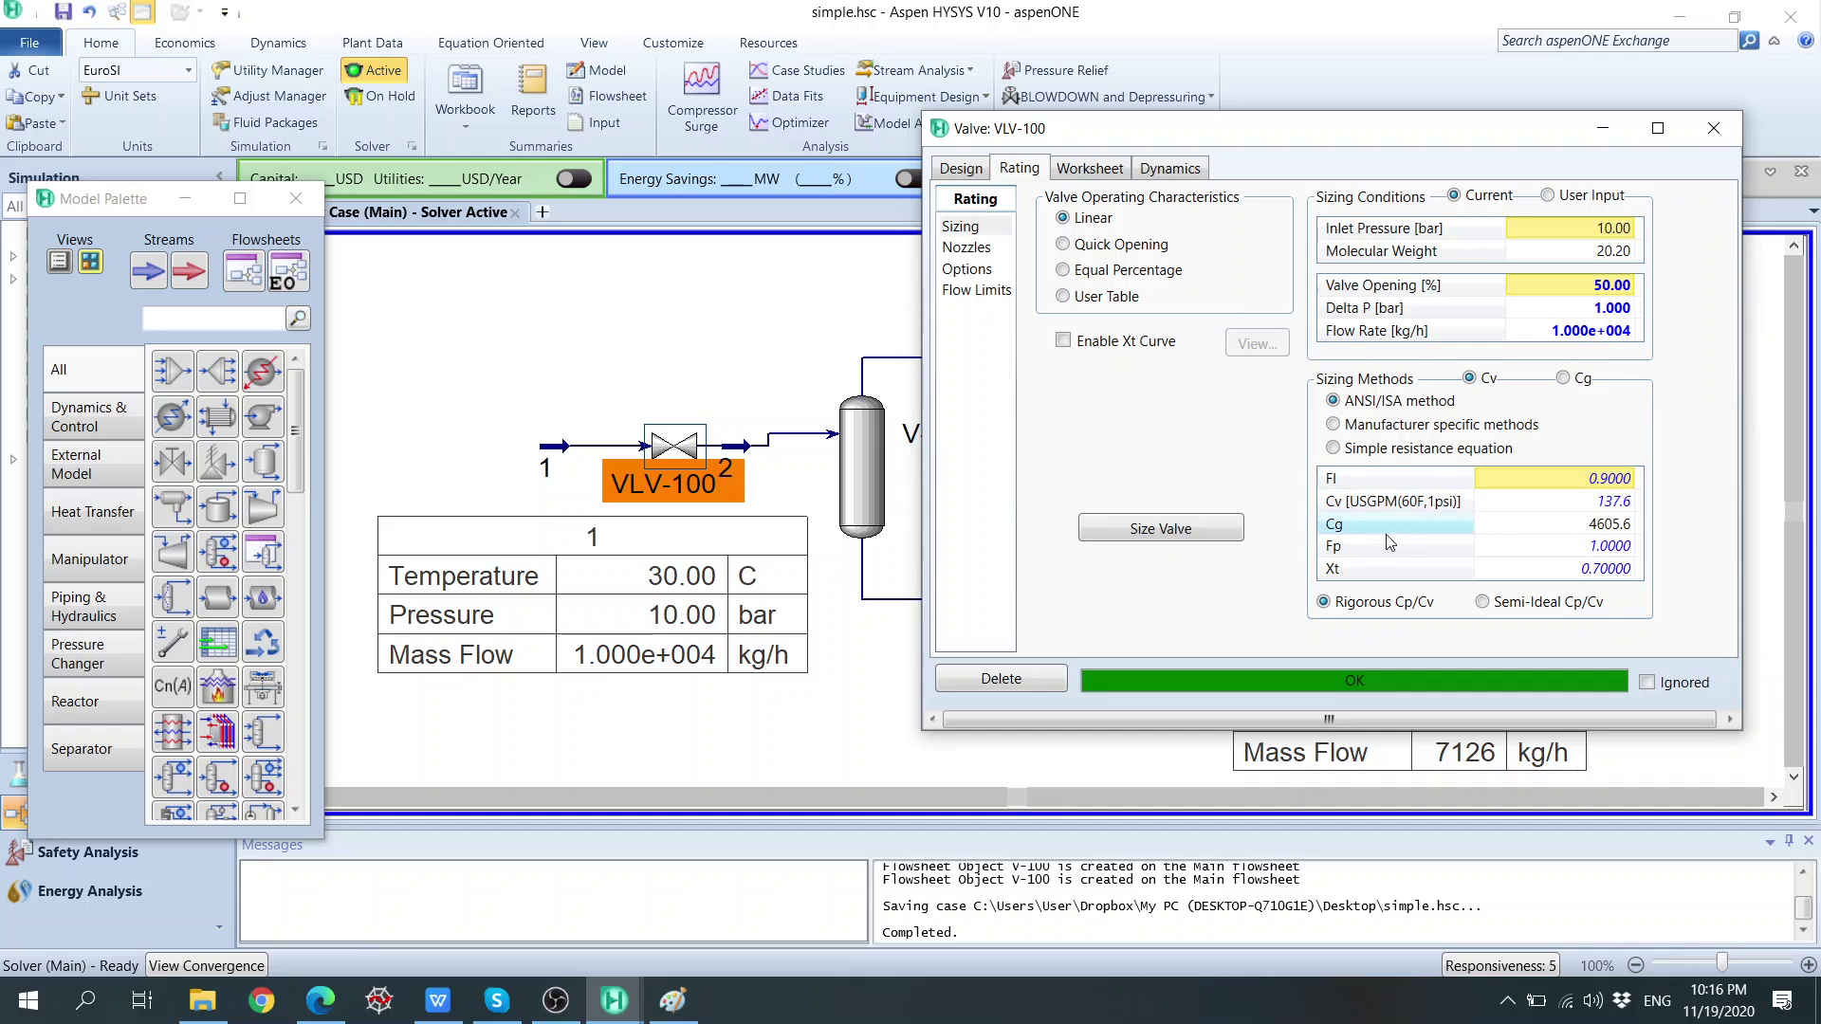
Try the manufacturer specific sizing method for VLV-100 and view the available valve vapor flow models.
left_click(1371, 425)
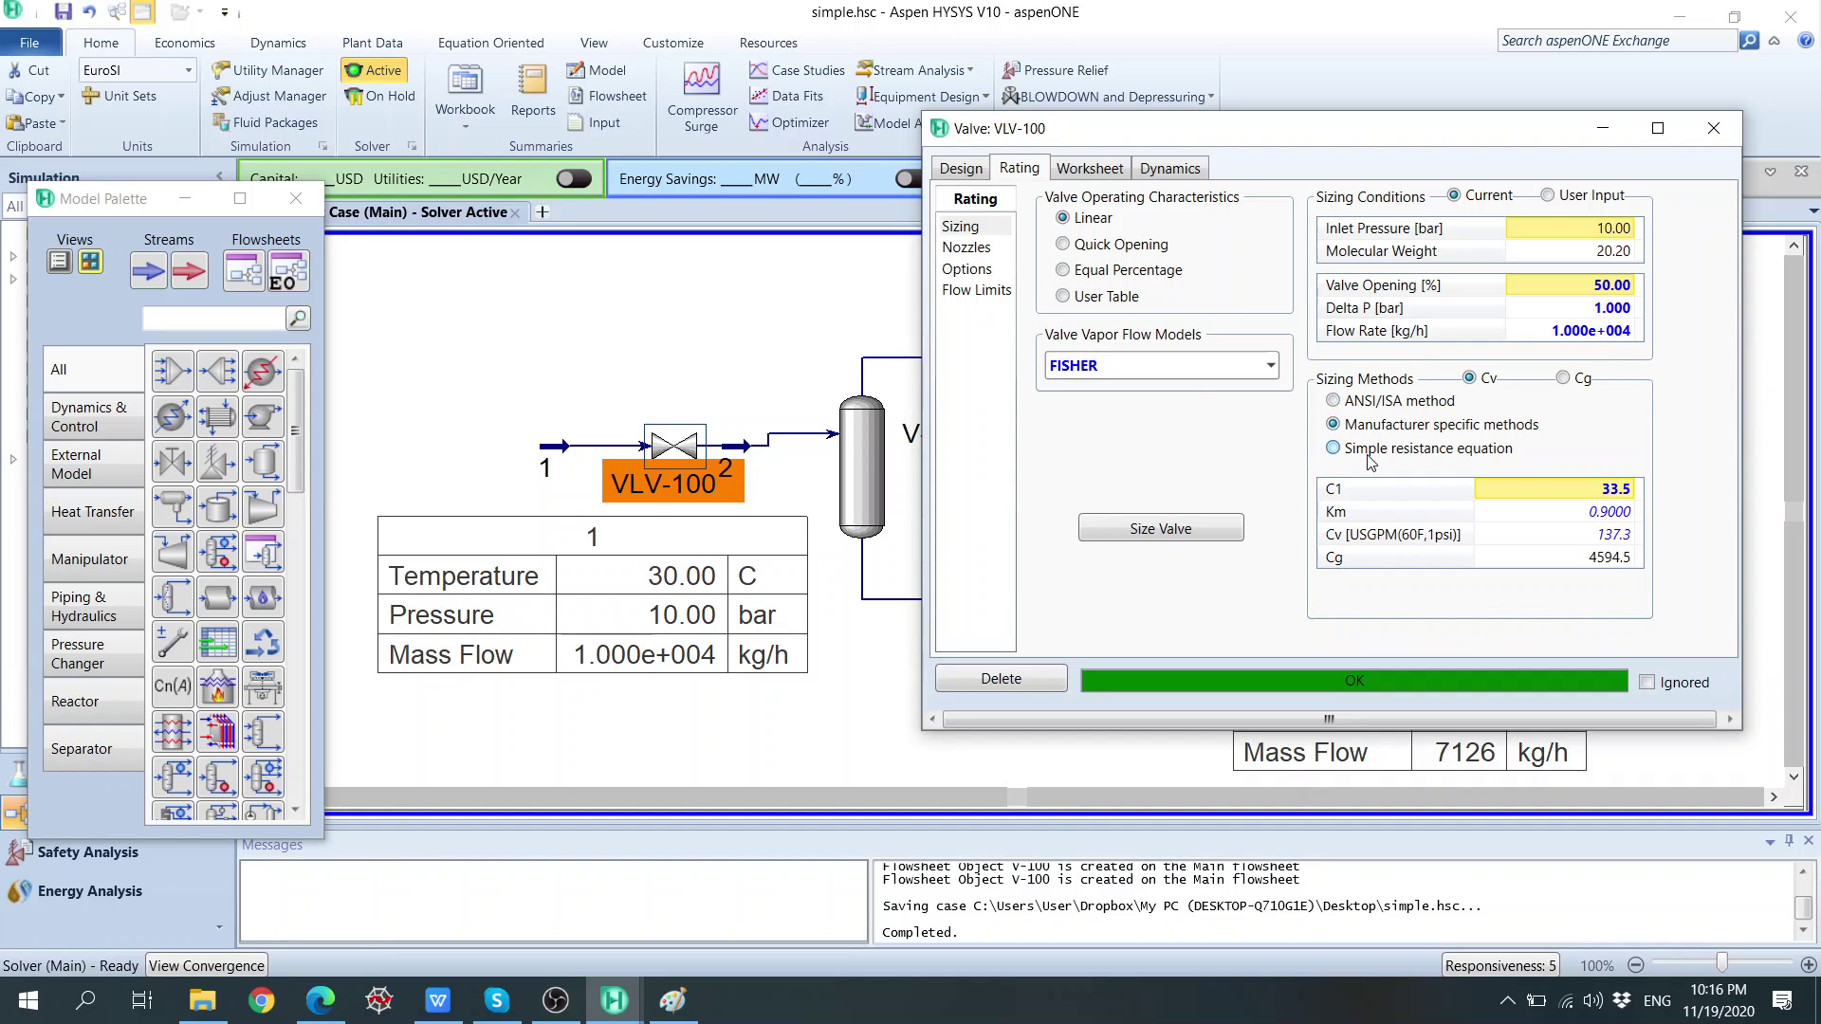
left_click(1271, 366)
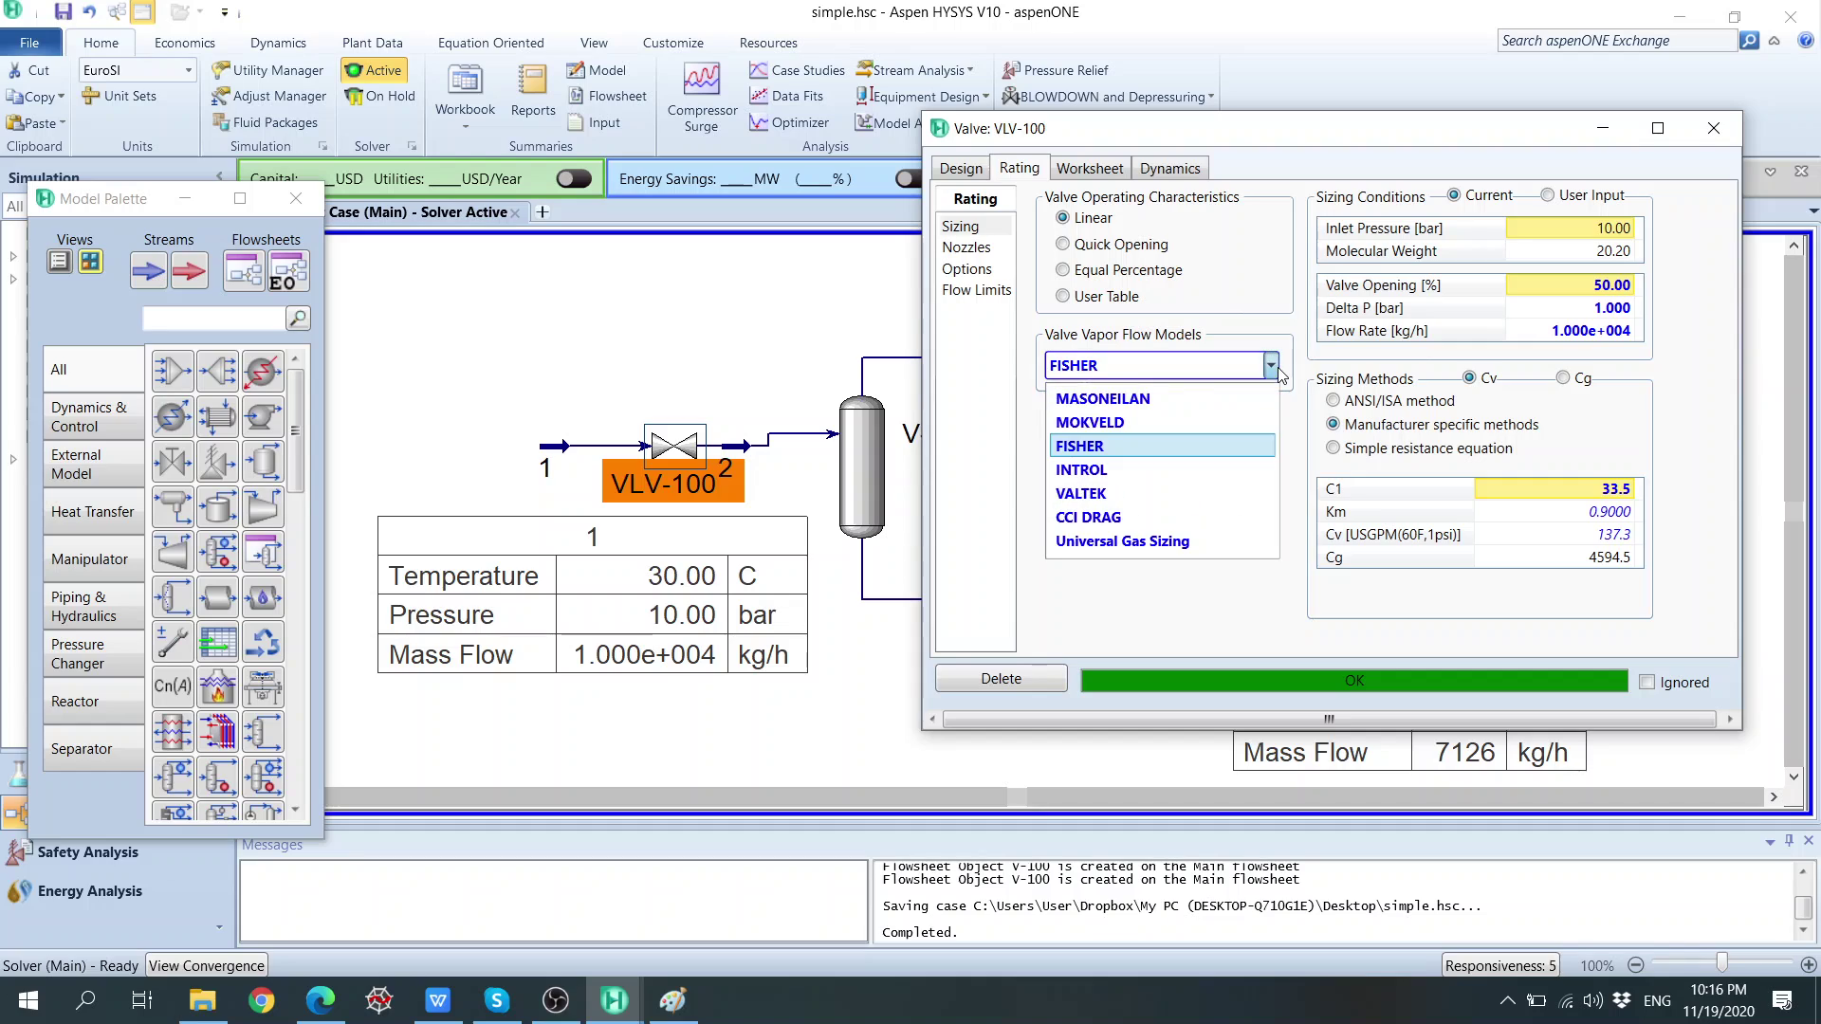
left_click(1319, 415)
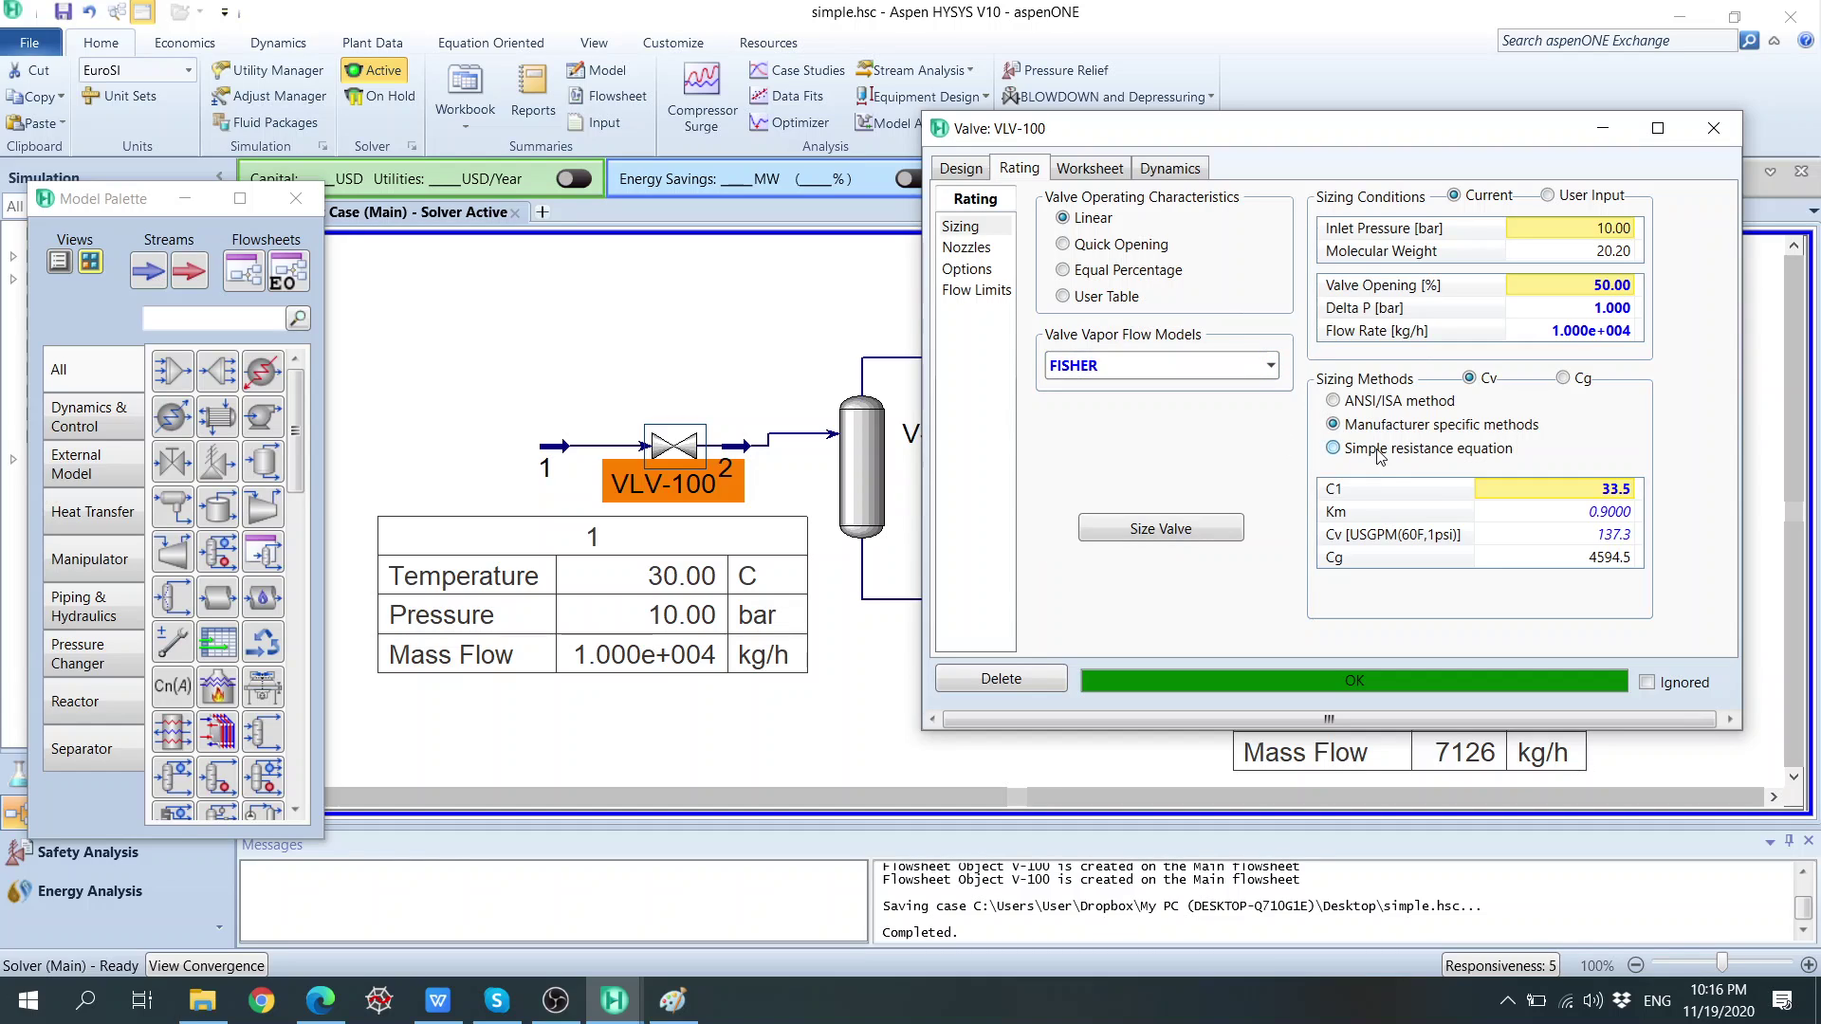
Compare the simple resistance sizing equation with the Dynamic Calculation slide in WPS Office, and return VLV-100 to the ANSI/ISA method.
left_click(1333, 449)
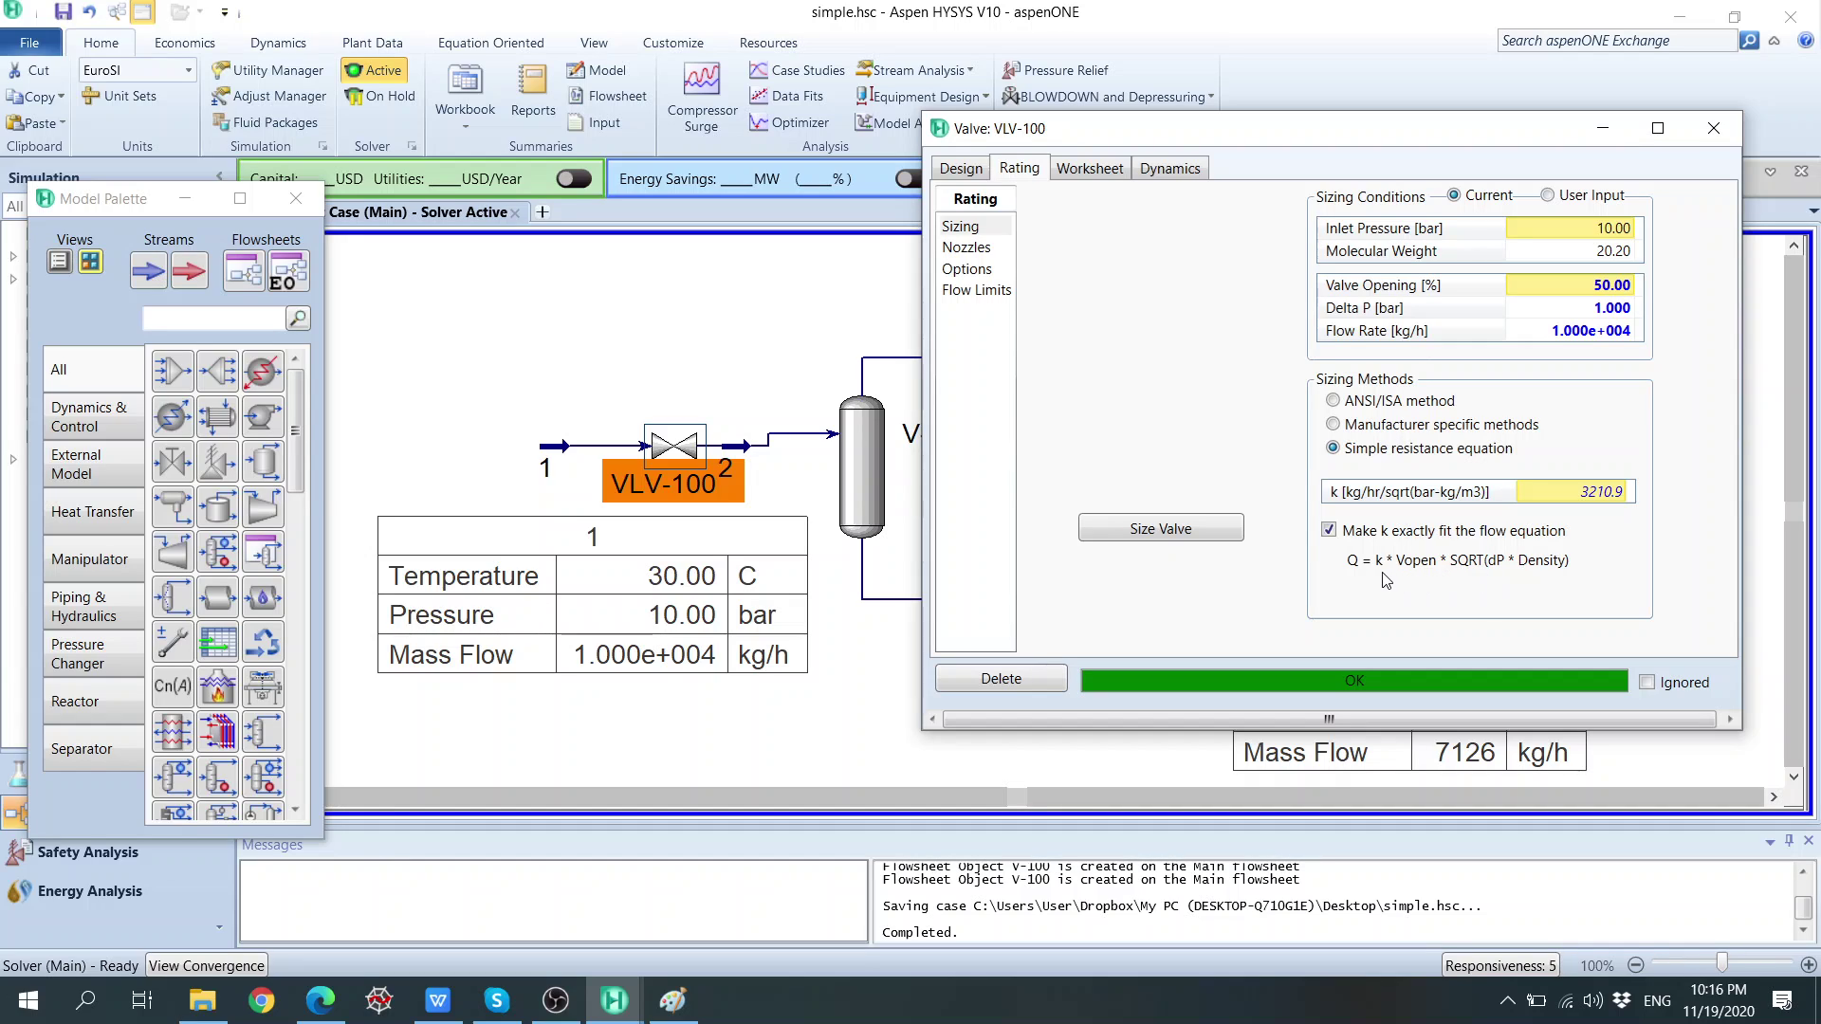
left_click(437, 1001)
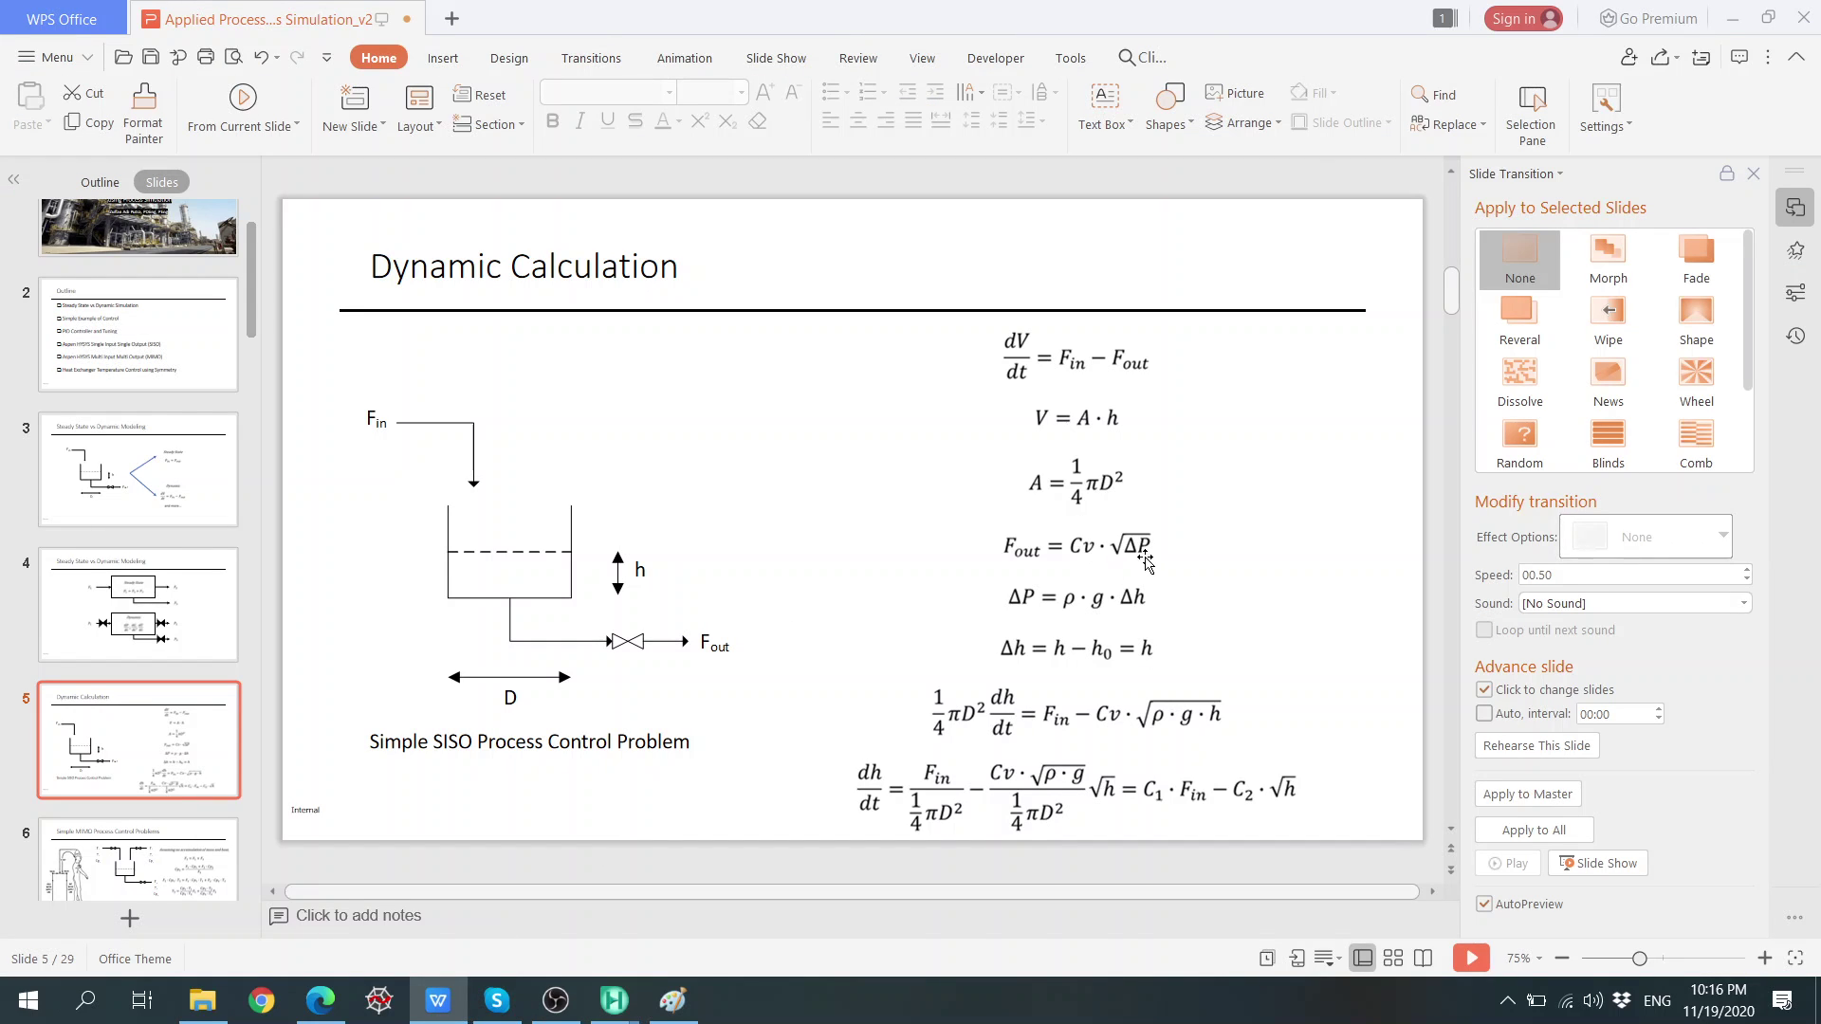
mouse_move(603, 1010)
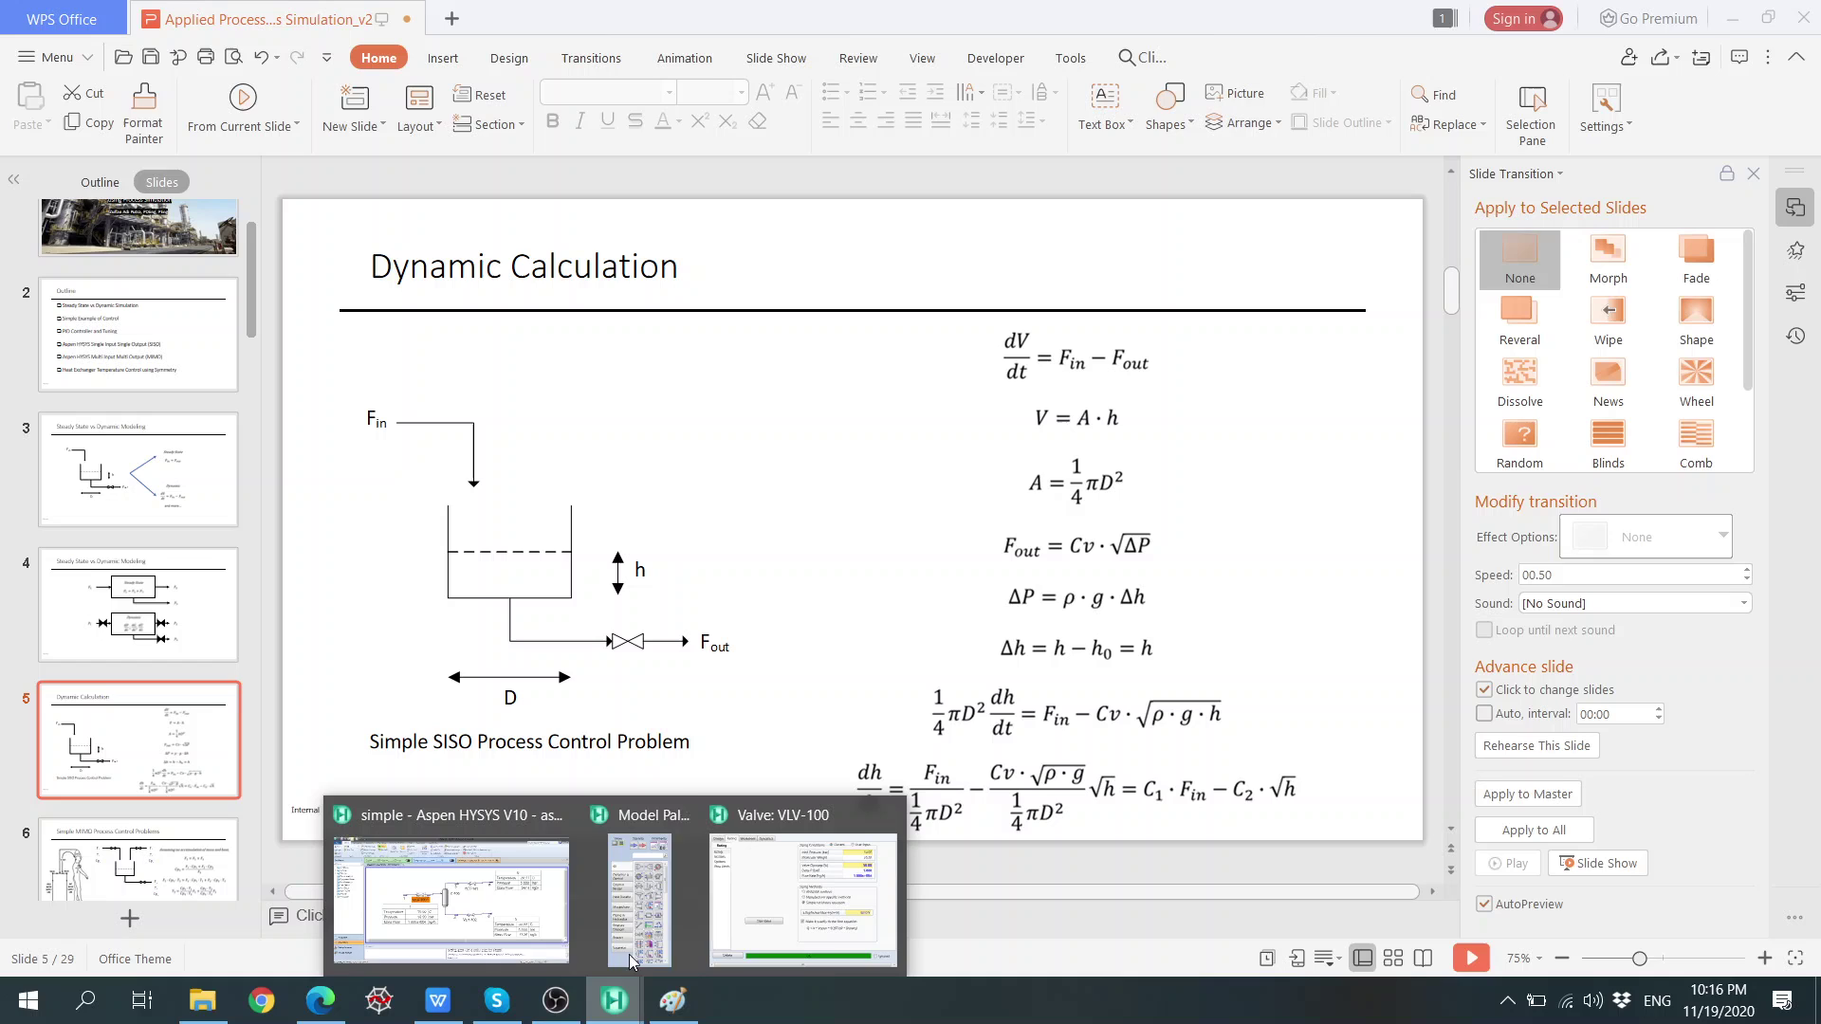
left_click(493, 882)
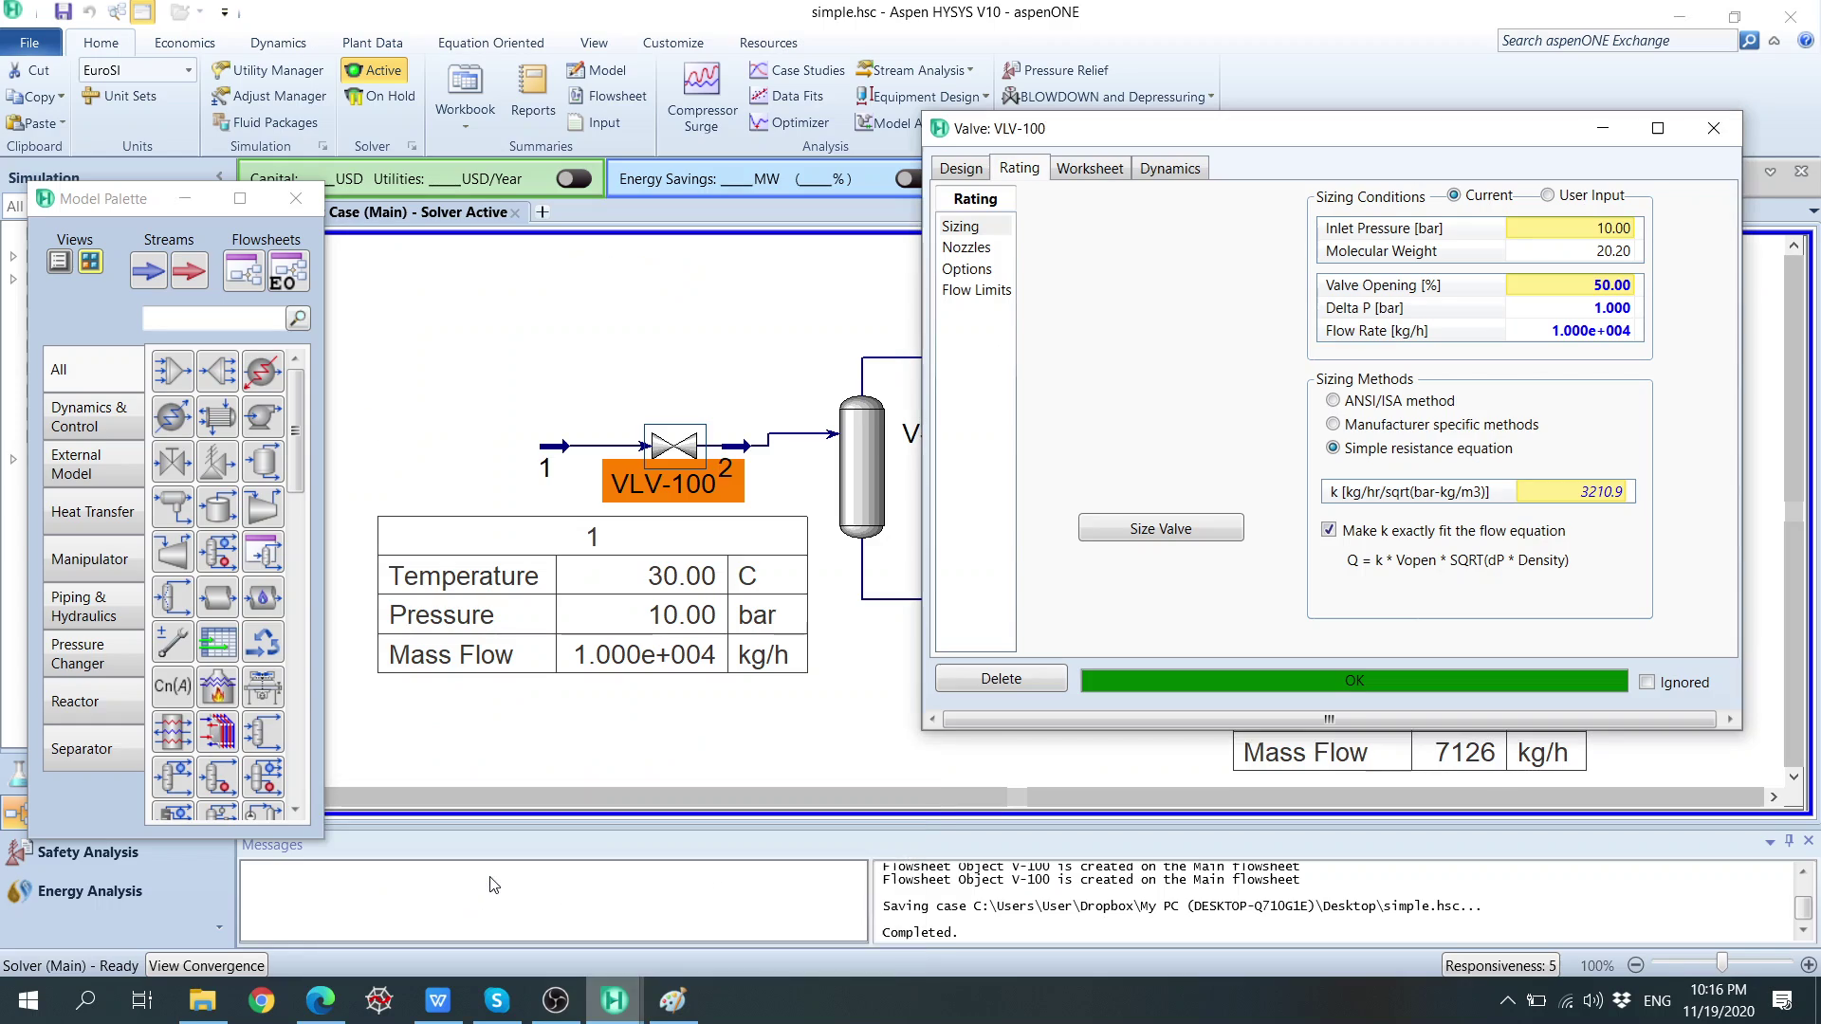
left_click(1374, 406)
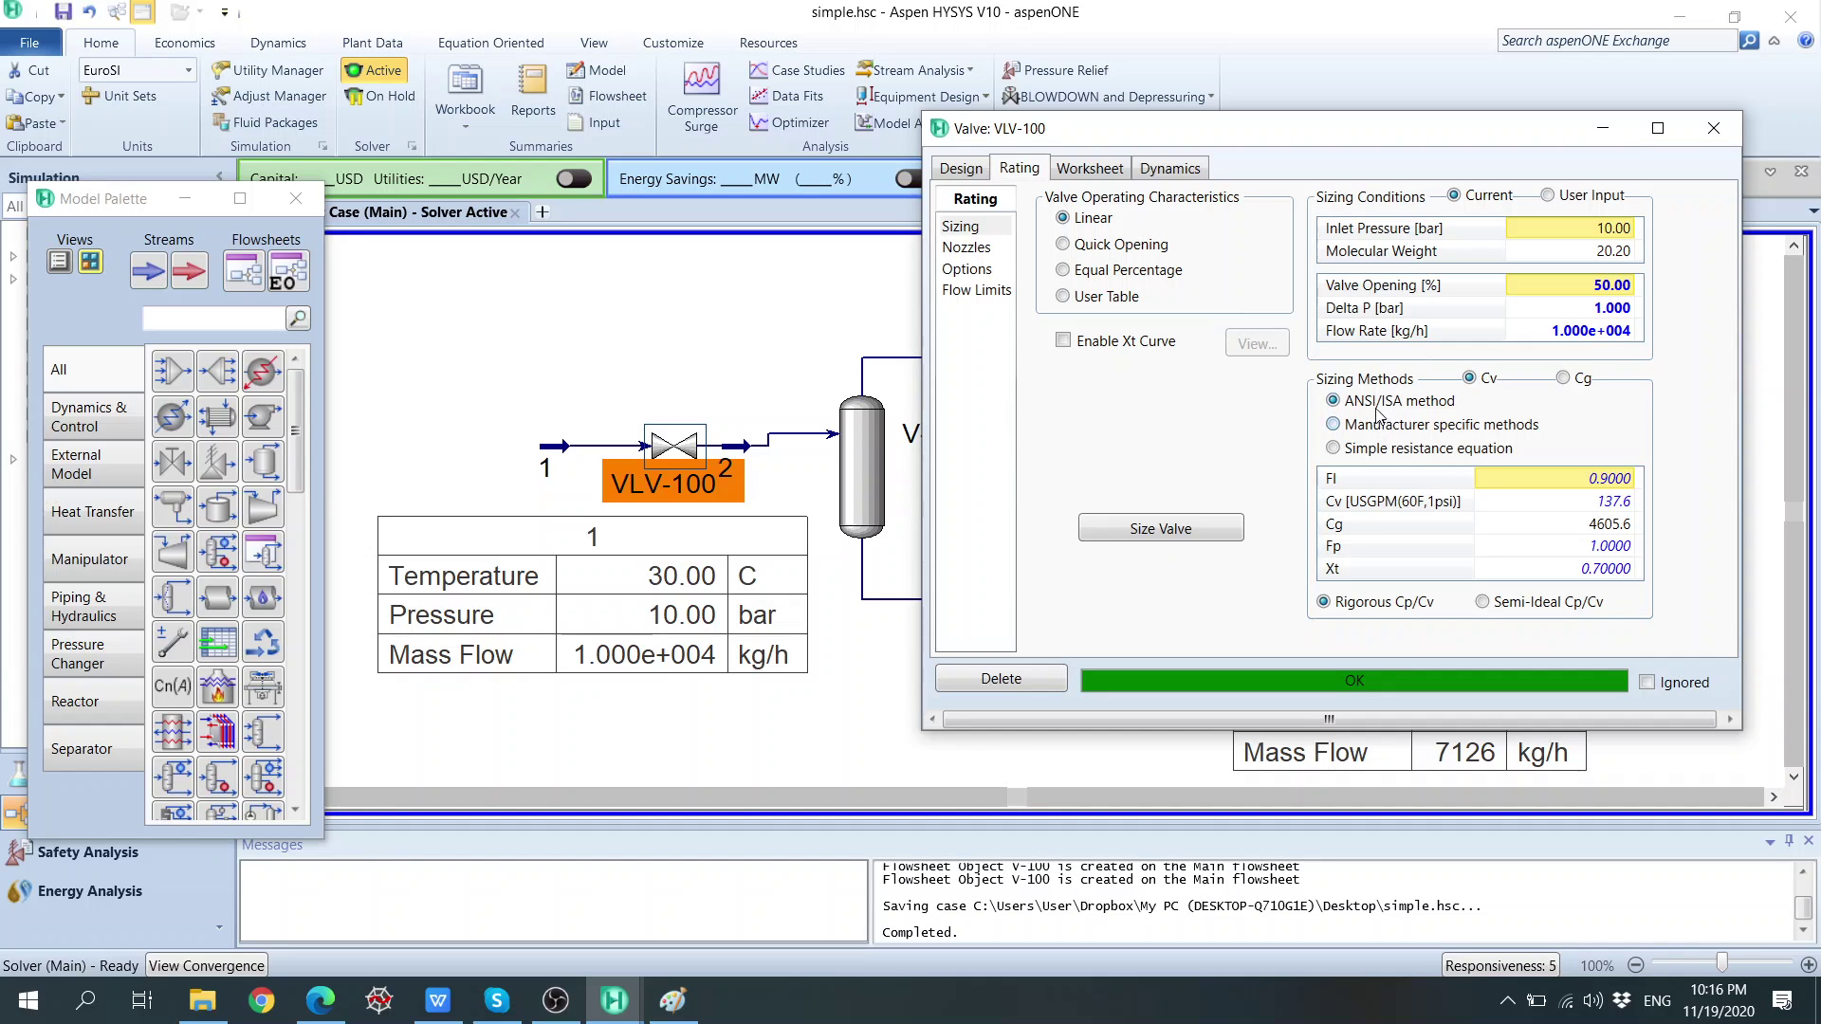
Size VLV-100 with the ANSI/ISA method, set its Cv to 140 USGPM and close the valve window.
left_click(1193, 535)
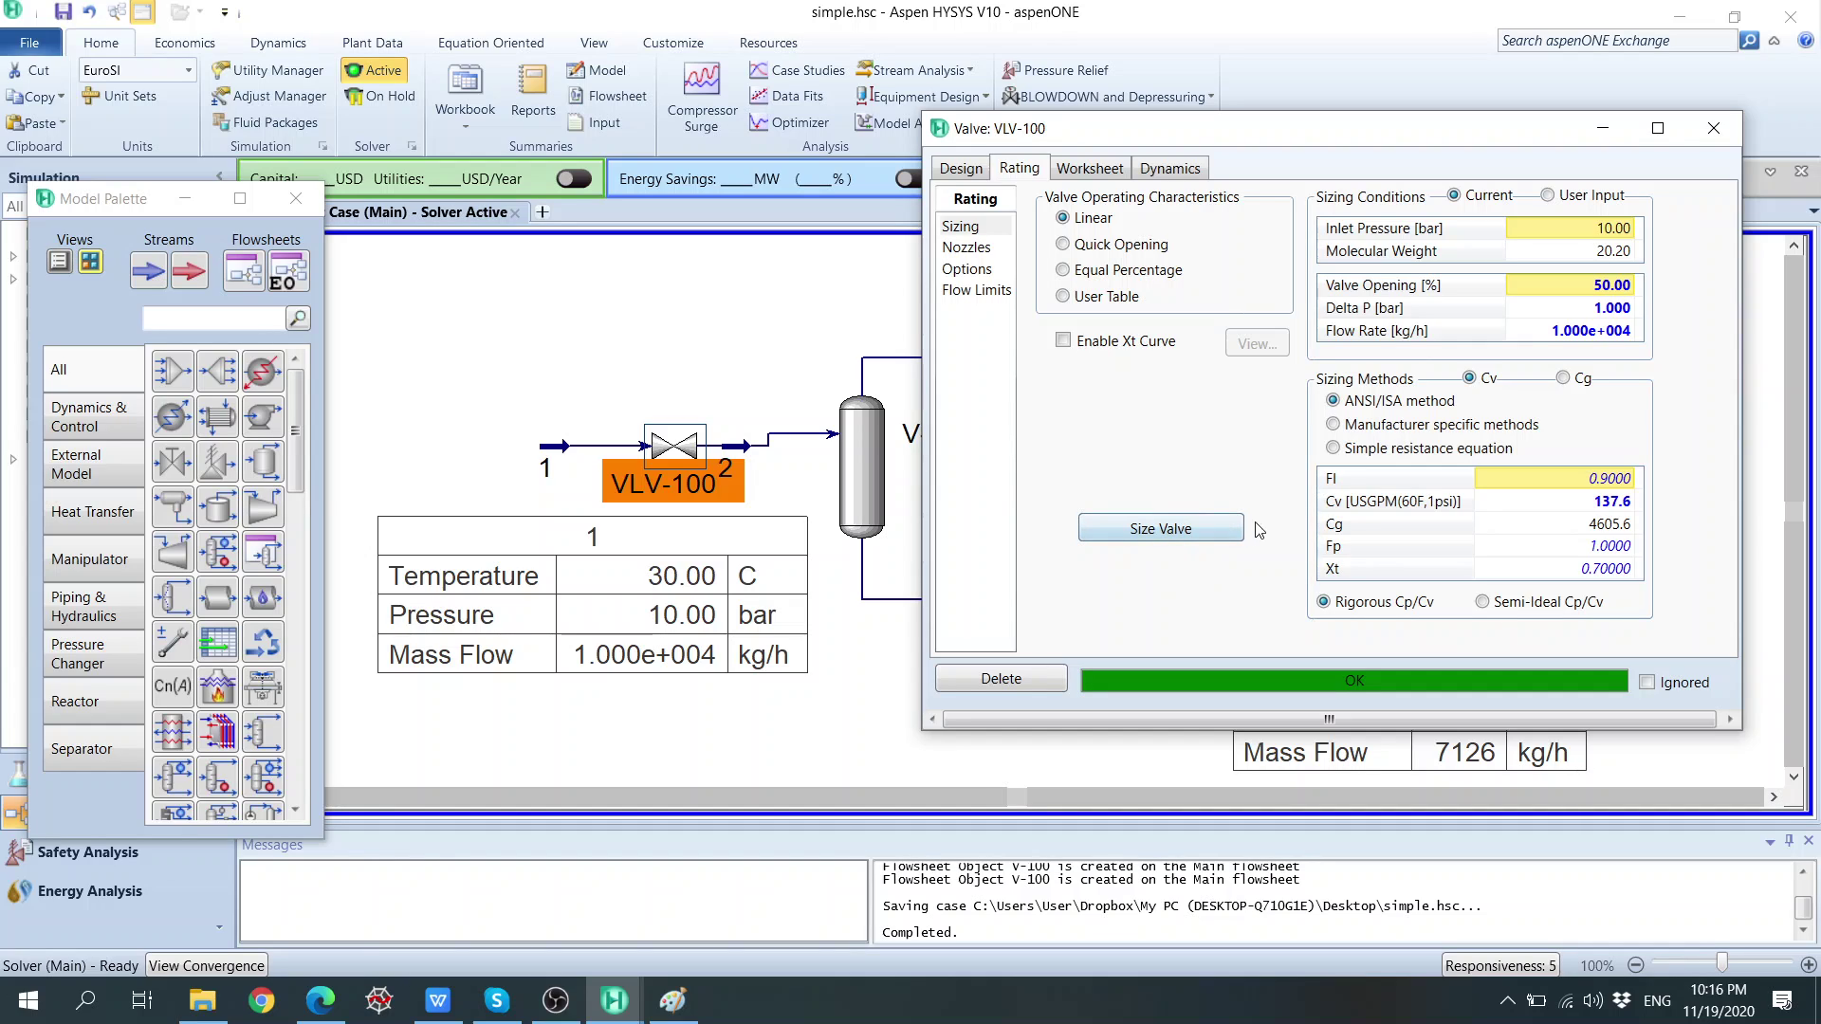
left_click(1604, 503)
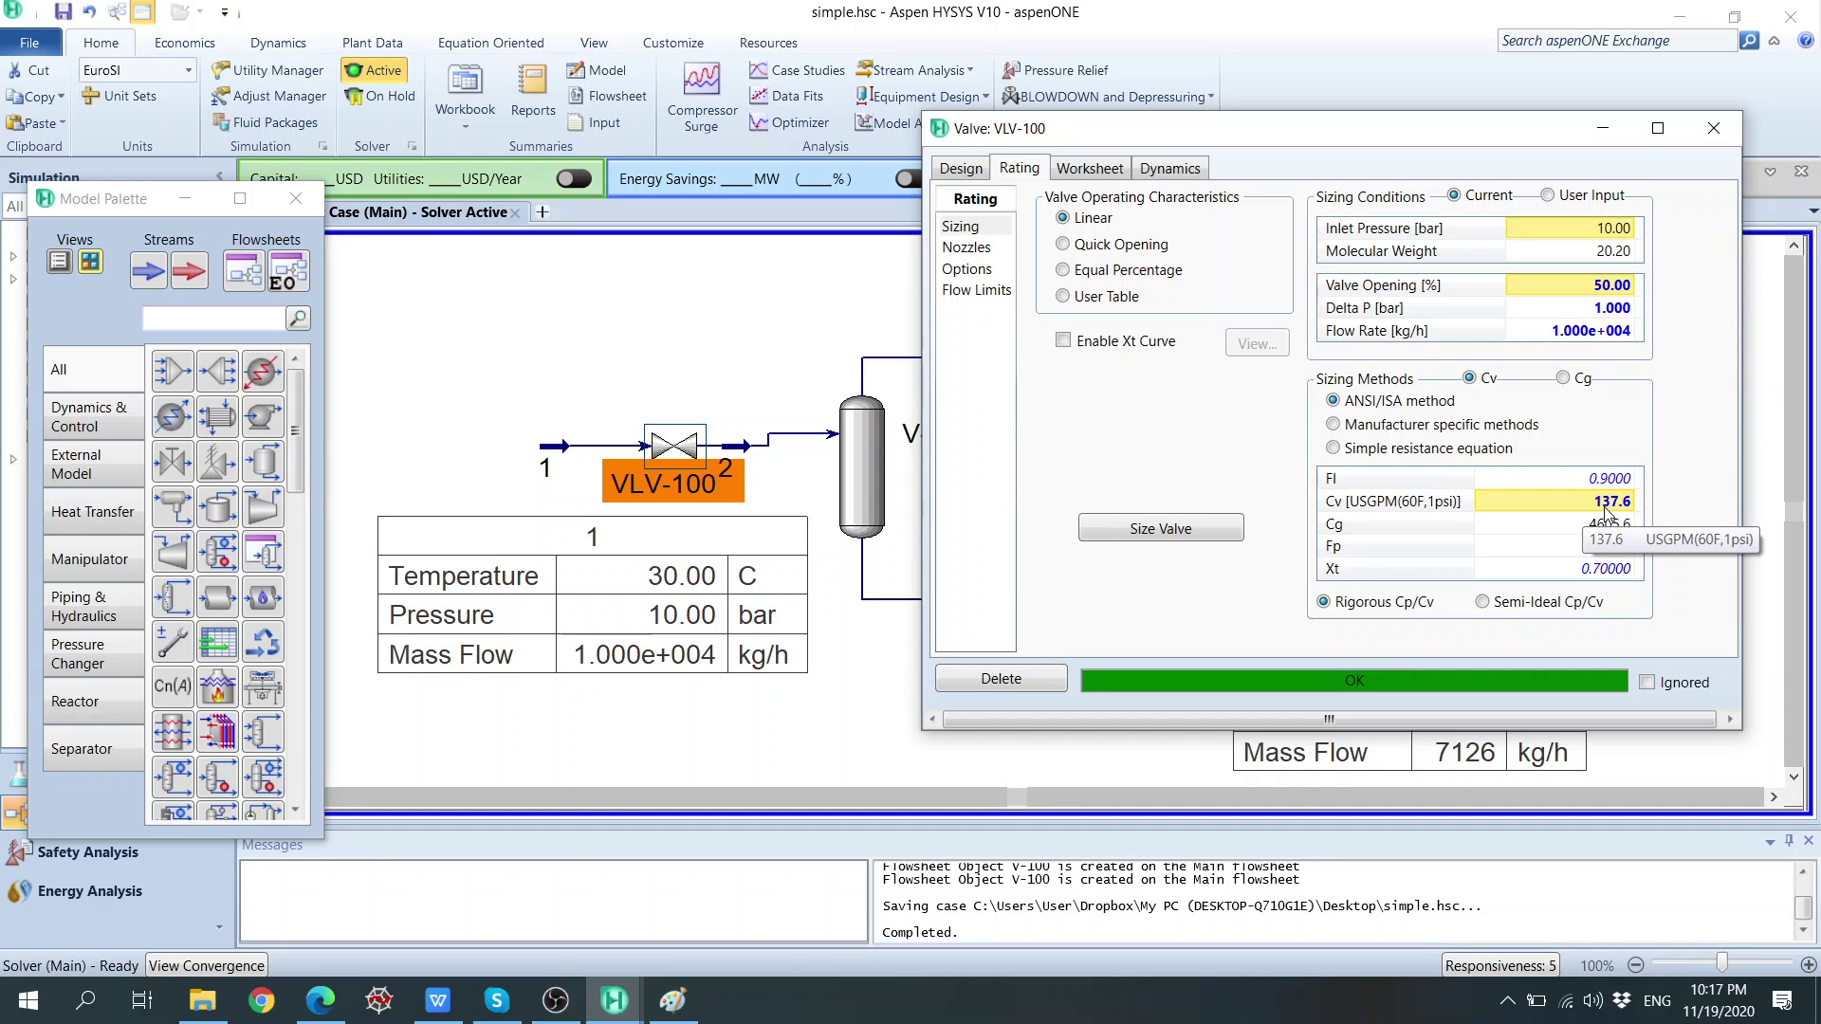
type("140")
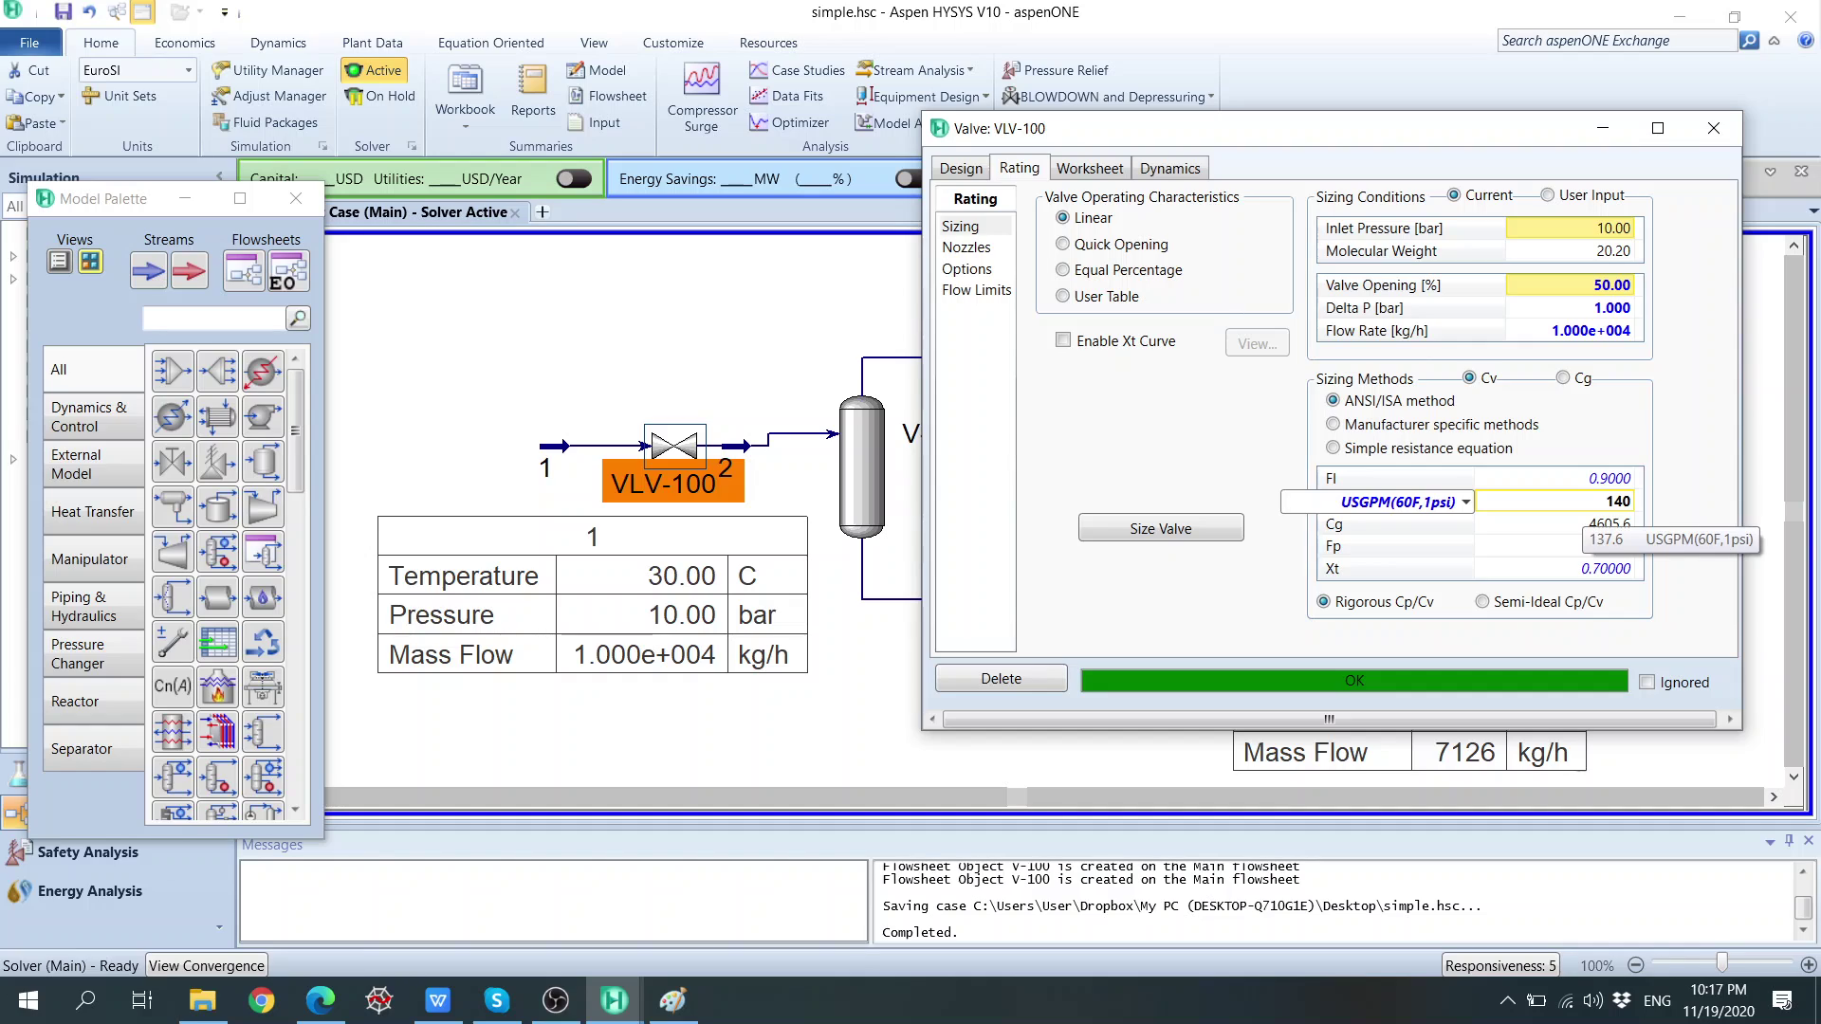
key("Return")
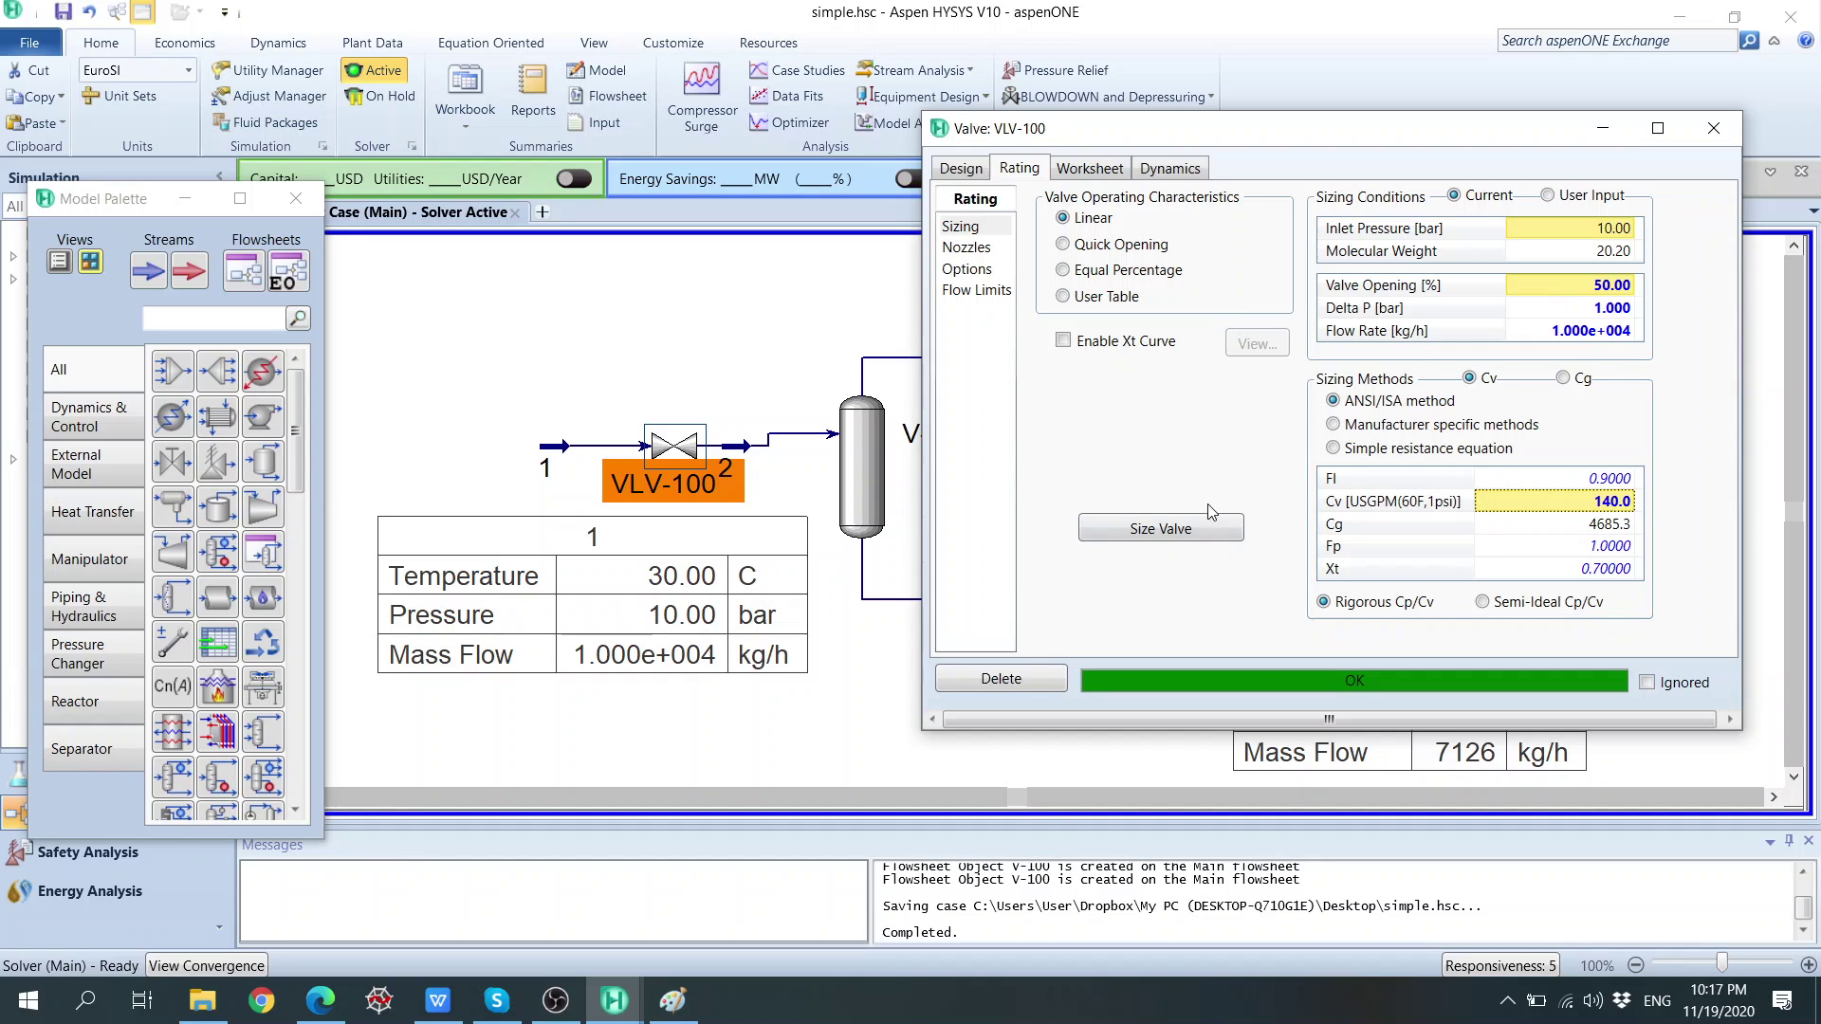
left_click(1707, 136)
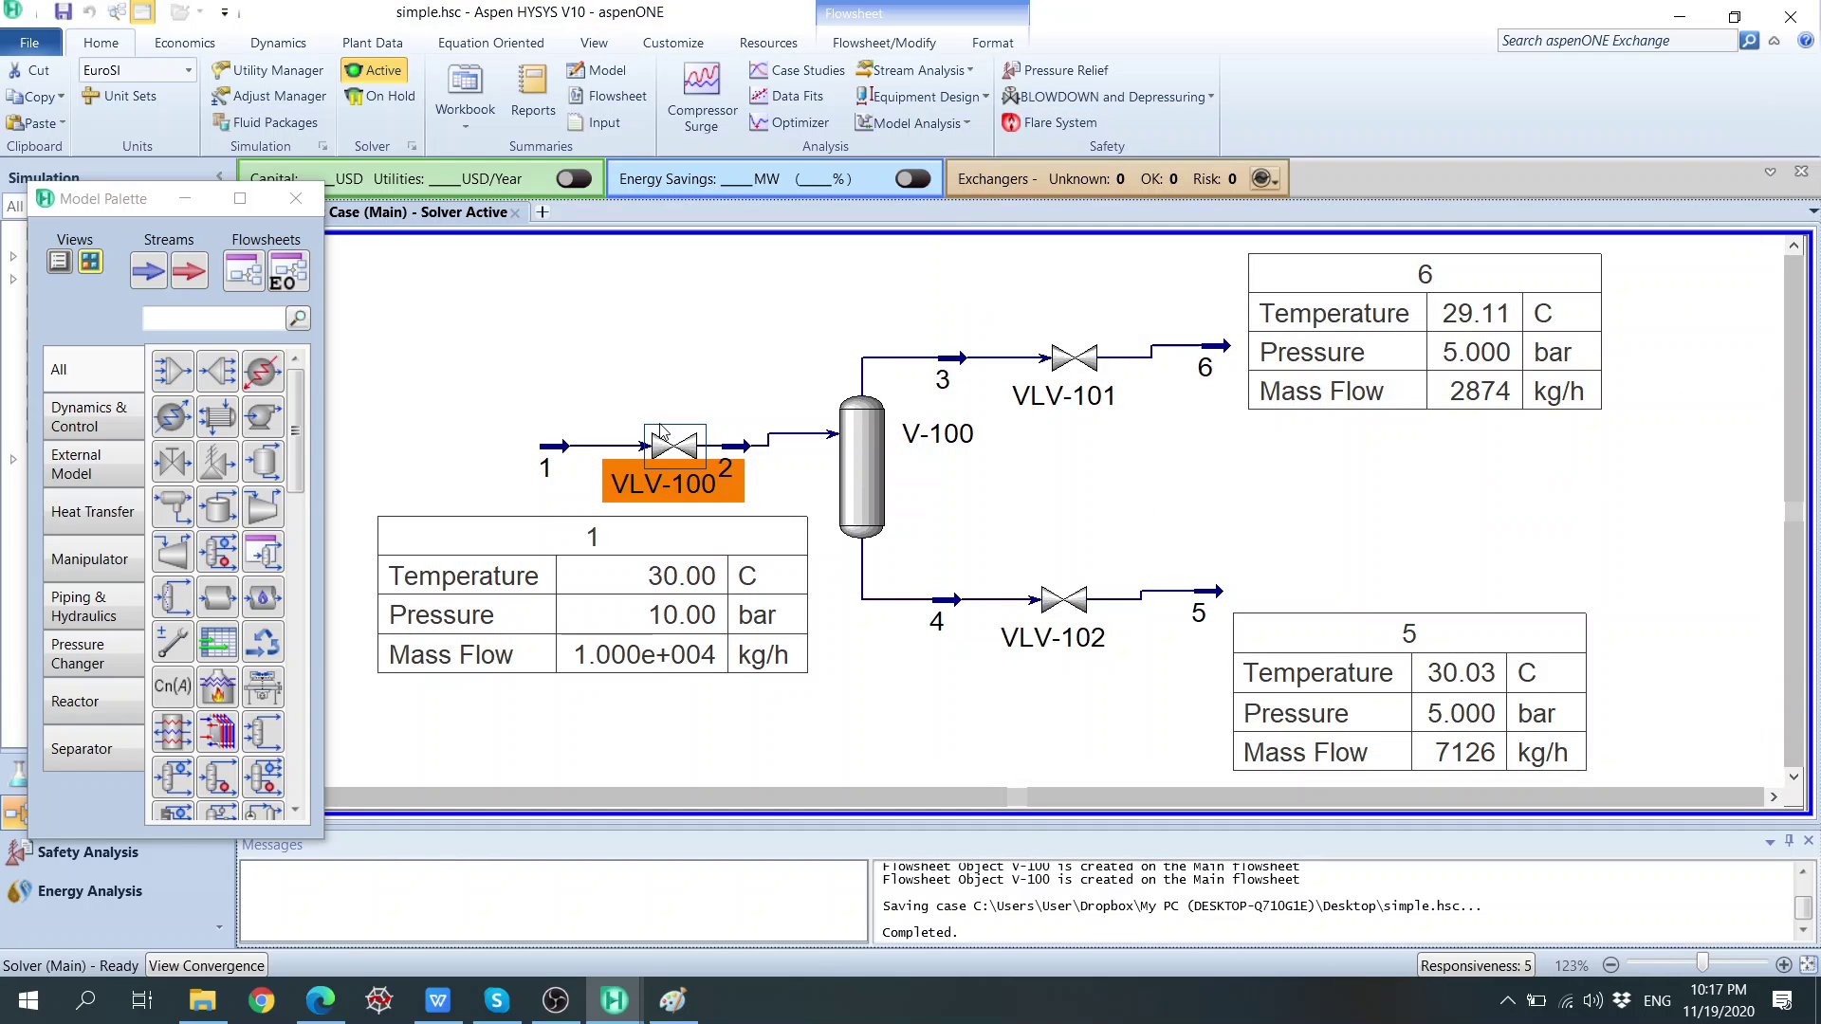
Reopen VLV-100, rerun its valve sizing at 50% opening, enter a Cv of 140 USGPM and close the window.
double_click(675, 453)
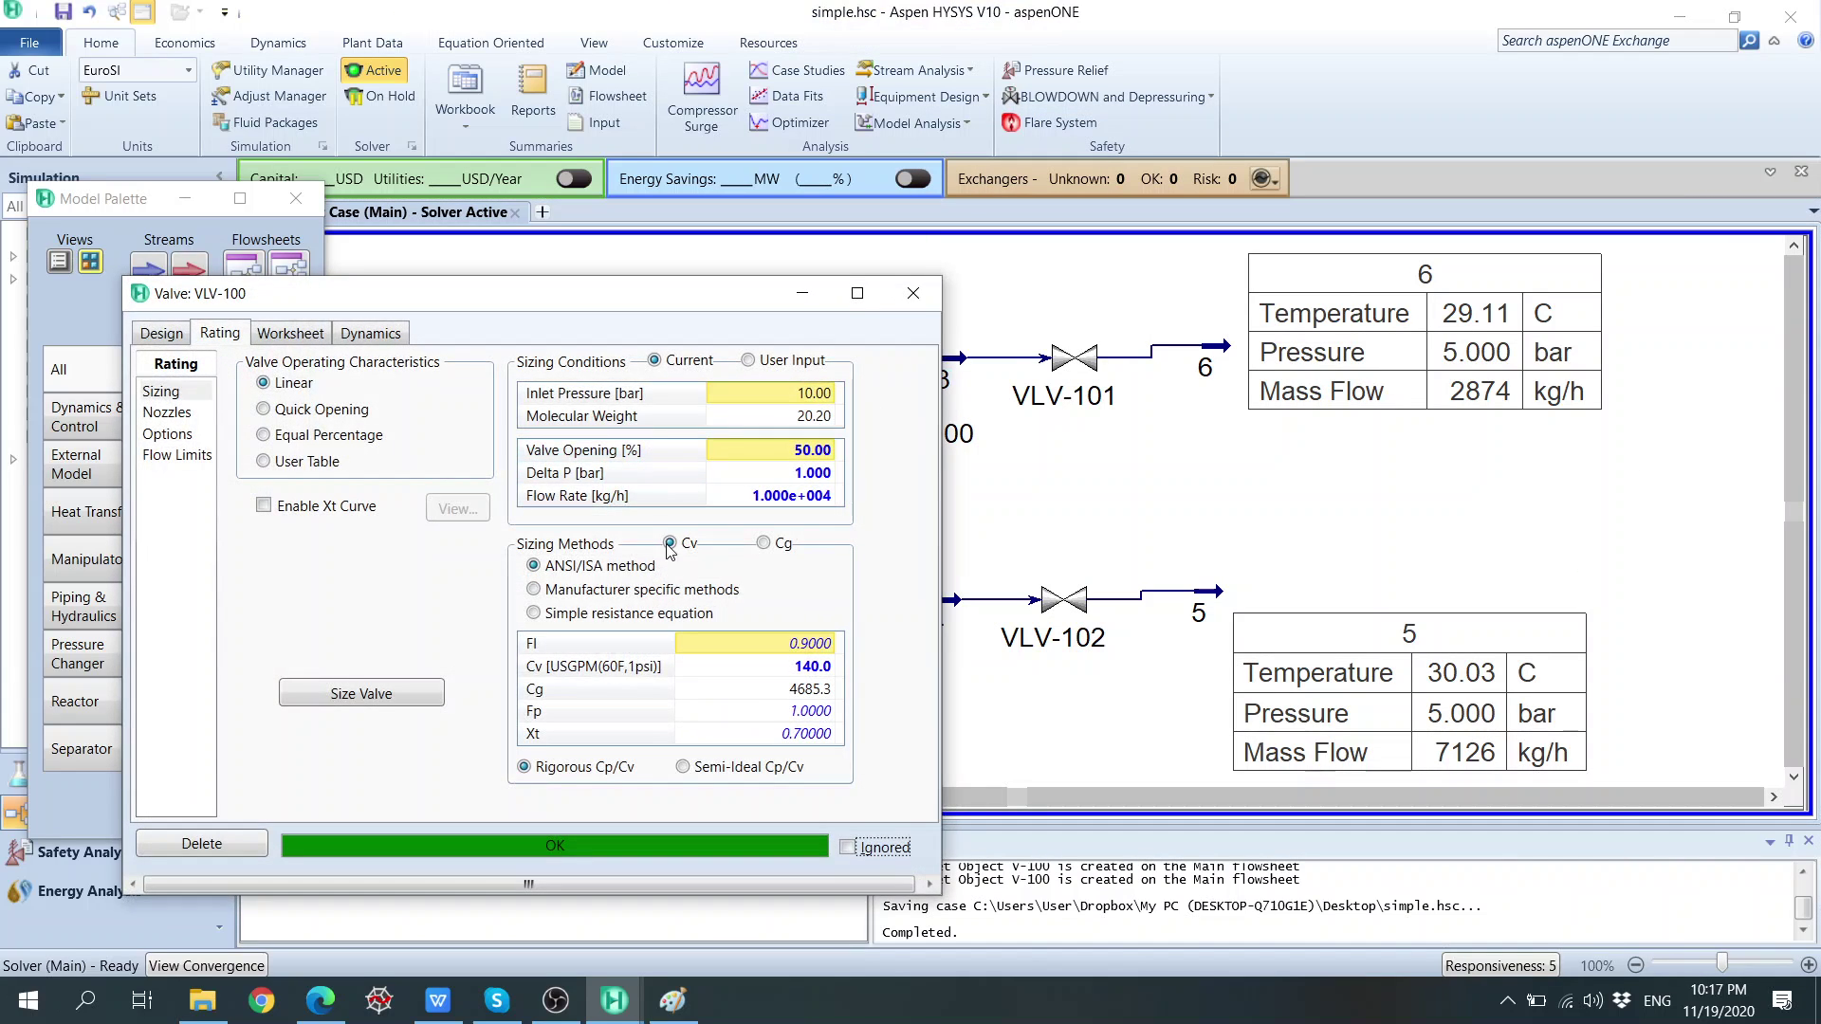
left_click(361, 693)
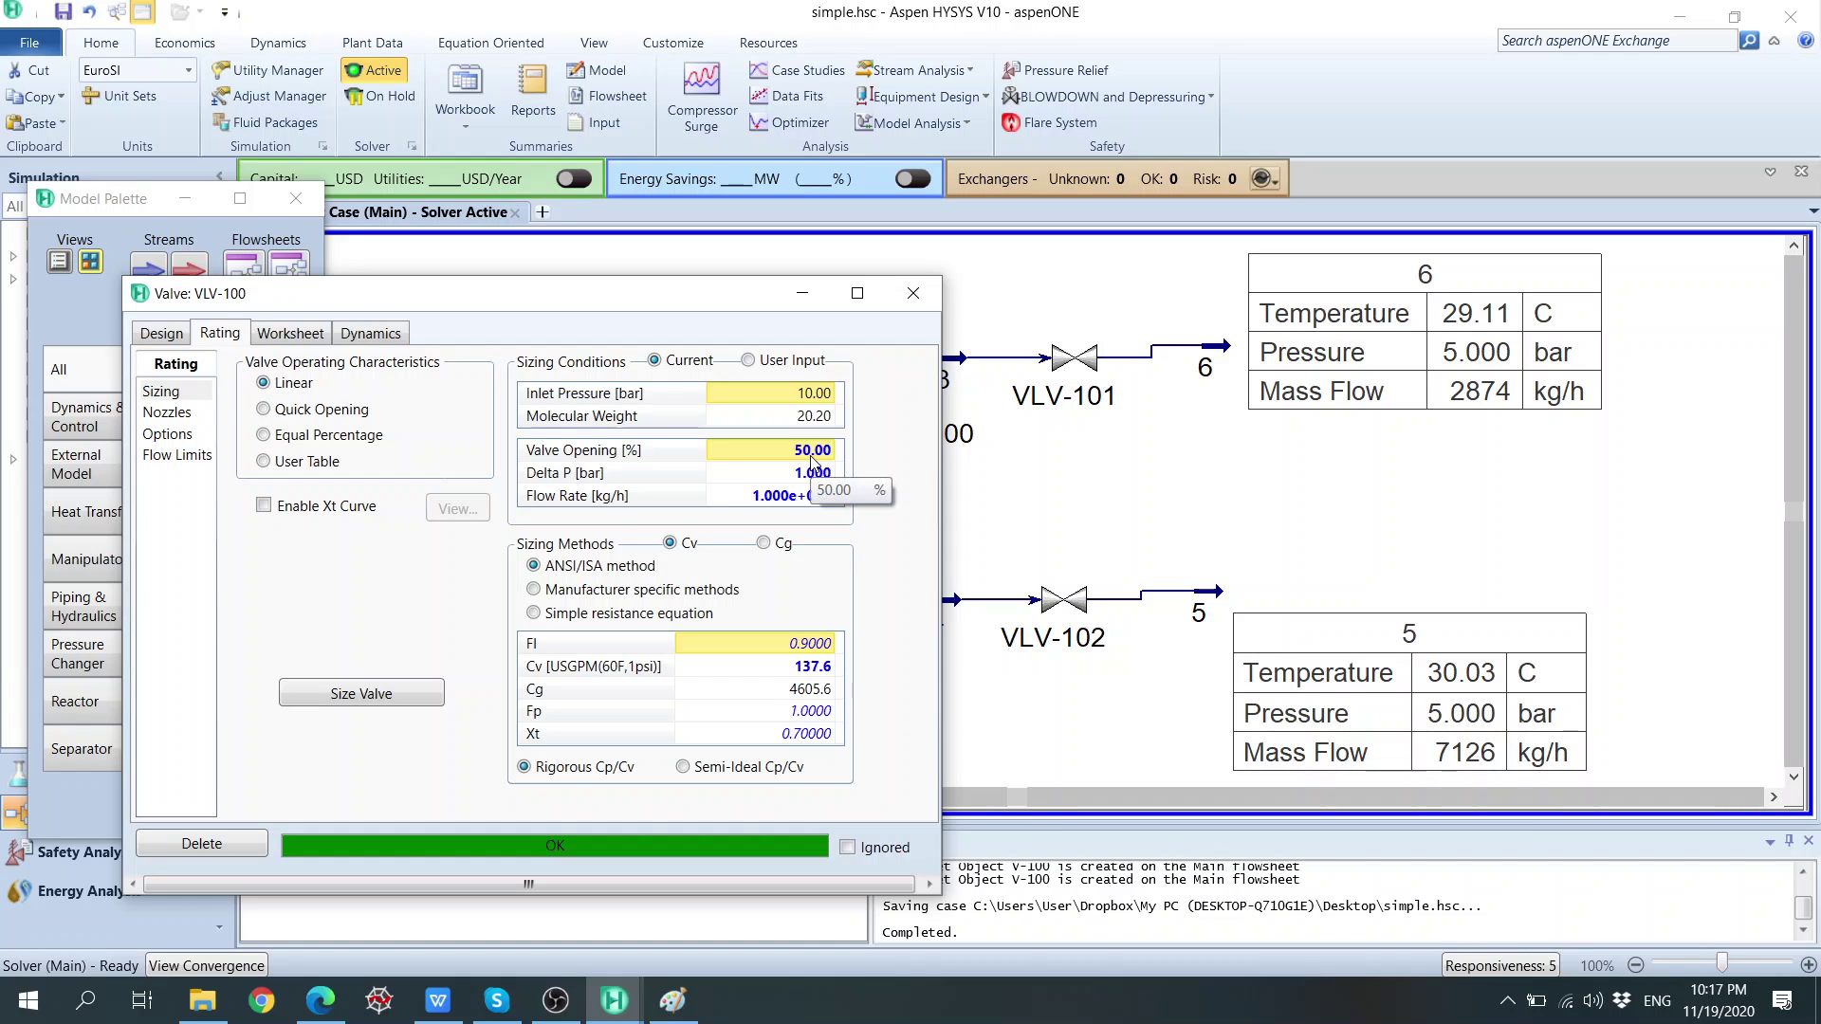
left_click(808, 668)
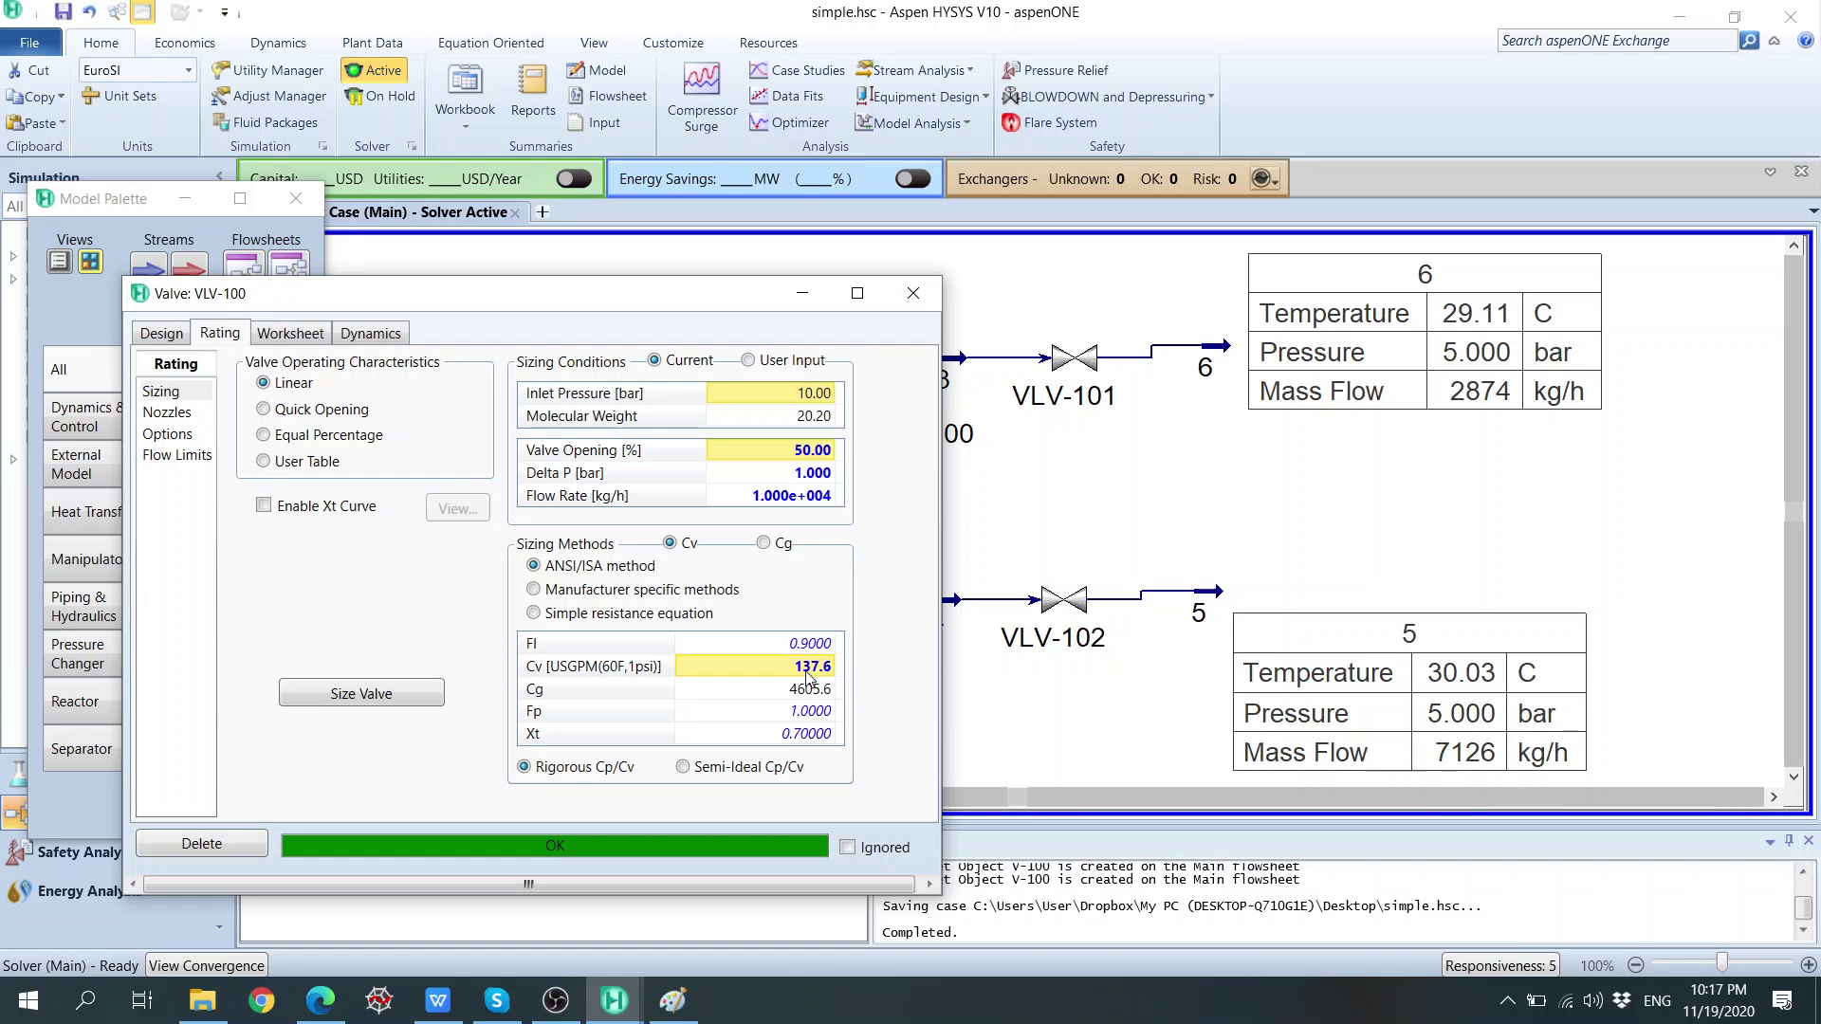
type("1")
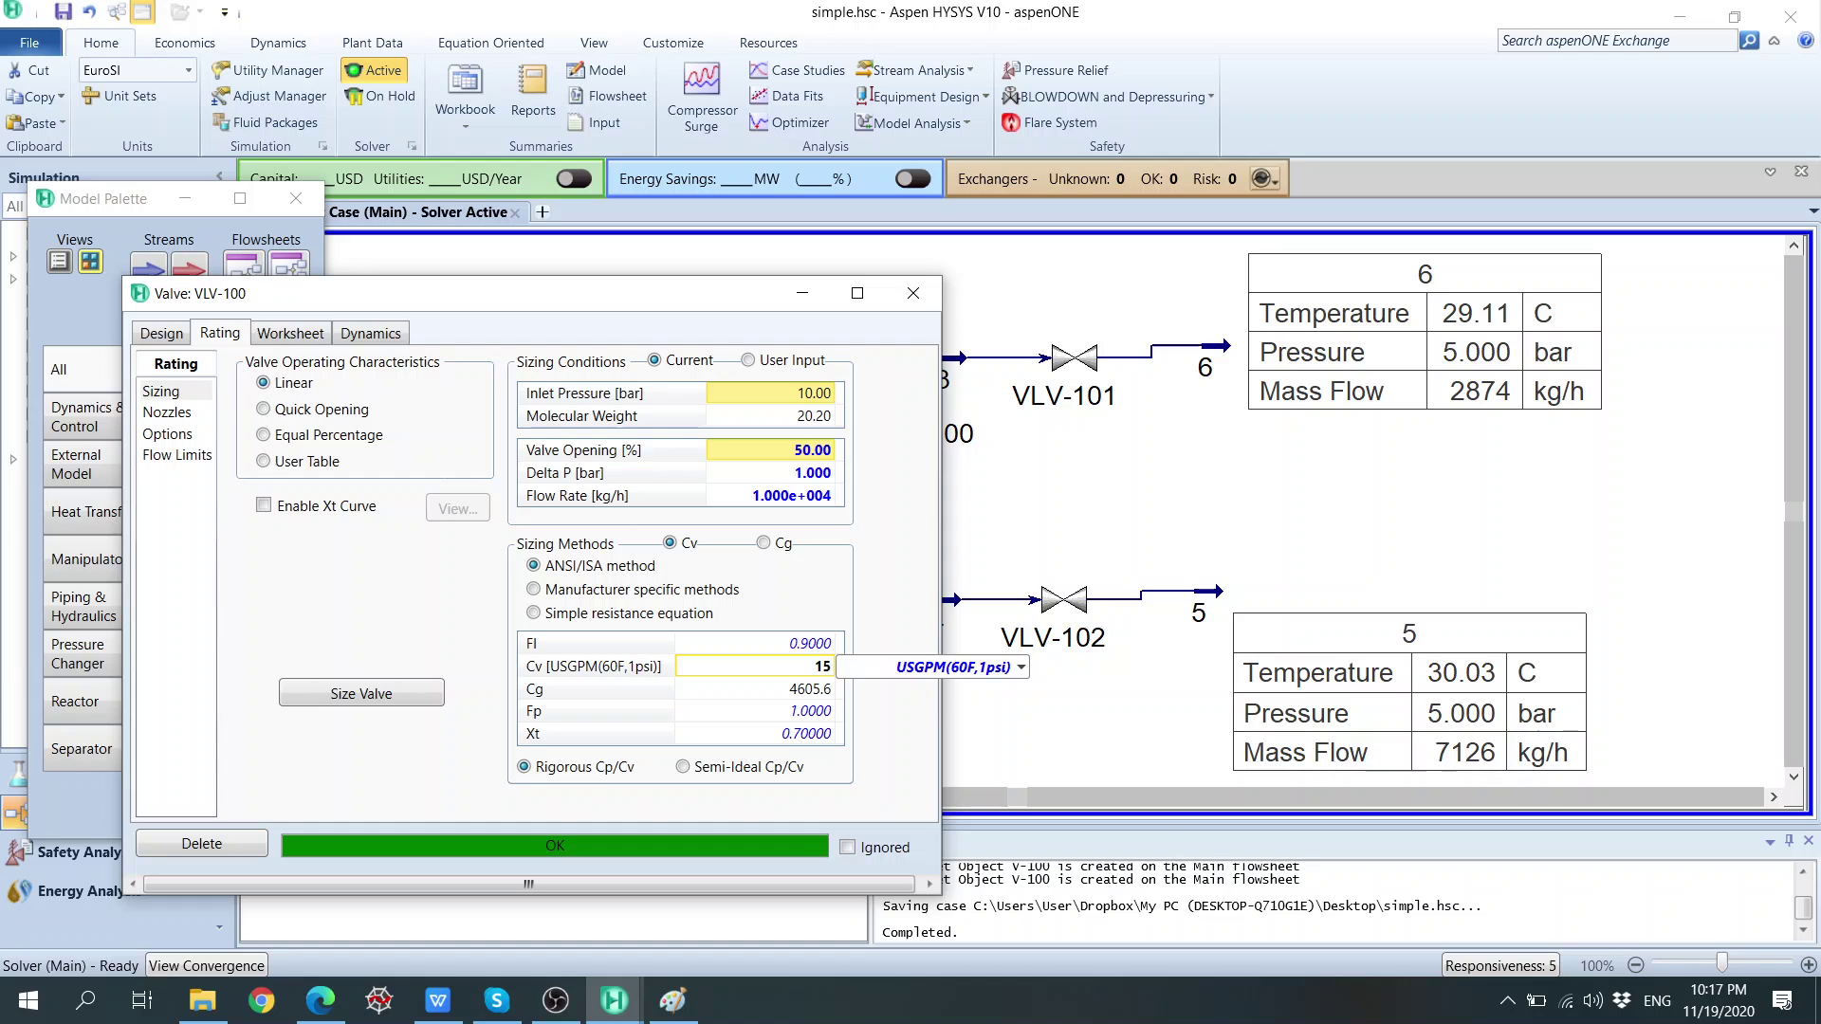
type("40")
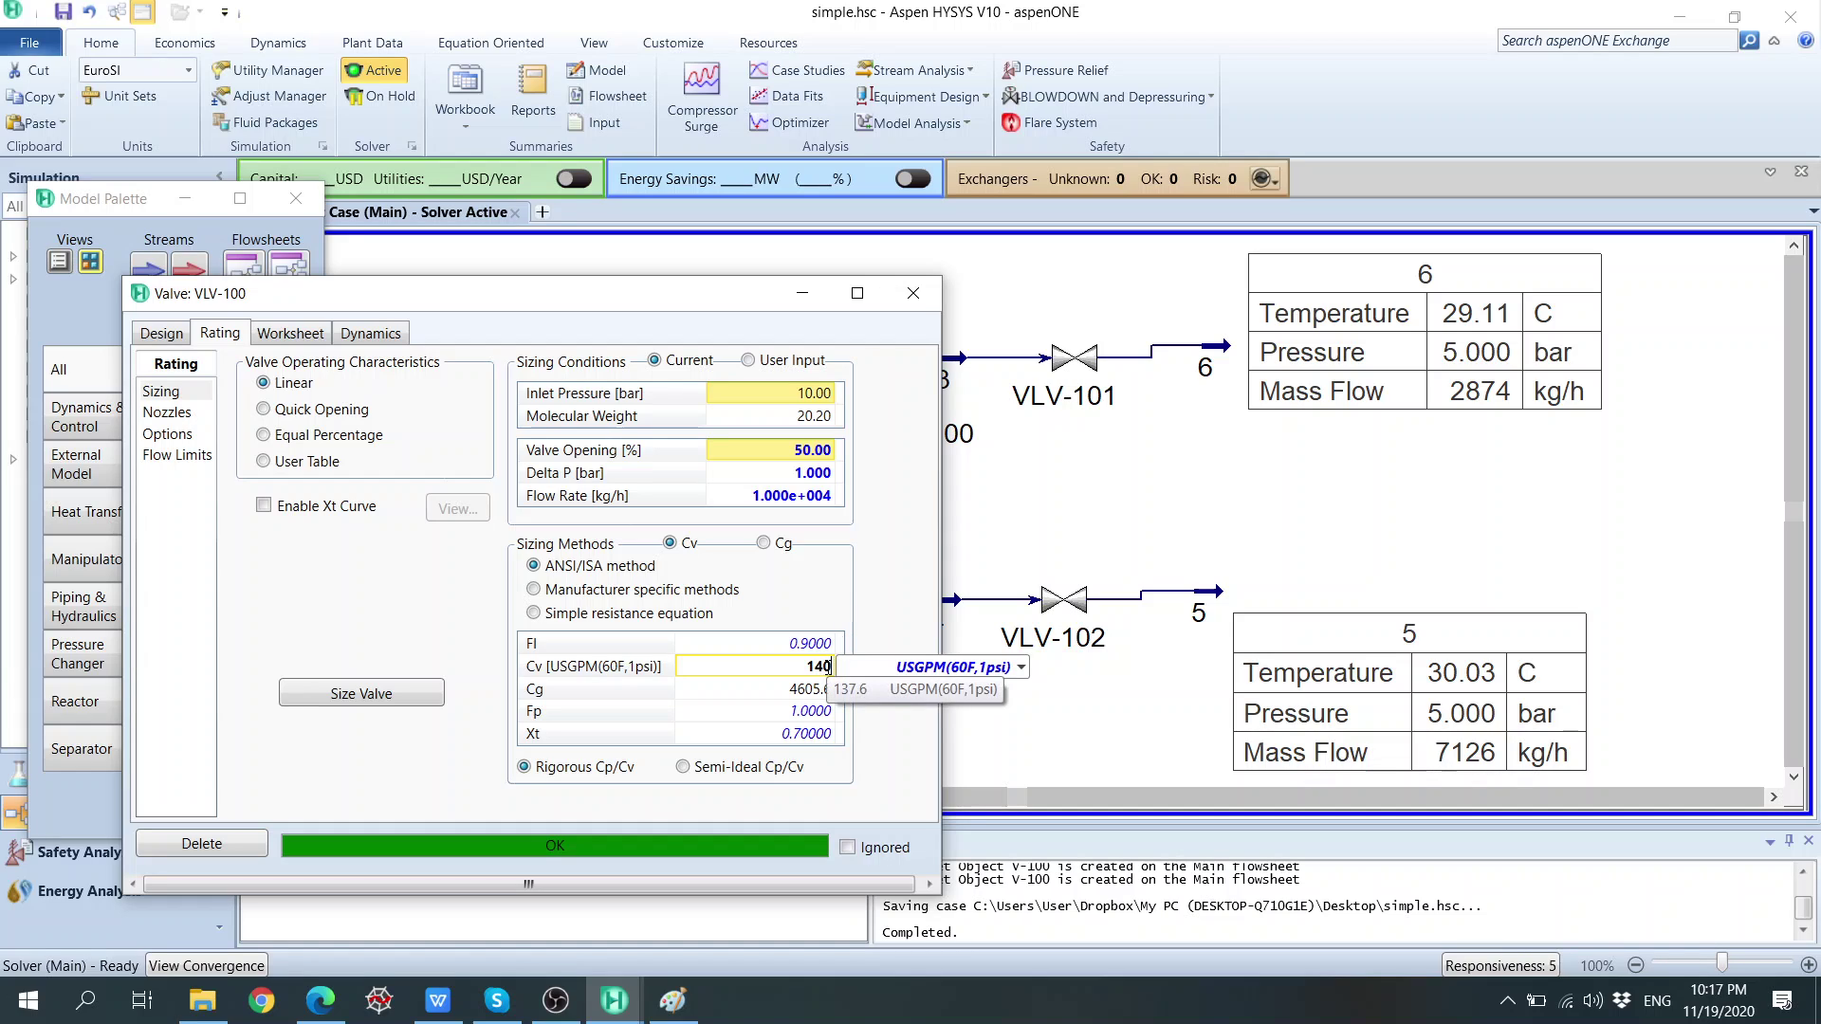
key("Return")
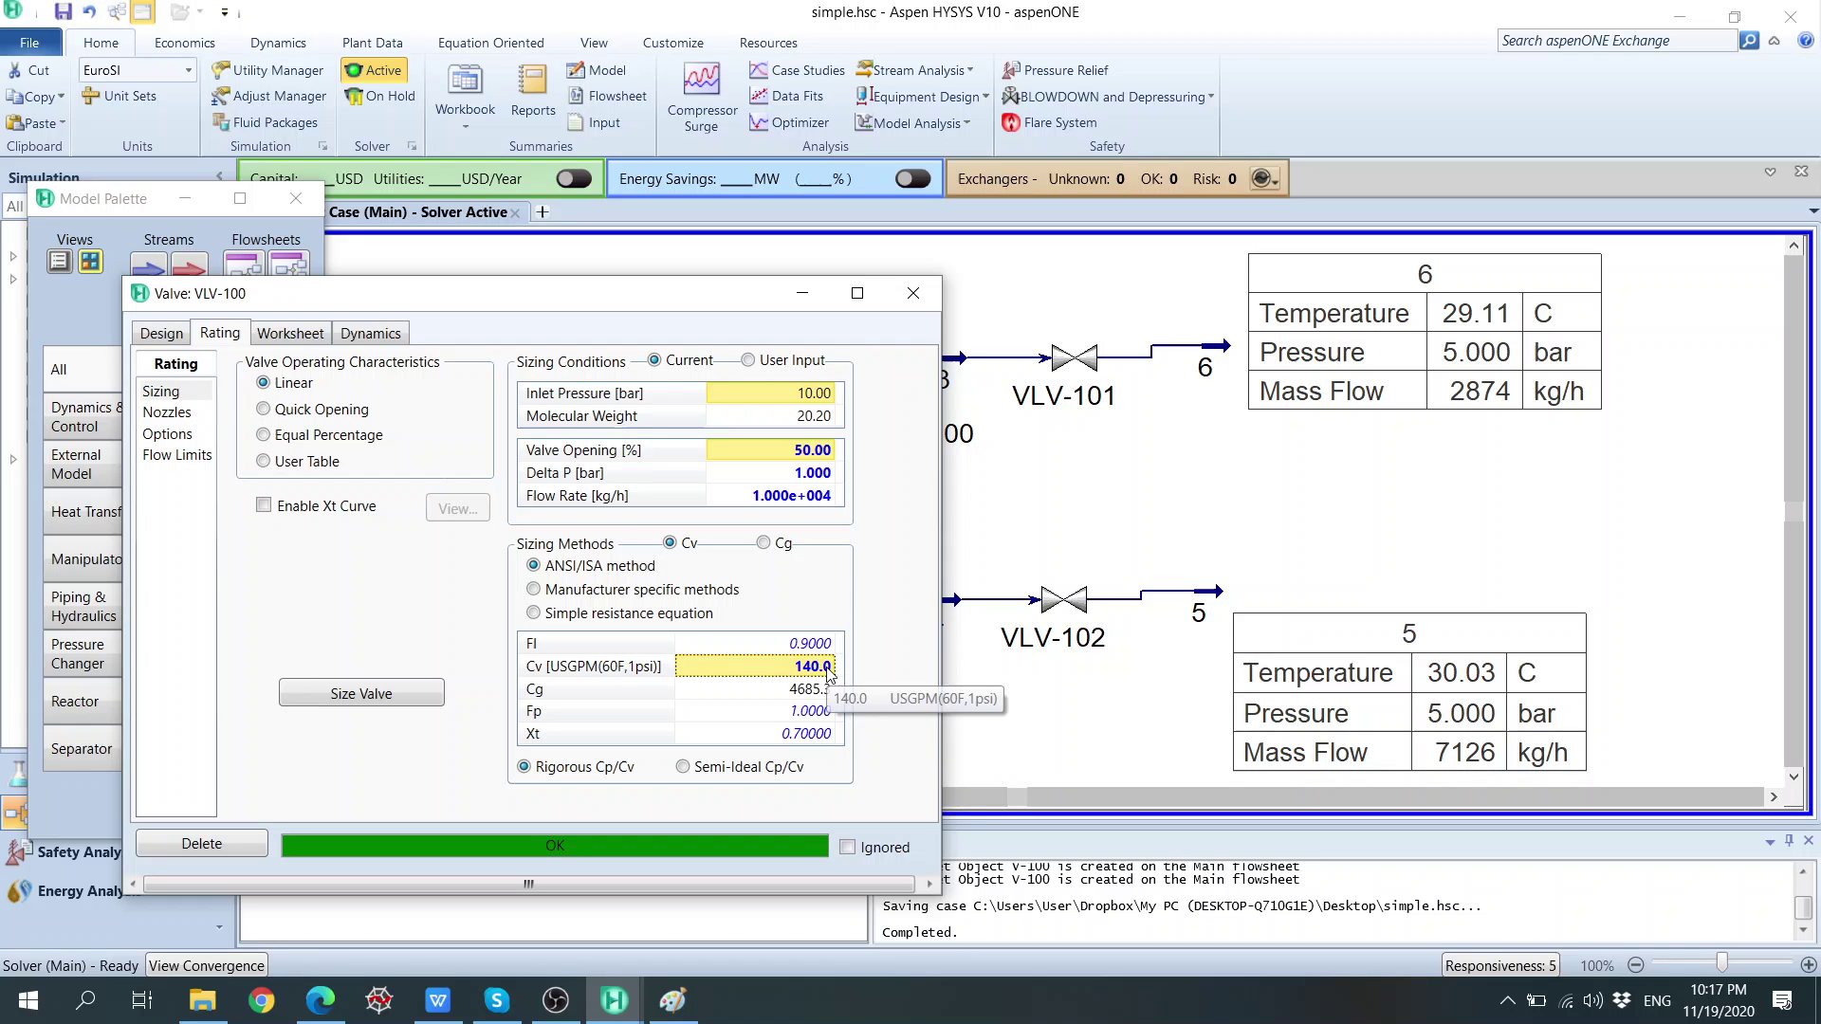
left_click(913, 293)
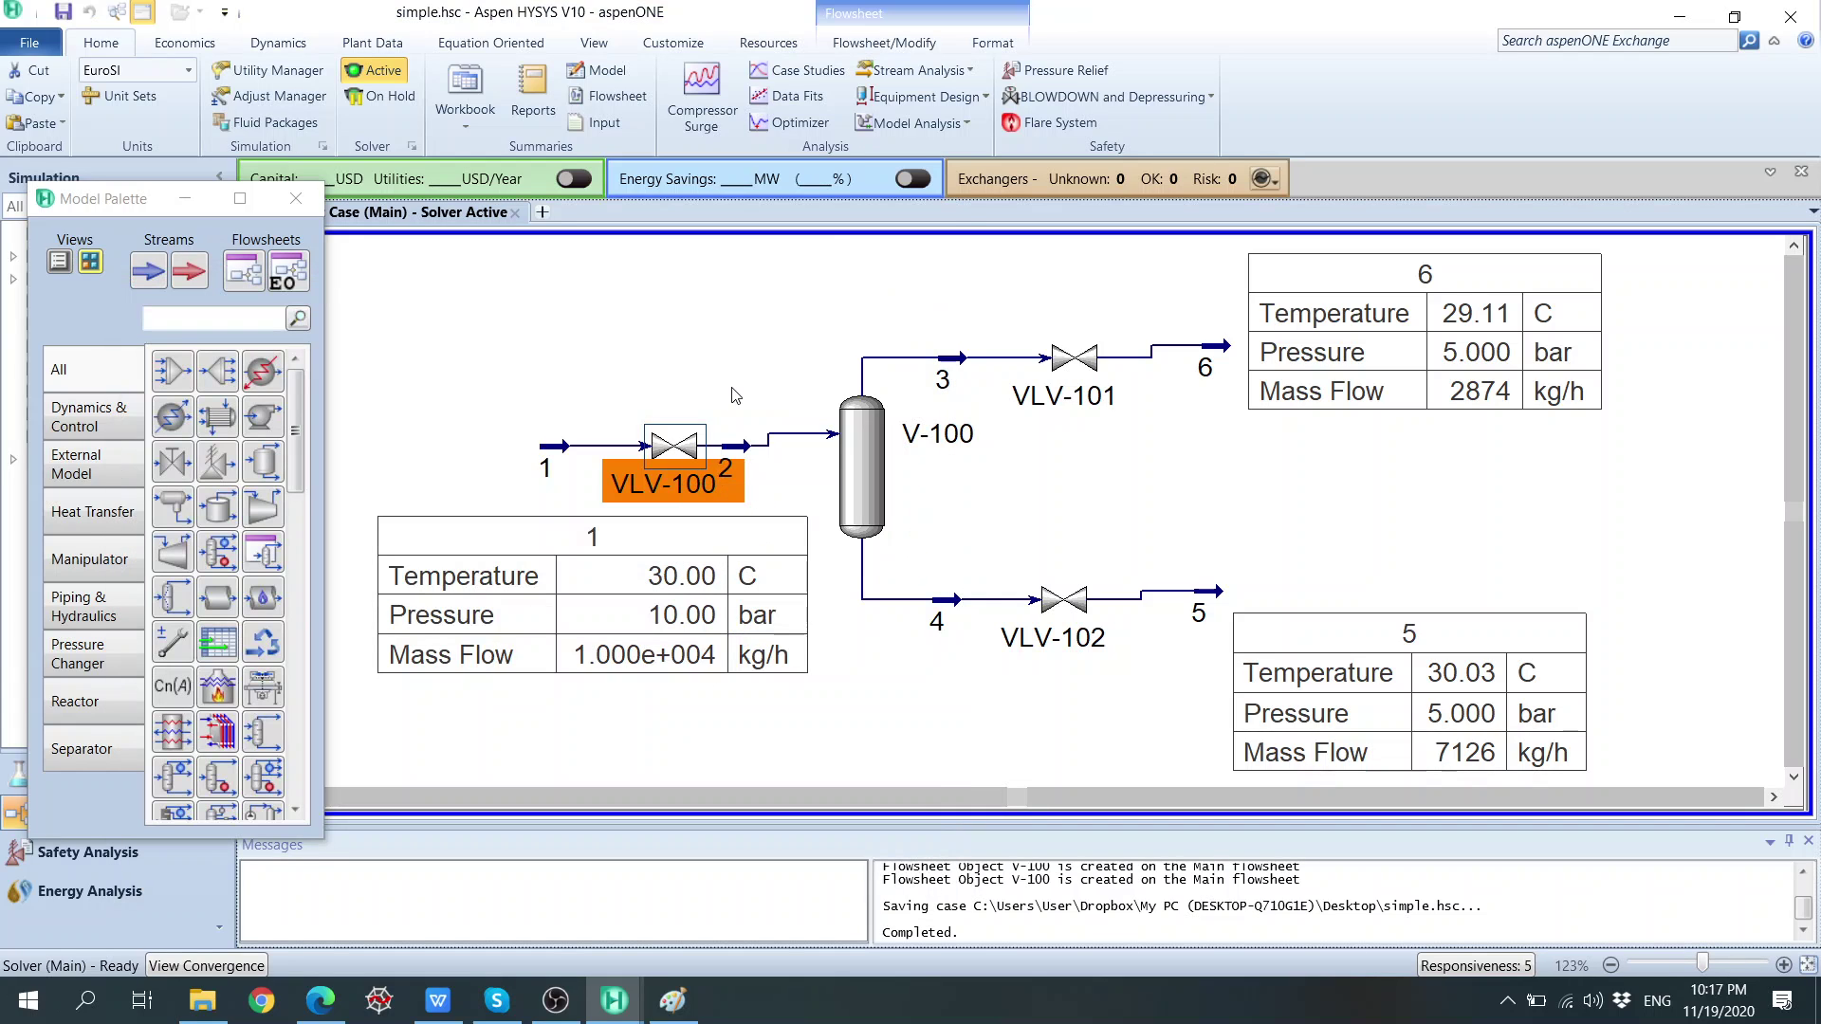
Run the valve sizing for VLV-101 on the vapour outlet and switch its sizing basis from Cg to Cv.
left_click(896, 486)
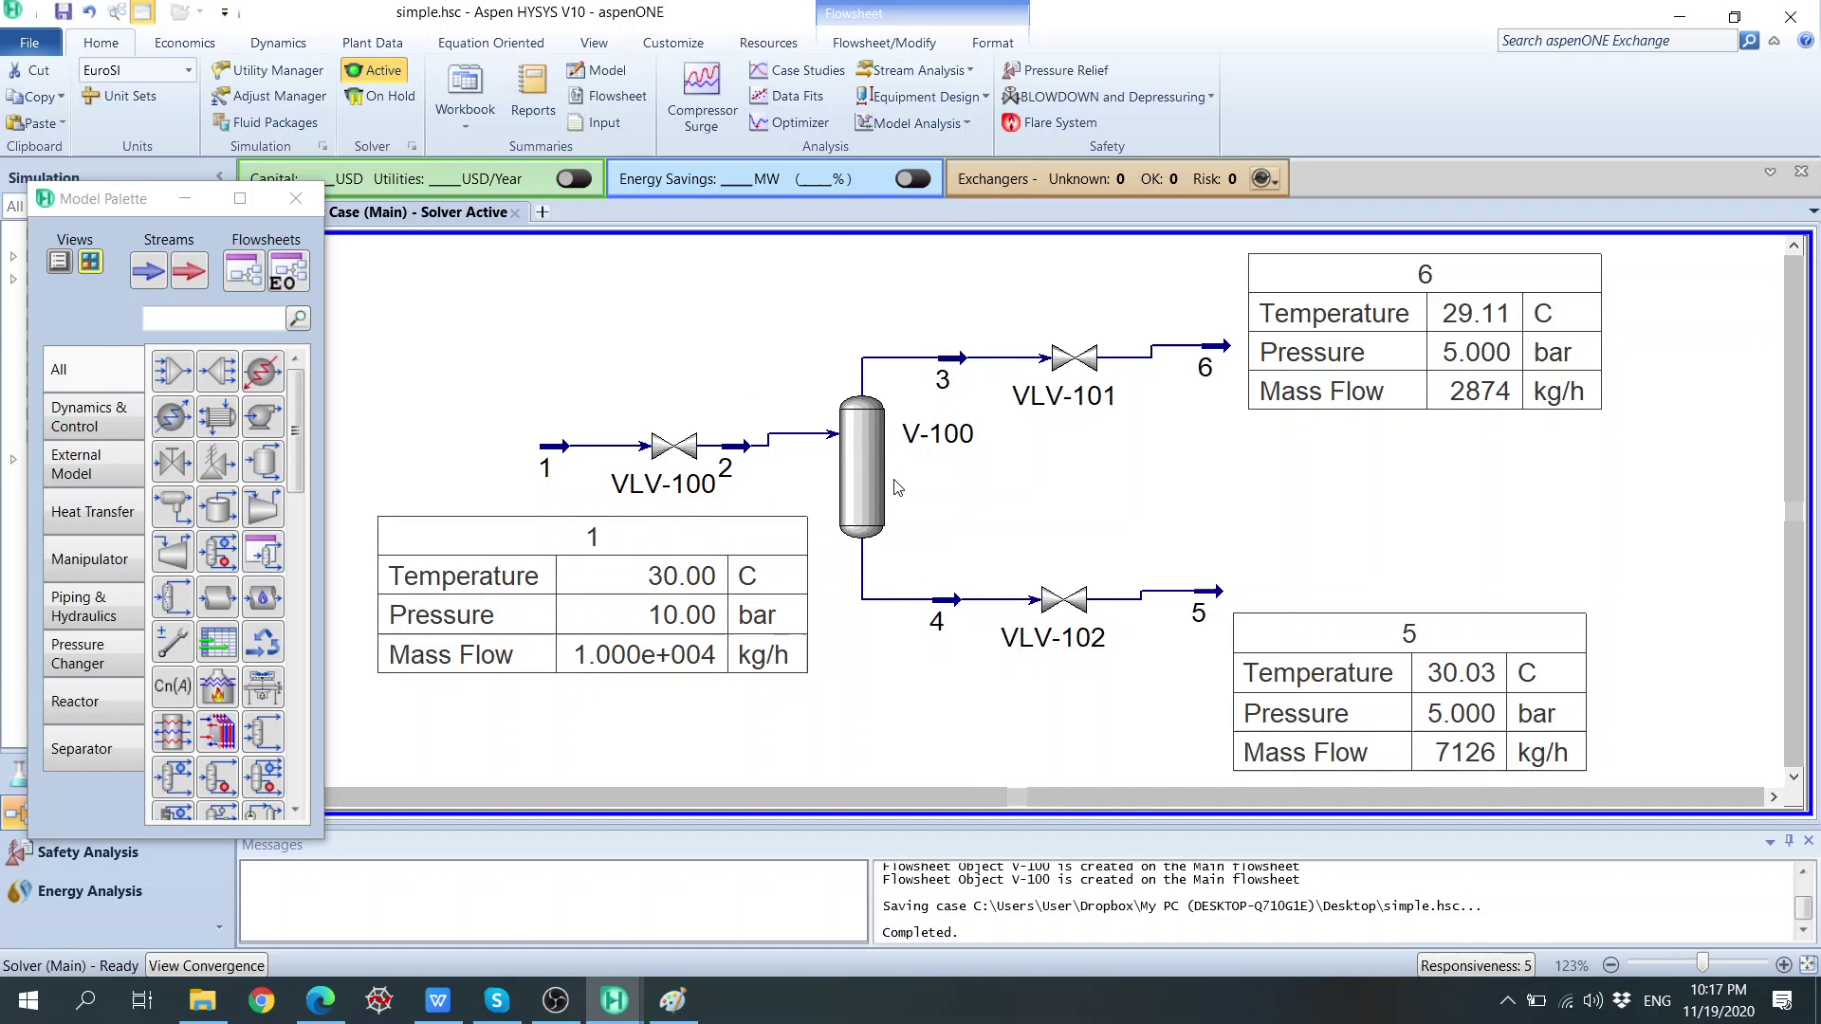
double_click(1084, 368)
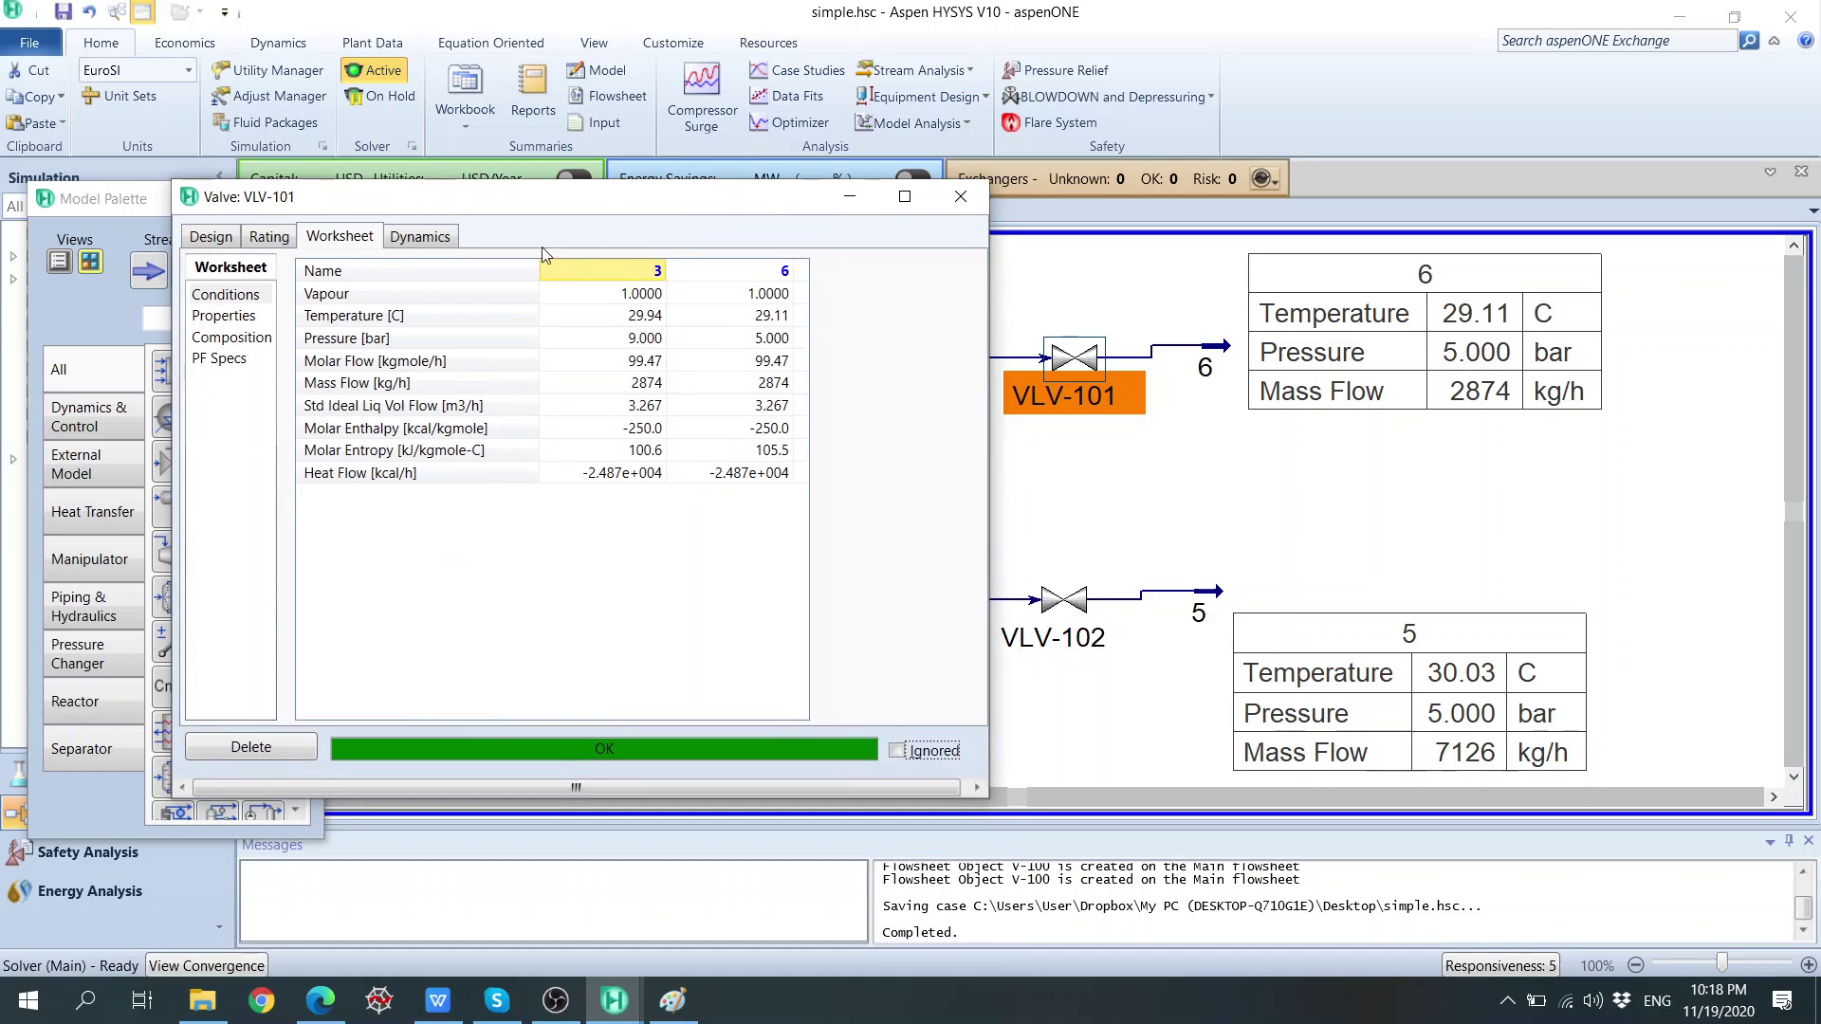
left_click(271, 241)
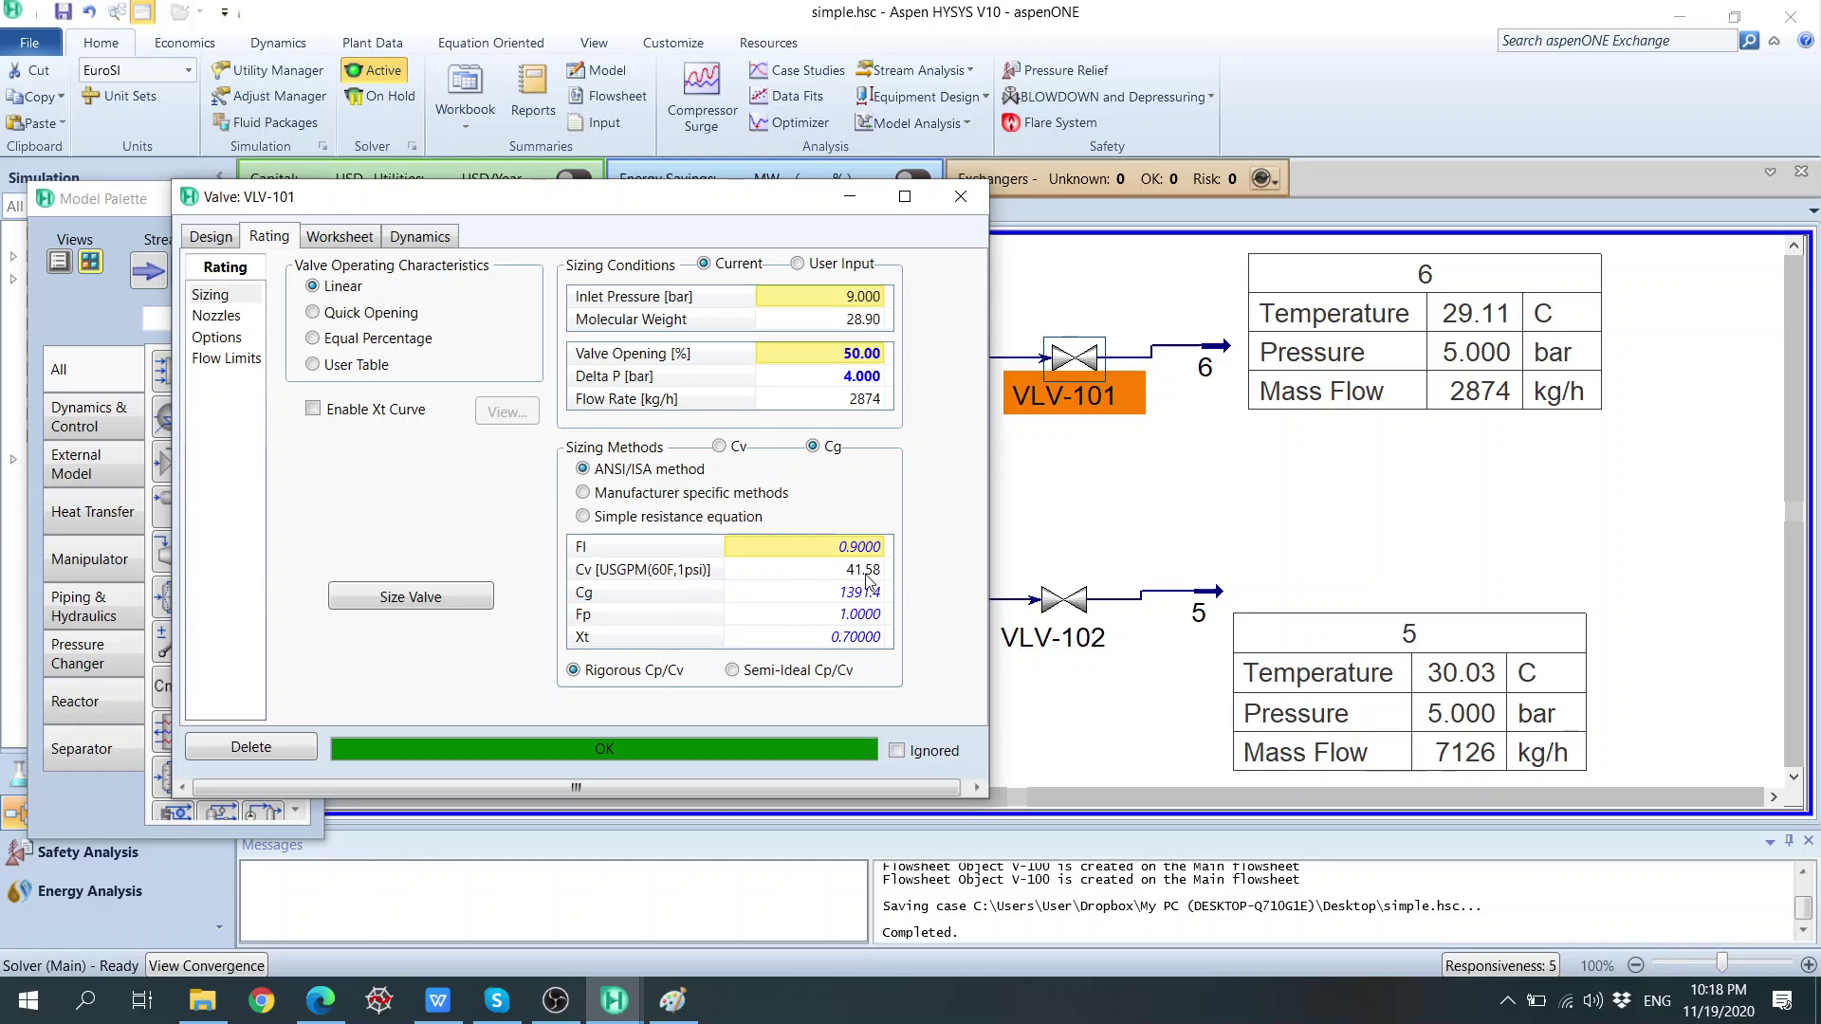
left_click(453, 611)
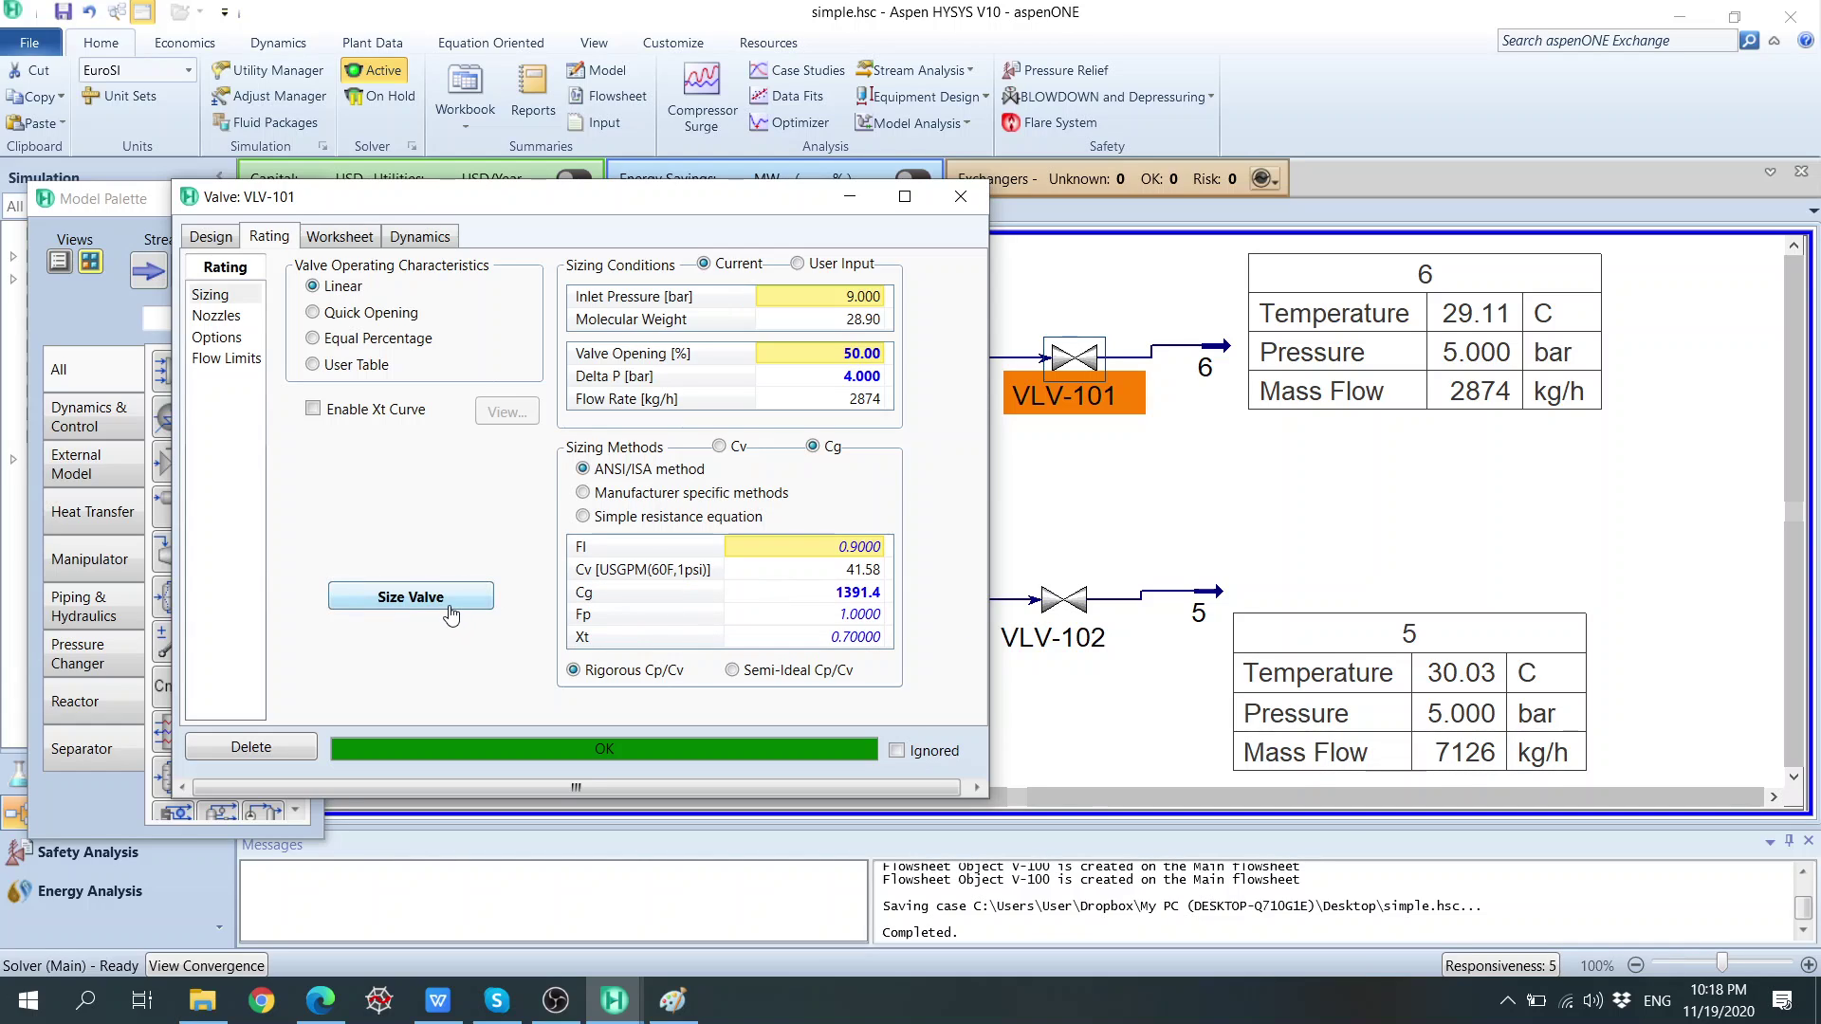
left_click(722, 446)
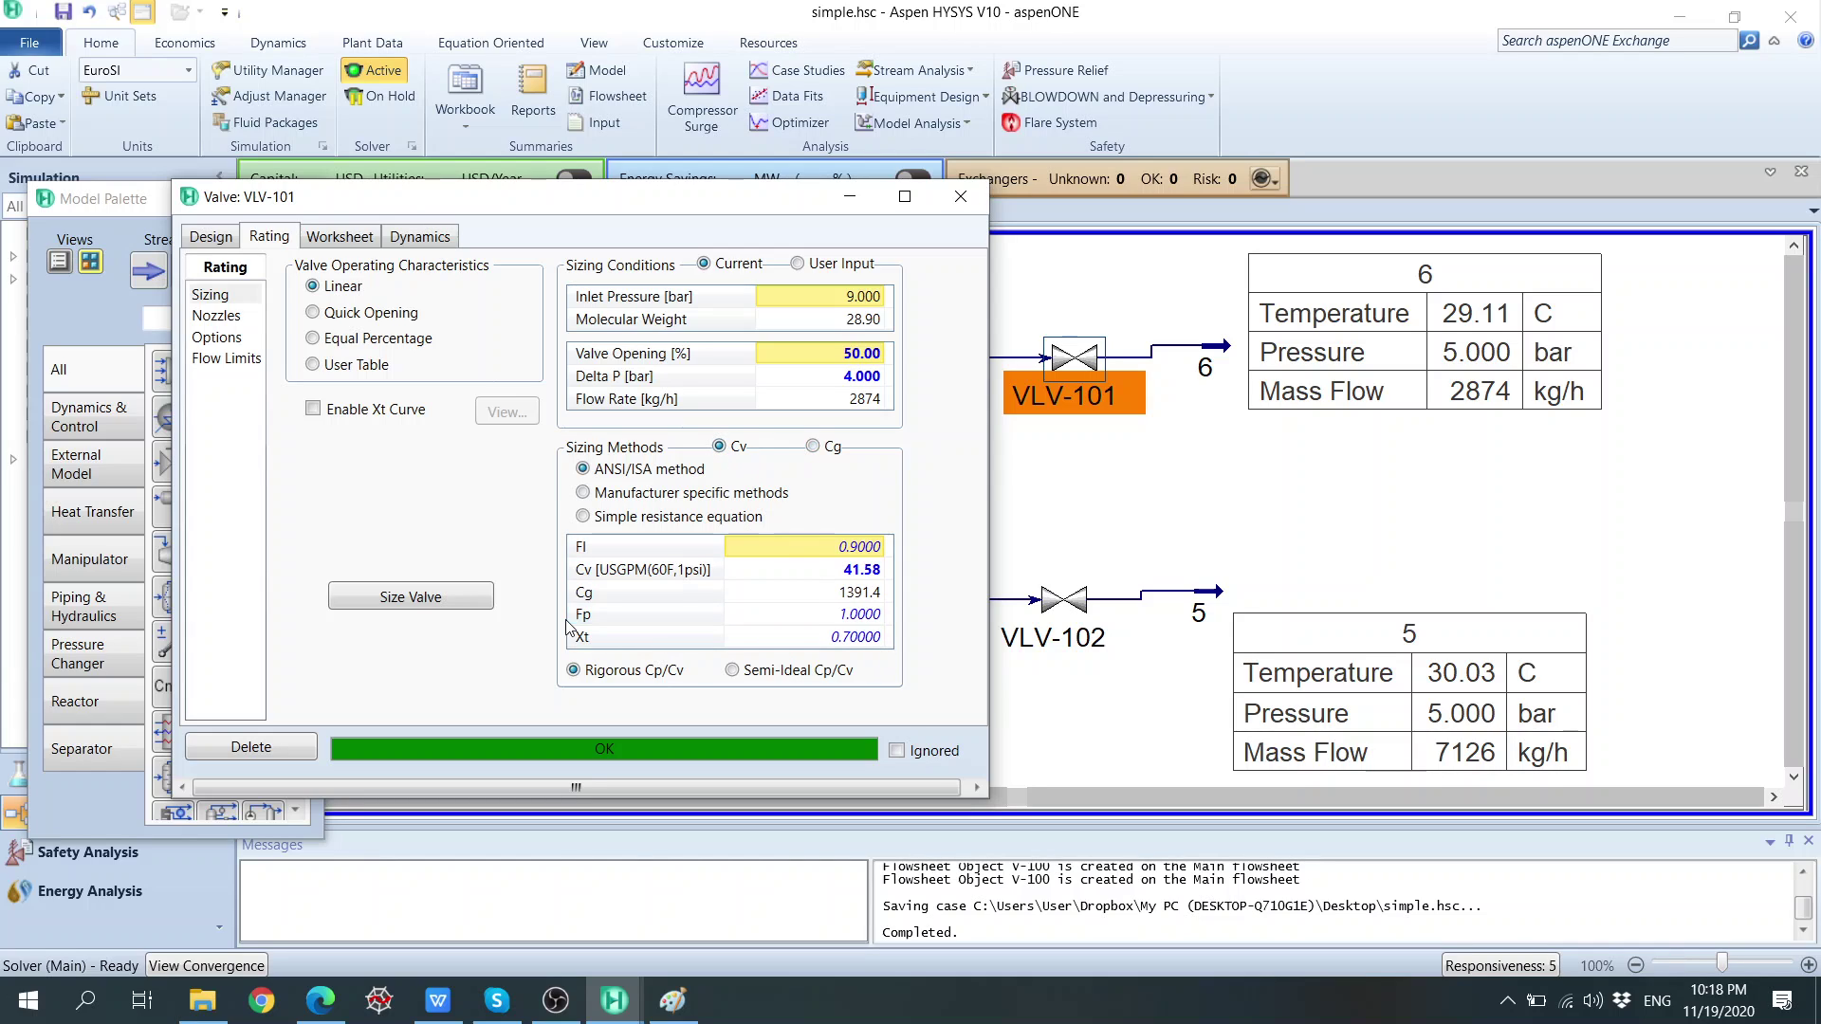
Resize VLV-101 on the Cv basis, set its Cv to 42 USGPM, and check its Delta P parameter before closing the window.
left_click(462, 605)
left_click(848, 573)
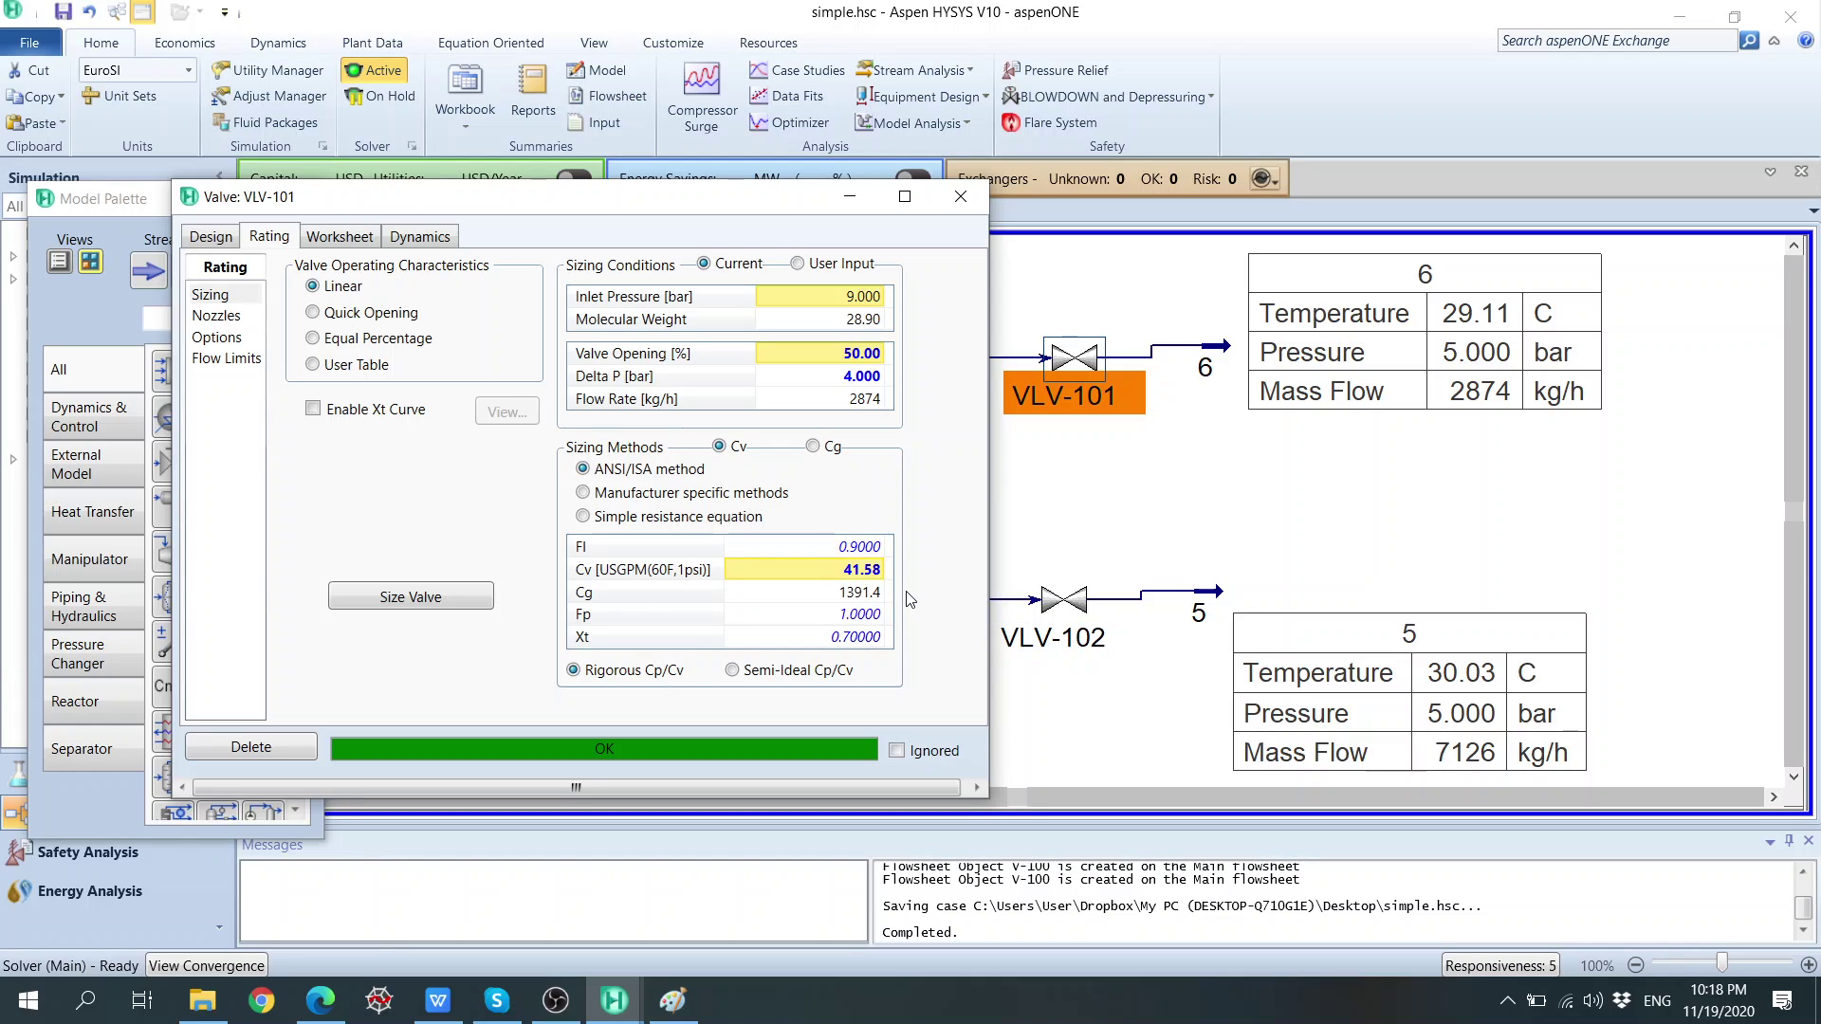
type("42")
key("Return")
left_click(220, 243)
left_click(237, 318)
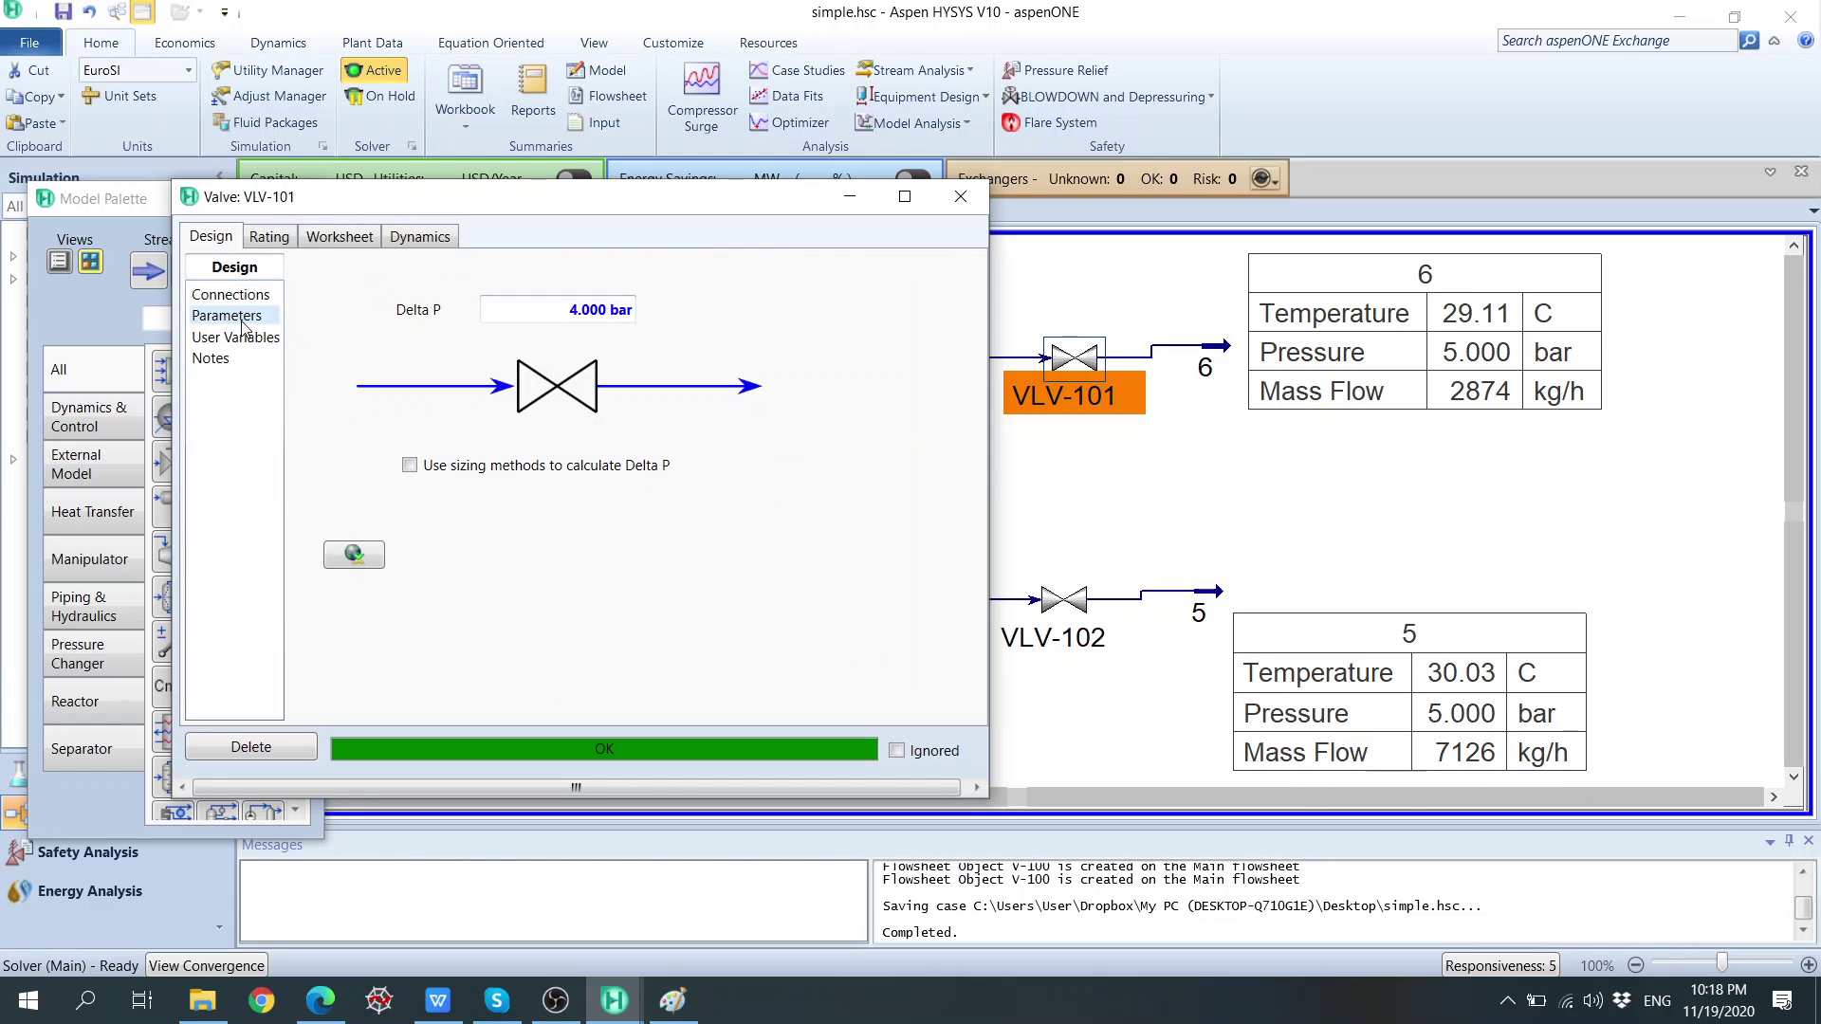
left_click(962, 195)
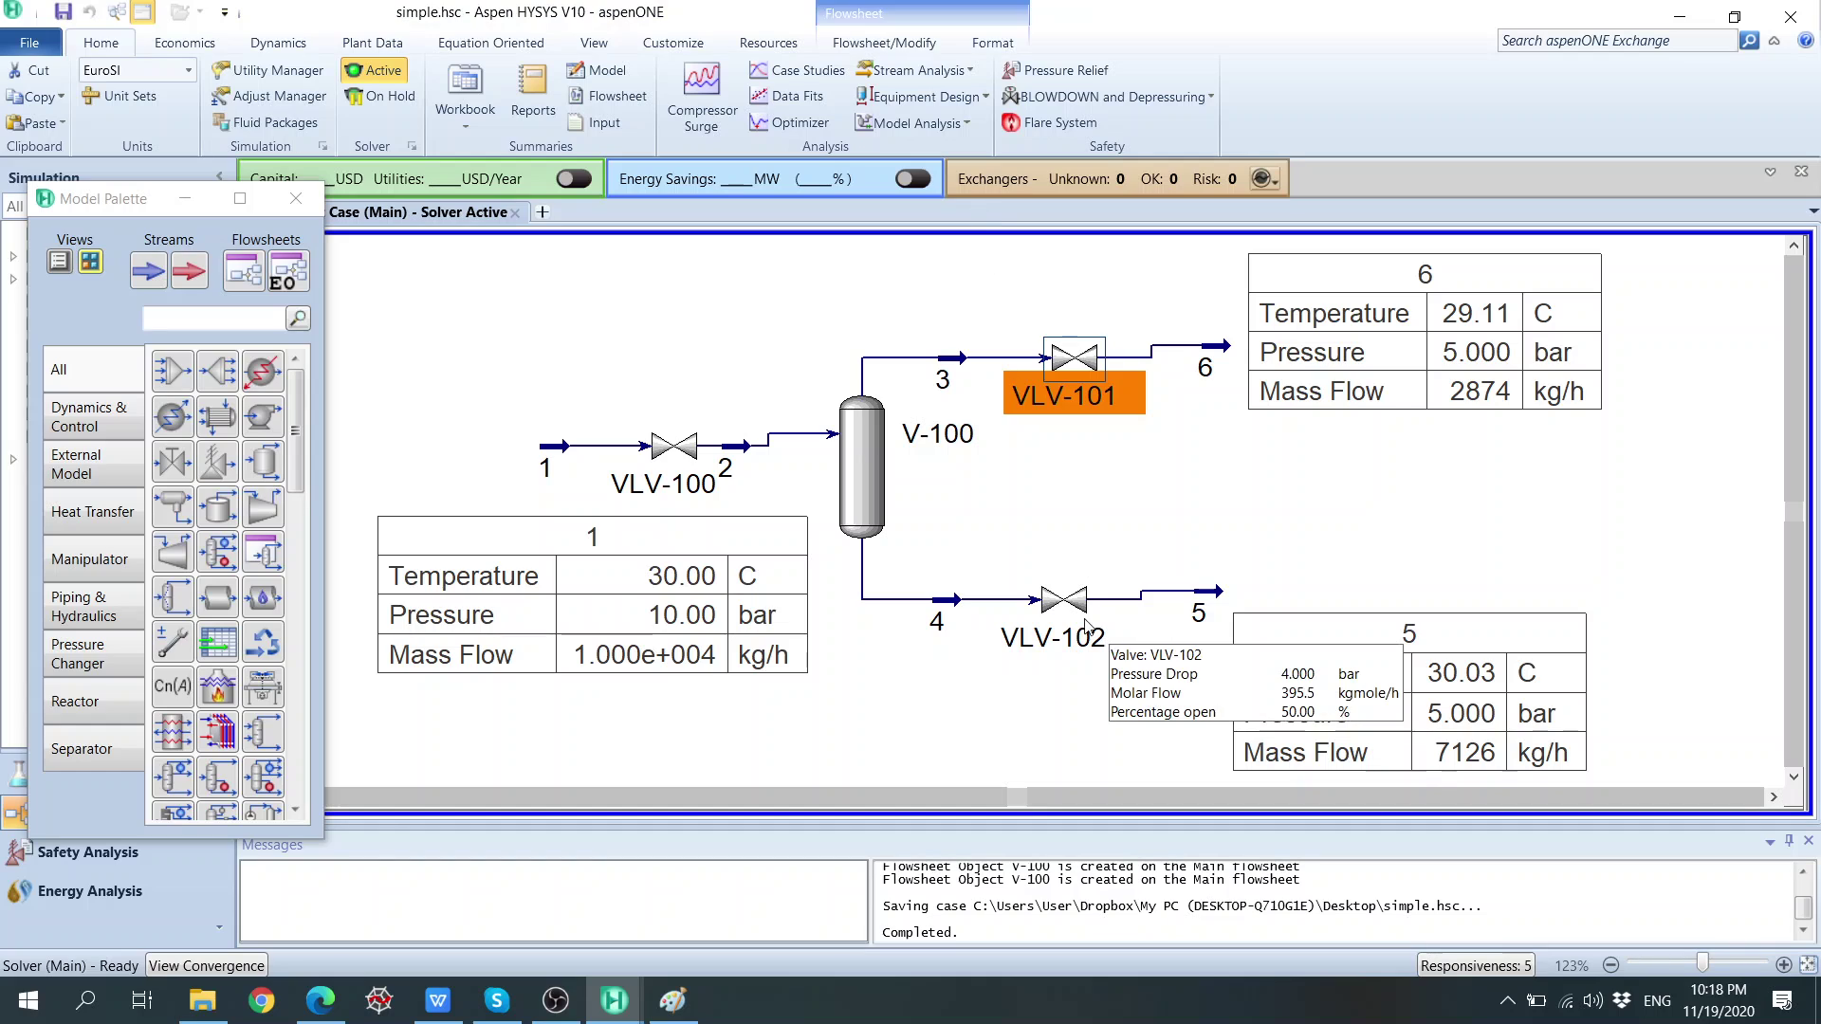
Size VLV-102 on the liquid outlet on the Cv basis, set its Cv to 8 USGPM and close the valve window.
double_click(1060, 602)
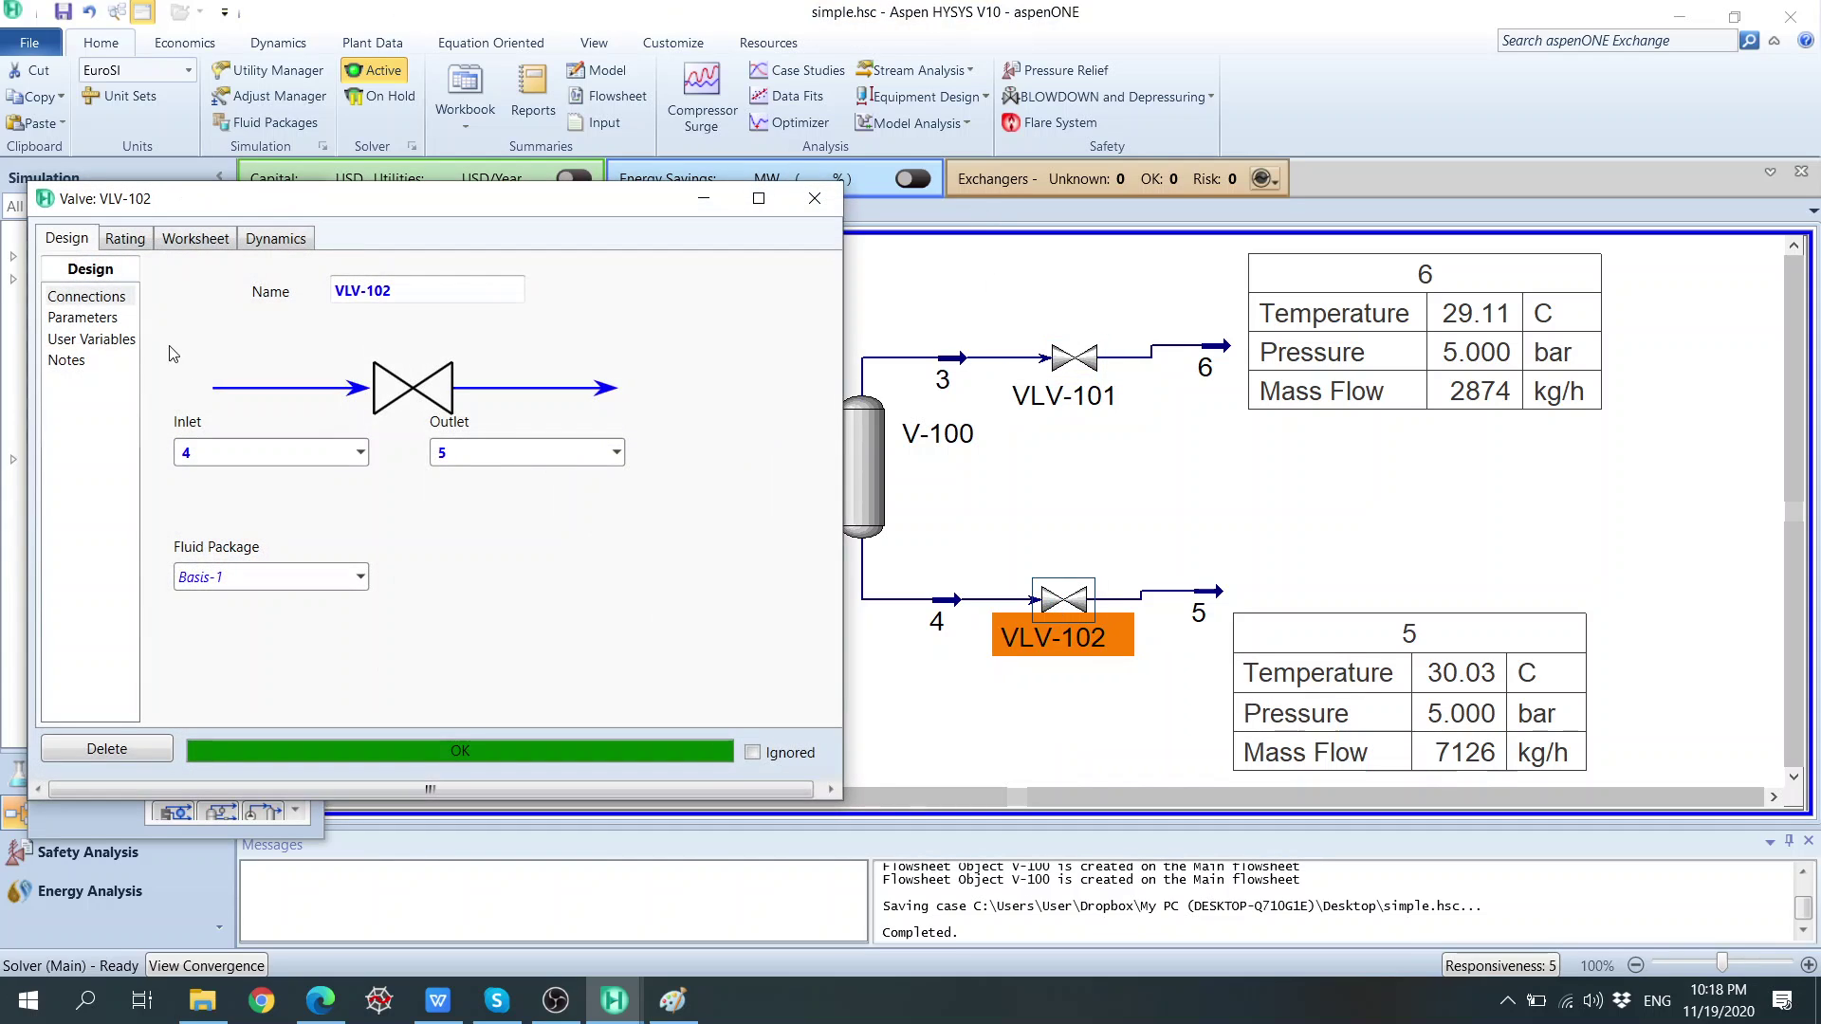
left_click(126, 238)
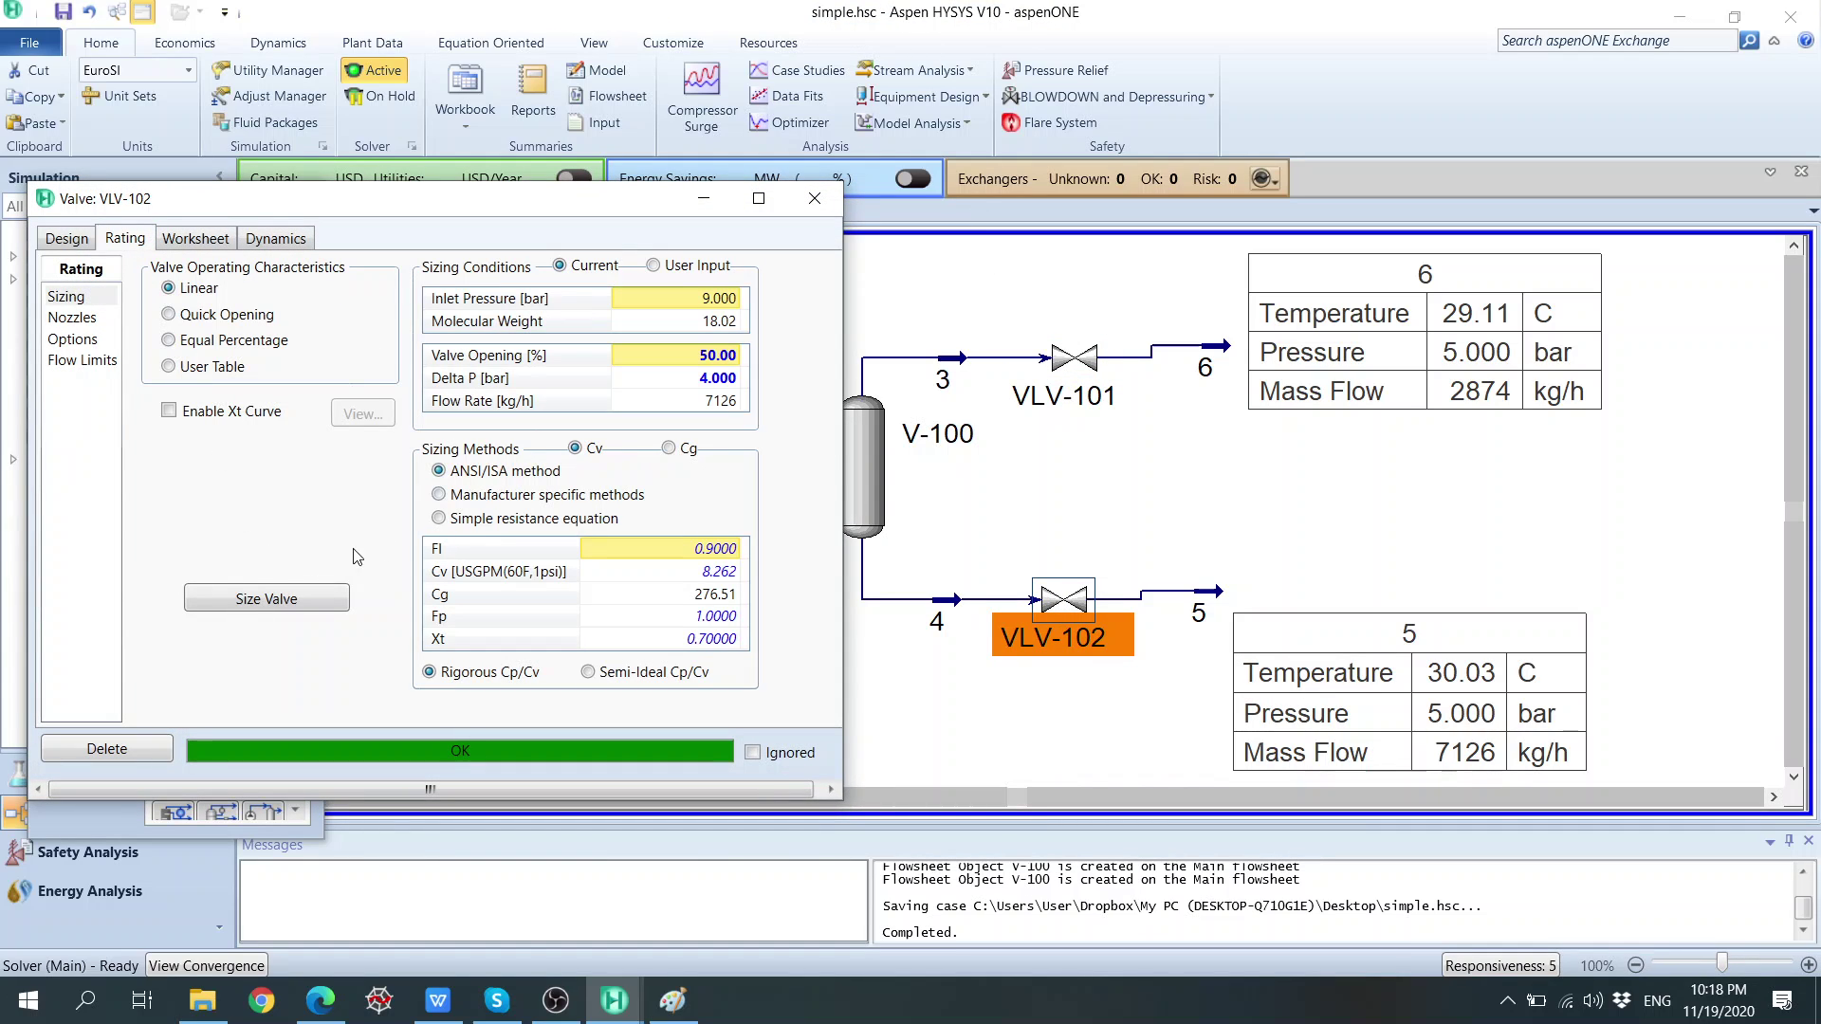
left_click(337, 598)
left_click(698, 573)
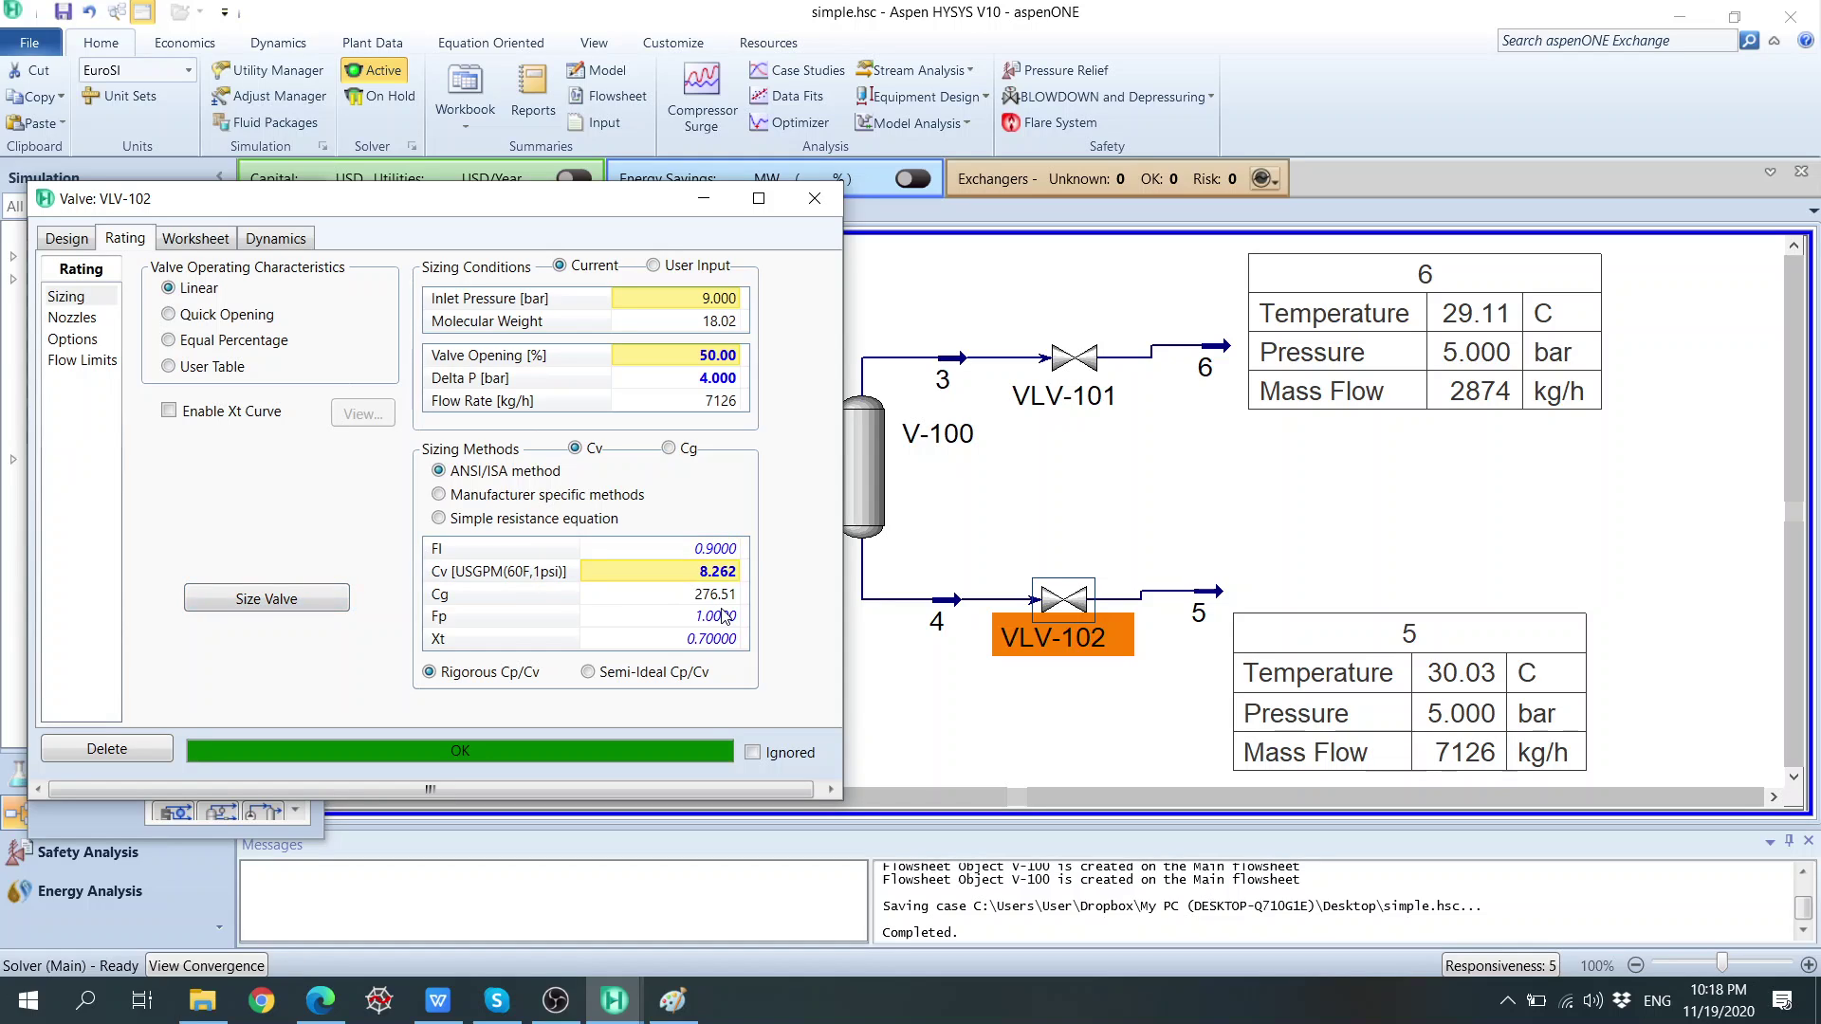
type("8")
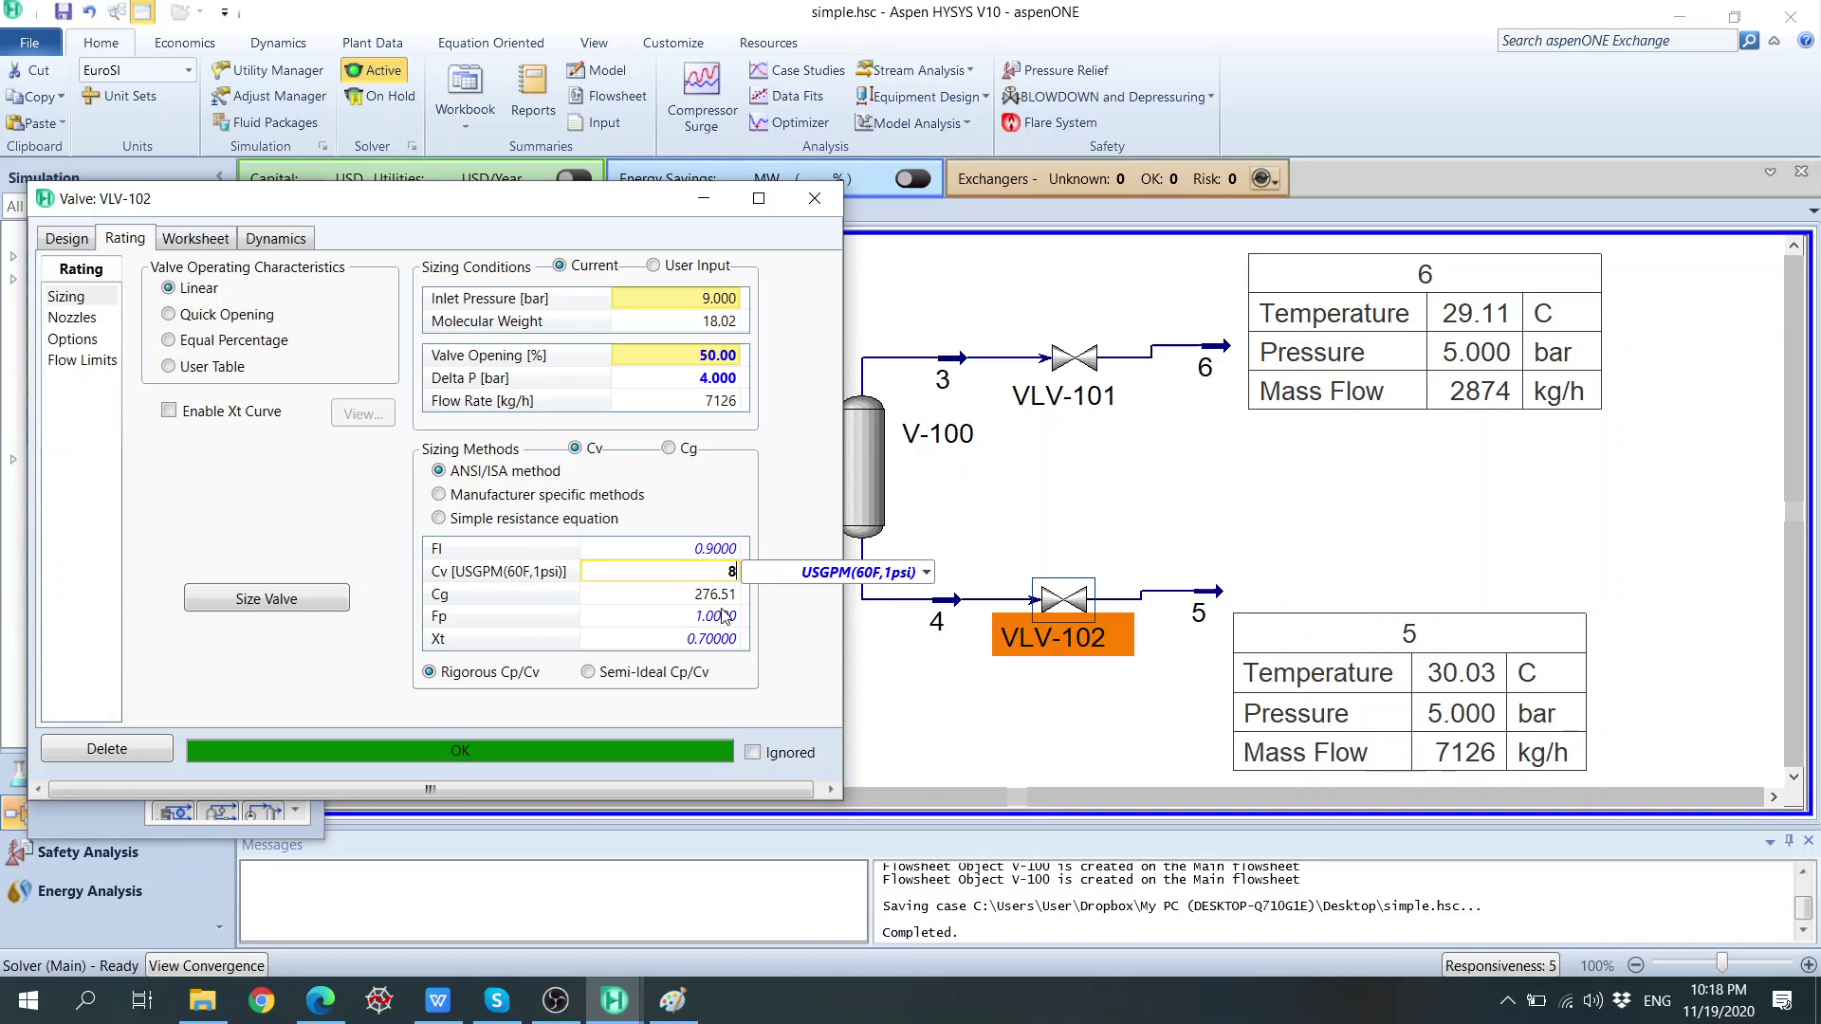
key("Return")
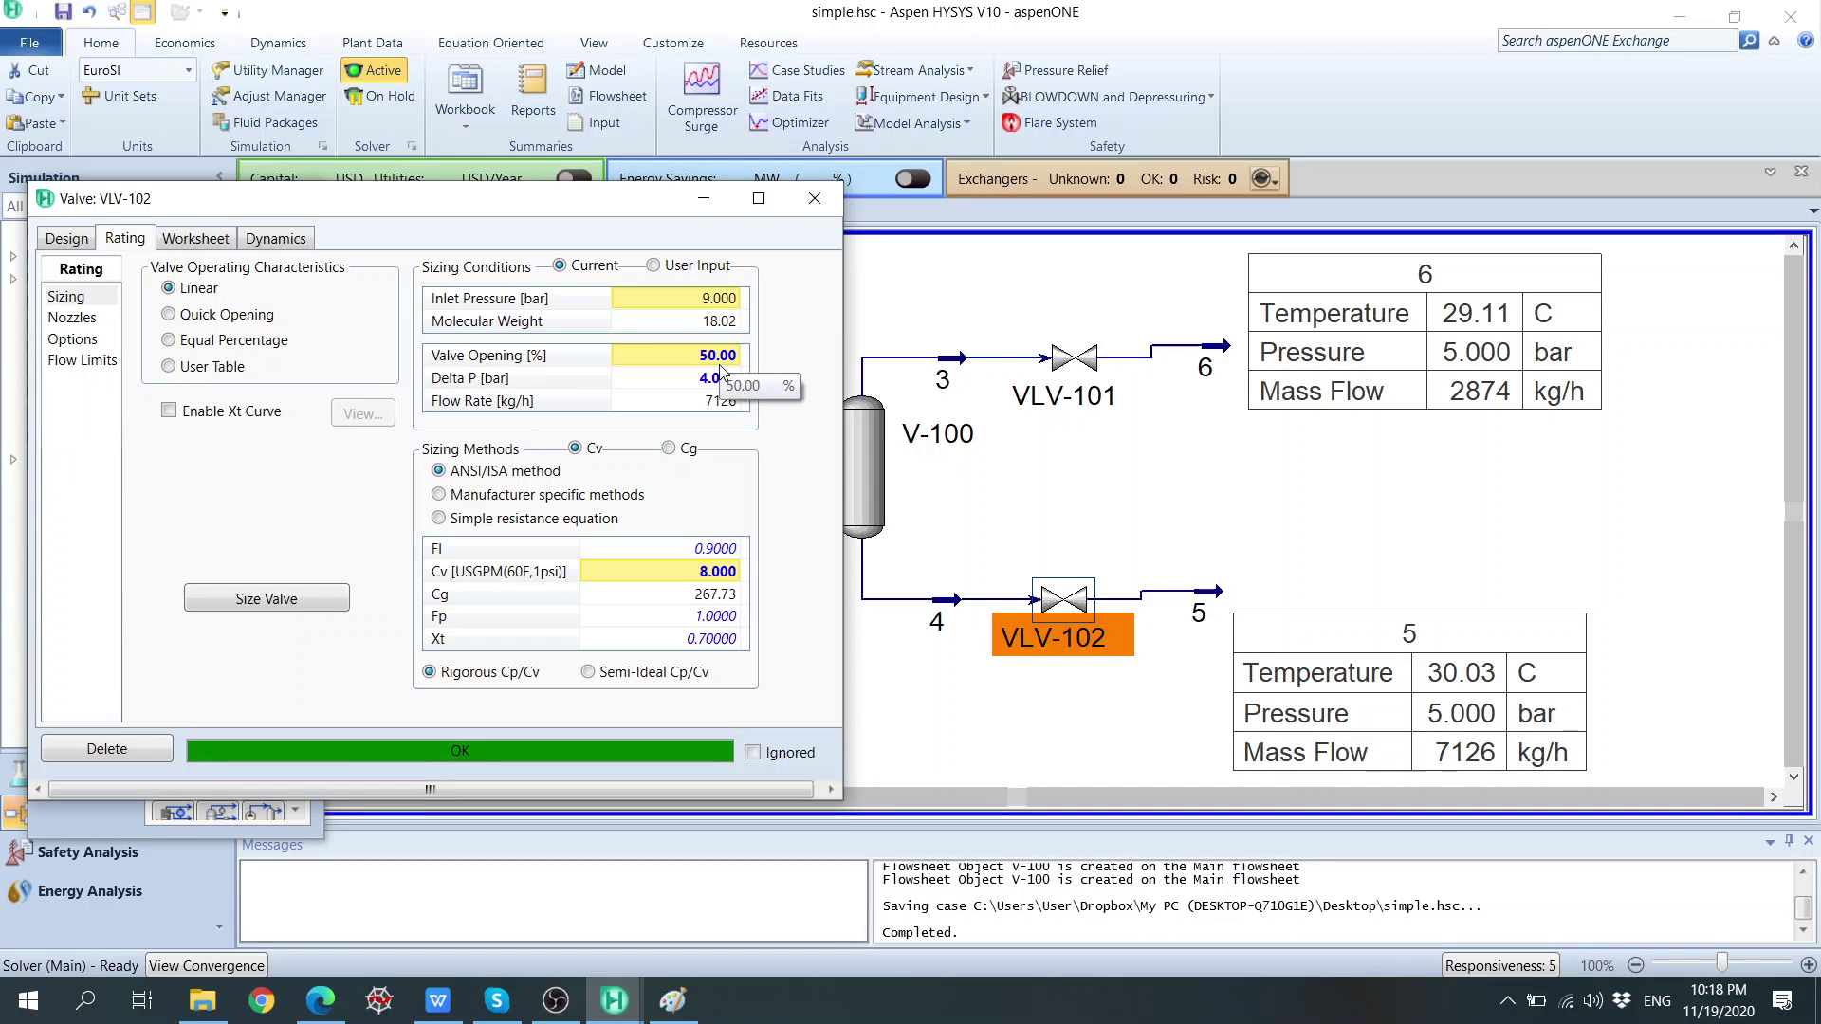
left_click(815, 199)
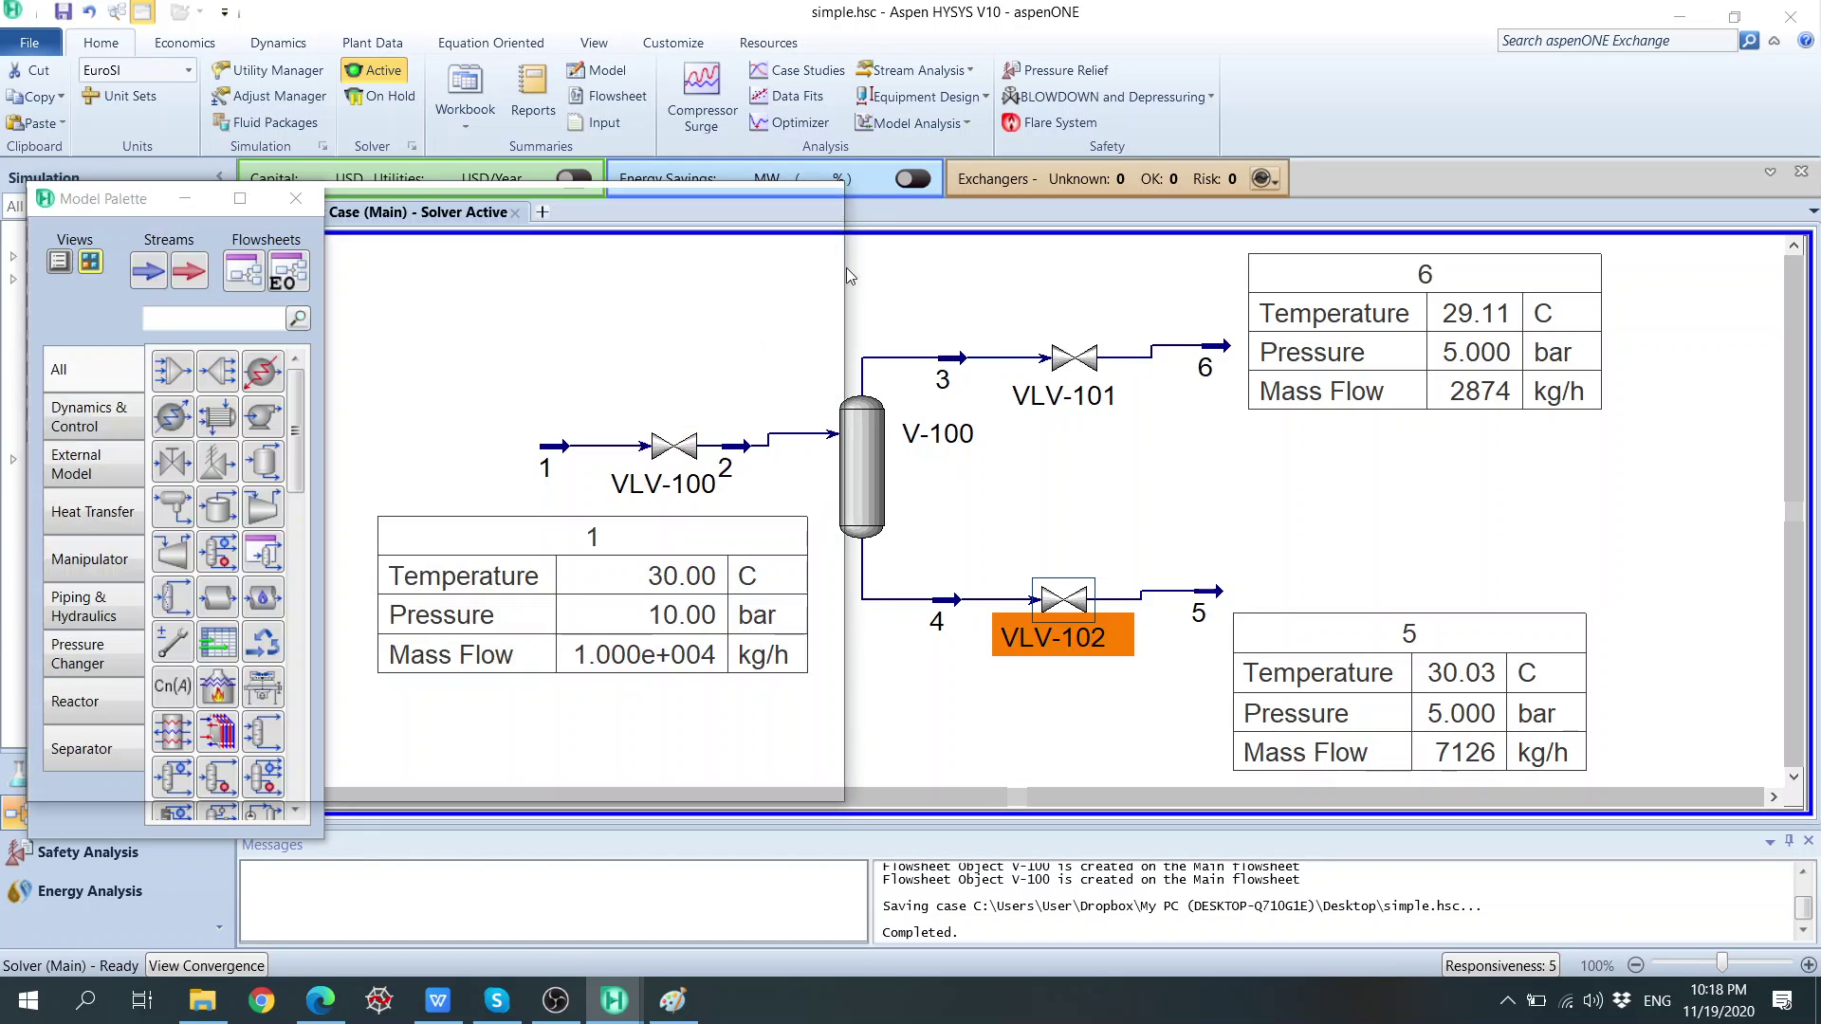
Review the sizing pages of VLV-101 and VLV-100, and check the operating summaries of both outlet valves on the flowsheet.
double_click(1072, 362)
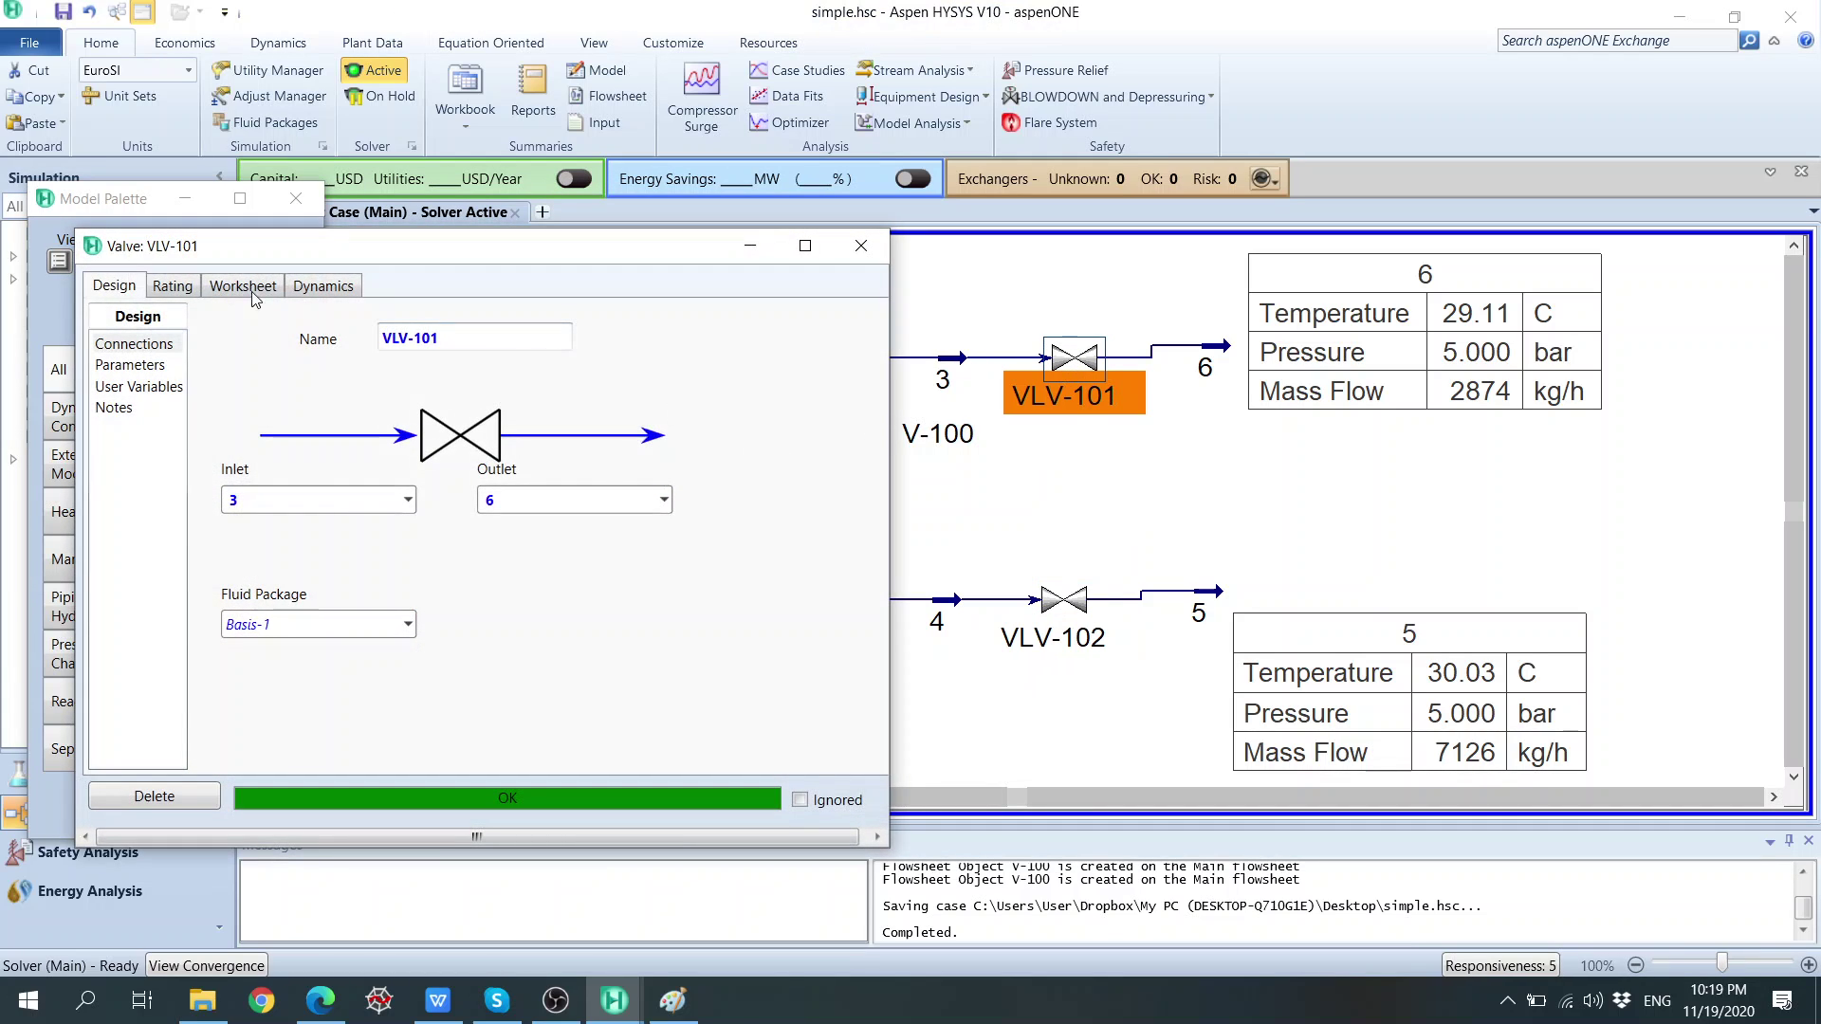
left_click(182, 285)
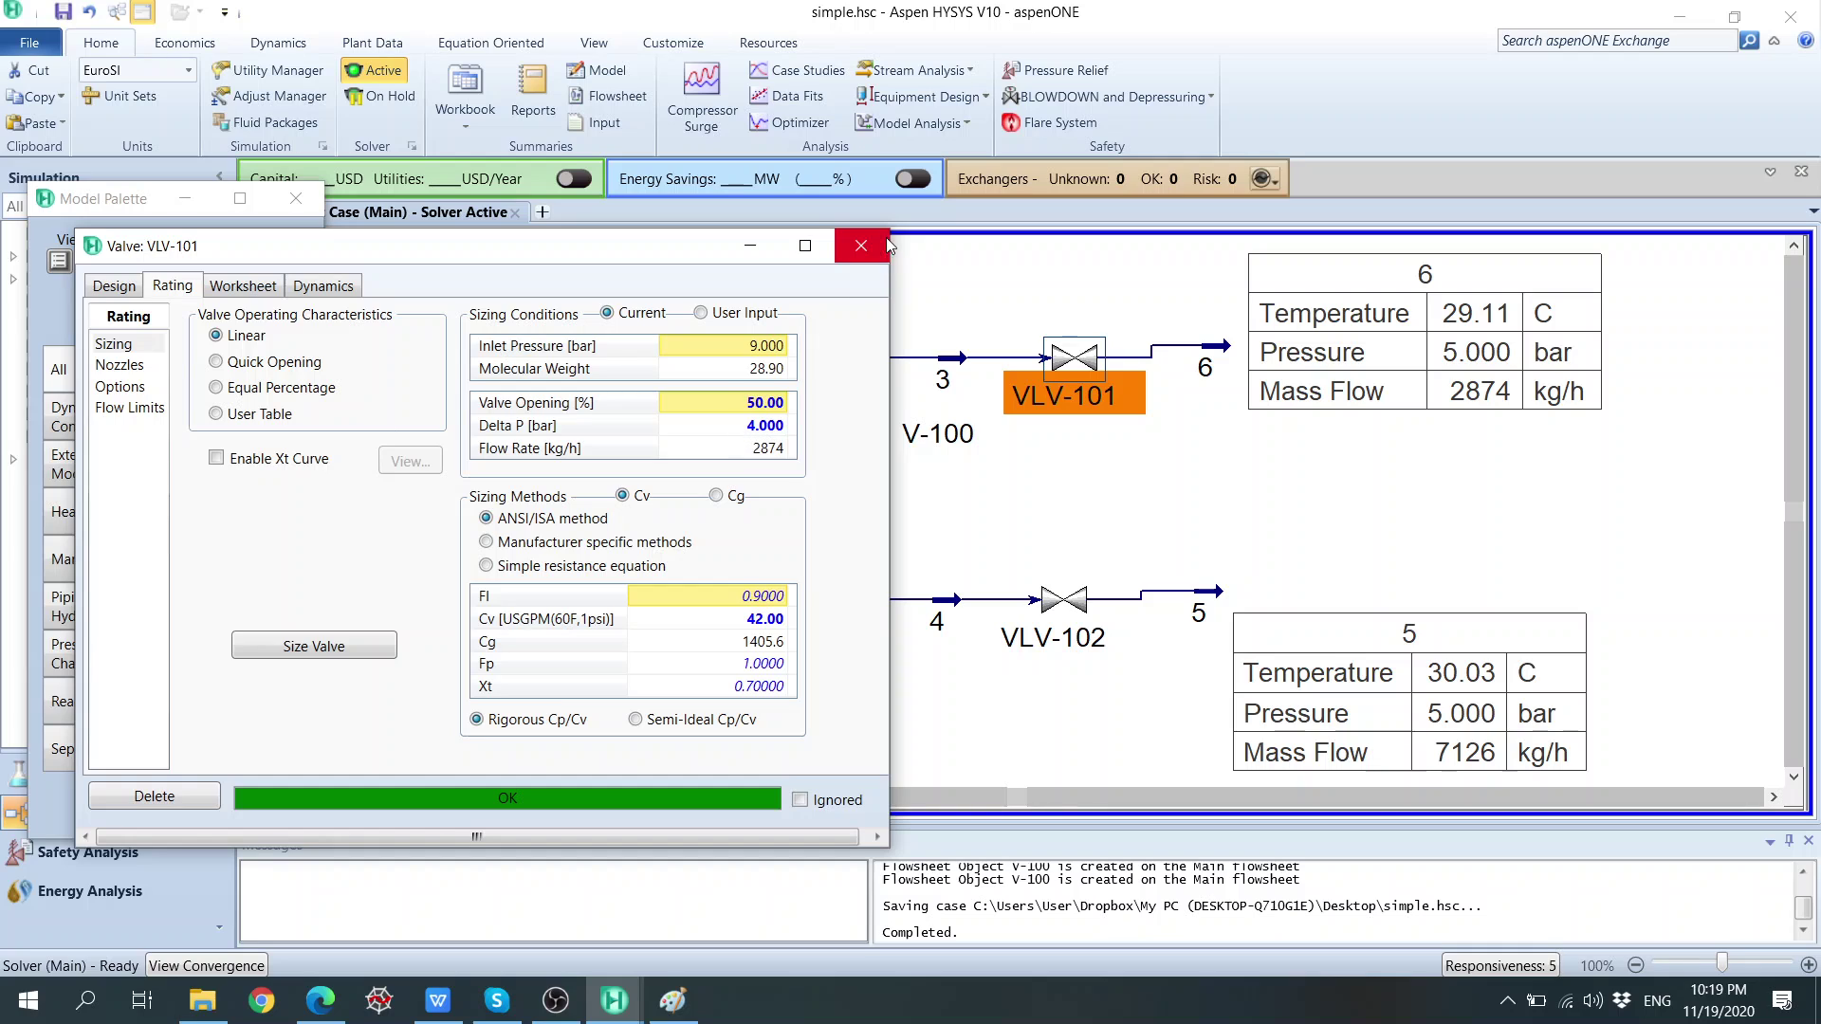
left_click(861, 245)
double_click(675, 447)
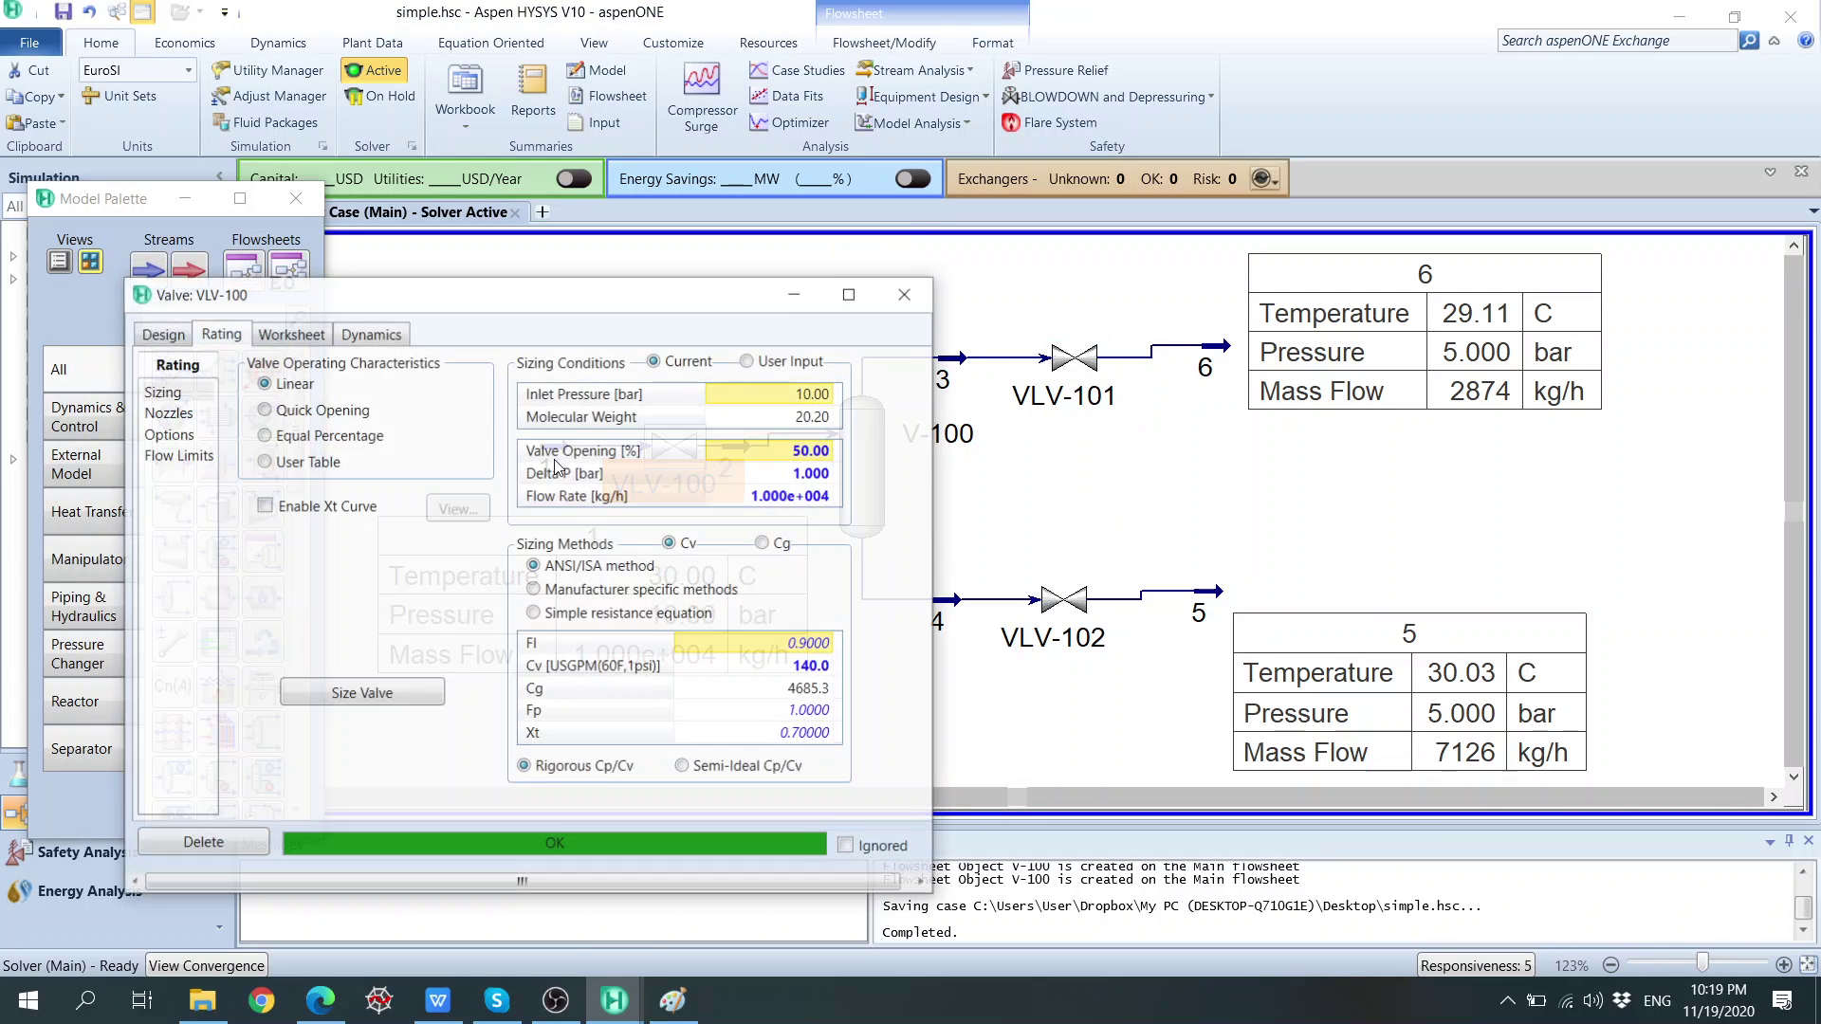
left_click(897, 296)
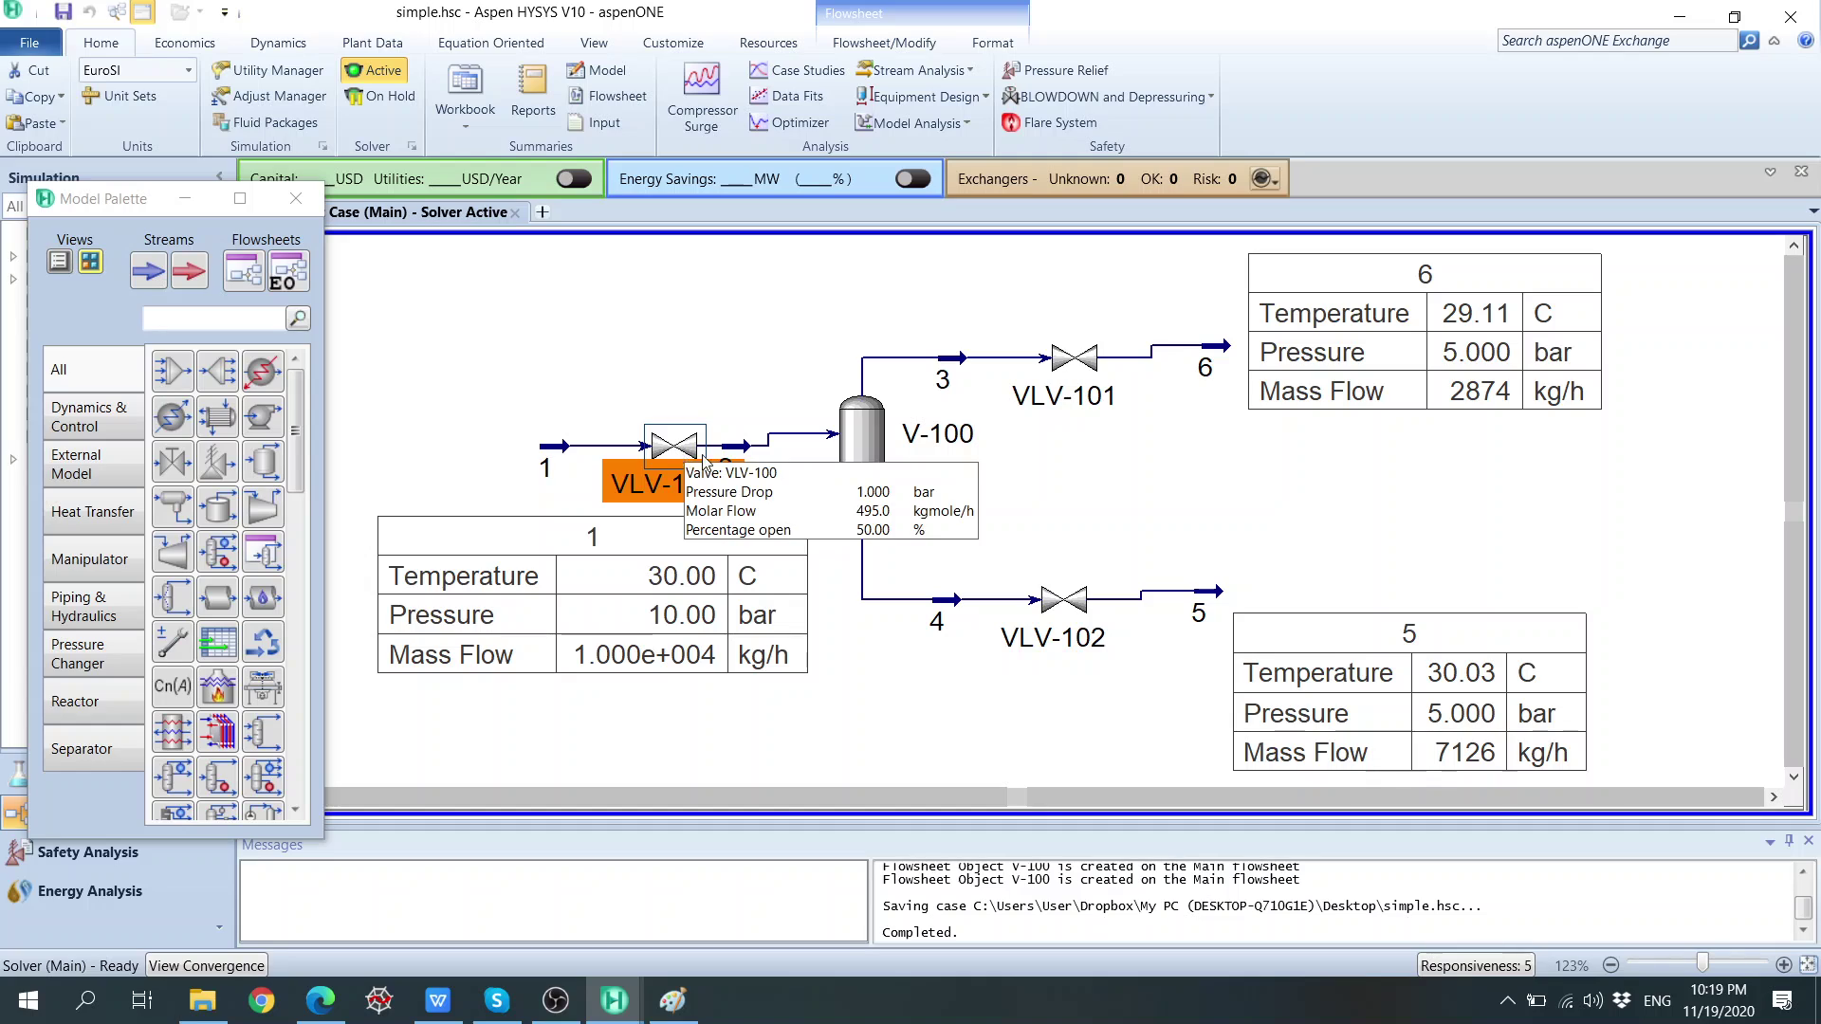
mouse_move(1074, 377)
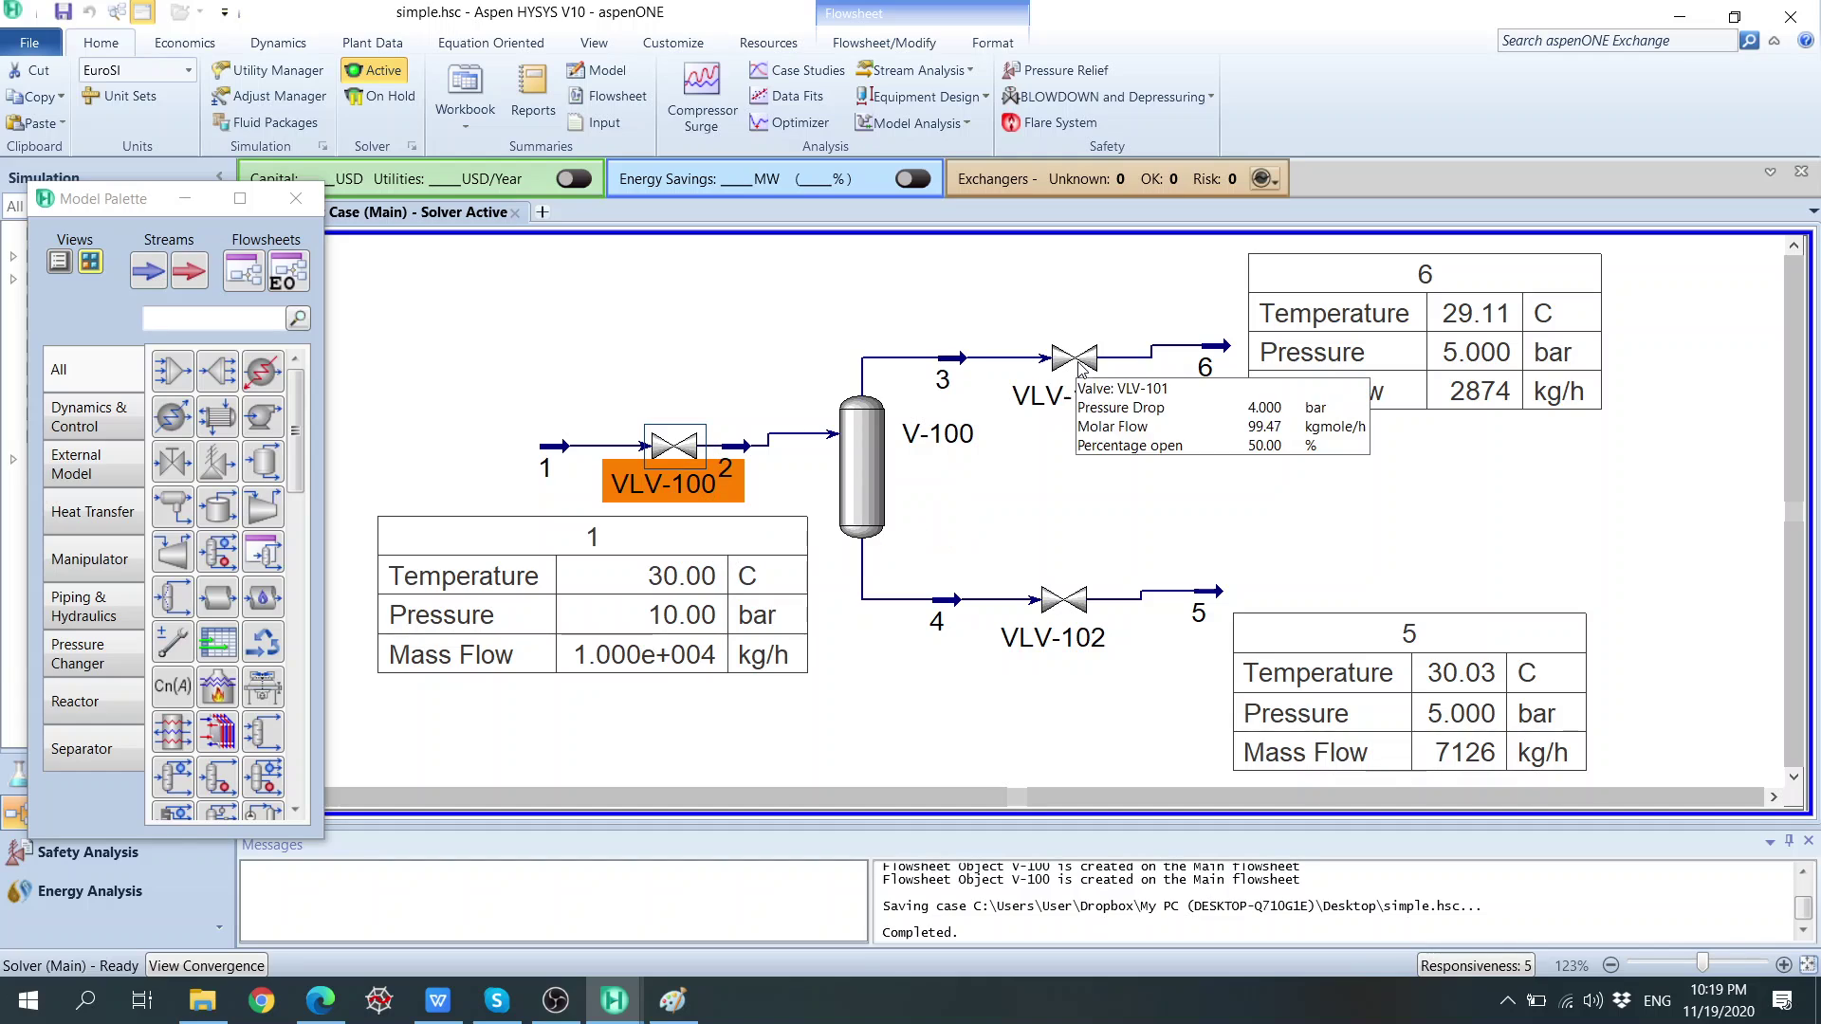
mouse_move(1038, 650)
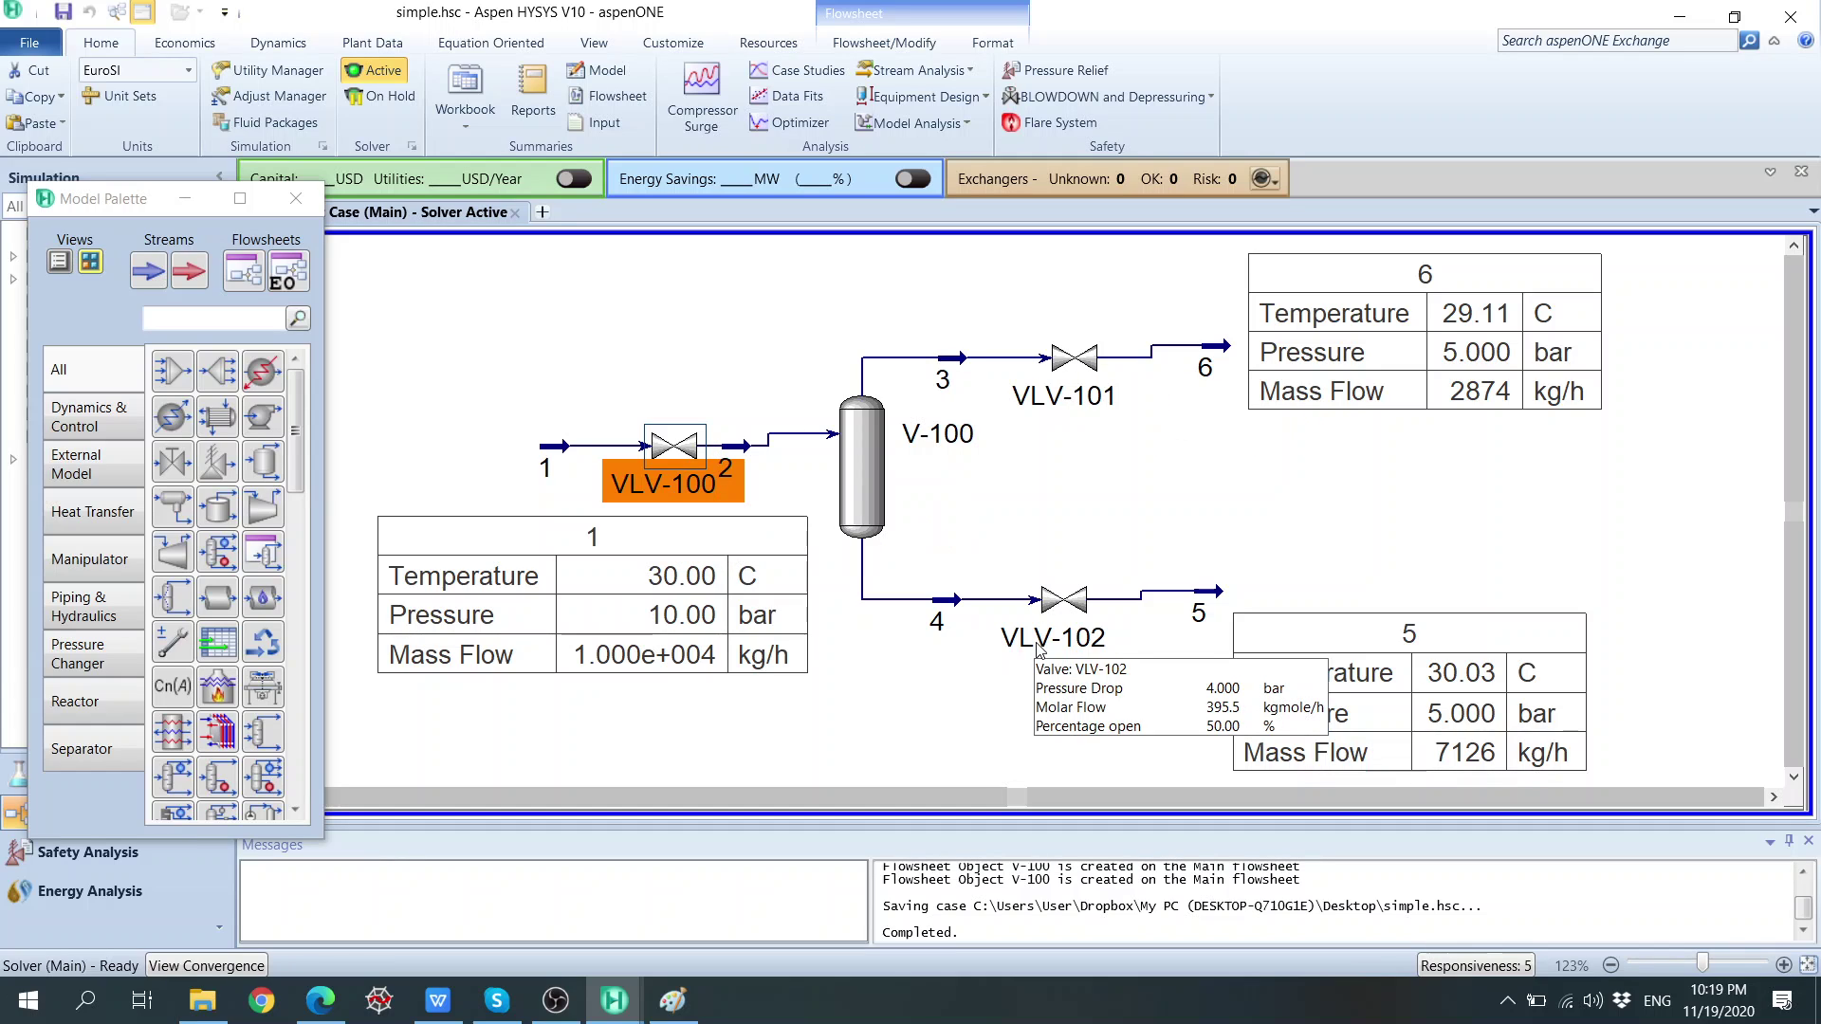
Open separator V-100 and apply Quick Size to its vertical flat-cylinder geometry.
double_click(864, 474)
left_click_drag(685, 320, 607, 146)
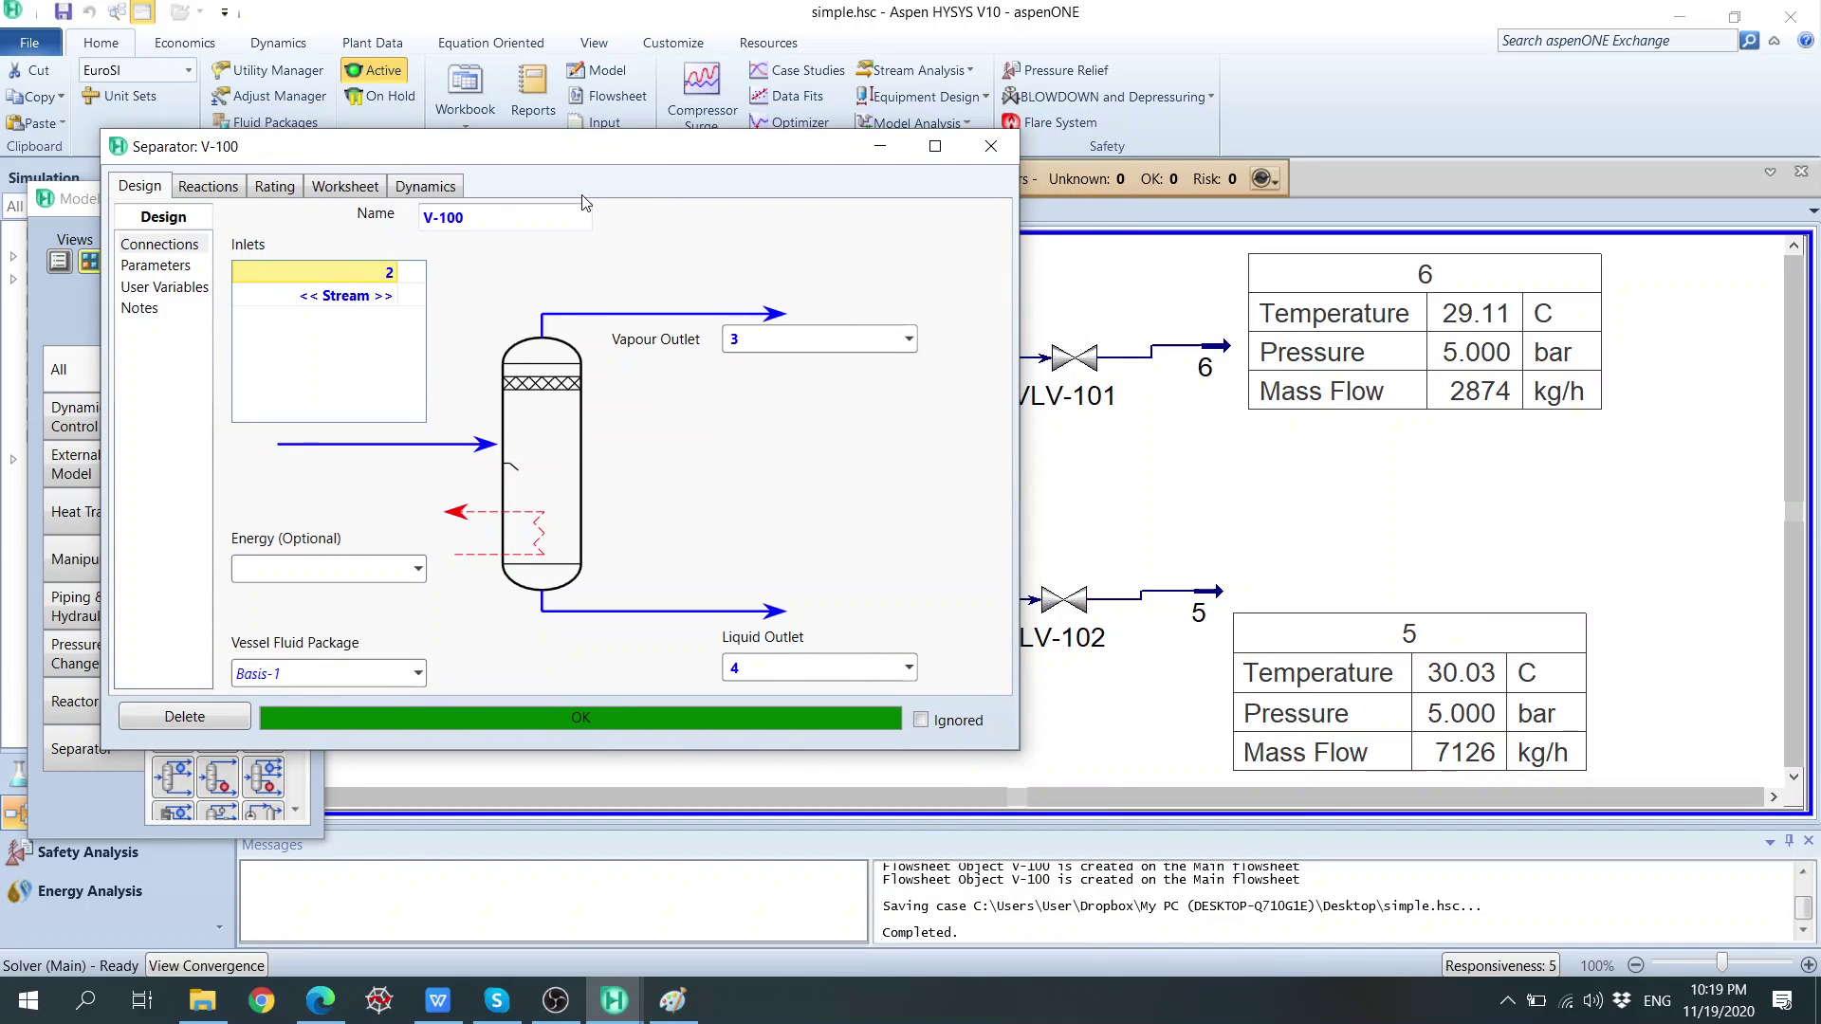
left_click(283, 186)
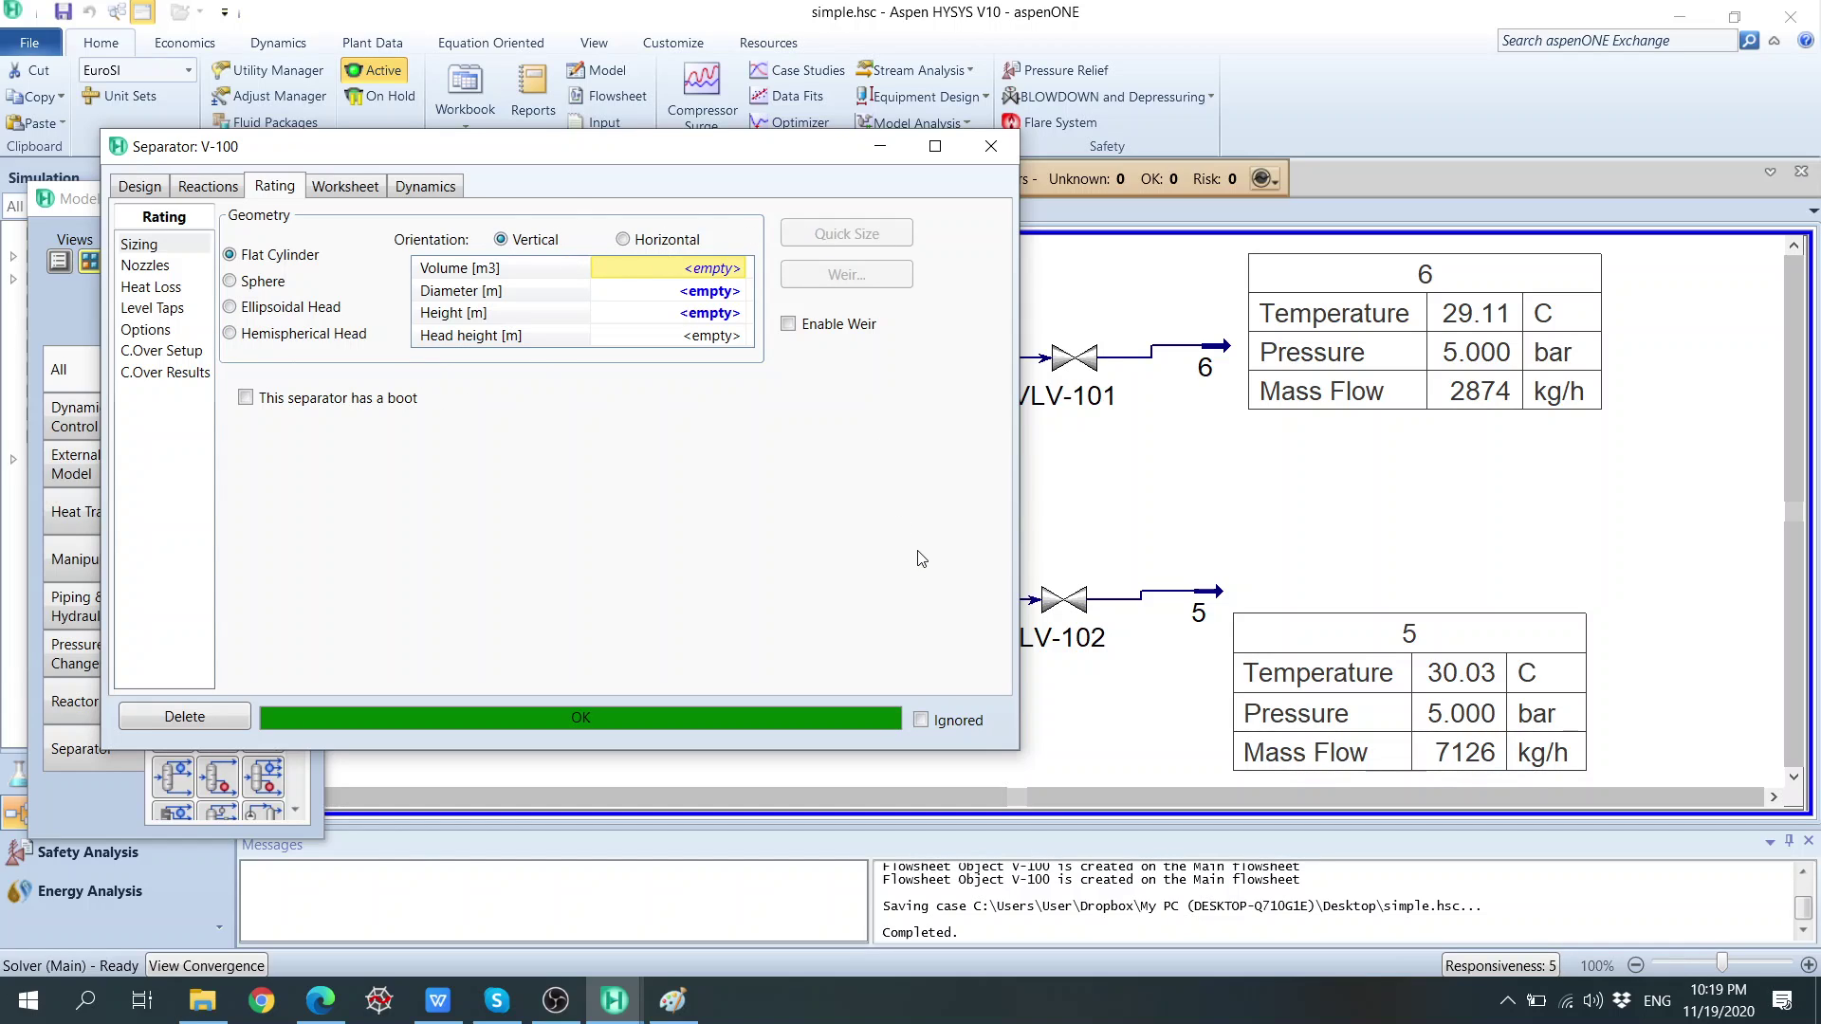
left_click(807, 237)
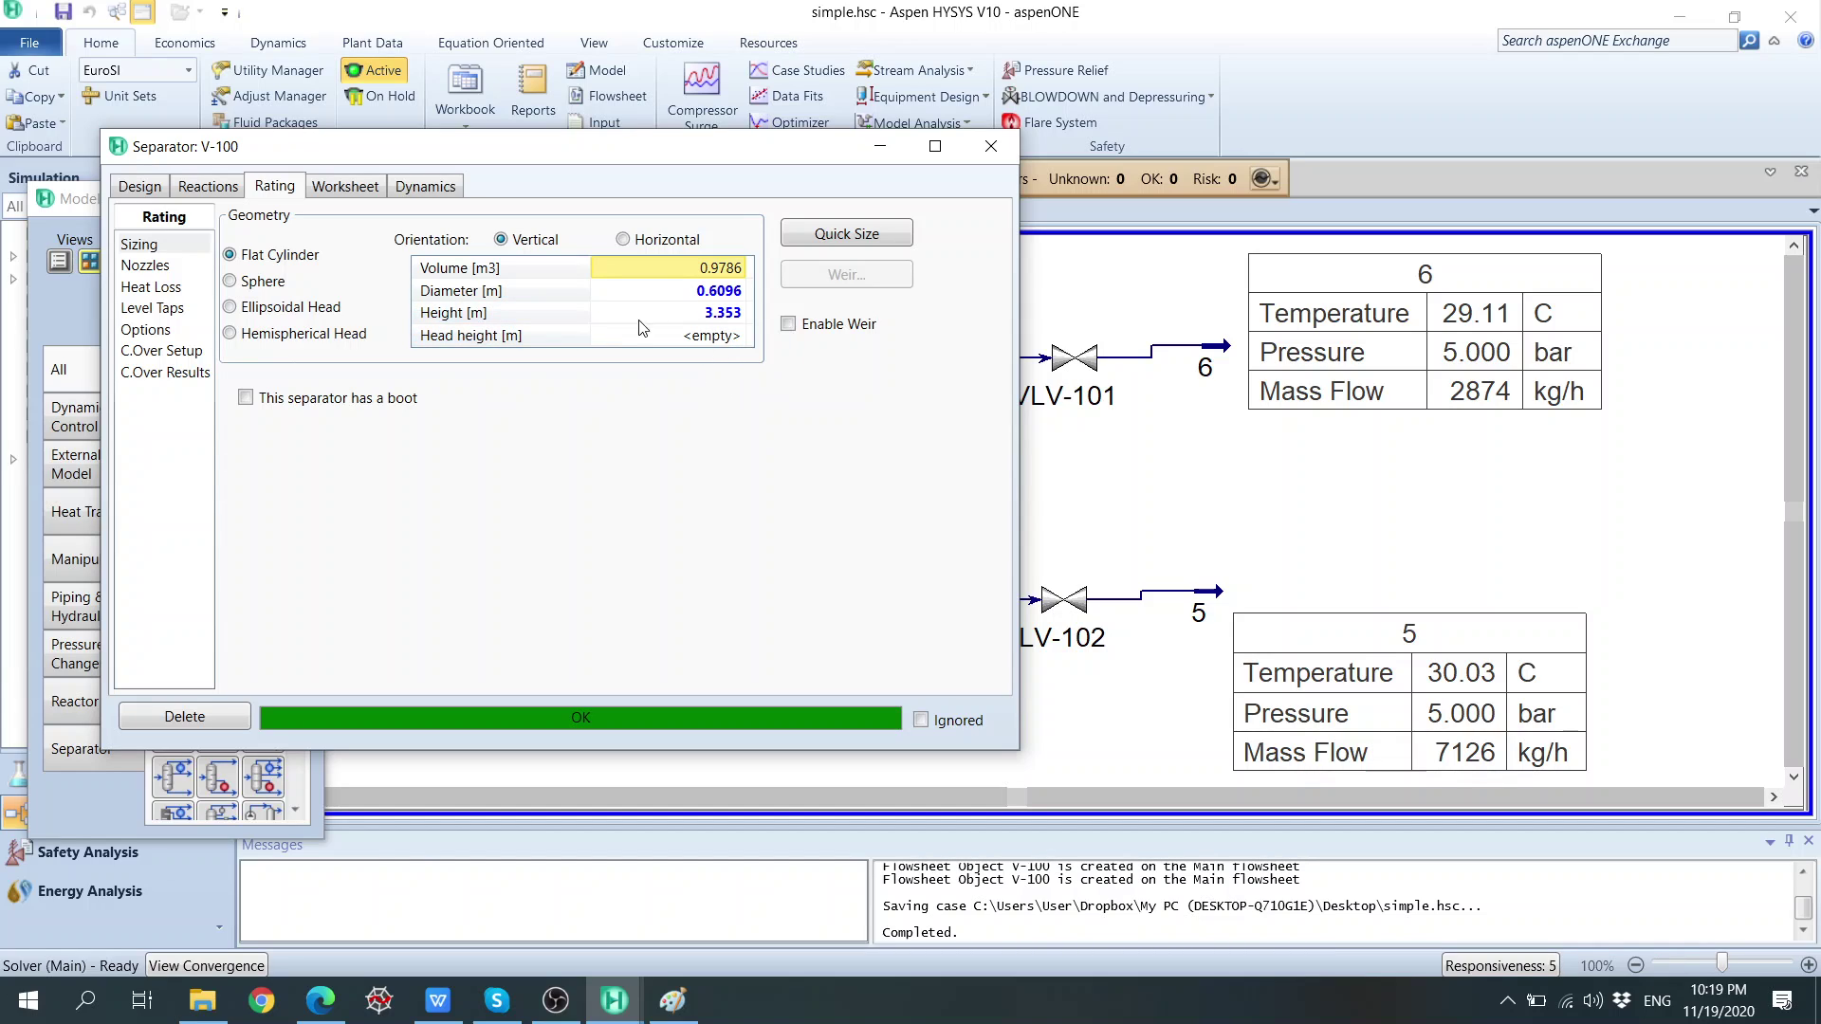
Set the V-100 vessel diameter to 1 m and height to 3.5 m, and close the separator window.
left_click(723, 297)
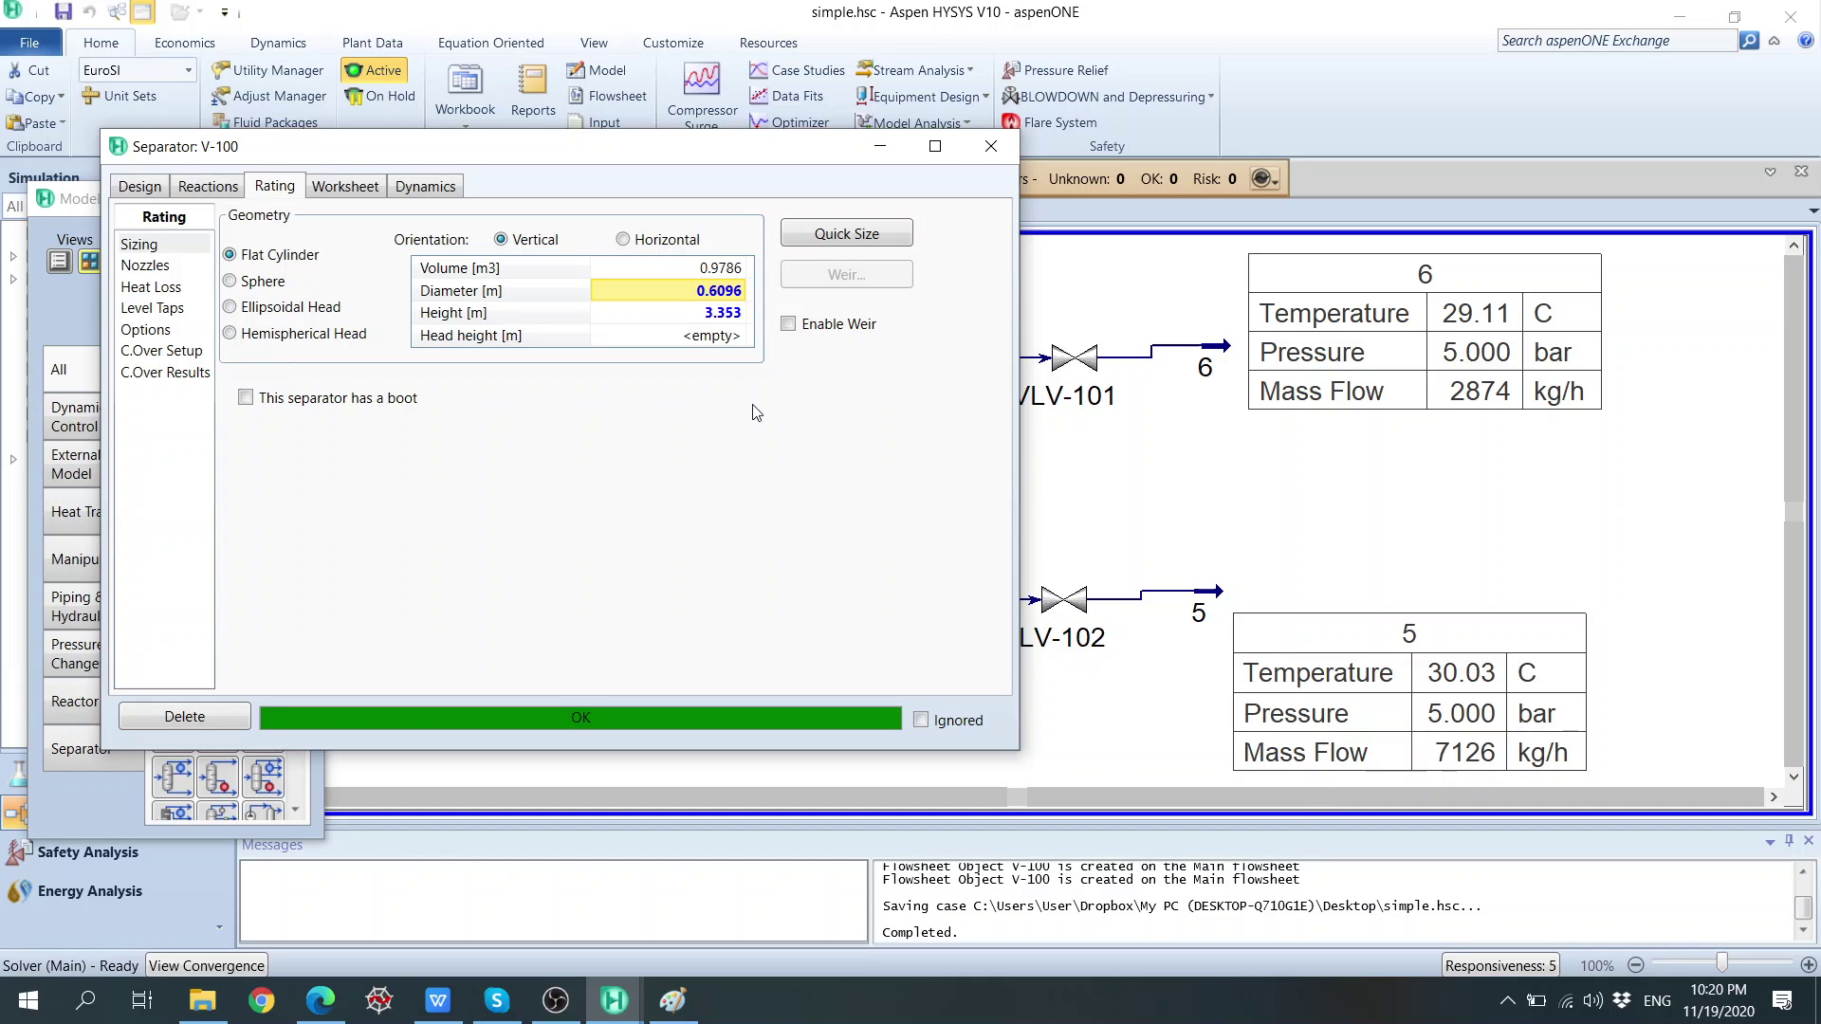
type("1")
key("Return")
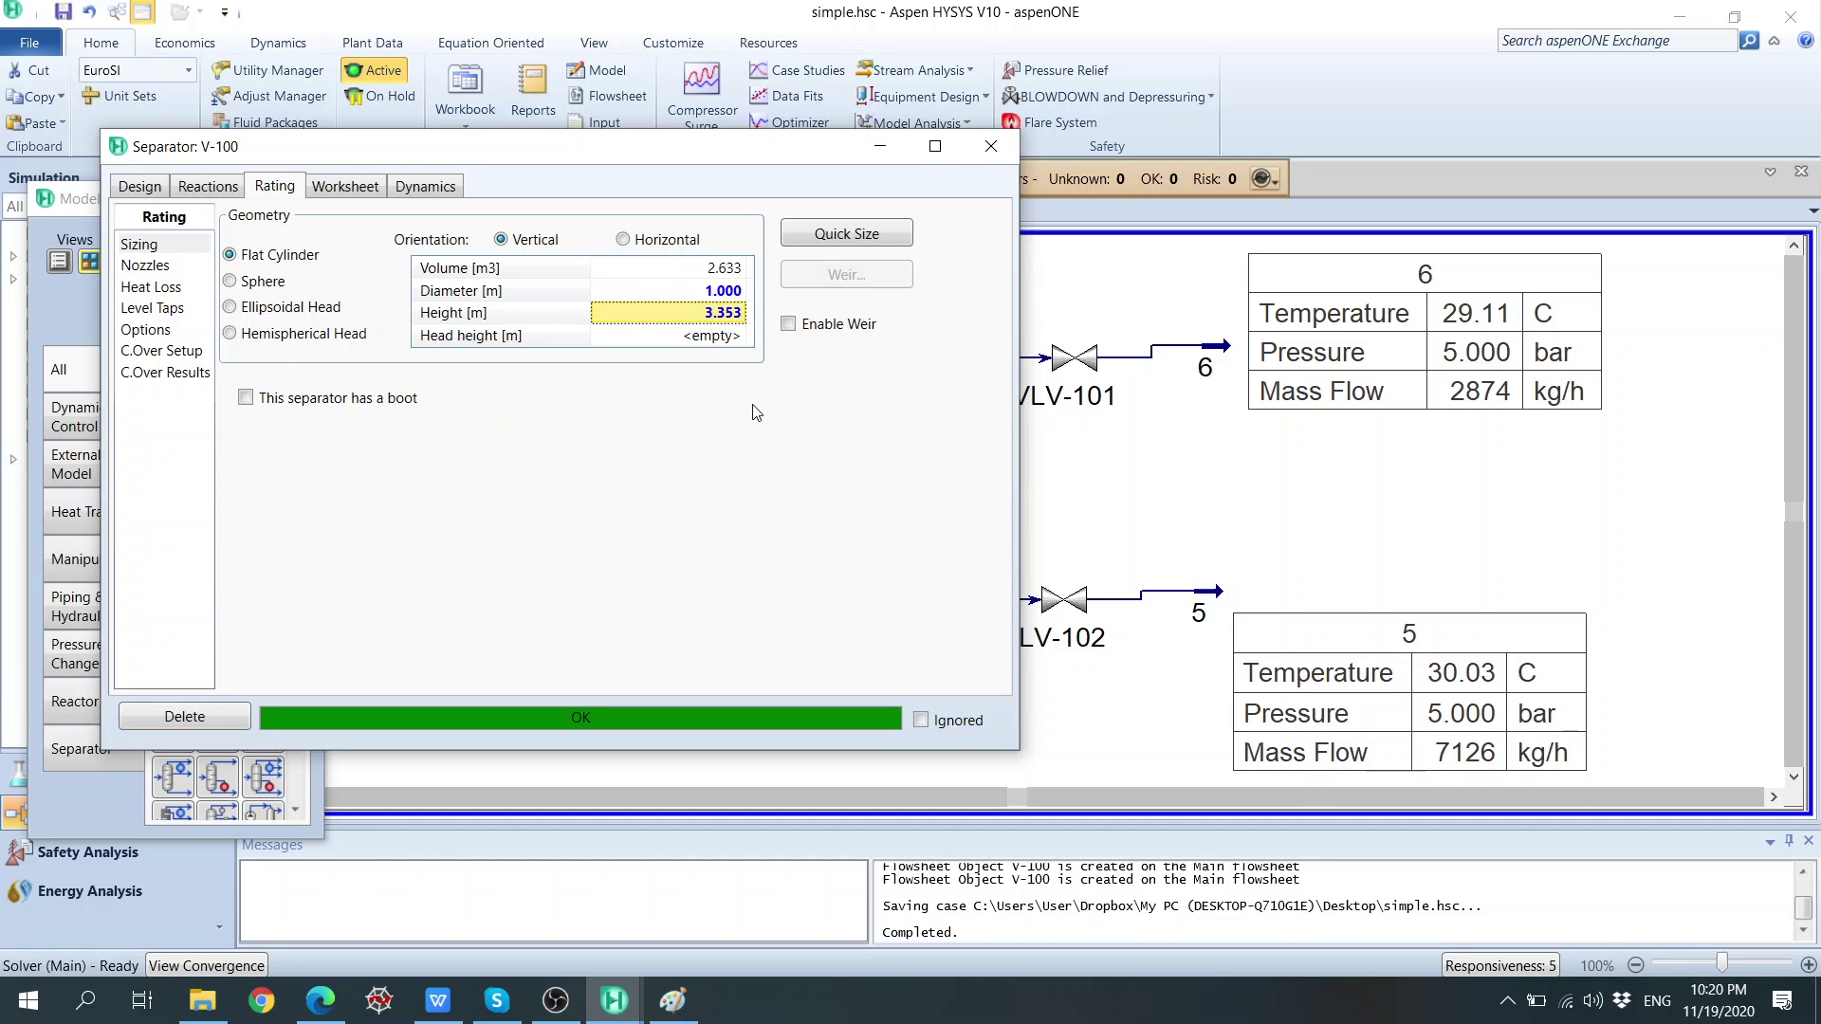
type("3")
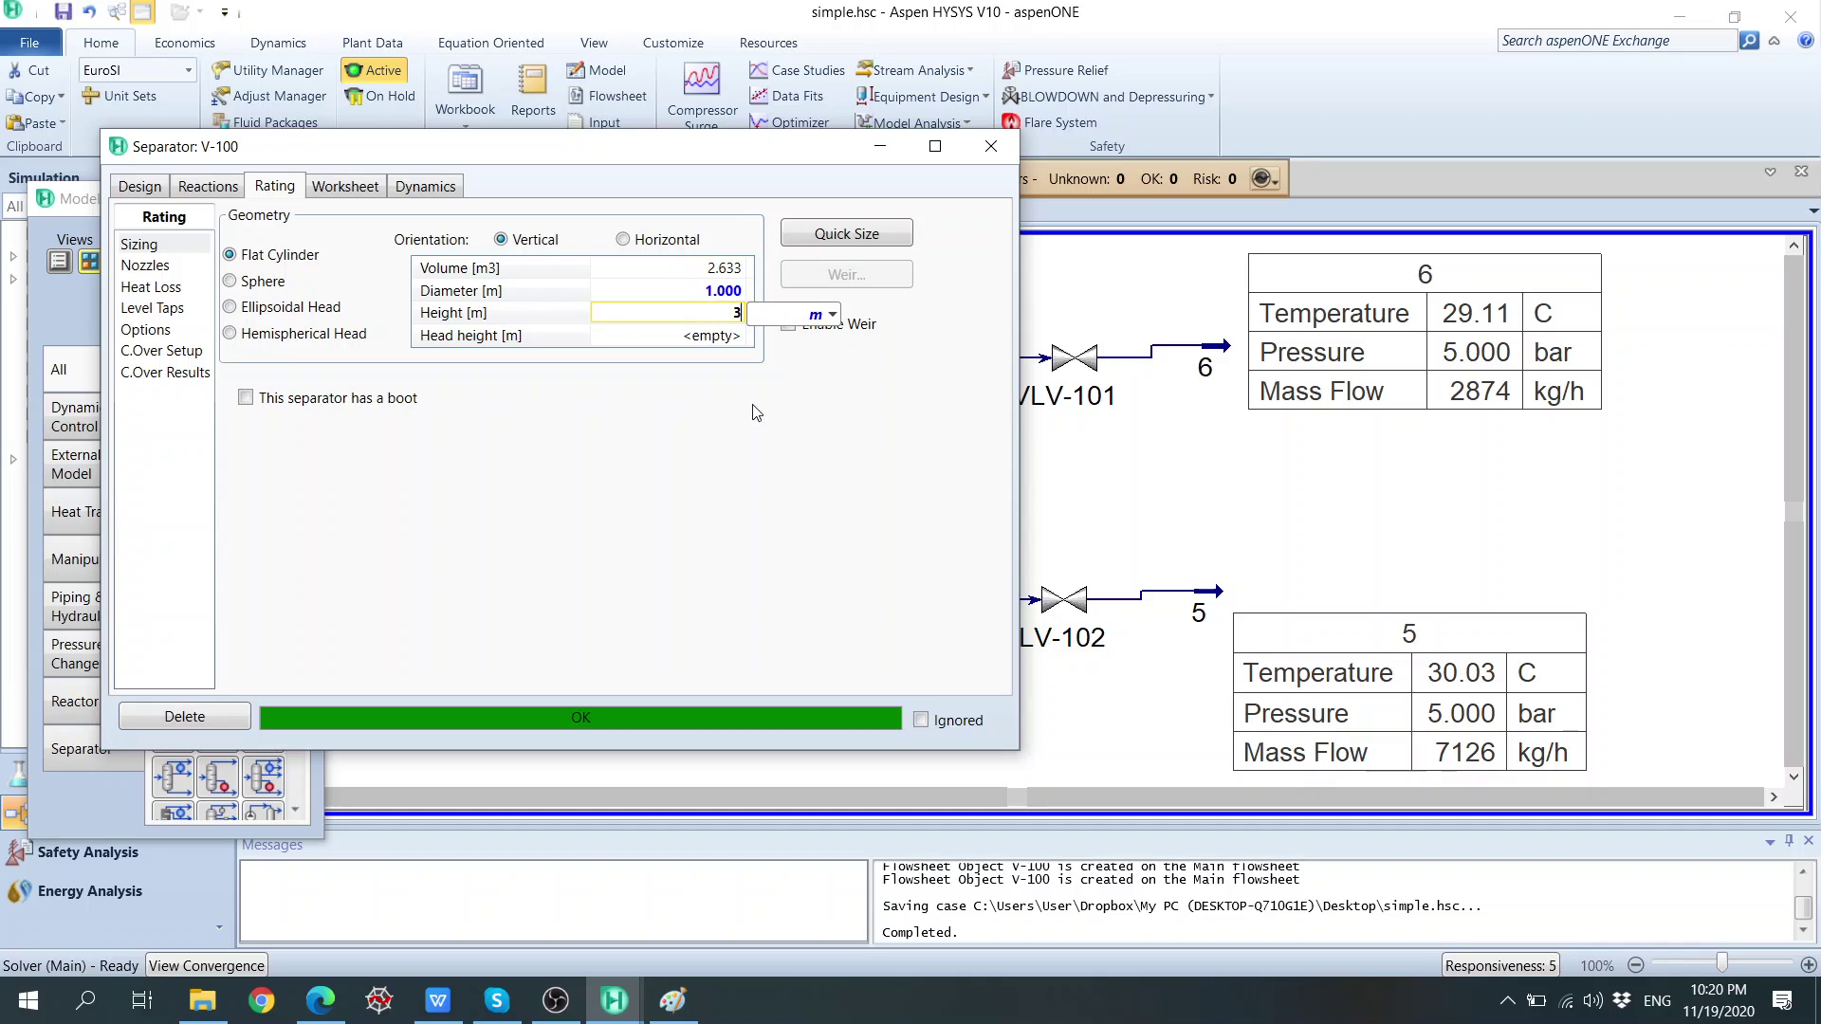
type(".5")
key("Return")
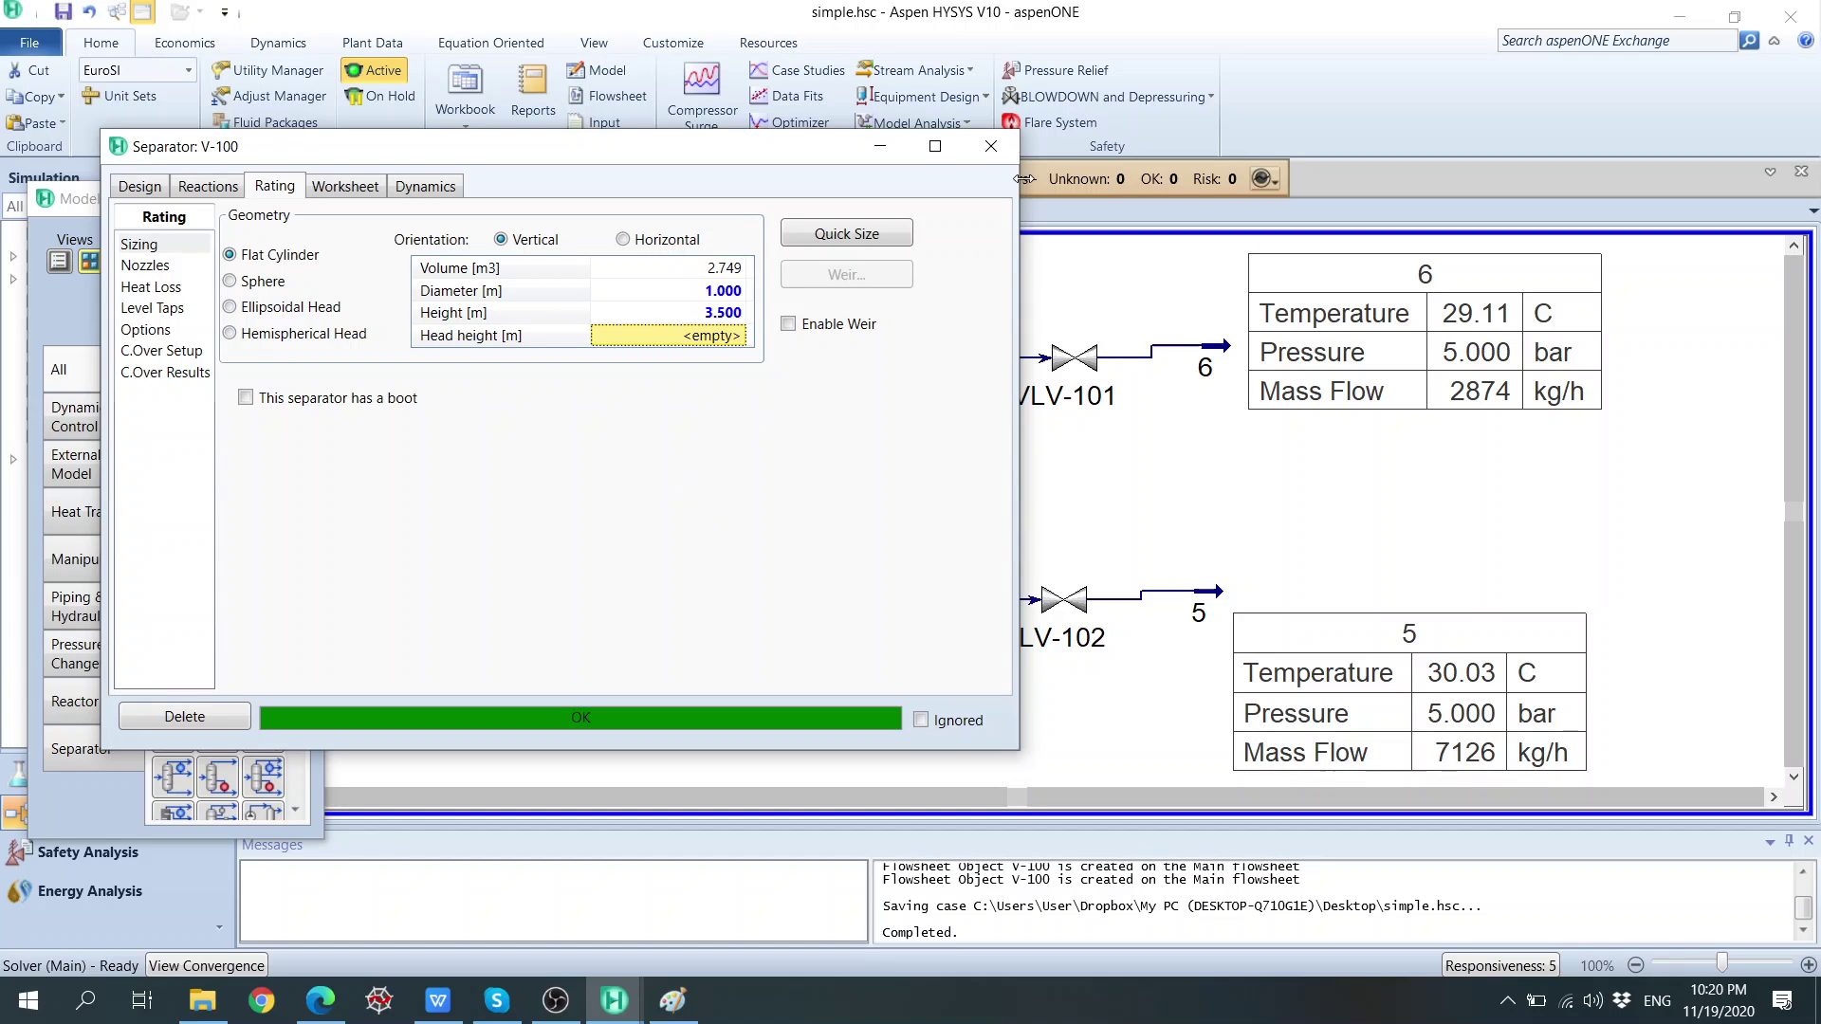
left_click(990, 146)
left_click(1035, 546)
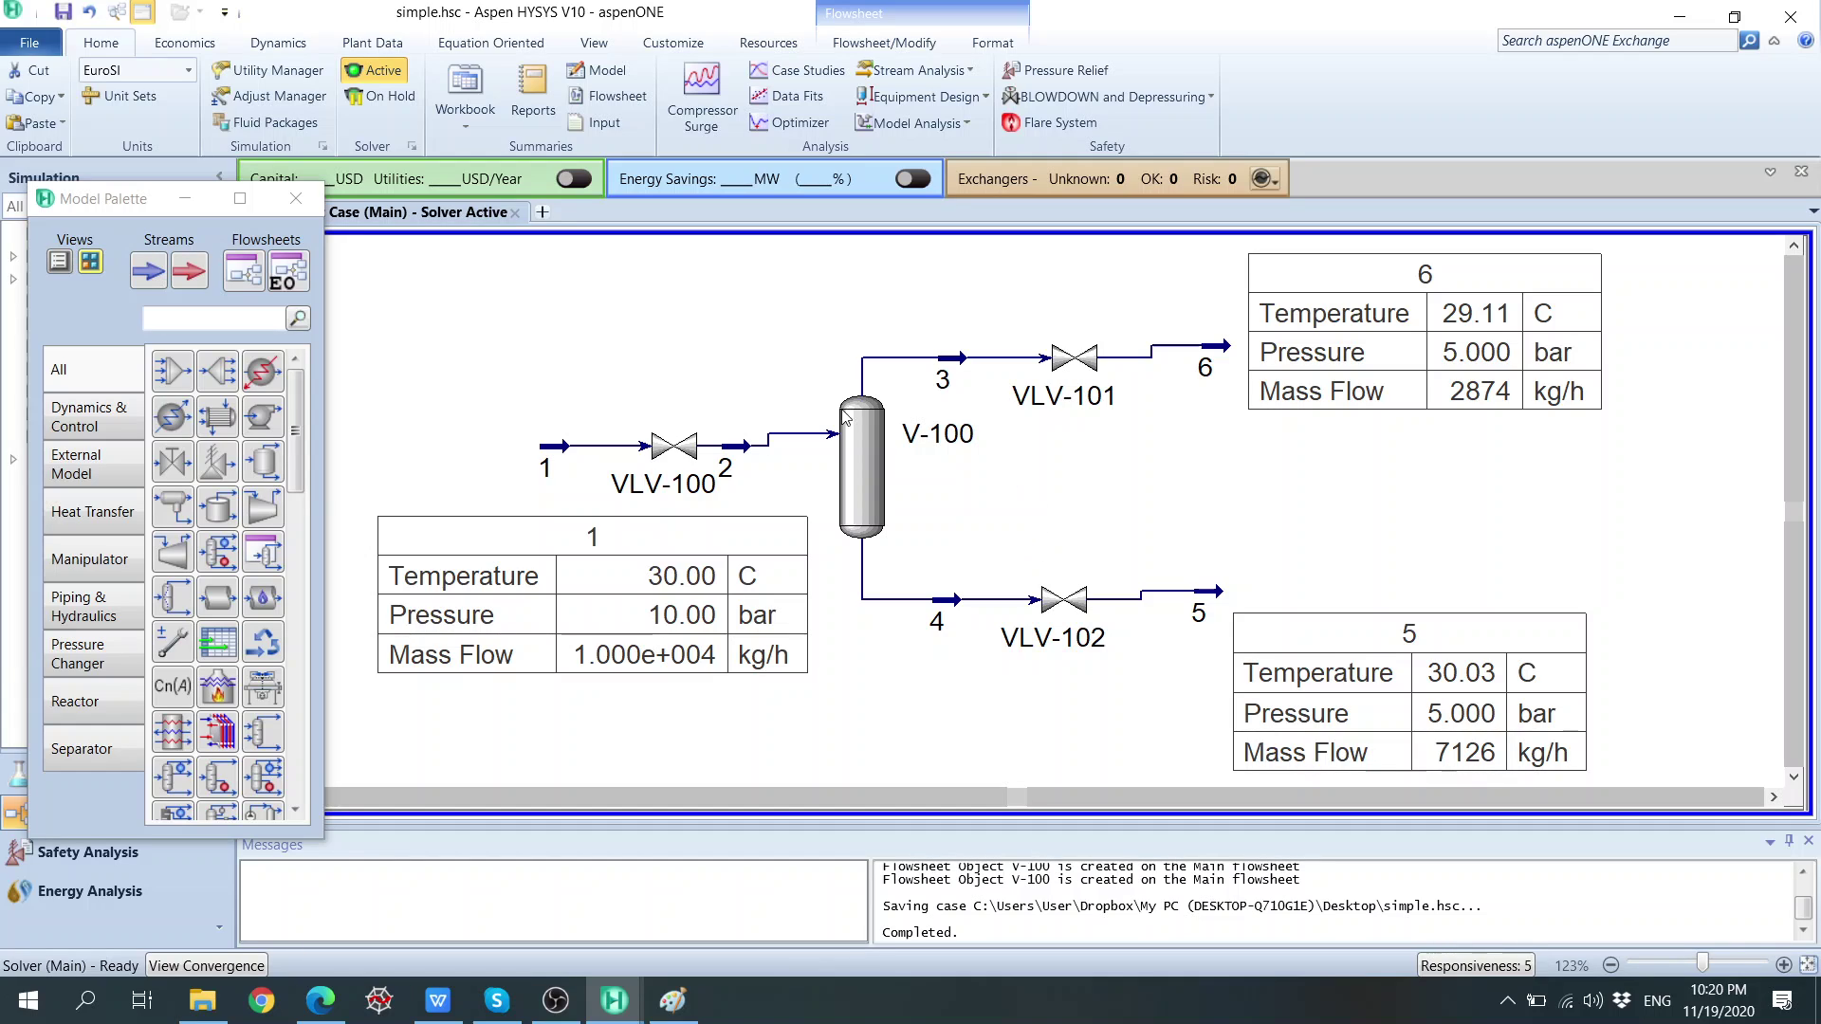
Switch to Paint, underline the source pressure and both outlet pressures in the process sketch, and return to Aspen HYSYS.
left_click(281, 43)
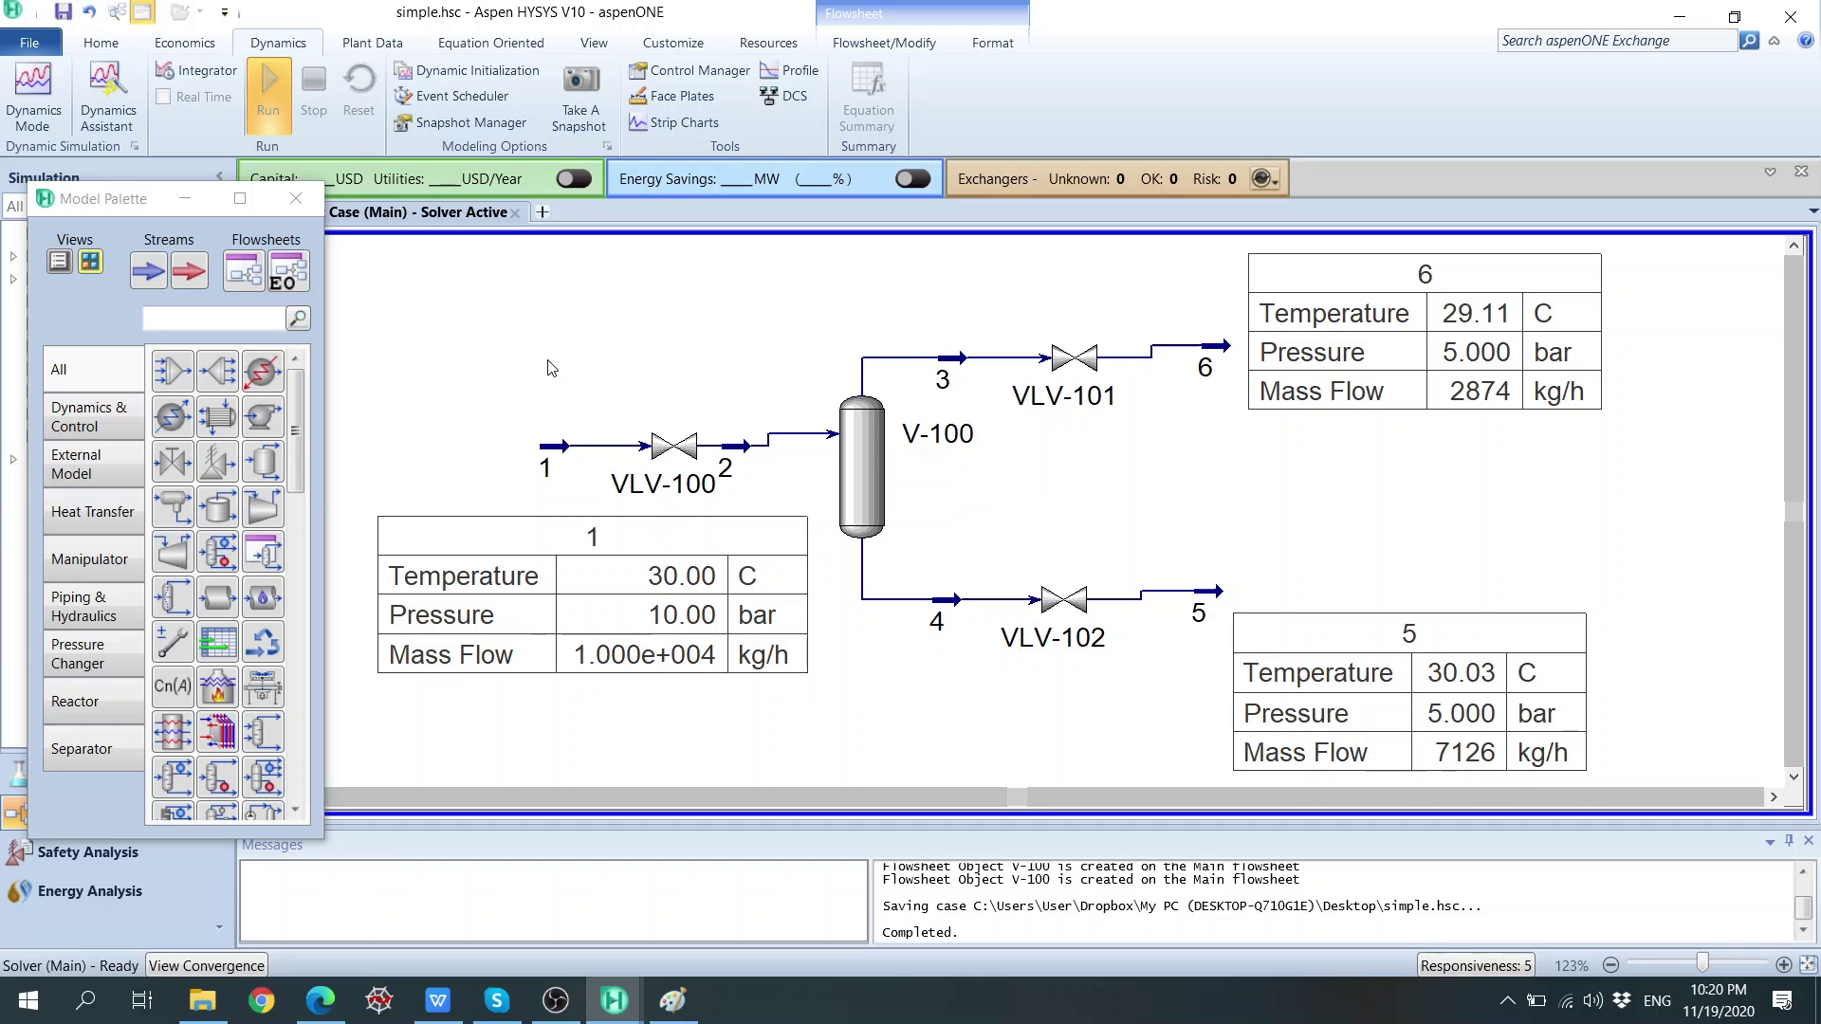
left_click(673, 1001)
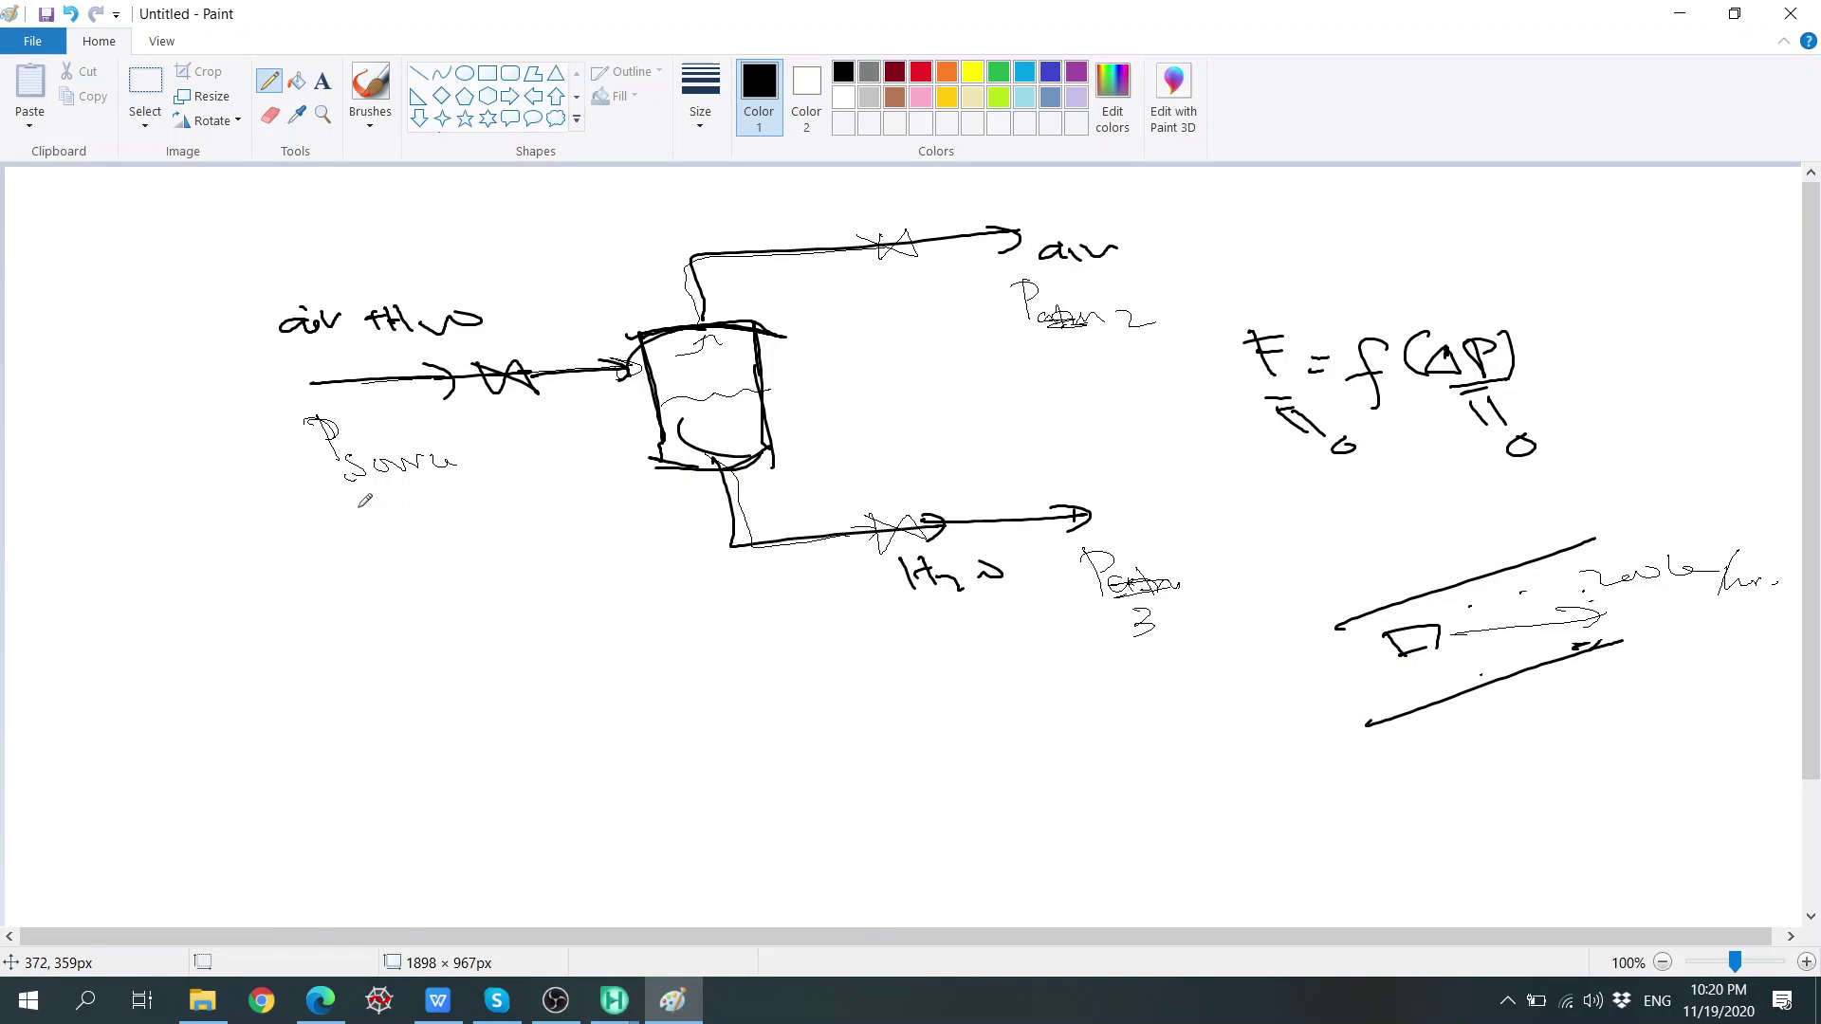
left_click_drag(356, 506, 492, 484)
left_click_drag(1053, 345, 1145, 341)
left_click_drag(1116, 662, 1211, 644)
left_click(632, 1000)
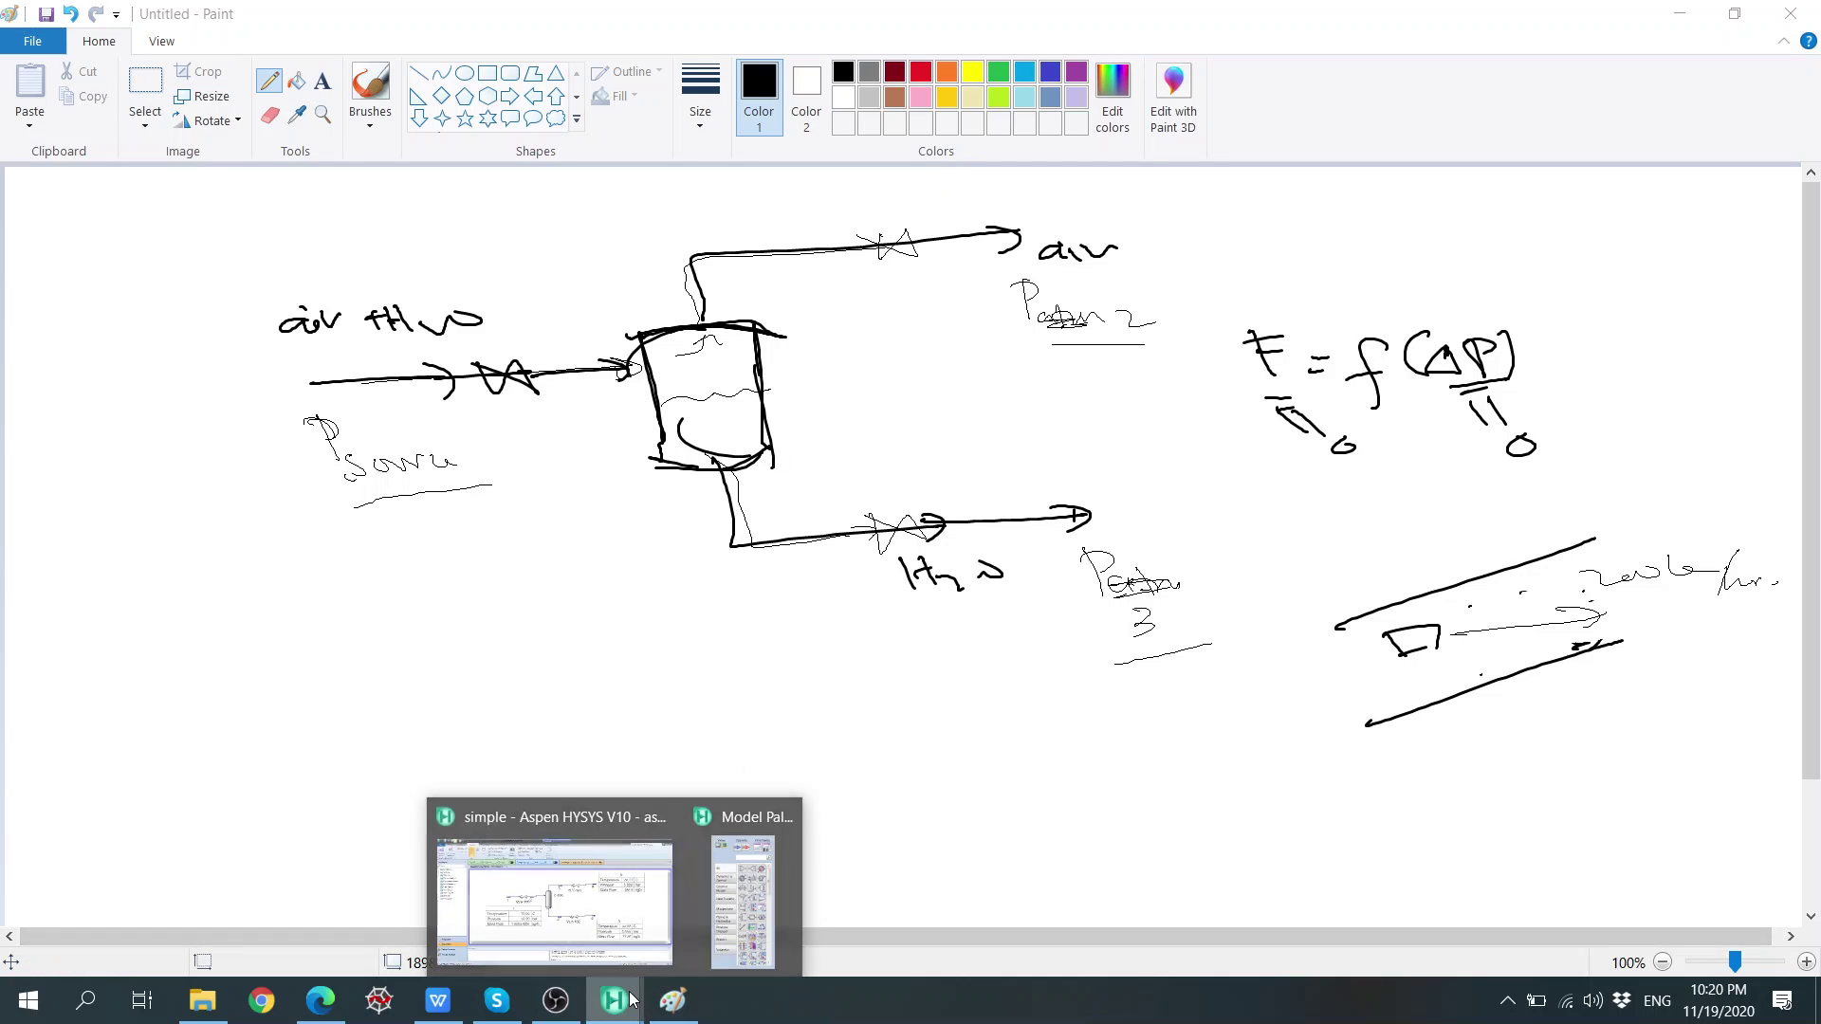
left_click(621, 891)
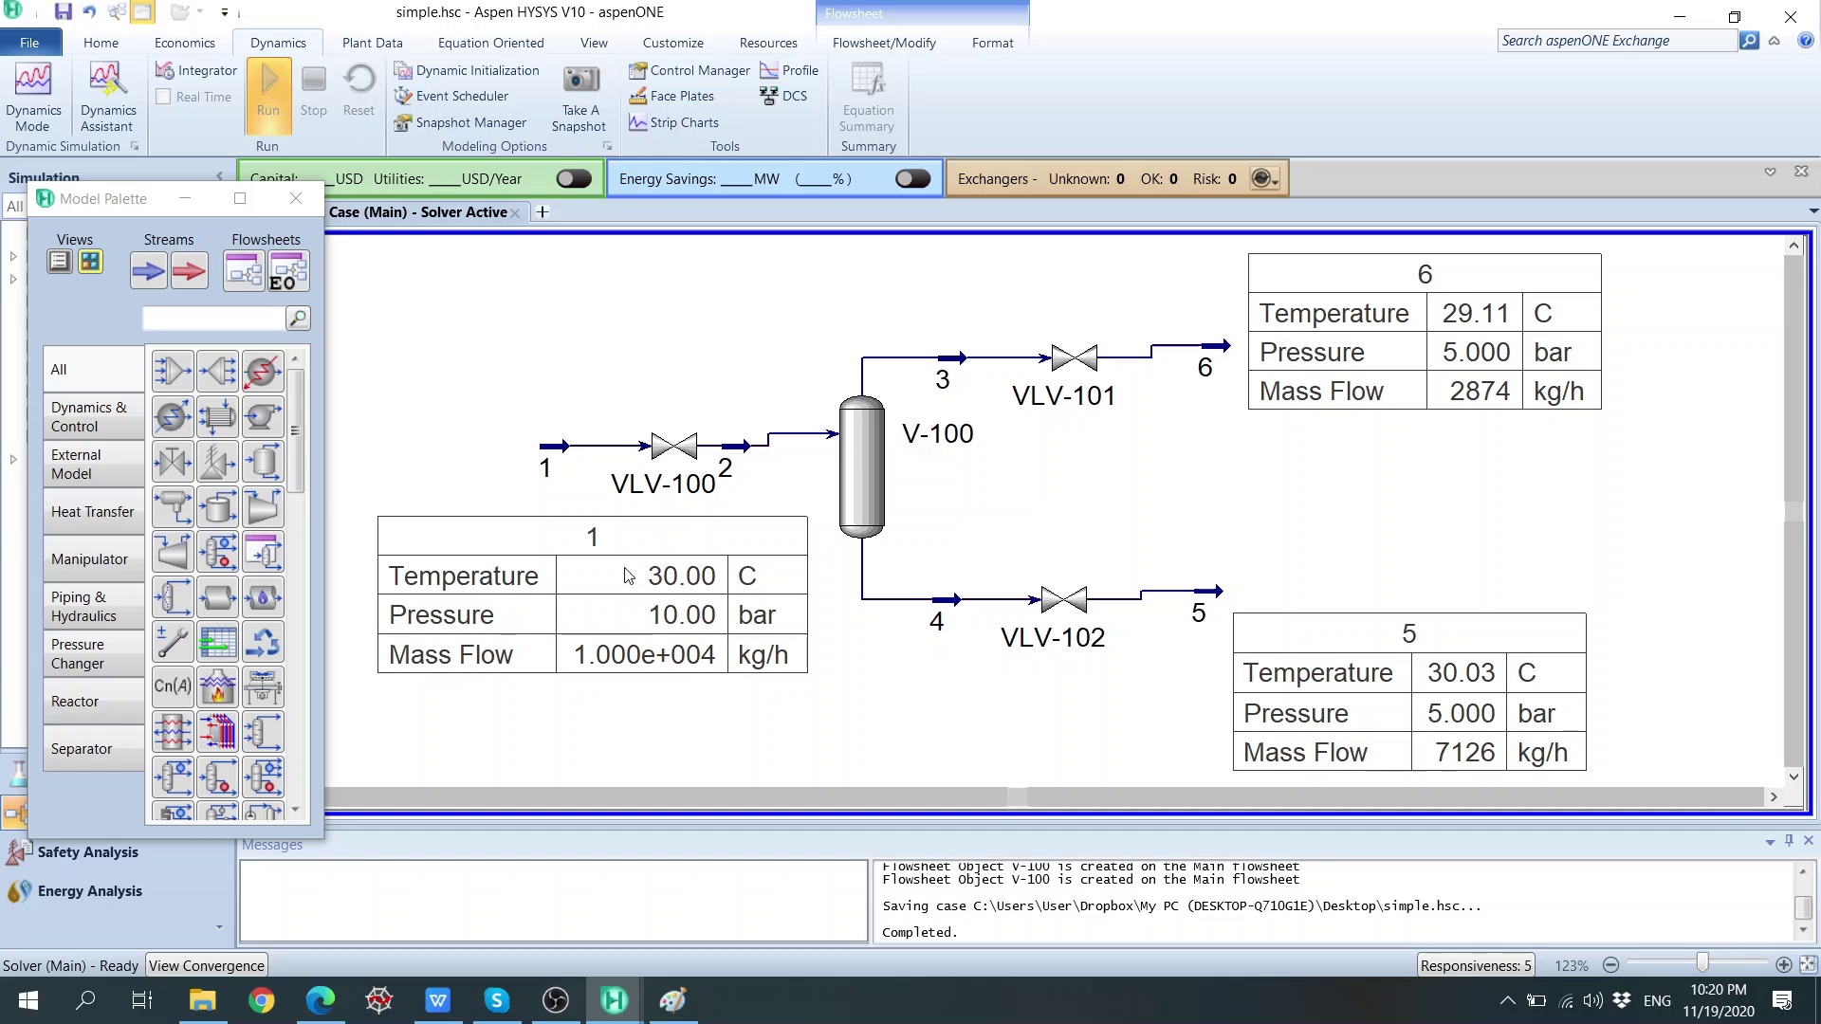
Deactivate the mass flow specification in the dynamic specs of inlet stream 1, leaving only its pressure specification active, and close the stream.
double_click(549, 453)
left_click(269, 245)
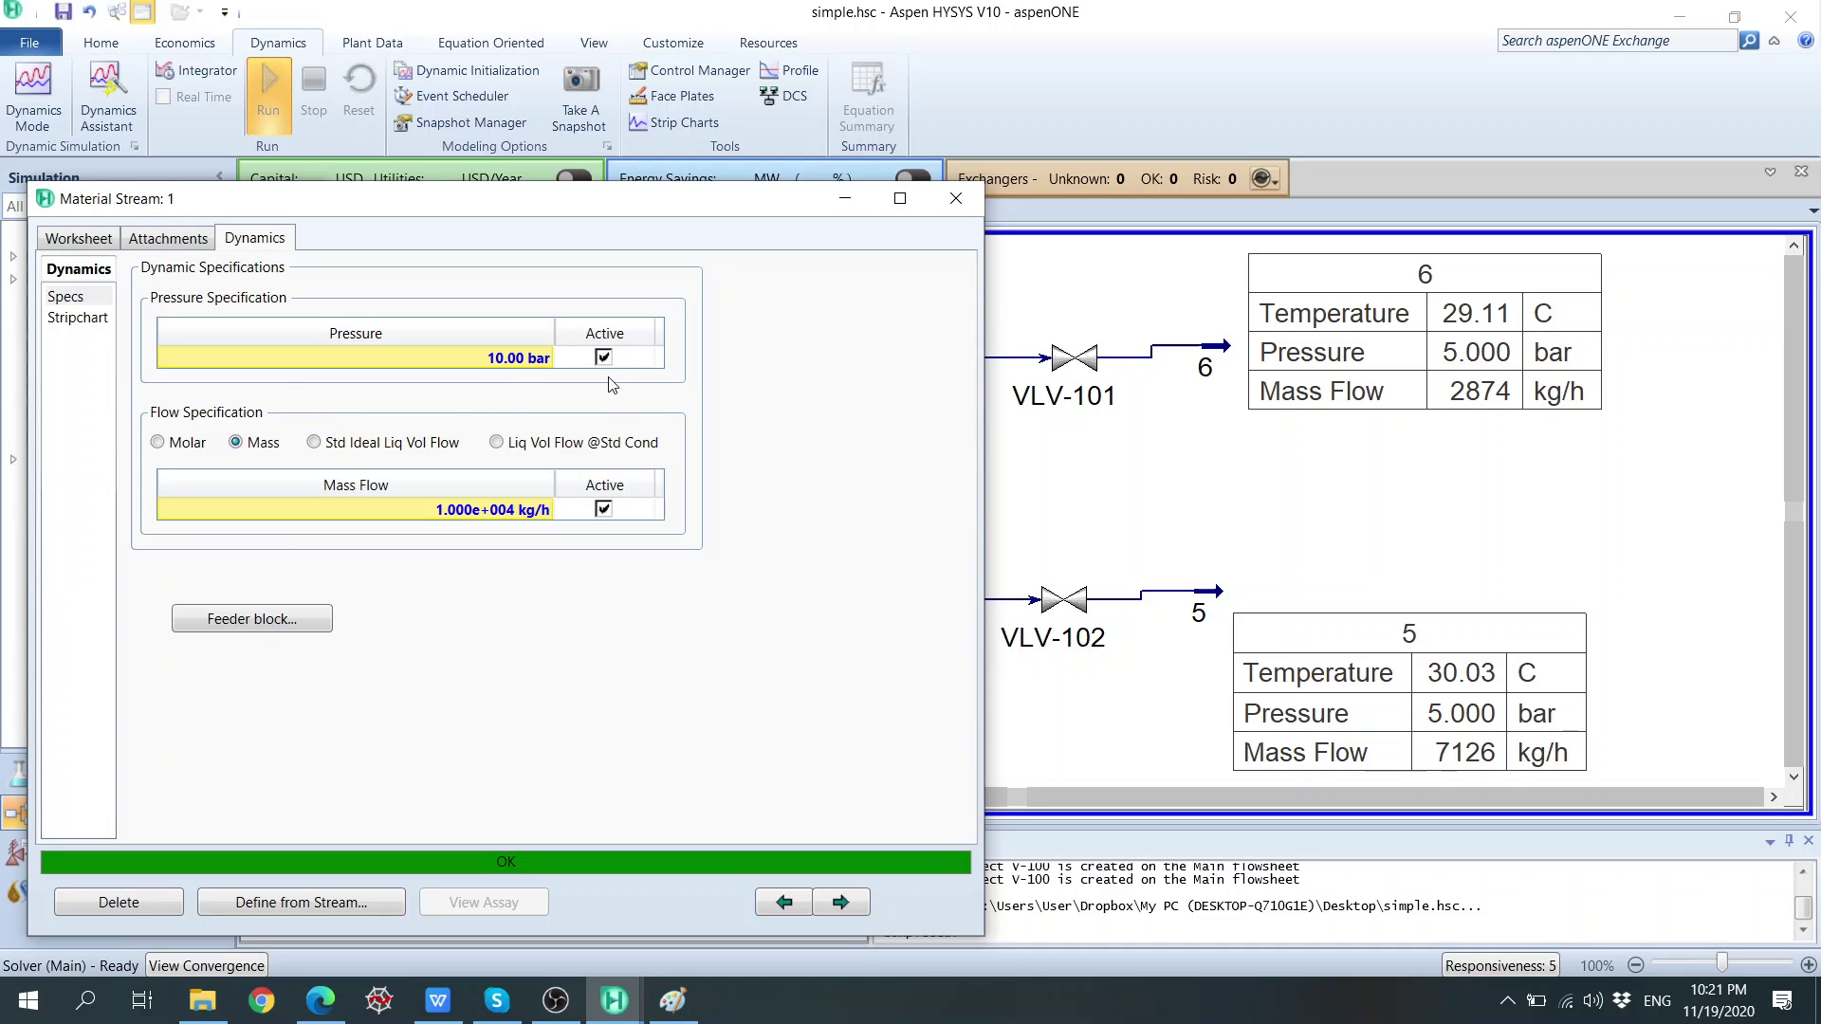
left_click(672, 1001)
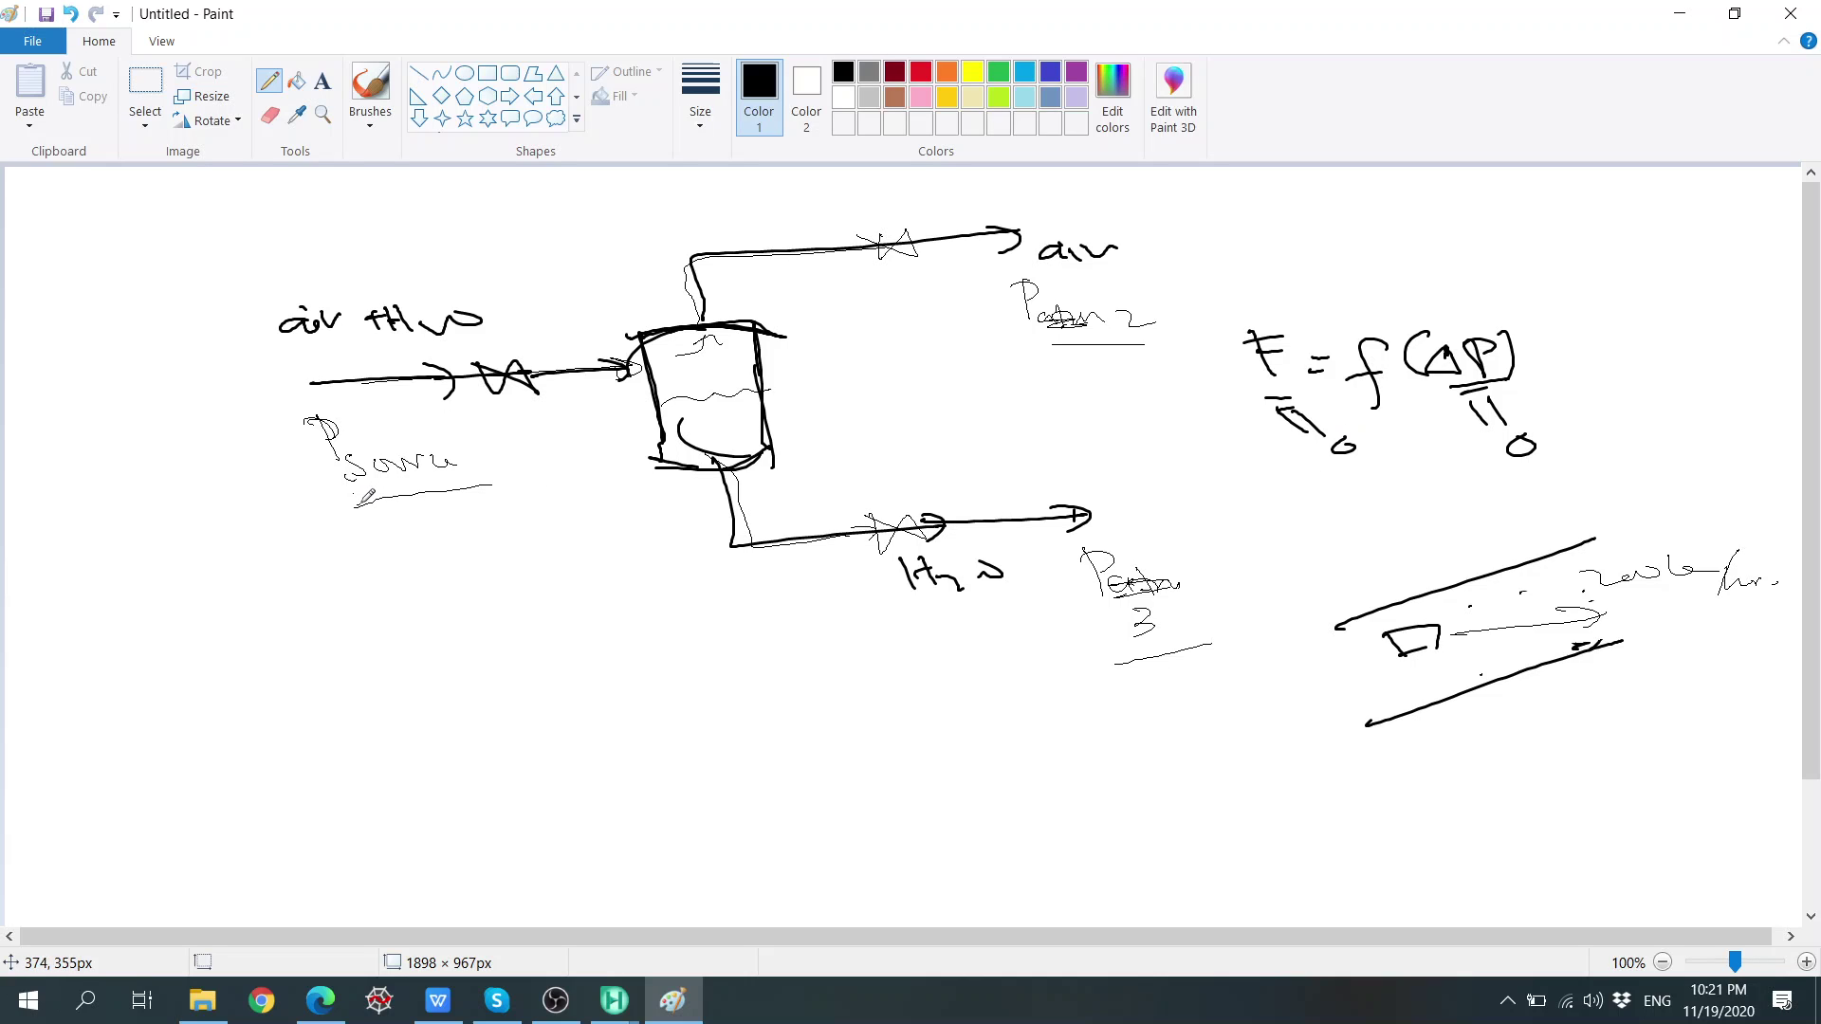
left_click(624, 986)
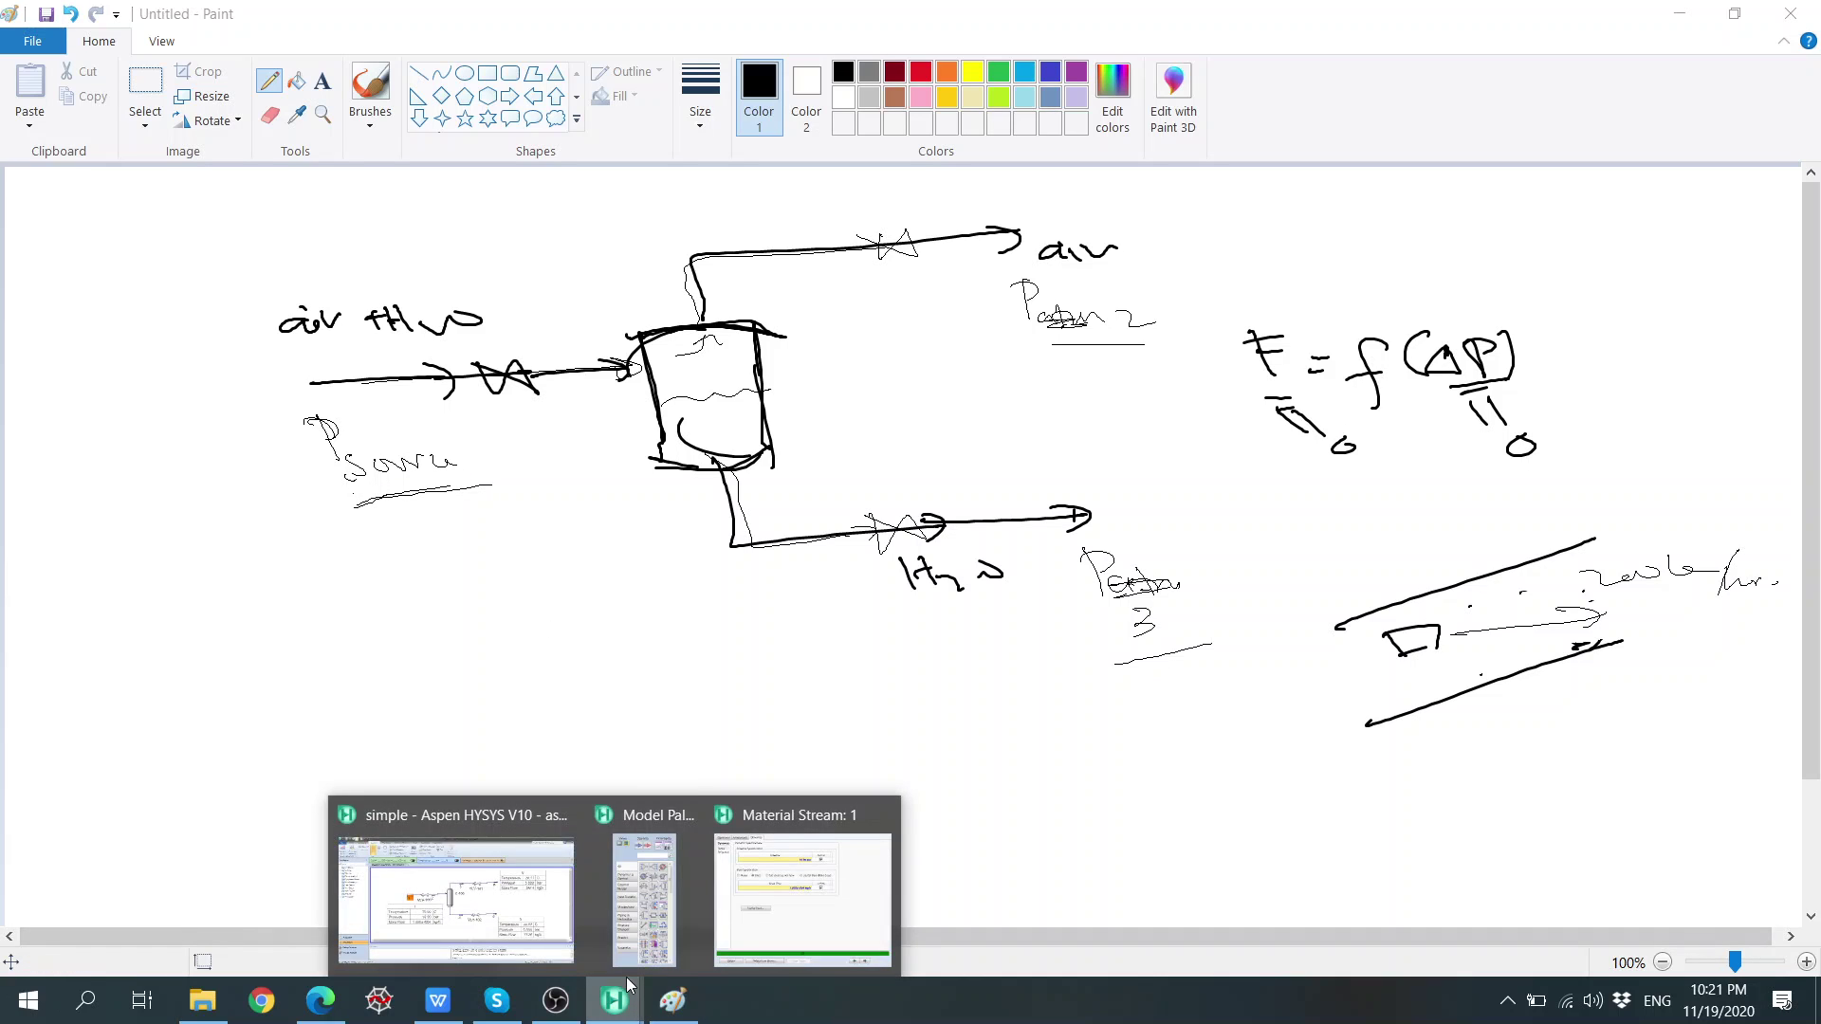
left_click(555, 835)
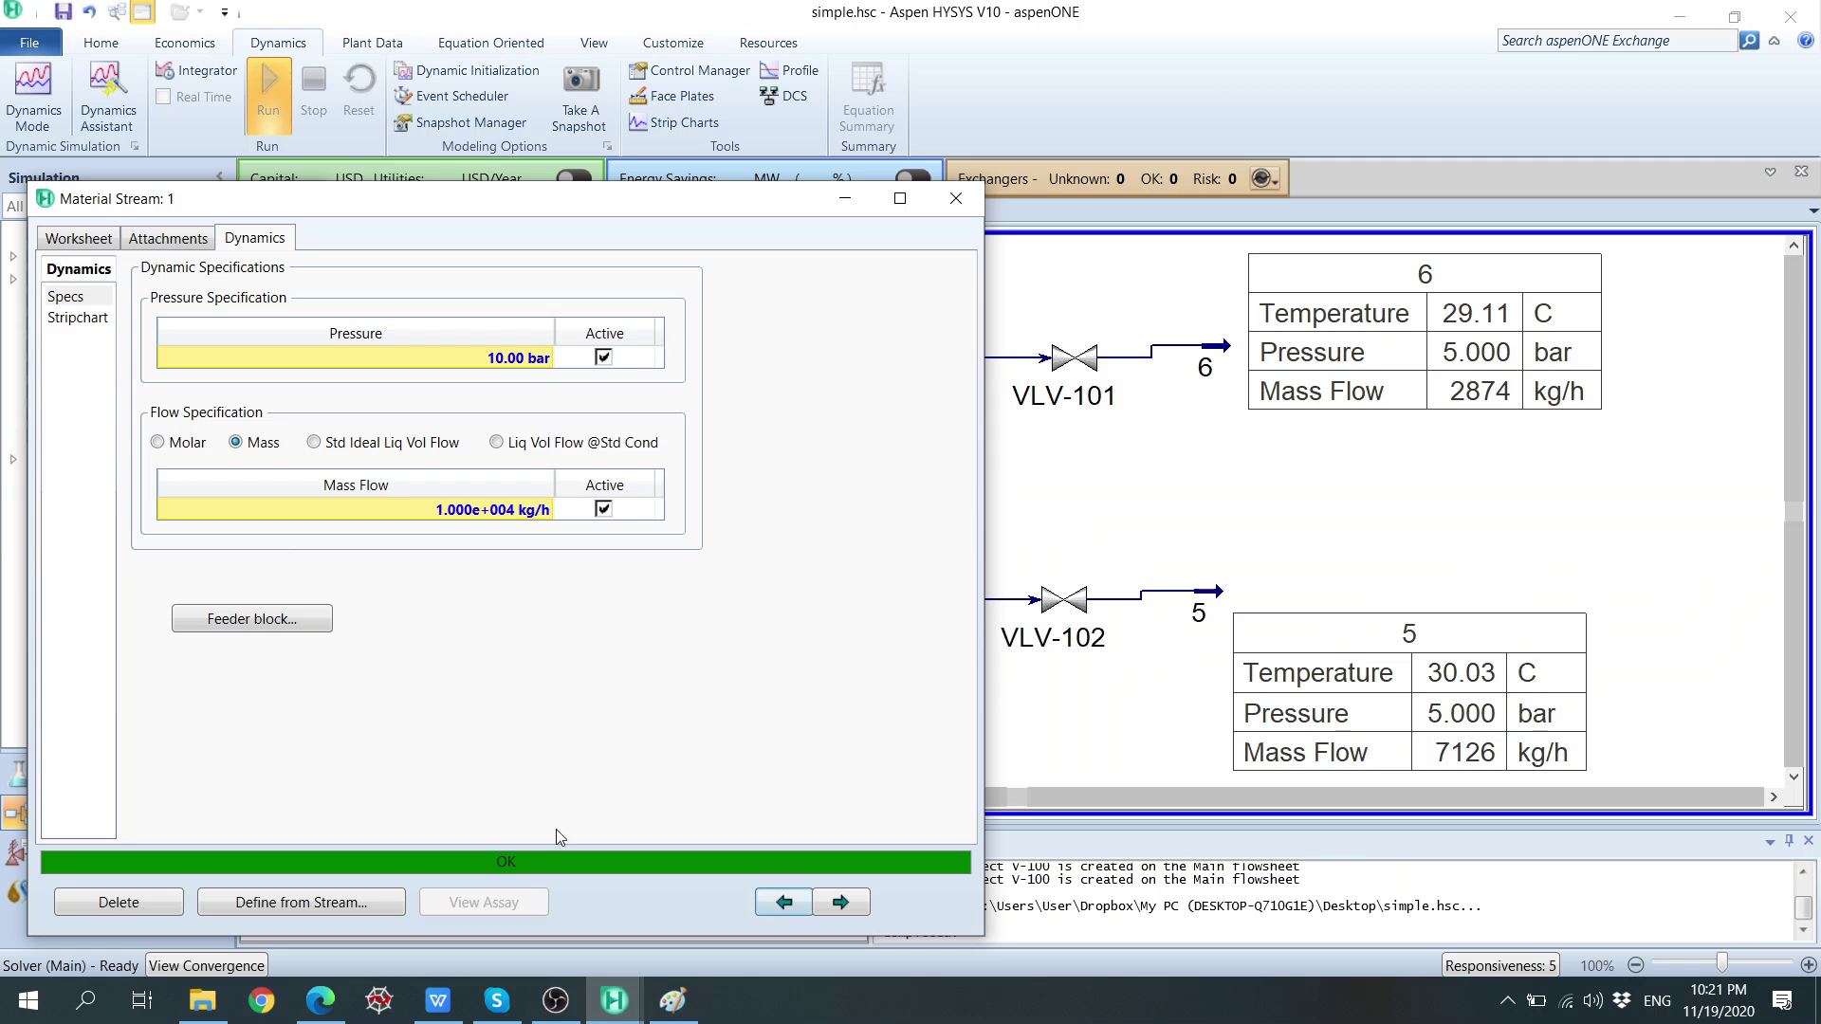
left_click(603, 510)
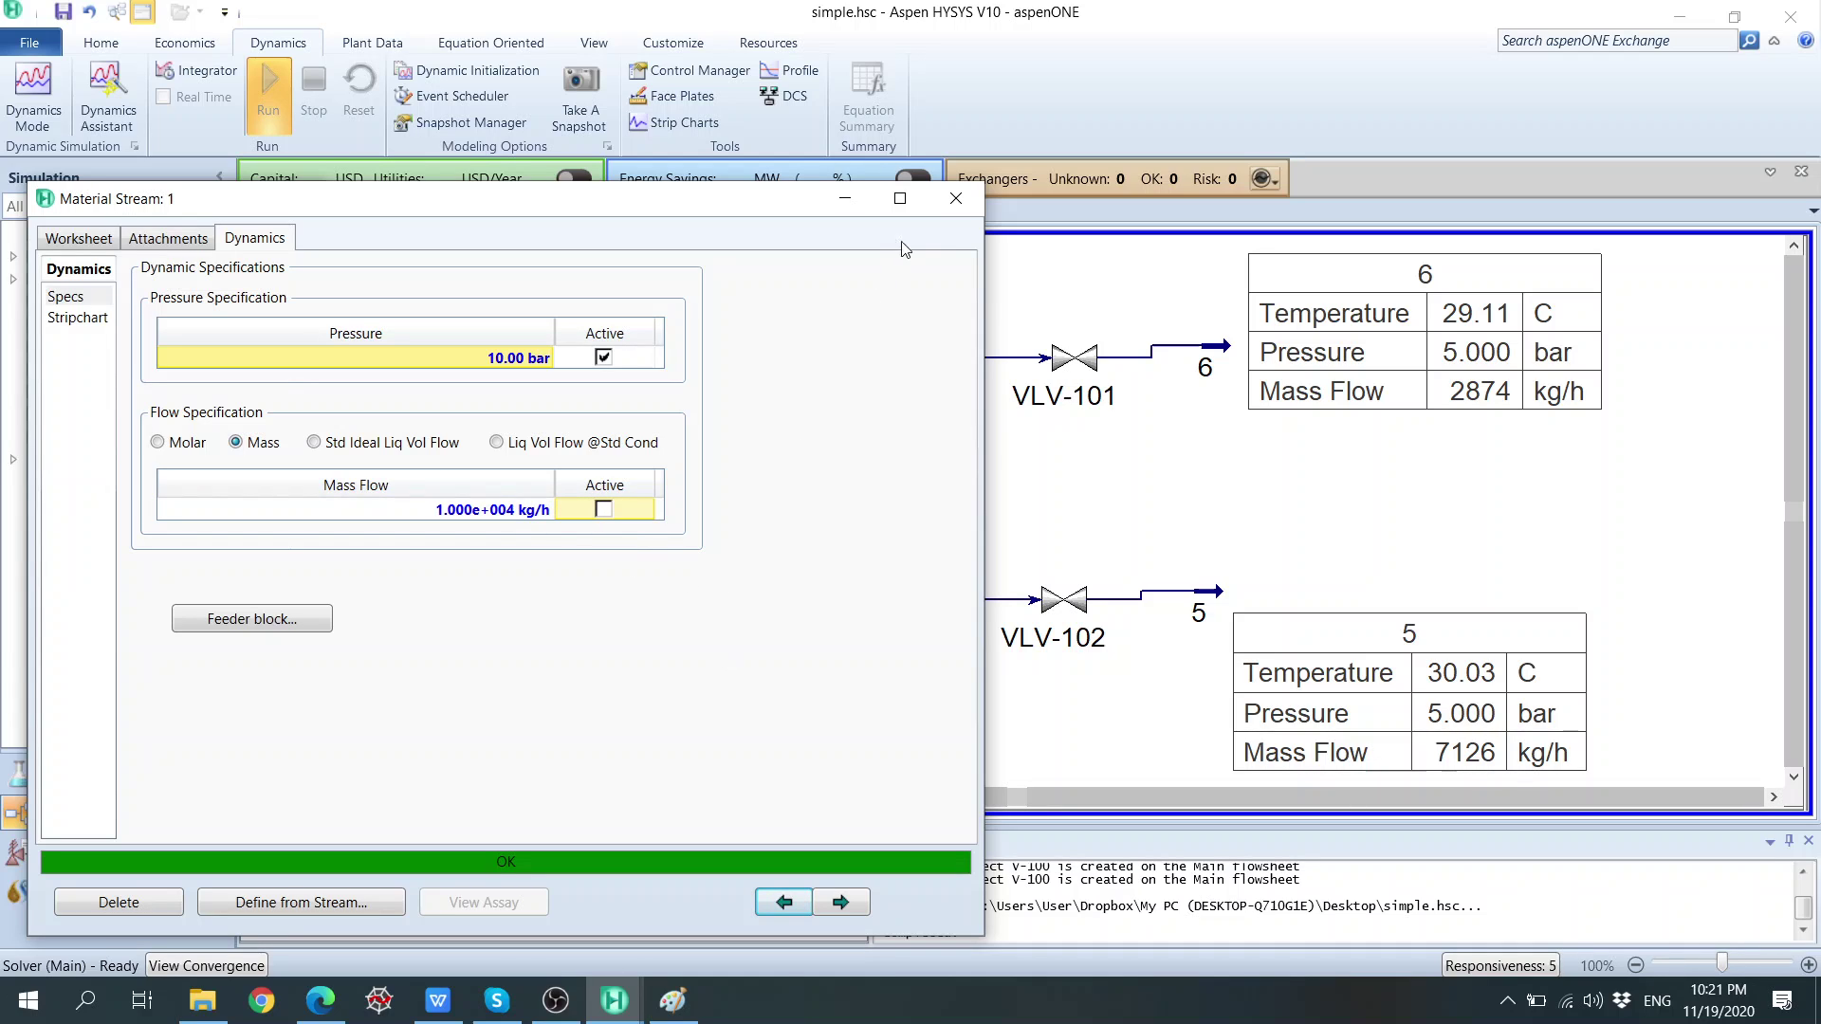
left_click(955, 201)
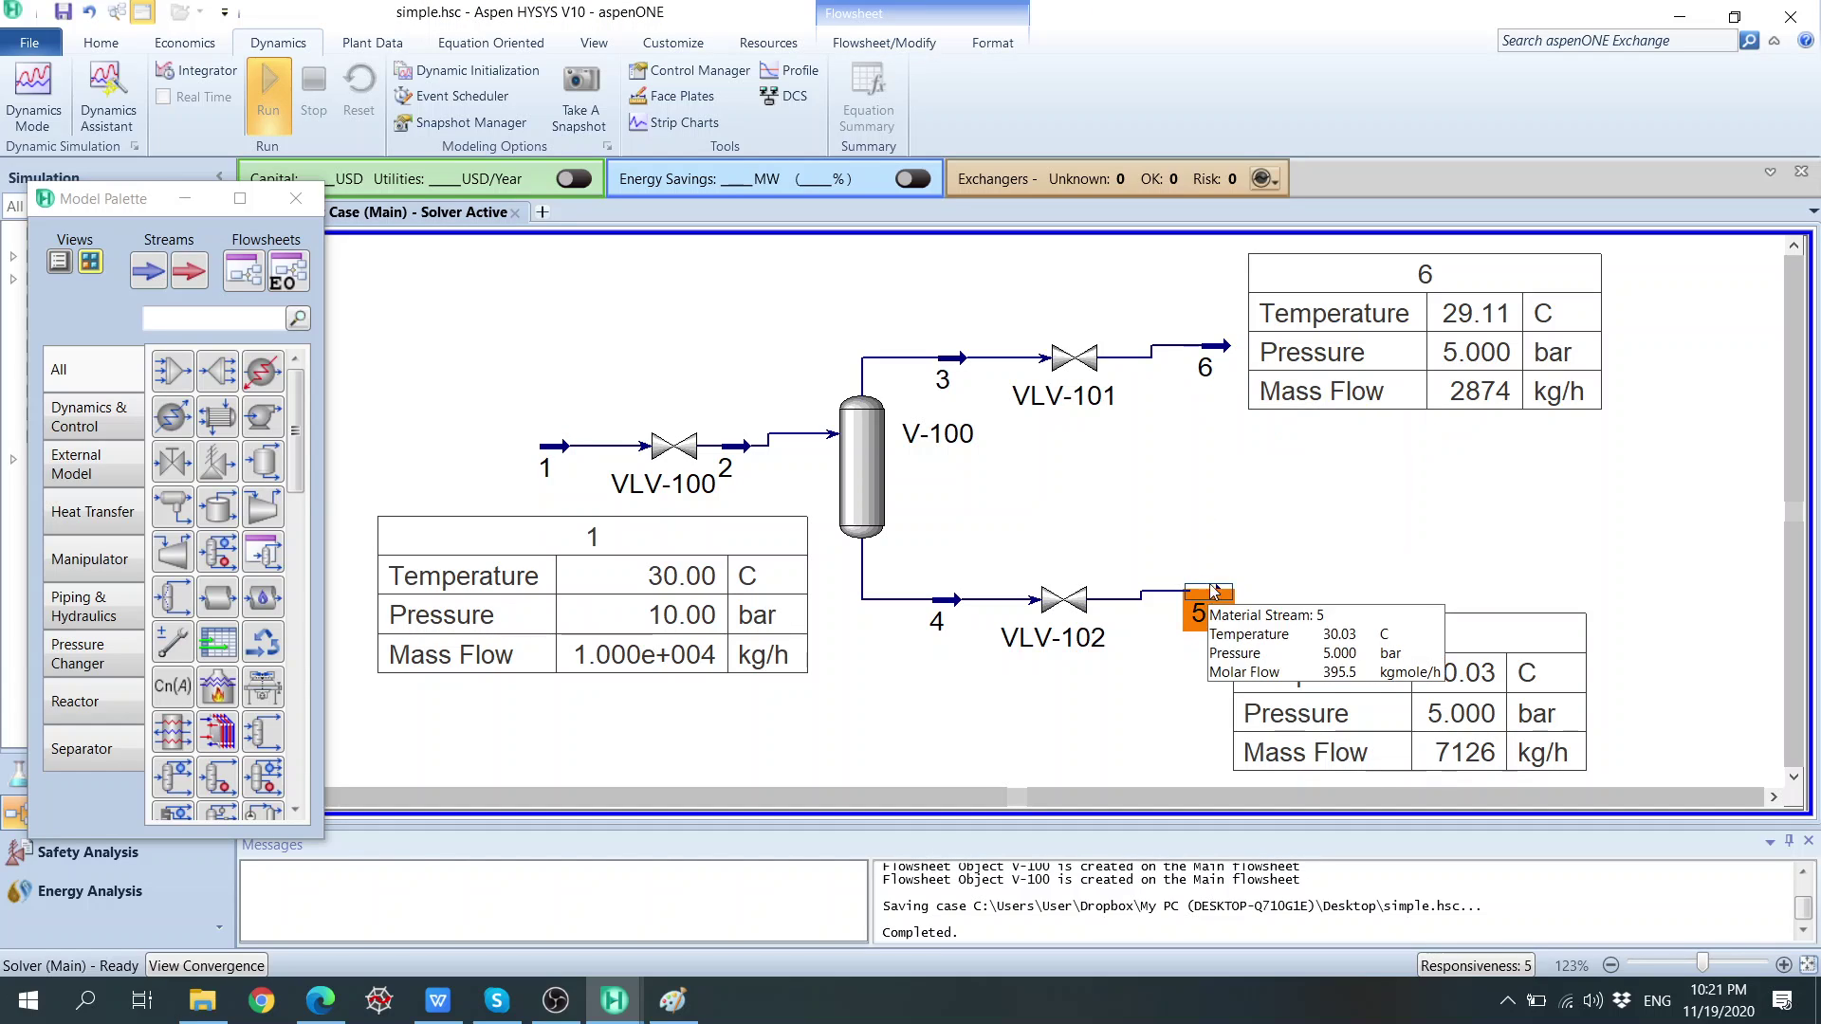
Examine the dynamic pressure and flow specifications of outlet stream 6, and reopen inlet stream 1 to review its worksheet conditions.
double_click(1197, 353)
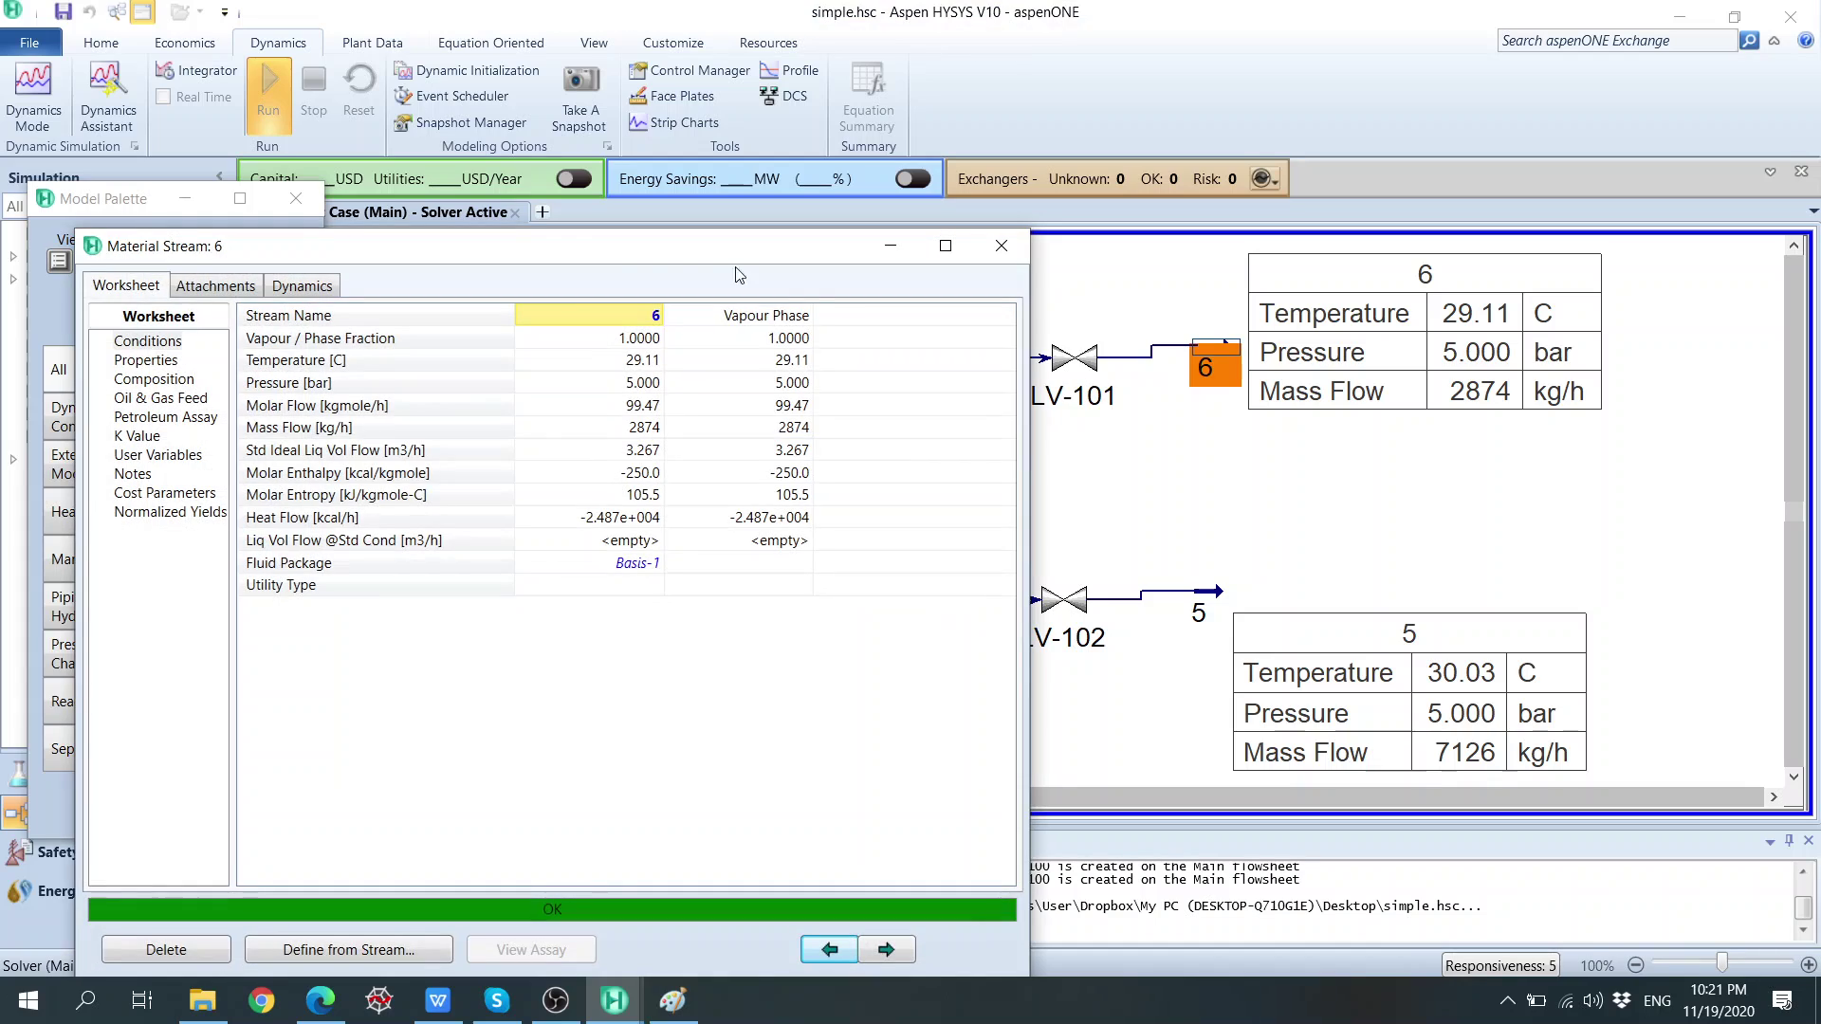
left_click_drag(502, 242, 517, 127)
left_click(332, 167)
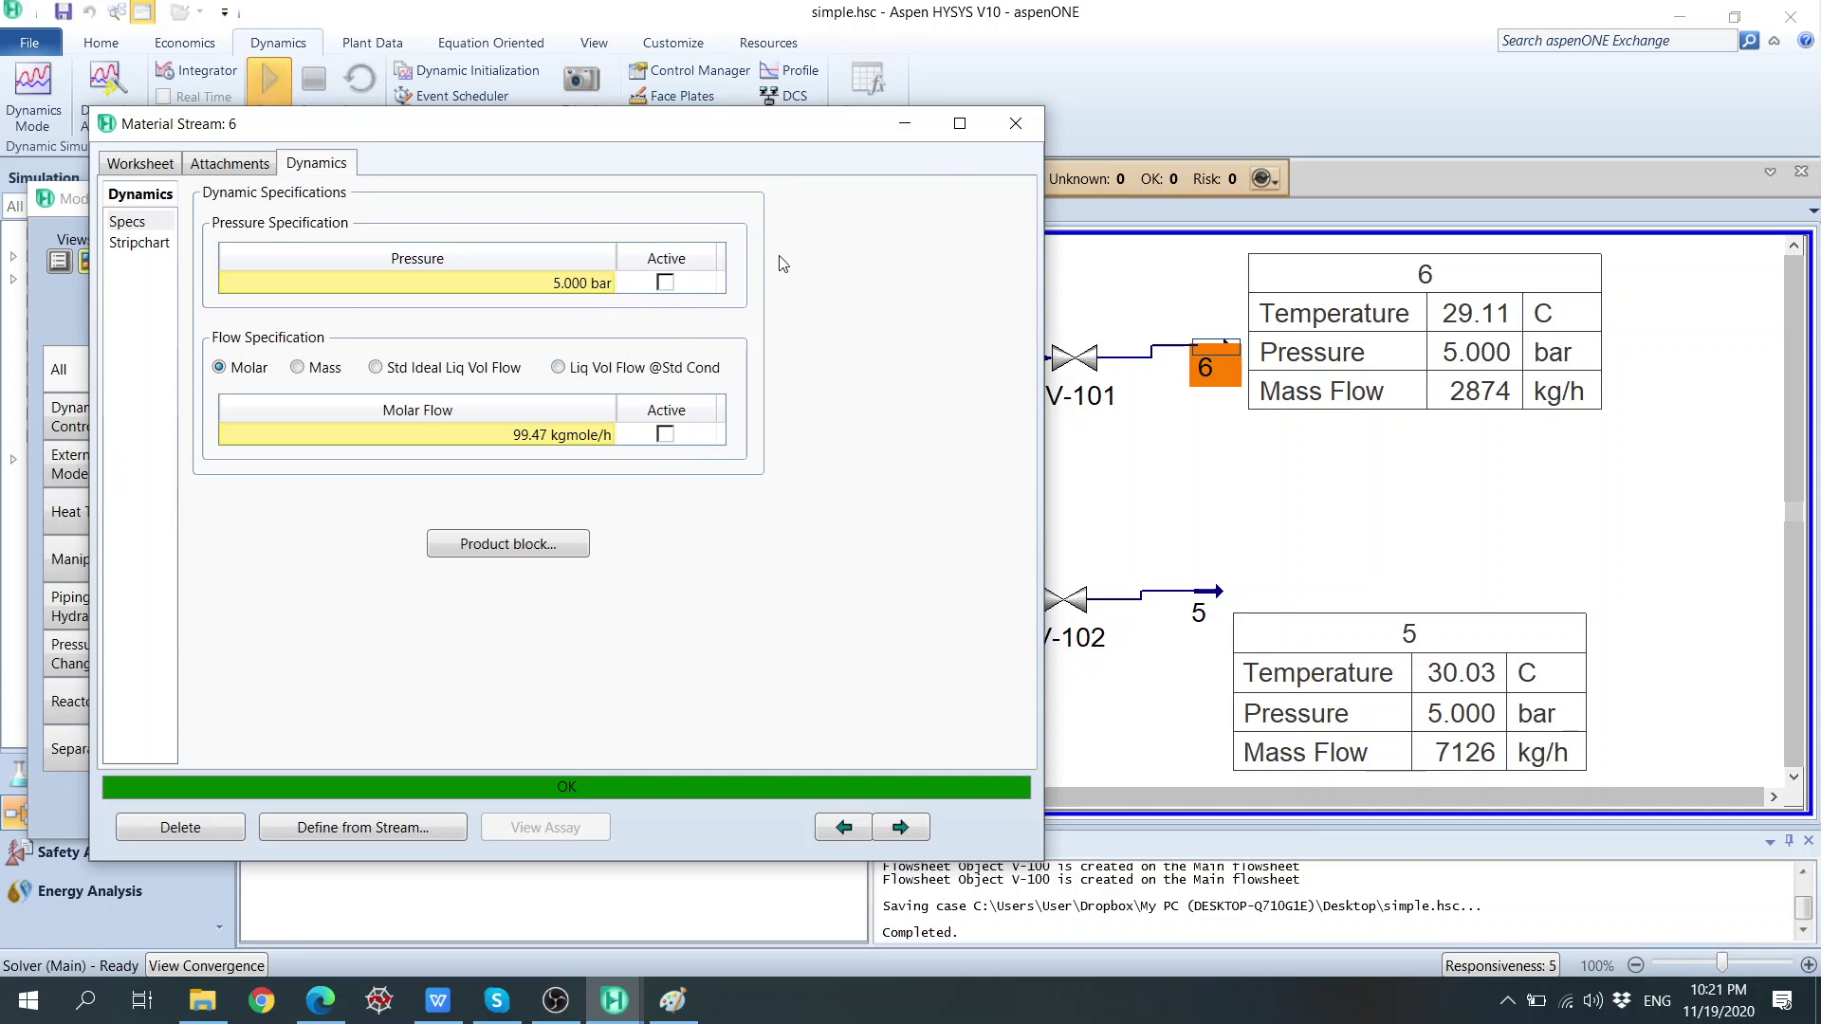
left_click(1014, 123)
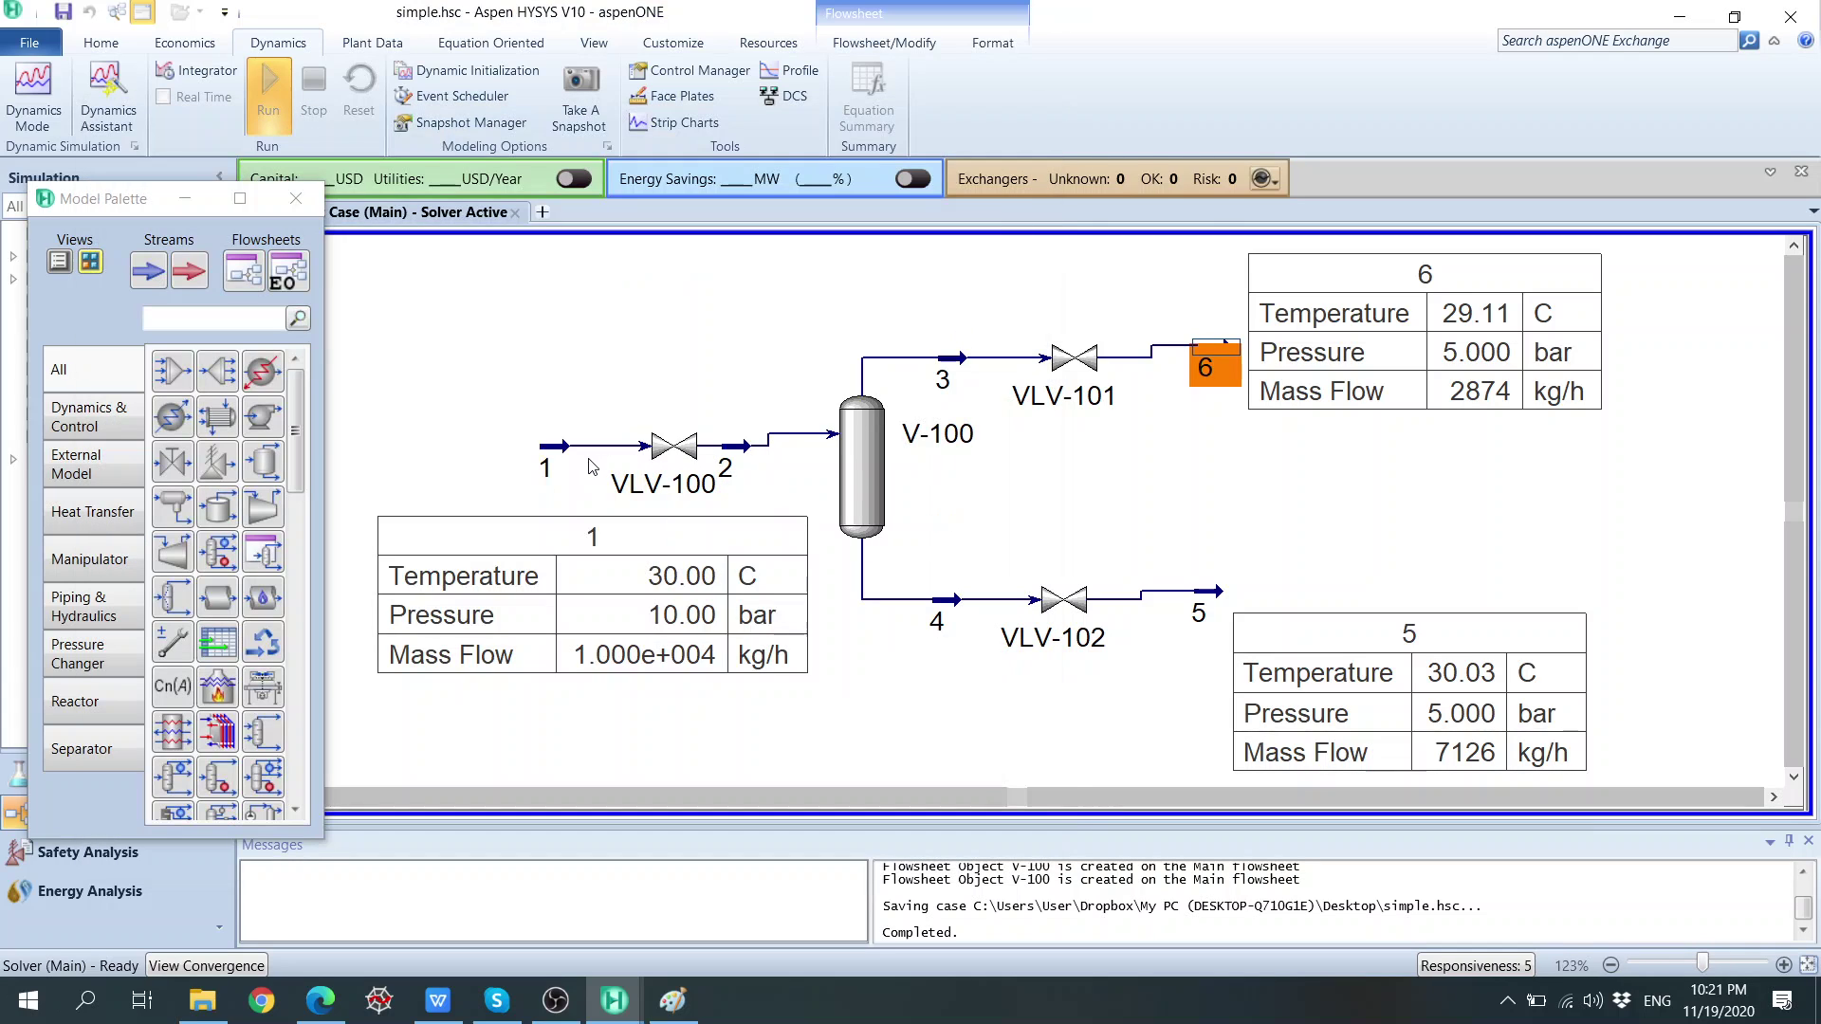
double_click(550, 446)
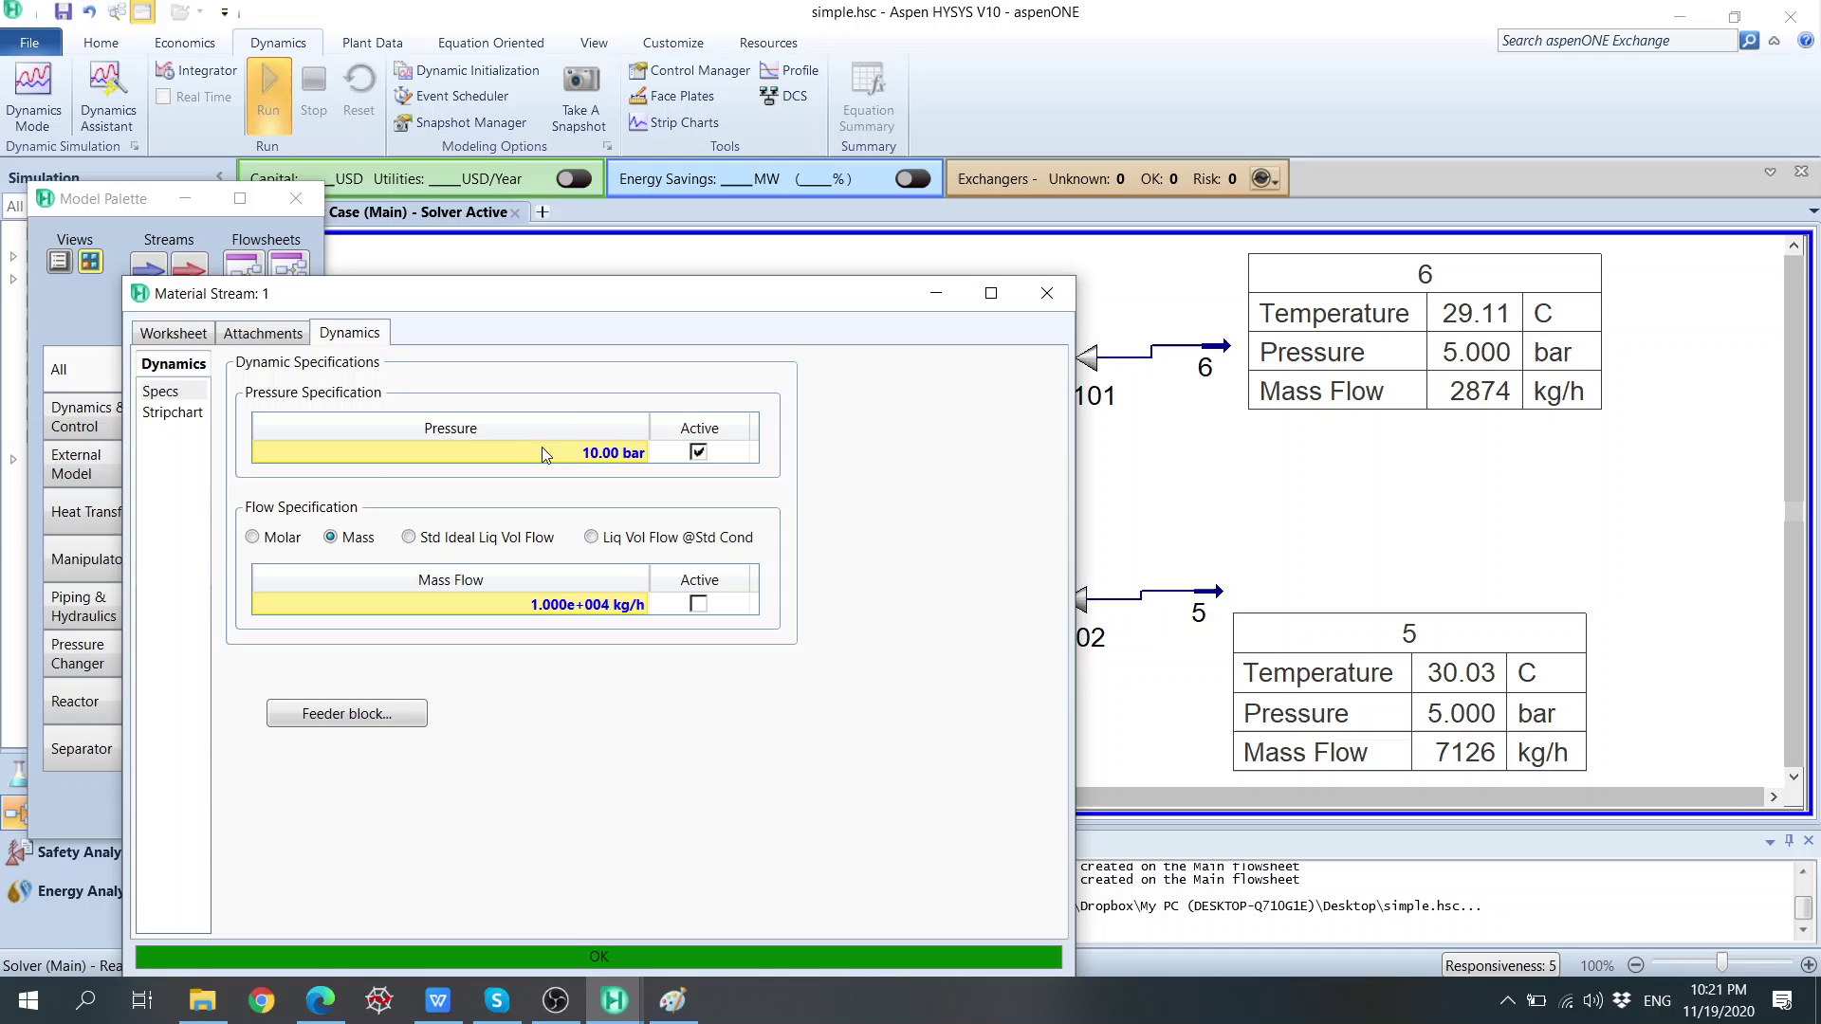
left_click(196, 335)
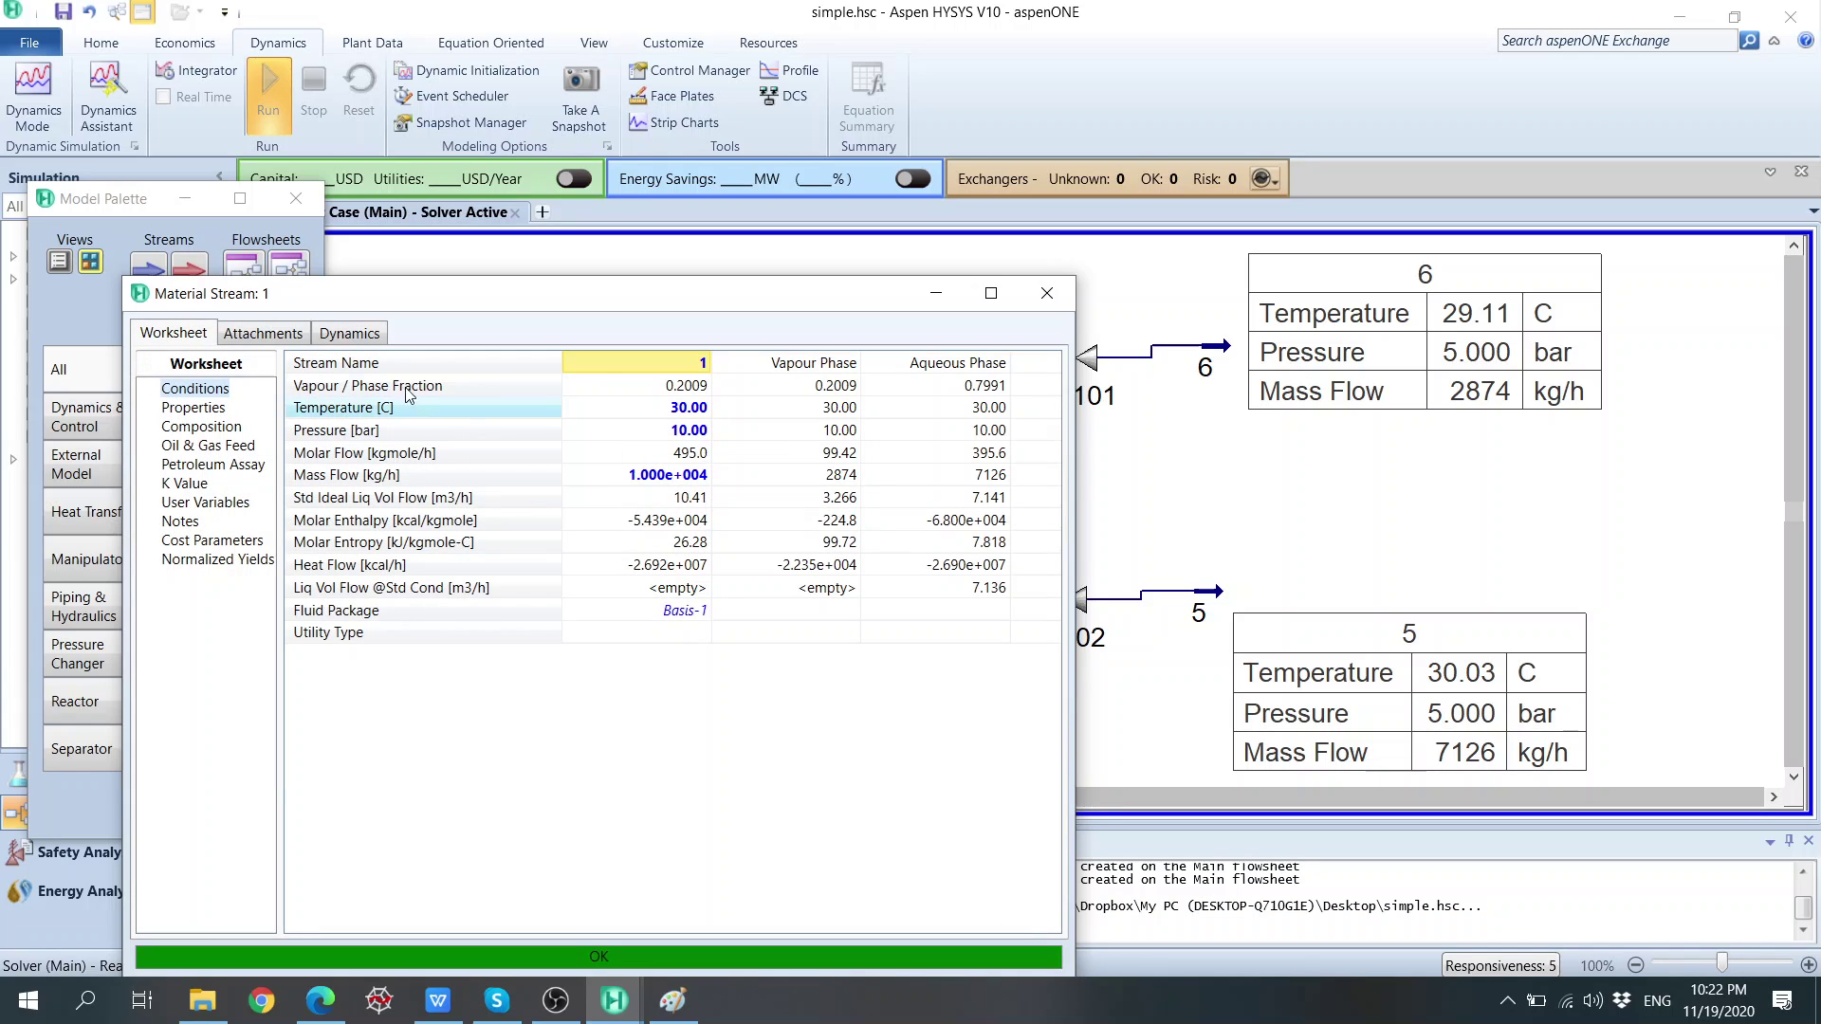
Review inlet stream 1's dynamic specifications and valve VLV-101's sizing and Delta P parameters, and close the valve window.
left_click(351, 335)
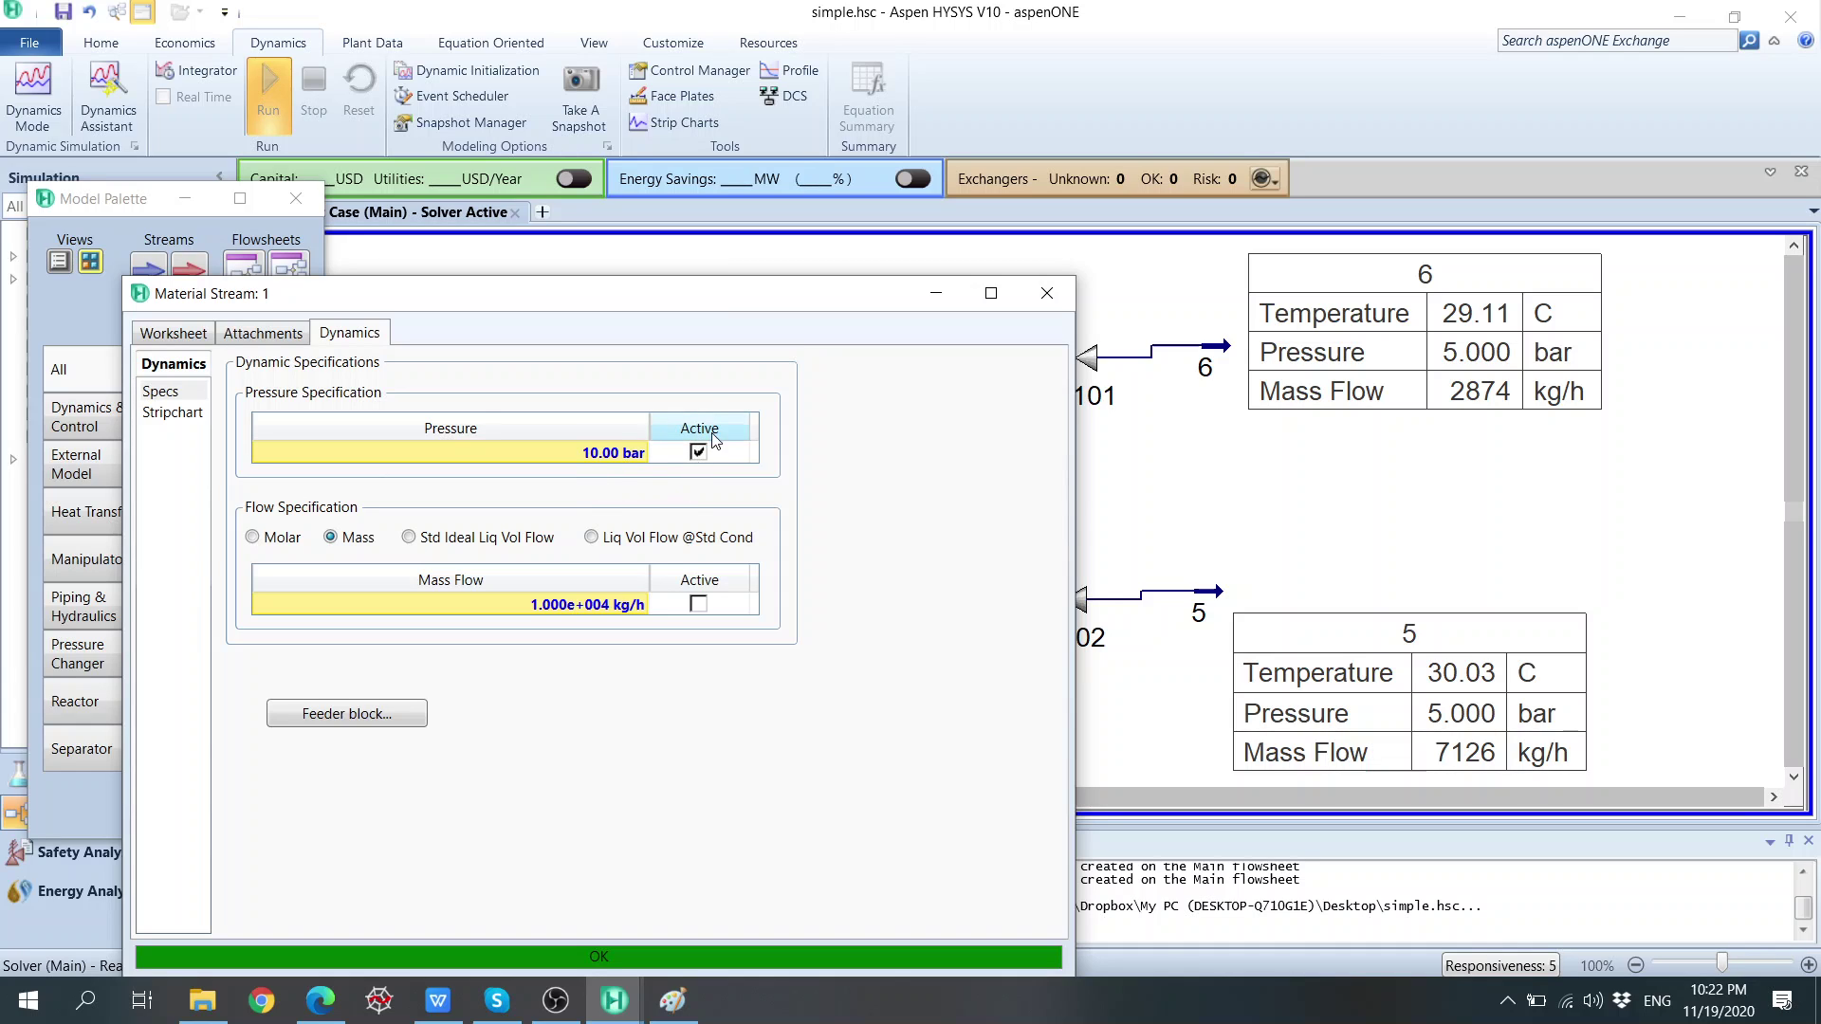
left_click(1185, 365)
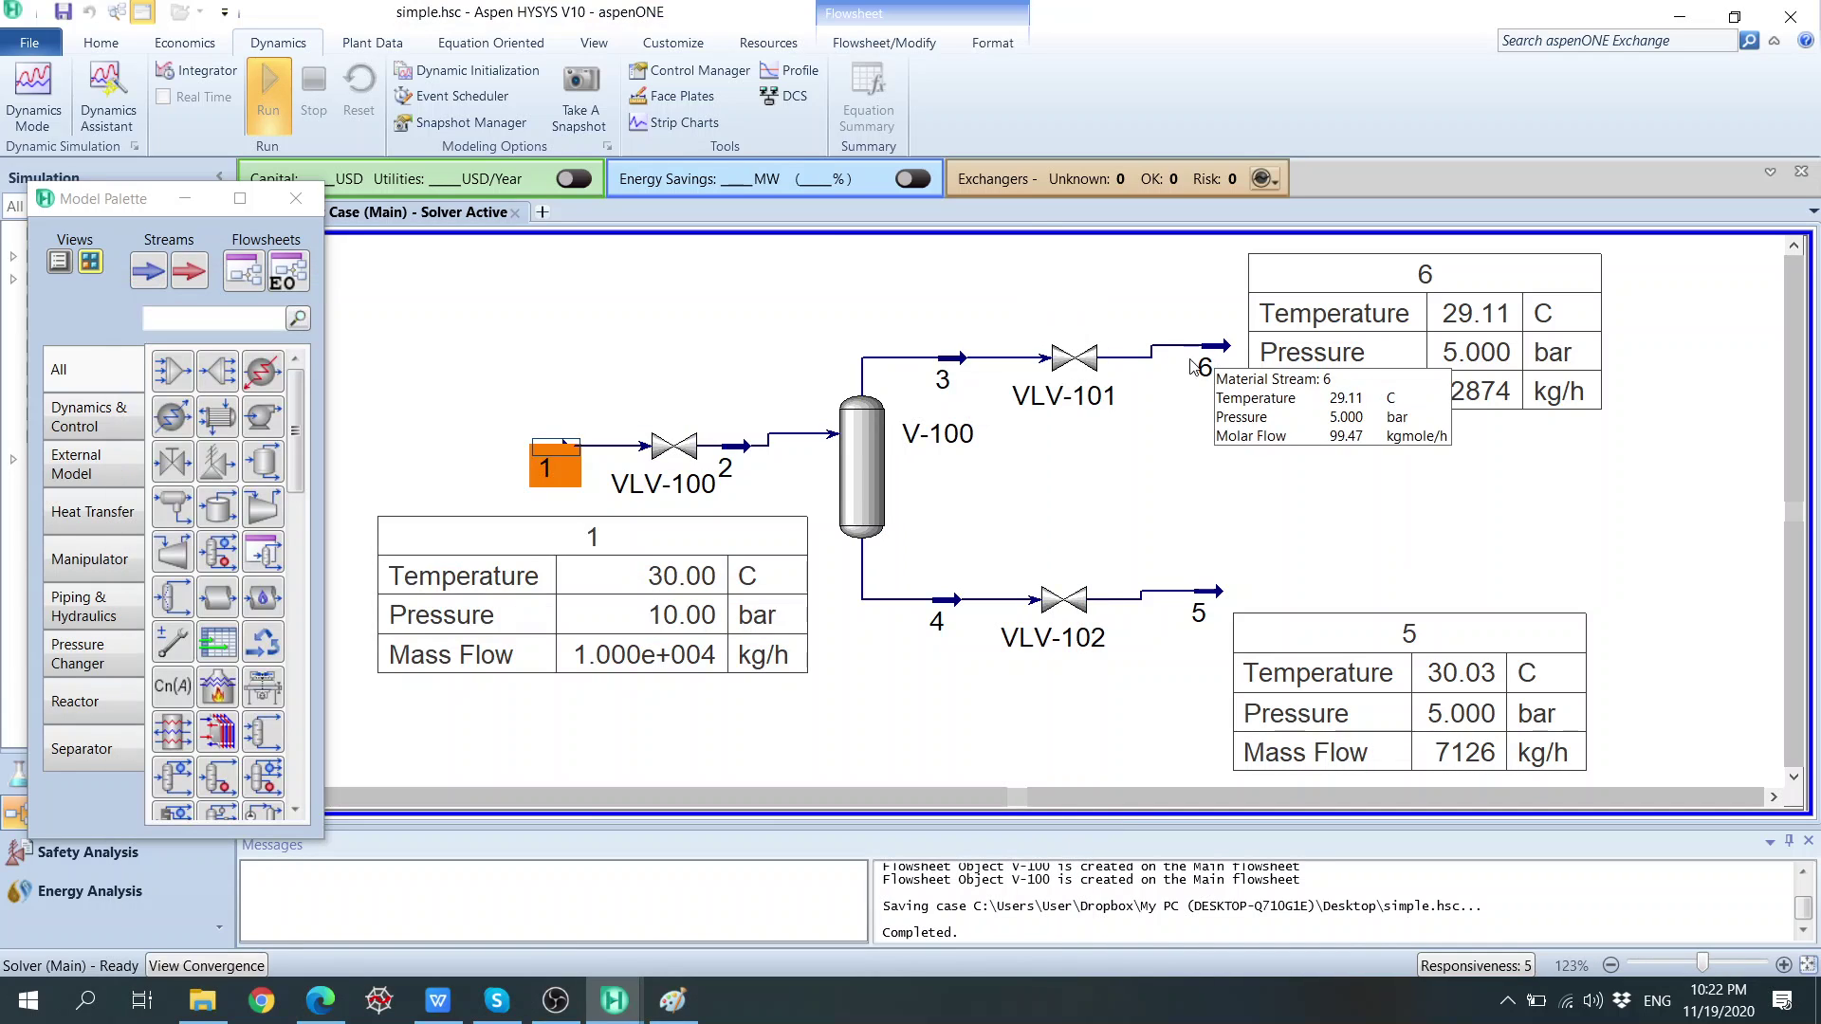
double_click(1075, 360)
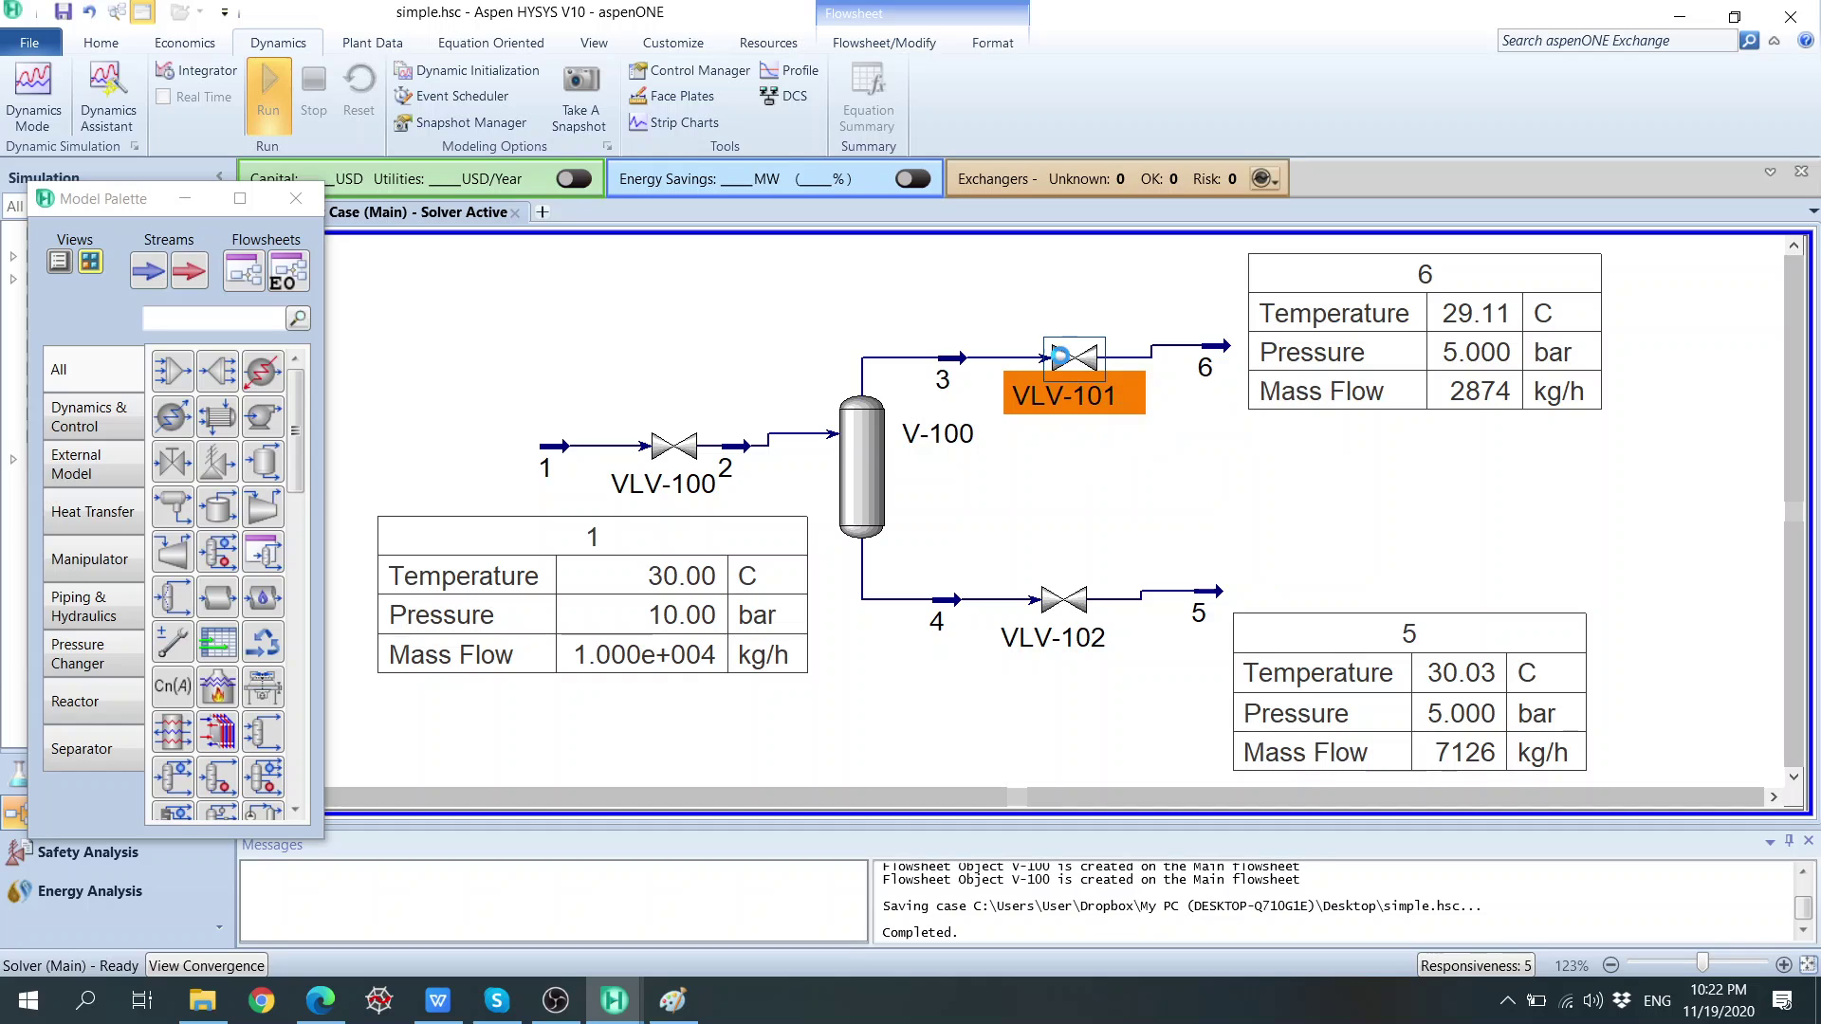
double_click(1069, 358)
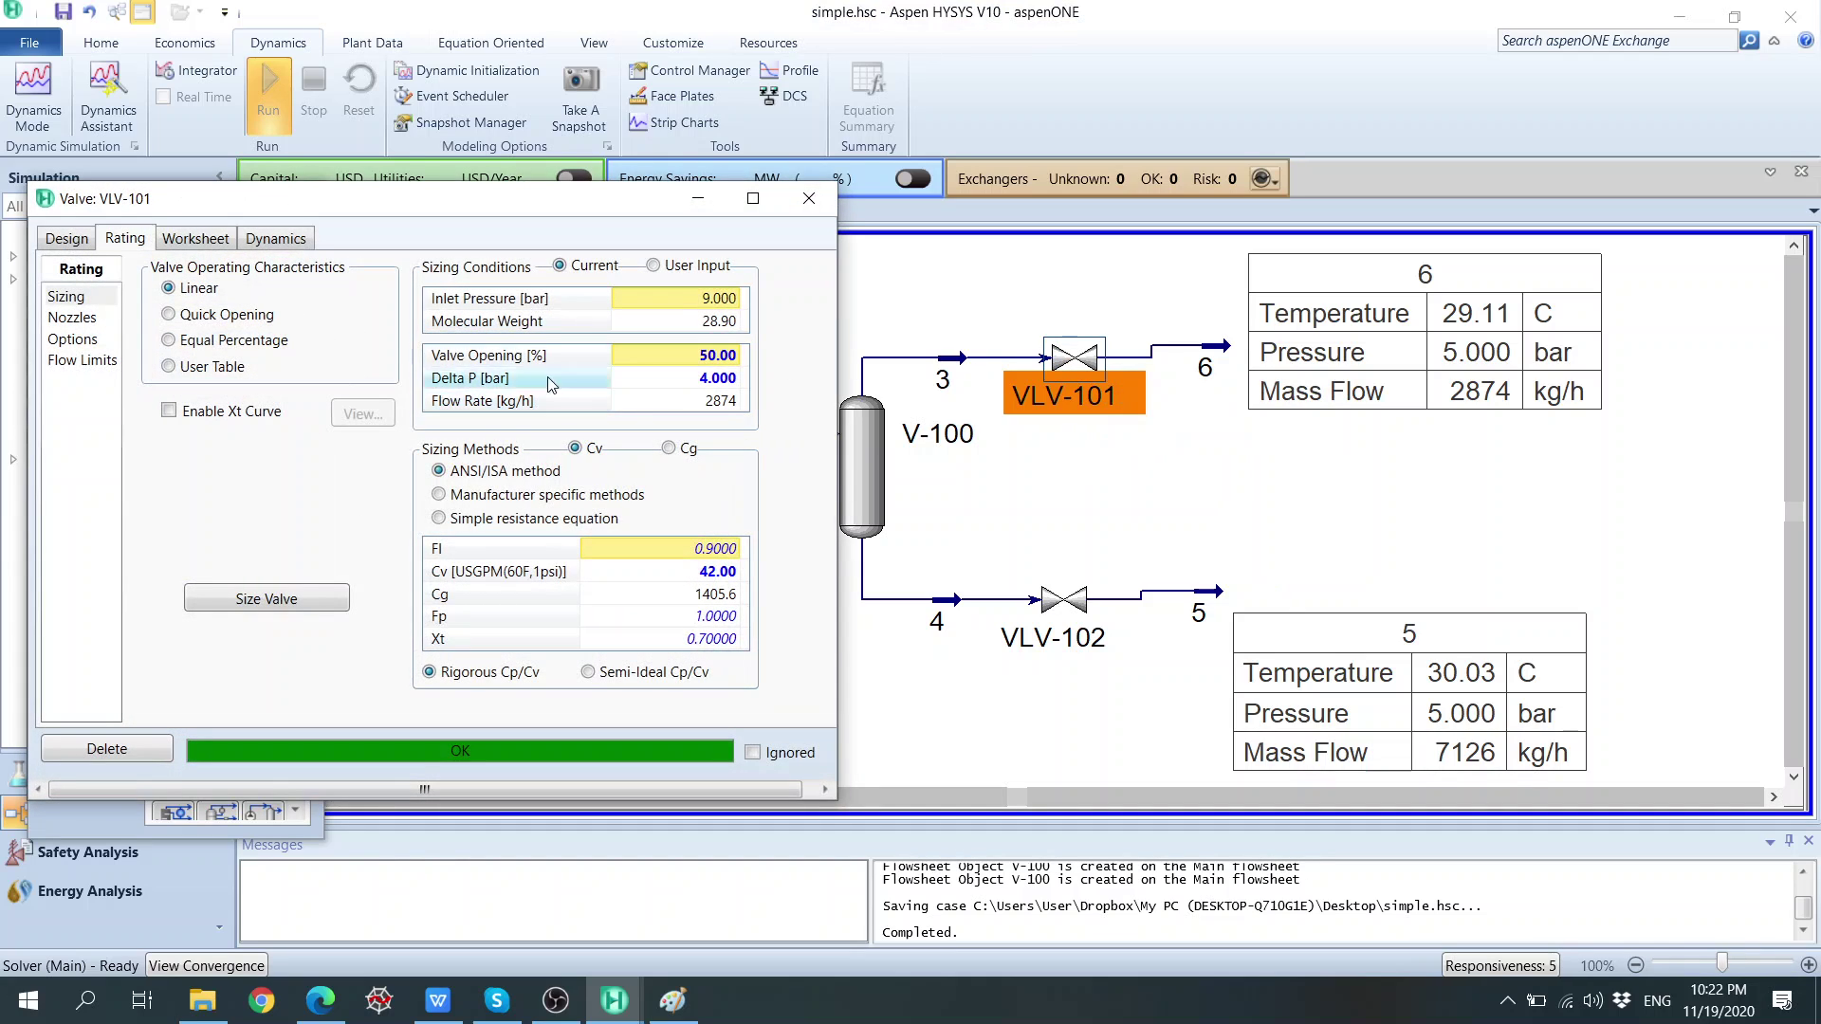
left_click(66, 238)
left_click(104, 320)
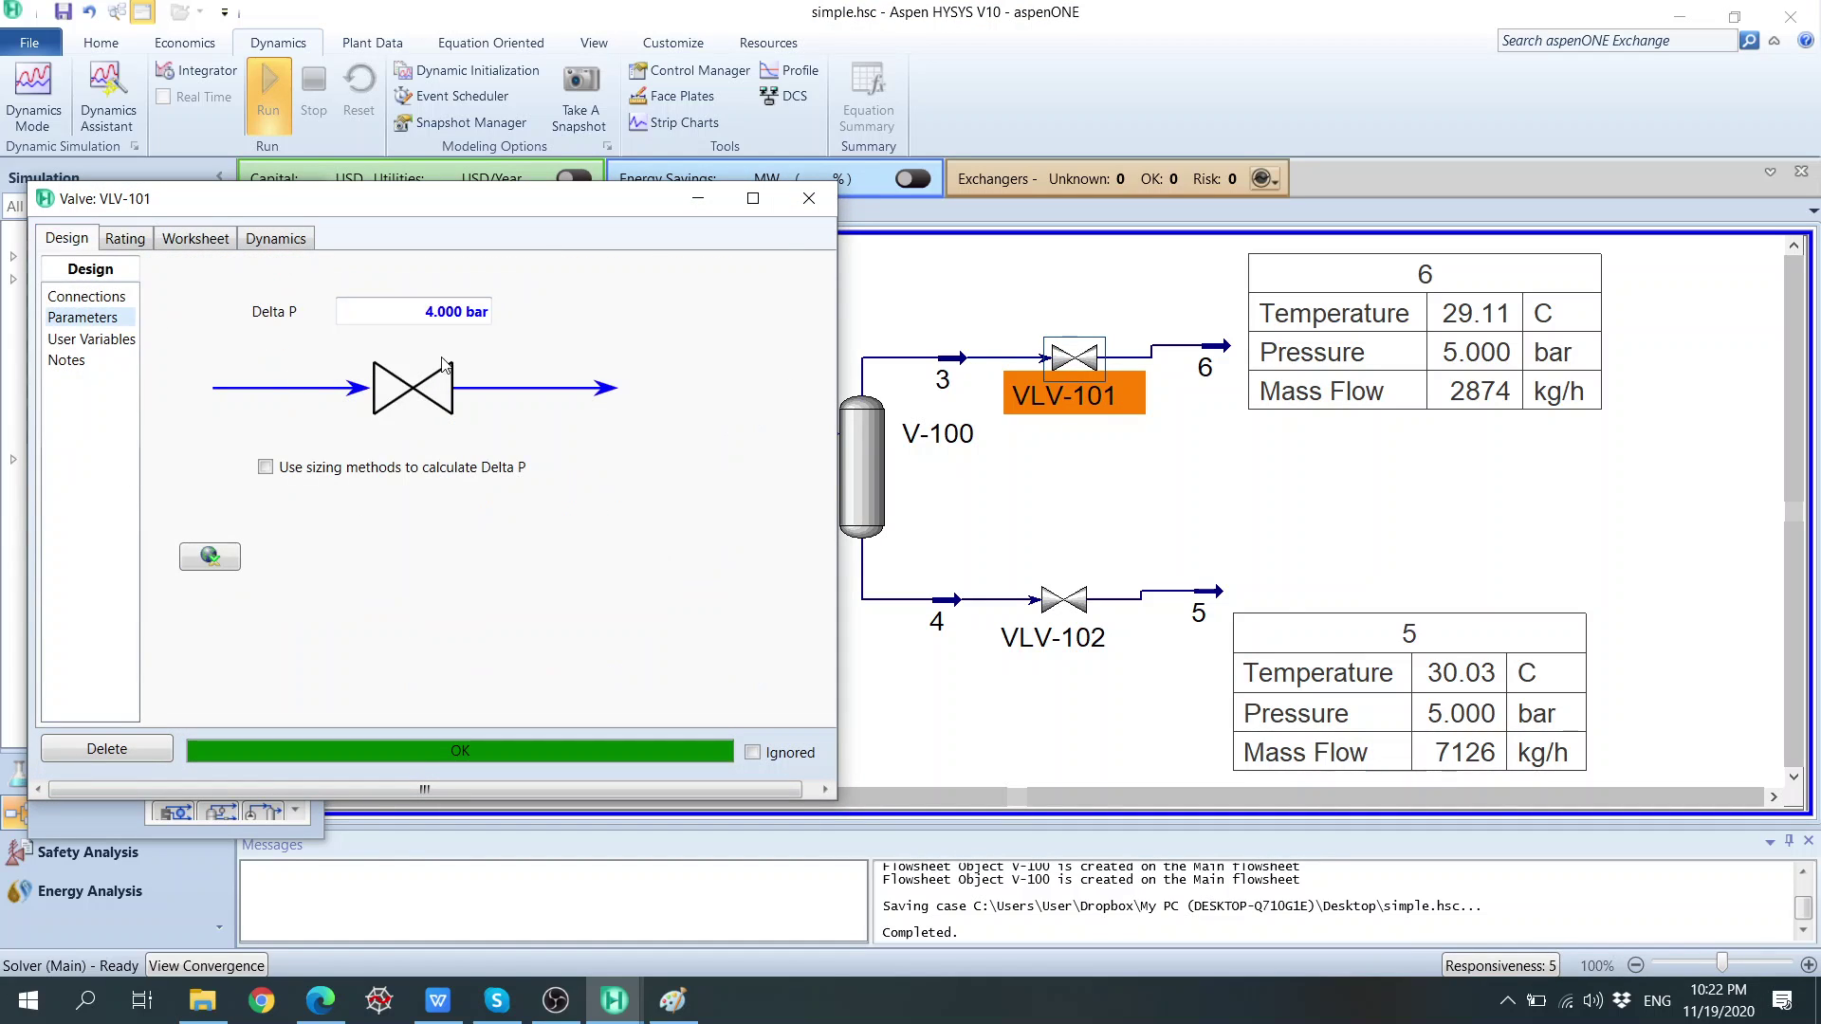
mouse_move(424, 301)
left_click(822, 203)
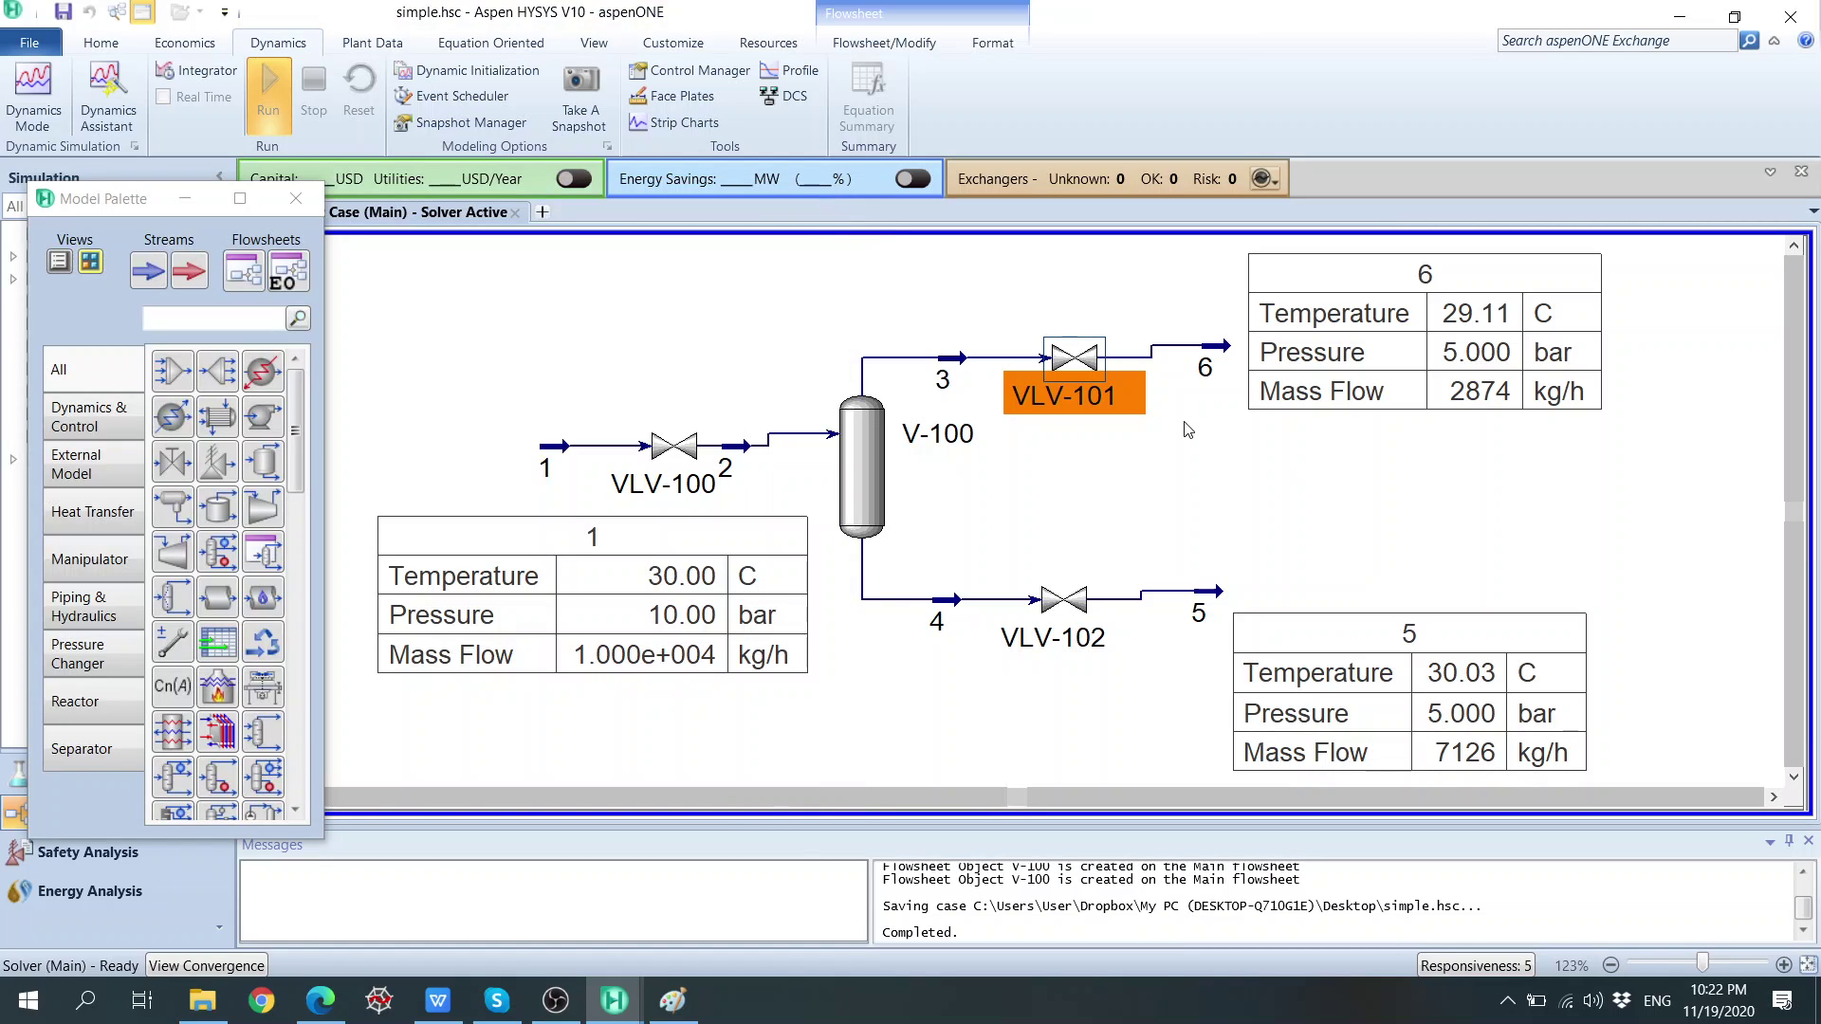
Reopen valve VLV-101, check its stream conditions, and clear its Delta P specification.
double_click(1084, 365)
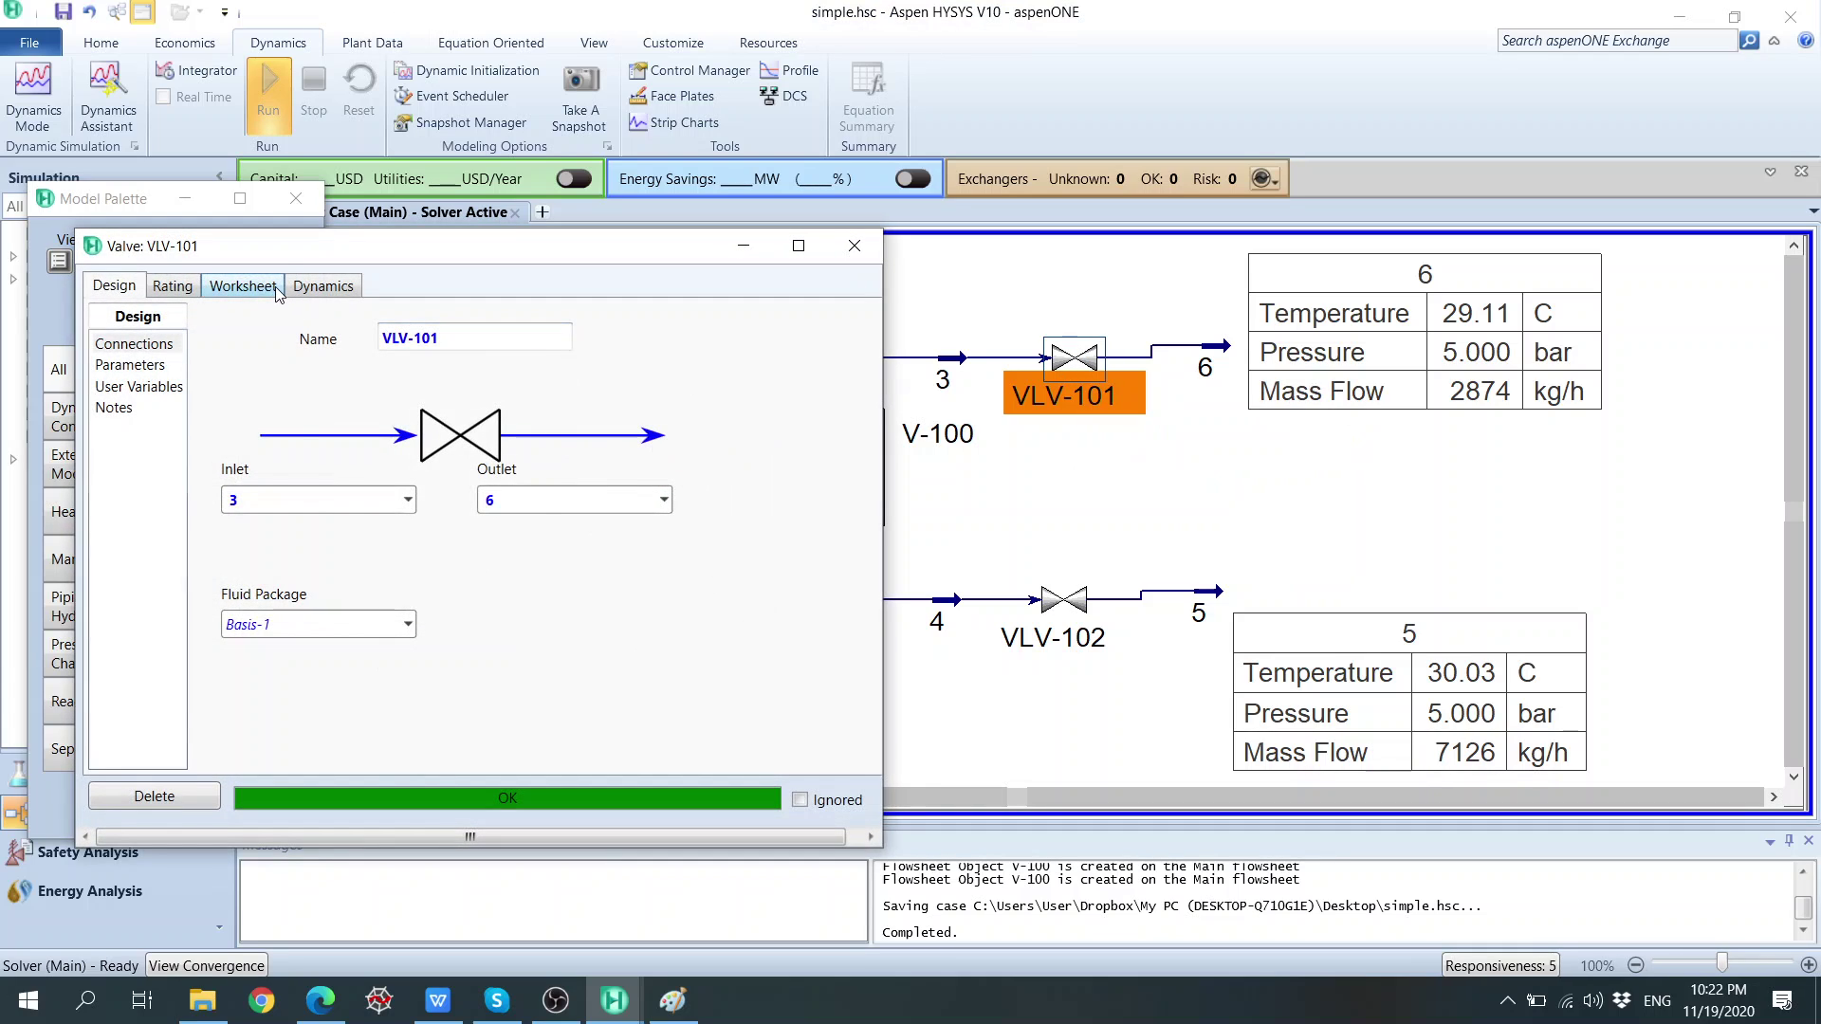
left_click(275, 287)
mouse_move(661, 399)
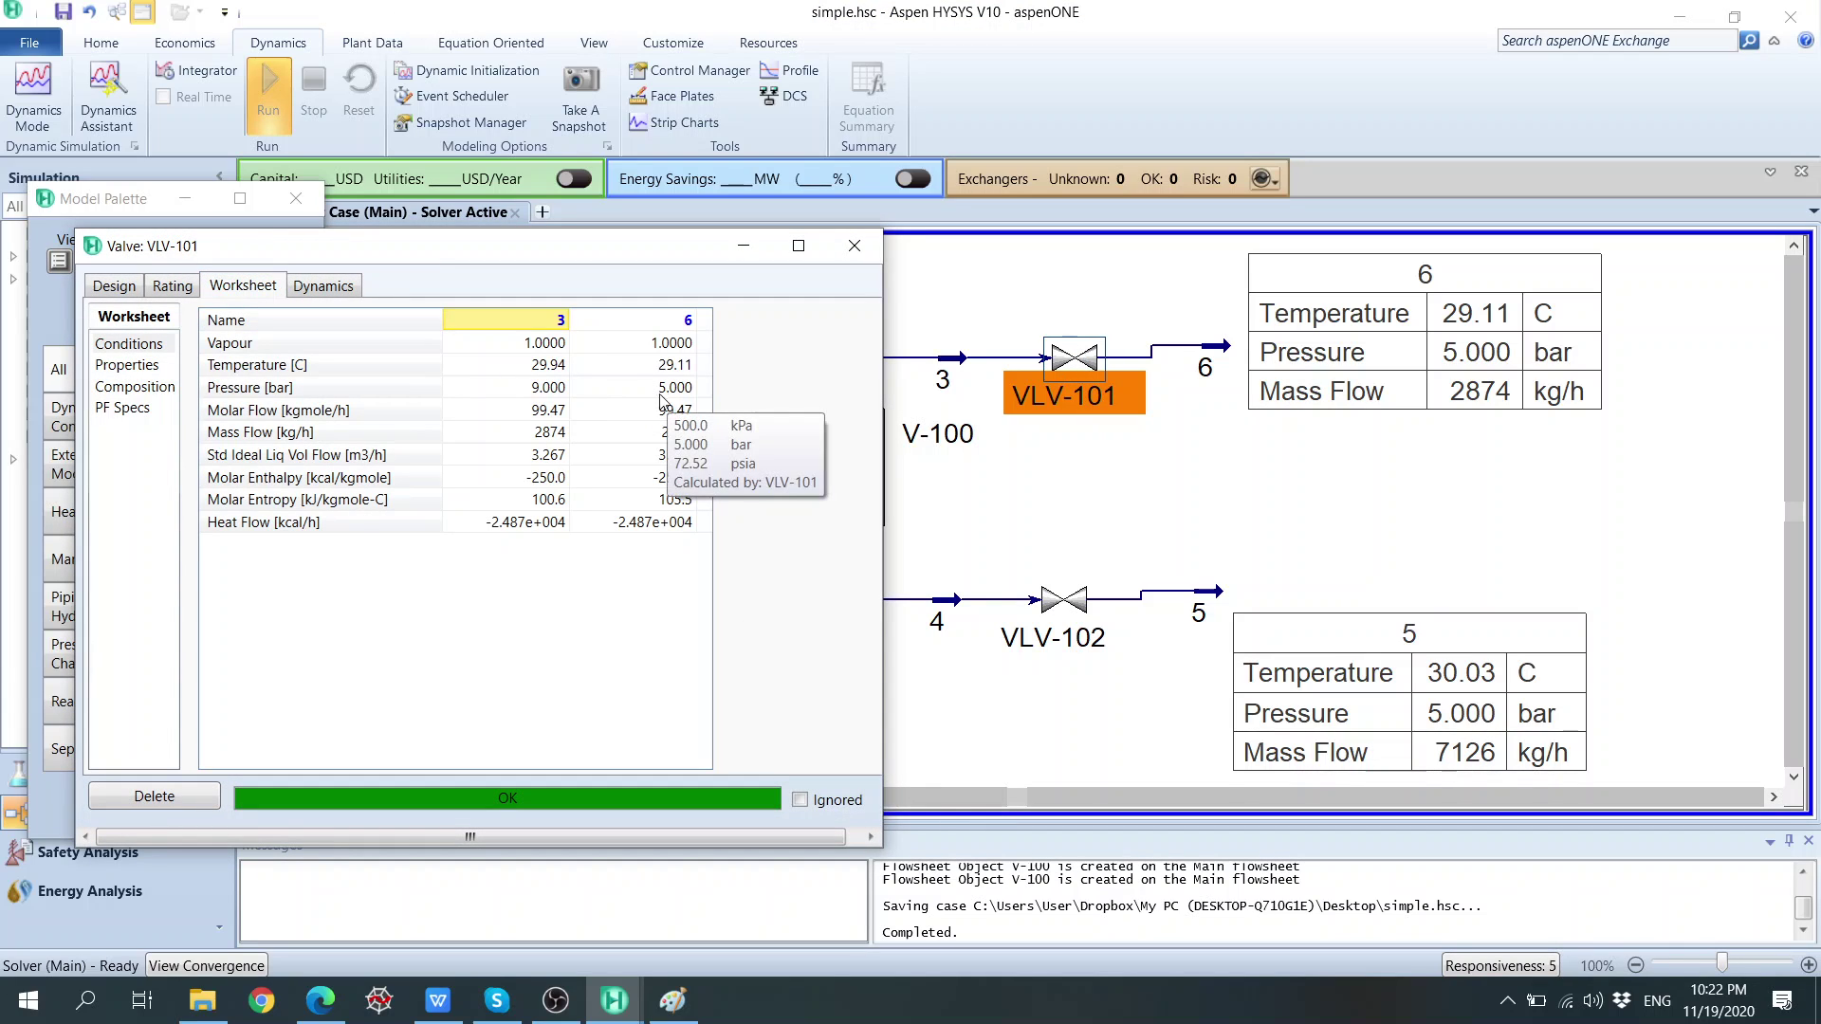
left_click(116, 287)
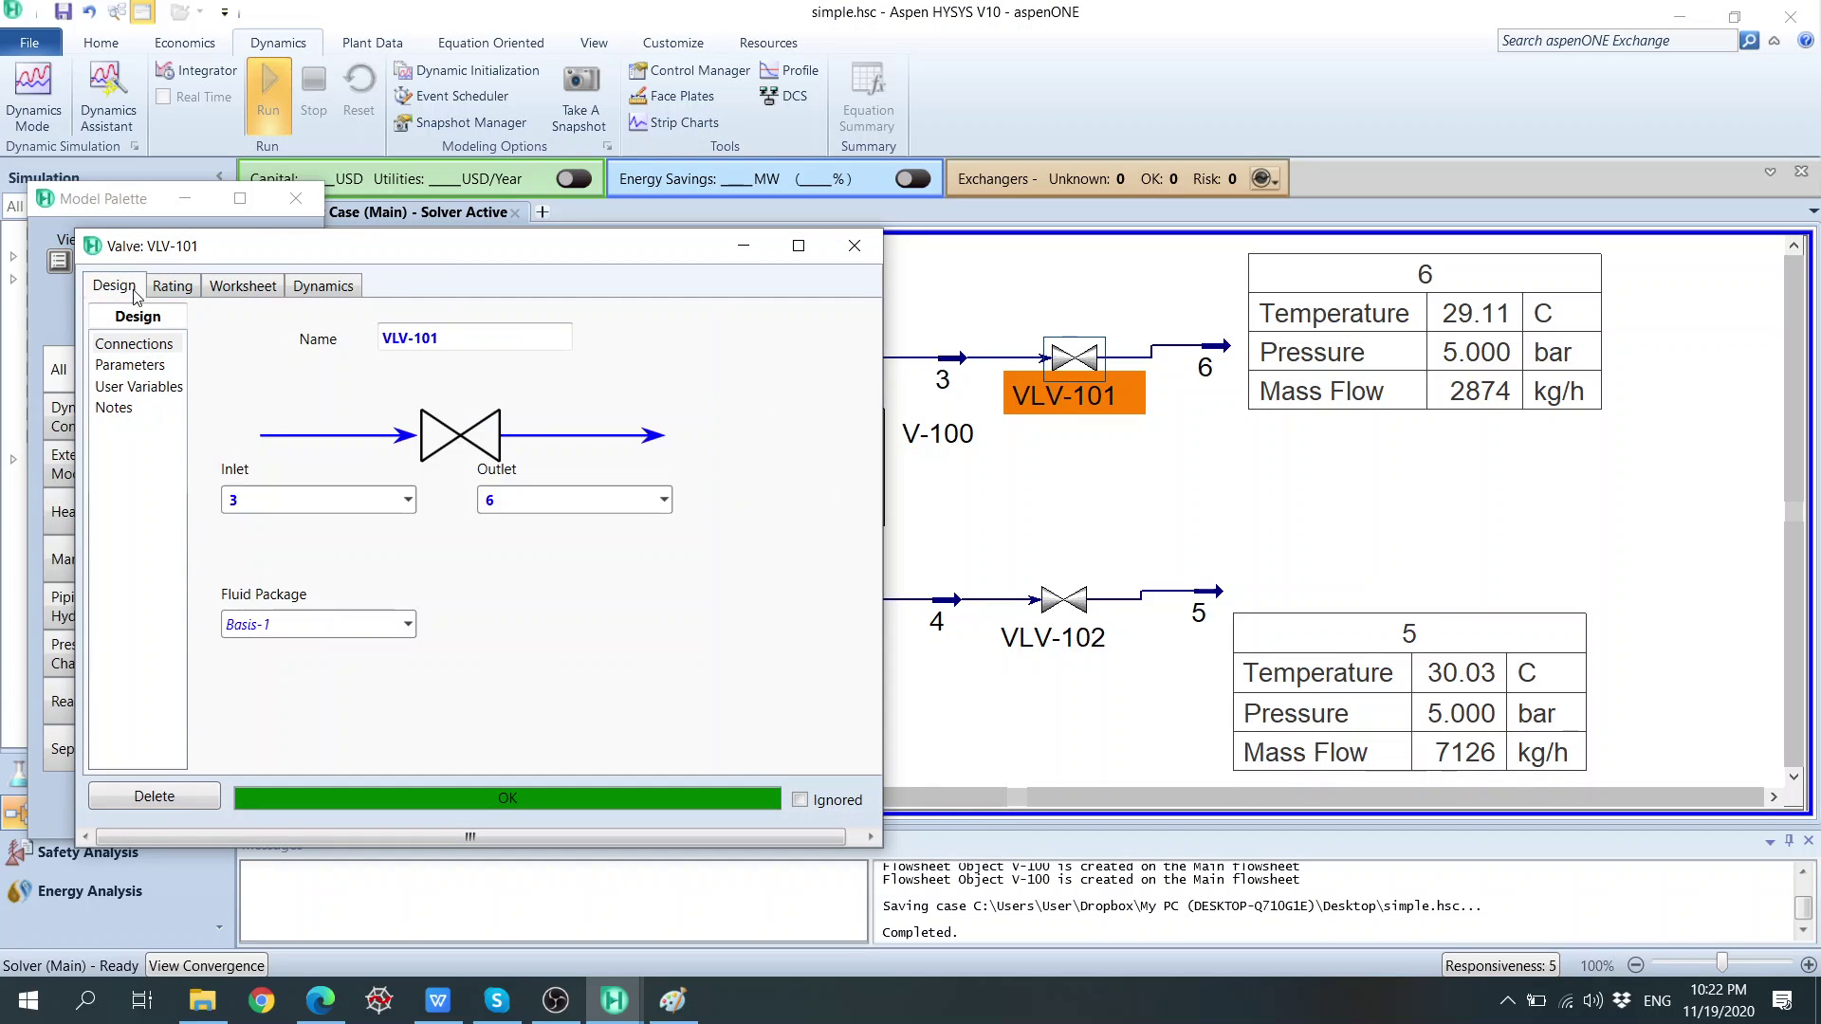
left_click(132, 367)
left_click(492, 363)
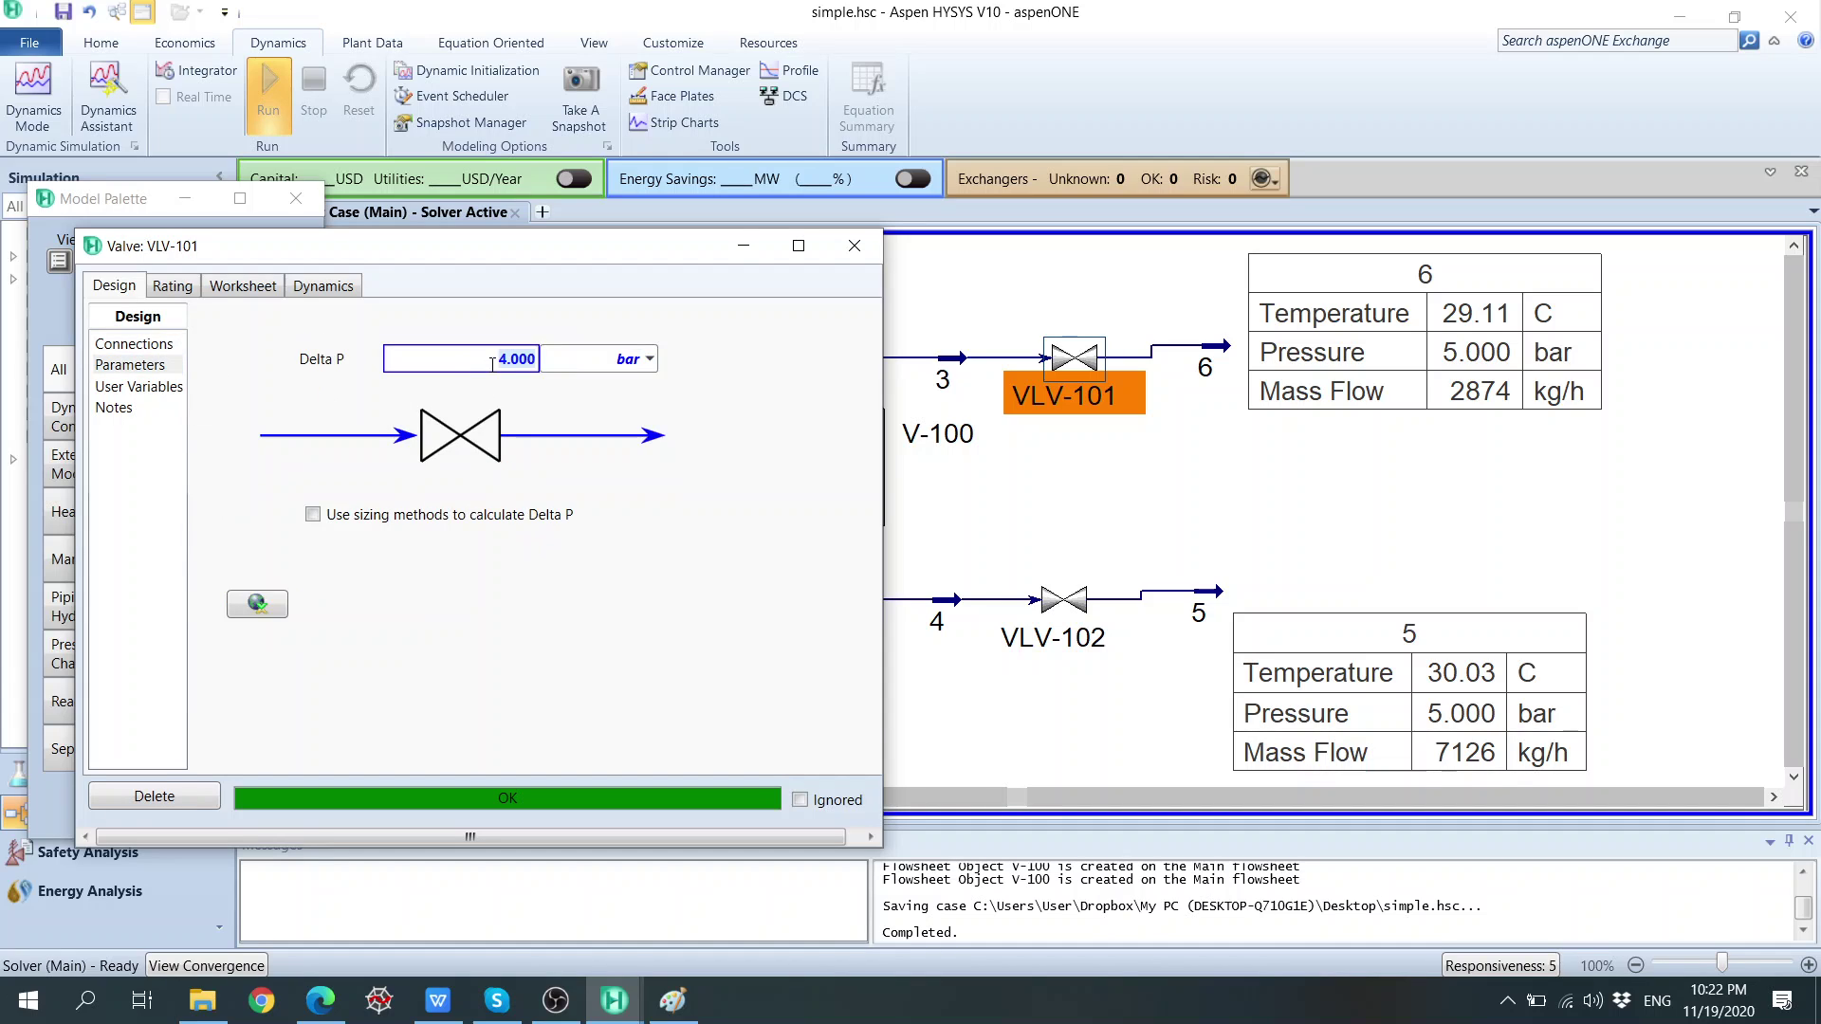
key("Delete")
Set the pressure of outlet stream 6 to 5 bar in the VLV-101 worksheet and close the valve window.
left_click(249, 287)
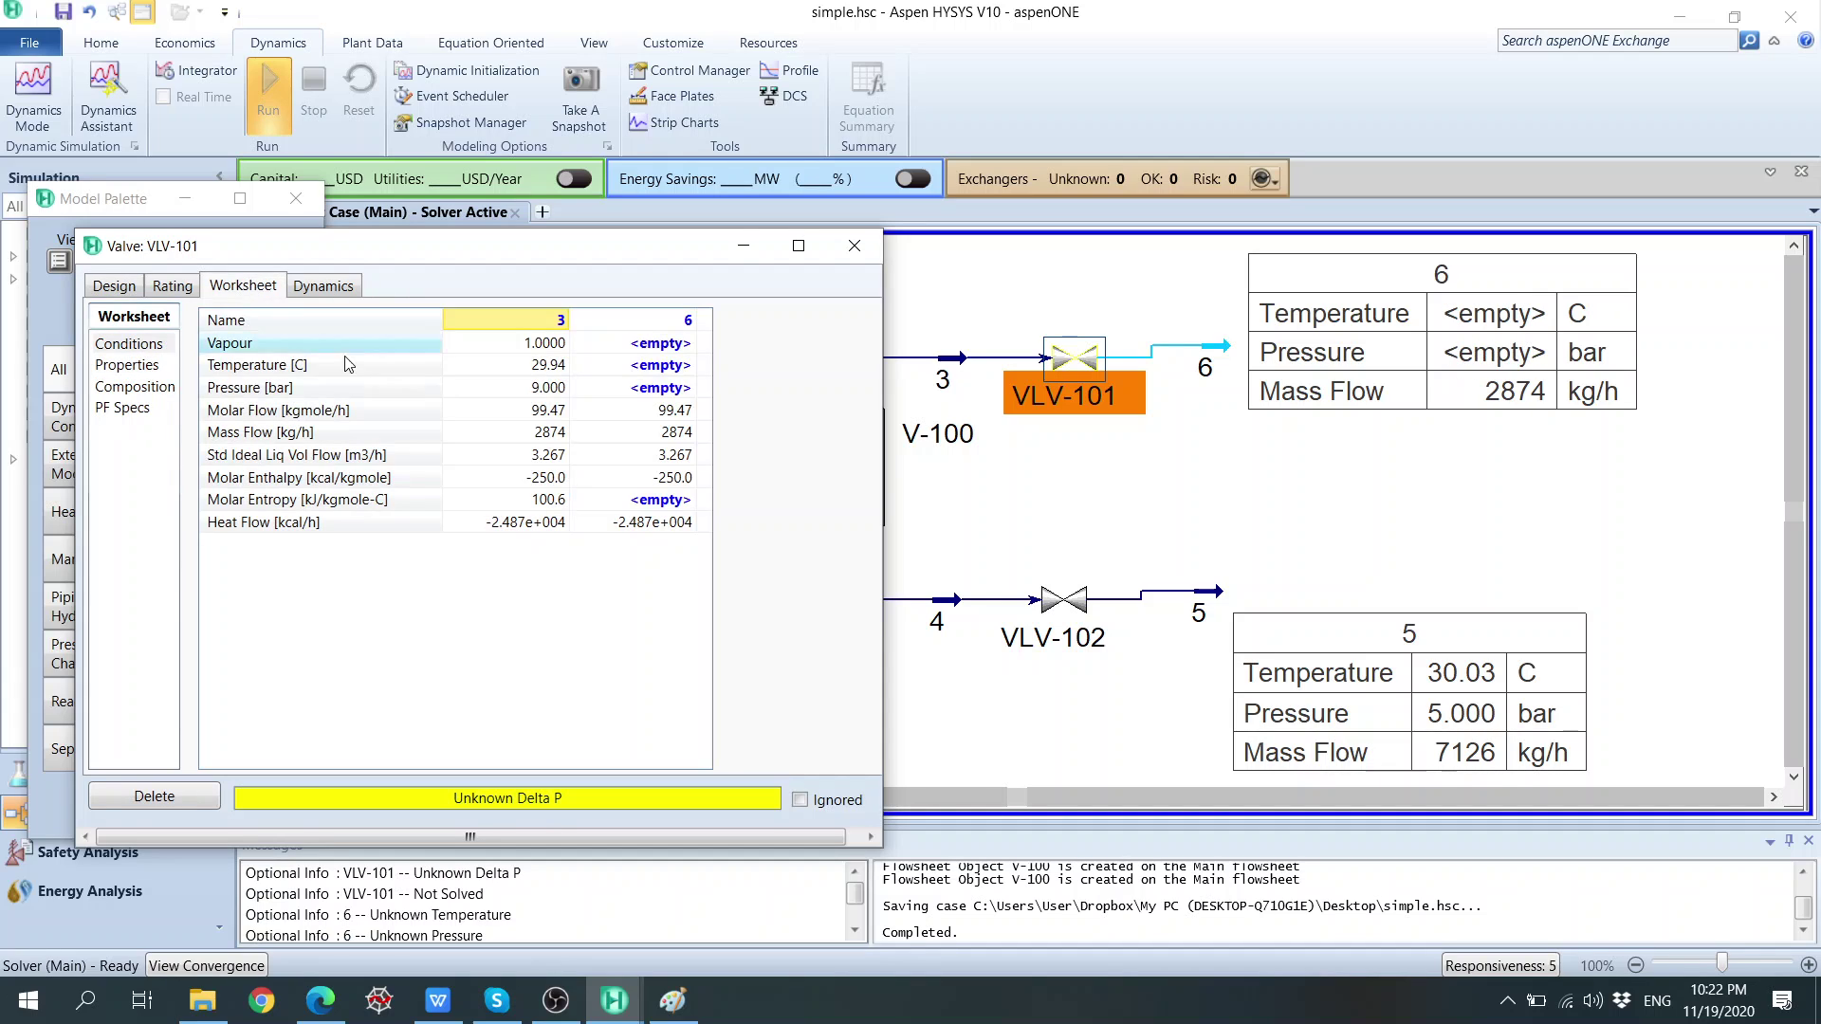
left_click(642, 387)
type("5")
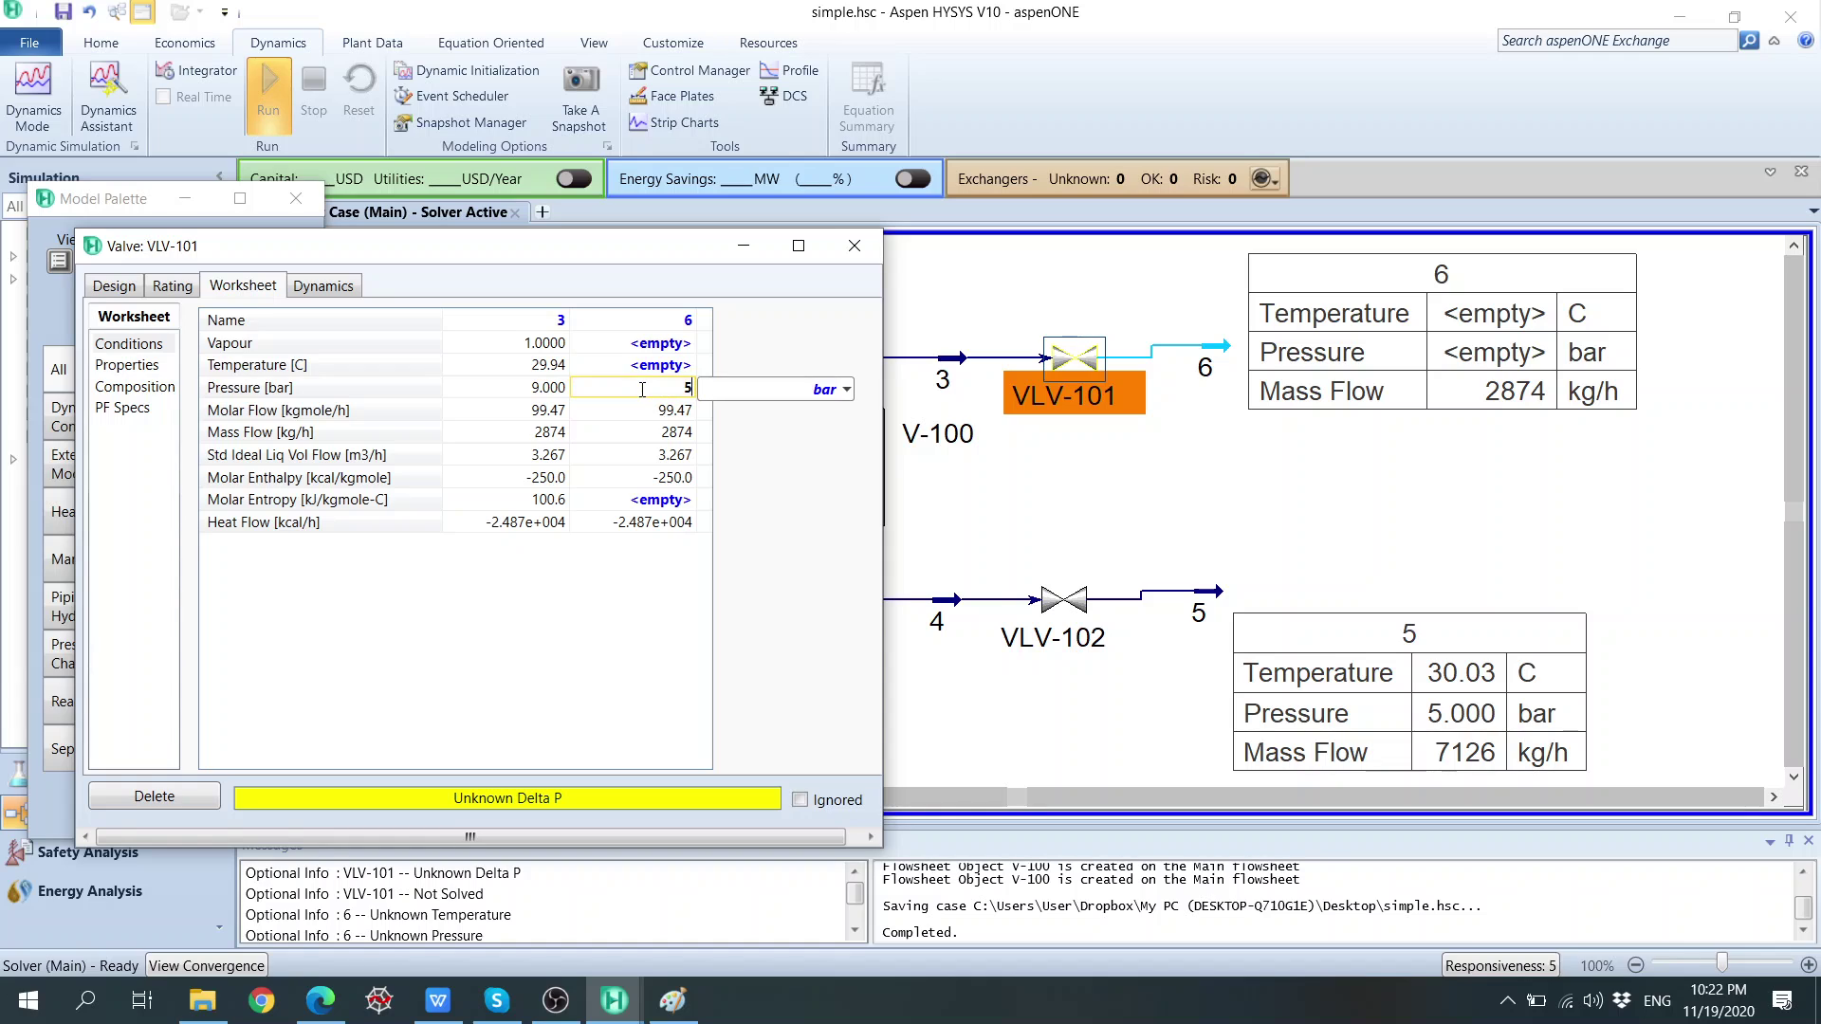
key("Return")
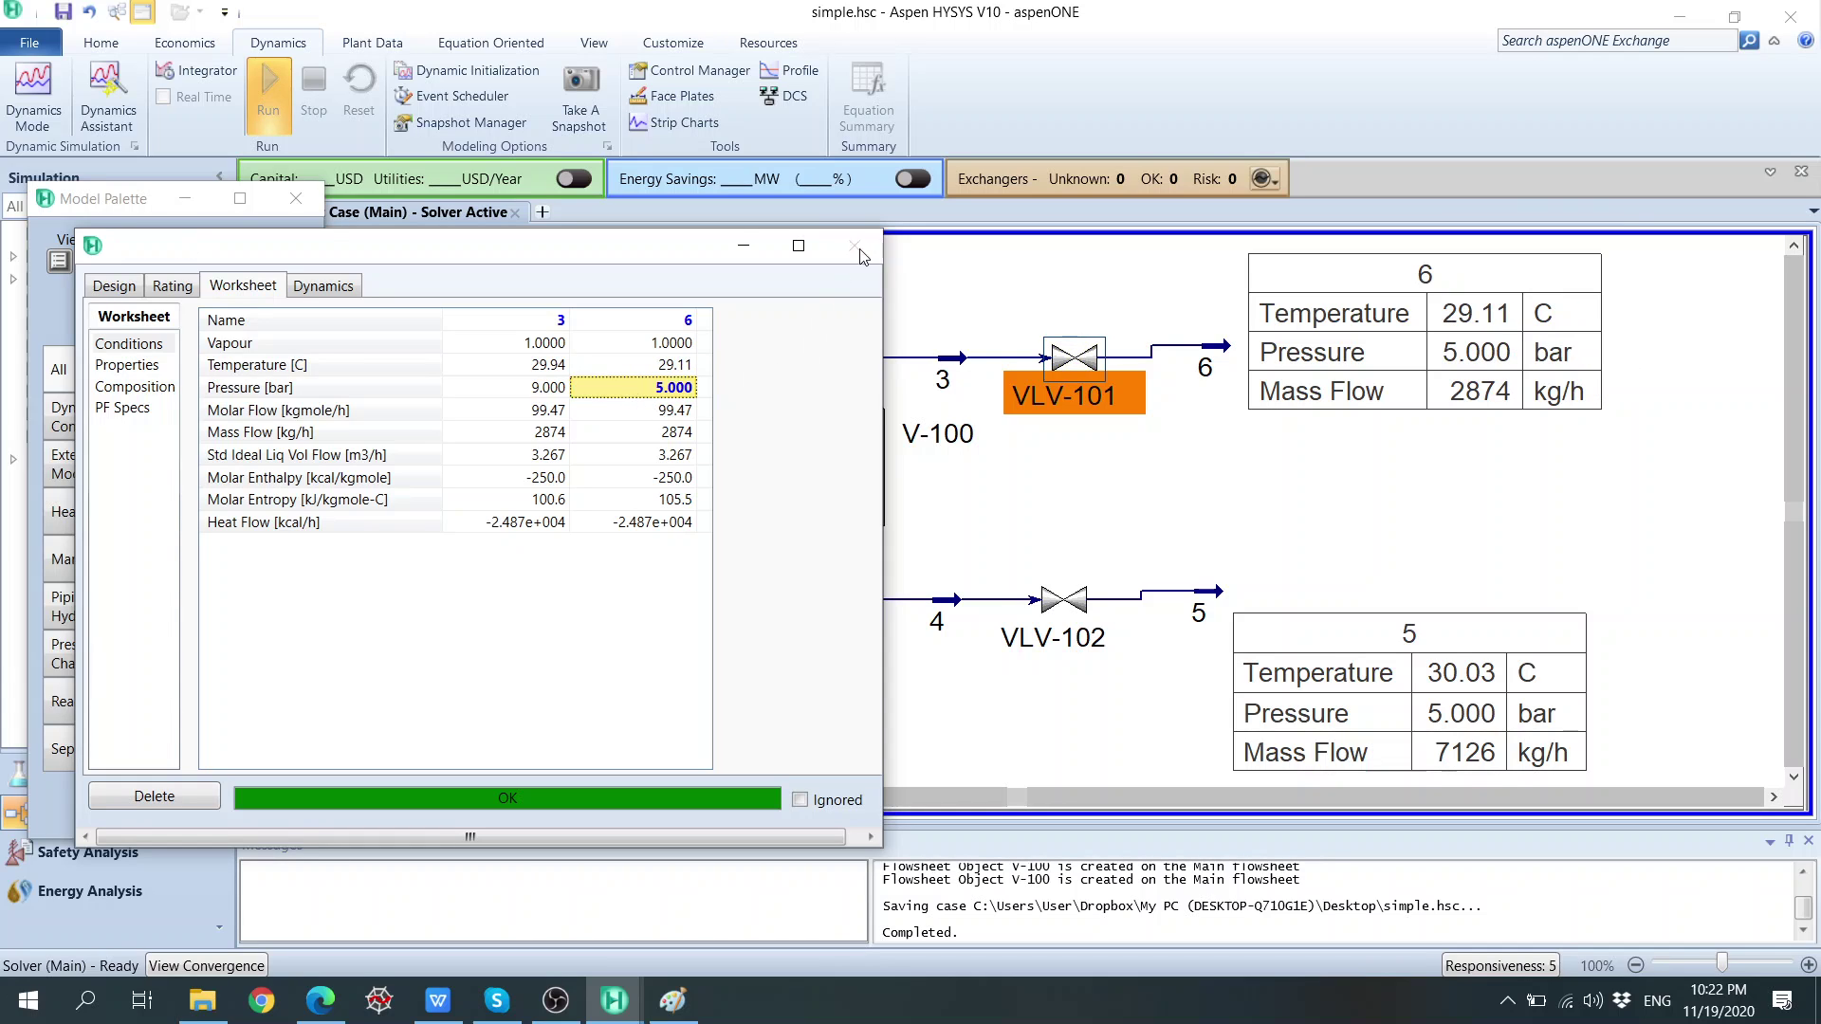
left_click(856, 248)
Compare outlet stream 6's dynamic pressure specification with the VLV-101 worksheet conditions side by side, and close both windows.
double_click(1216, 356)
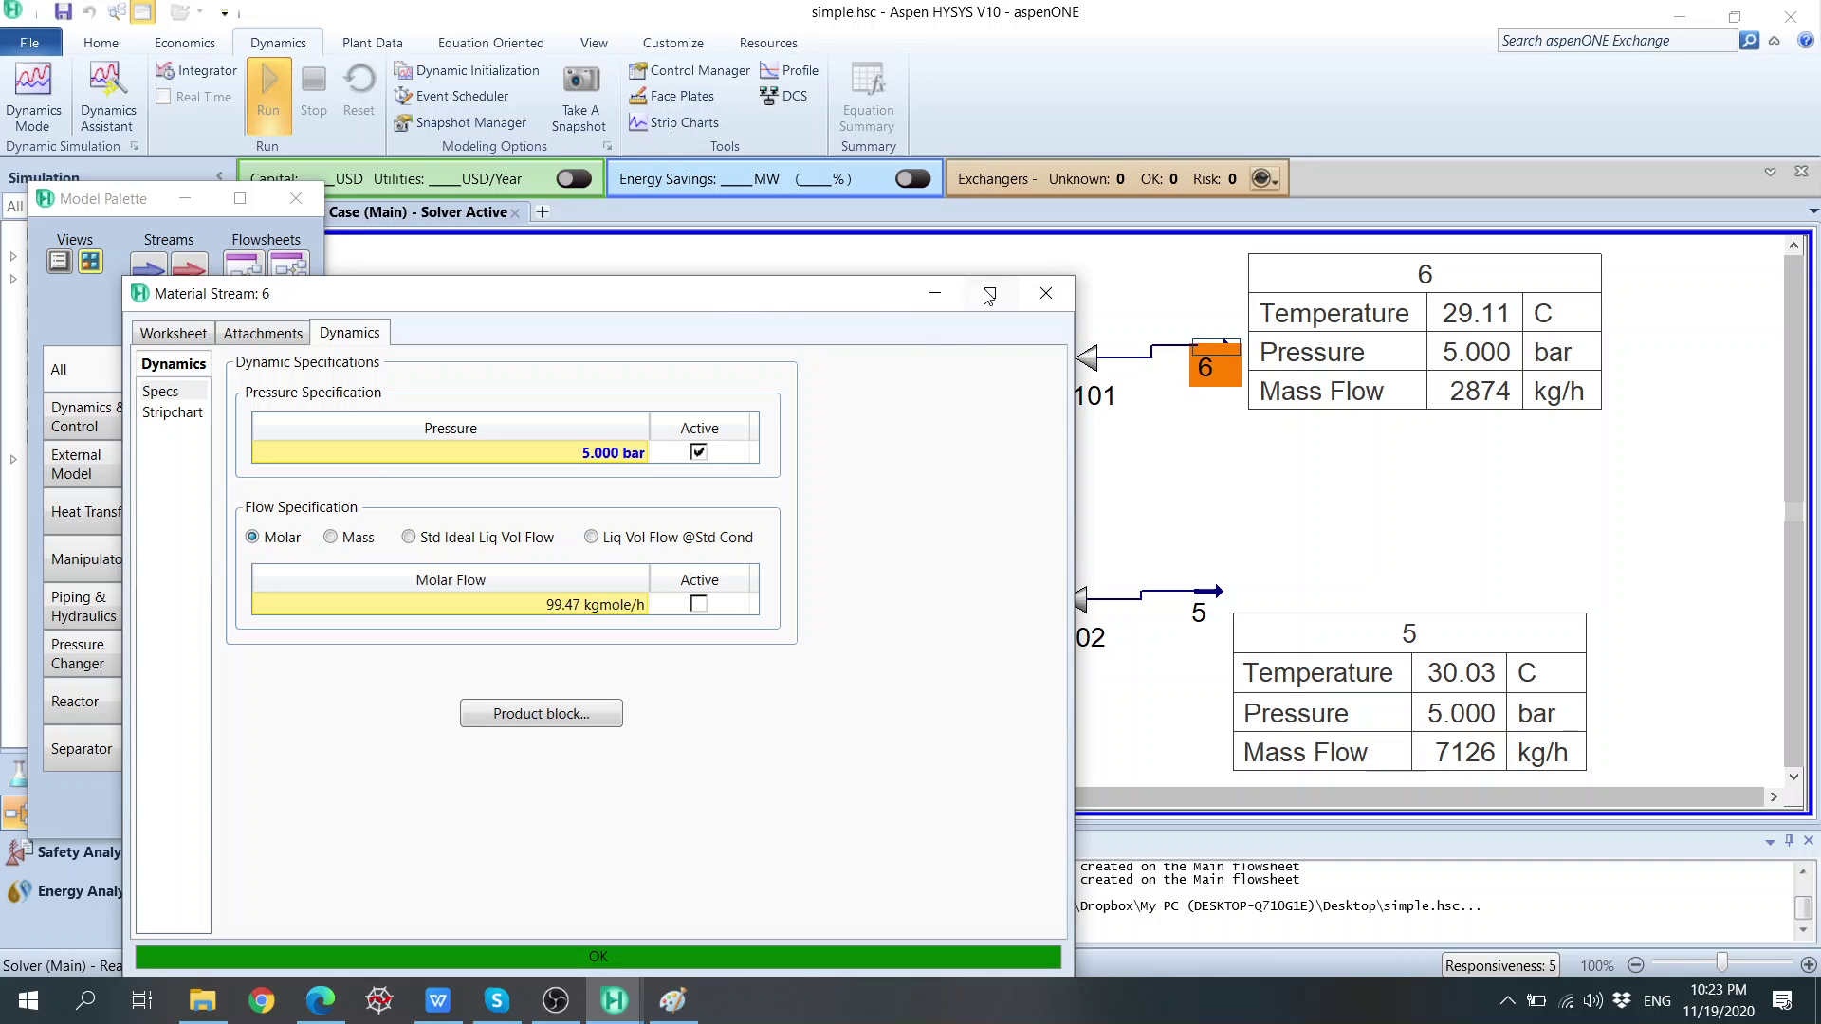
left_click(1046, 293)
double_click(1073, 357)
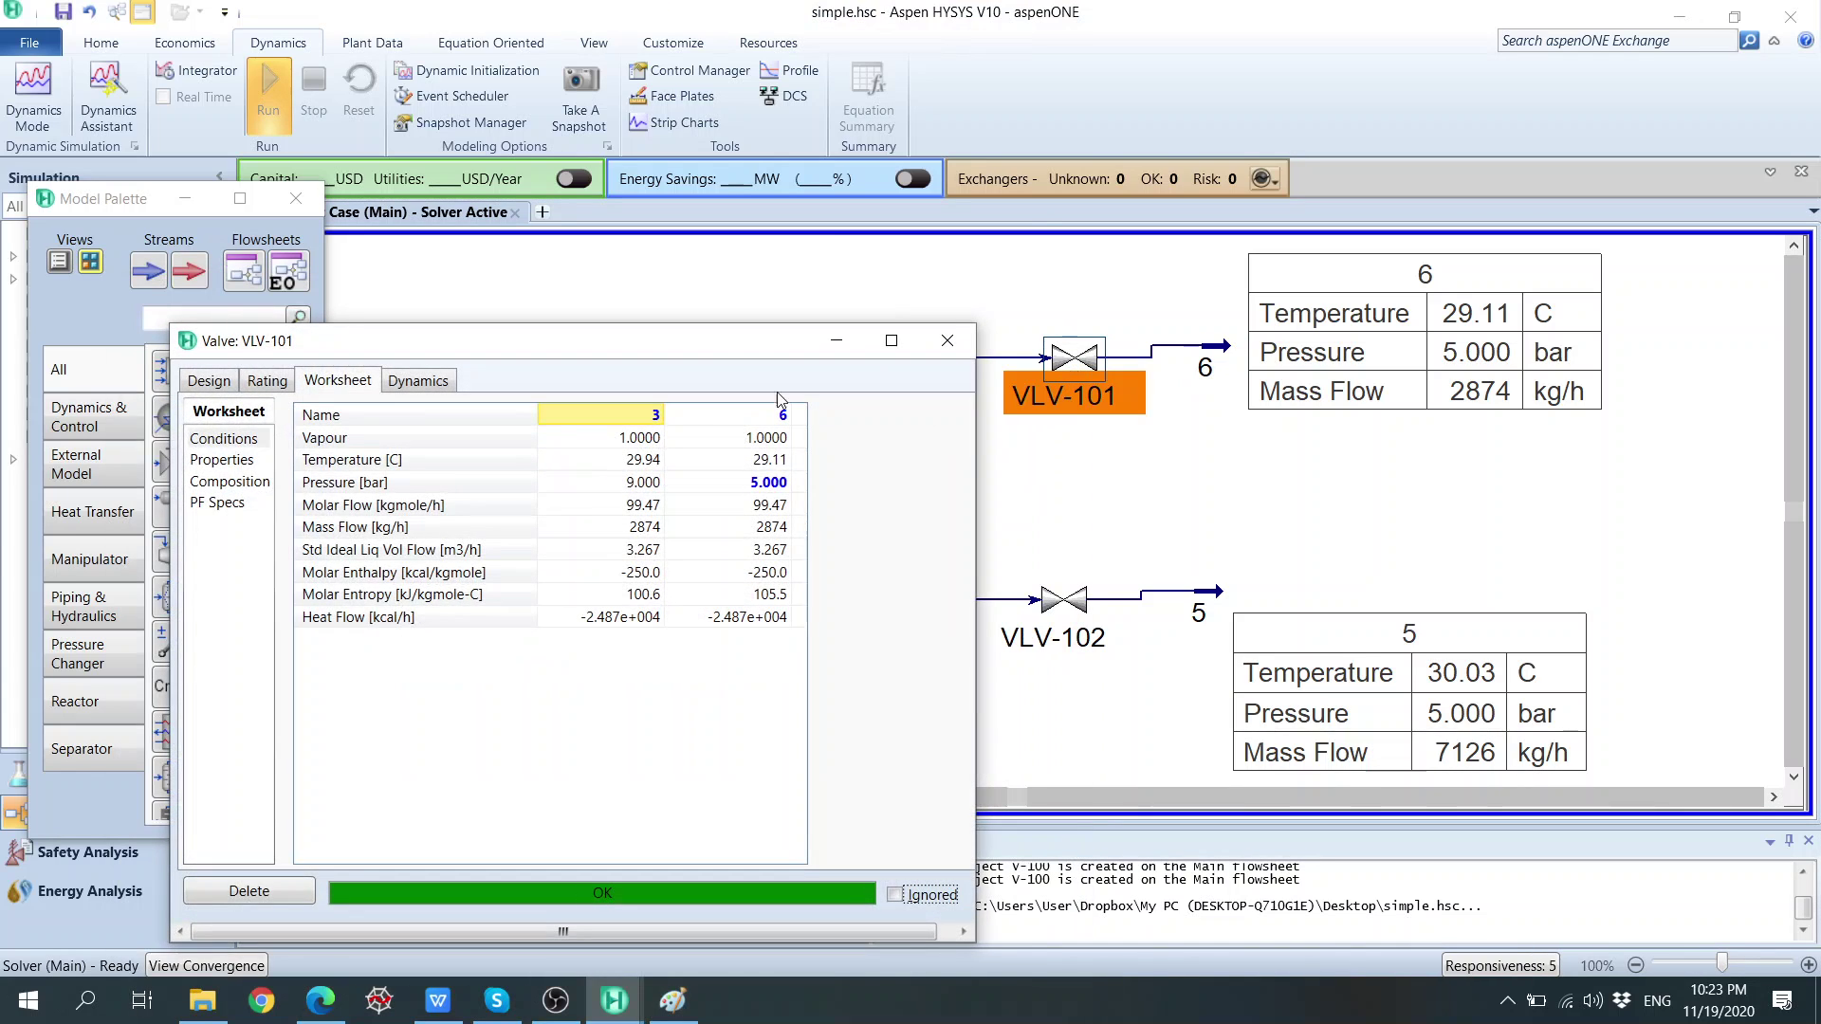
left_click_drag(728, 342, 564, 234)
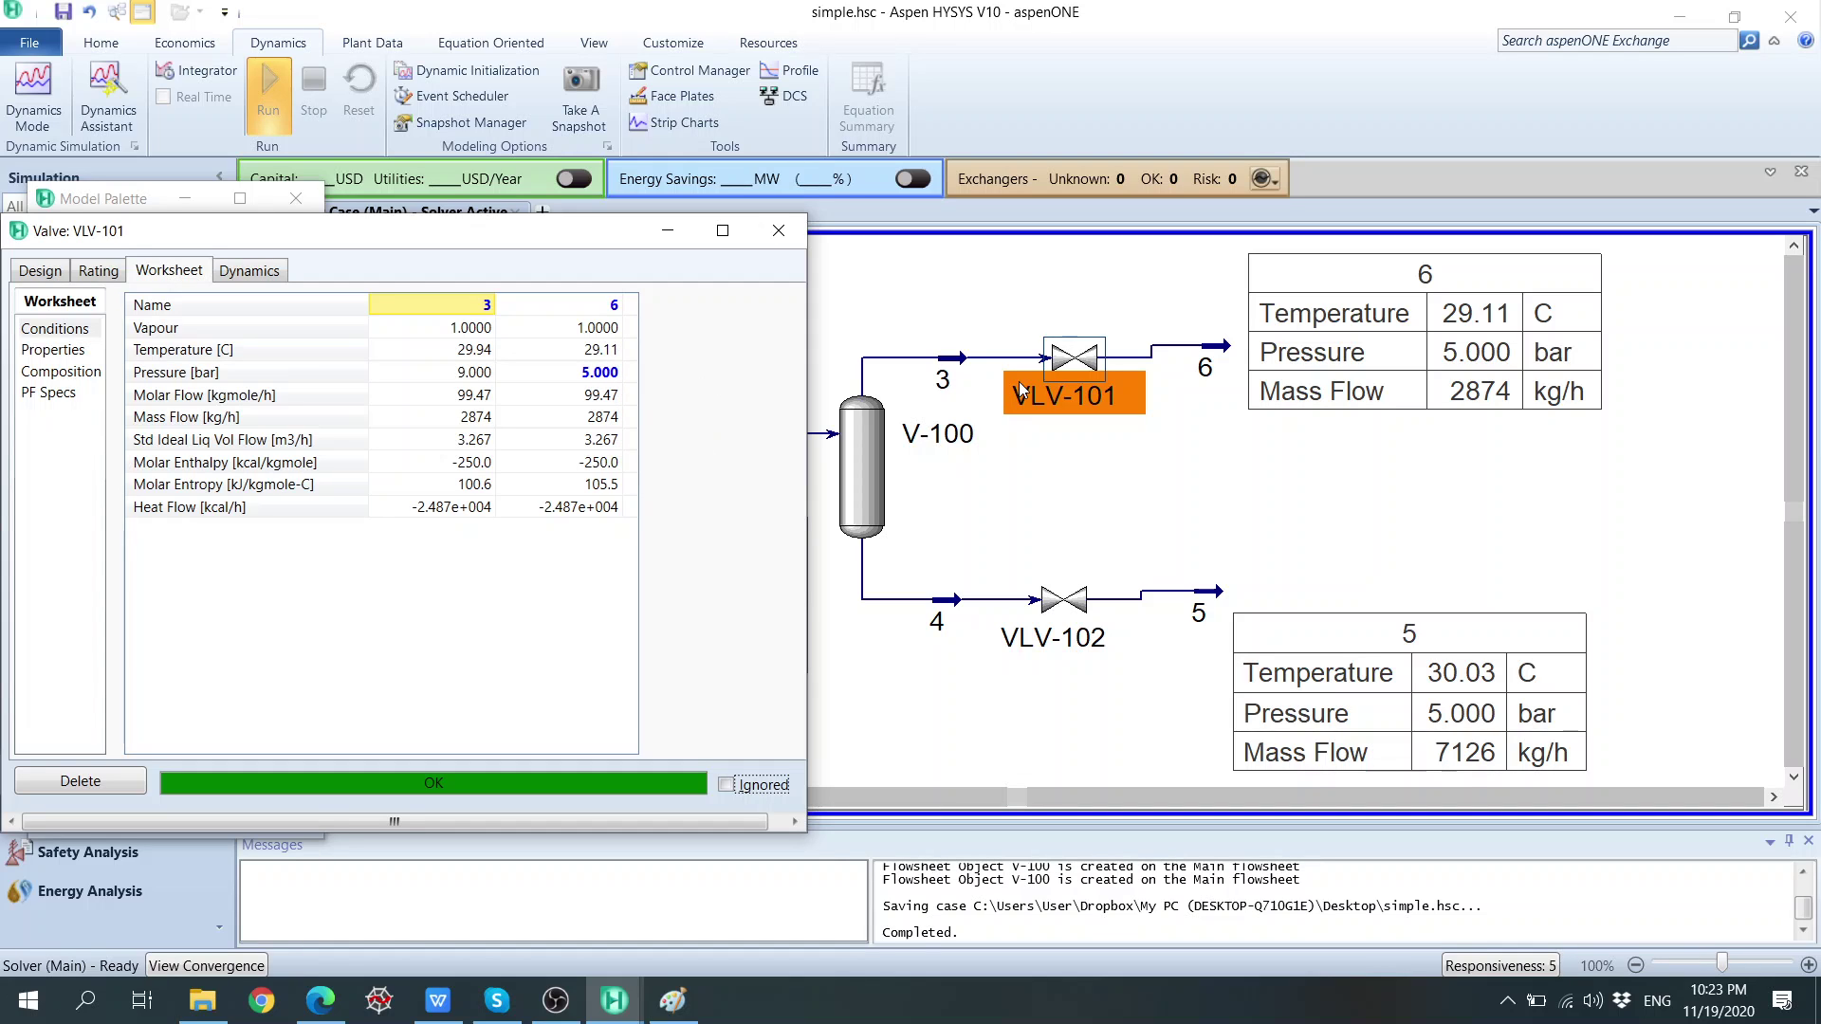
double_click(1204, 351)
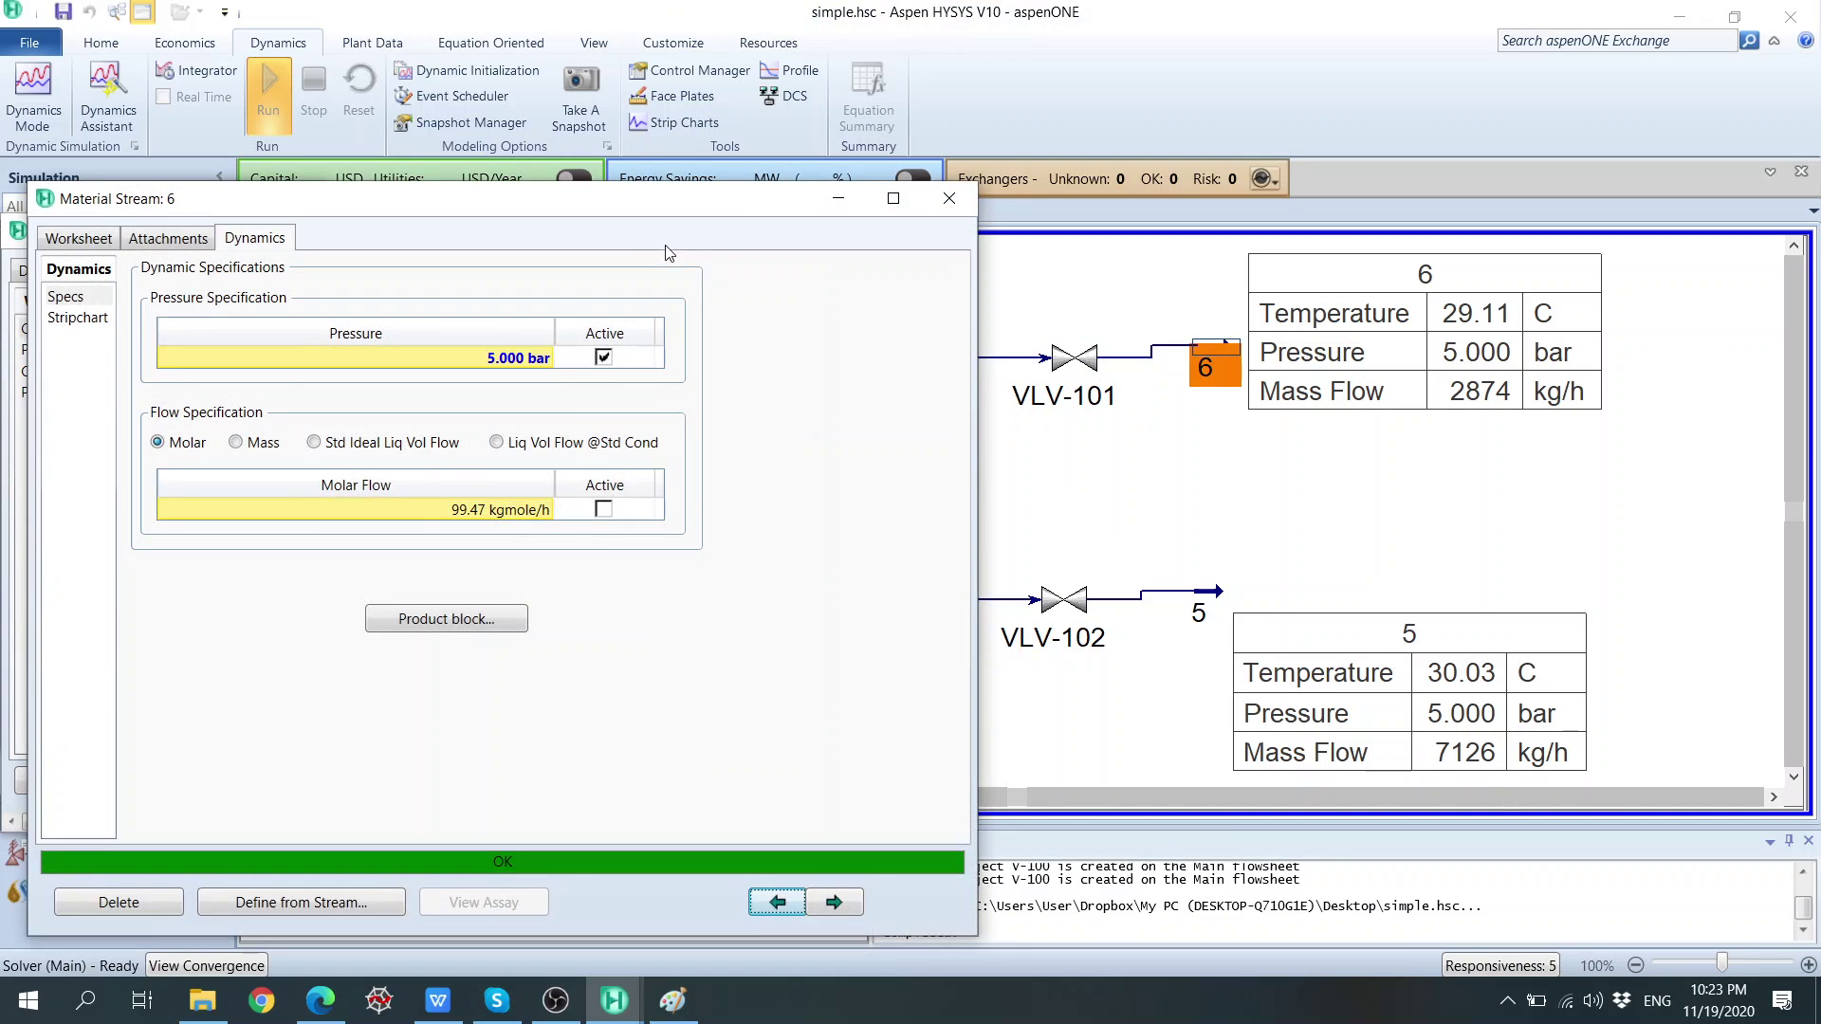
left_click_drag(651, 211, 1442, 165)
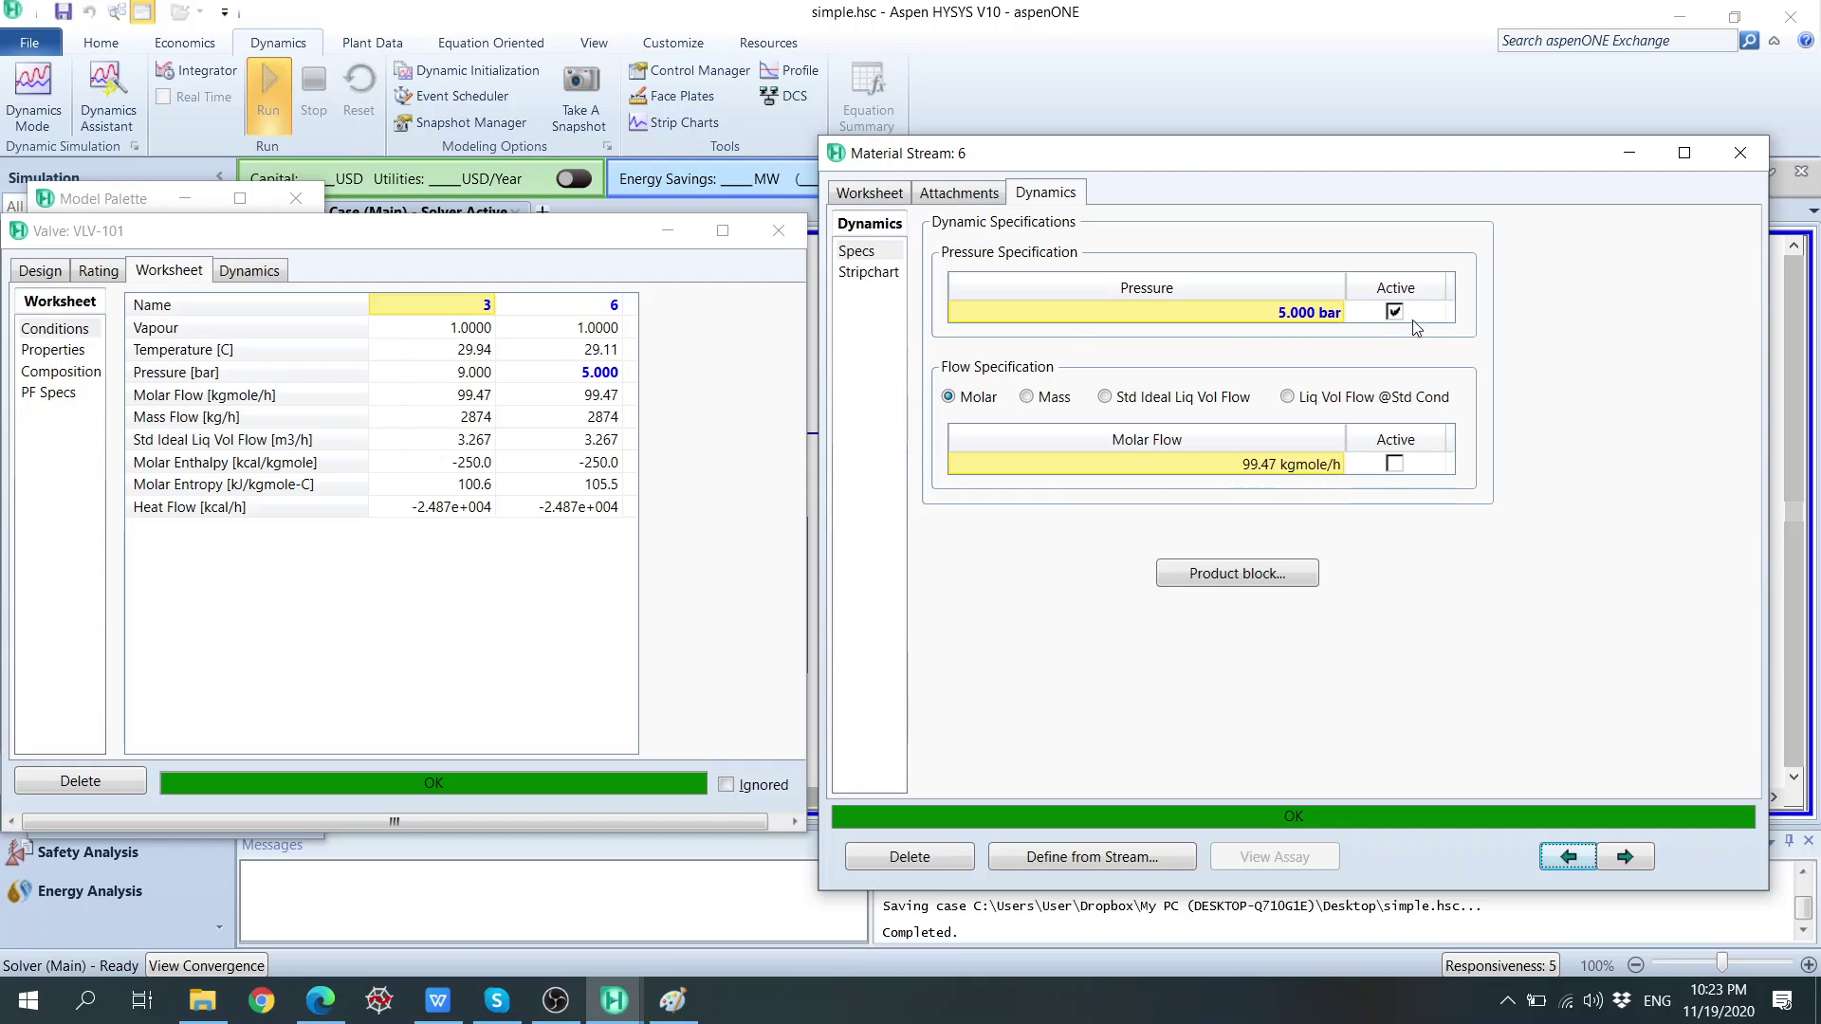
left_click(1739, 152)
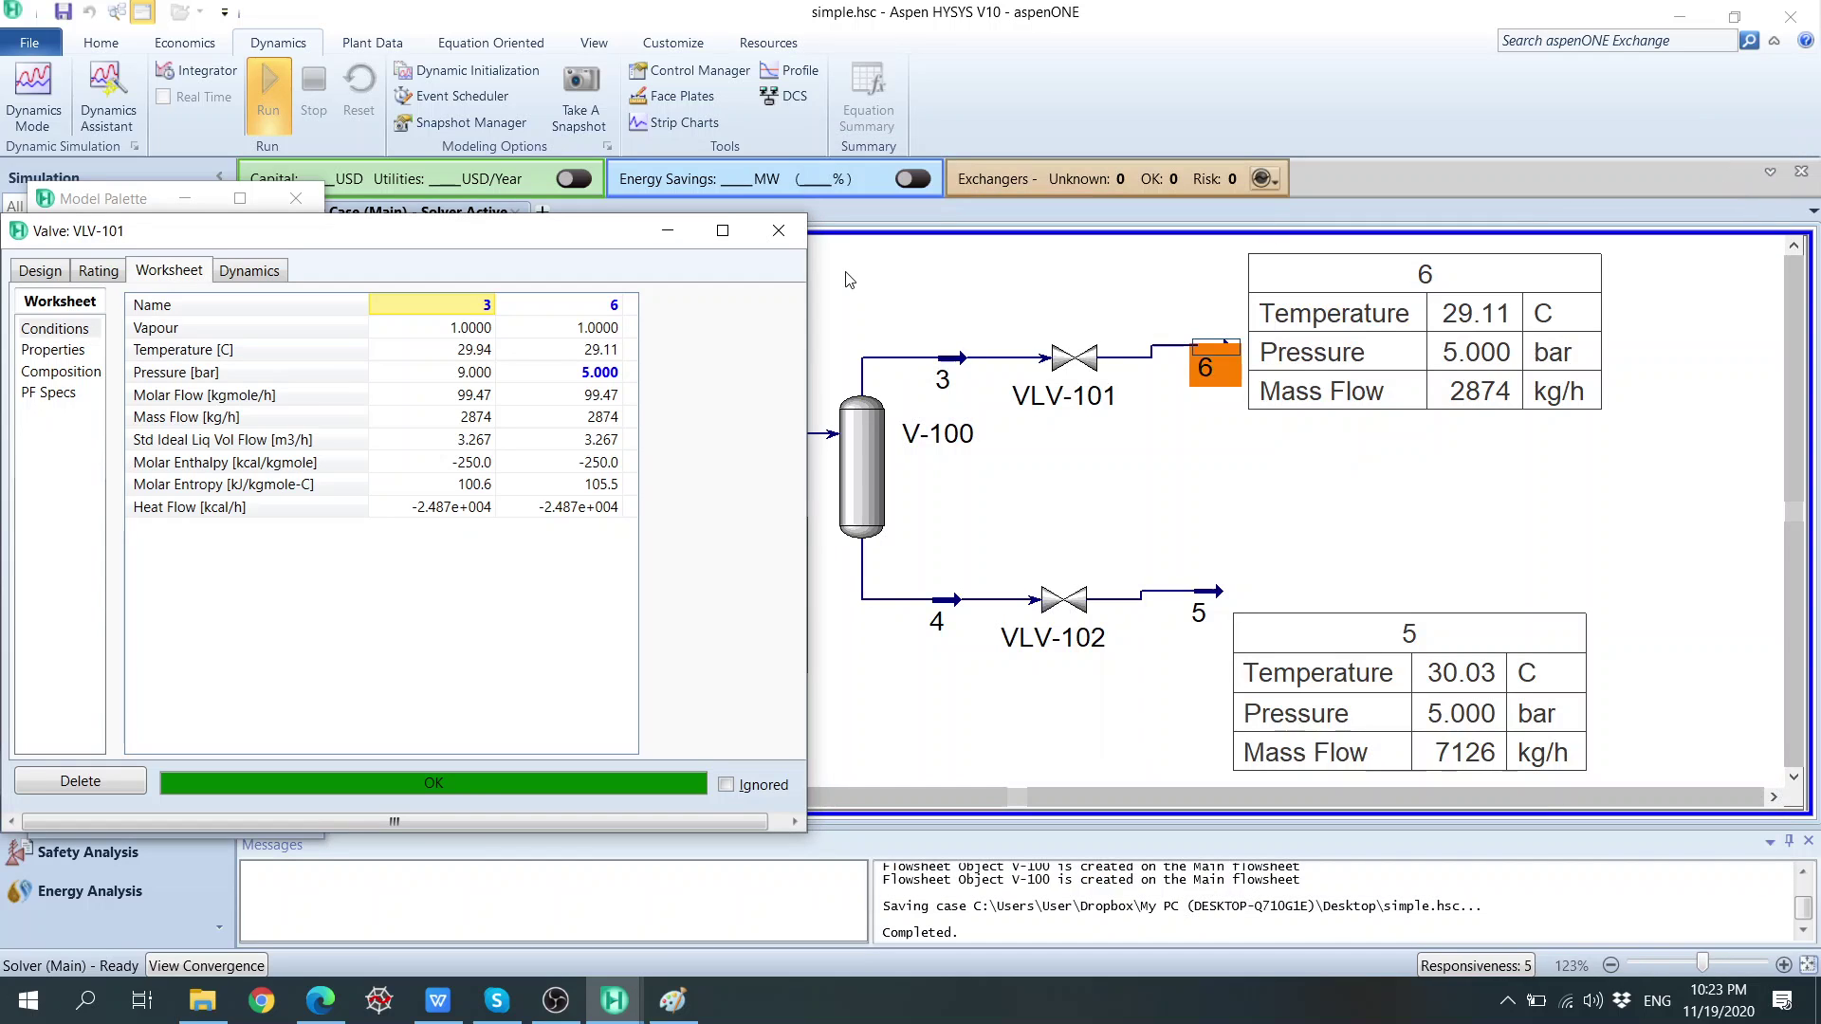
left_click(778, 231)
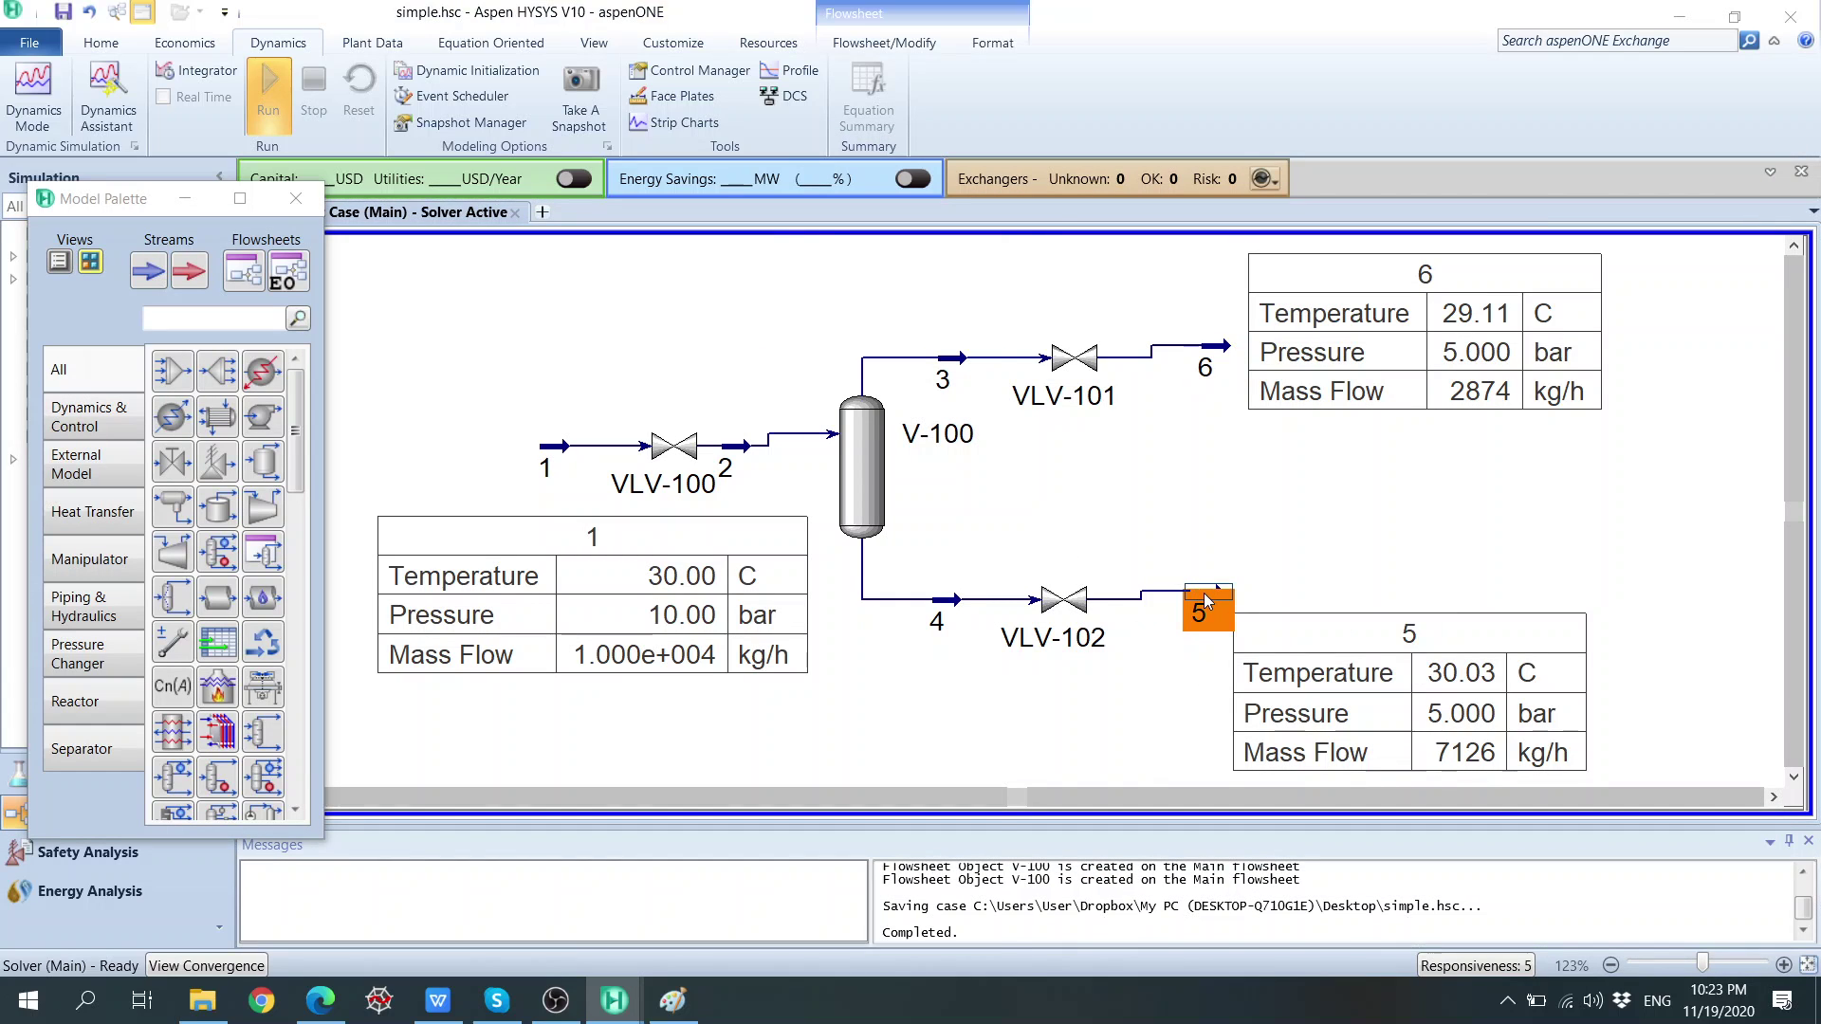
Activate the pressure specification in the dynamic specs of outlet stream 5, check its worksheet conditions, and close the stream.
double_click(1206, 599)
left_click(334, 285)
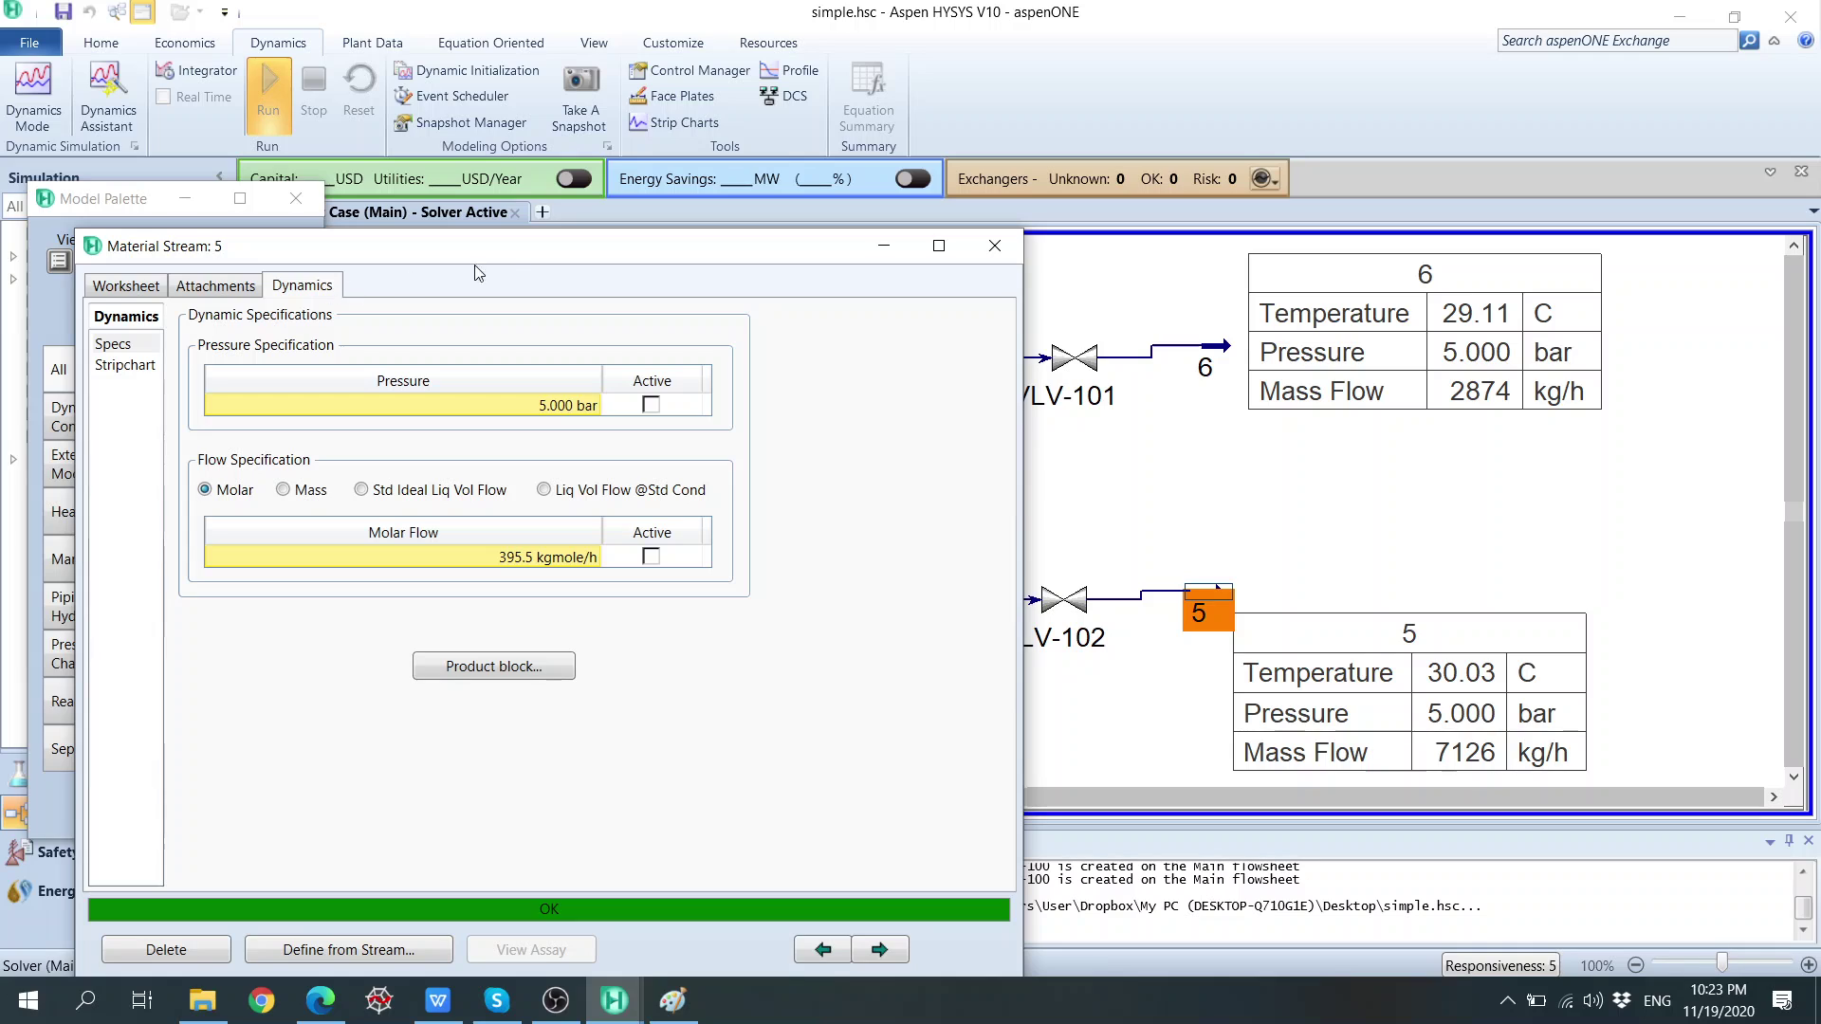
left_click_drag(479, 273, 844, 127)
left_click(1017, 260)
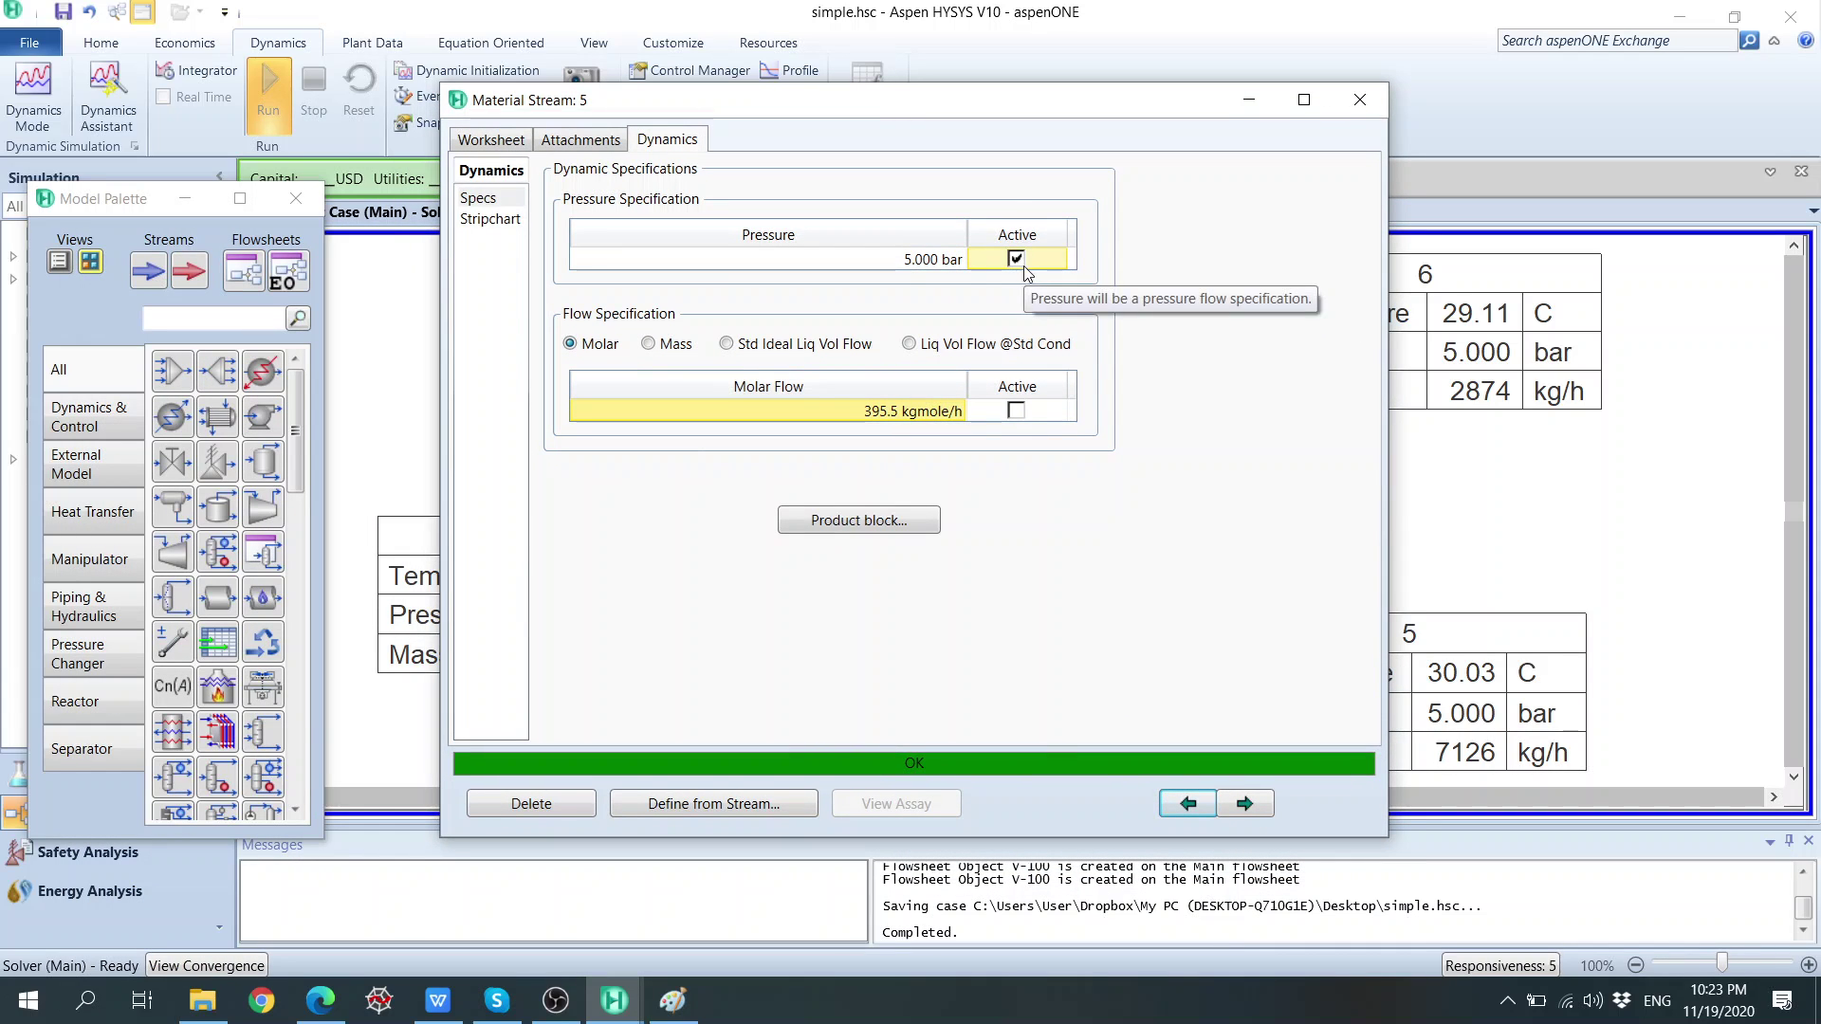
left_click(918, 266)
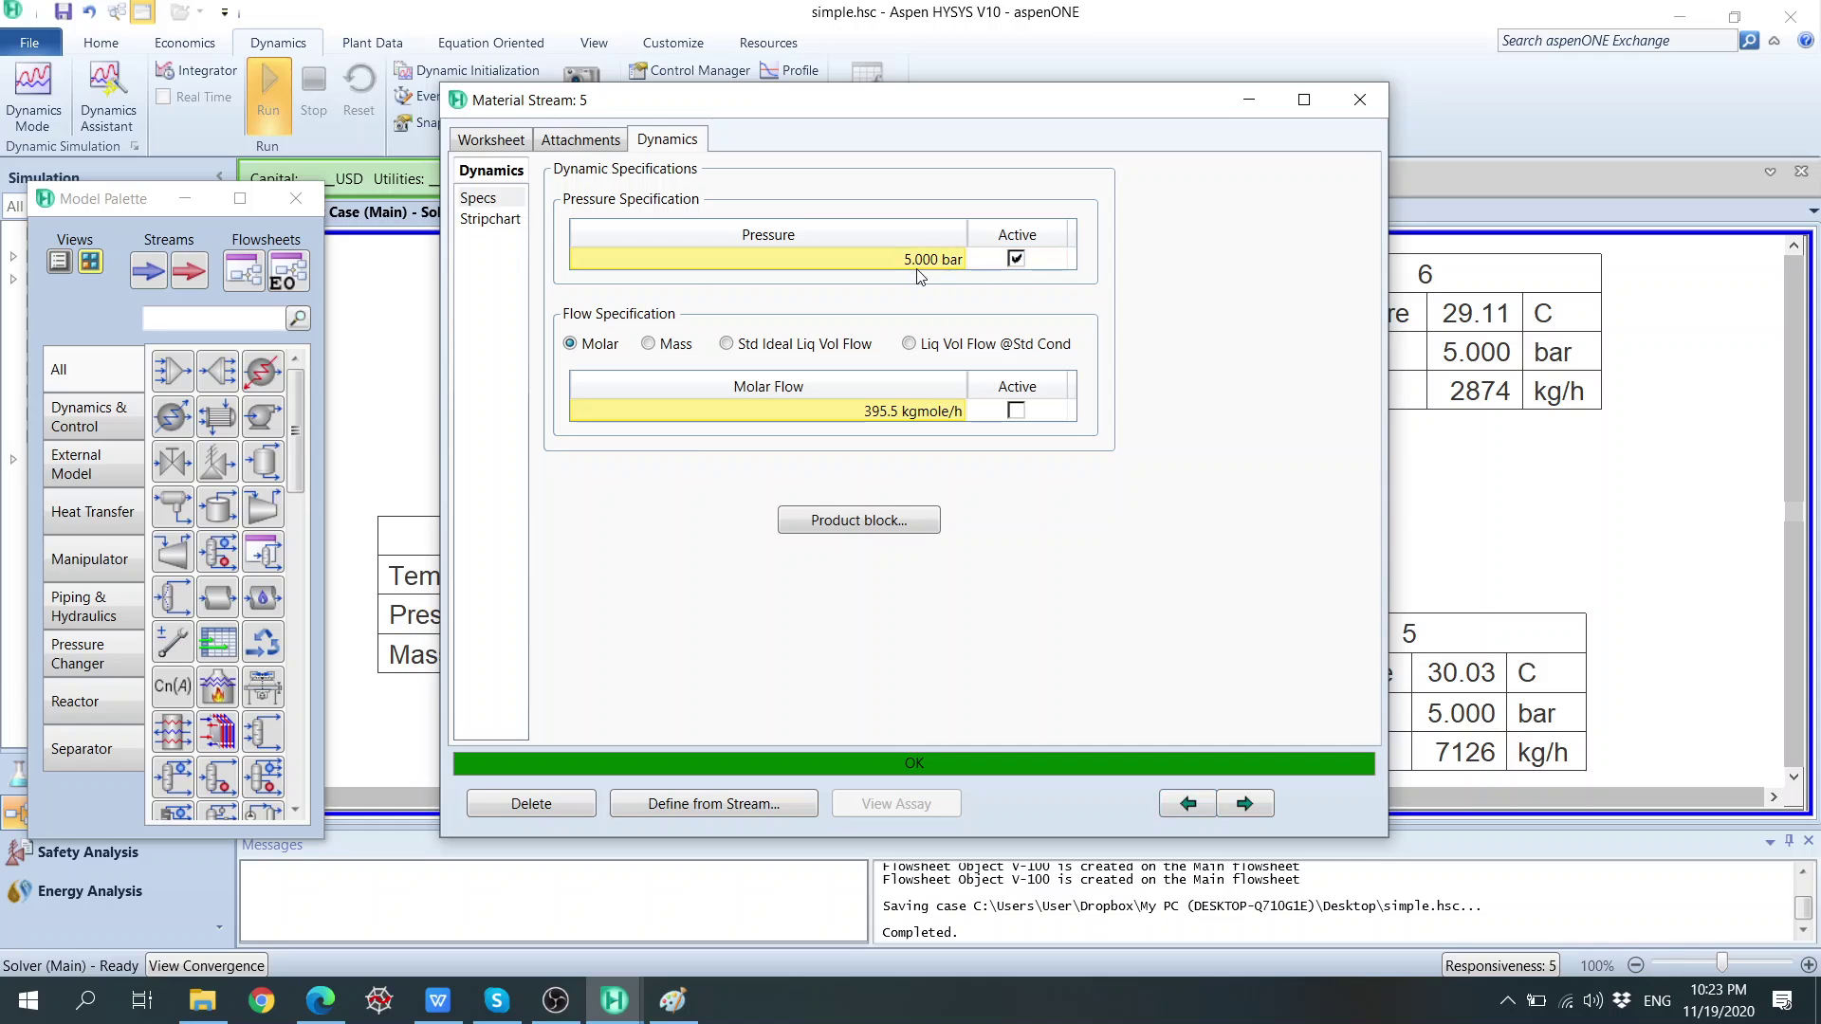
left_click(510, 139)
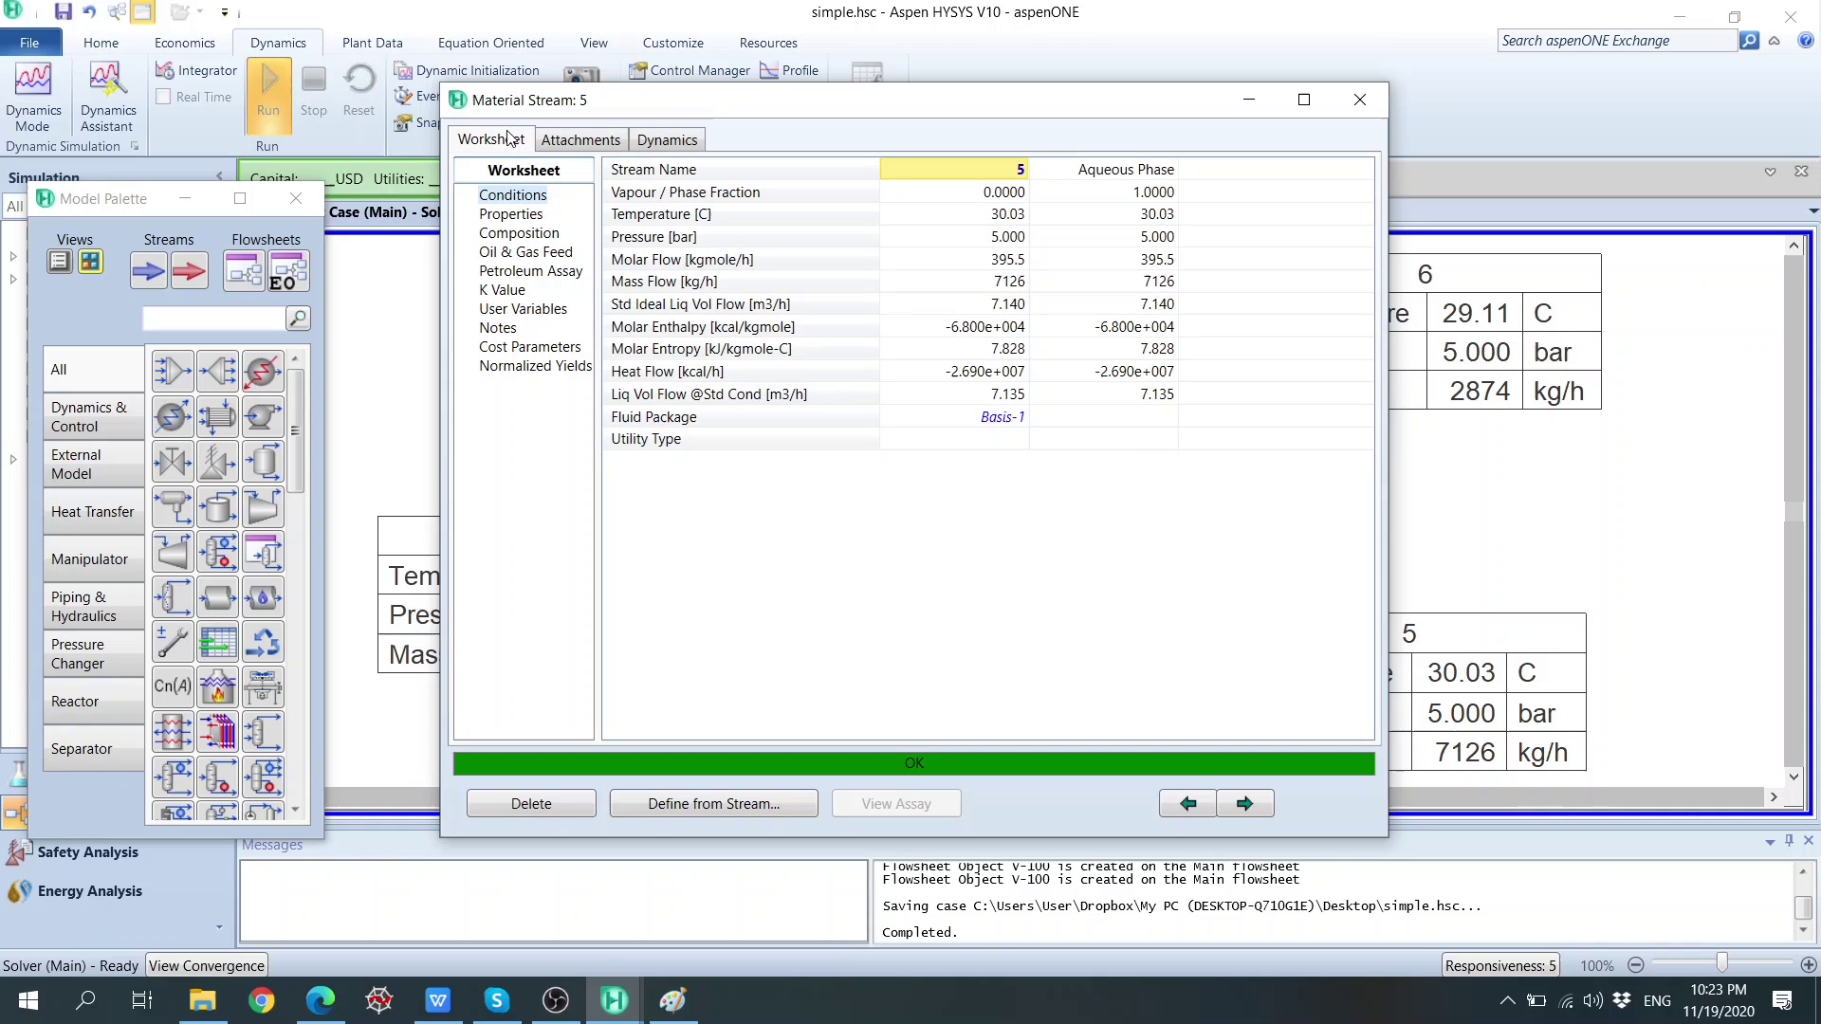
left_click(1359, 100)
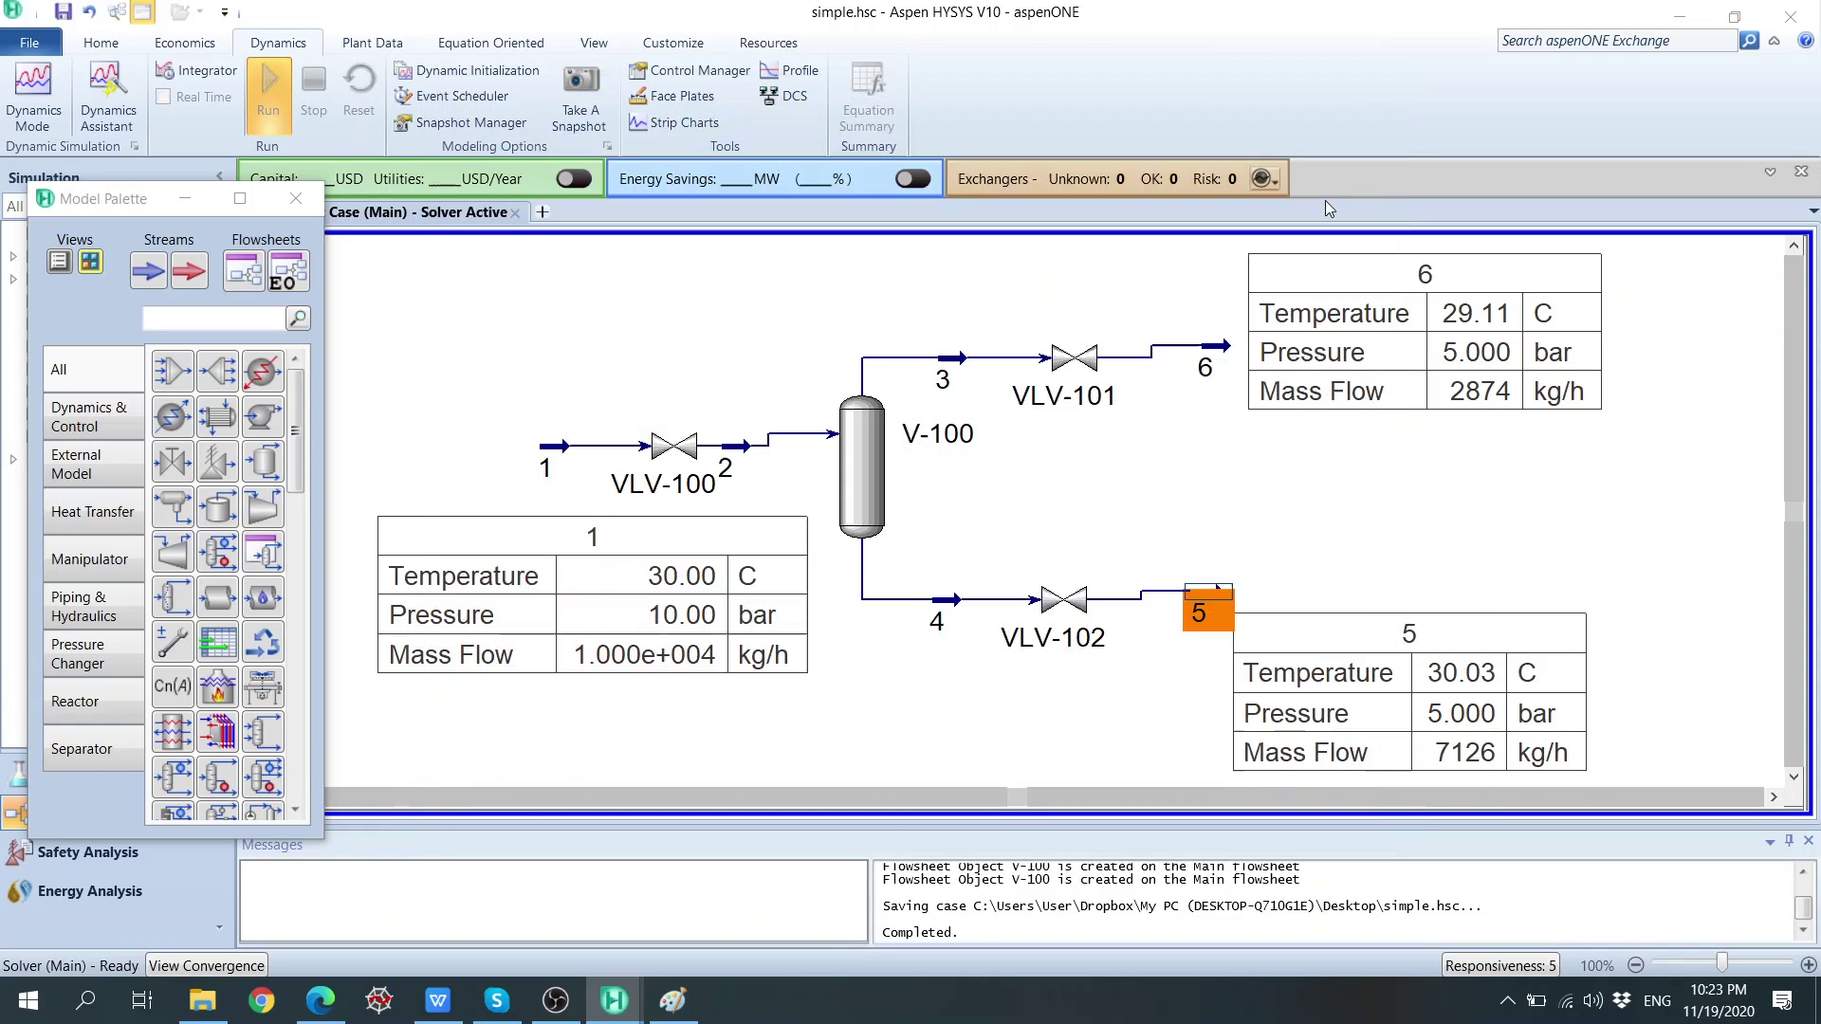
Open outlet stream 5's dynamic specifications and valve VLV-102's worksheet conditions side by side.
double_click(1206, 607)
left_click_drag(787, 298, 582, 188)
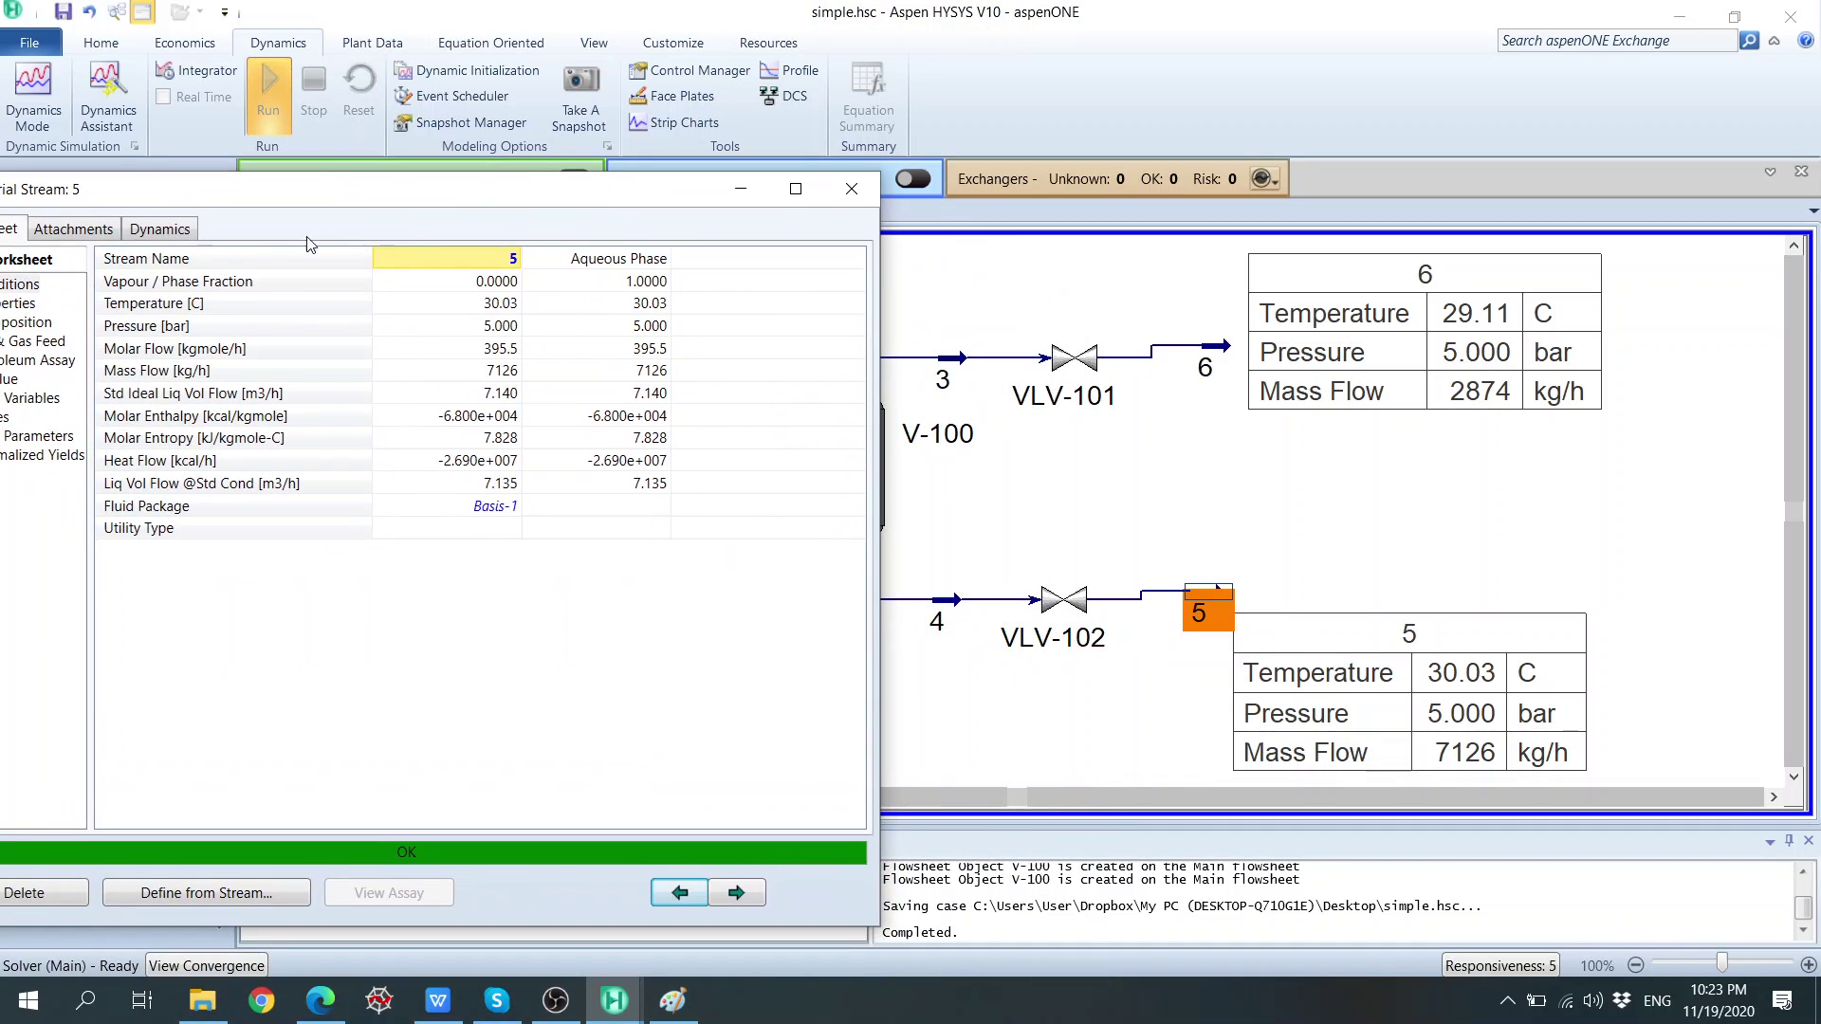
left_click(189, 232)
double_click(1070, 607)
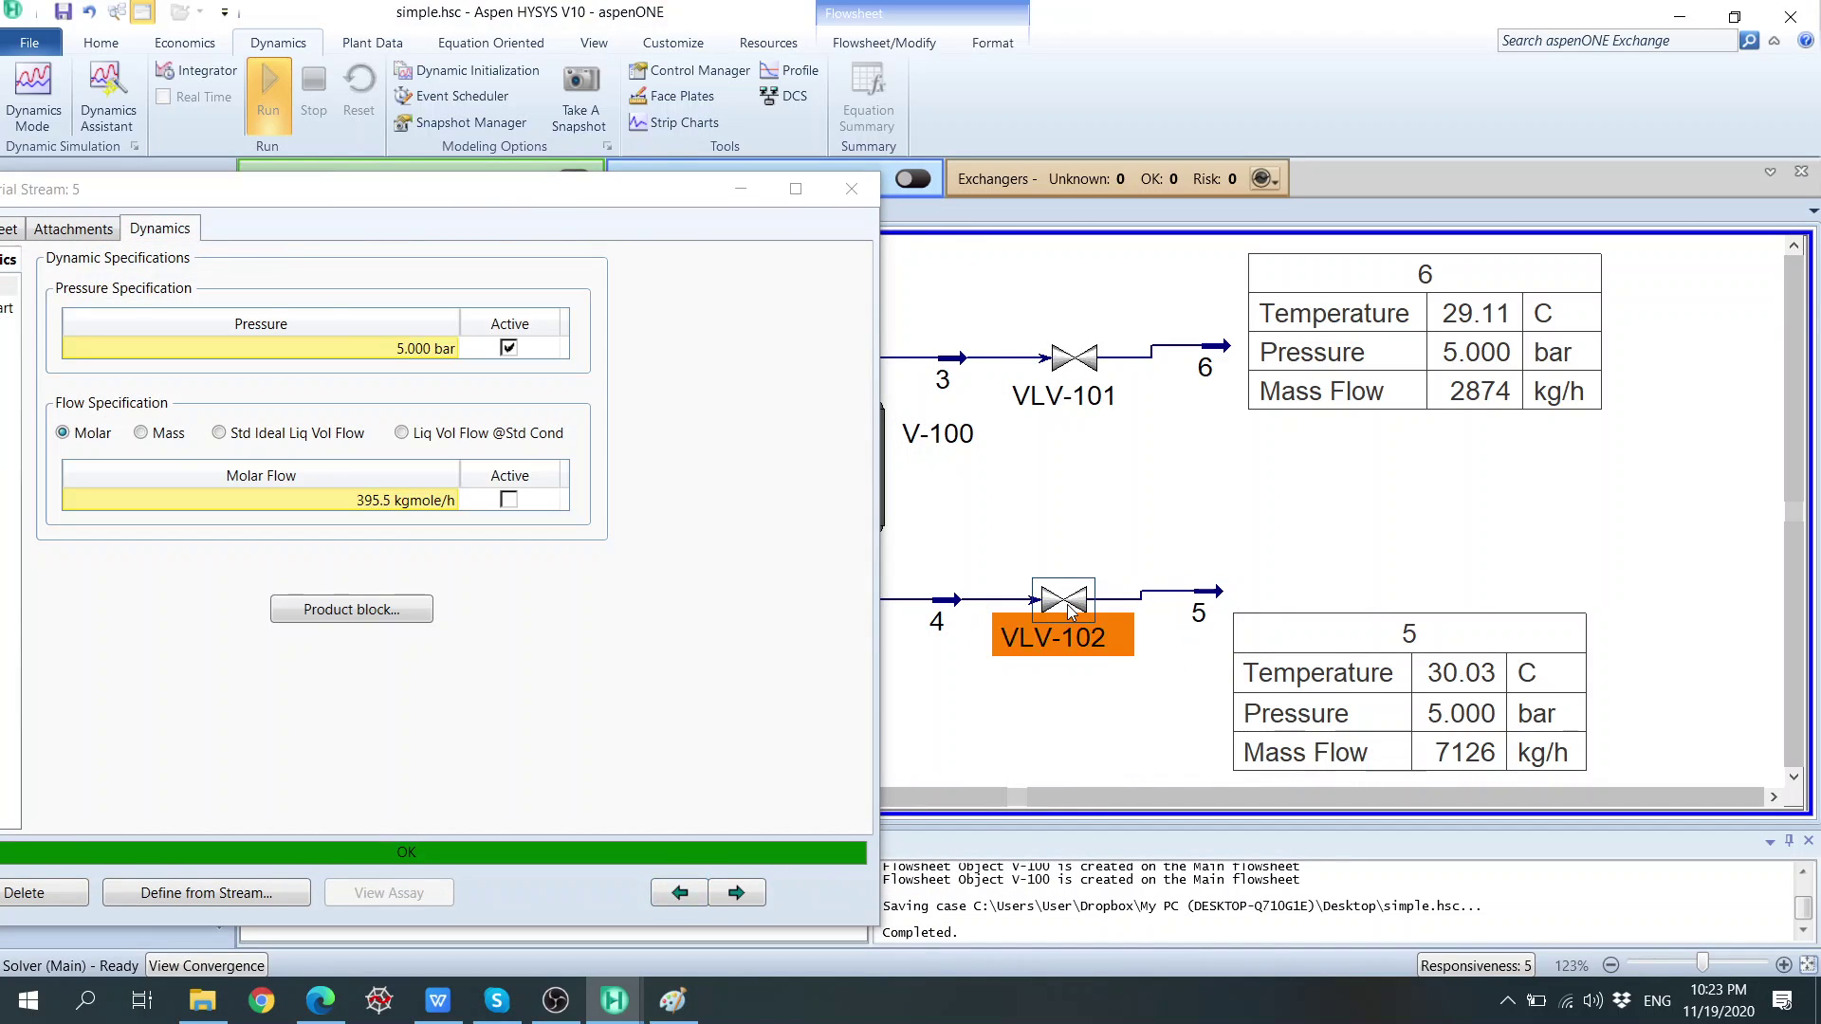
left_click_drag(673, 347, 1285, 135)
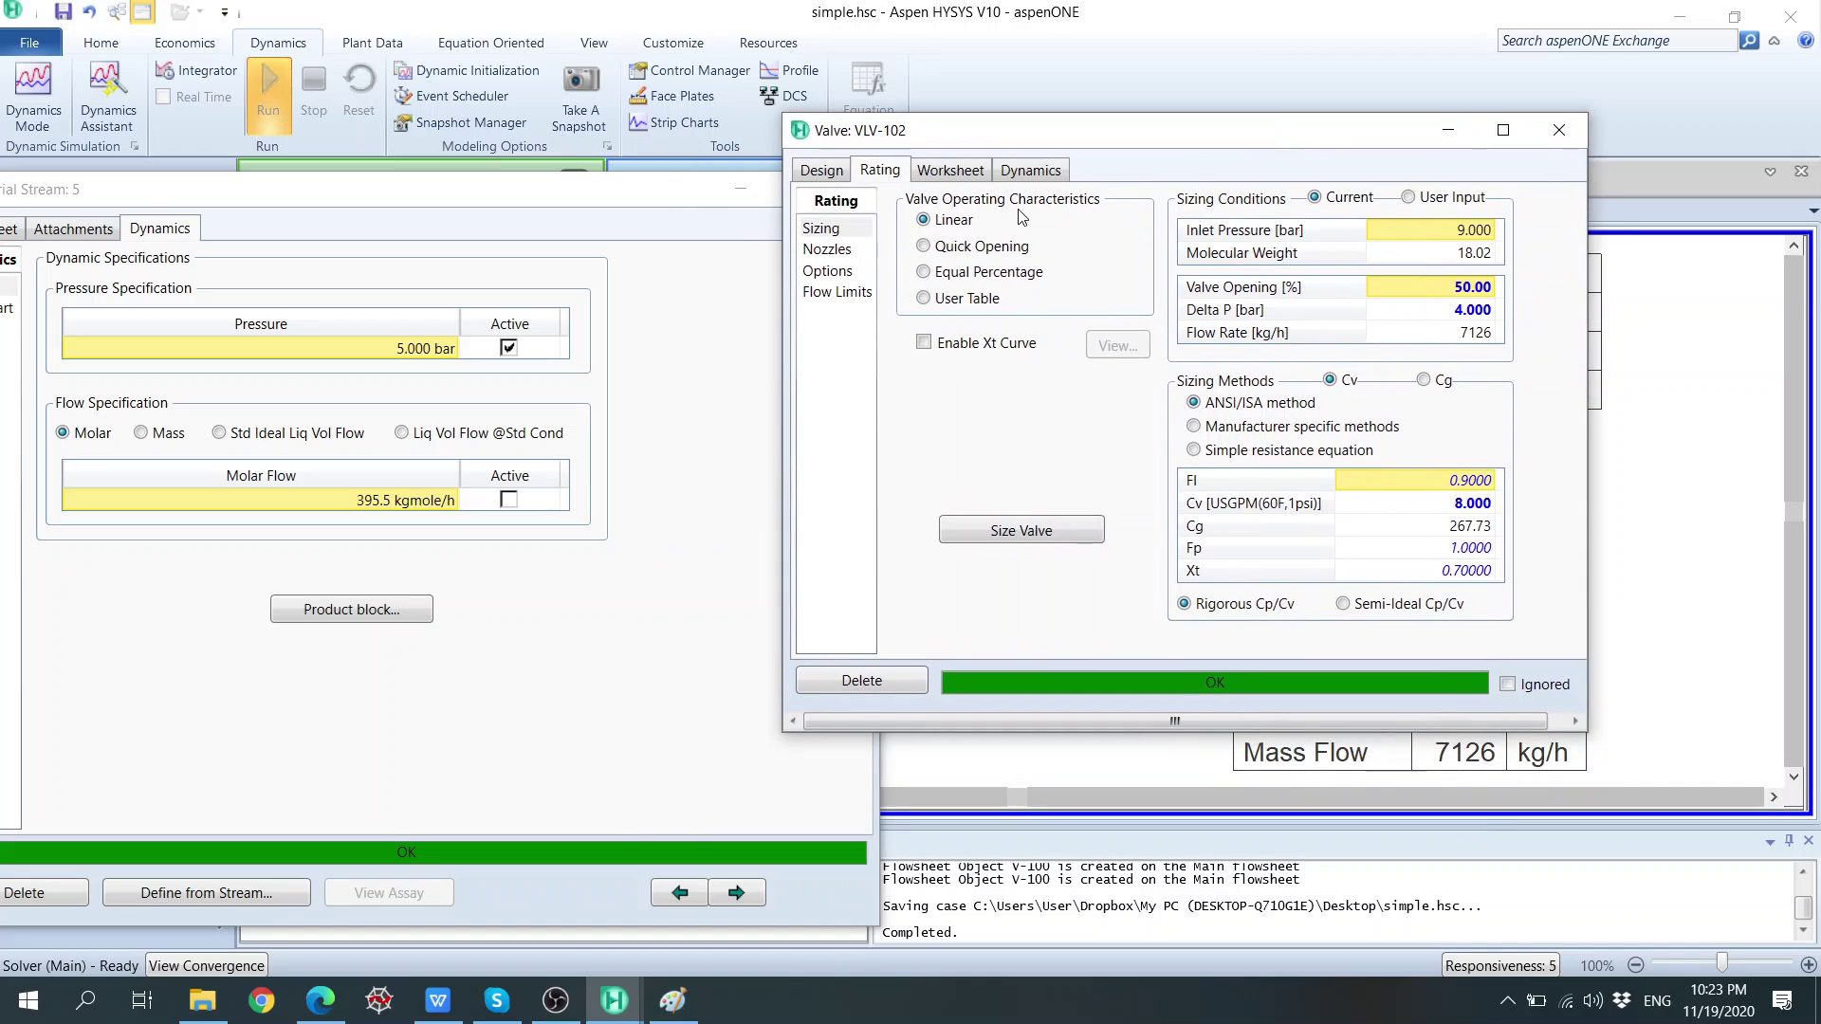
left_click(934, 172)
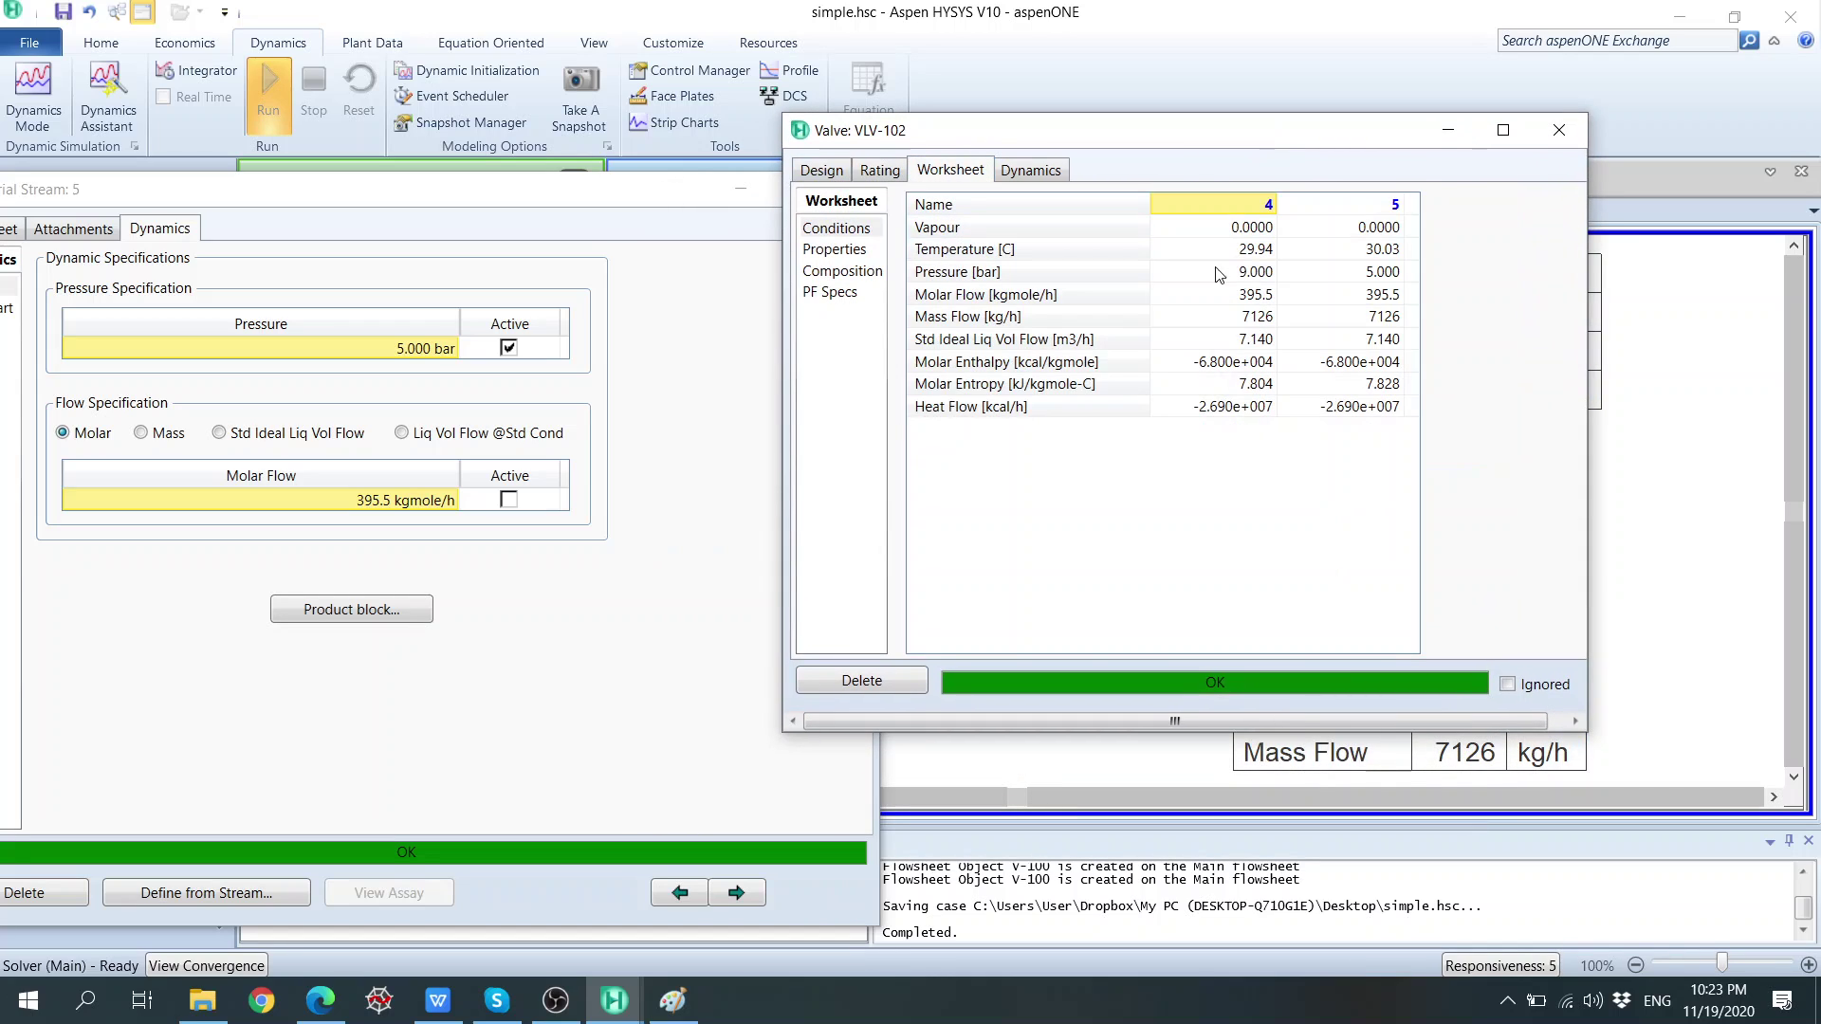
Clear the Delta P specification in the design parameters of valve VLV-102.
left_click(821, 170)
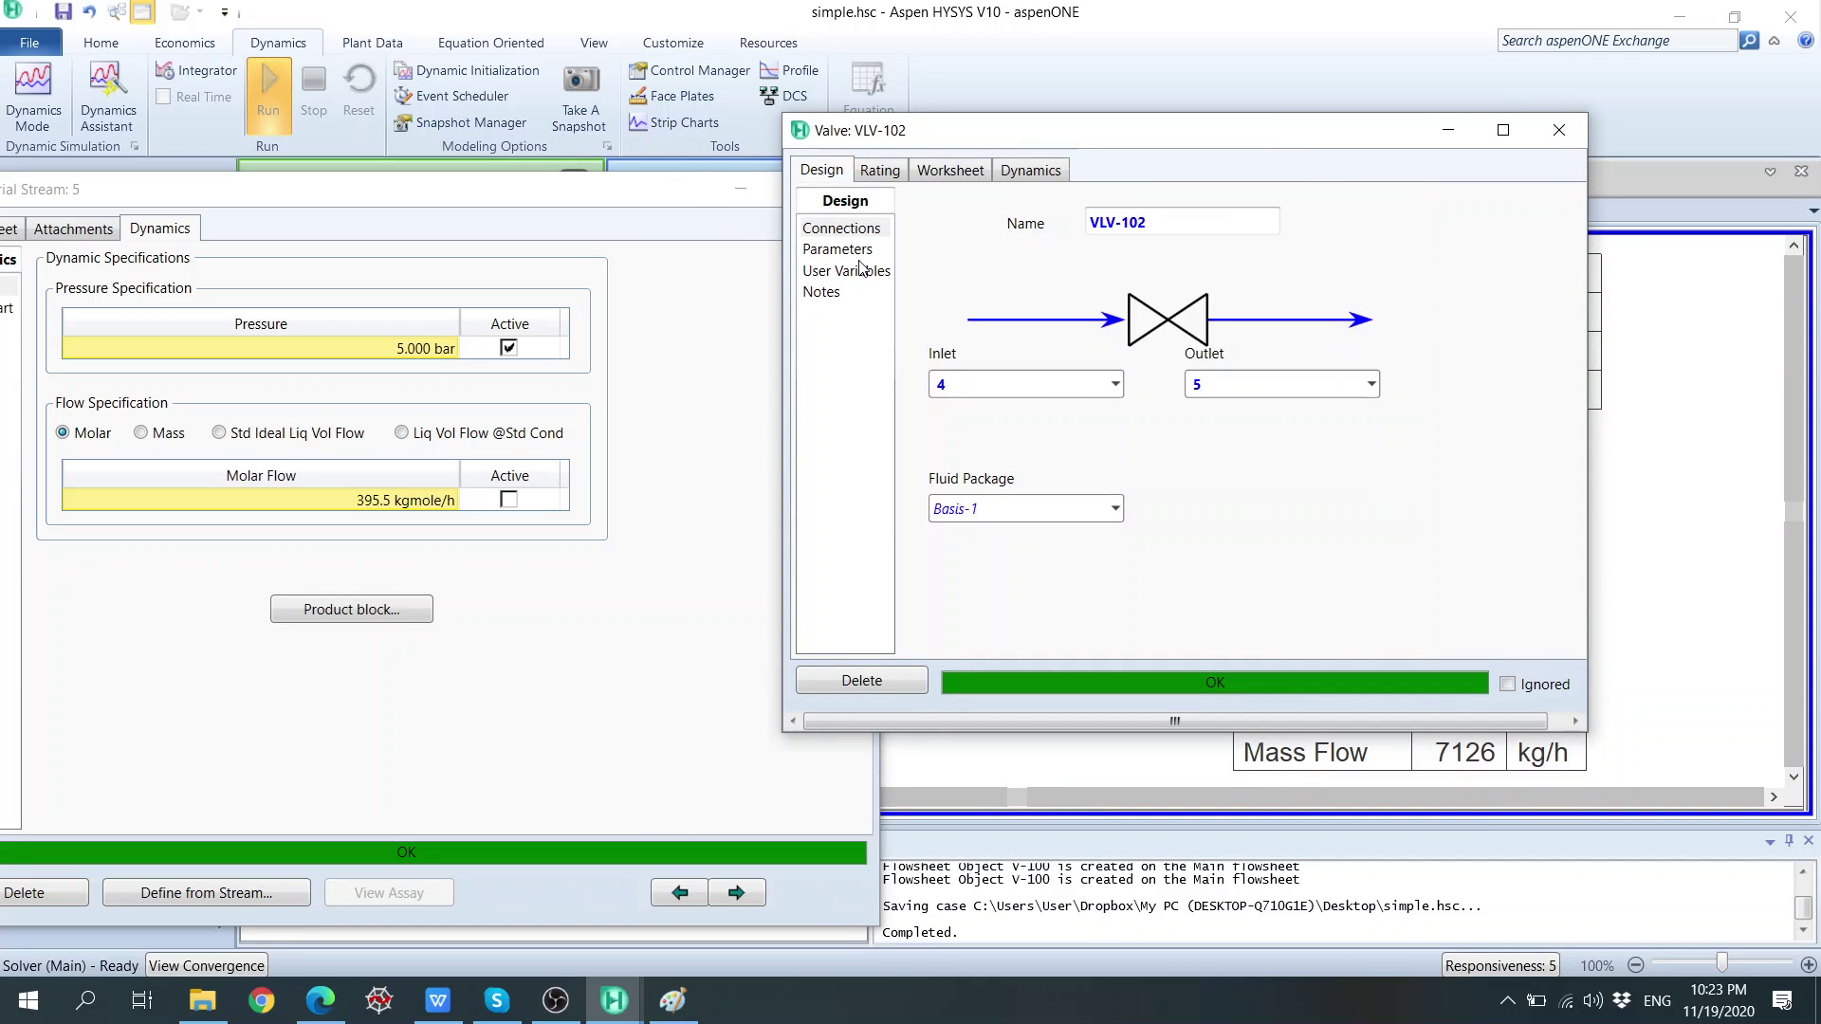
left_click(838, 249)
left_click(1191, 245)
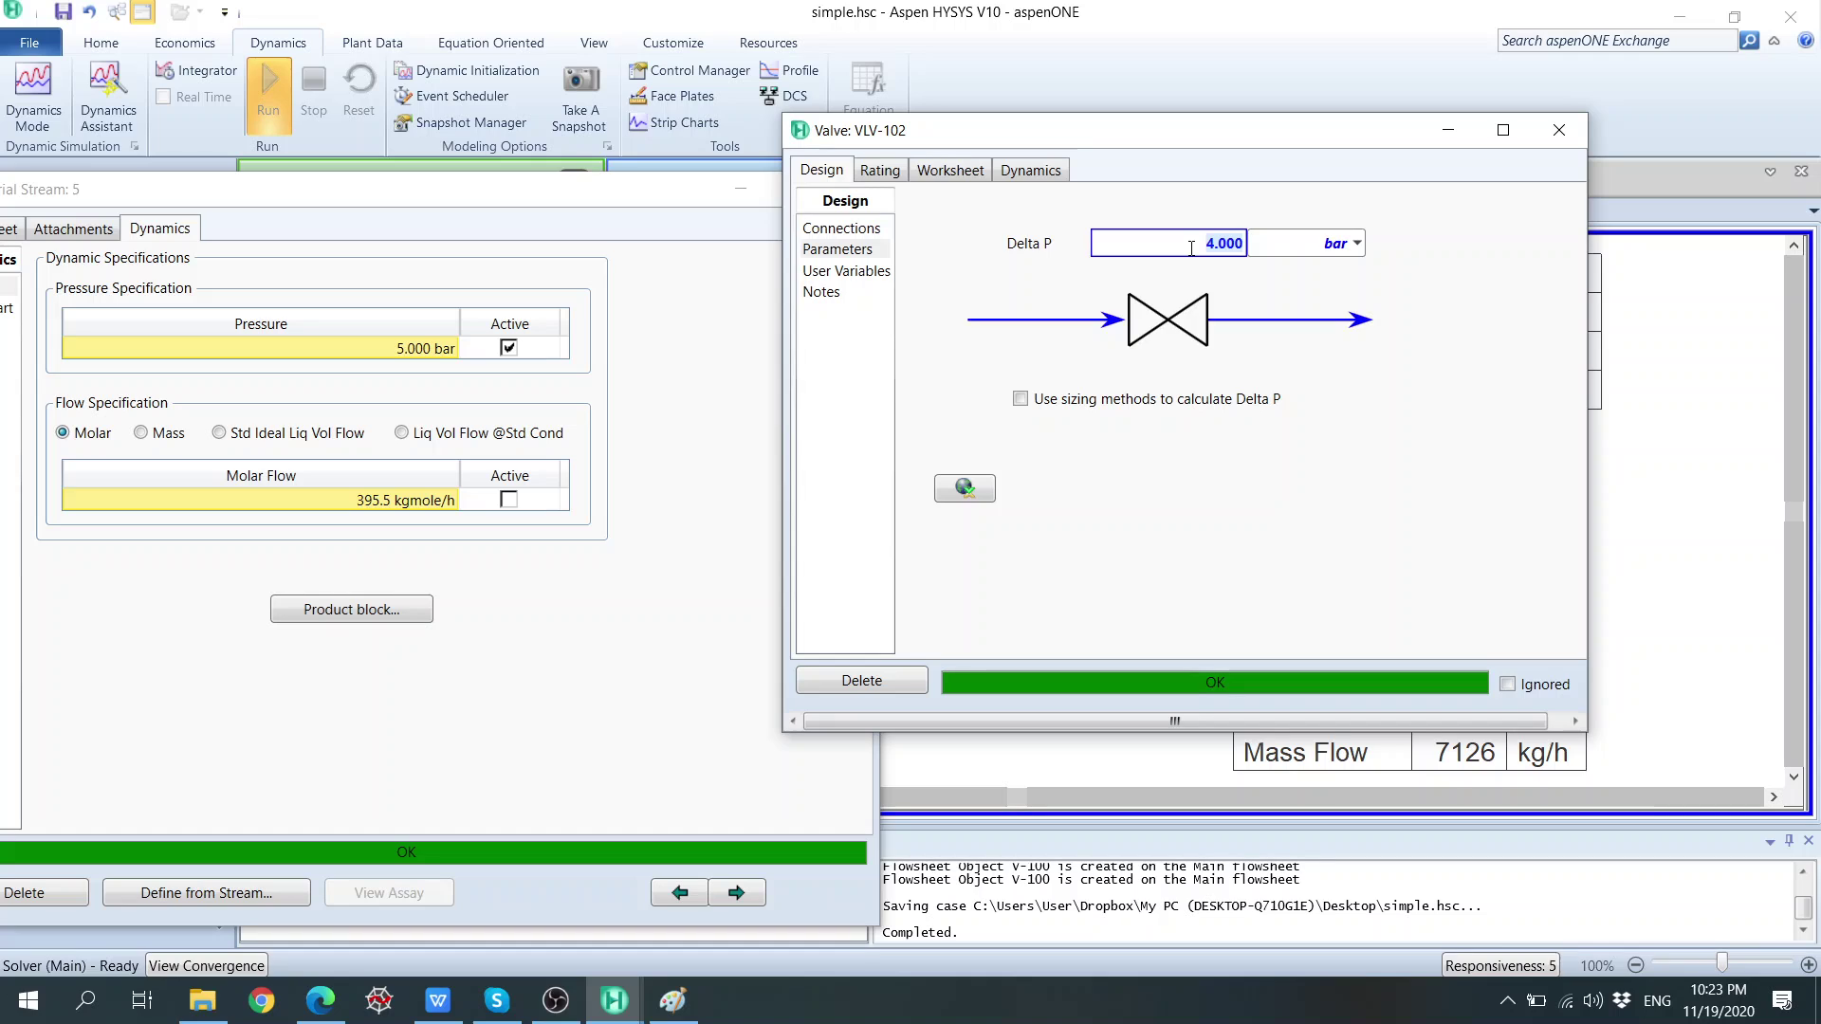
key("BackSpace")
key("Return")
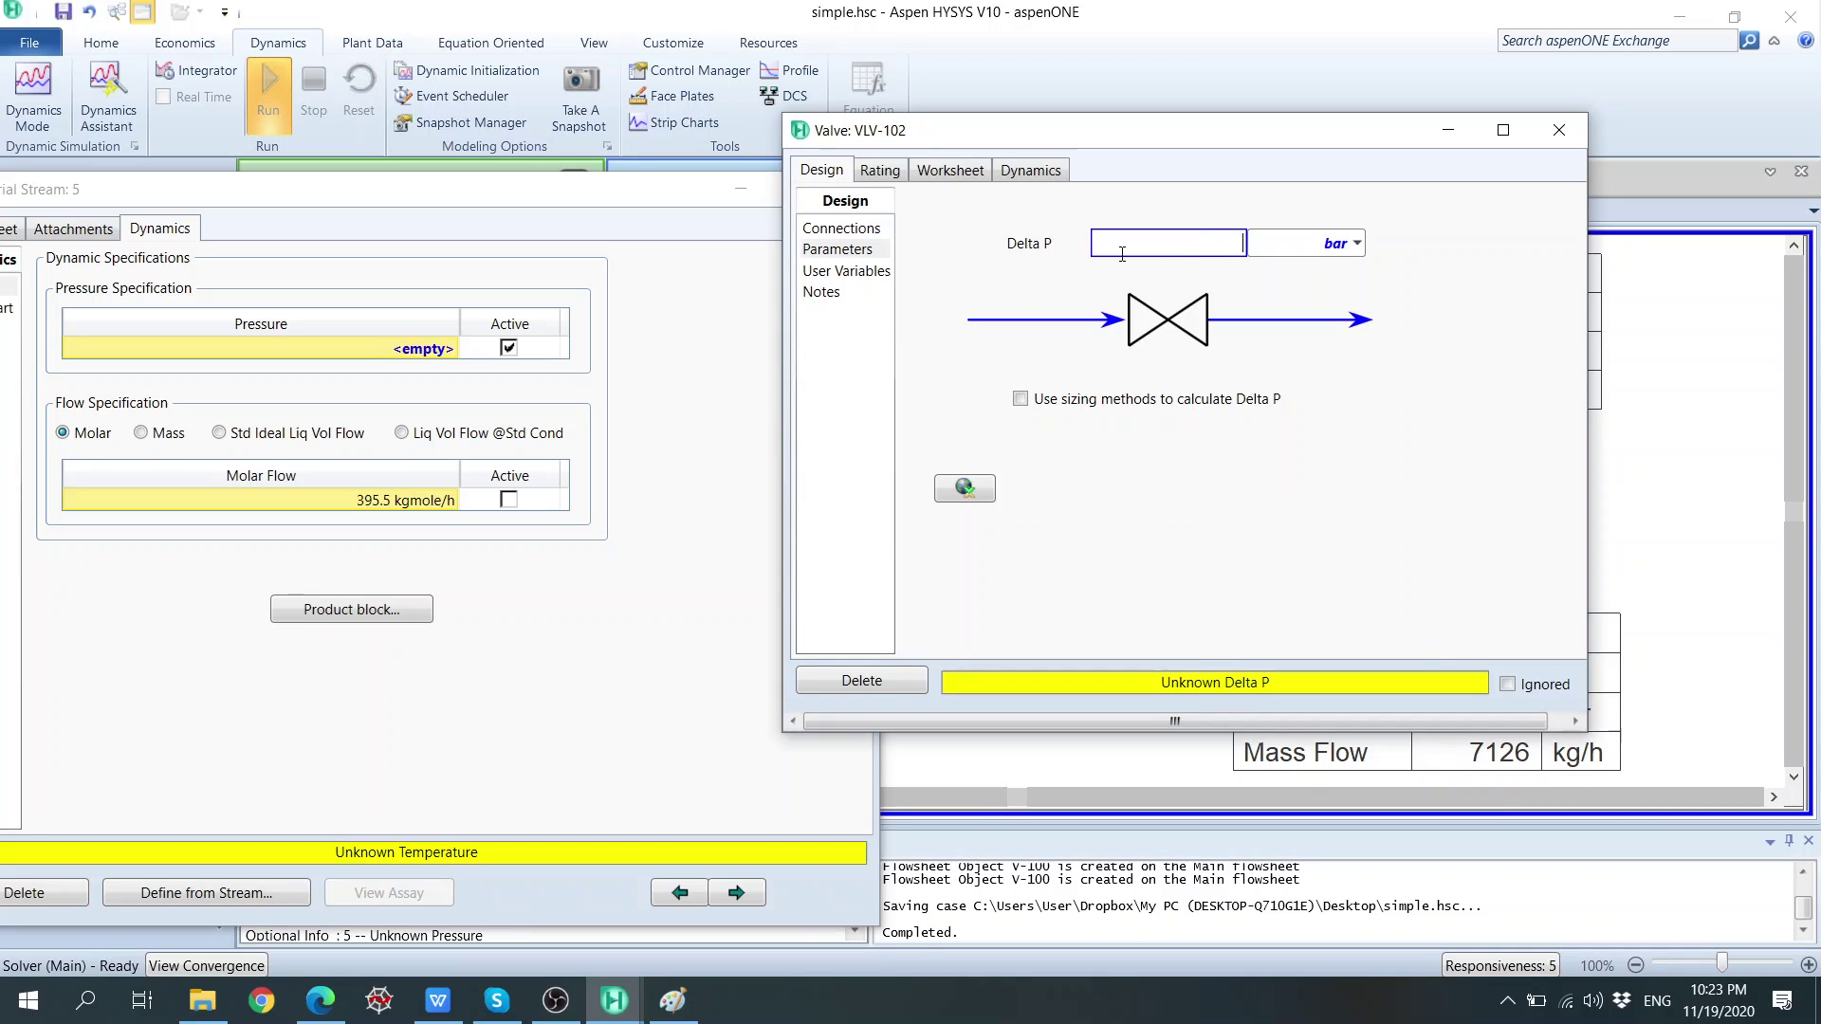
Set outlet stream 5's dynamic pressure specification to 5 bar with the VLV-102 worksheet conditions in view, and close both windows.
left_click(951, 171)
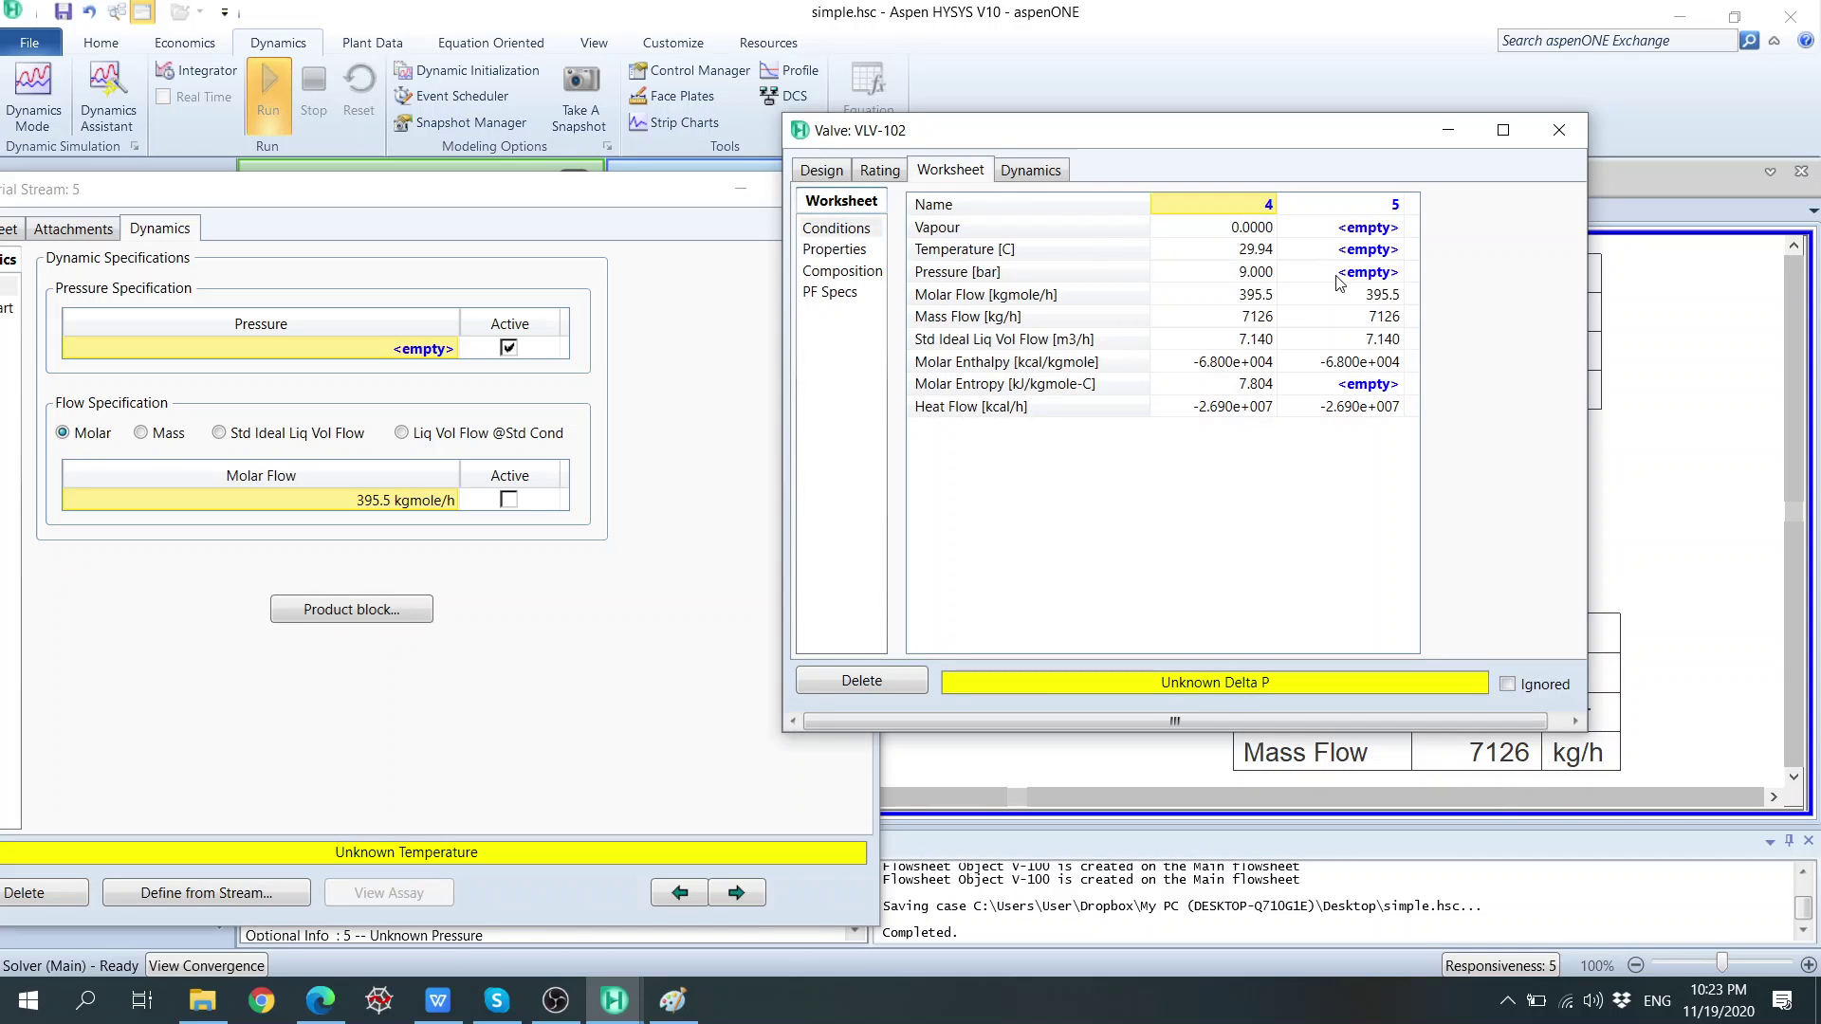
left_click(1340, 274)
left_click(427, 365)
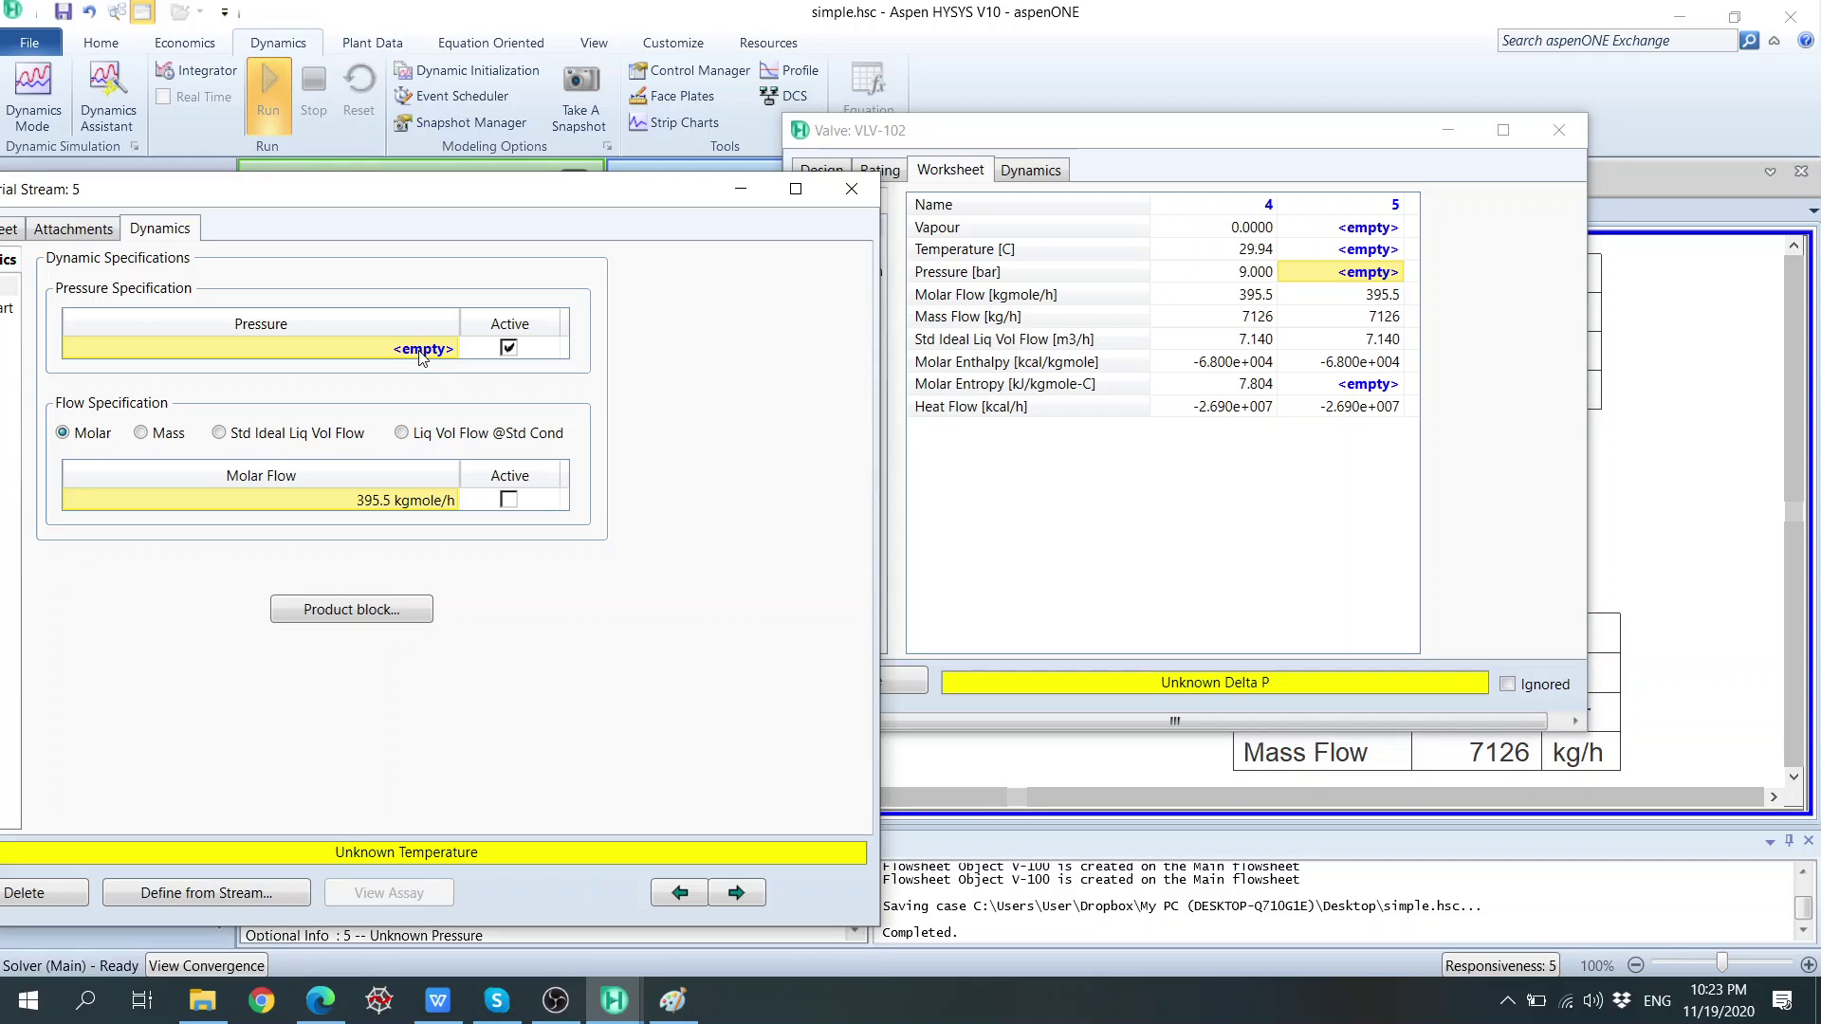
type("5")
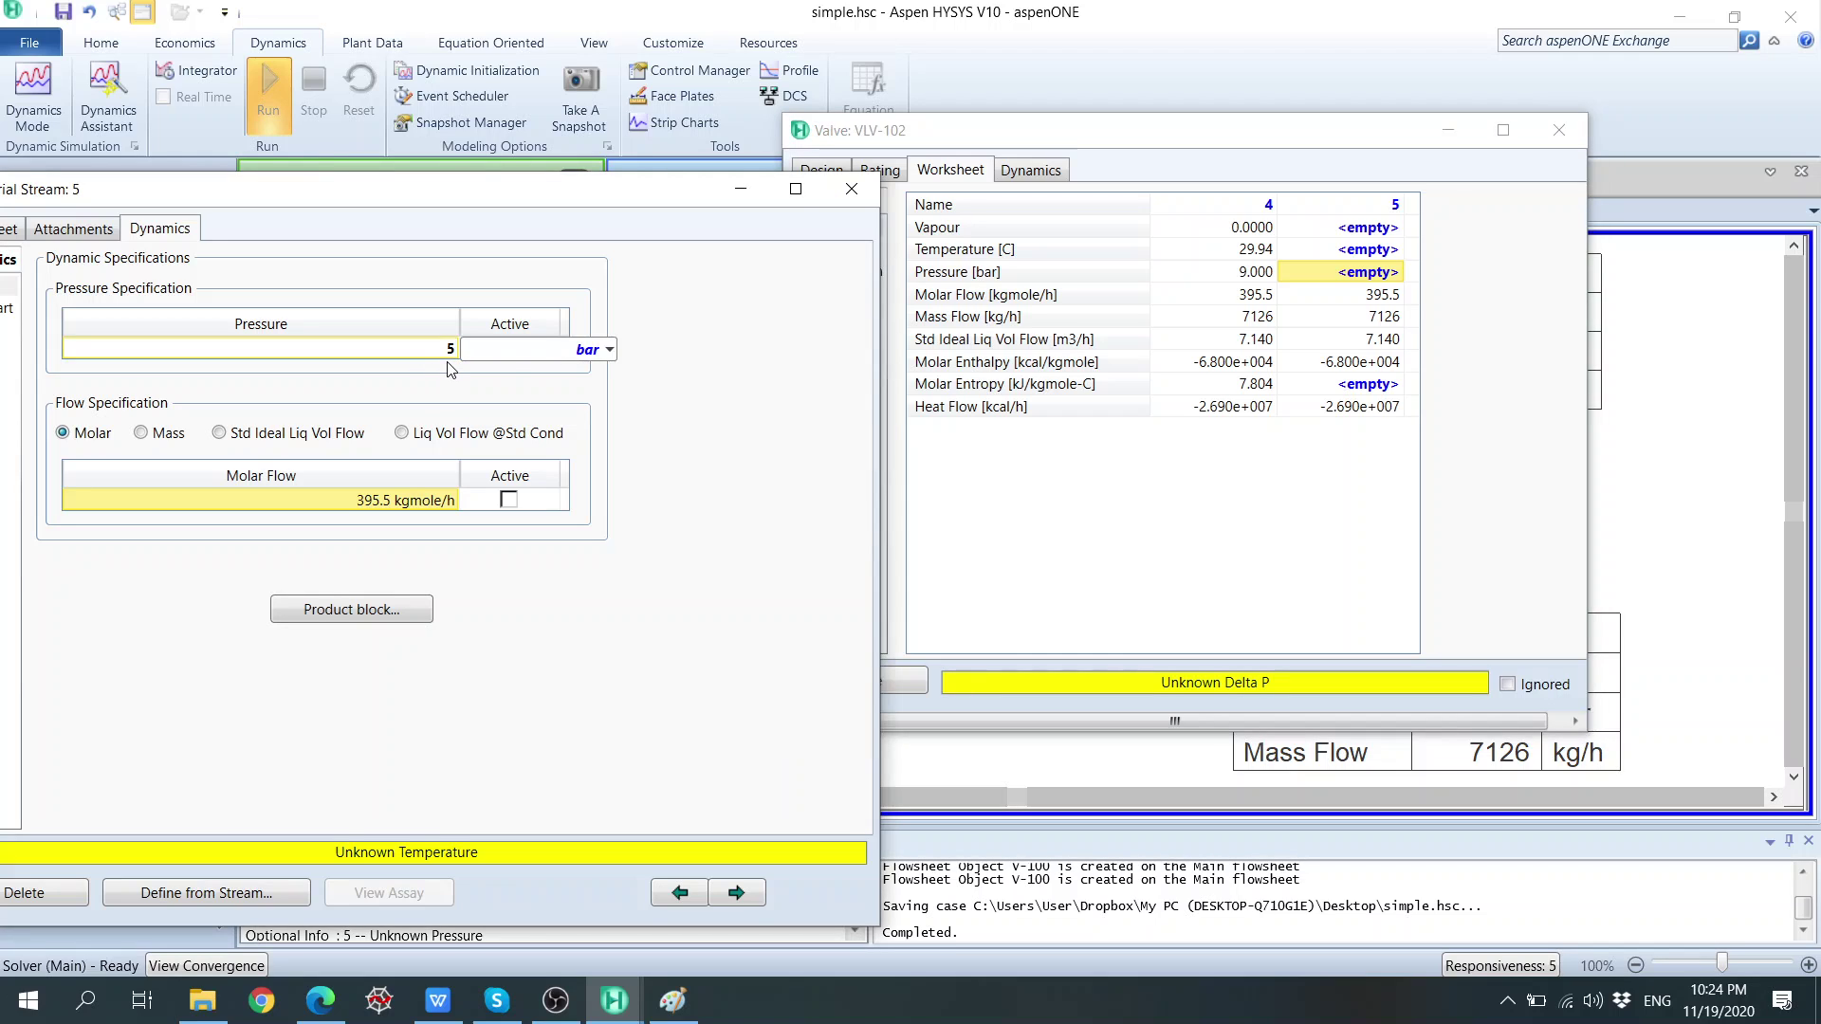
key("Return")
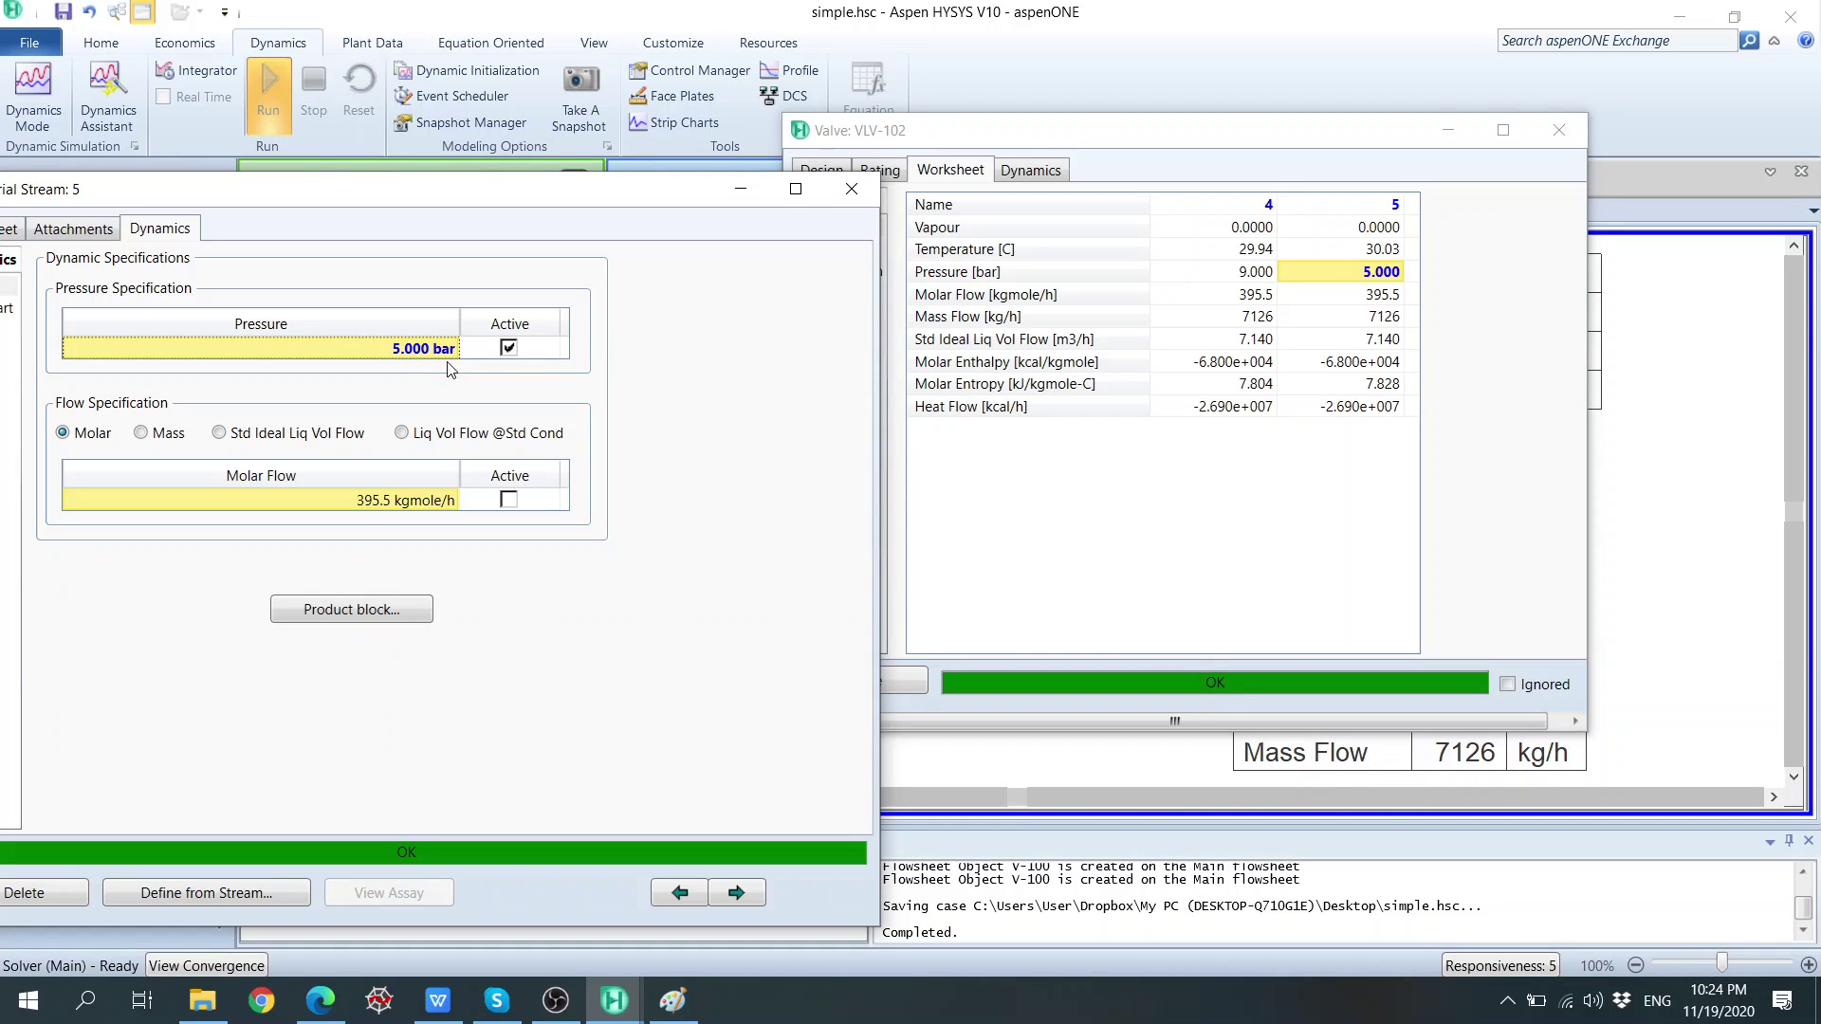
left_click(1558, 130)
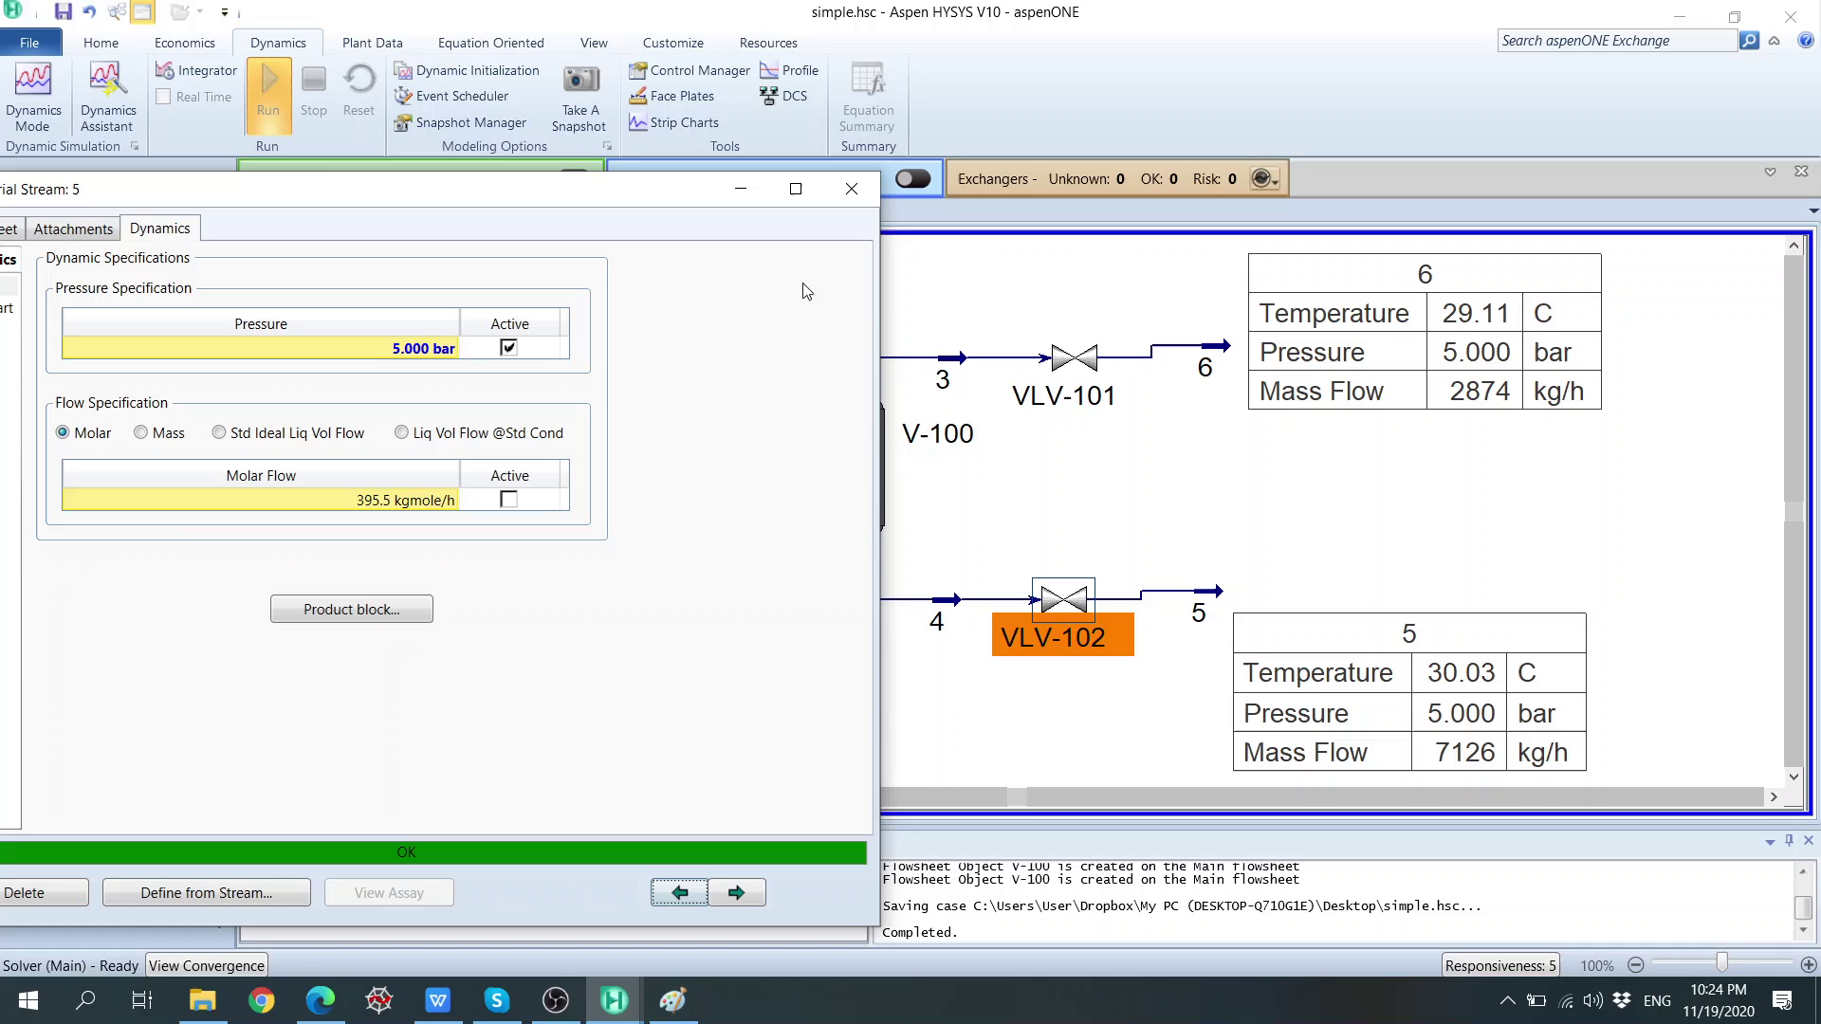
left_click(851, 189)
left_click(1077, 466)
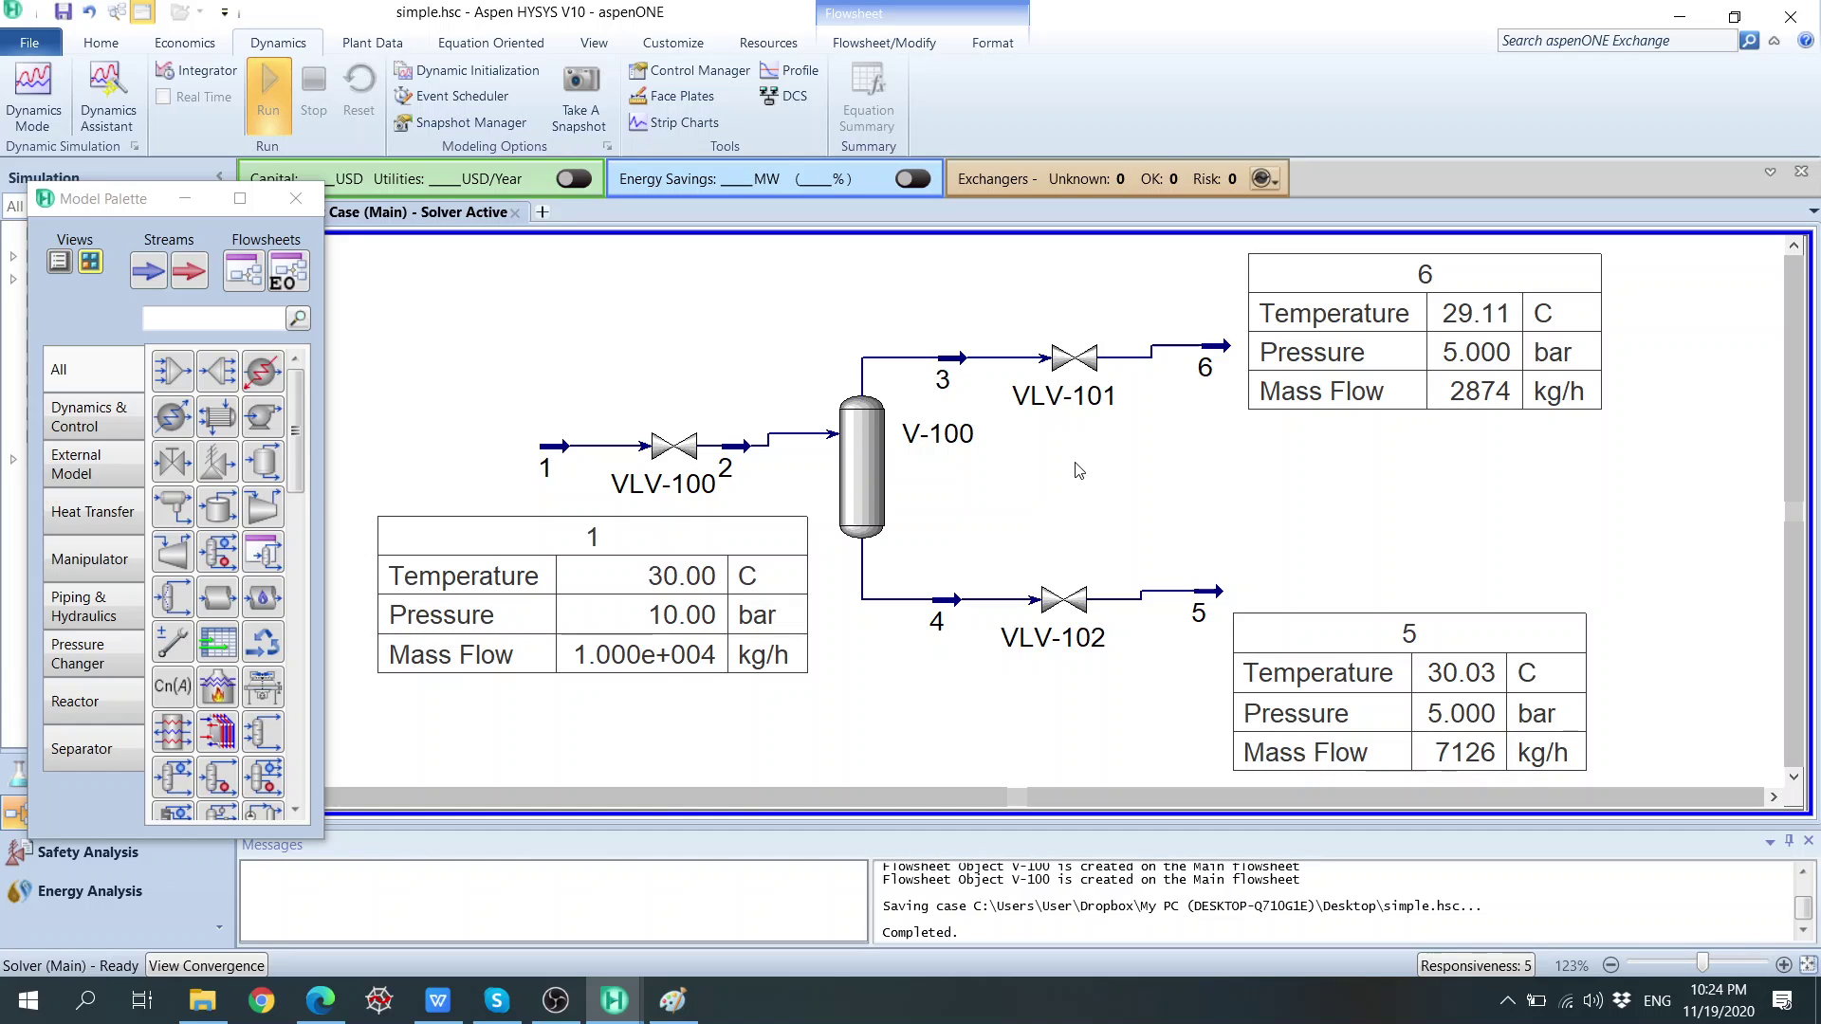
Open valve VLV-101 and examine its sizing data in the rating section.
double_click(1081, 370)
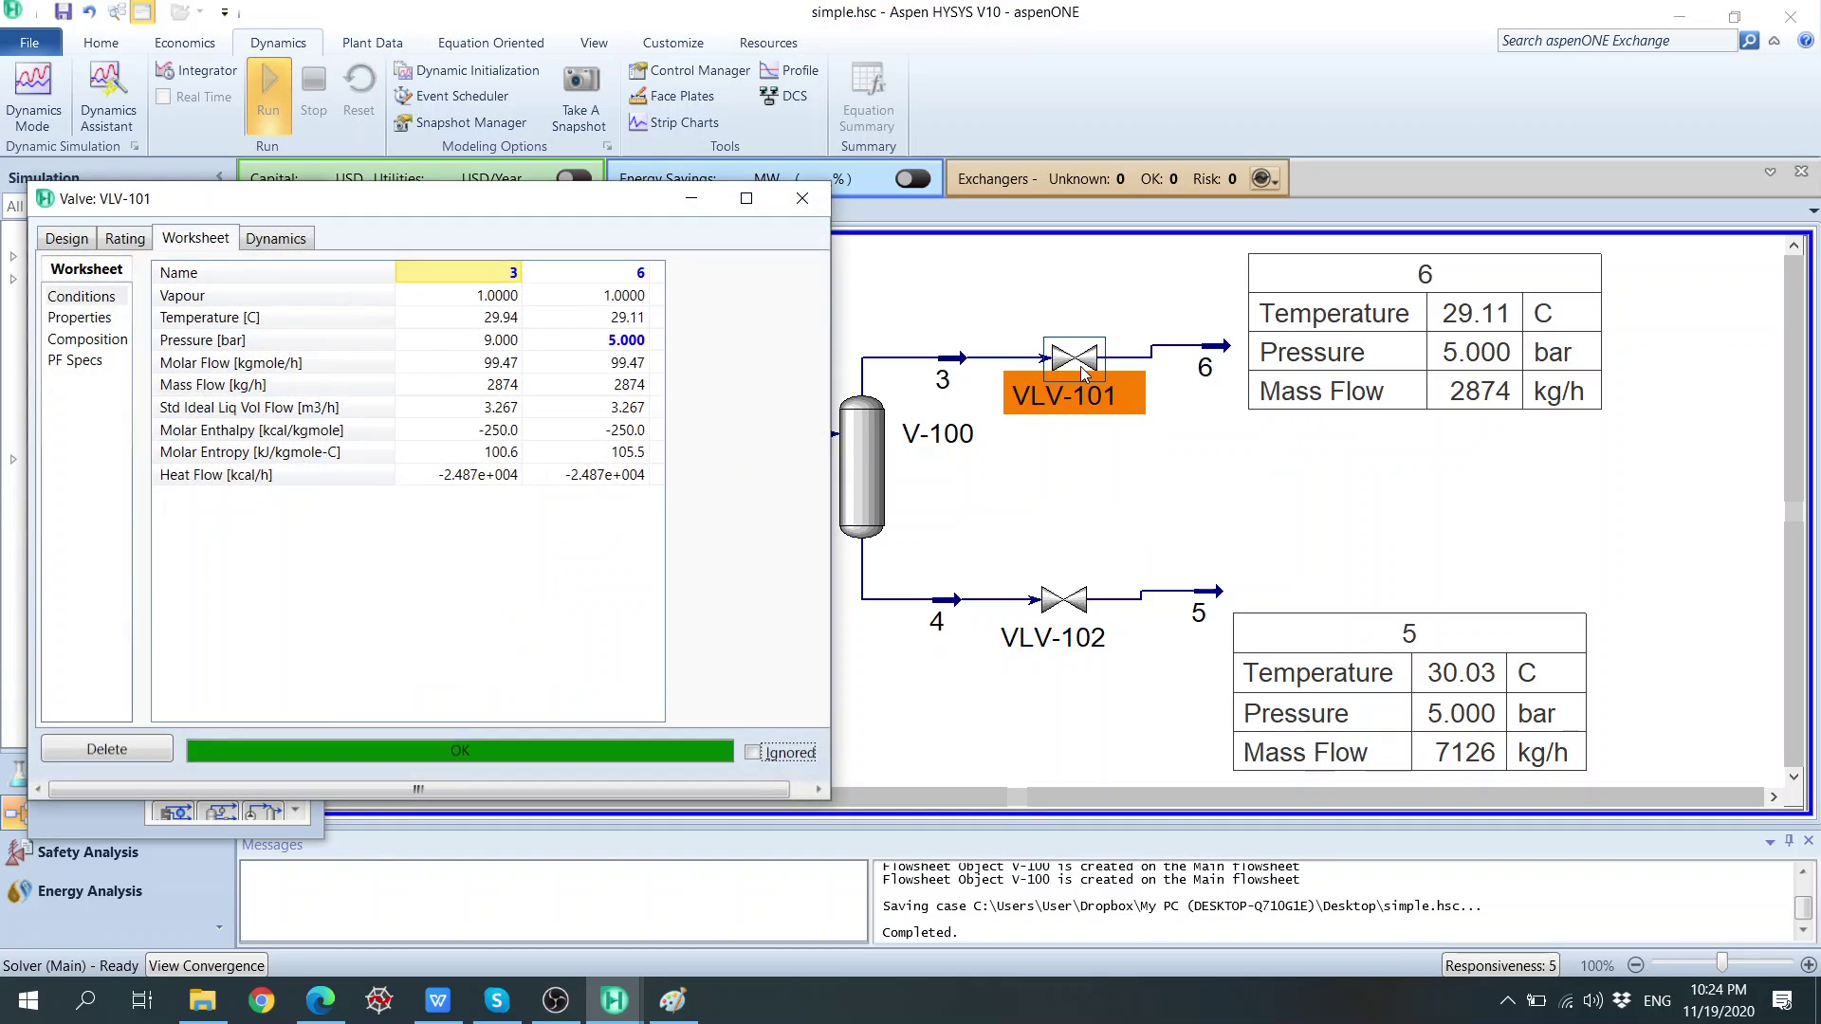
left_click(124, 241)
left_click(79, 243)
left_click(111, 242)
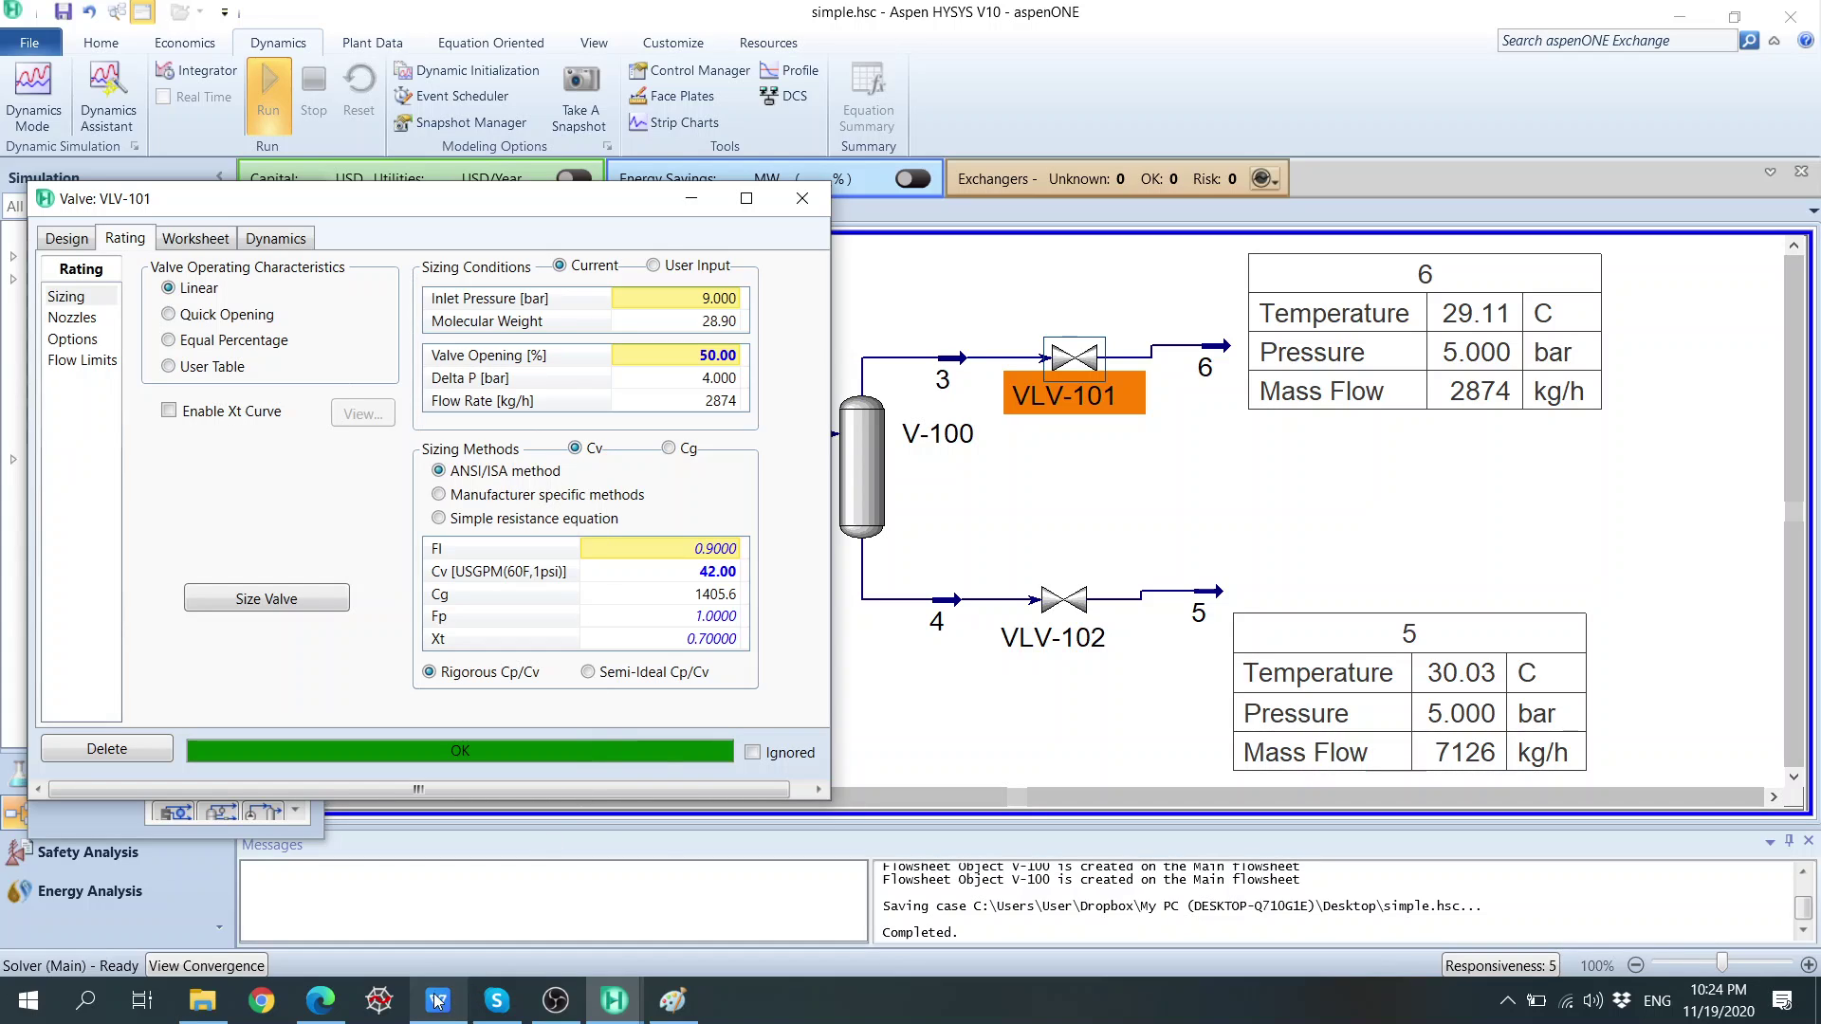
Switch to Microsoft Edge, search the web for "valve flow coefficient", and open the Wikipedia article on flow coefficient.
left_click(320, 1000)
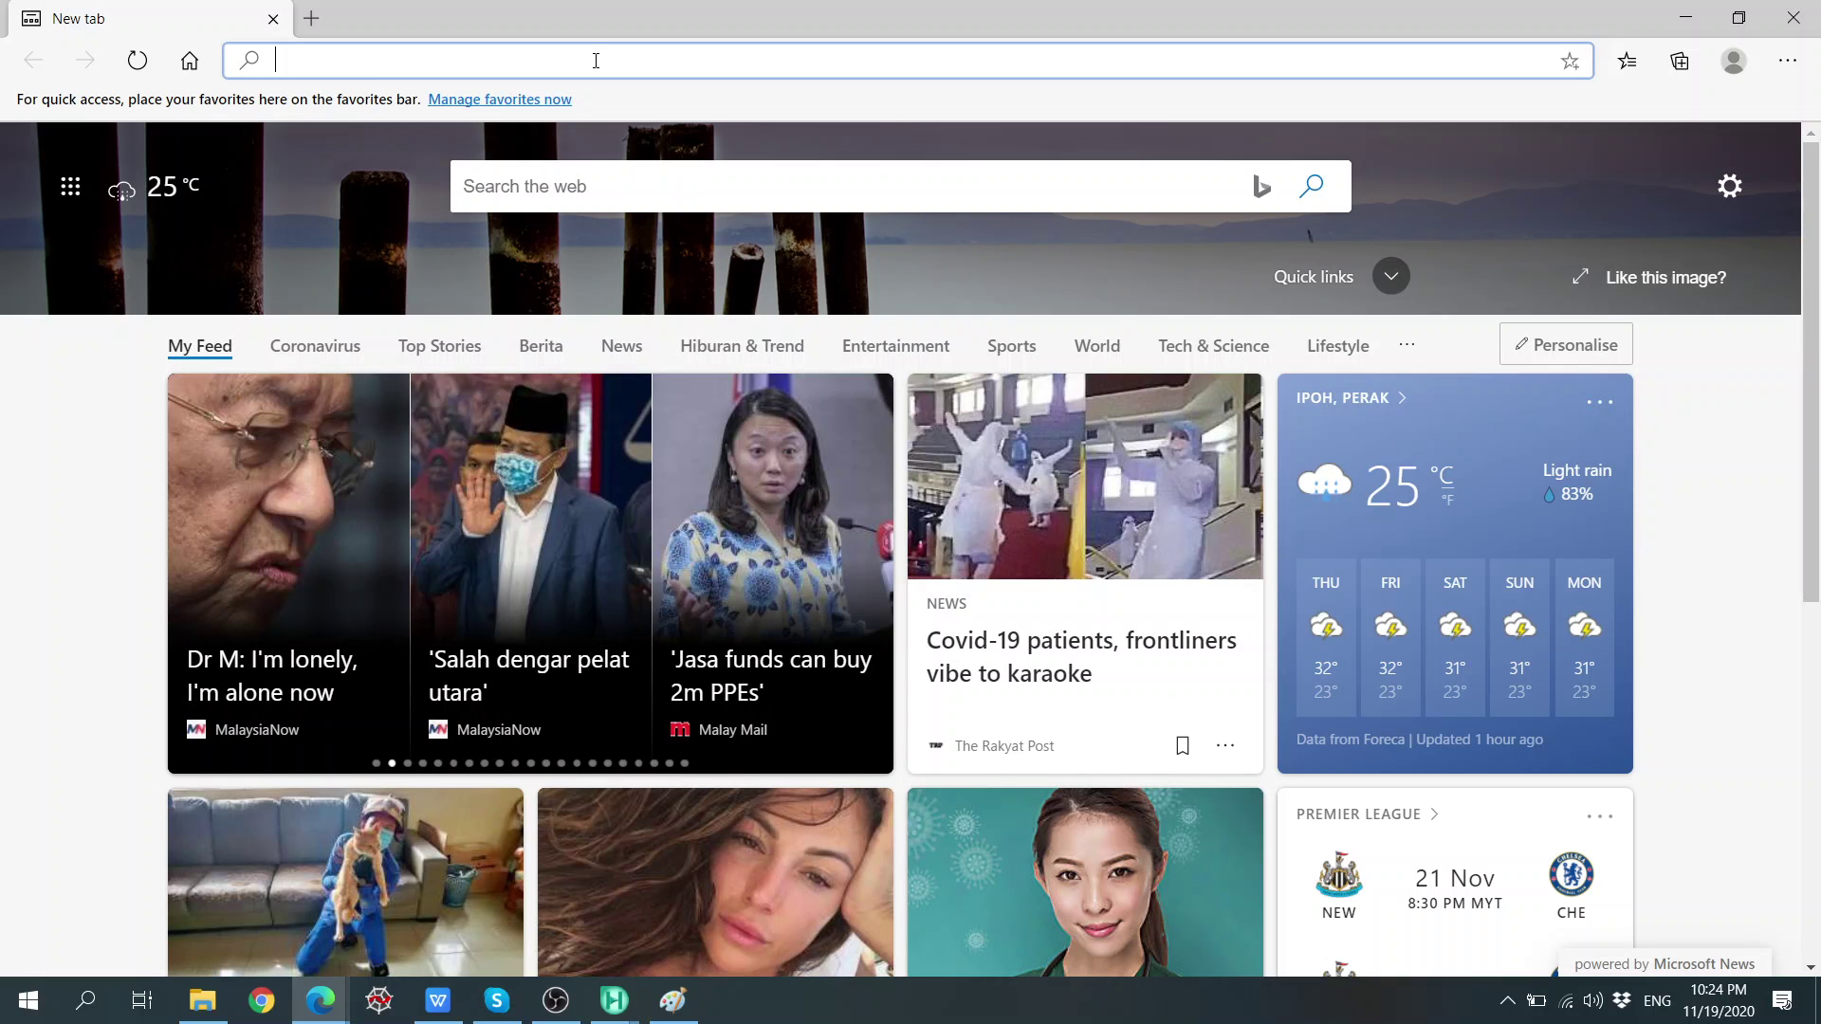
type("f")
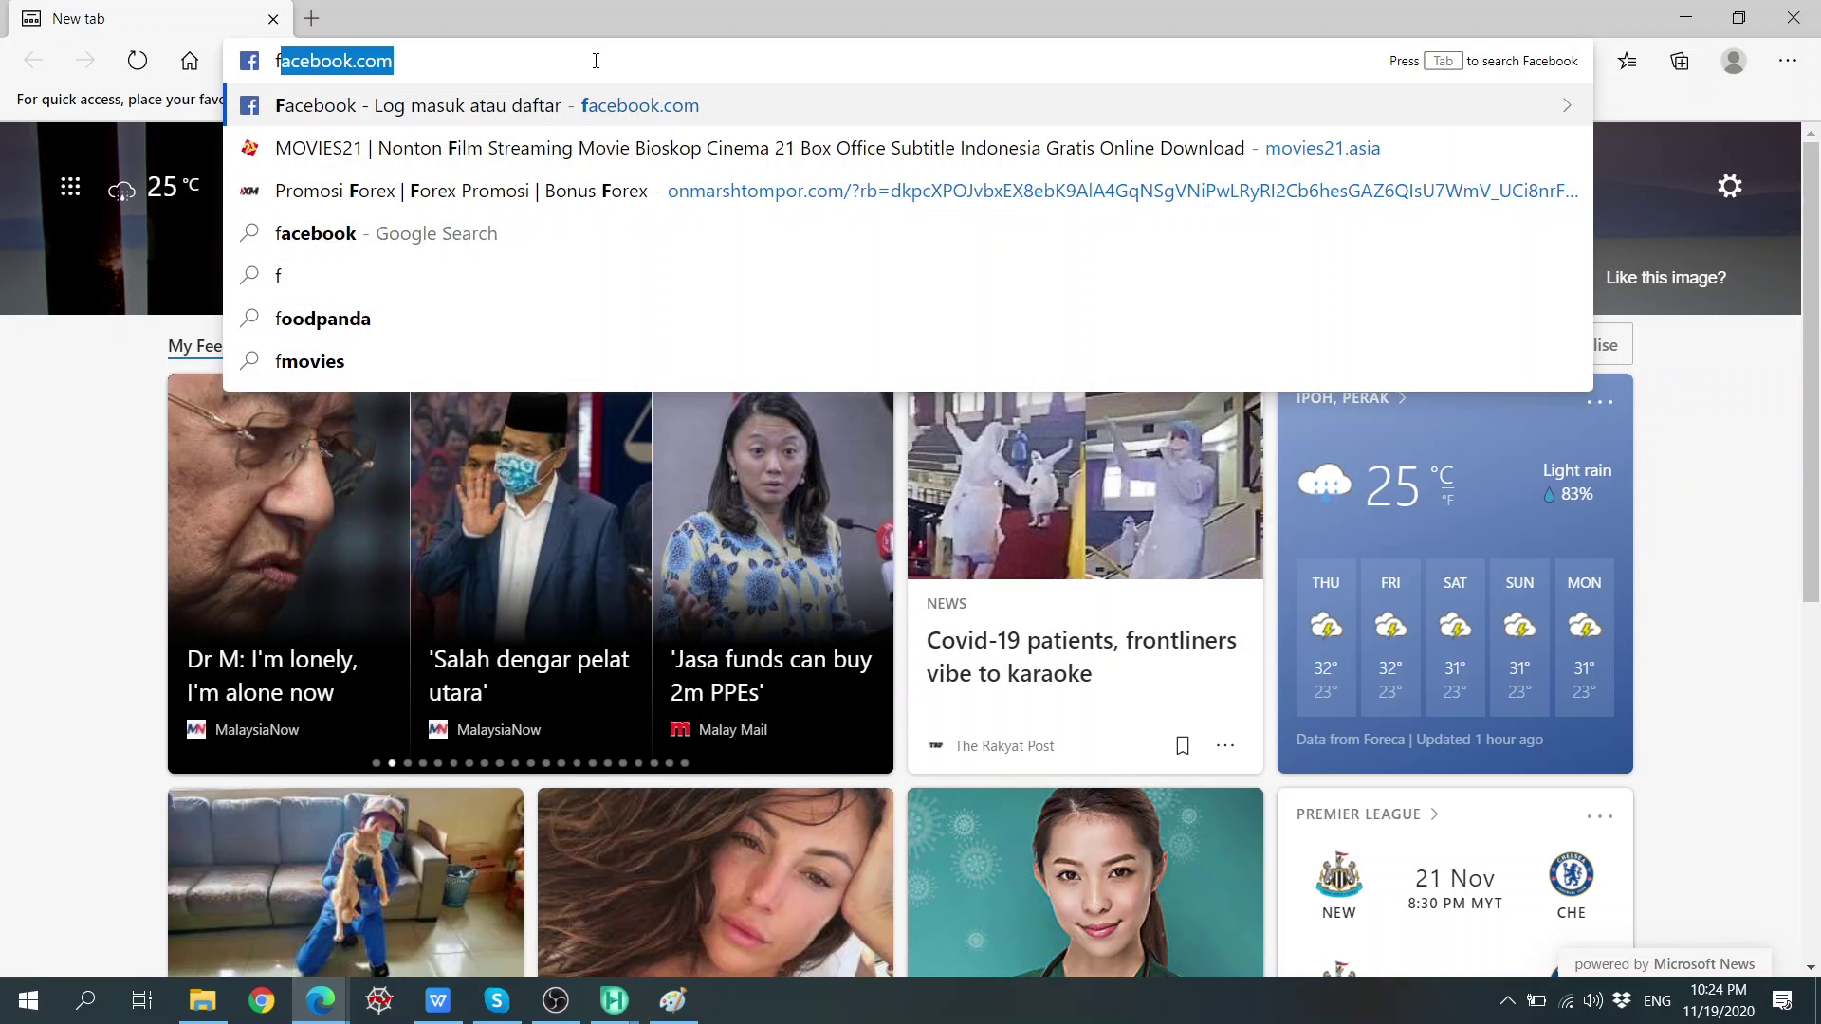
key("BackSpace")
key("BackSpace")
type("valve flow")
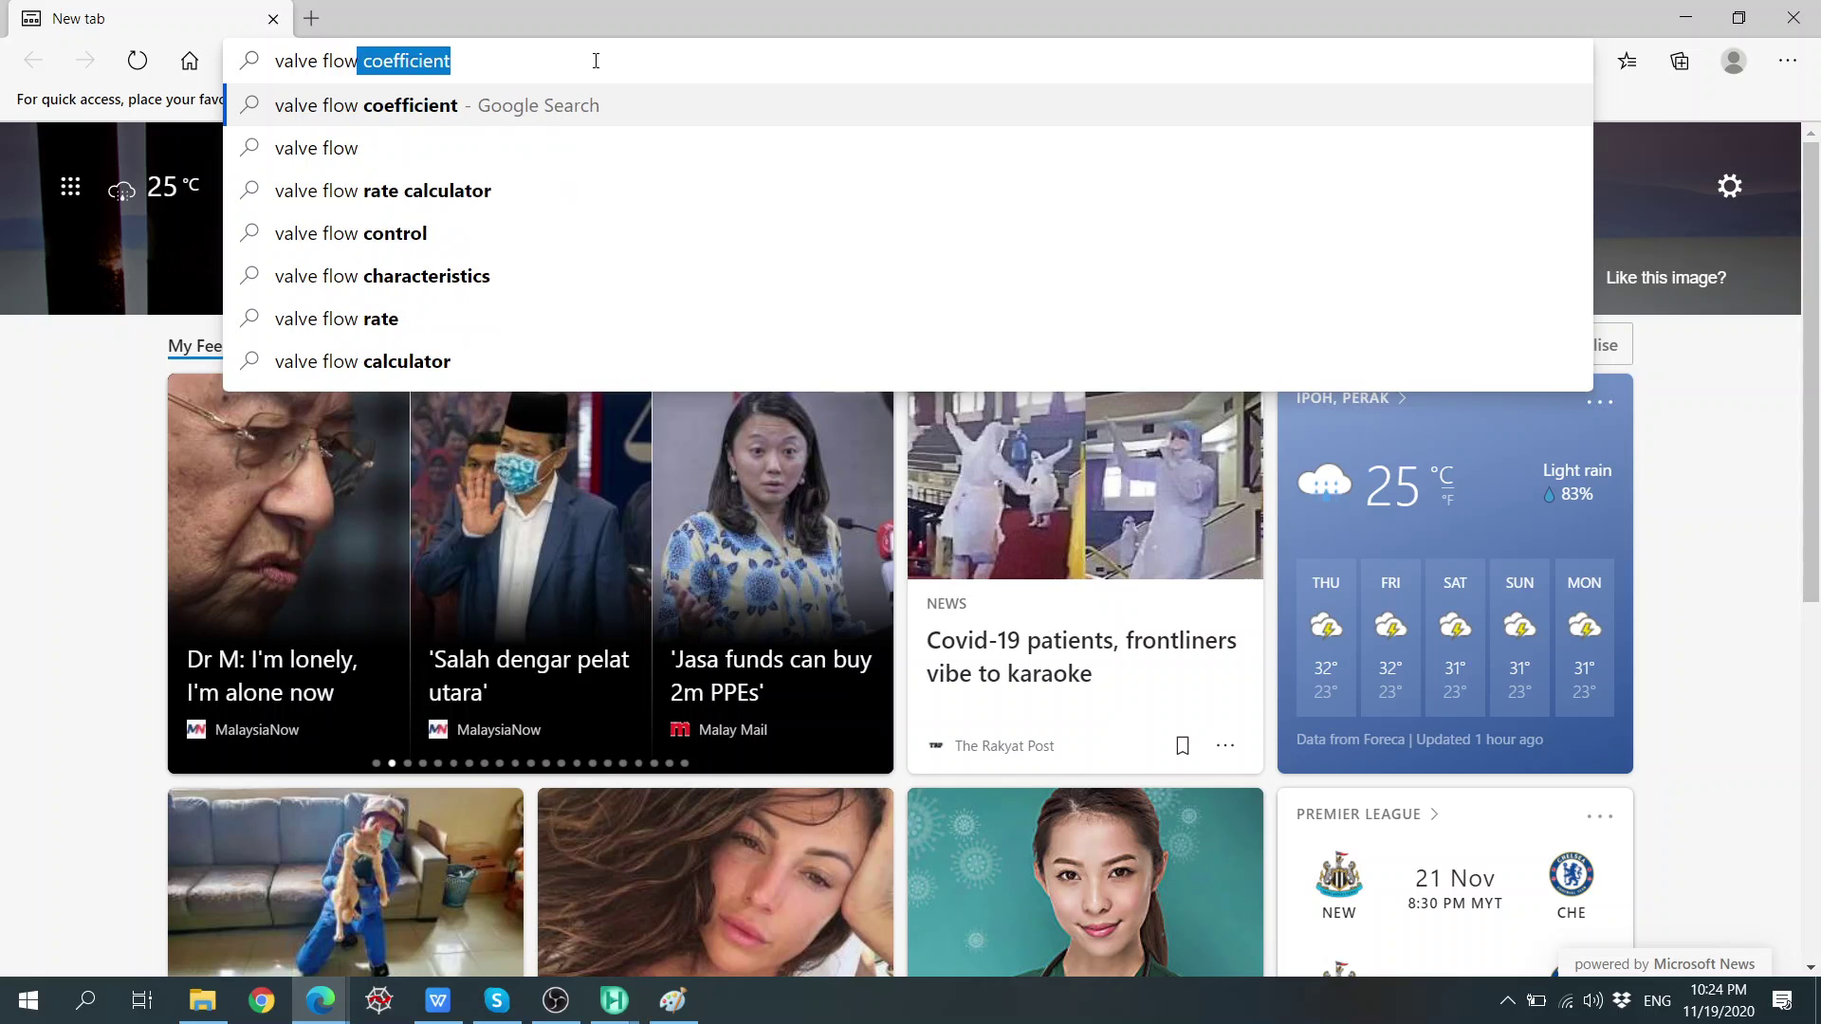
key("Return")
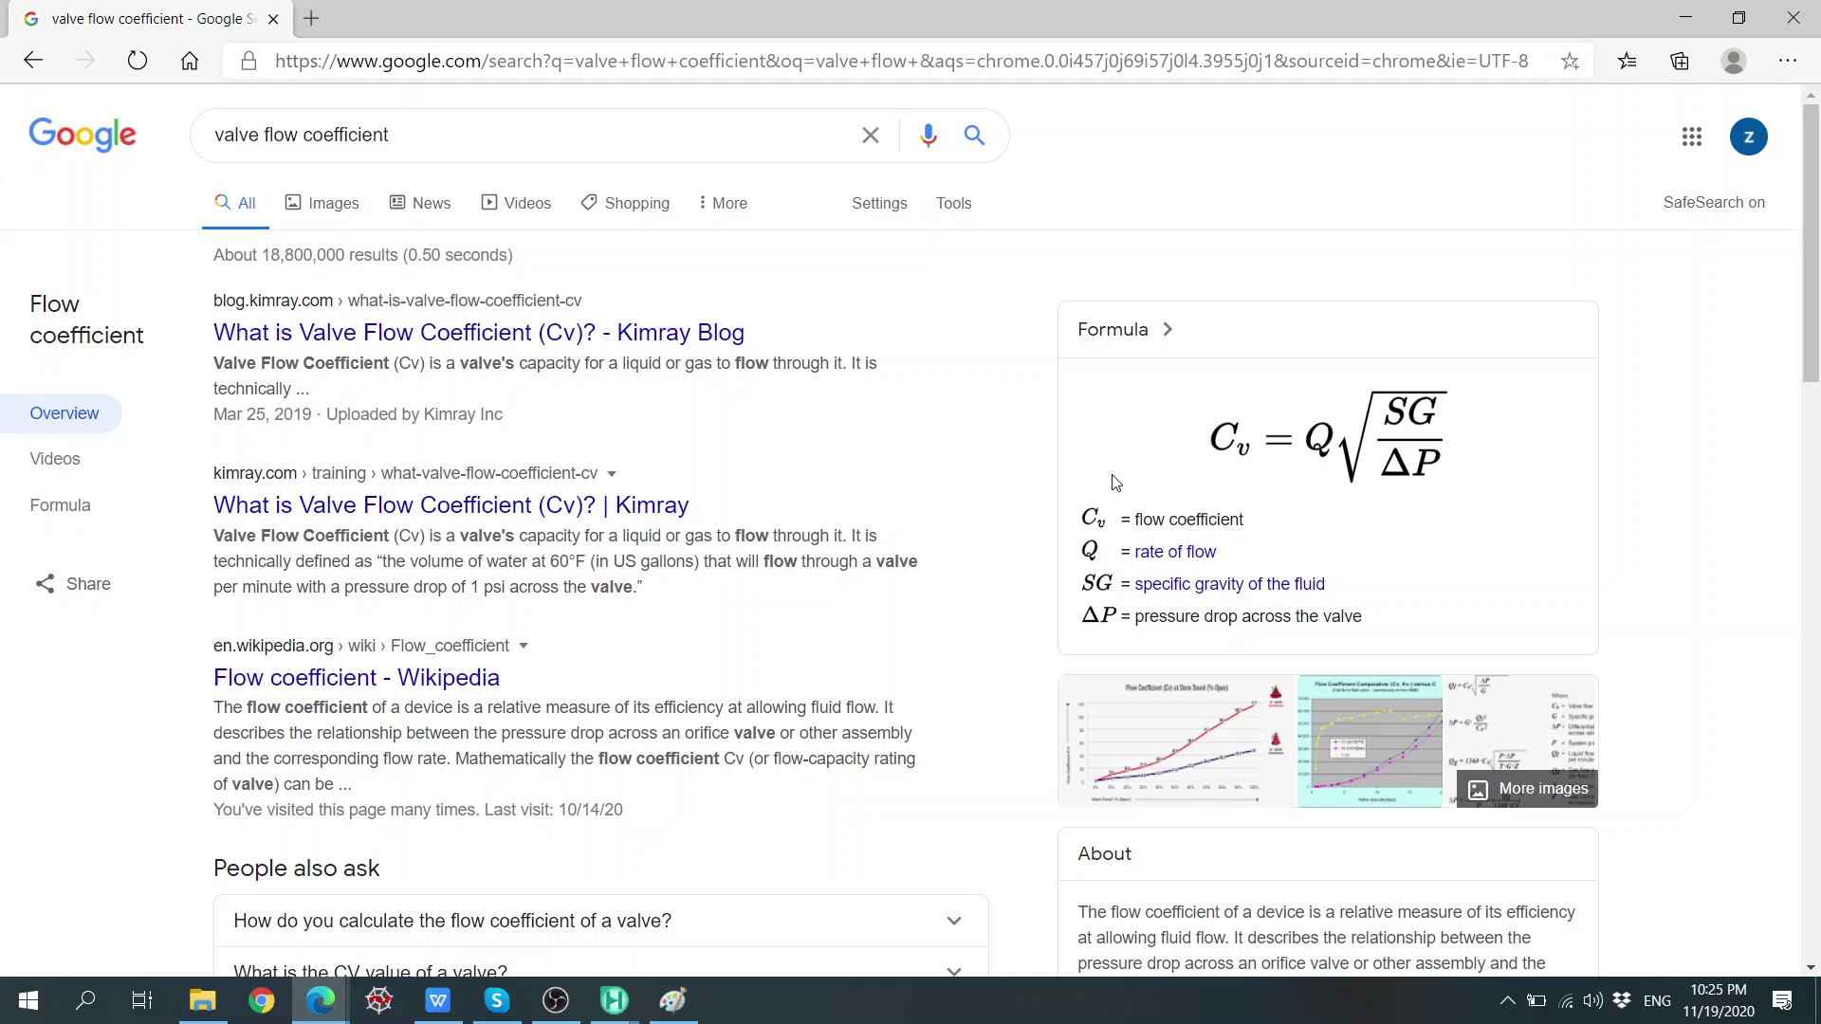
left_click(446, 679)
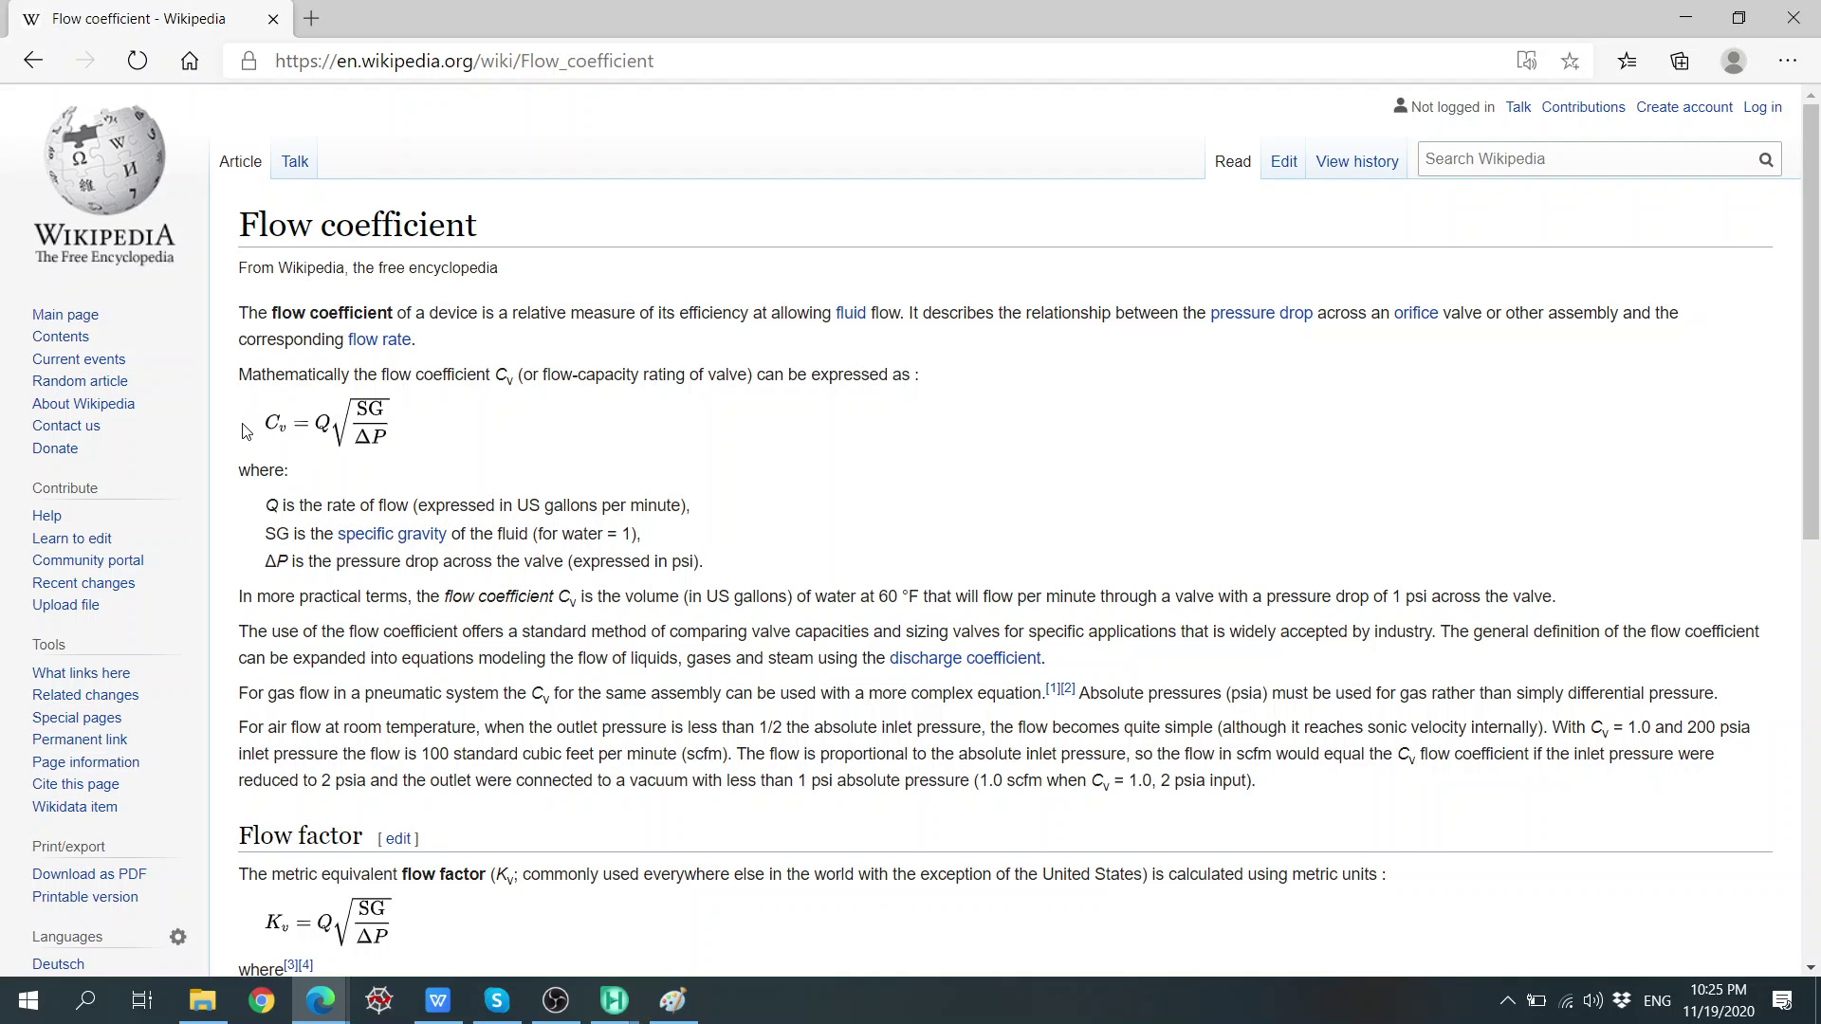
Compare the Dynamic Calculation slide in WPS Office with the Wikipedia article's flow coefficient and flow factor equations.
left_click(452, 1002)
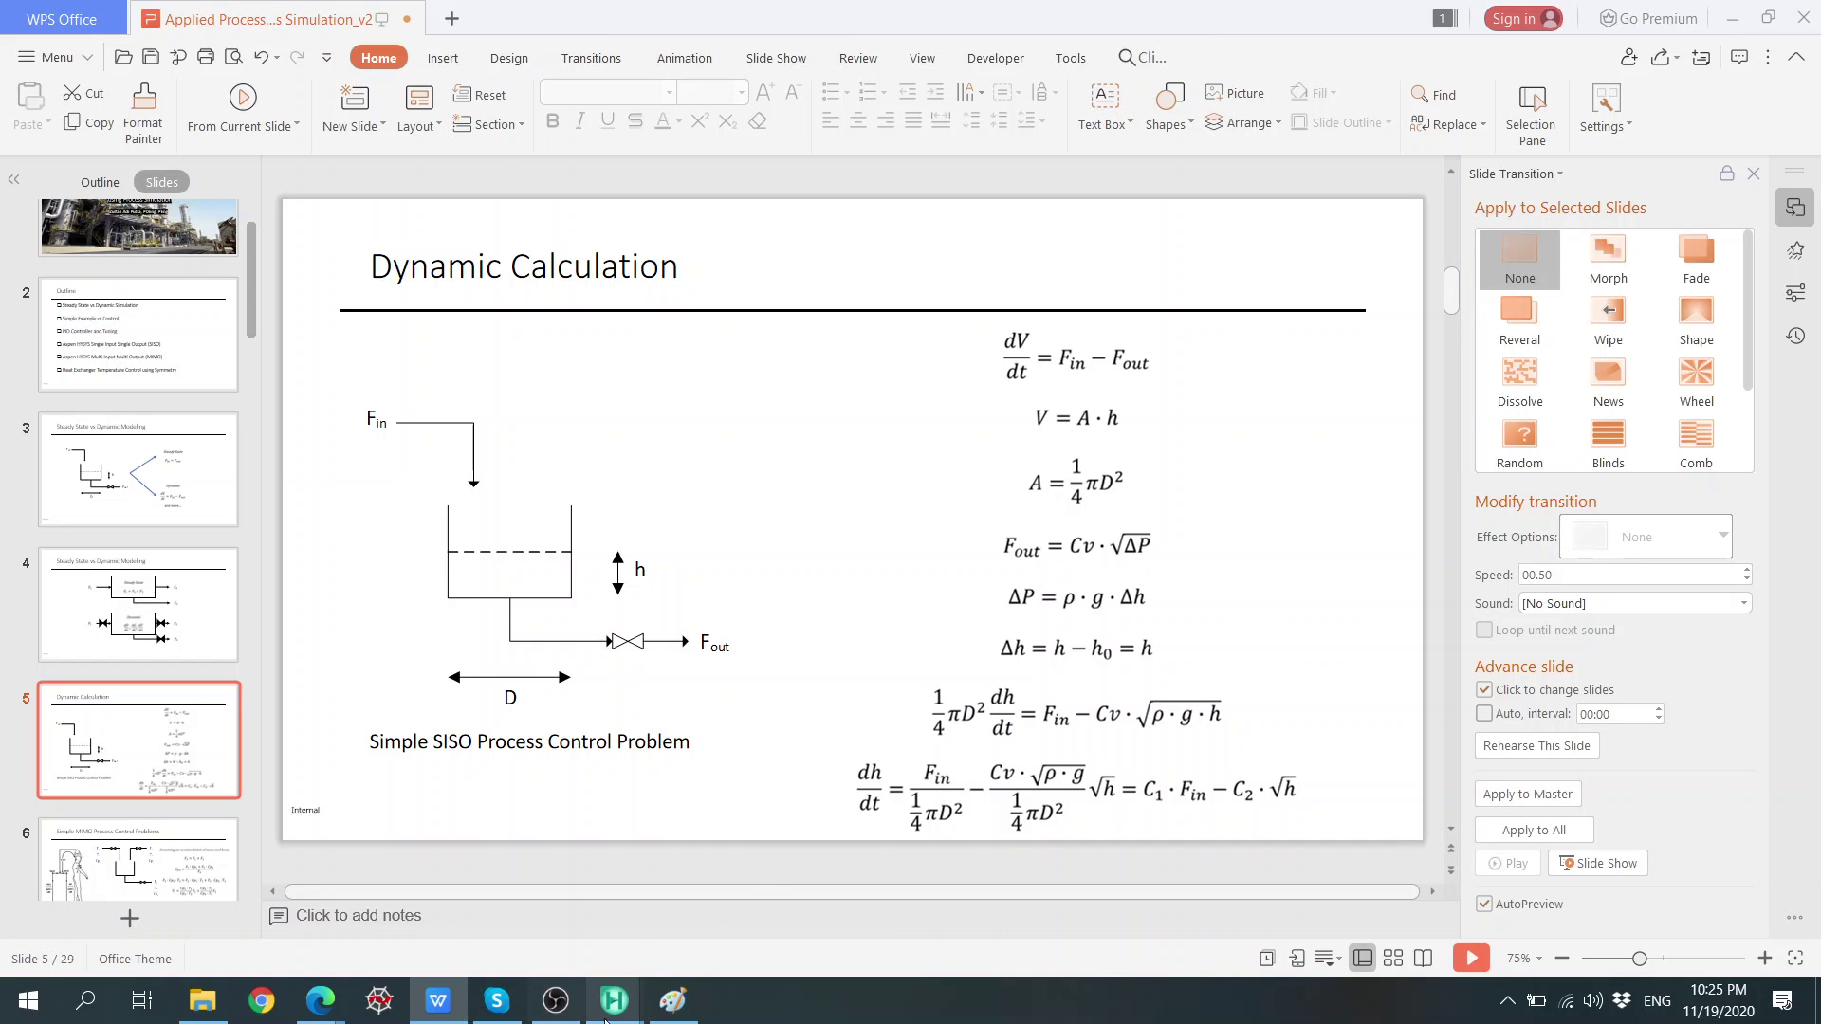
mouse_move(322, 1008)
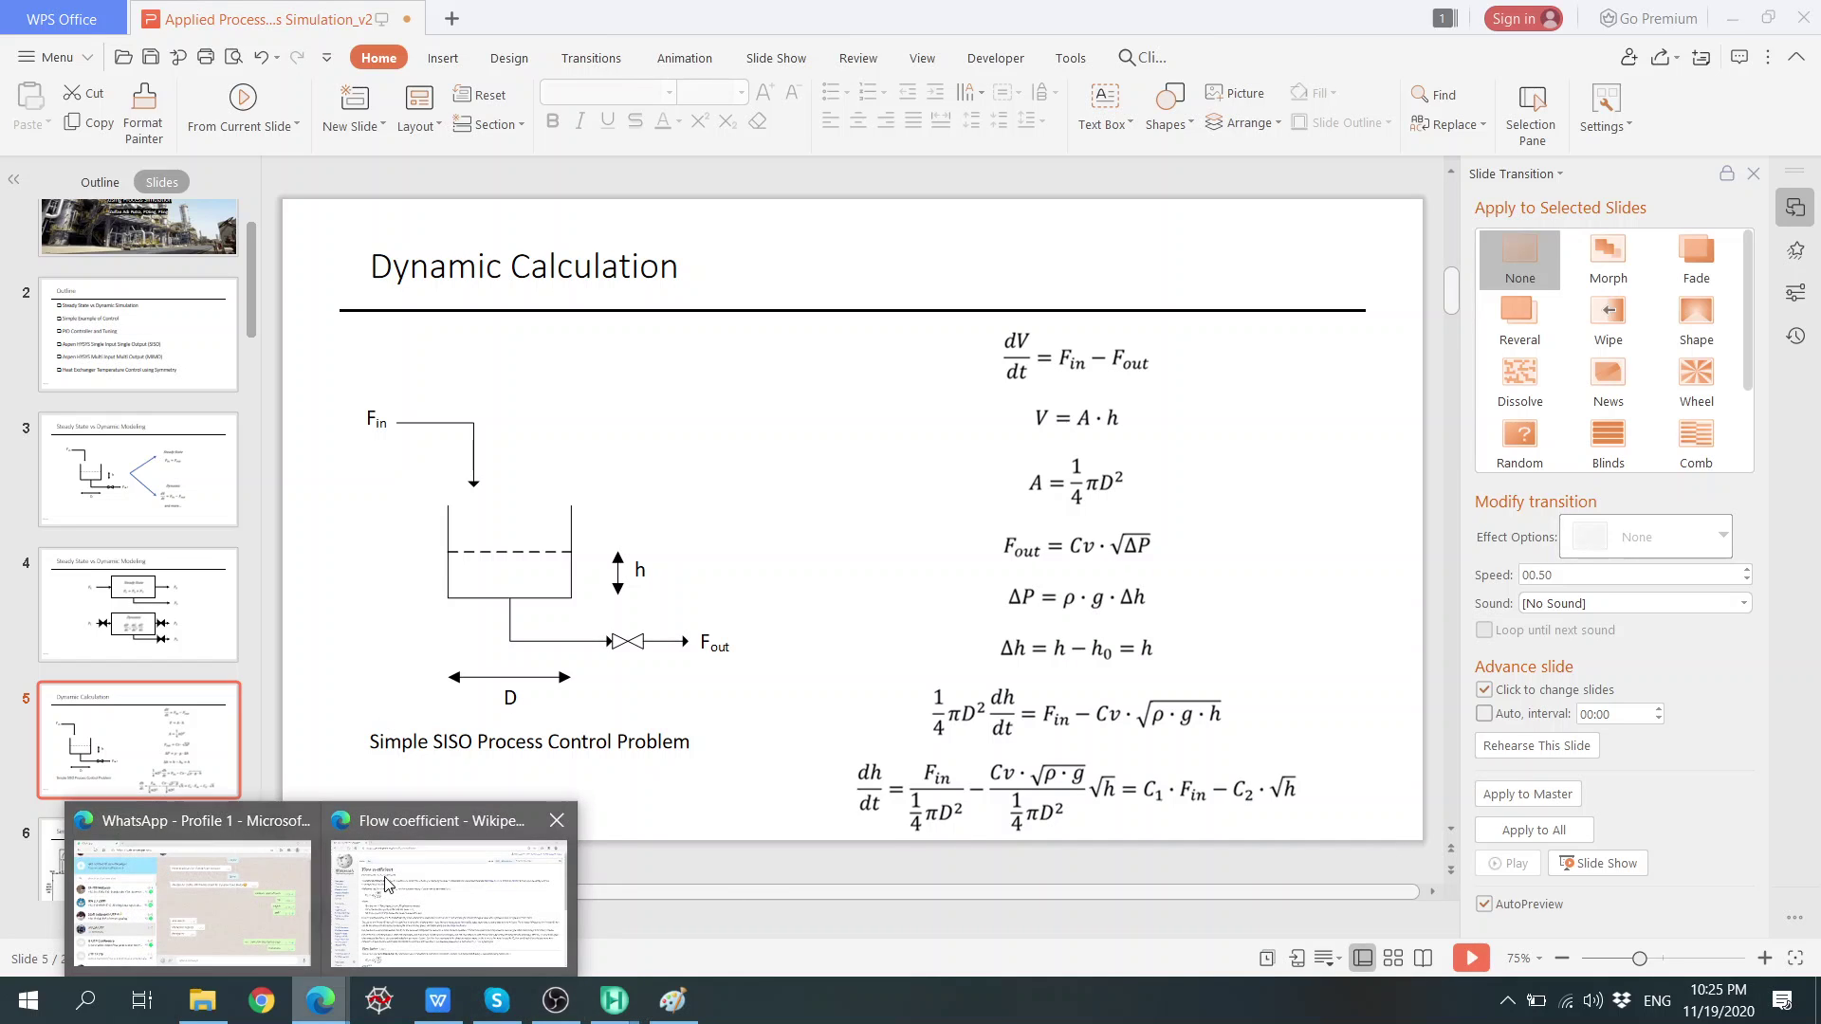
left_click(407, 894)
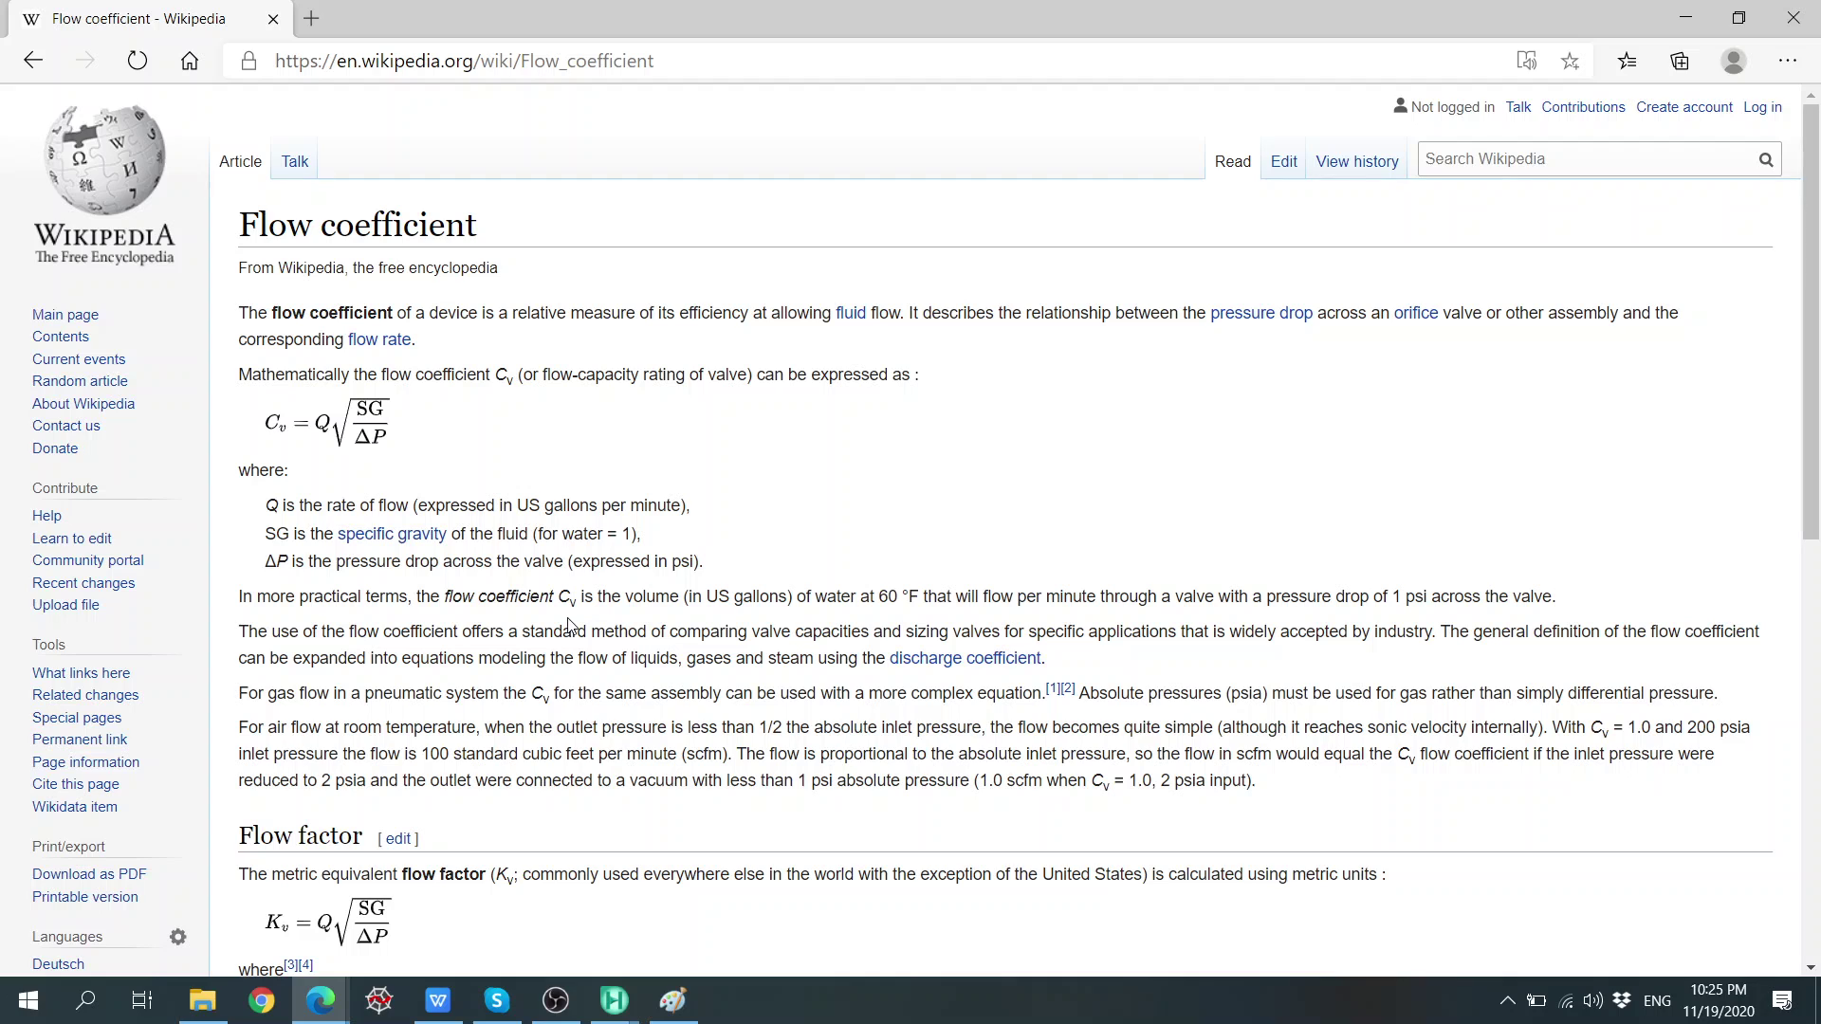
scroll(654, 628, "down", 5)
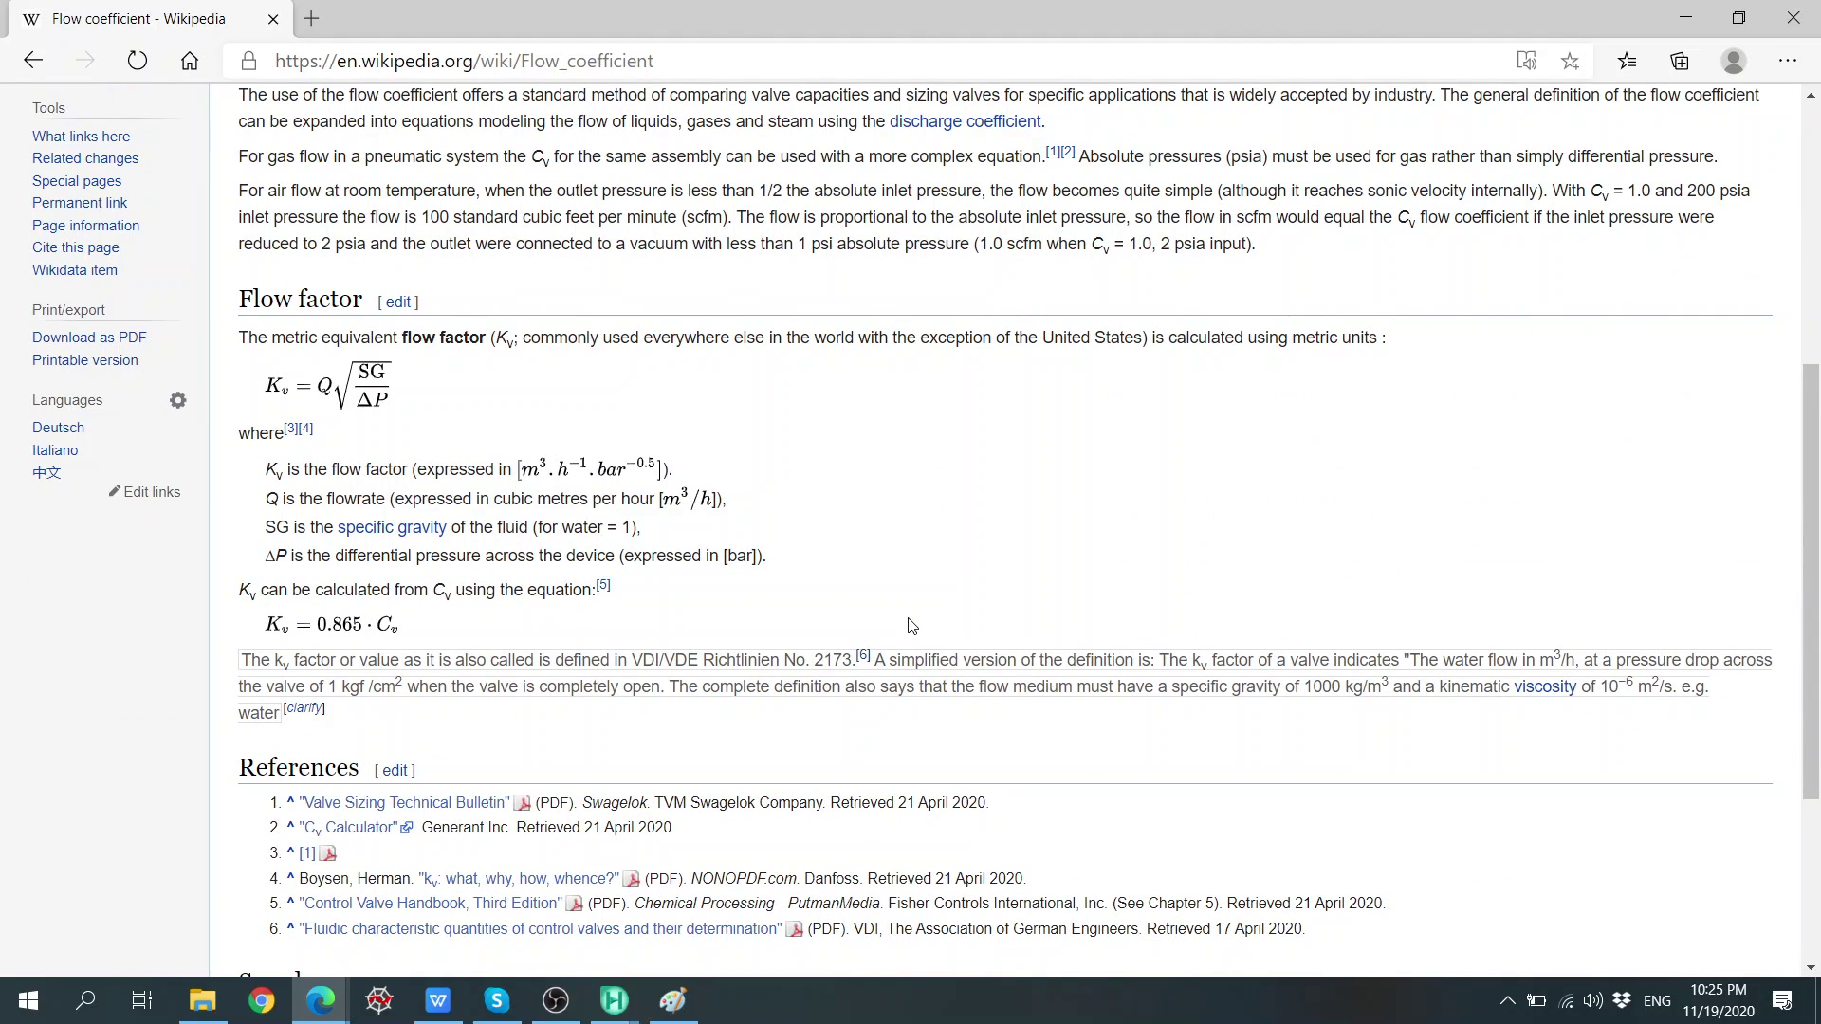
scroll(911, 626, "up", 5)
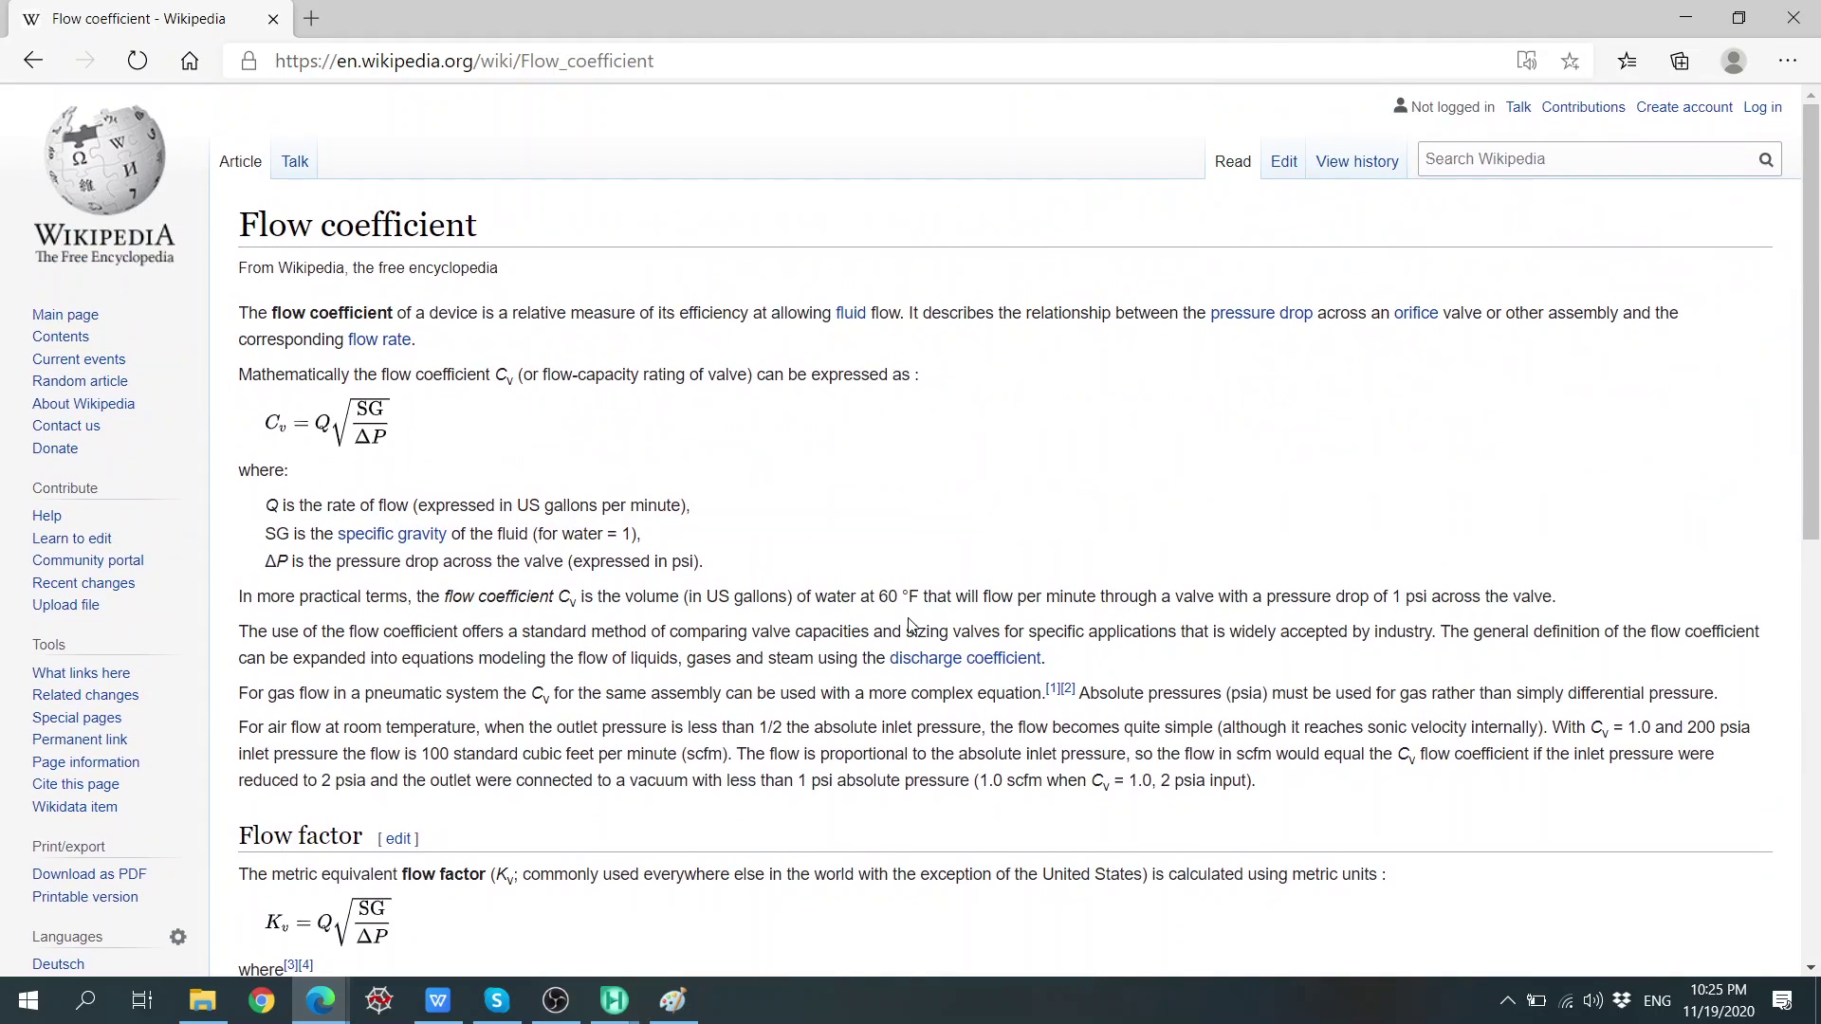
left_click(1464, 163)
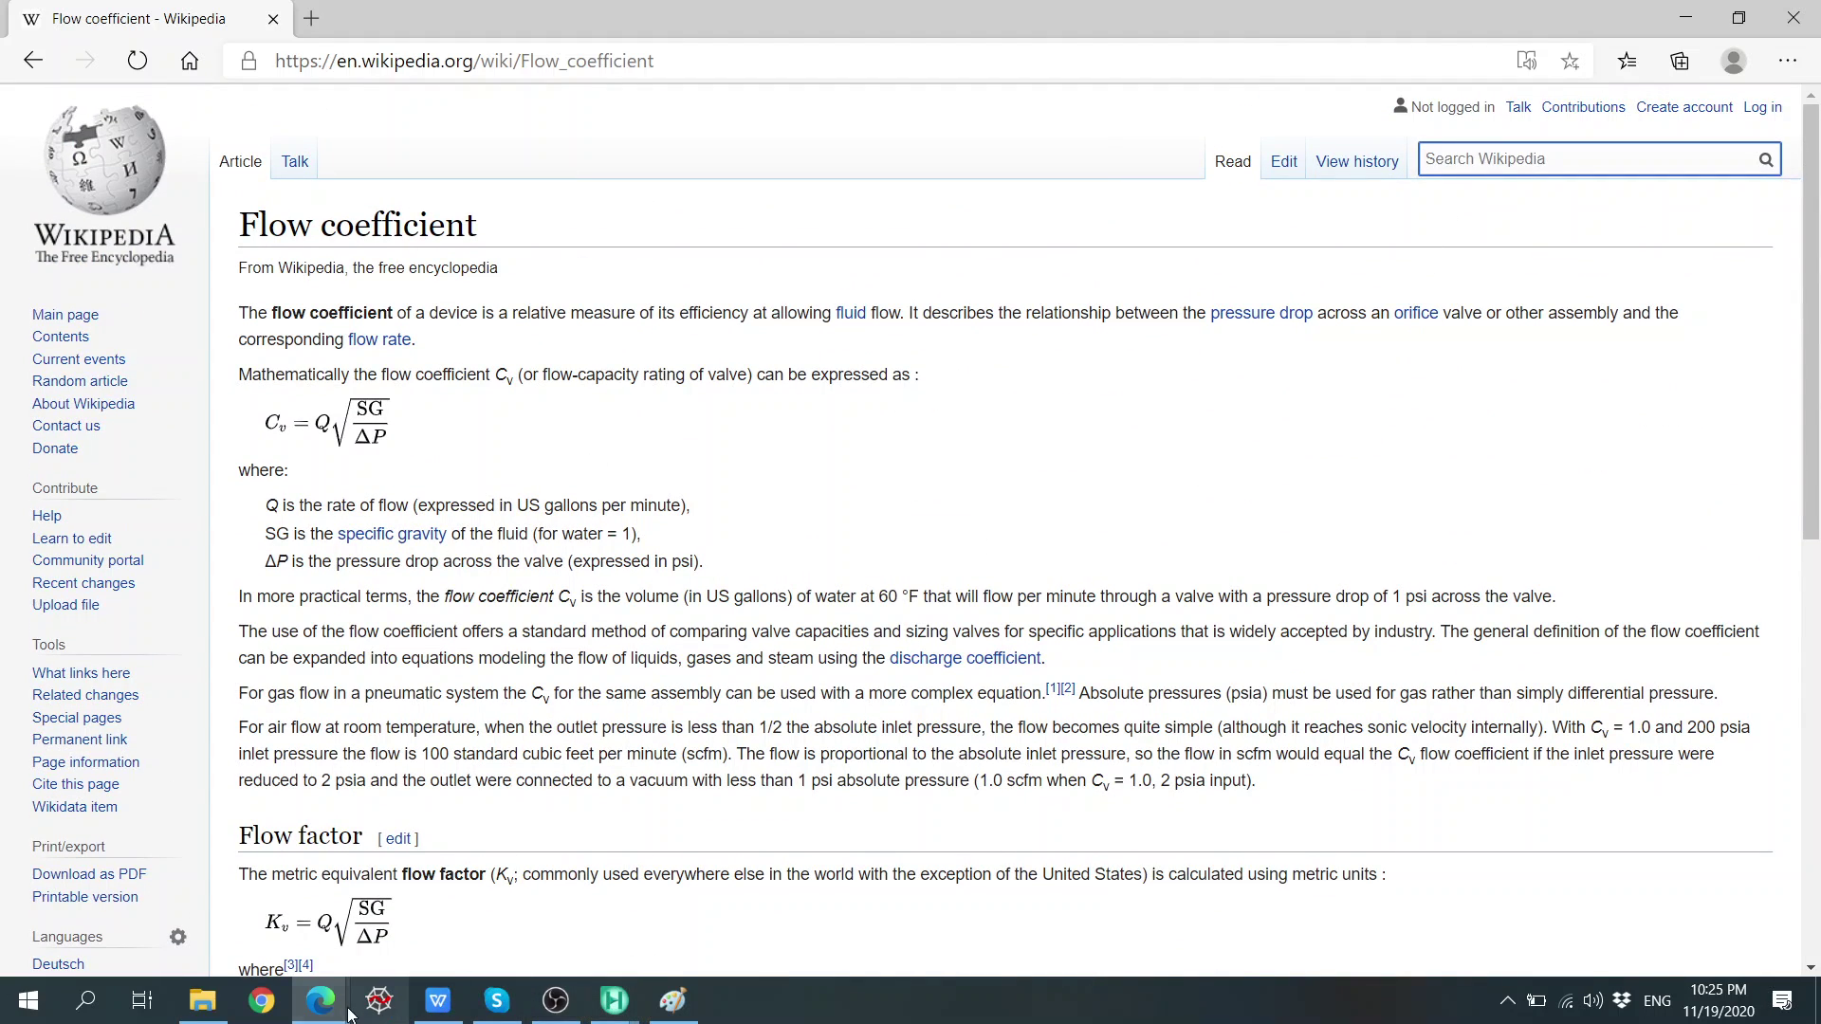
Switch to Aspen HYSYS to review VLV-101's Cv and Cg sizing values, and return to the Wikipedia article in Edge.
left_click(614, 1000)
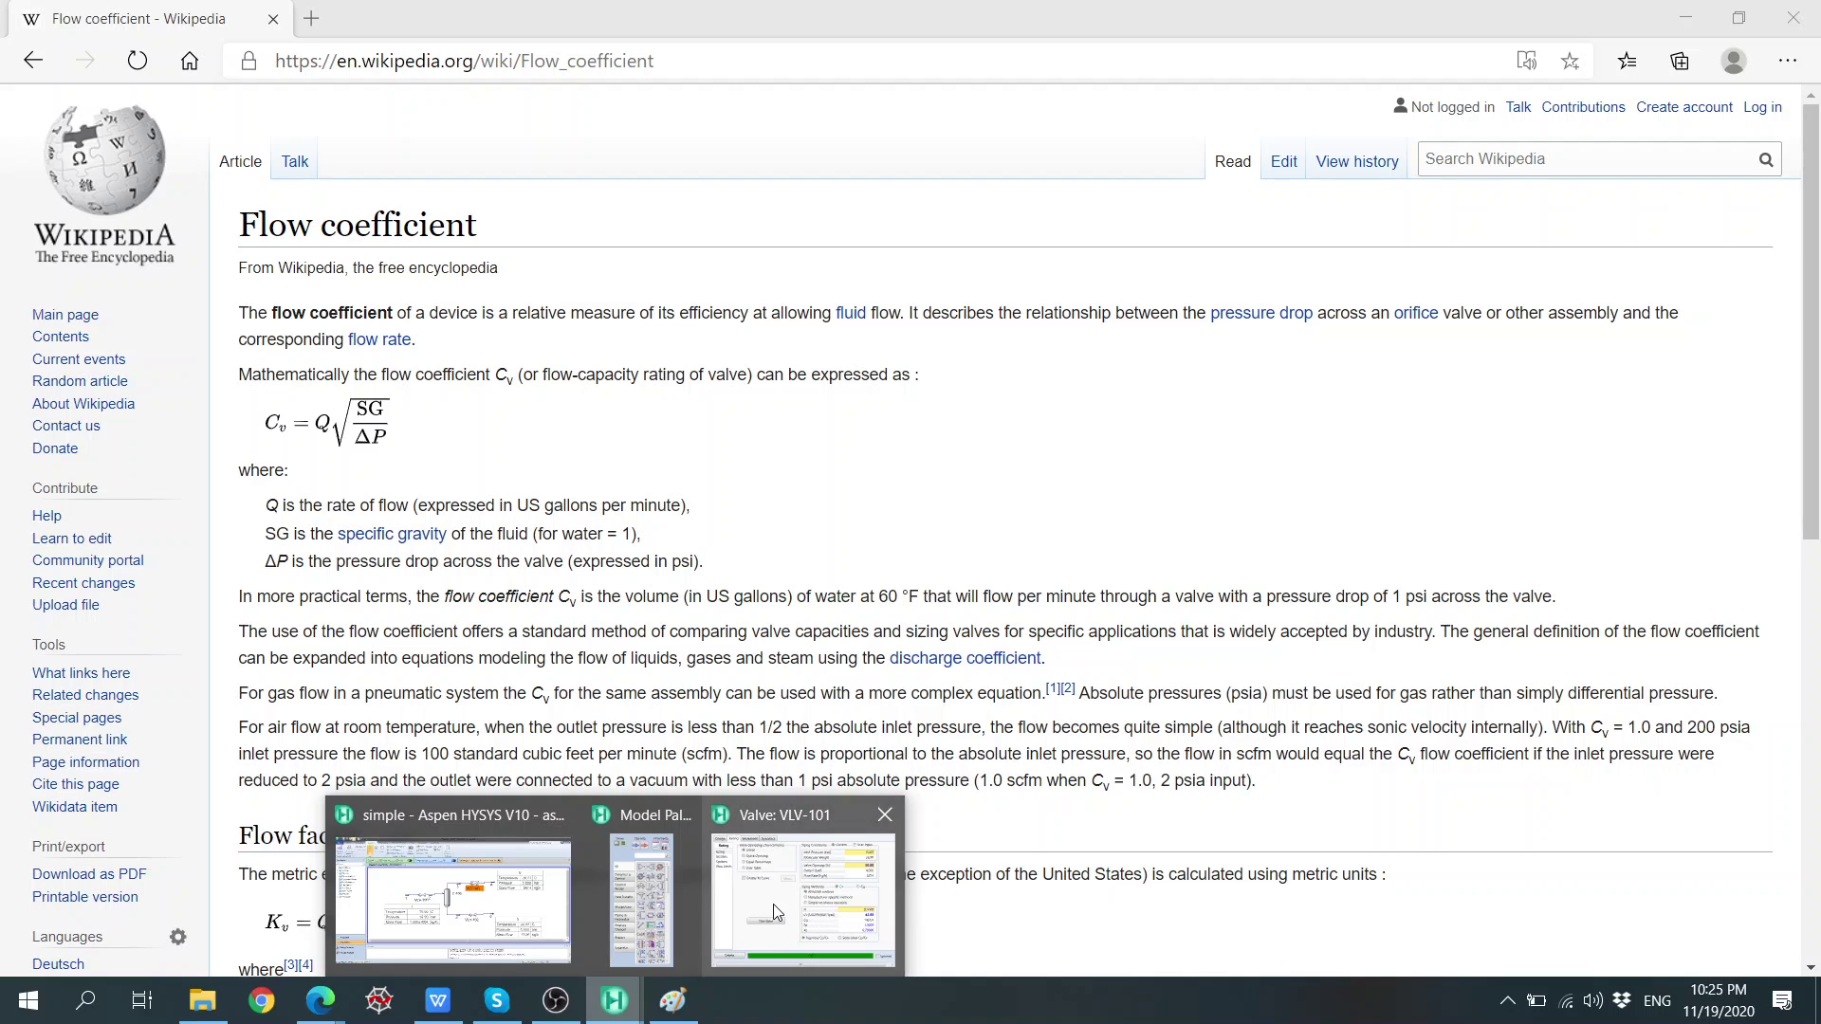
left_click(772, 903)
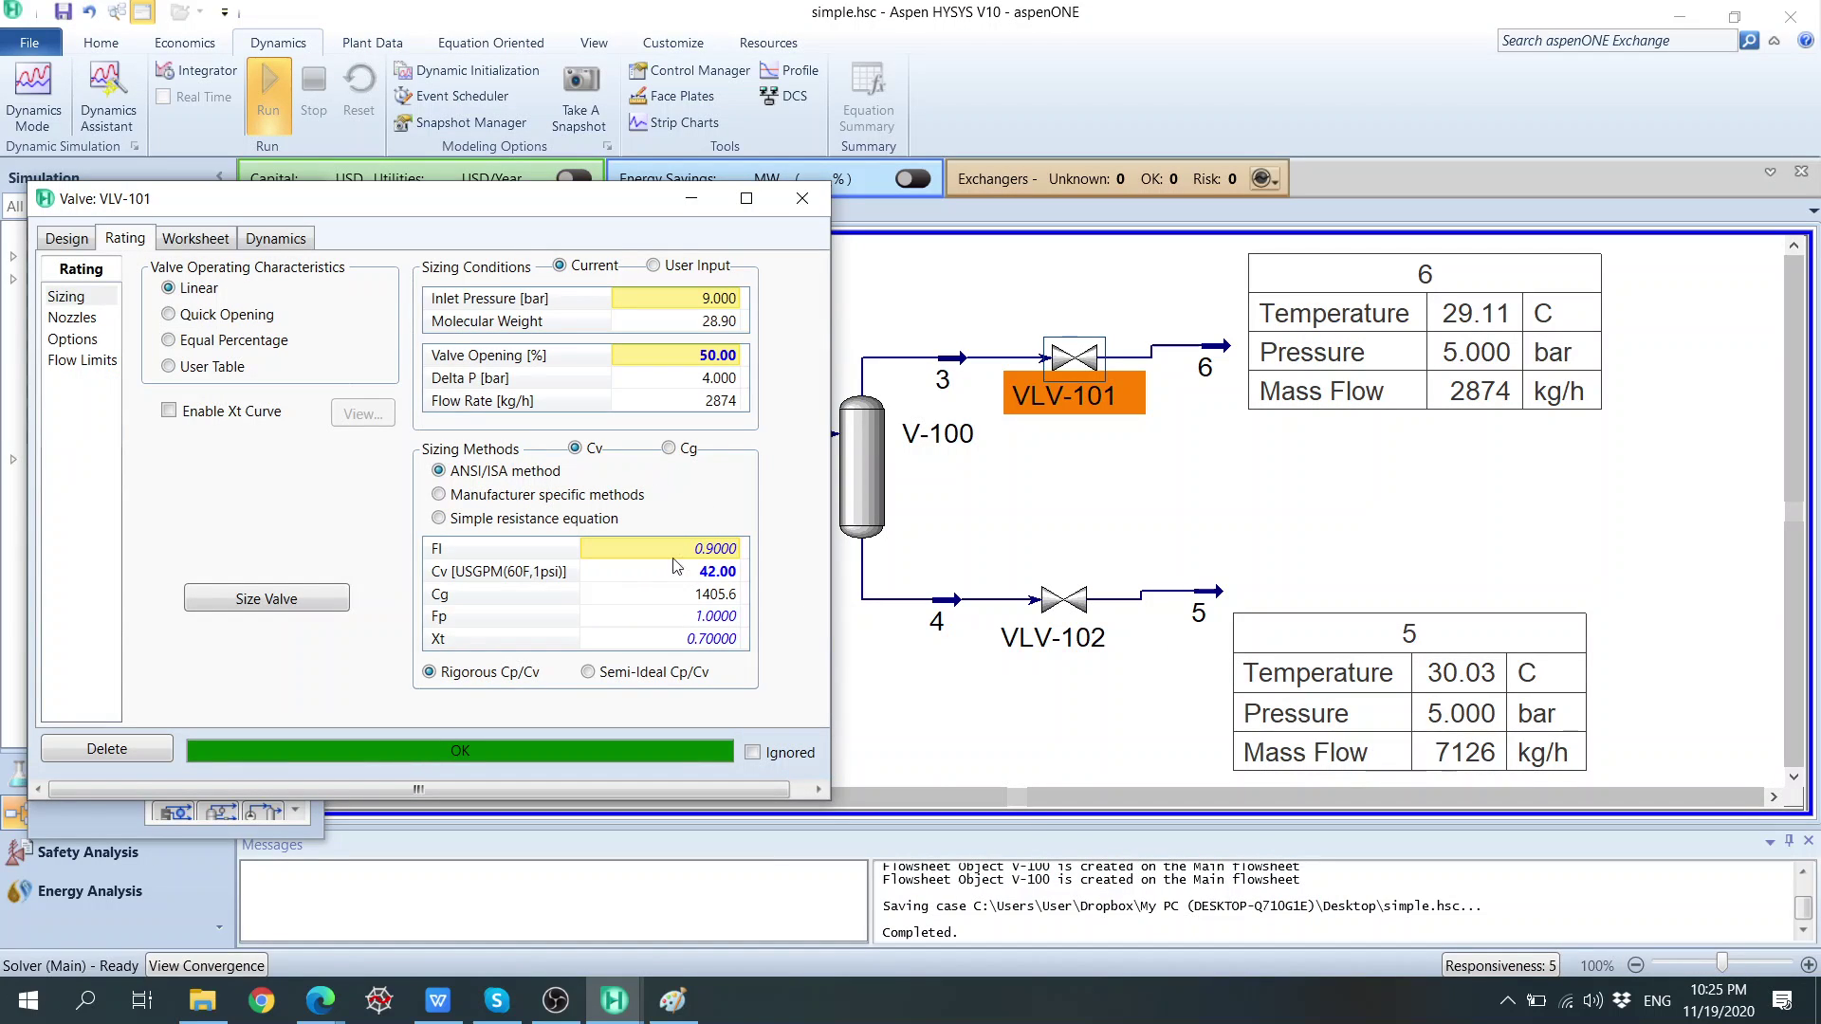
mouse_move(317, 1007)
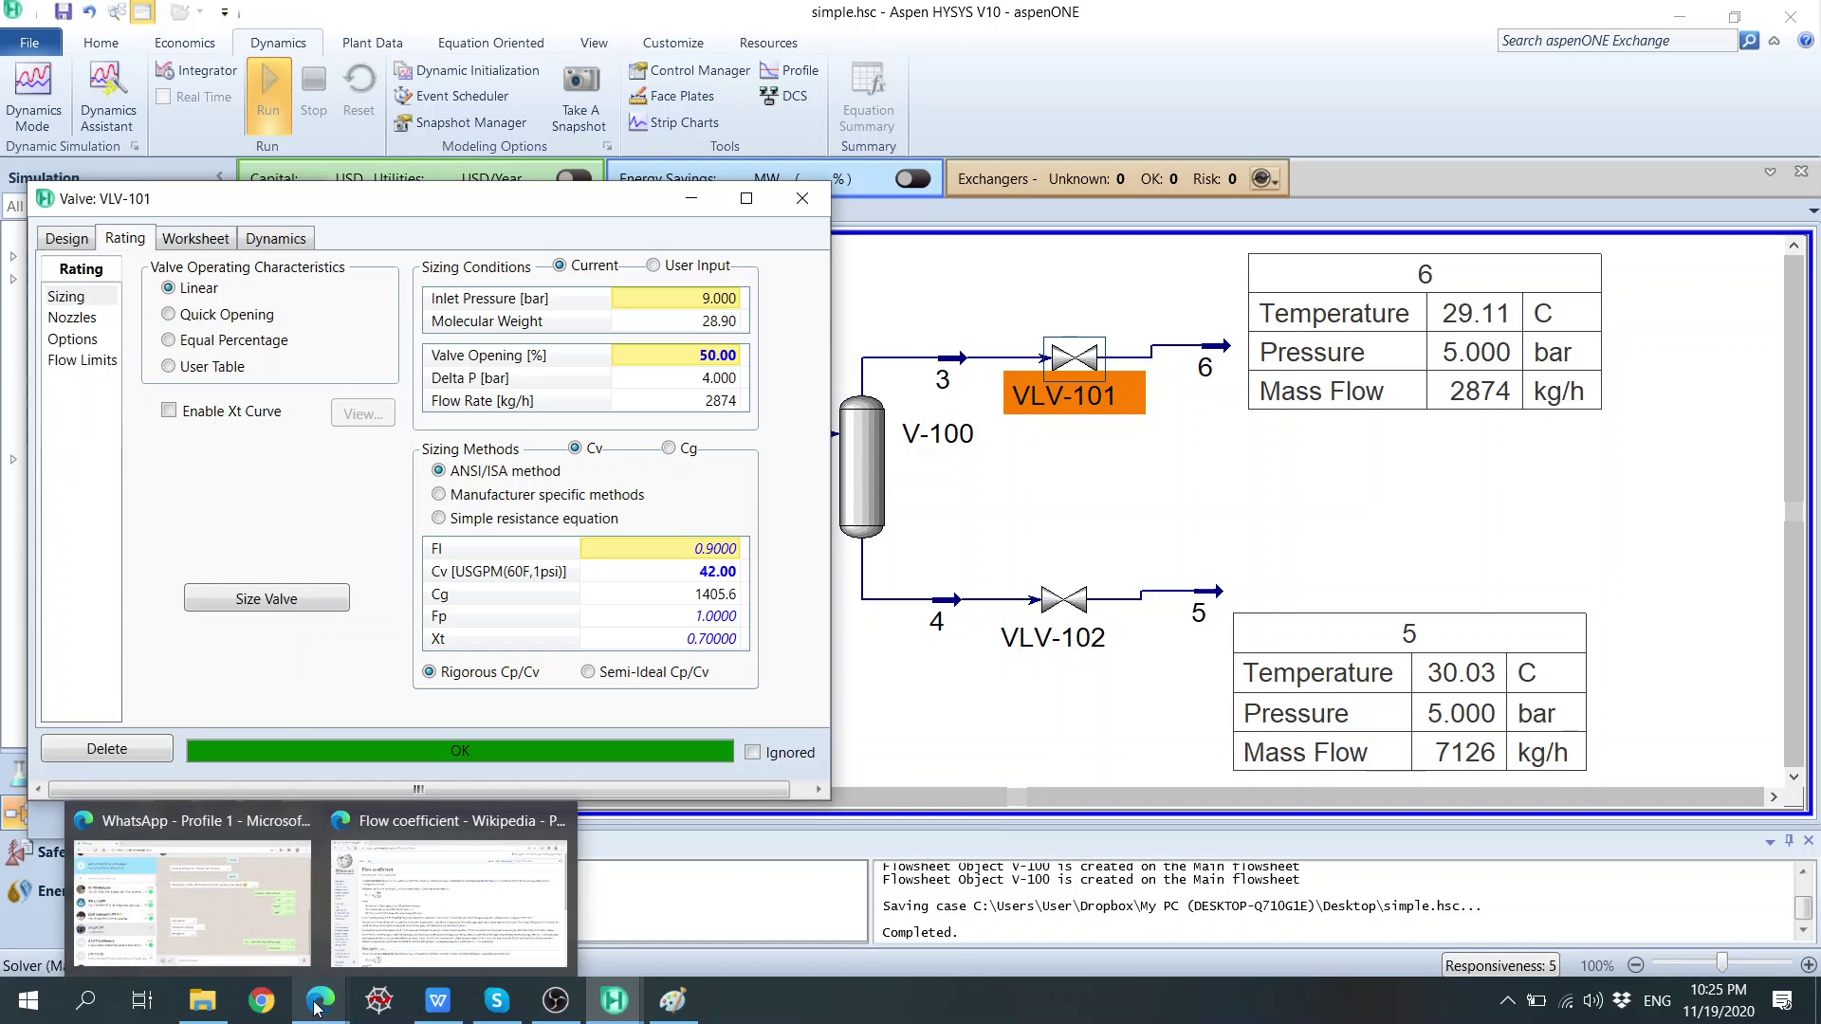
left_click(706, 910)
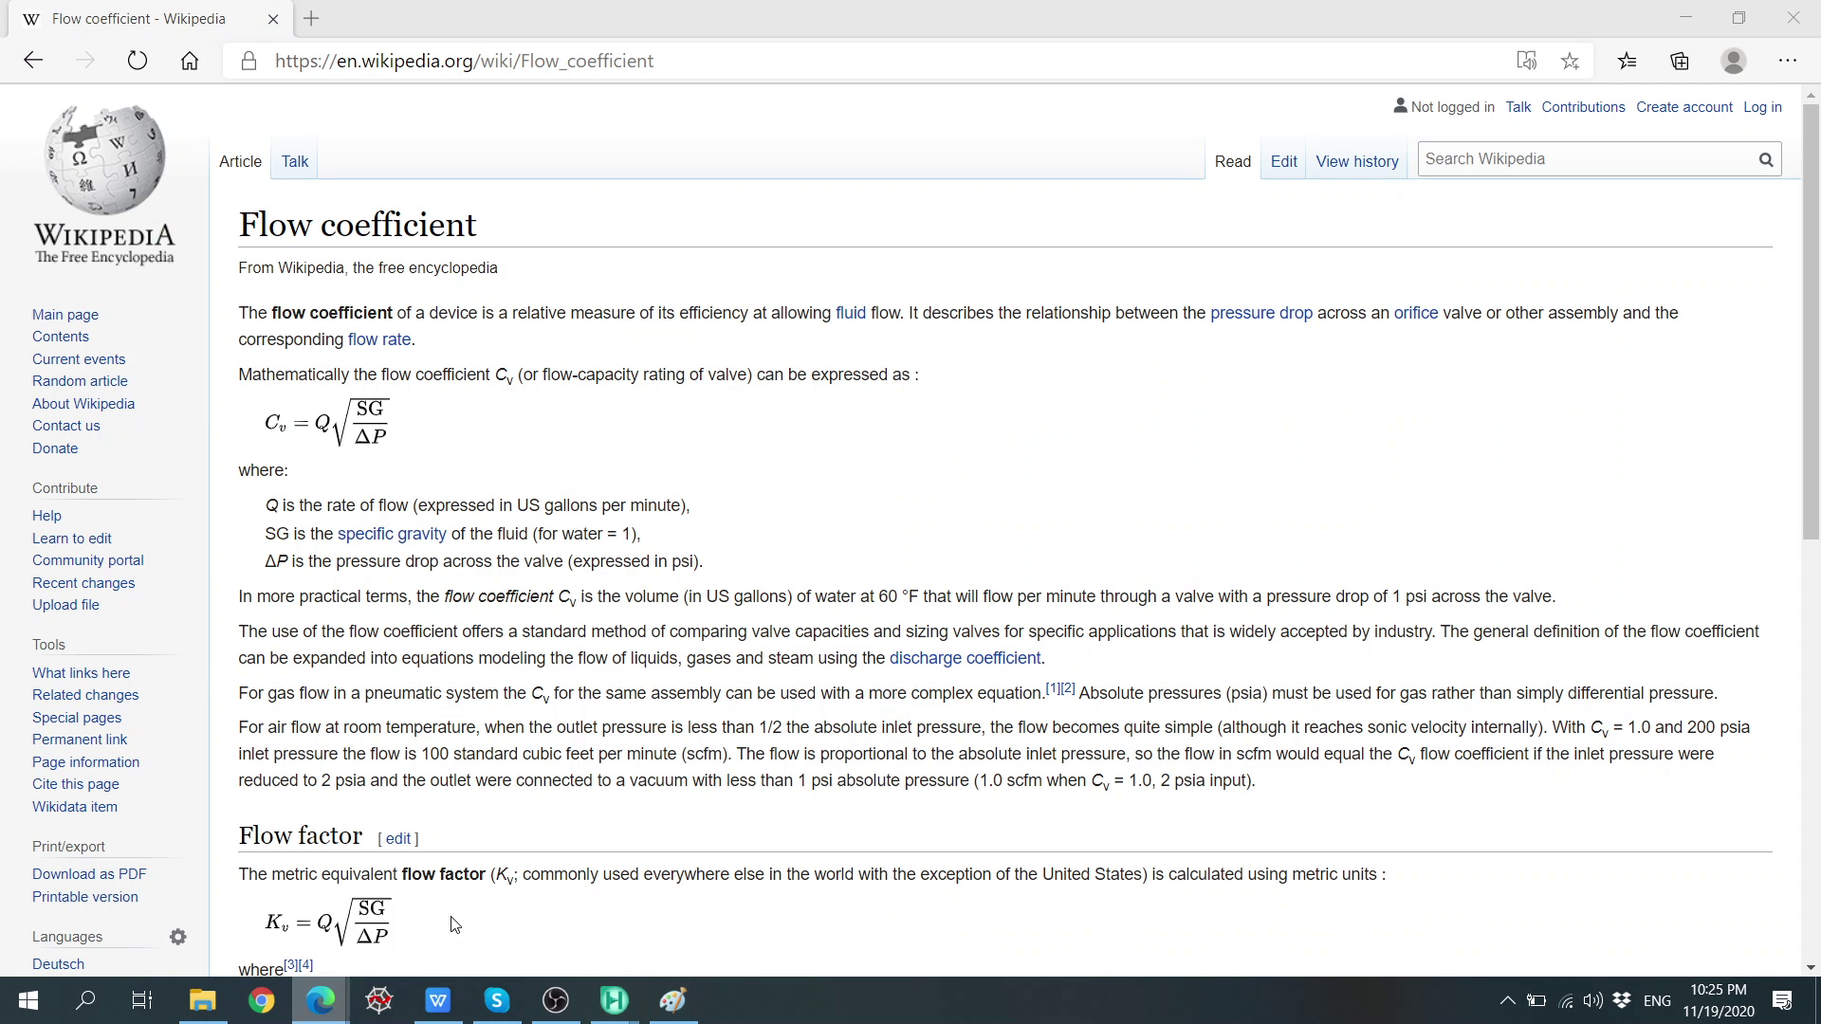
Search the web for "ANSI flow coefficient Cg" in a new browser tab.
left_click(311, 18)
type("A")
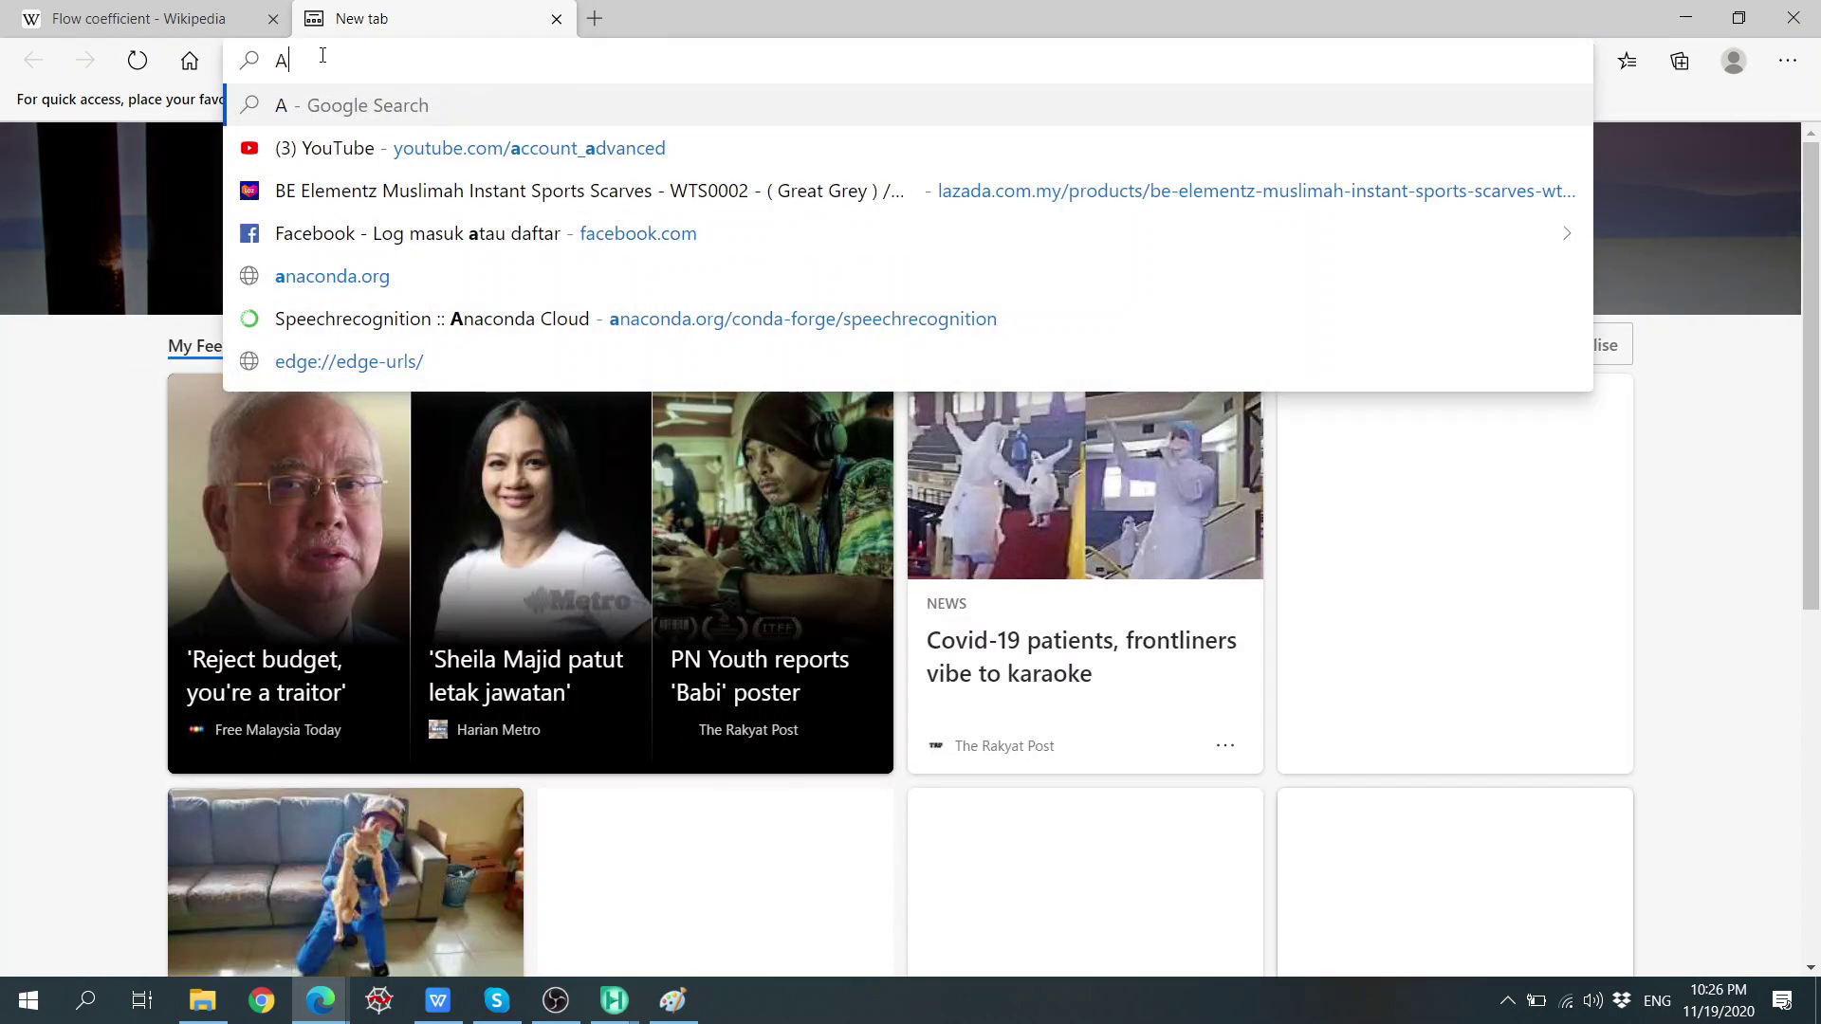
type("NSI flow coef")
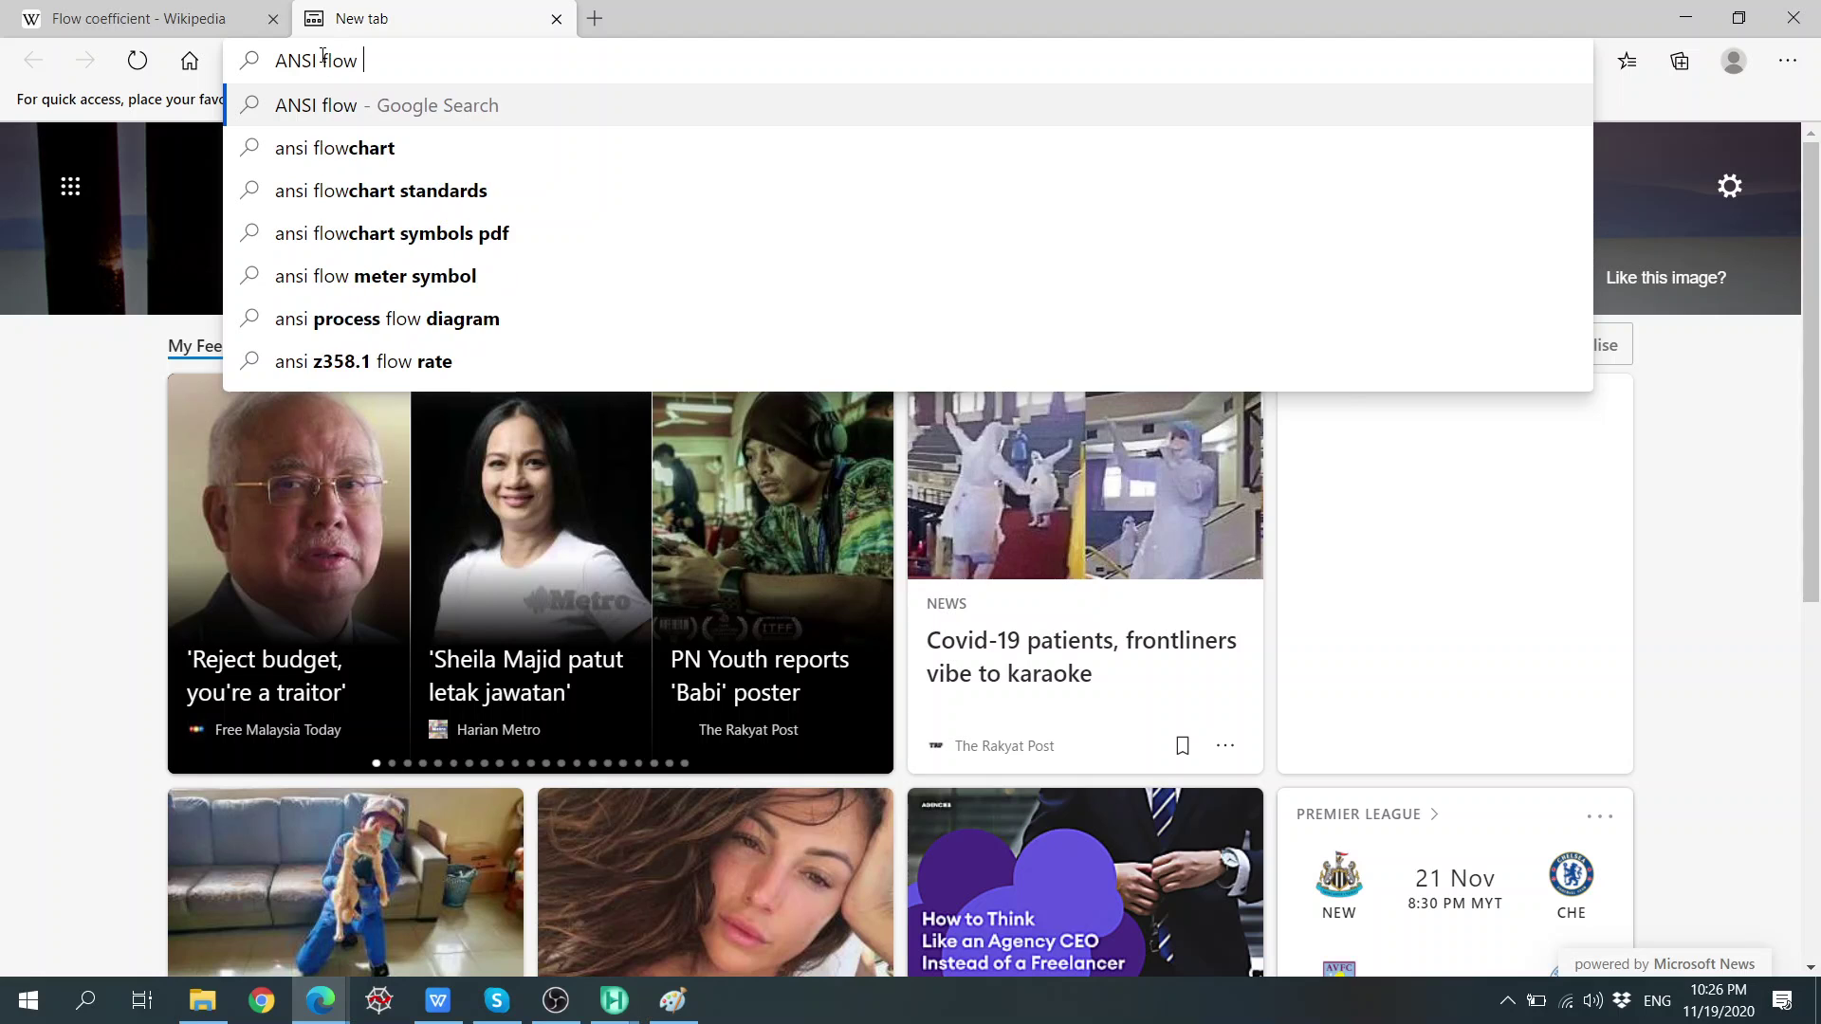
key("BackSpace")
key("BackSpace")
key("BackSpace")
key("BackSpace")
type("coe")
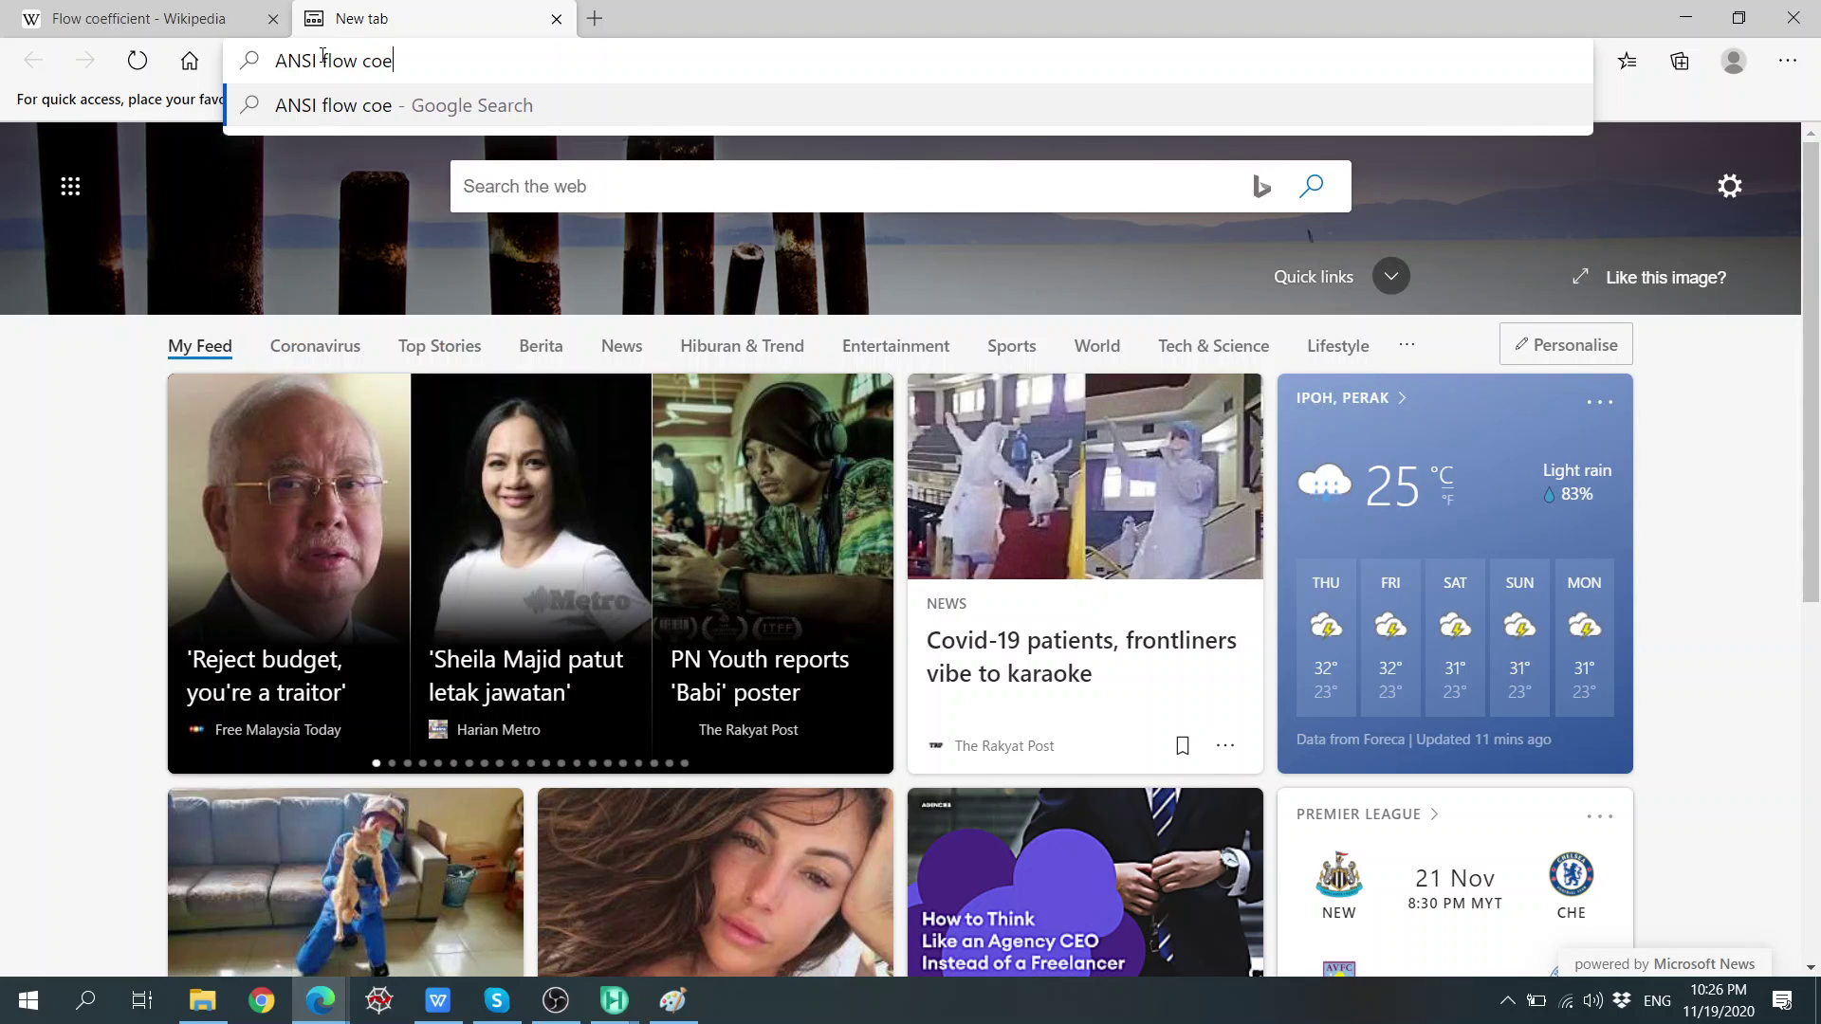
type("fficient Cg")
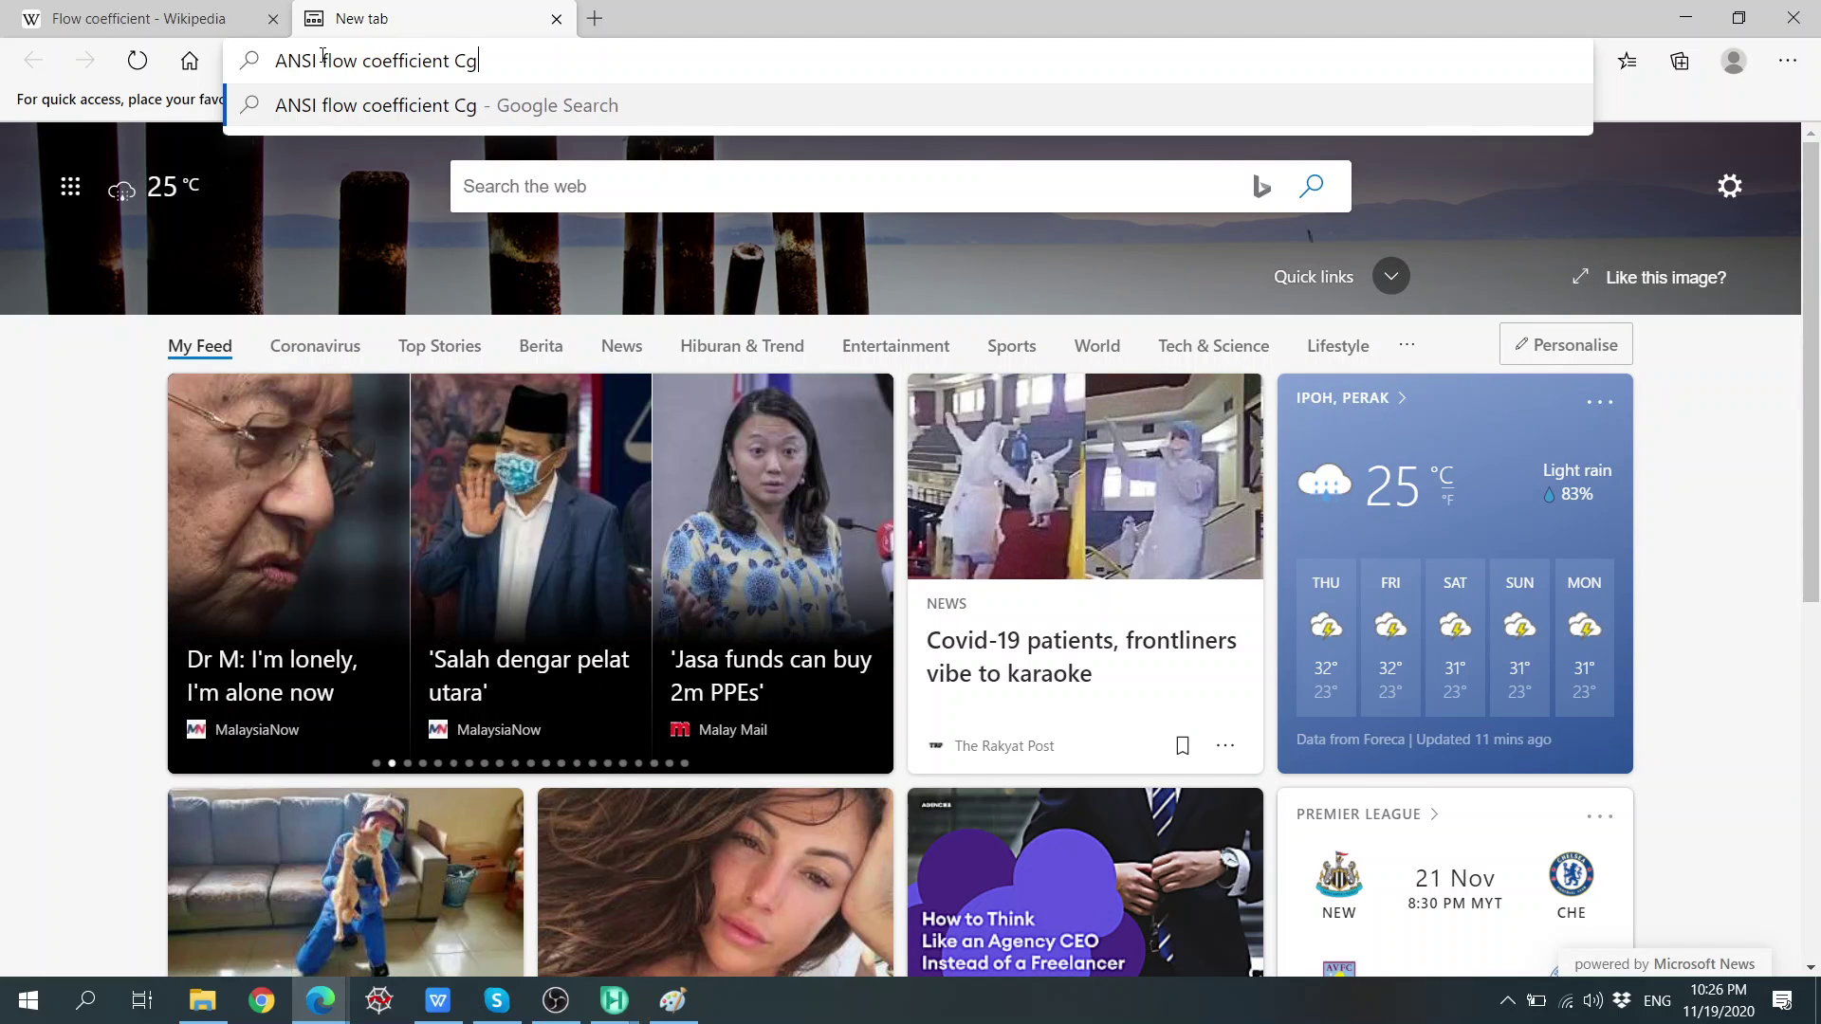
key("Return")
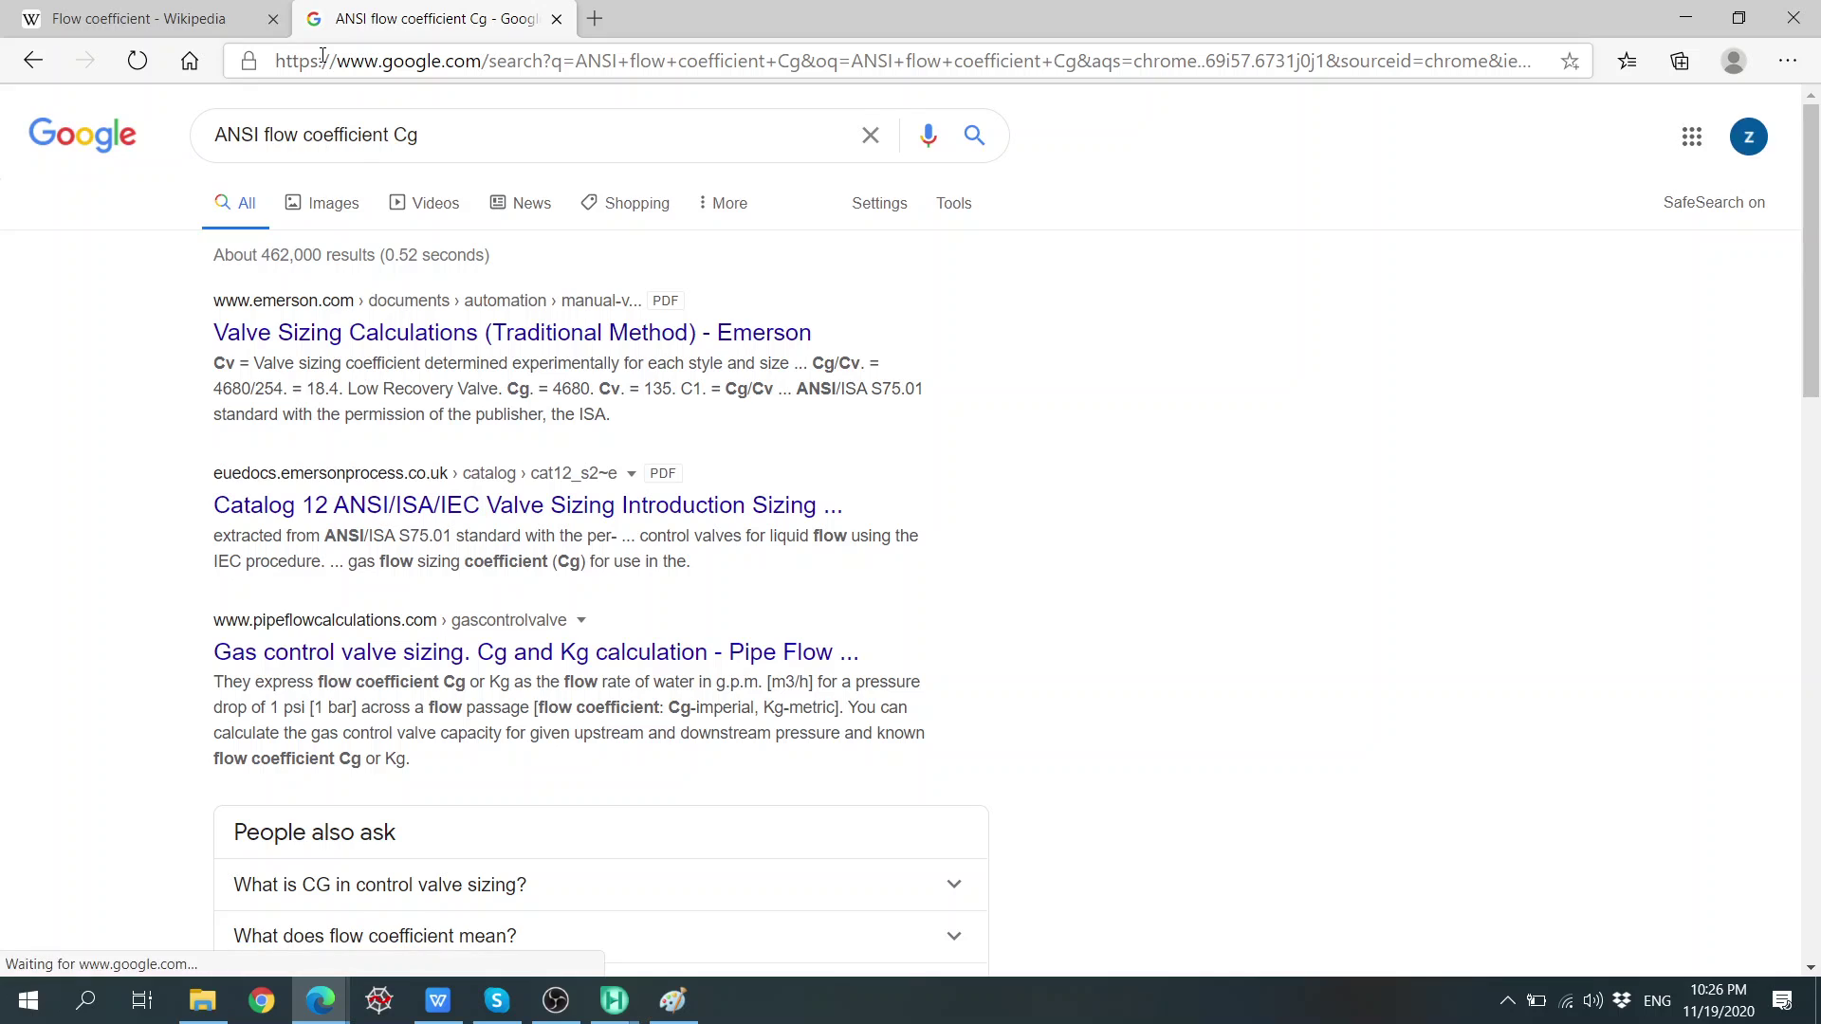
Open Emerson's Valve Sizing Calculations (Traditional Method) PDF, and load the Catalog 12 ANSI/ISA/IEC Valve Sizing result in a separate tab.
left_click(517, 337)
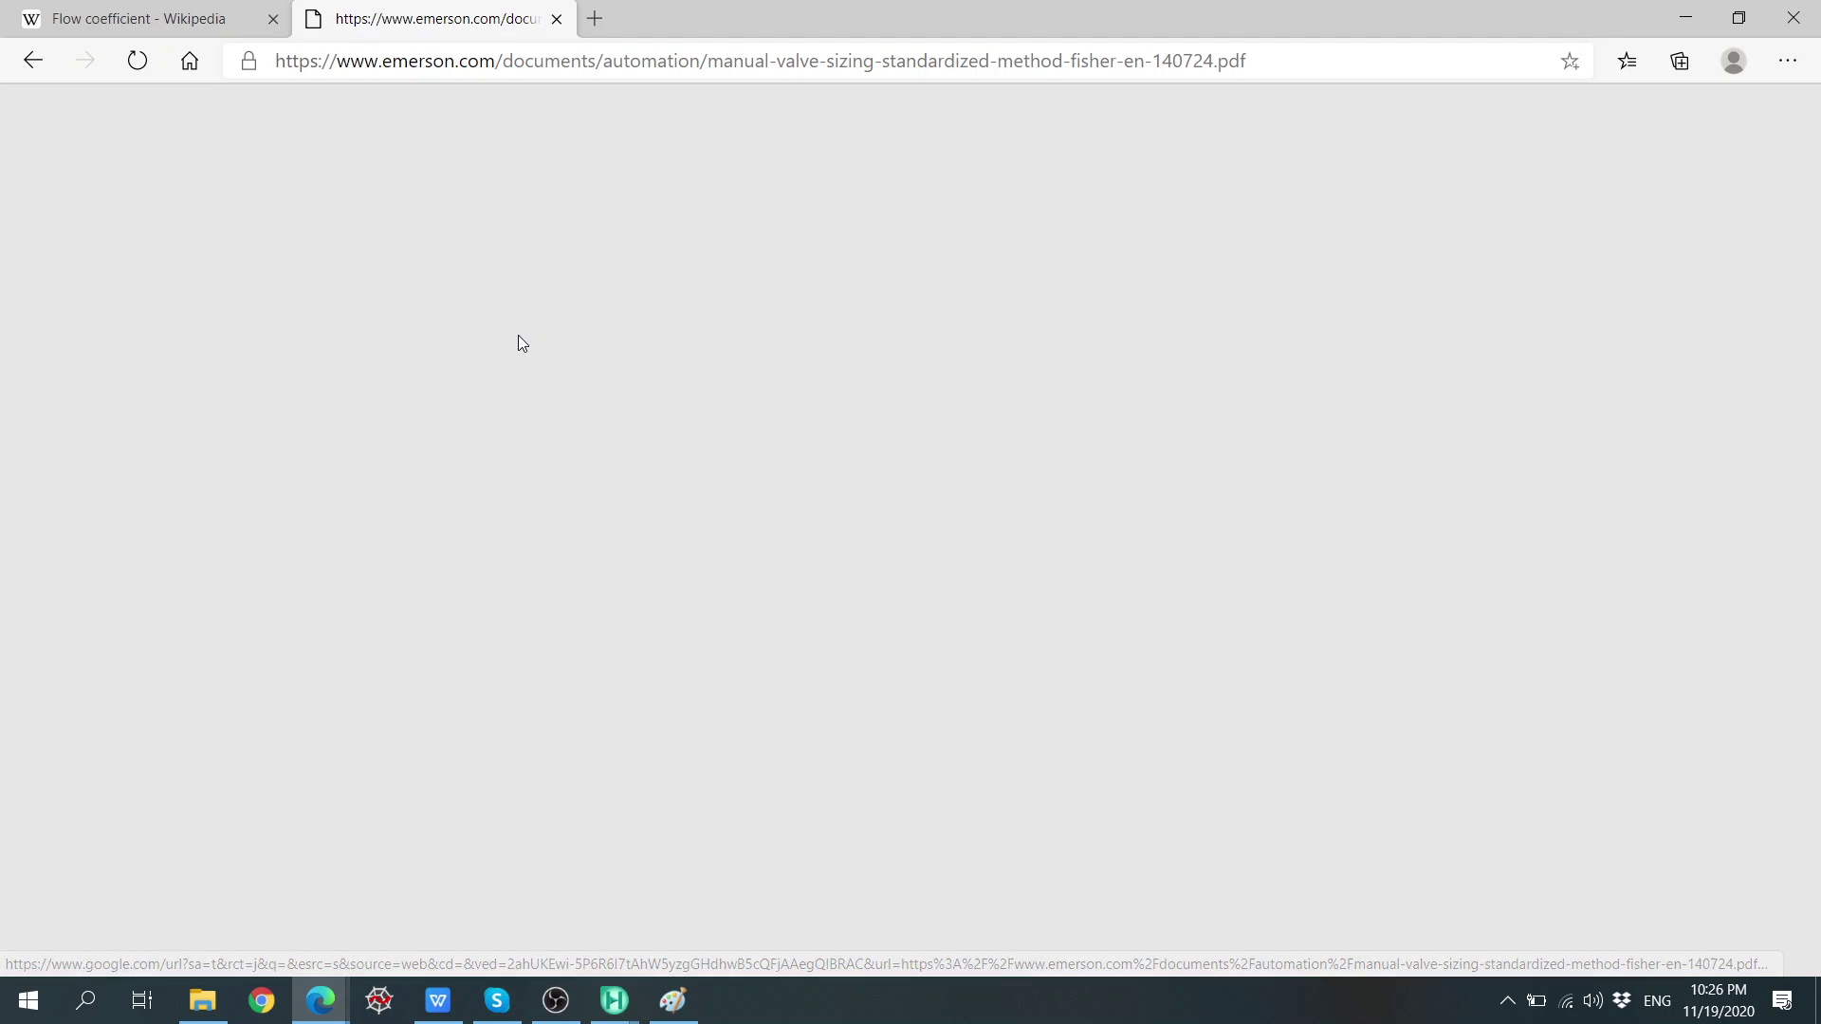
left_click(33, 61)
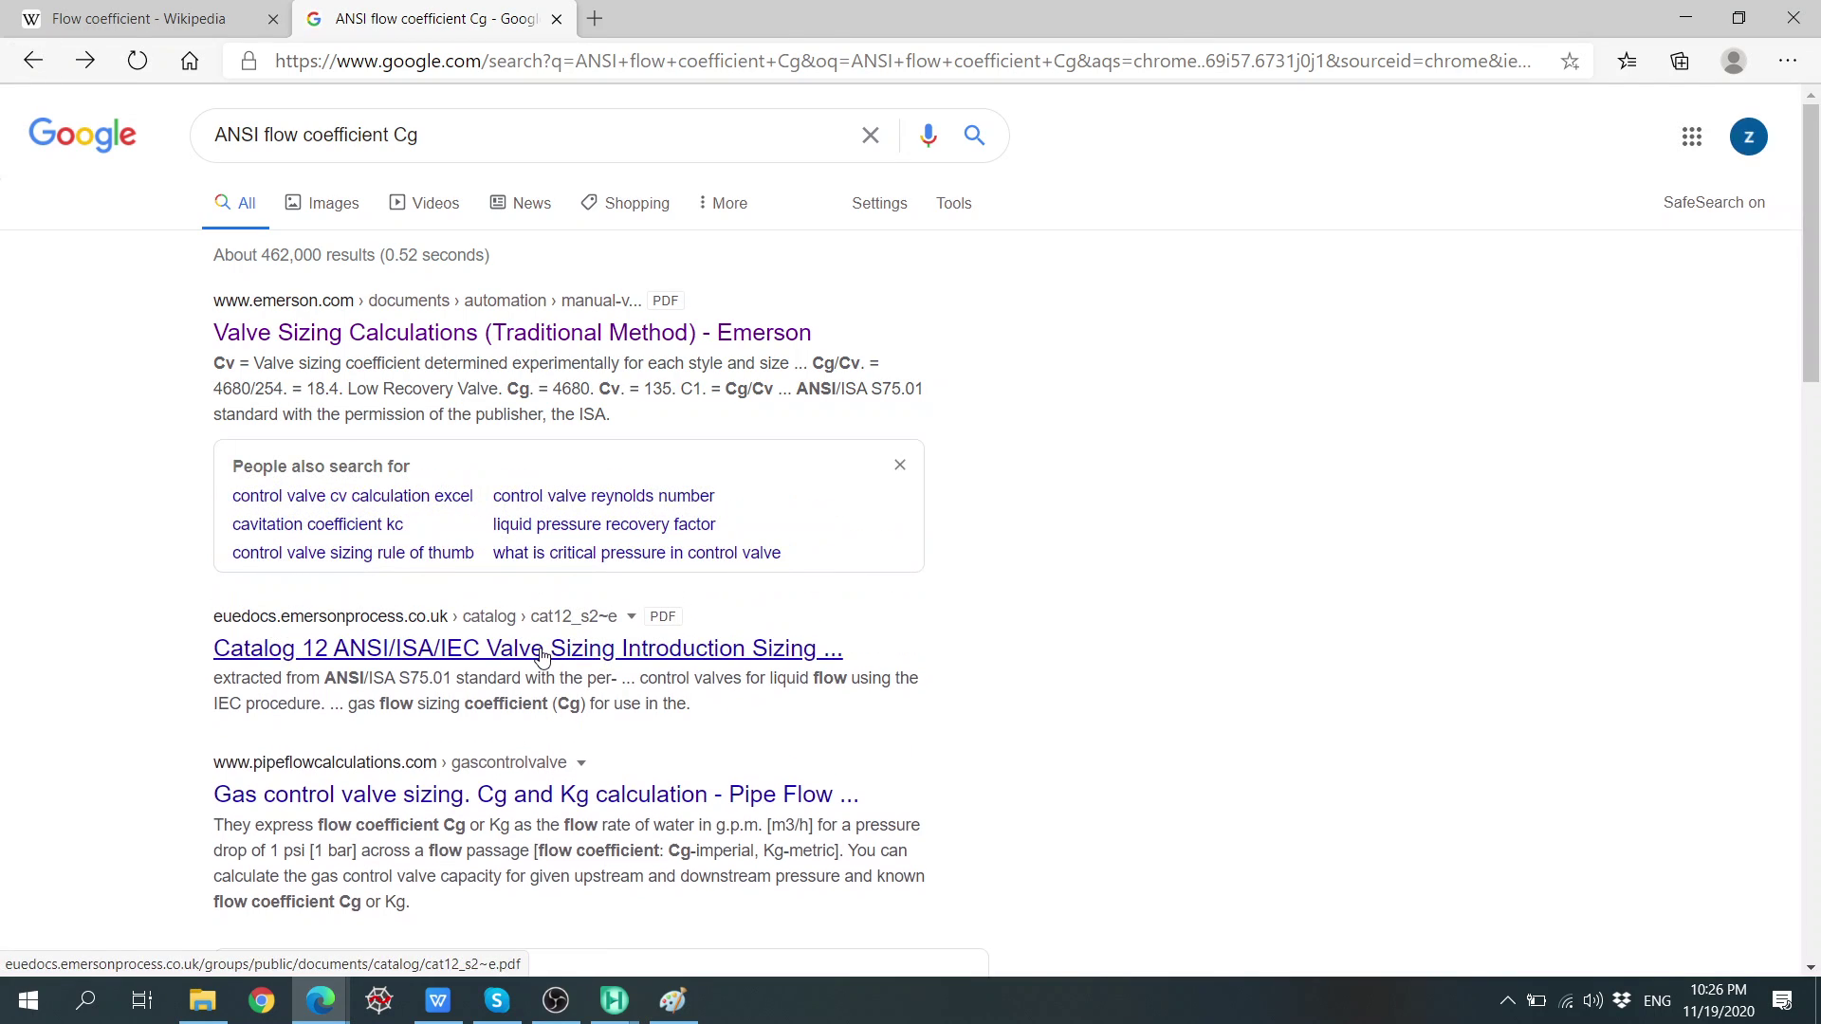
right_click(542, 653)
left_click(625, 797)
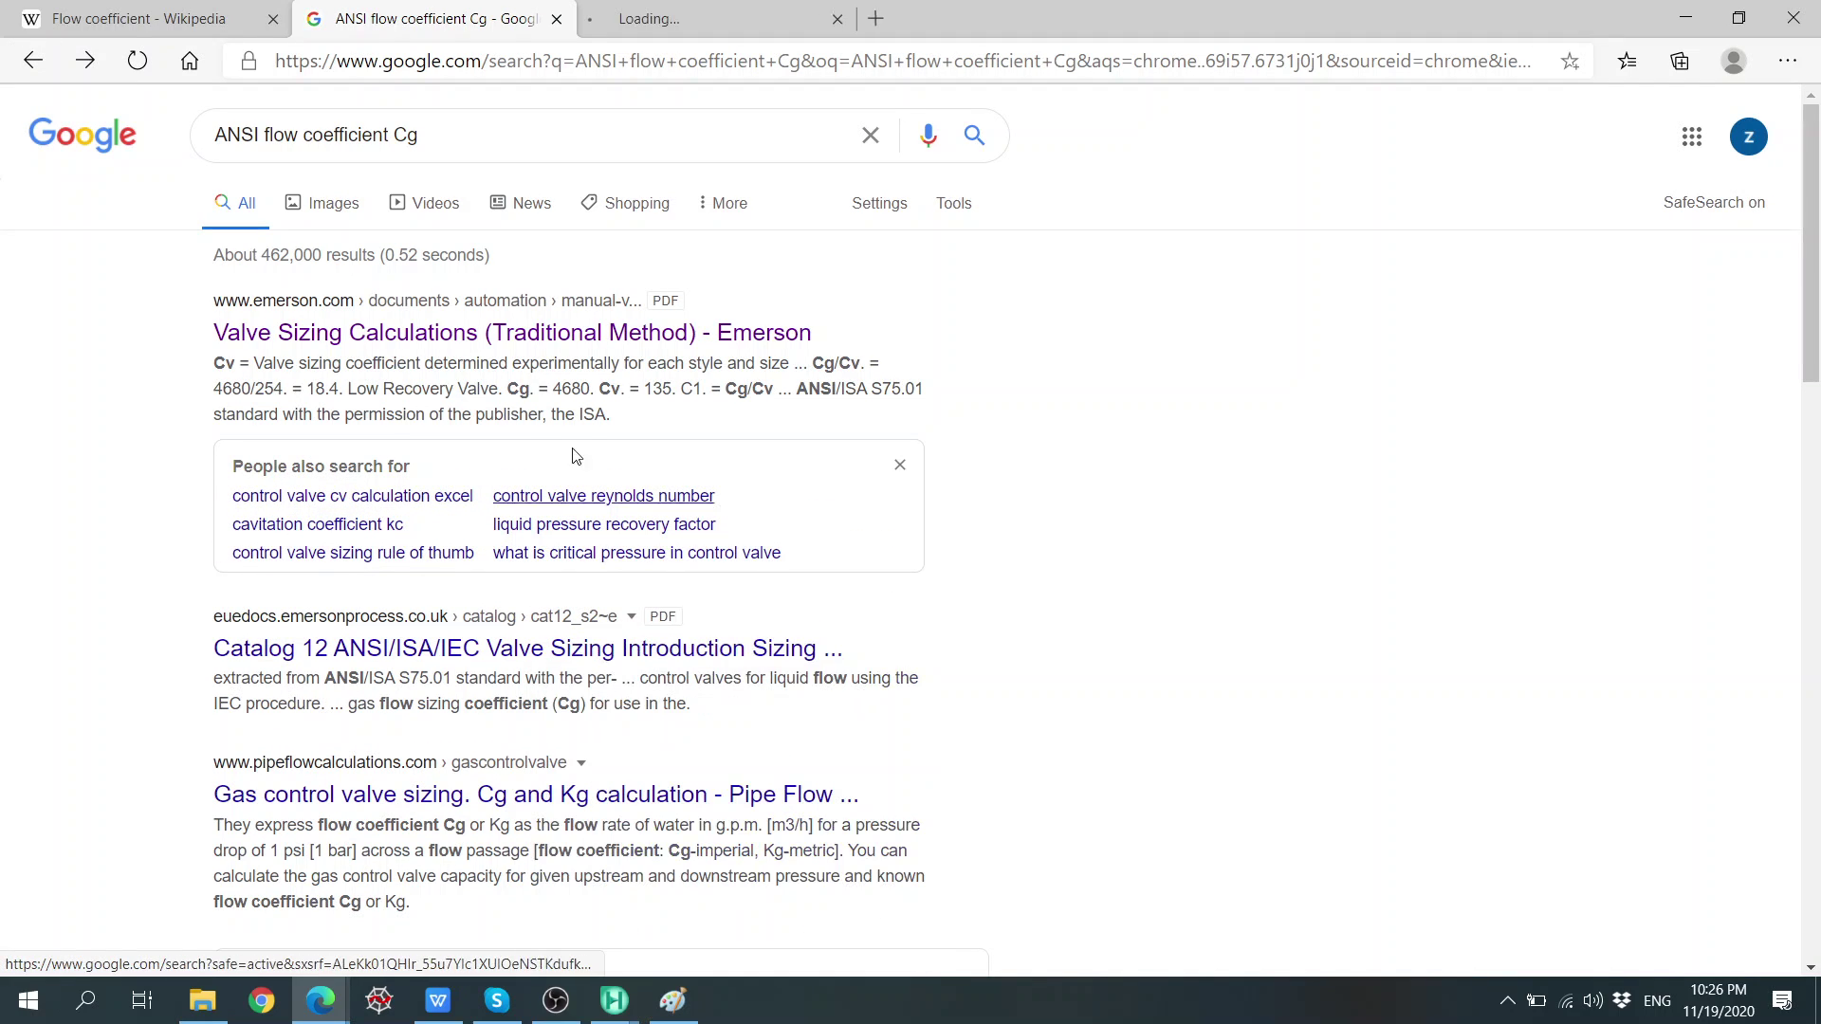
left_click(588, 336)
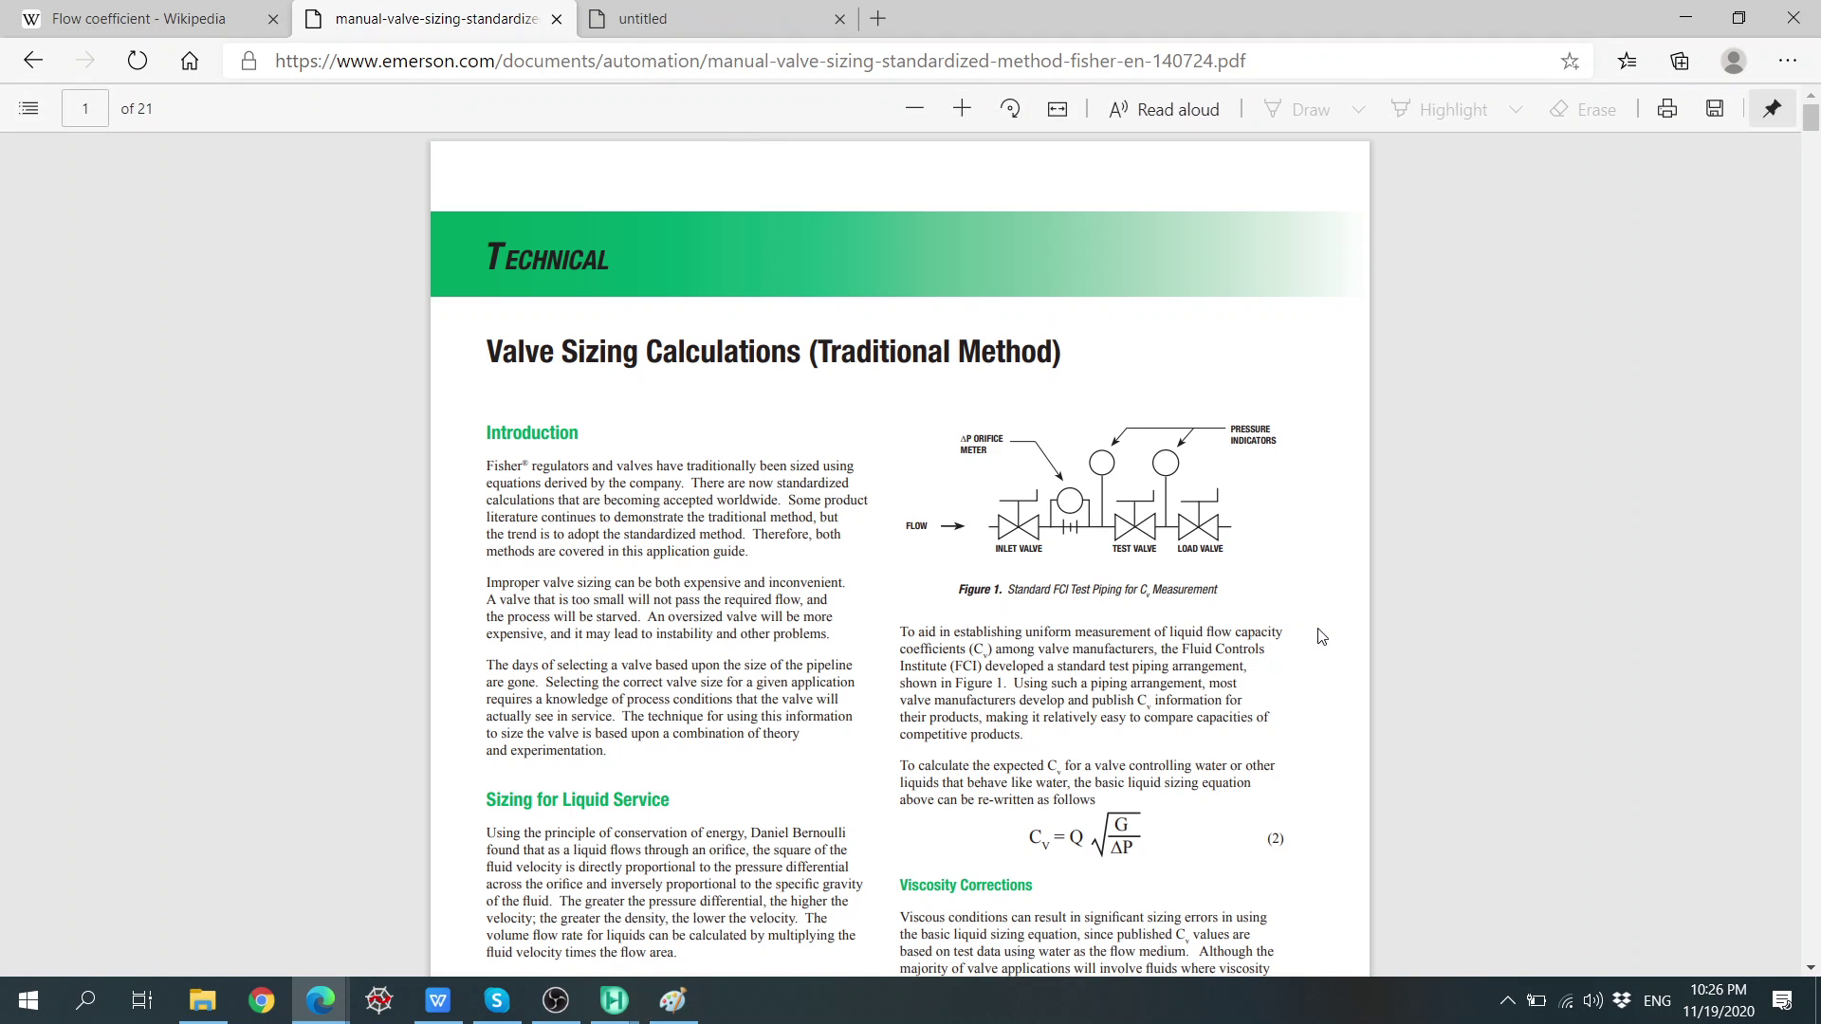
Read the liquid service part of Emerson's Valve Sizing Calculations PDF, from the basic Cv equation through the liquid sizing summary and nomenclature.
scroll(1204, 651, "down", 7)
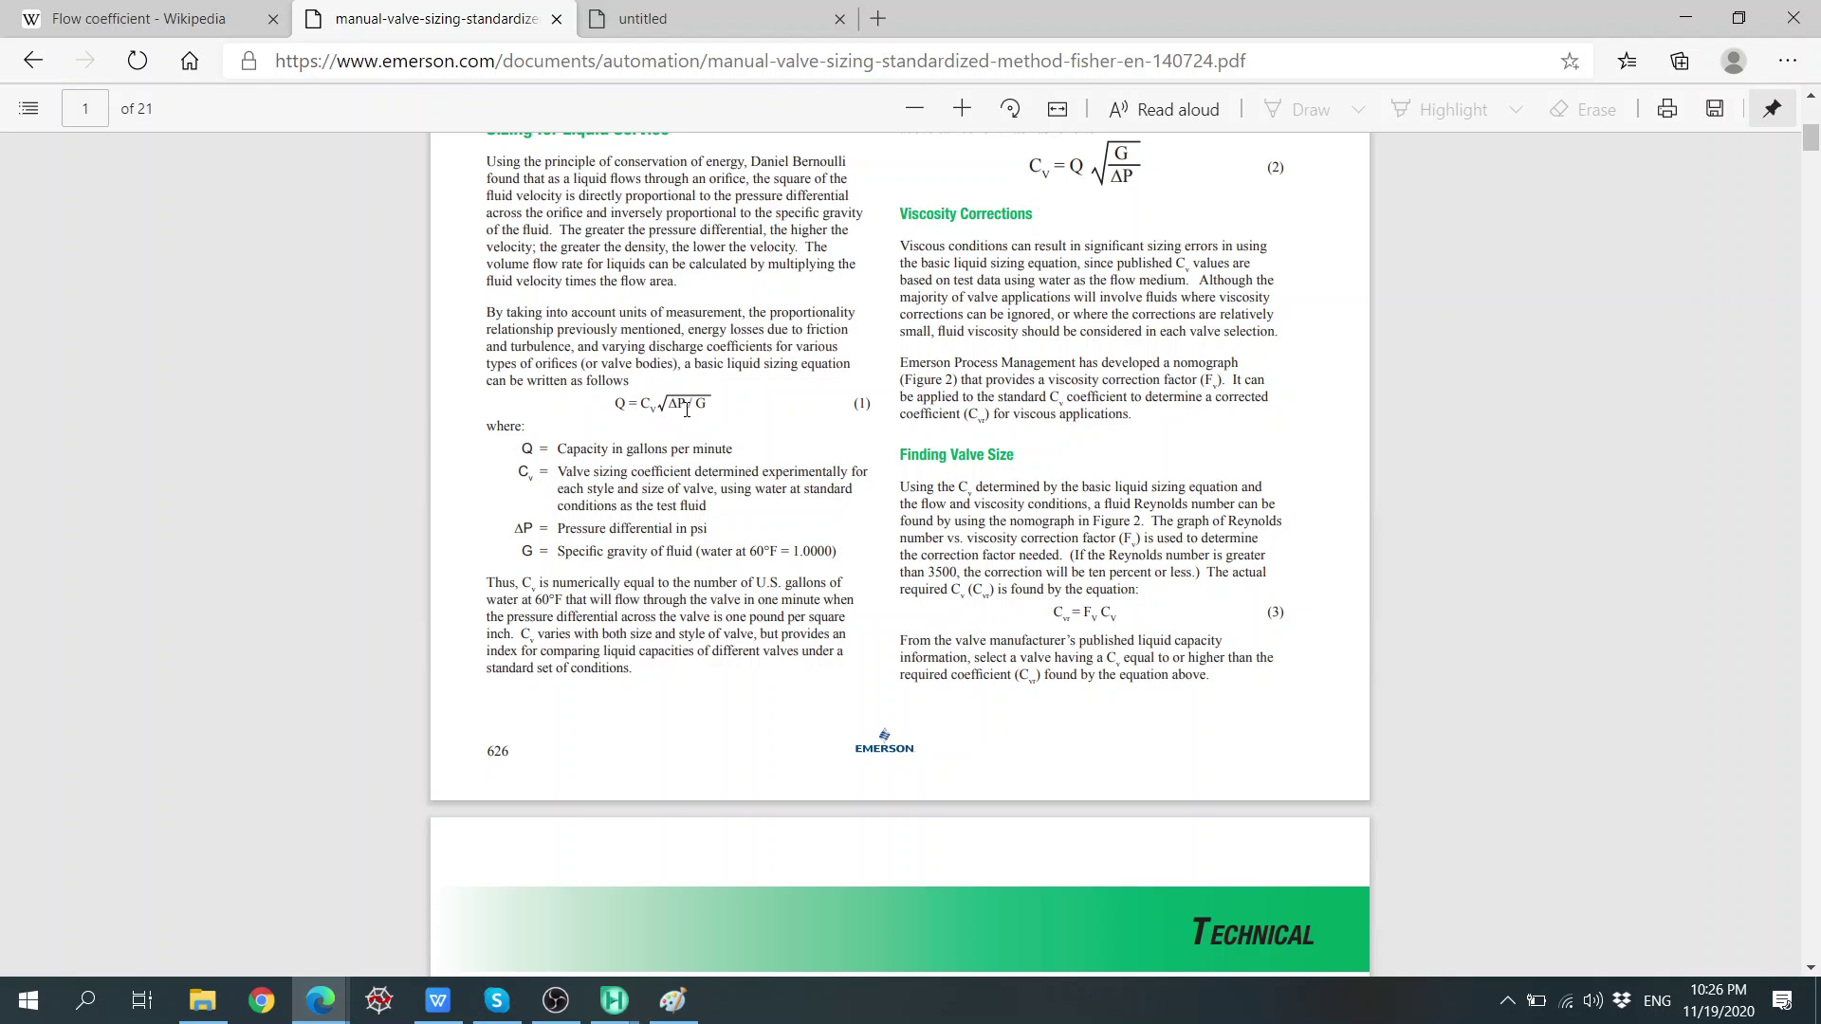
scroll(1307, 578, "down", 10)
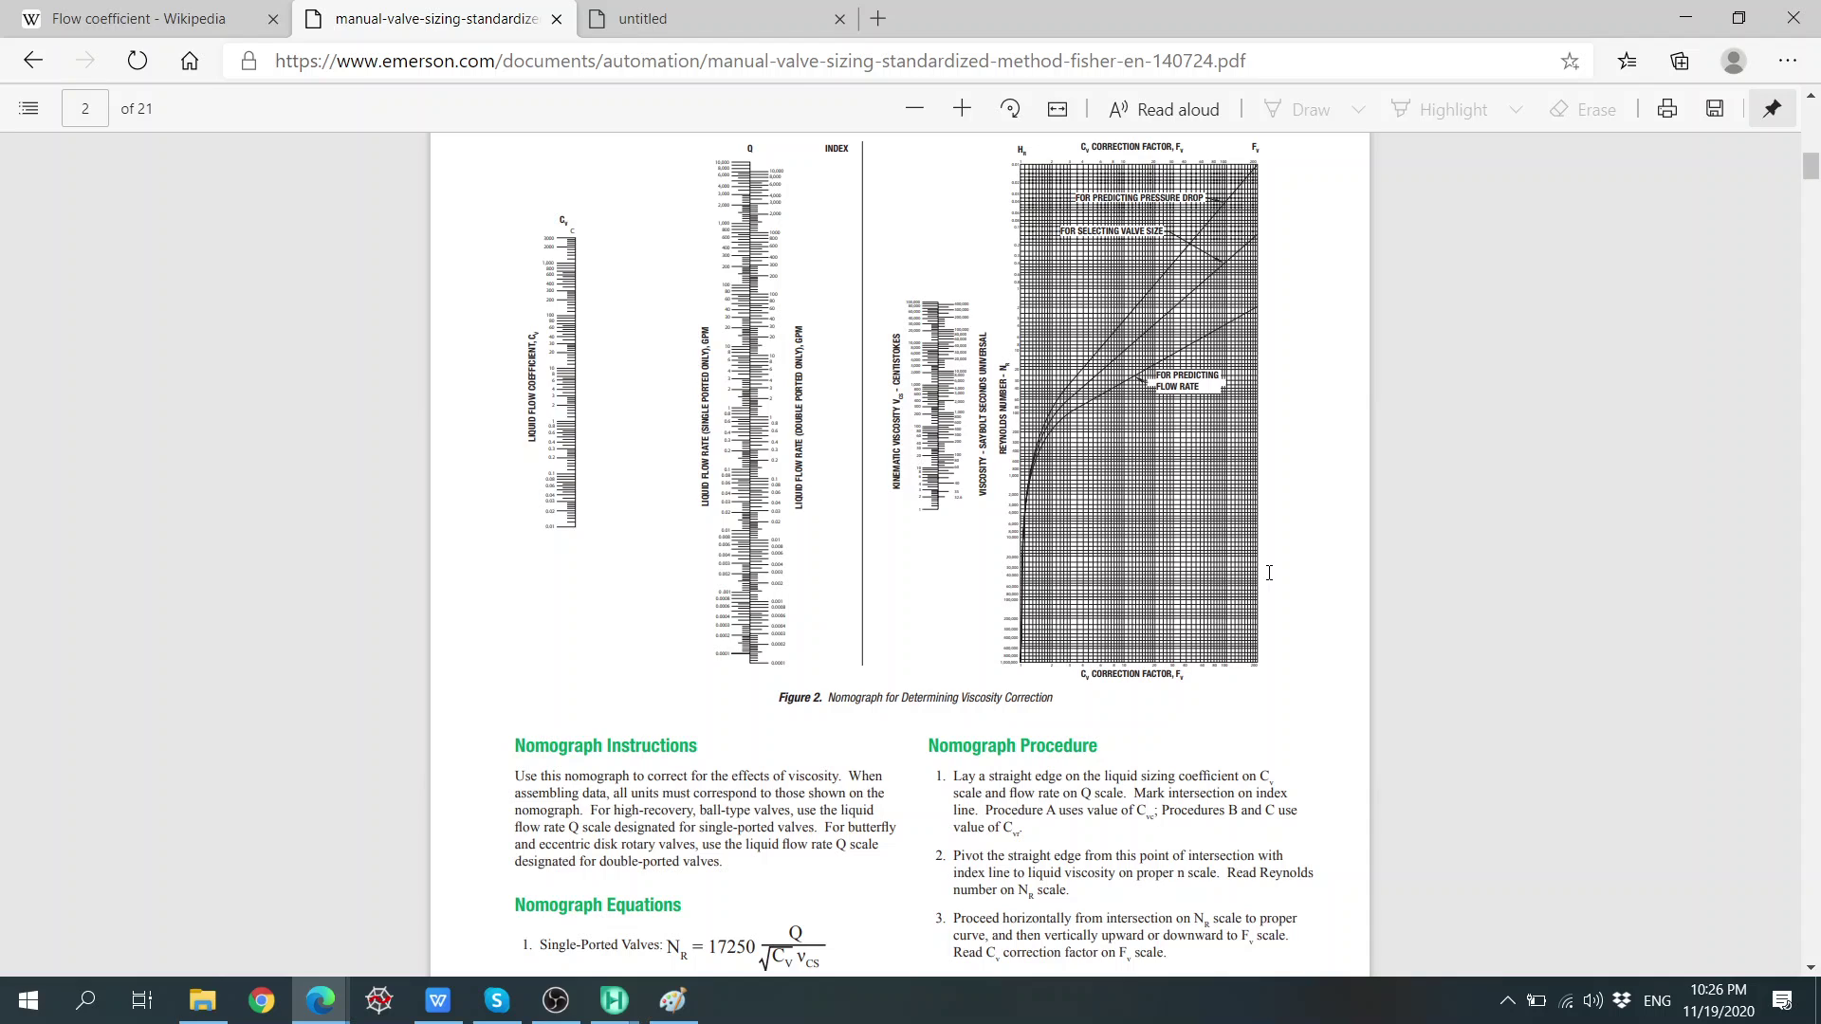
scroll(1201, 586, "down", 5)
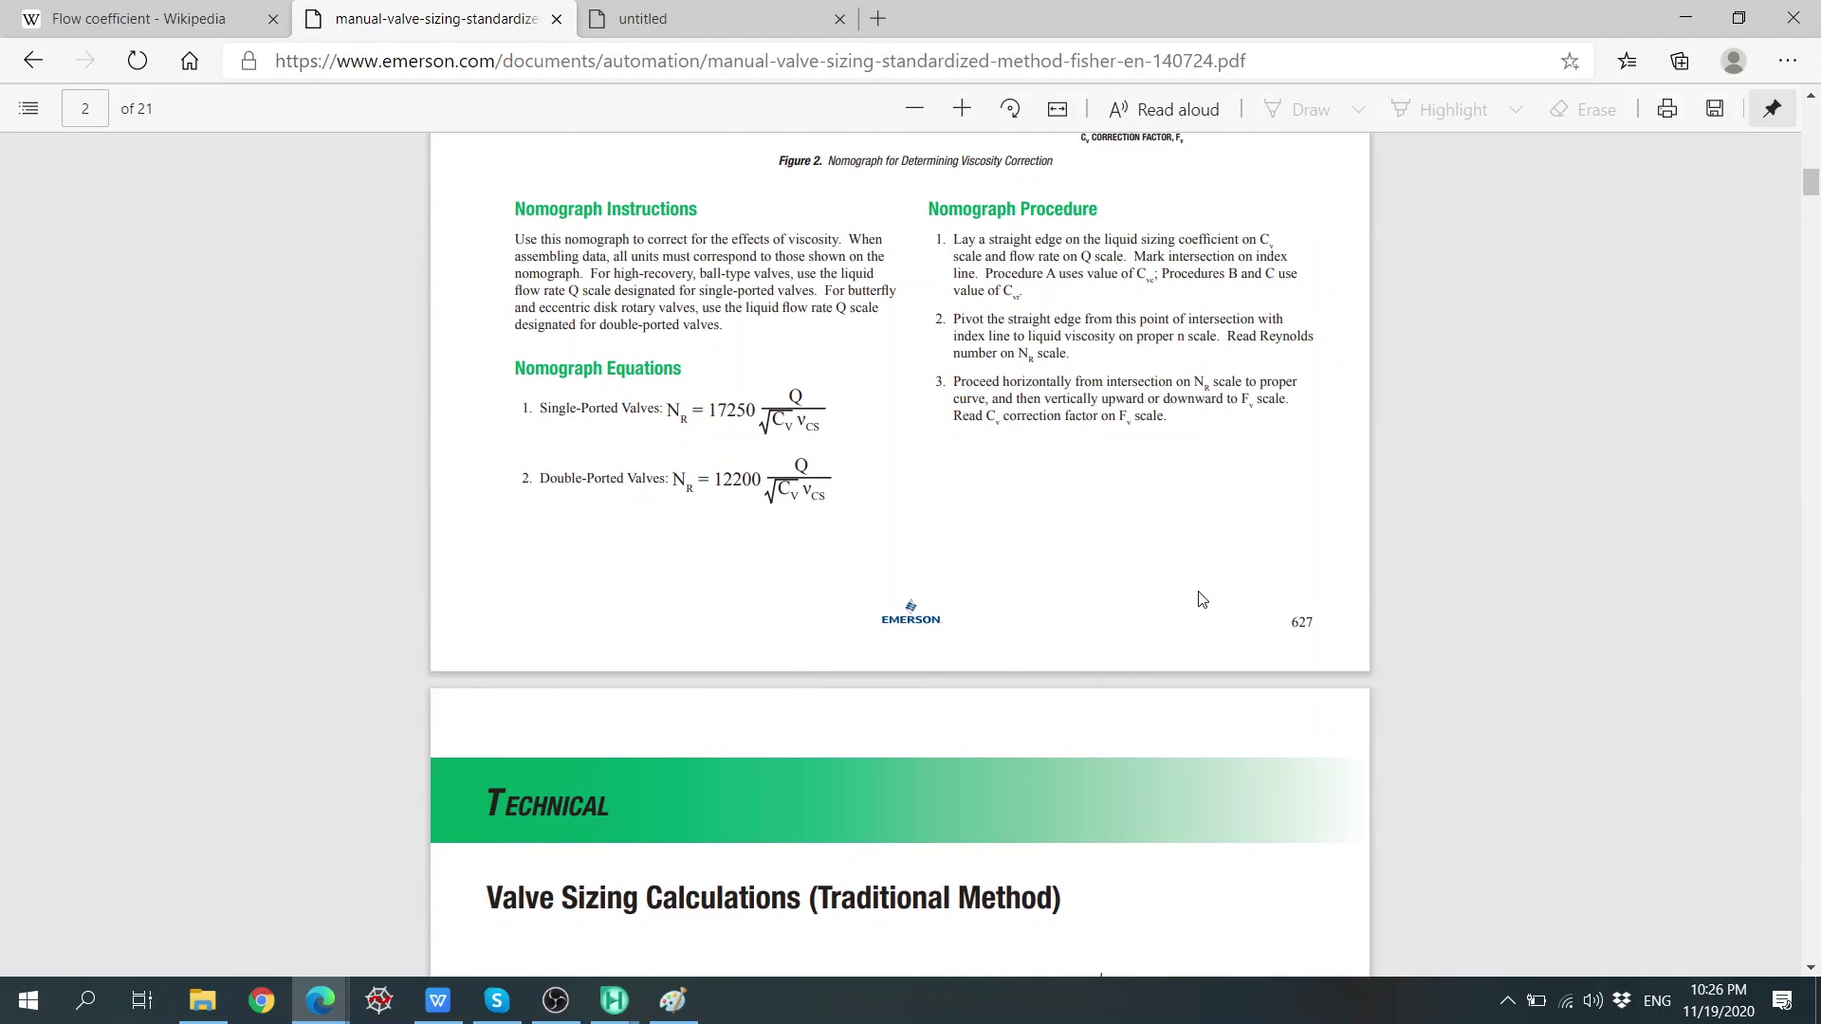
scroll(1201, 599, "down", 7)
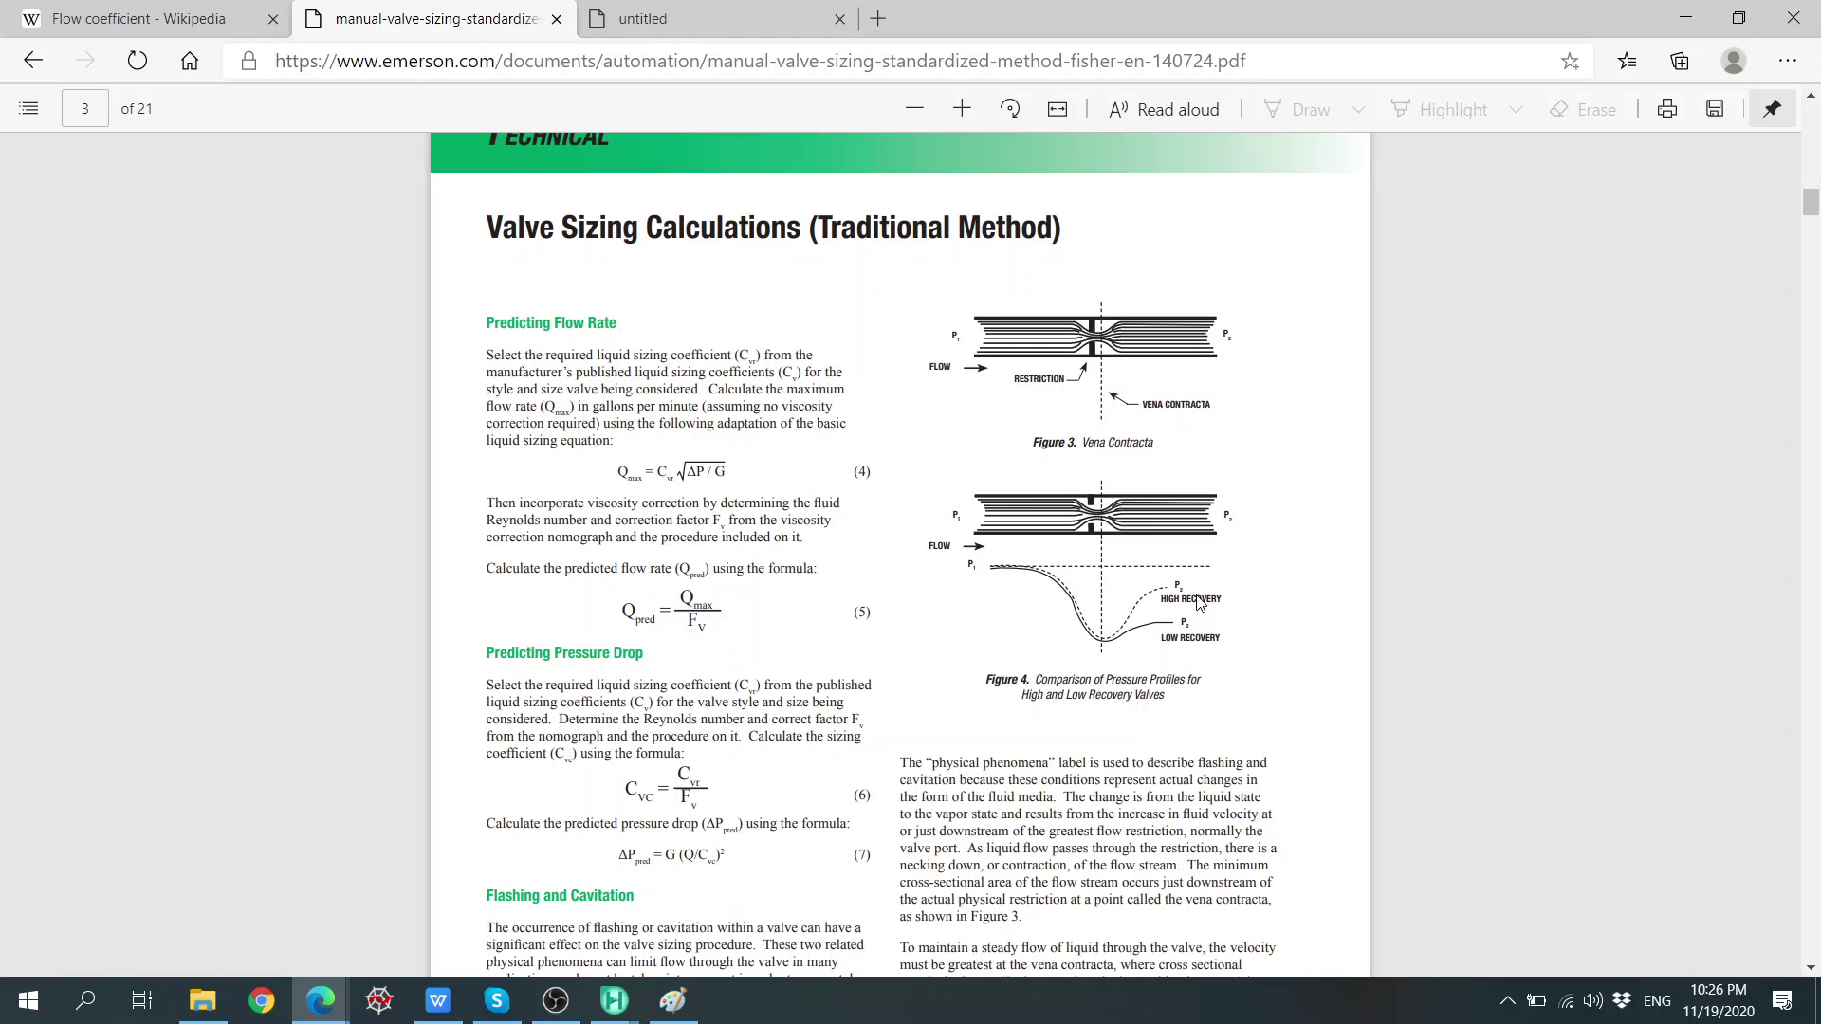
scroll(1199, 604, "down", 8)
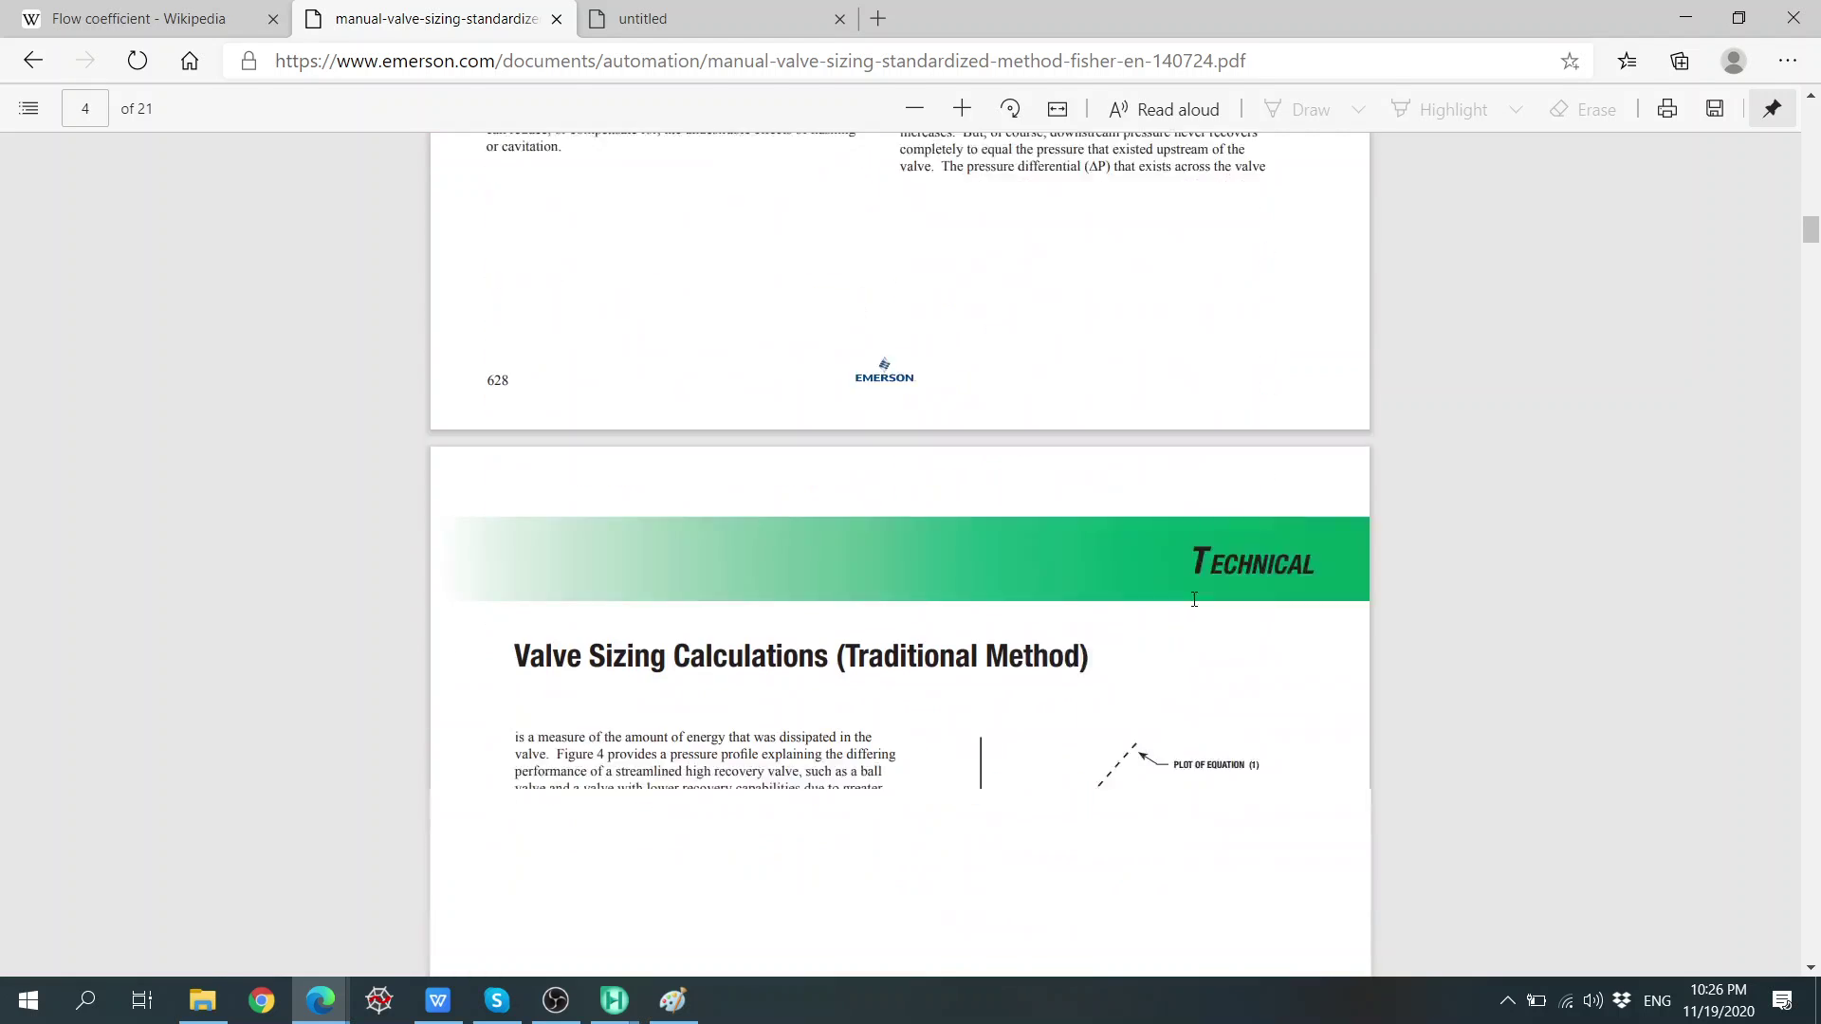
scroll(1194, 599, "down", 3)
scroll(1194, 600, "down", 6)
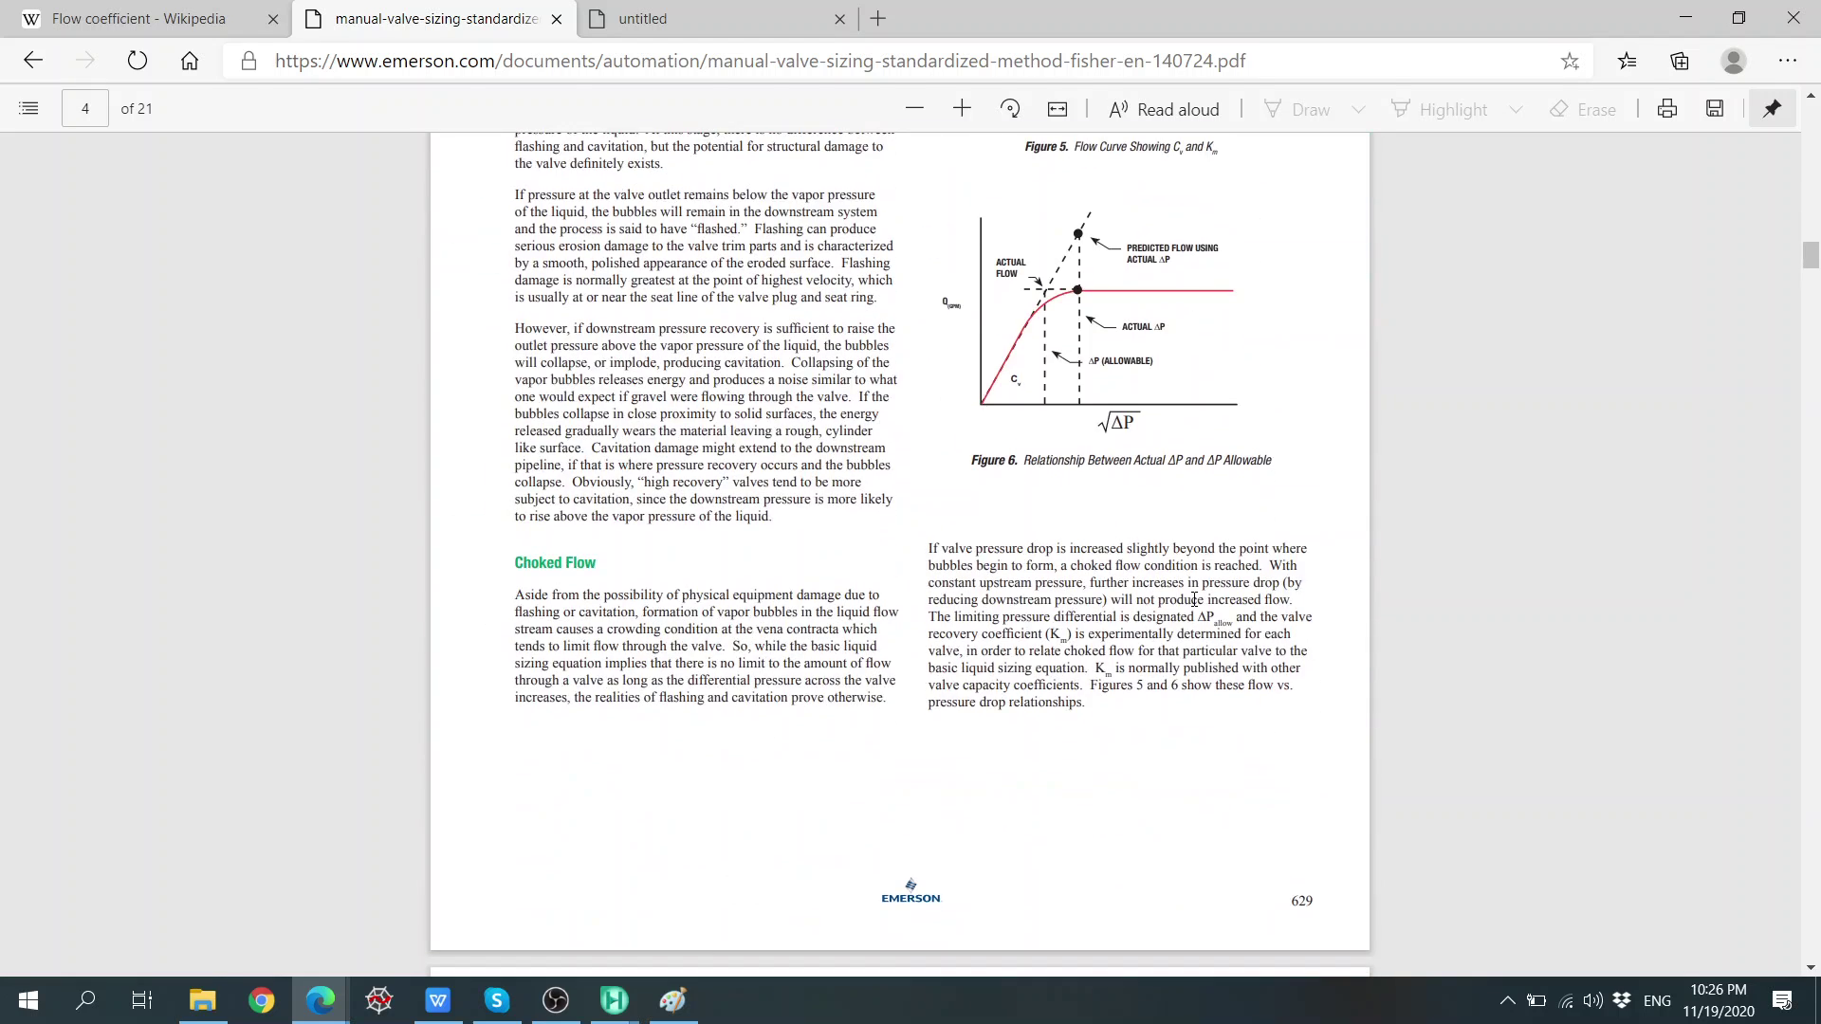
scroll(1194, 599, "down", 9)
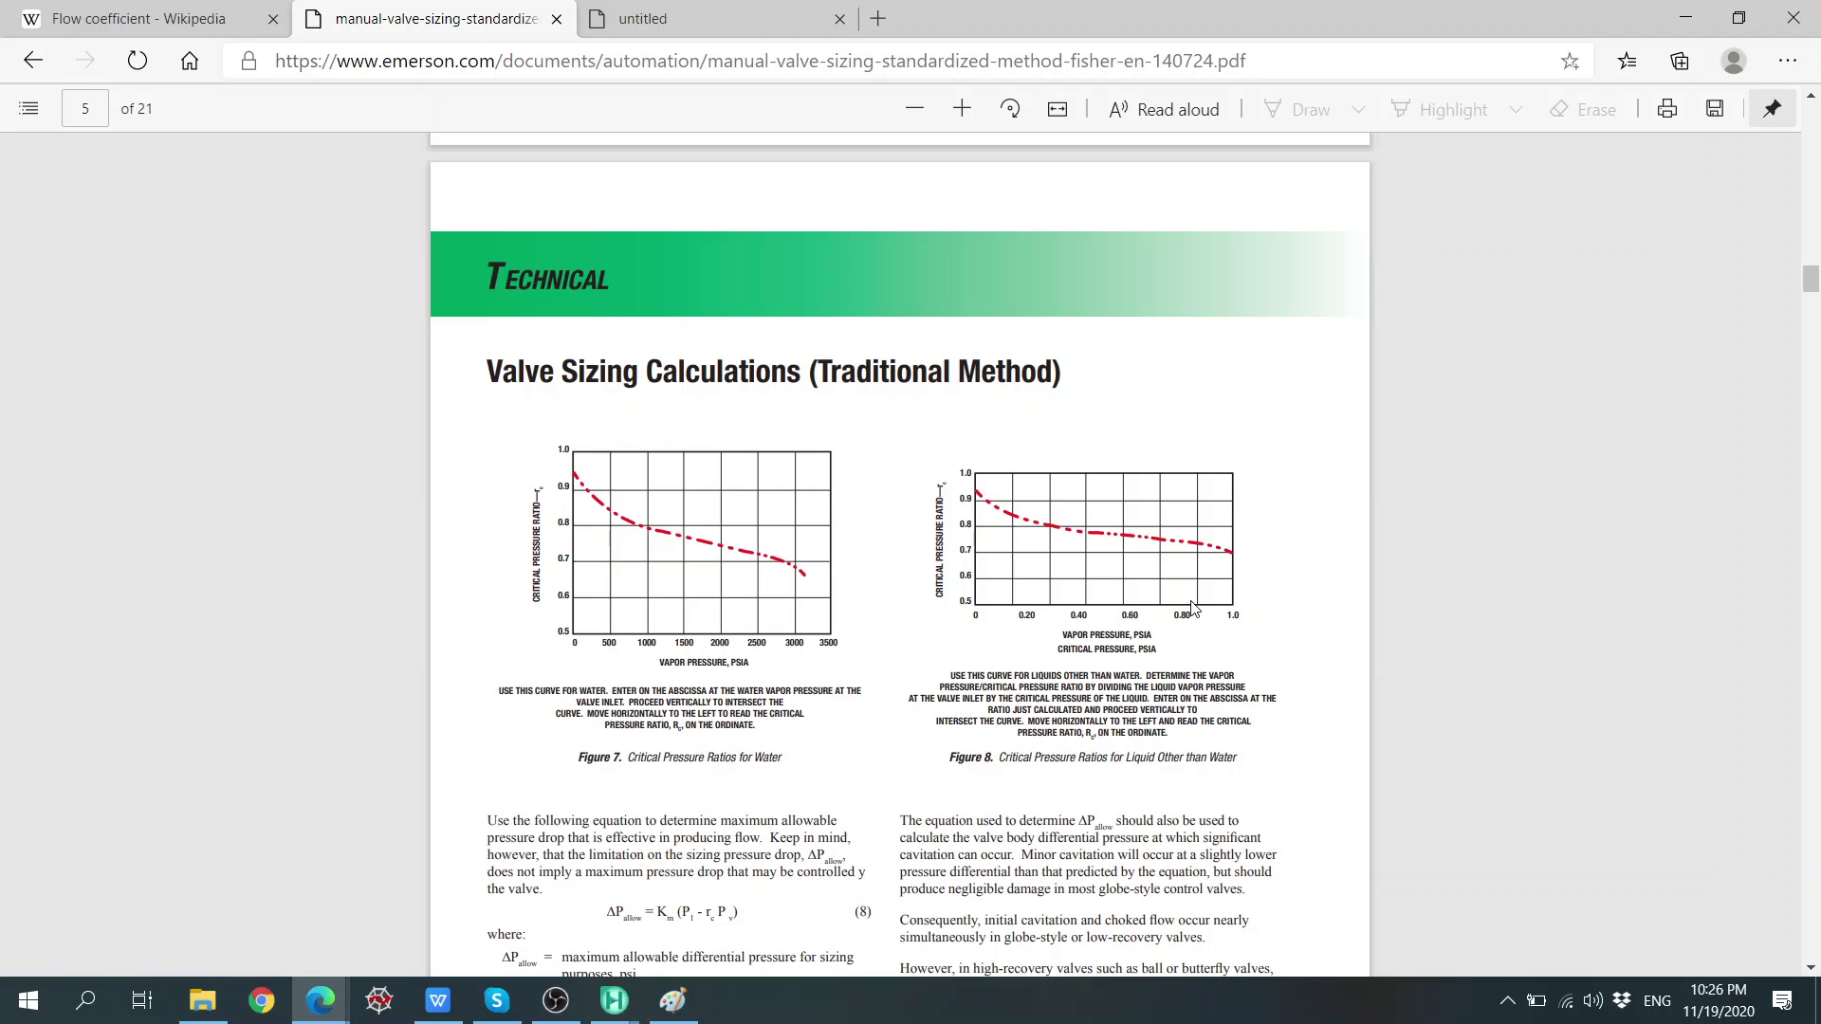
scroll(1194, 609, "down", 14)
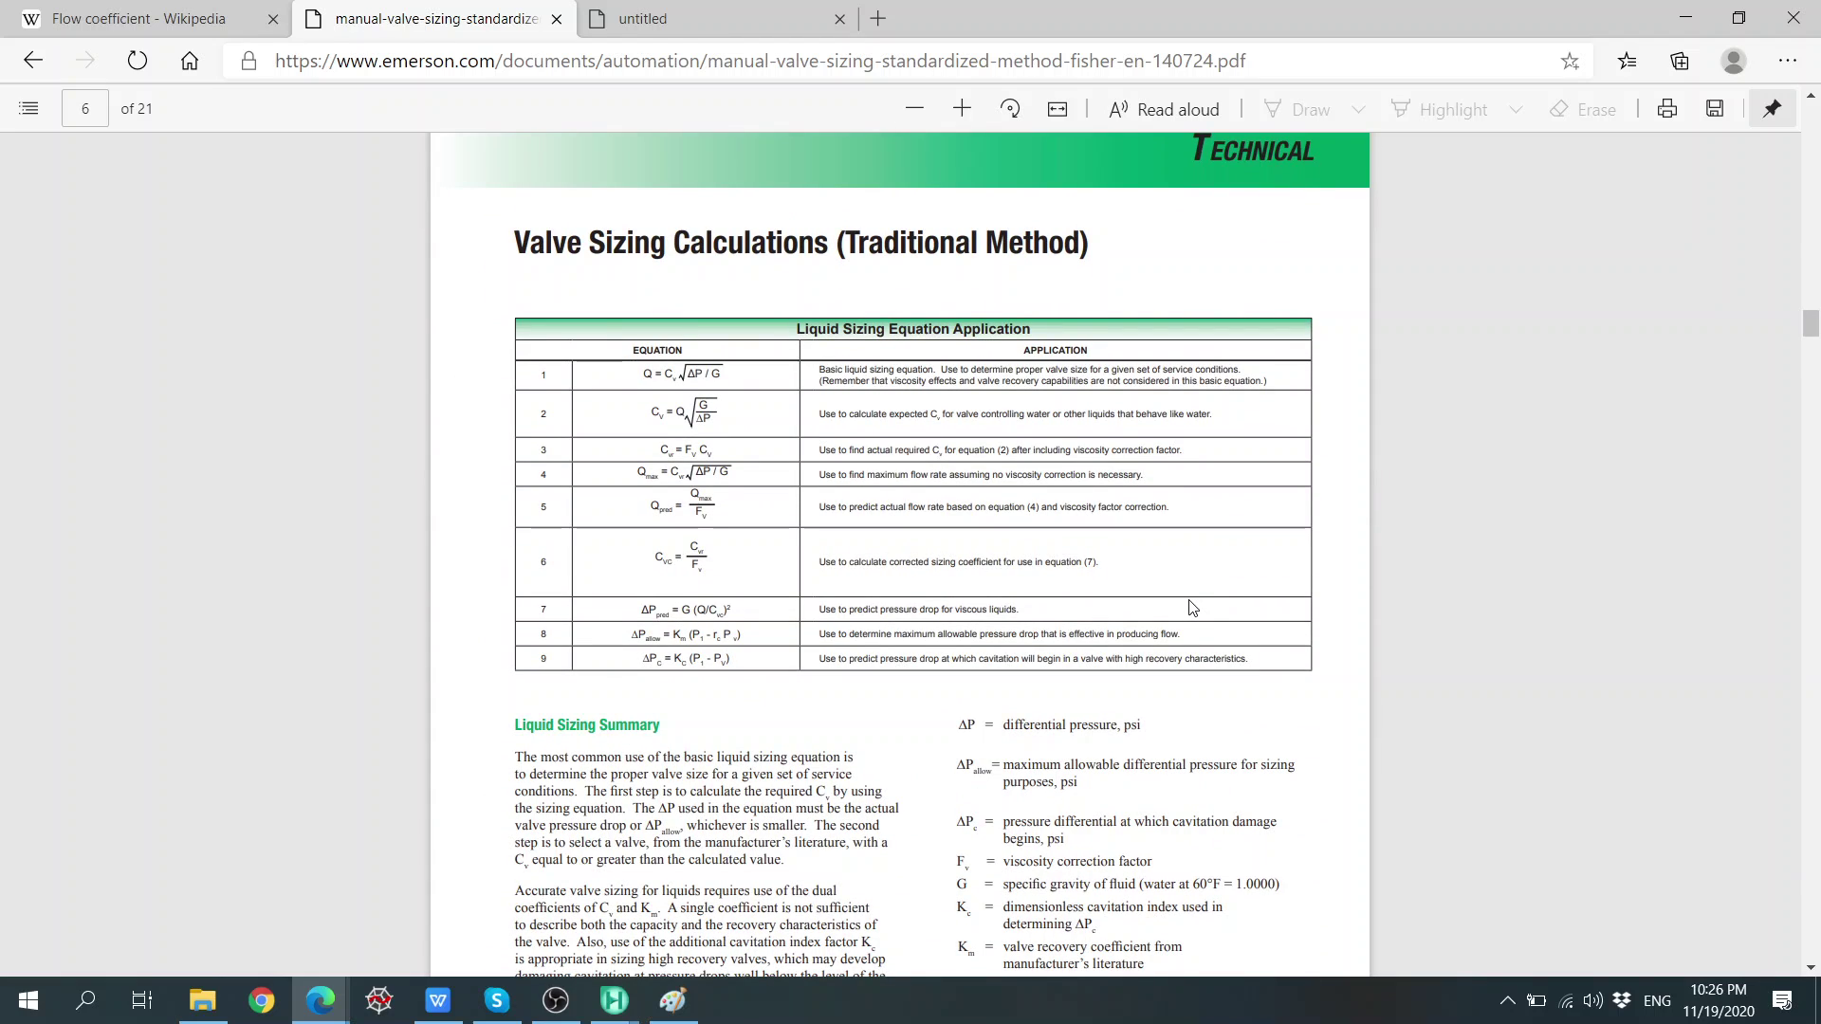
scroll(1192, 607, "down", 4)
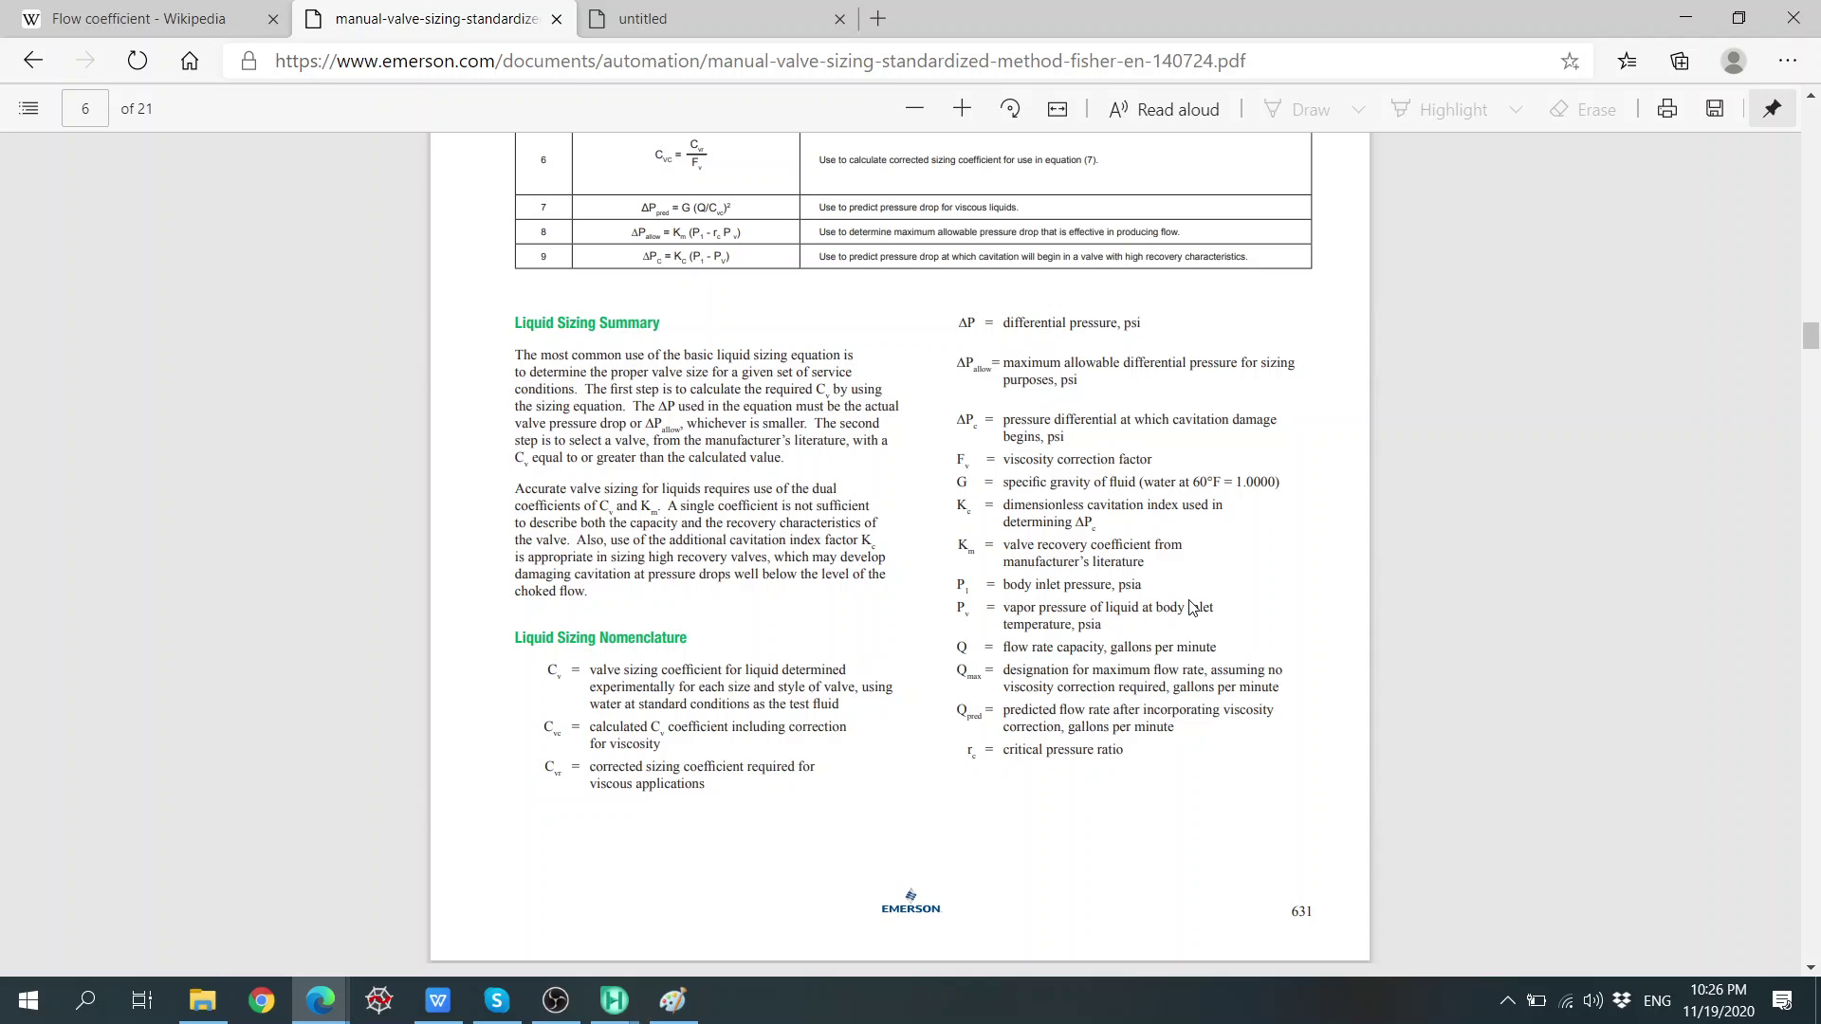
Read the gas and steam service section, covering the critical flow coefficient Cg, the Universal Gas Sizing Equation and its steam and vapor forms.
scroll(1192, 607, "down", 9)
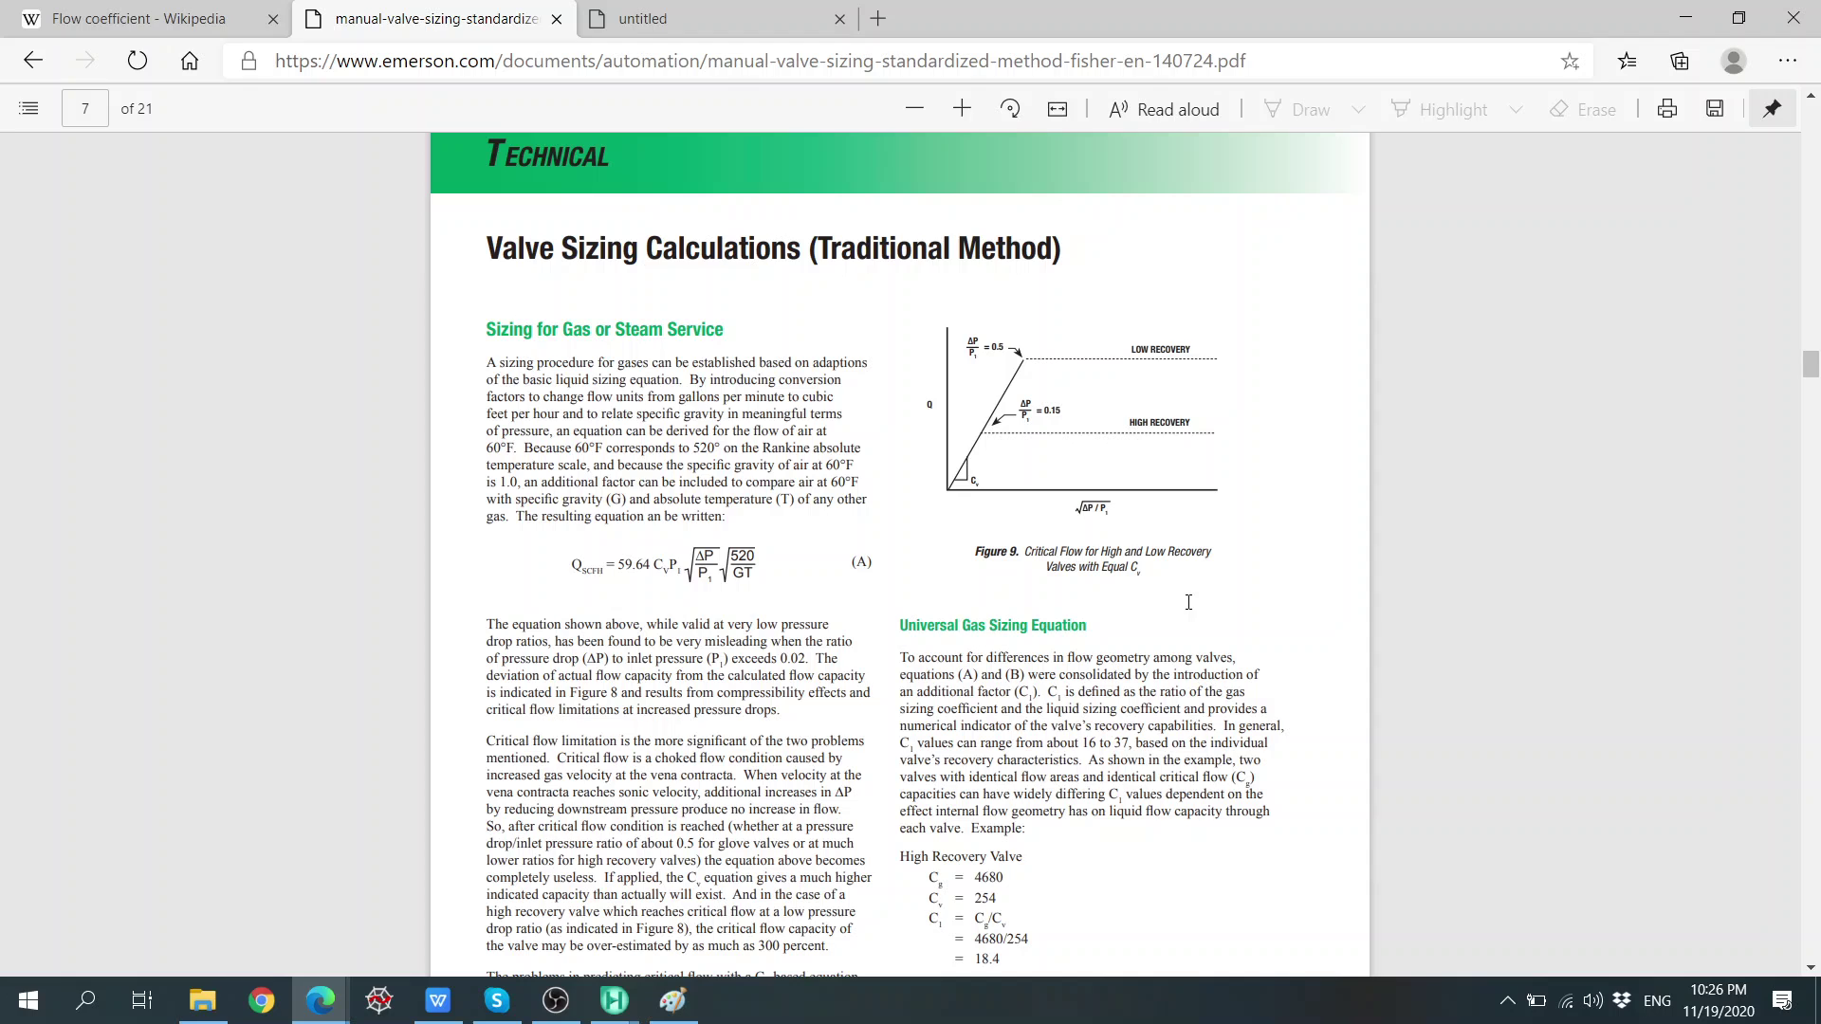
scroll(1189, 602, "down", 4)
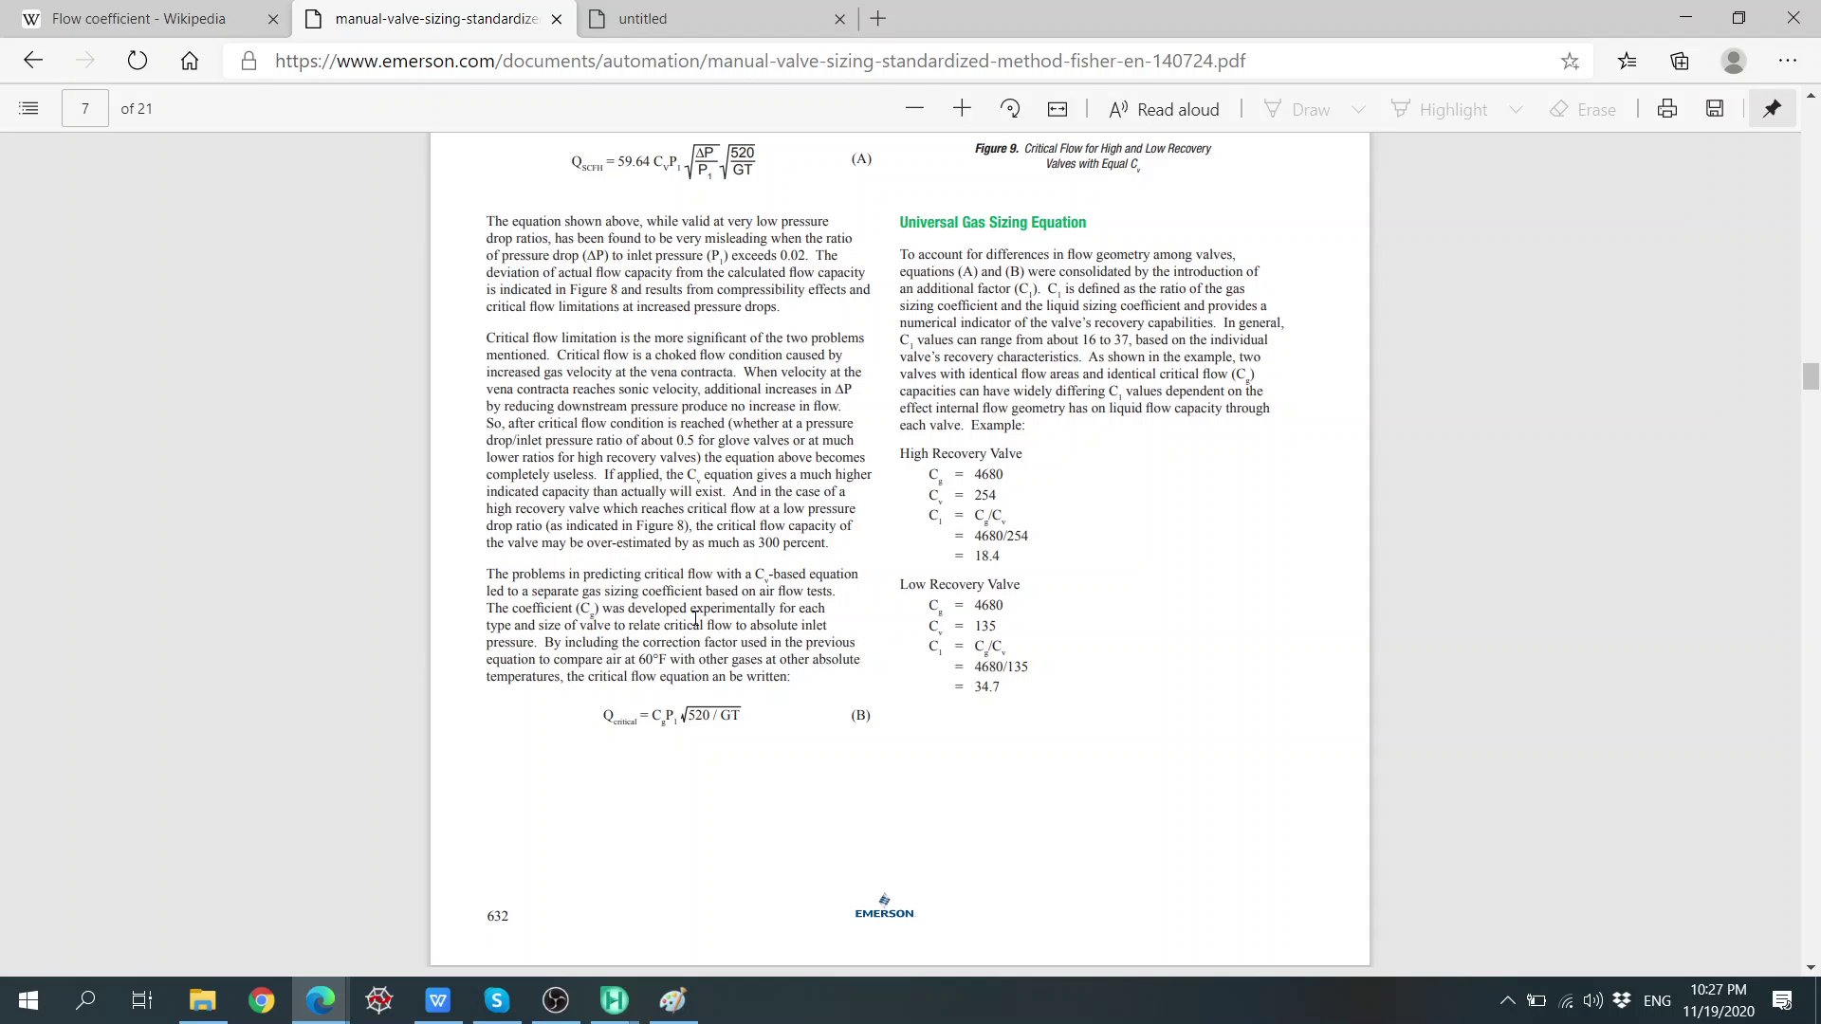
scroll(697, 619, "up", 1)
scroll(710, 620, "down", 3)
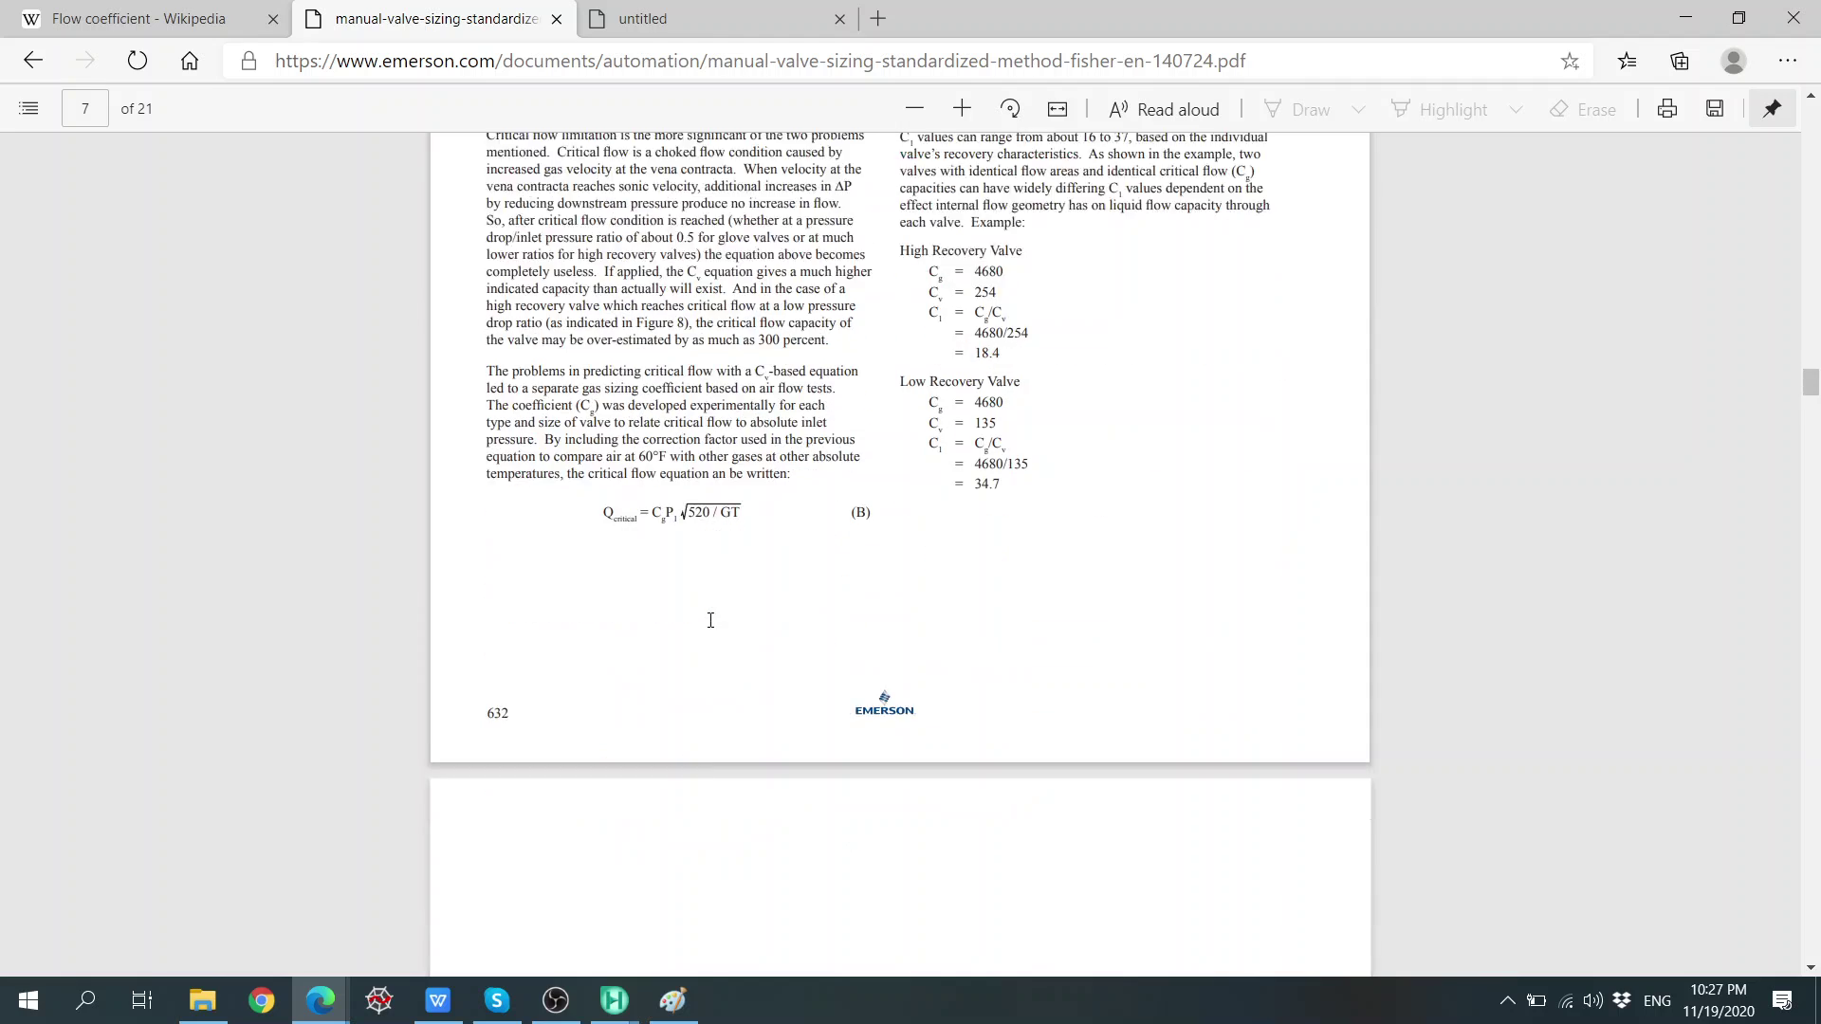
scroll(710, 620, "down", 8)
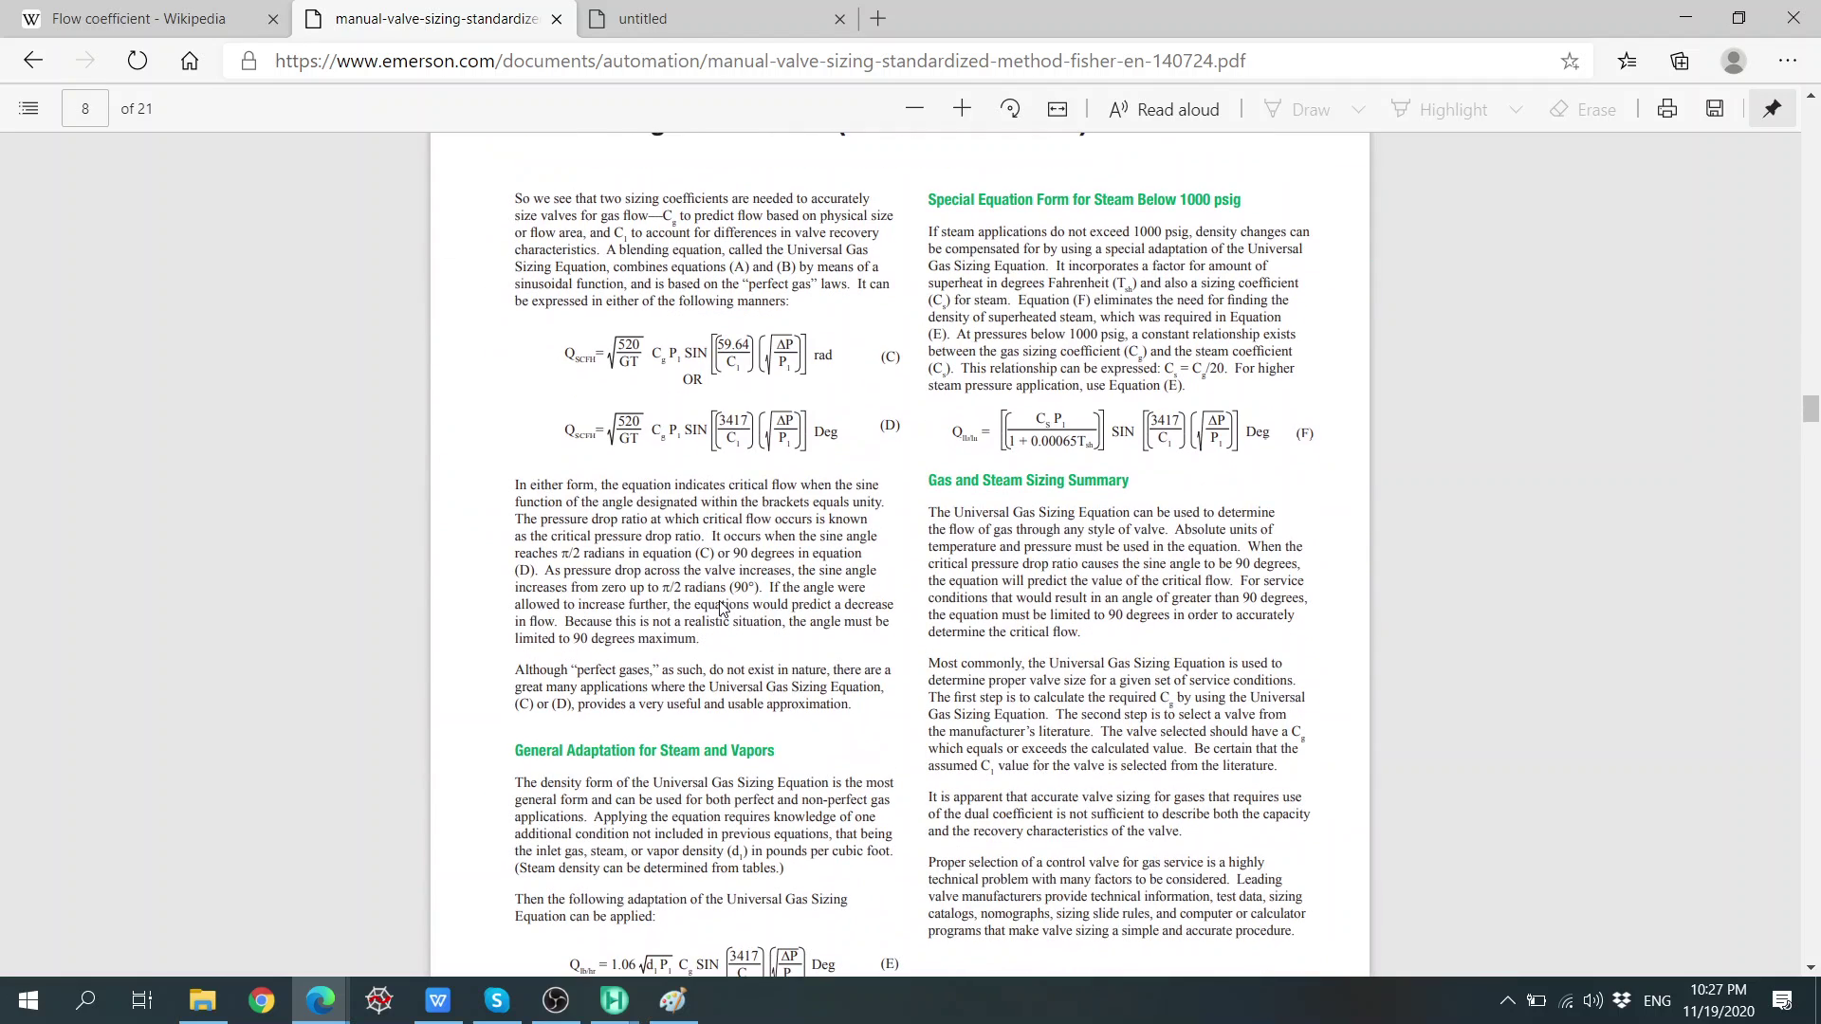
scroll(721, 607, "down", 4)
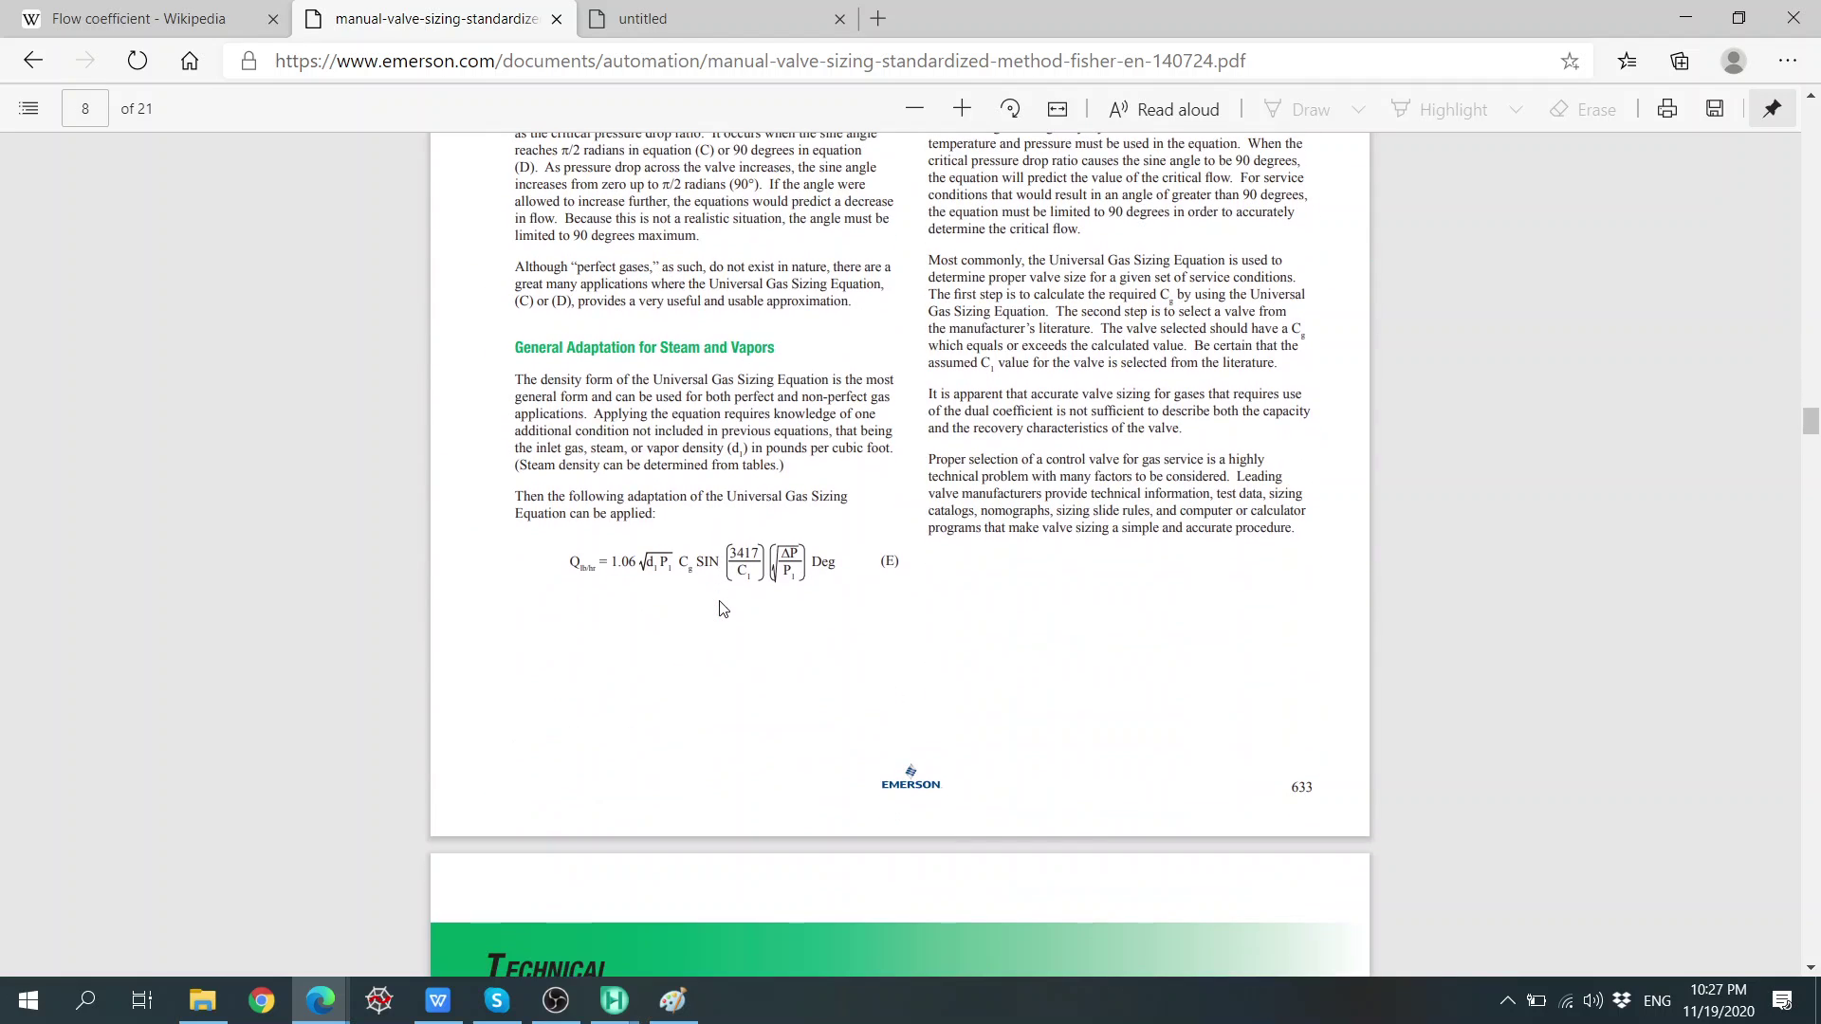
Examine the Gas and Steam Sizing Equation Application table and highlight the gas sizing coefficient definition in the nomenclature.
scroll(720, 609, "down", 7)
scroll(721, 596, "down", 3)
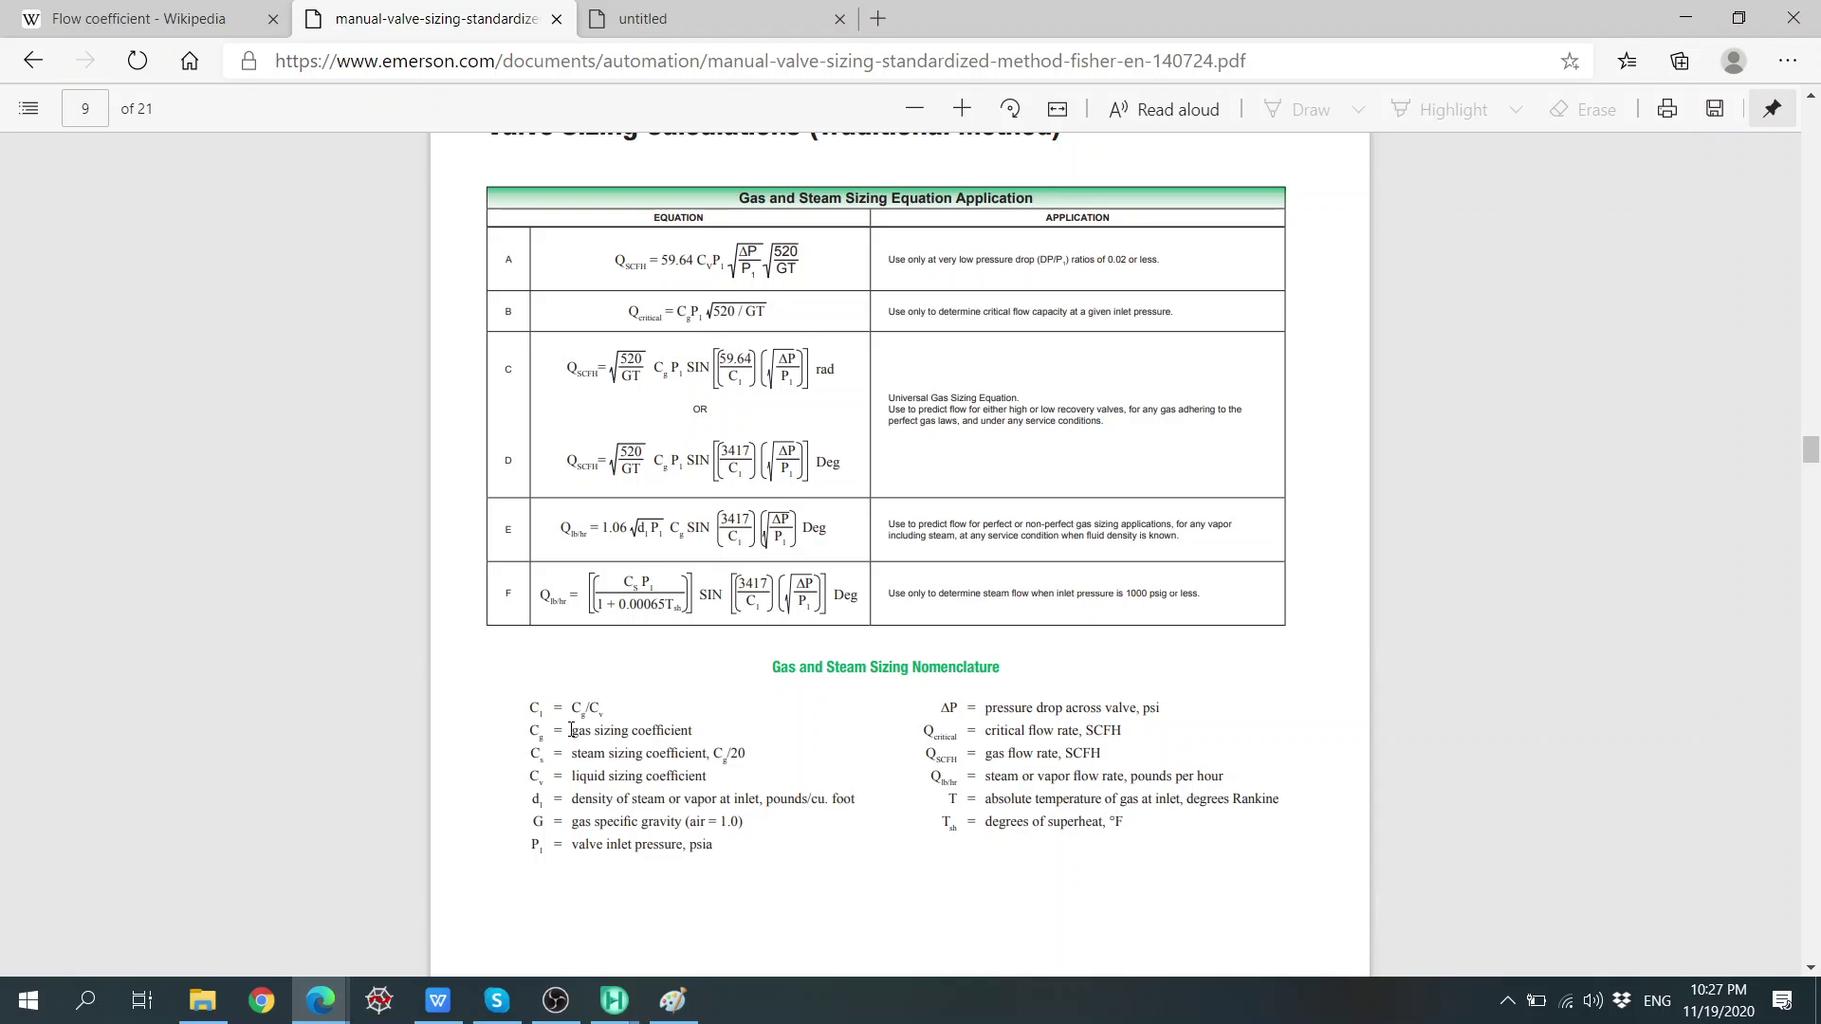
left_click_drag(571, 730, 697, 733)
left_click(547, 768)
left_click_drag(578, 764, 581, 763)
Read the Valve Sizing (Standardized Method) introduction and its procedure for sizing valves for liquids.
scroll(833, 749, "down", 7)
scroll(833, 750, "down", 6)
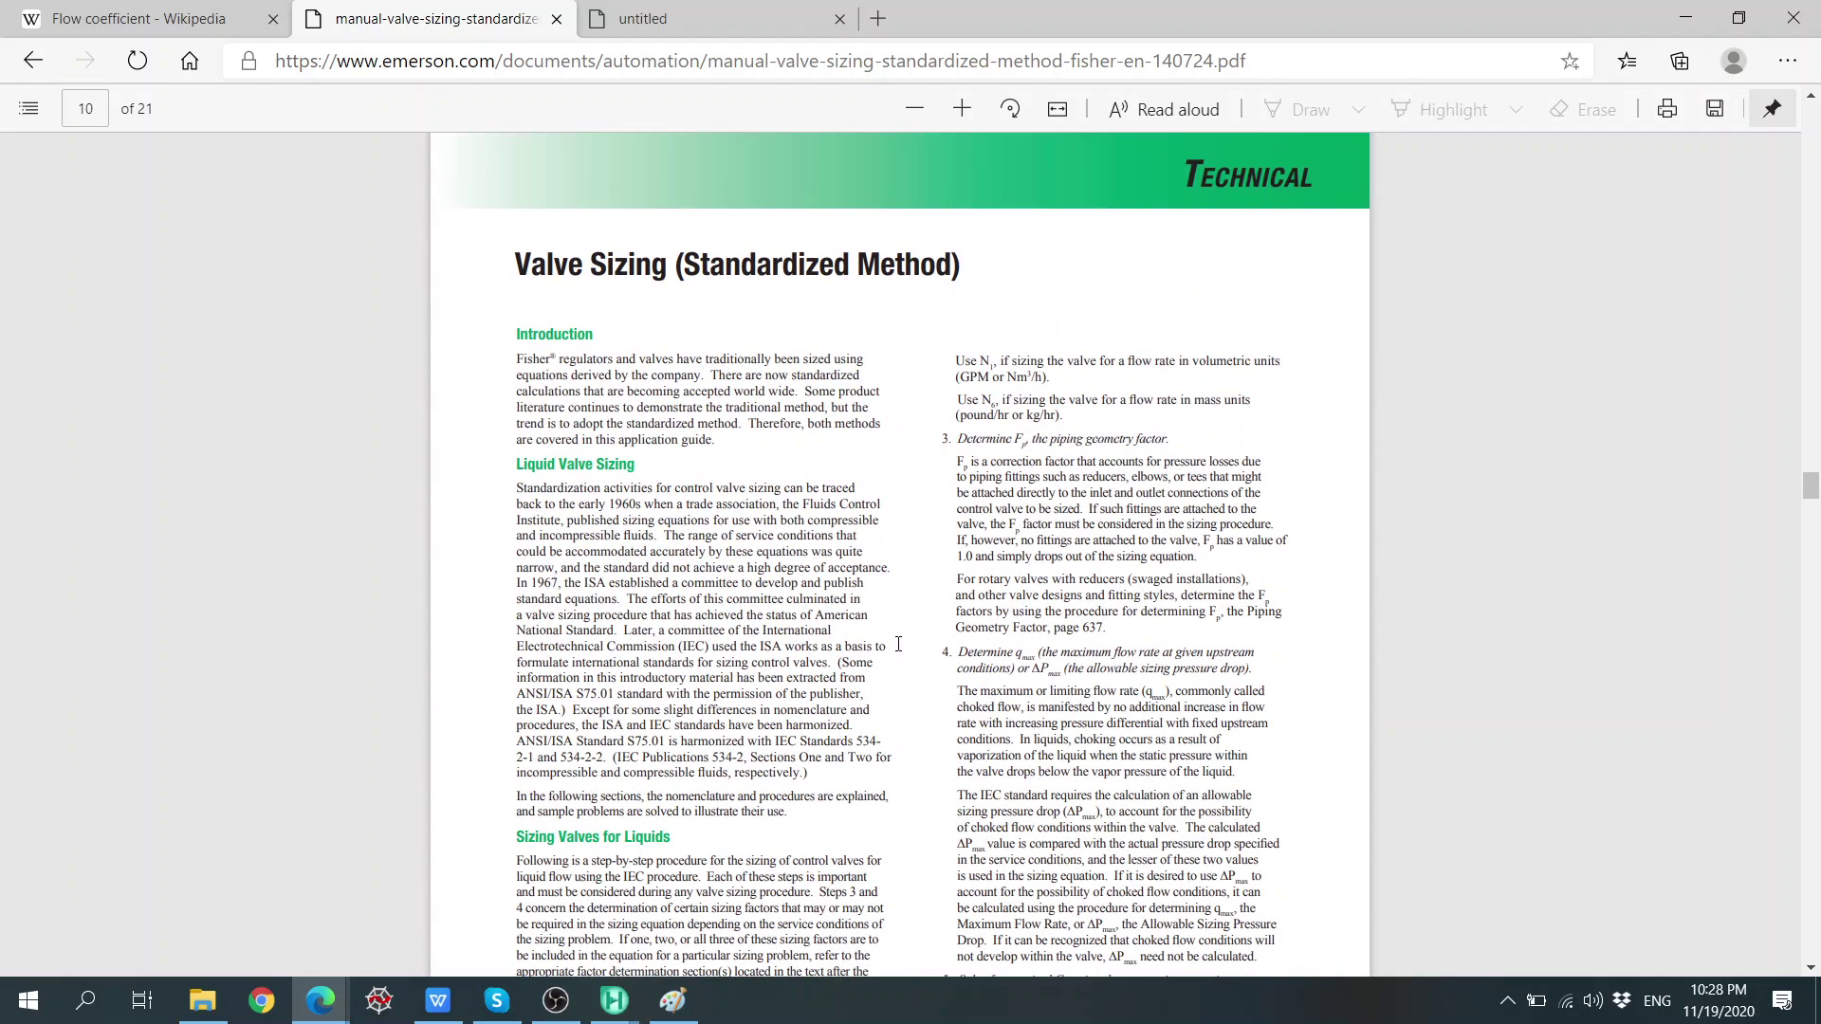
scroll(626, 458, "down", 7)
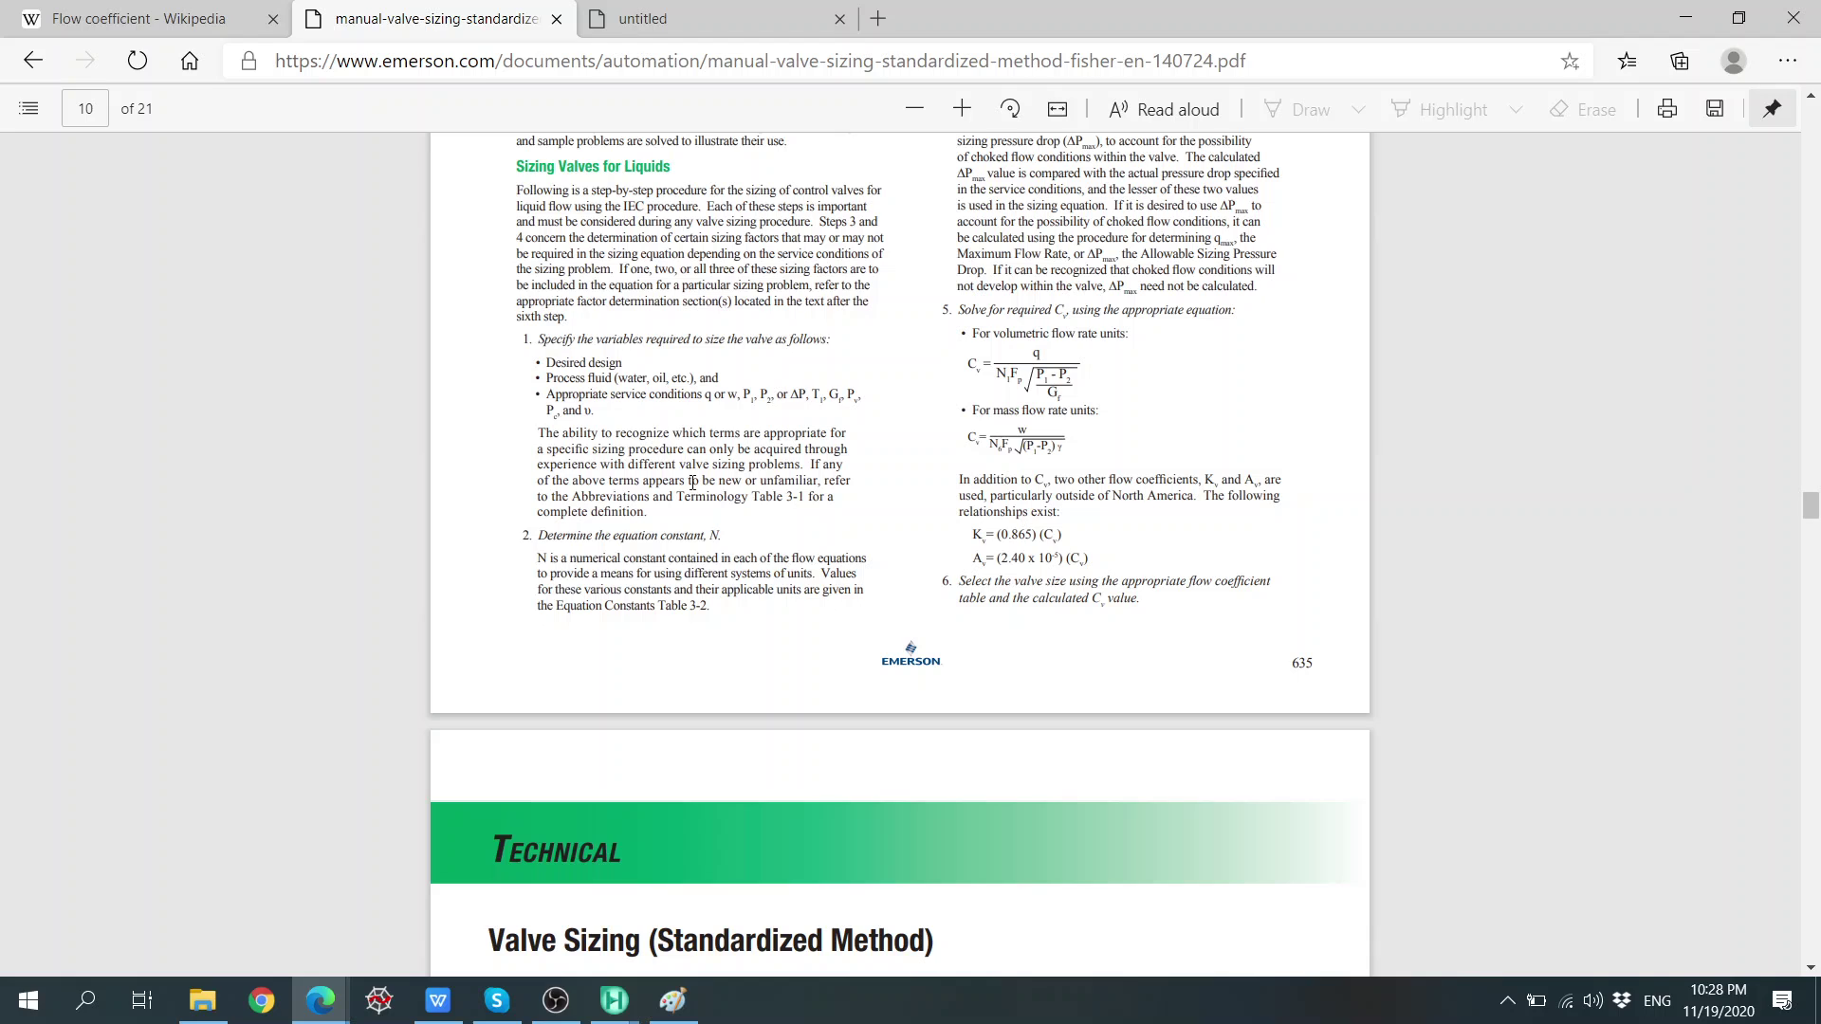
Switch to Aspen HYSYS and compare the Cg and Cv sizing methods for VLV-101, leaving Cv selected.
left_click(615, 1005)
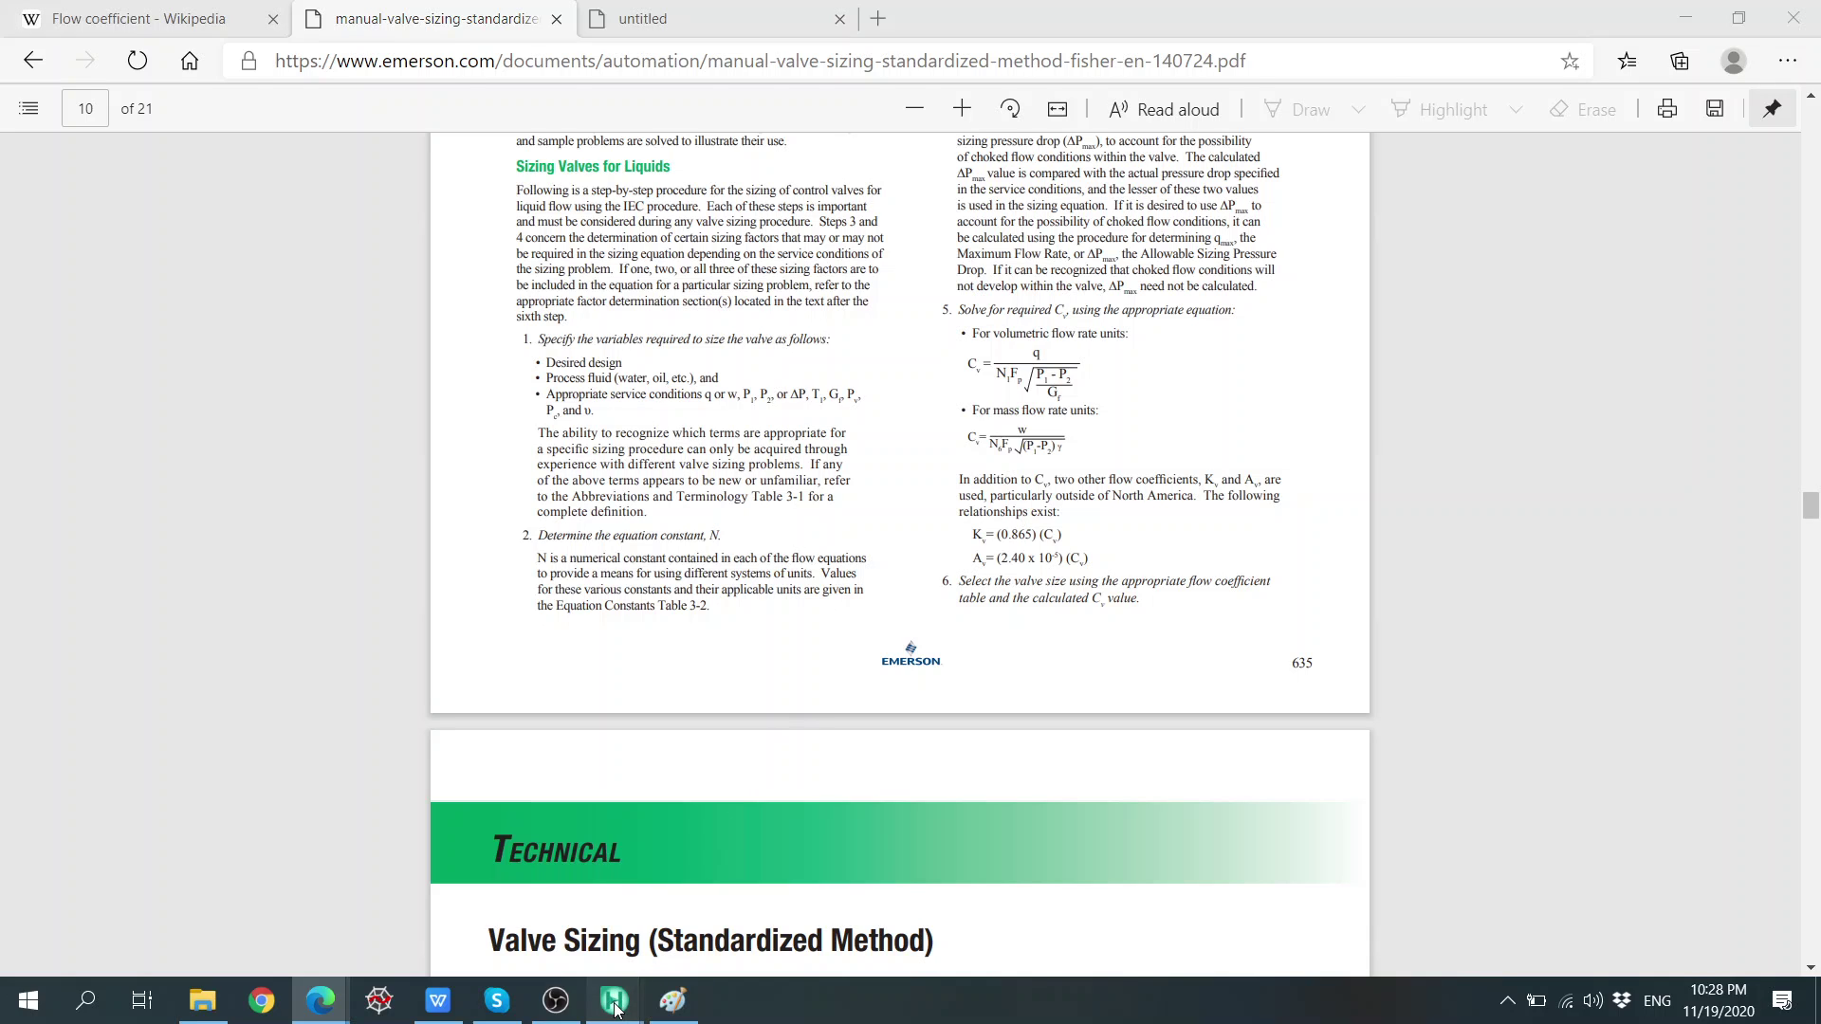
left_click(509, 939)
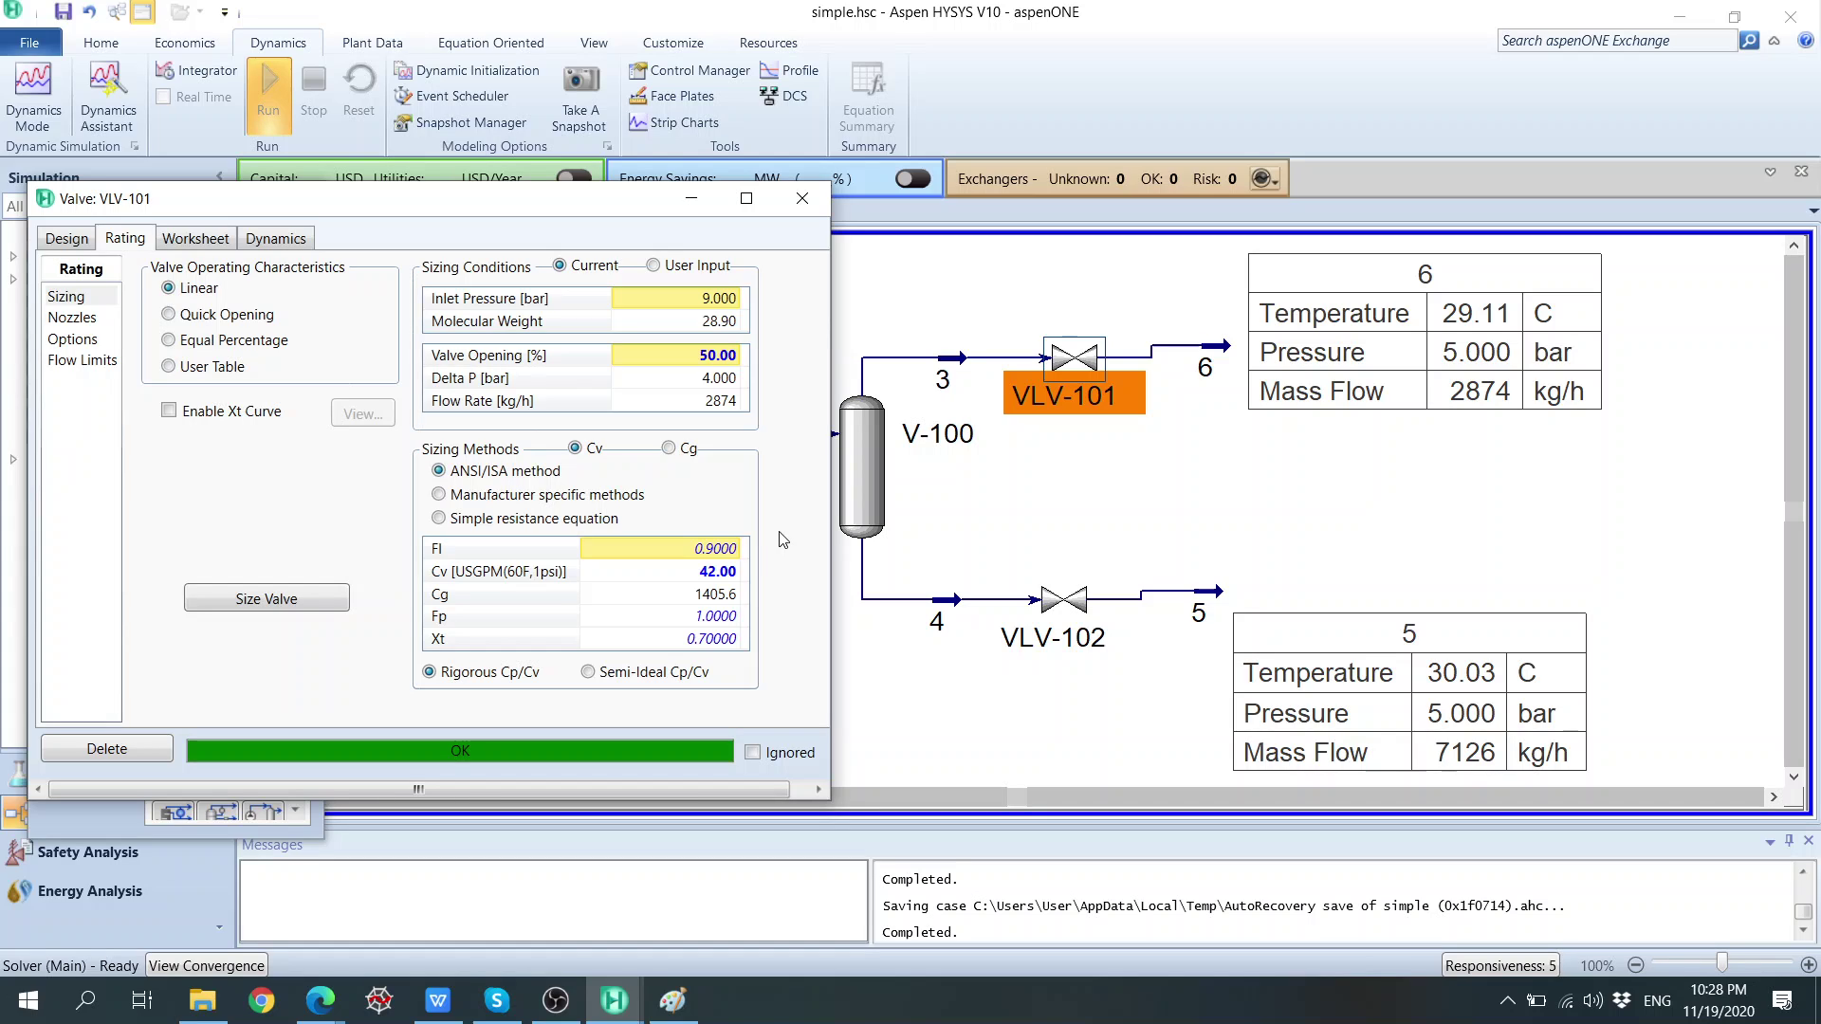
left_click(668, 448)
left_click(575, 449)
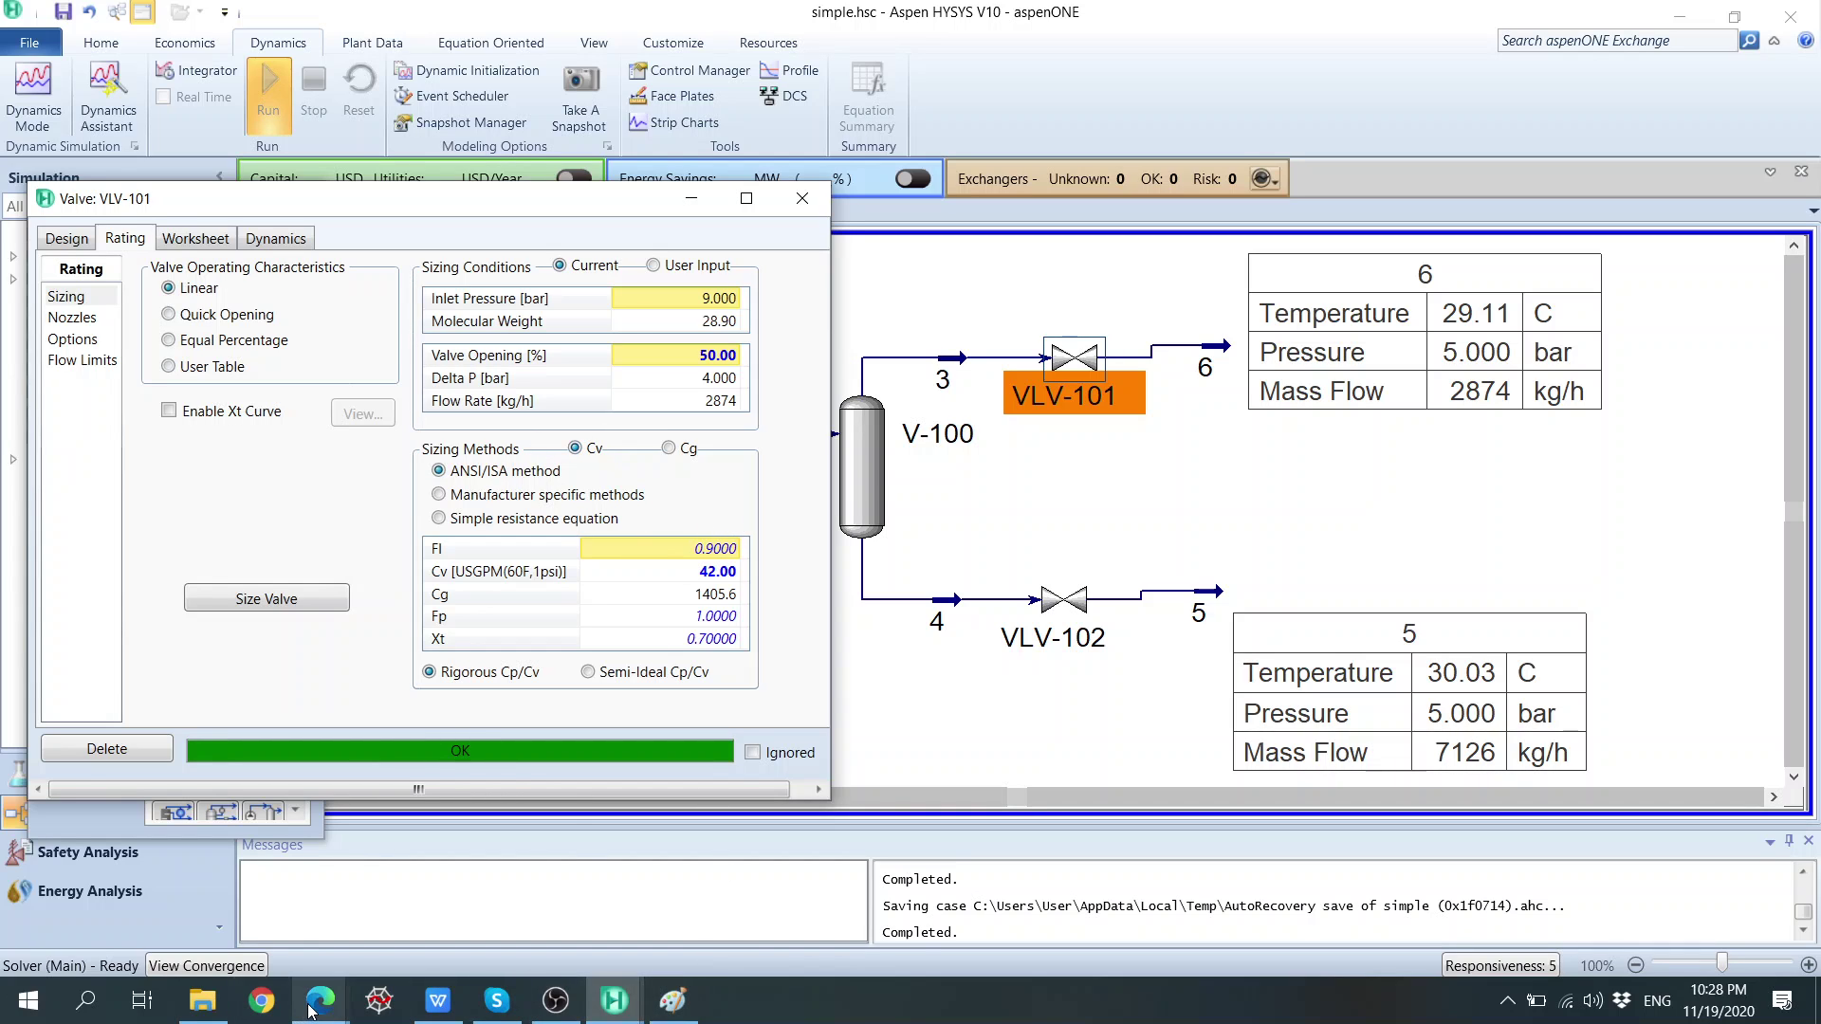
Return to Edge and compare Wikipedia's flow coefficient definition with the basic liquid sizing equation on page 1 of the Emerson PDF.
mouse_move(310, 1011)
left_click(502, 882)
left_click(209, 26)
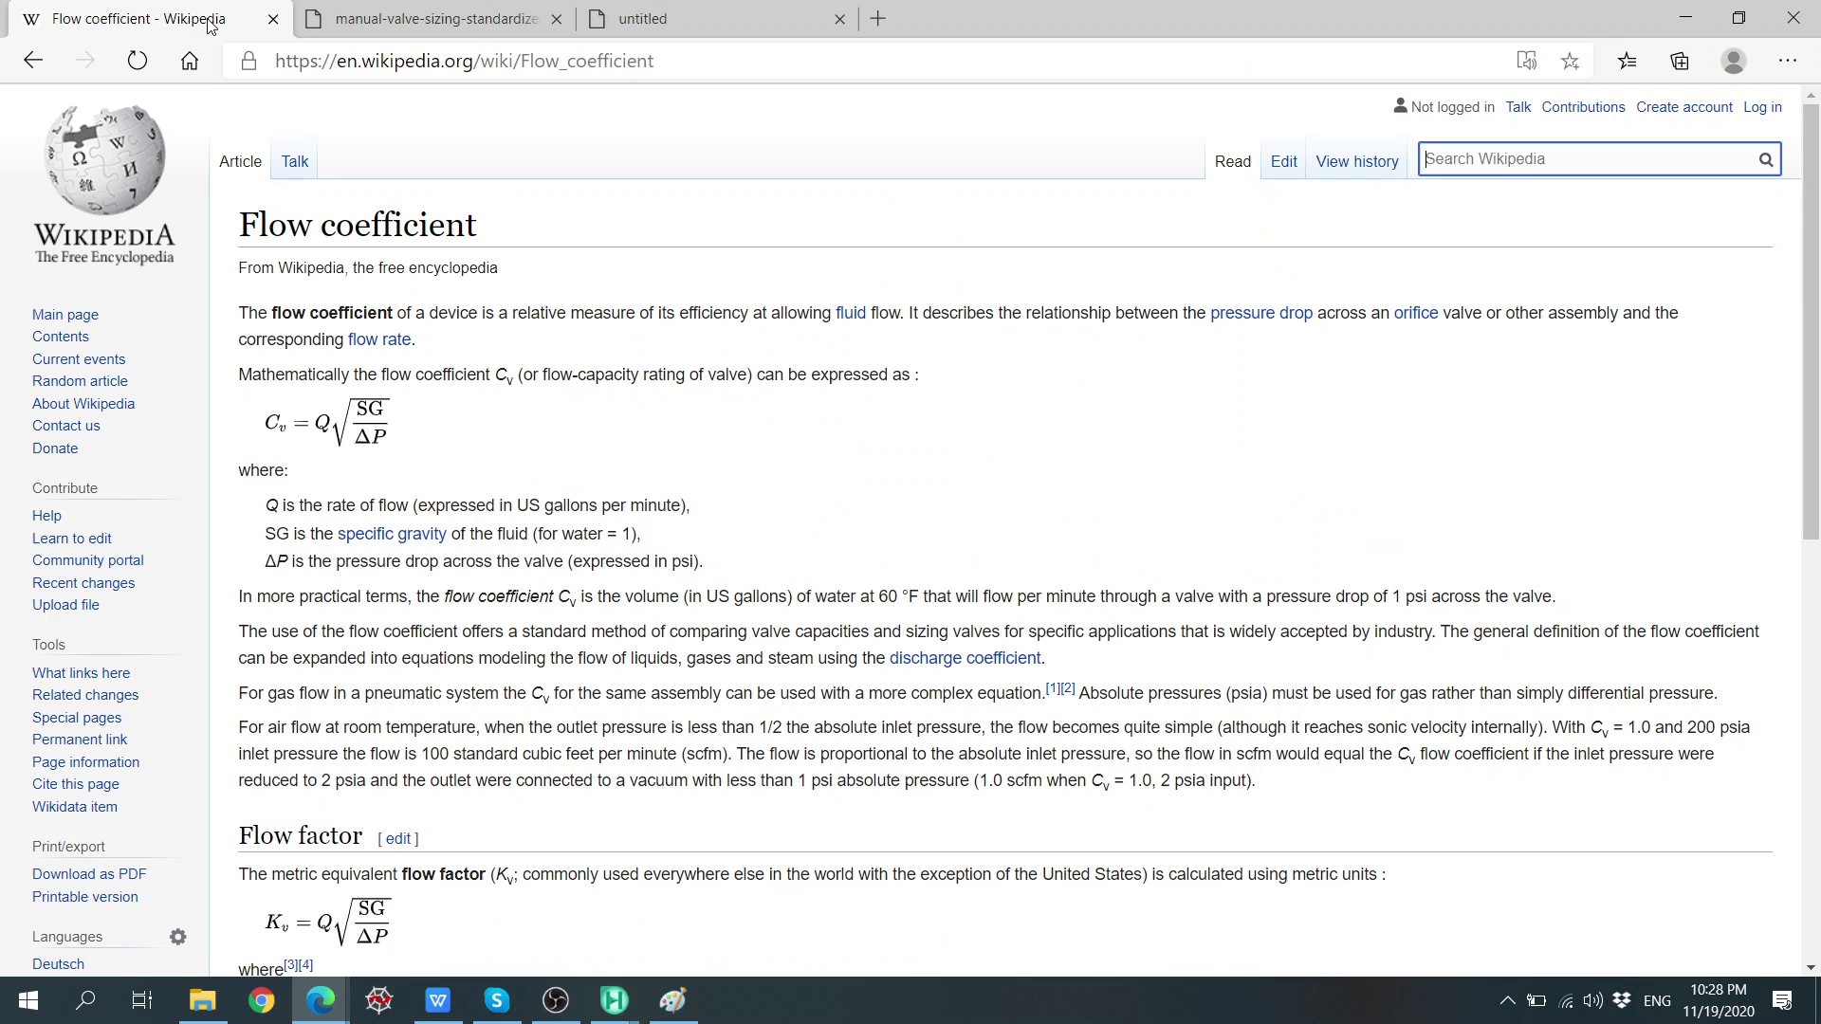
left_click(505, 28)
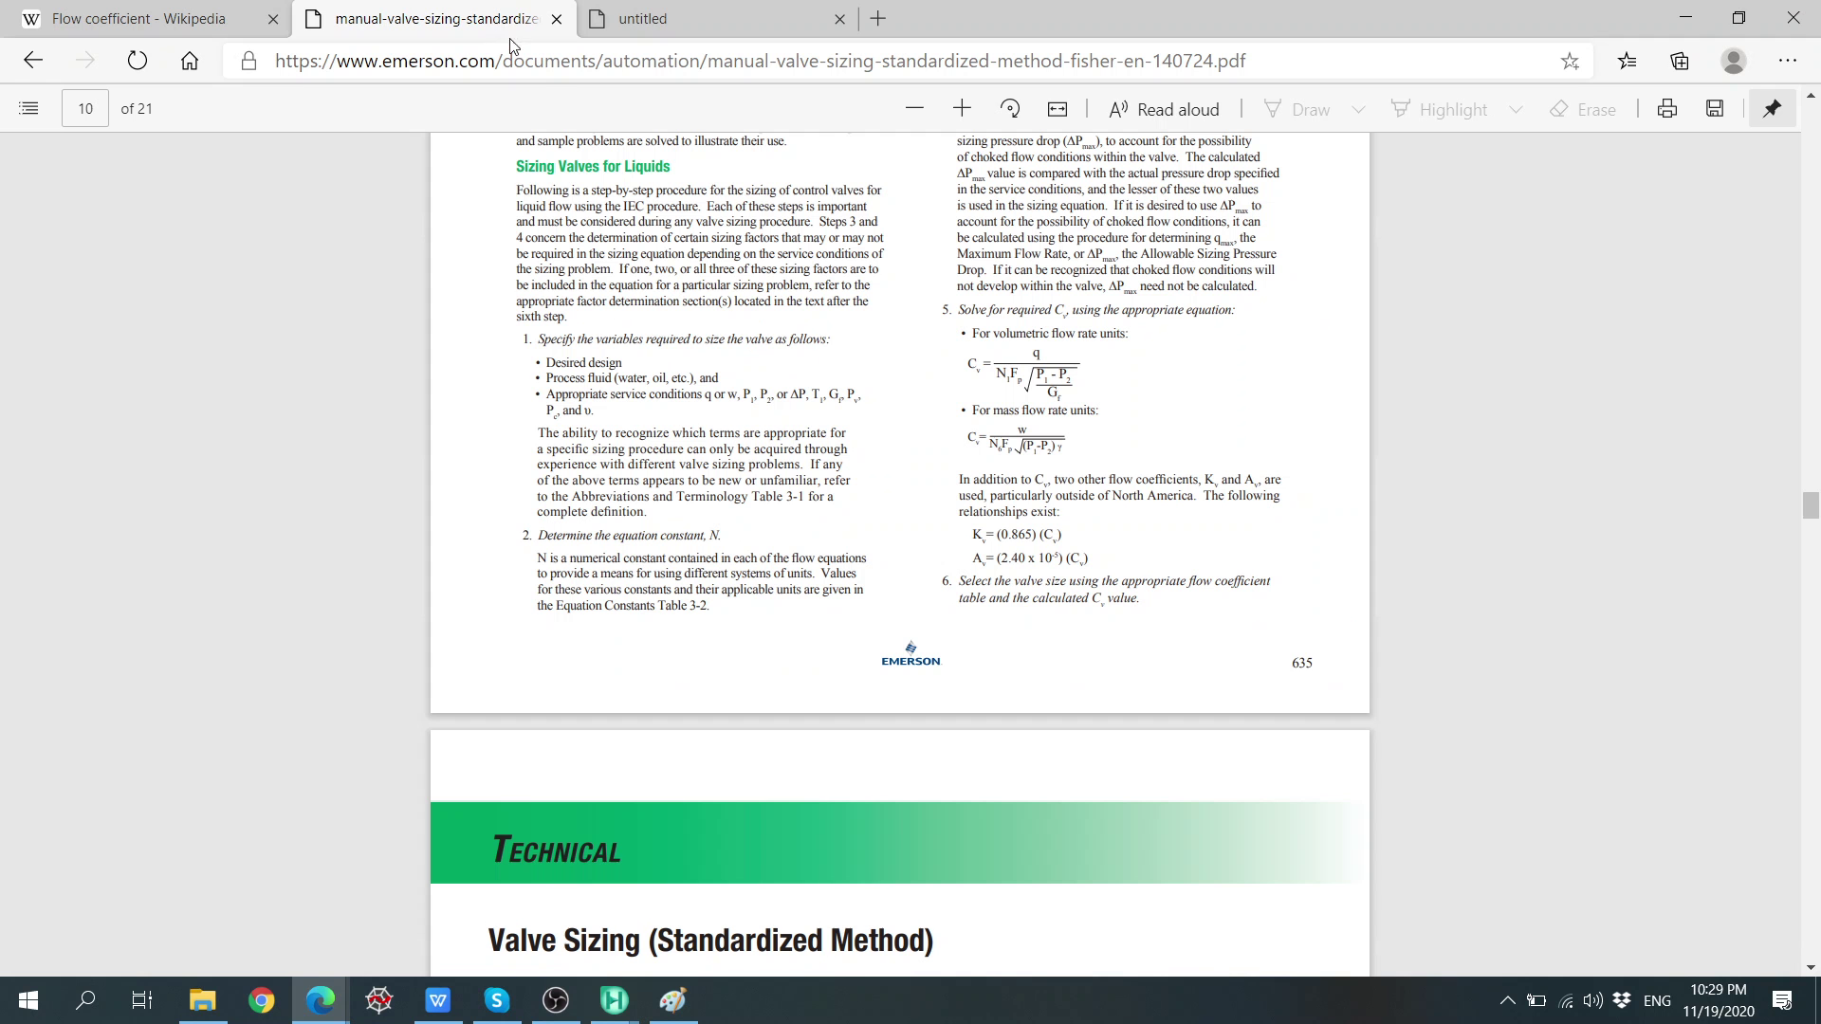
left_click_drag(1810, 508, 1806, 142)
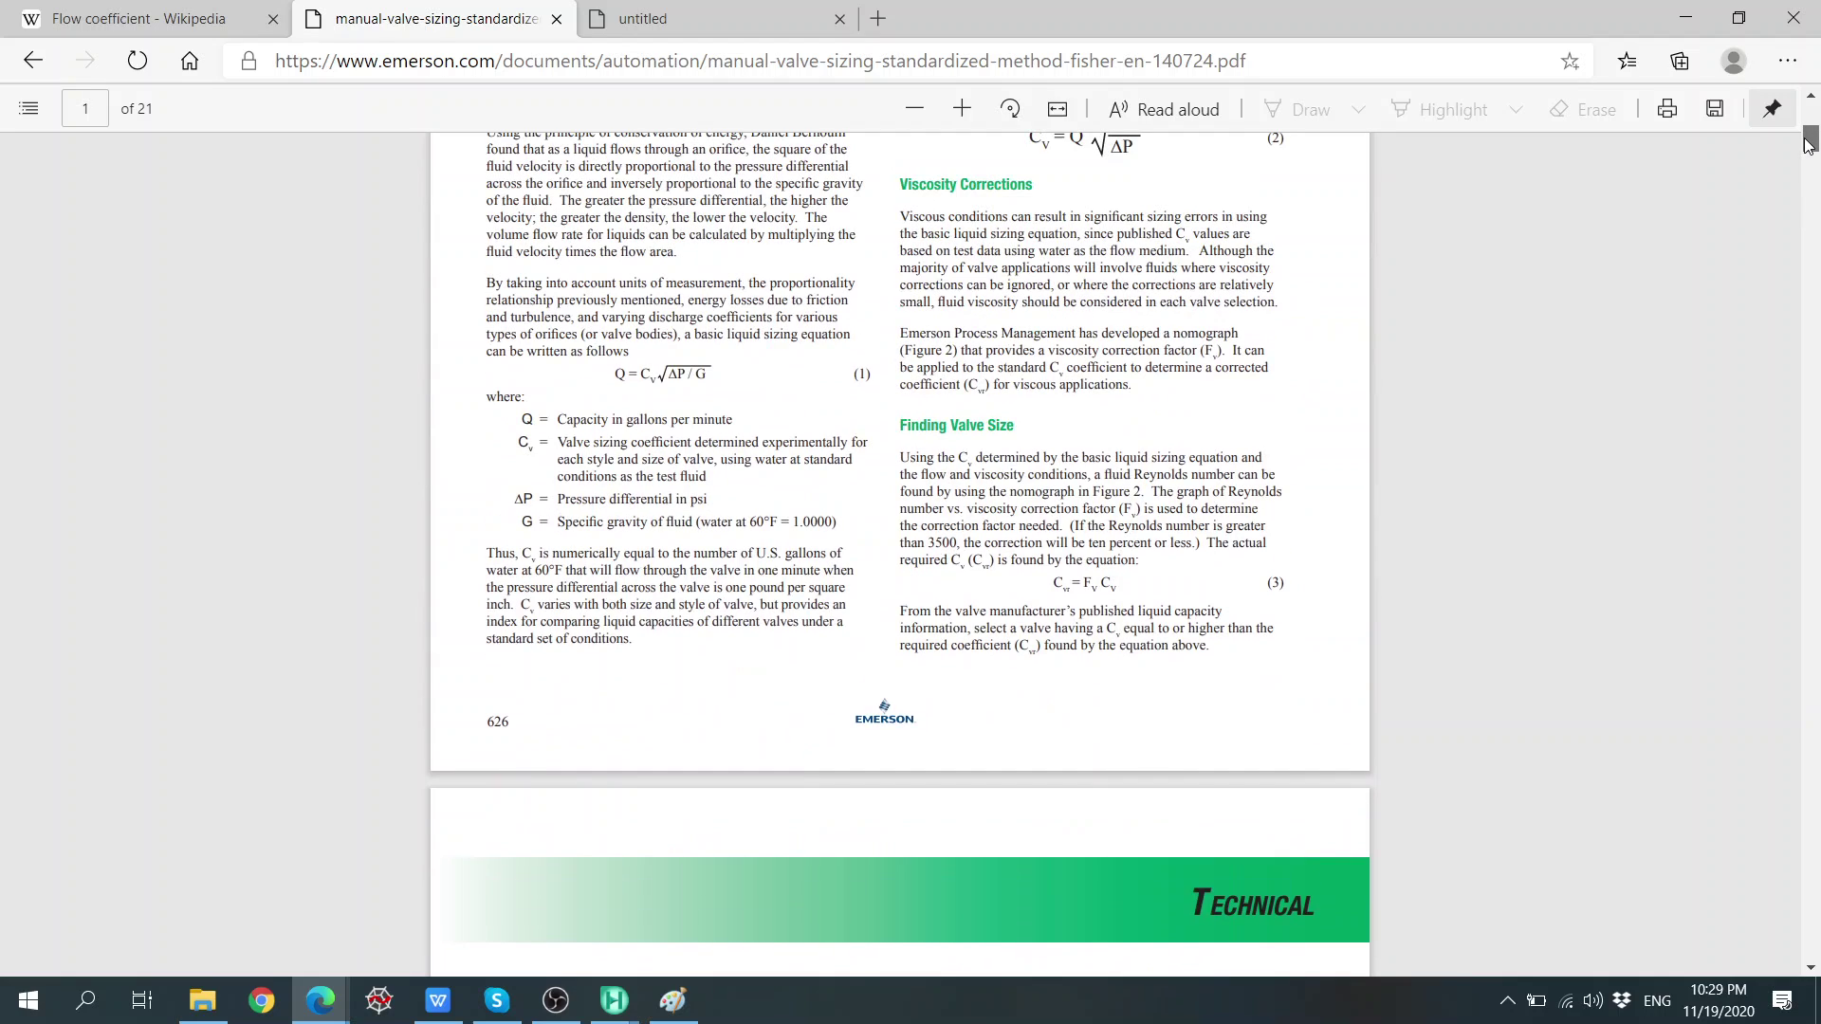
scroll(512, 479, "up", 1)
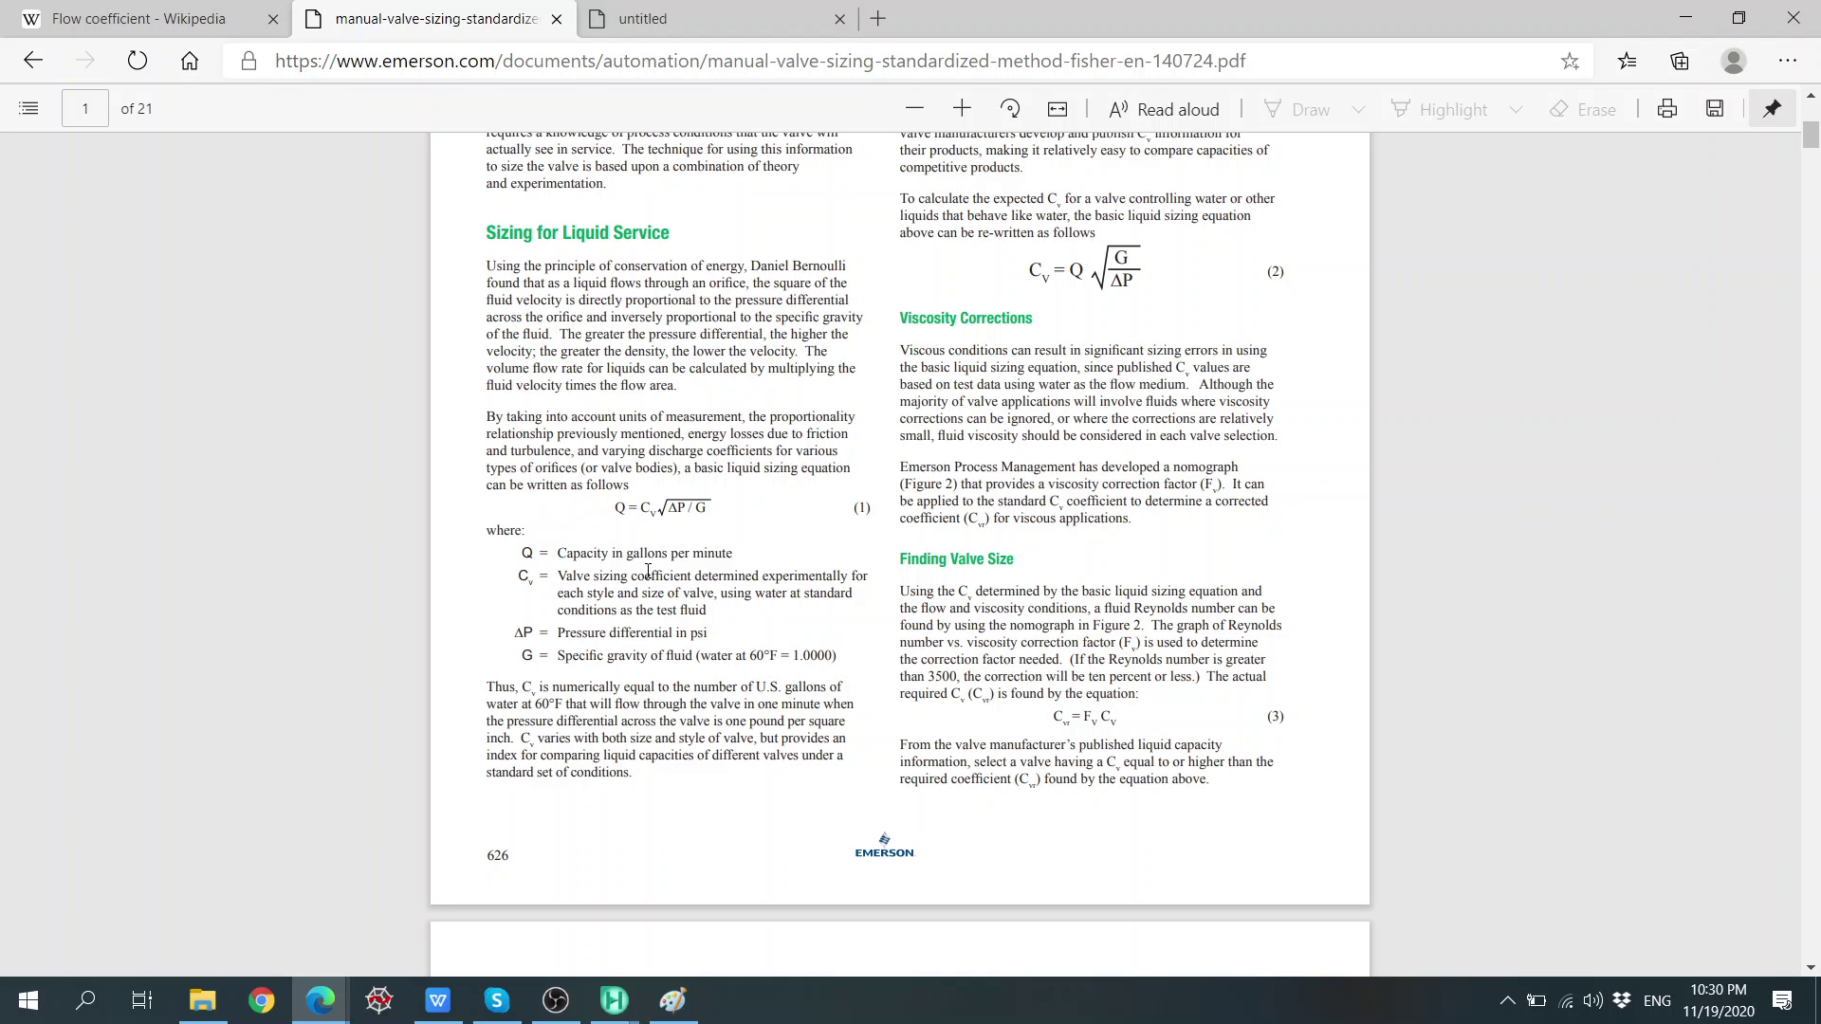
Switch to Aspen HYSYS, review VLV-101's Cv and Cg sizing values, and close the valve window.
left_click(615, 1000)
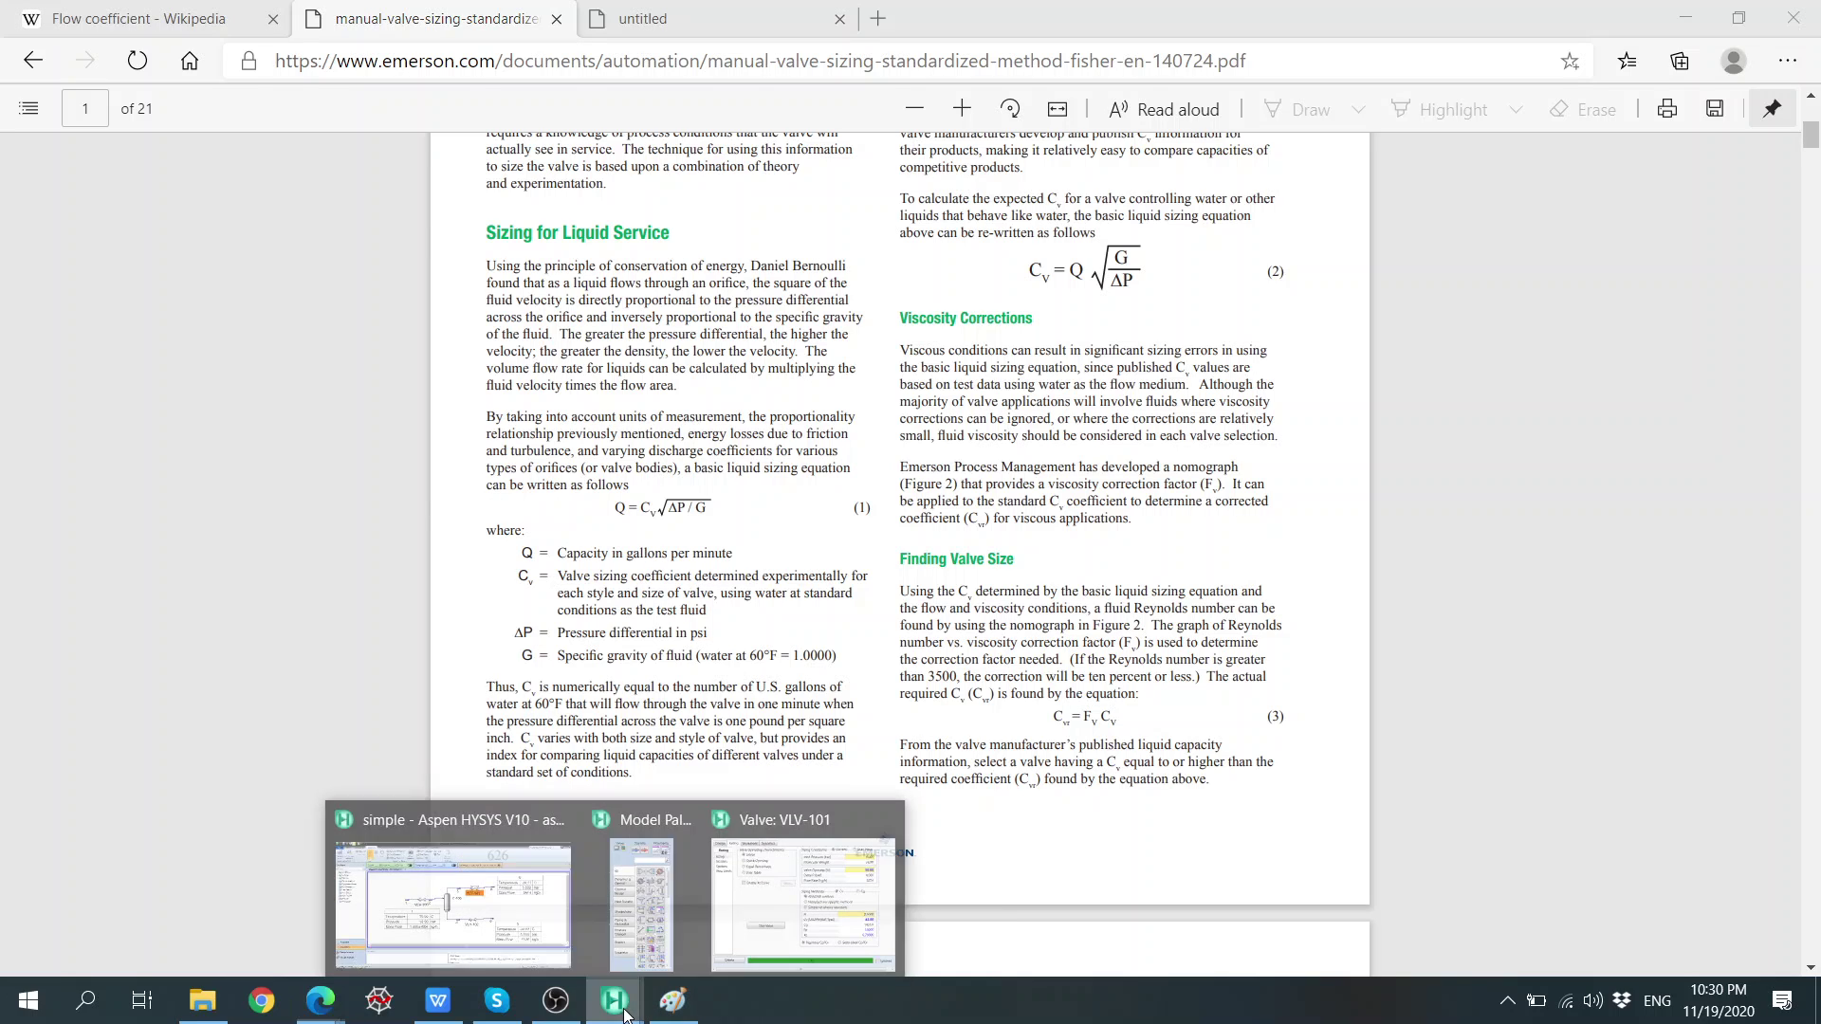
left_click(539, 900)
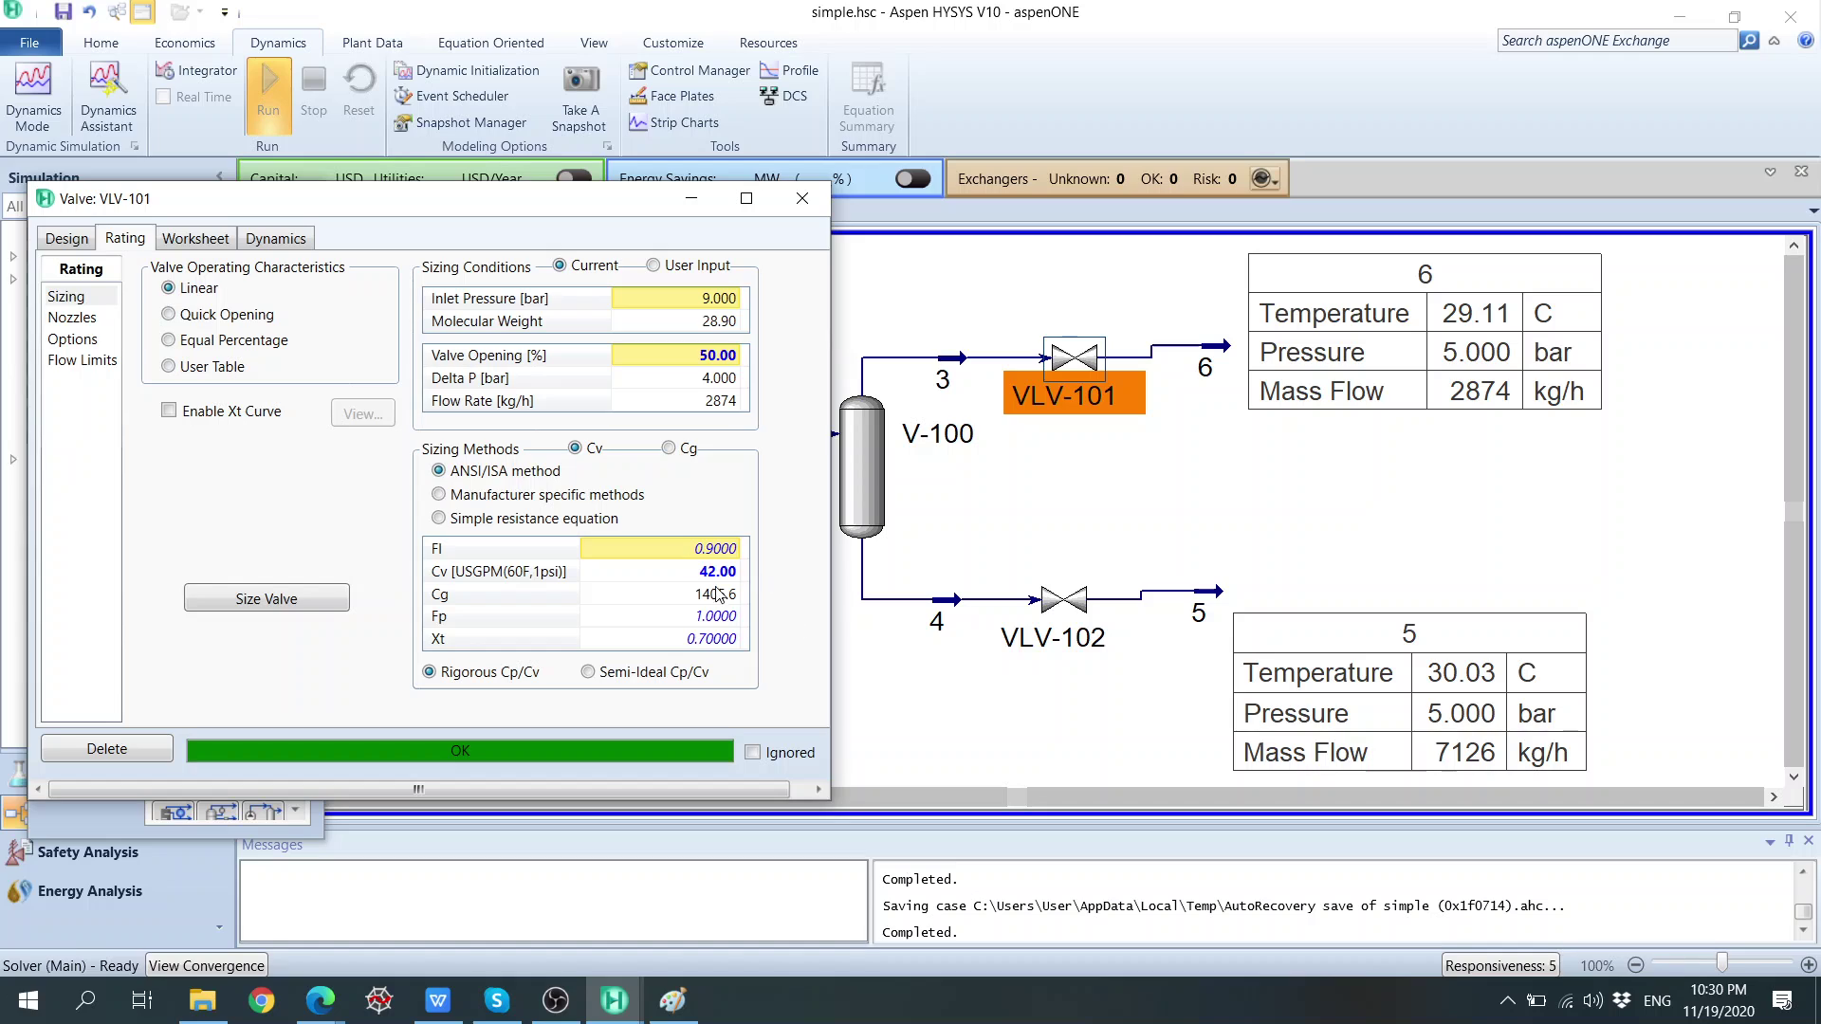
left_click(802, 198)
left_click(837, 304)
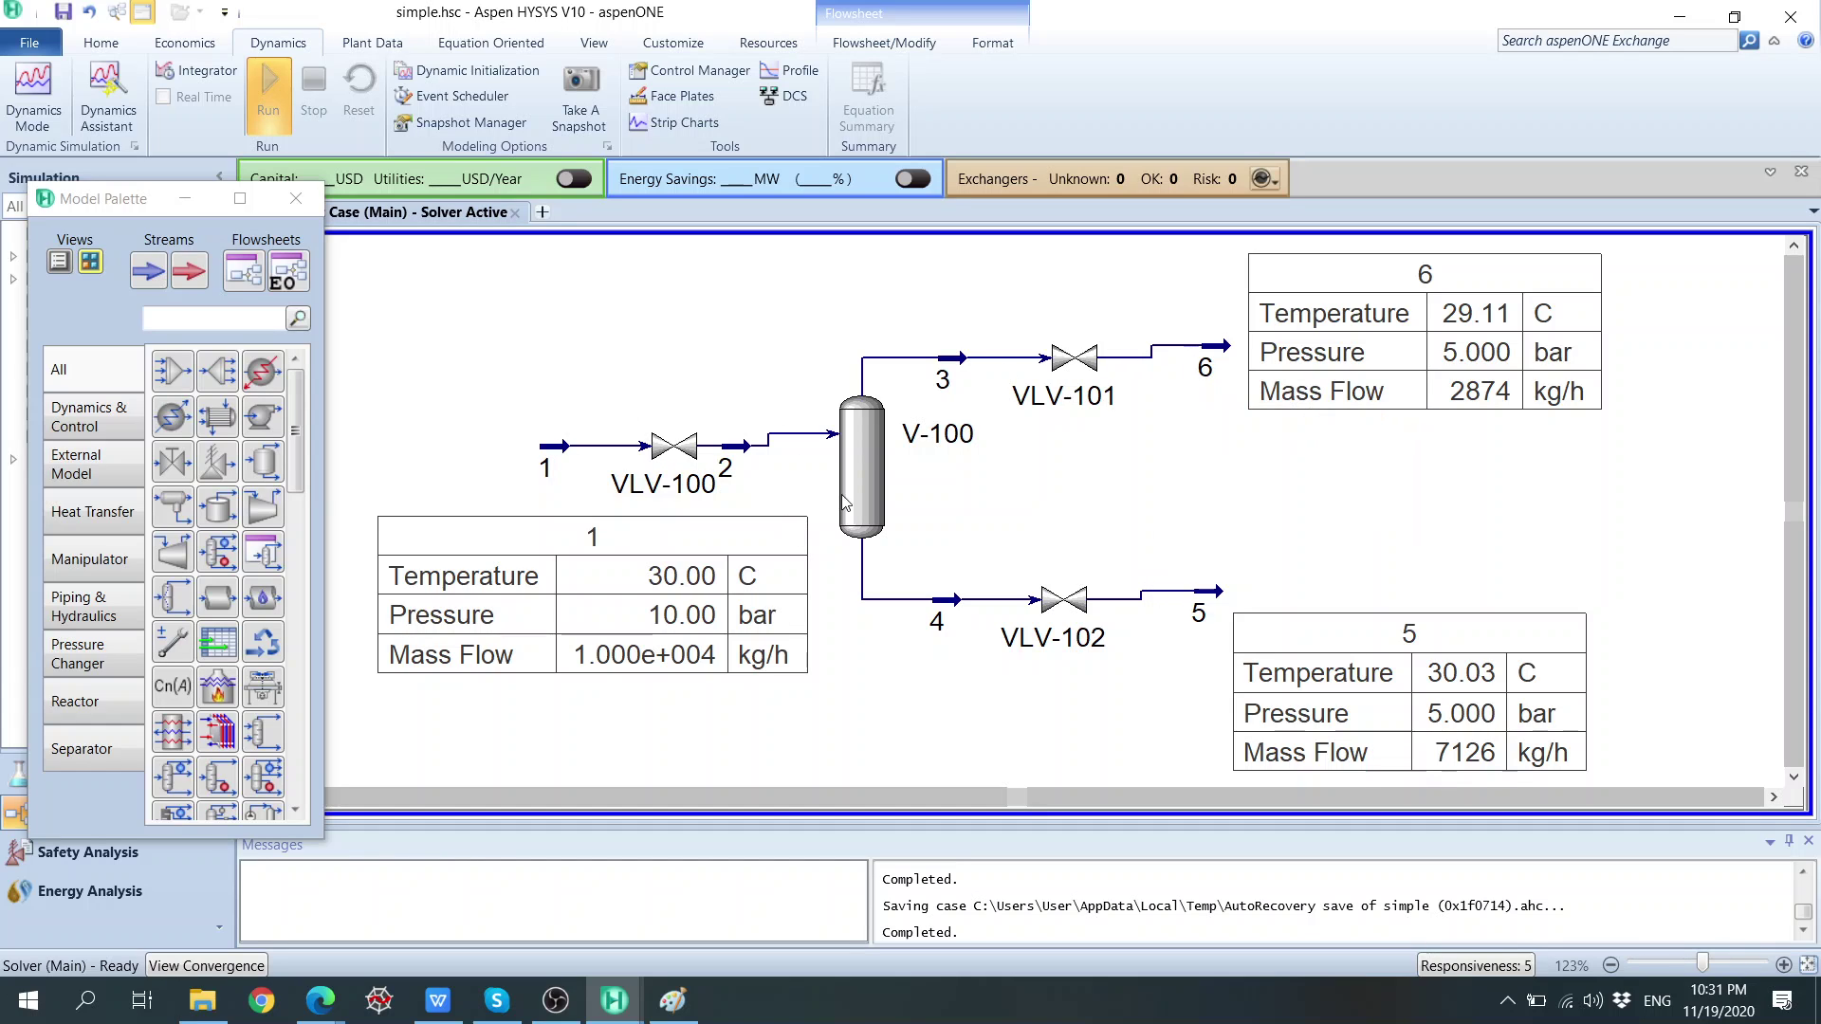
Run the Dynamics Assistant to check the flowsheet for dynamic specification problems, and close it without making changes.
left_click(109, 94)
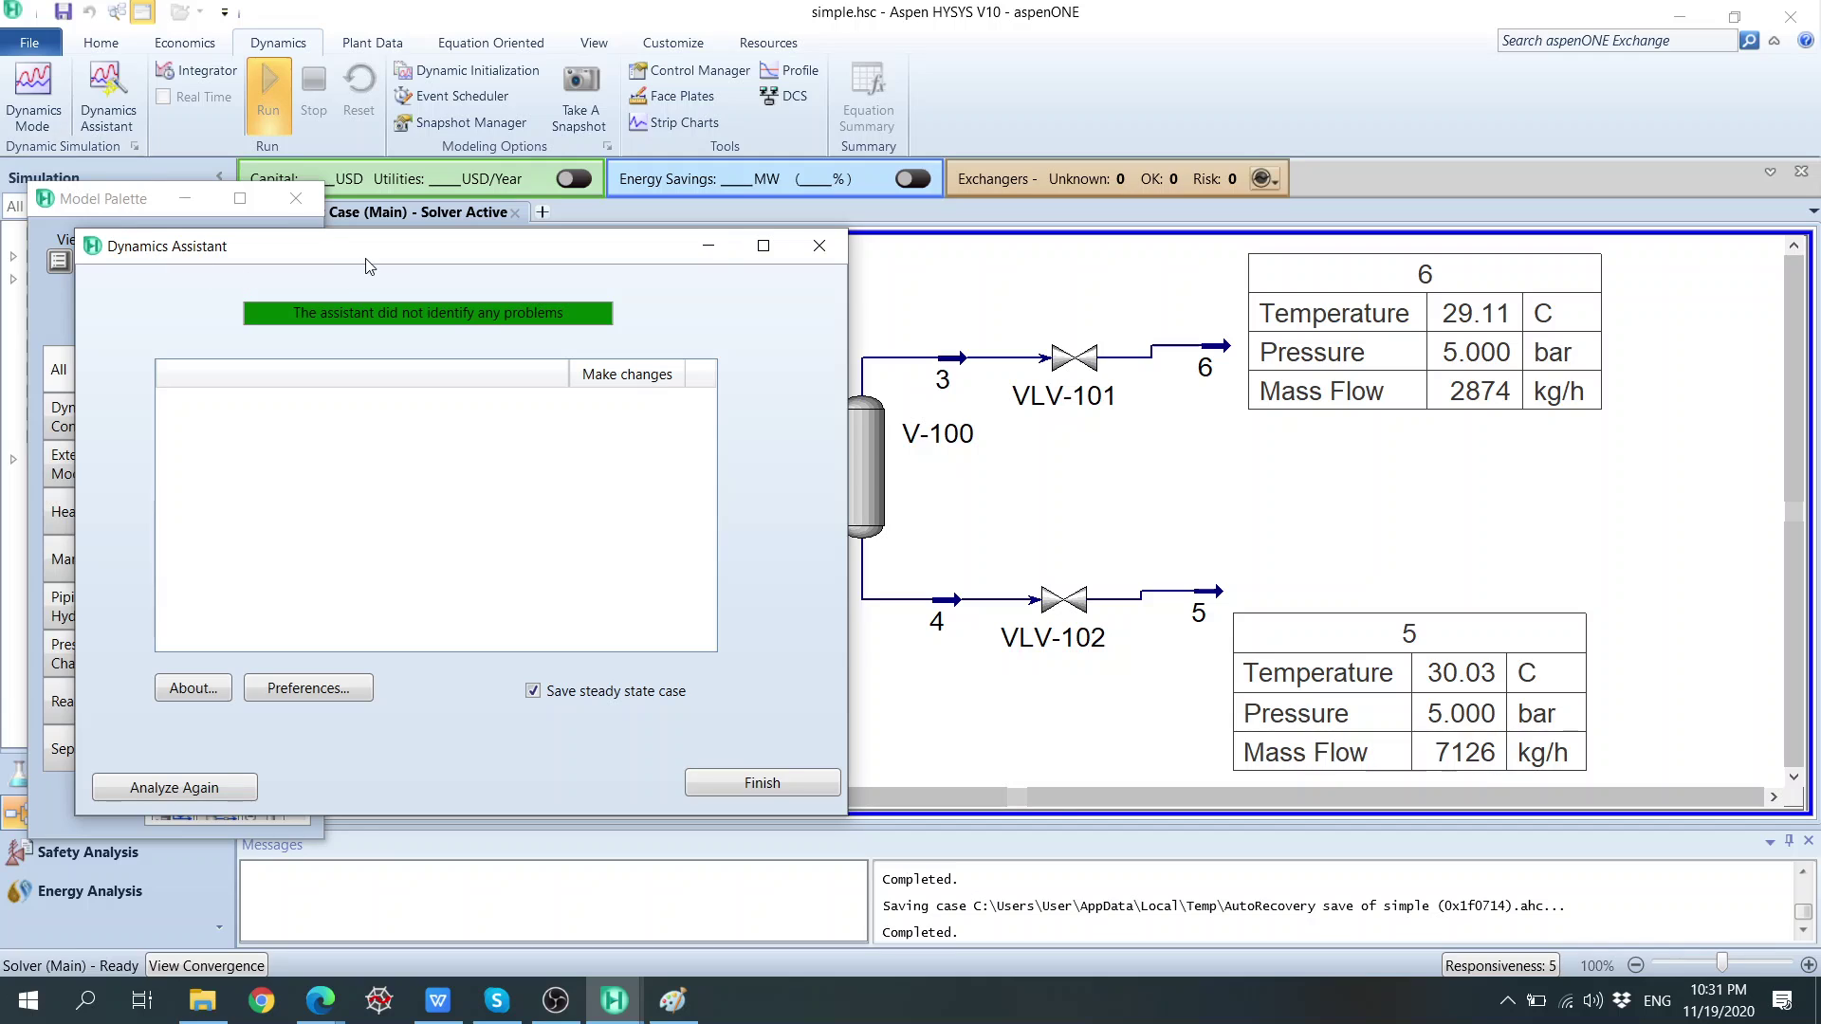
left_click_drag(371, 255, 471, 236)
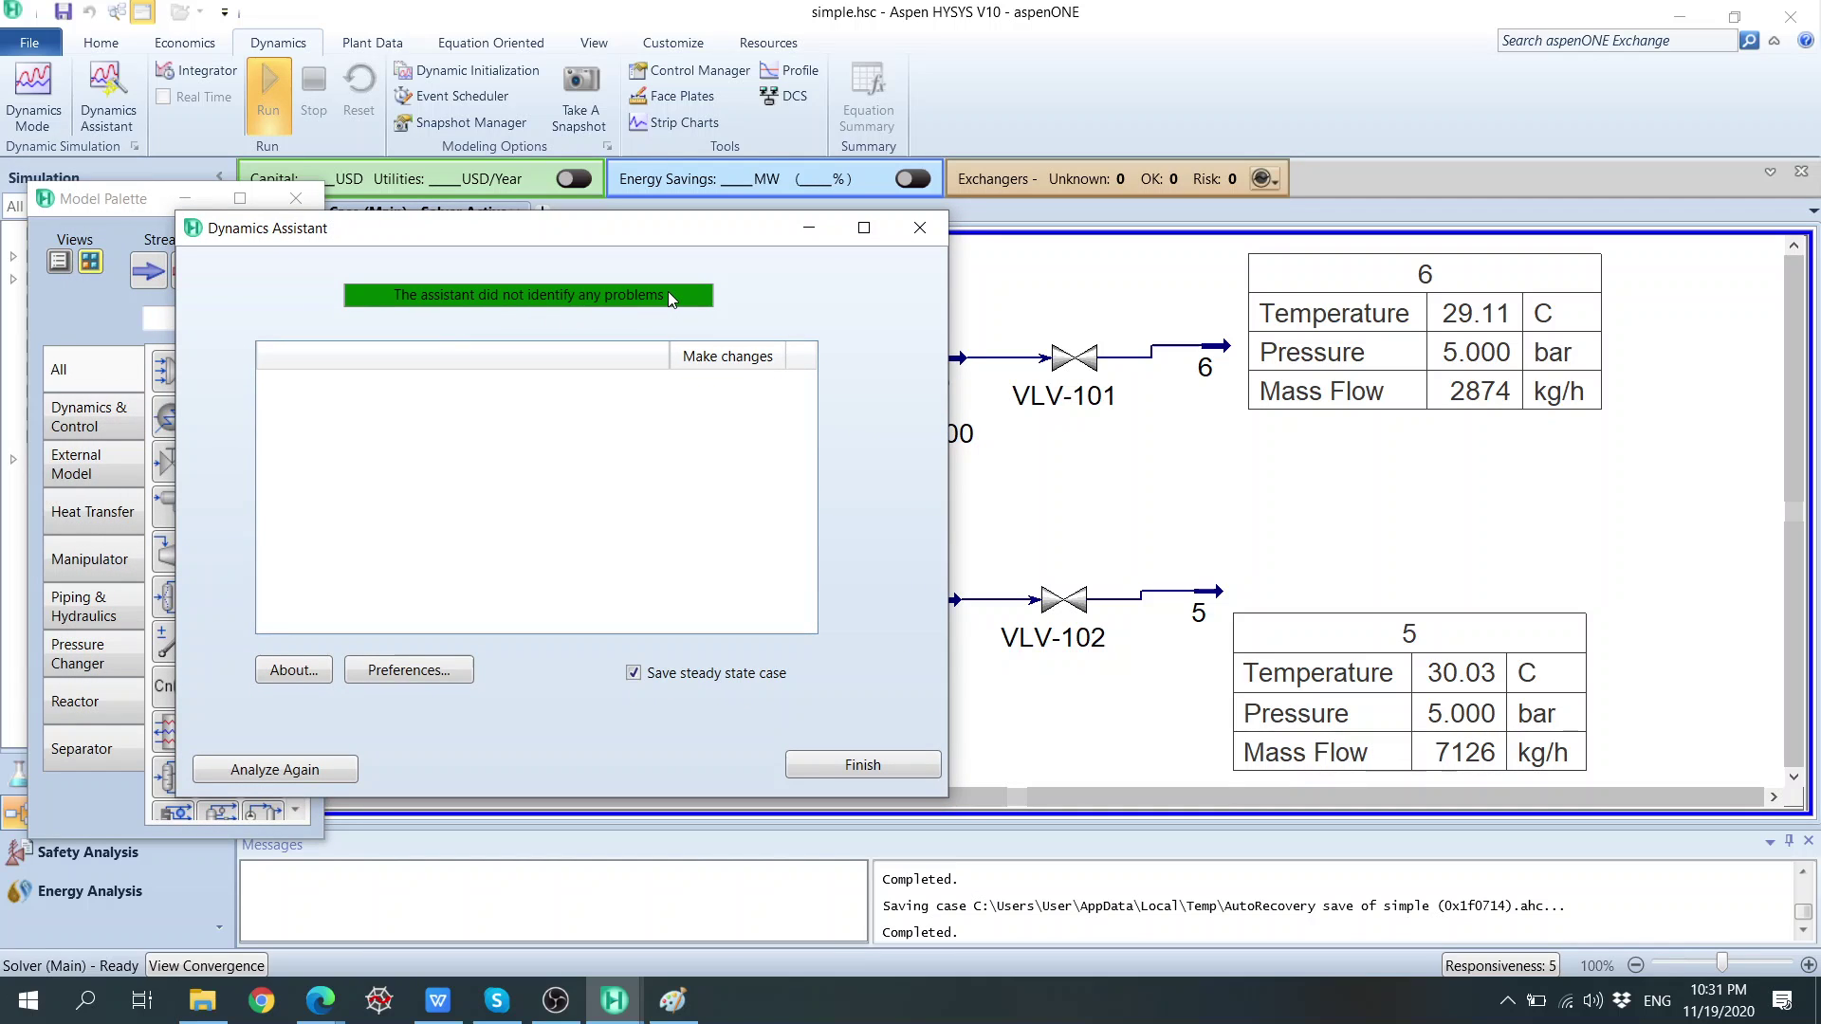
left_click(918, 229)
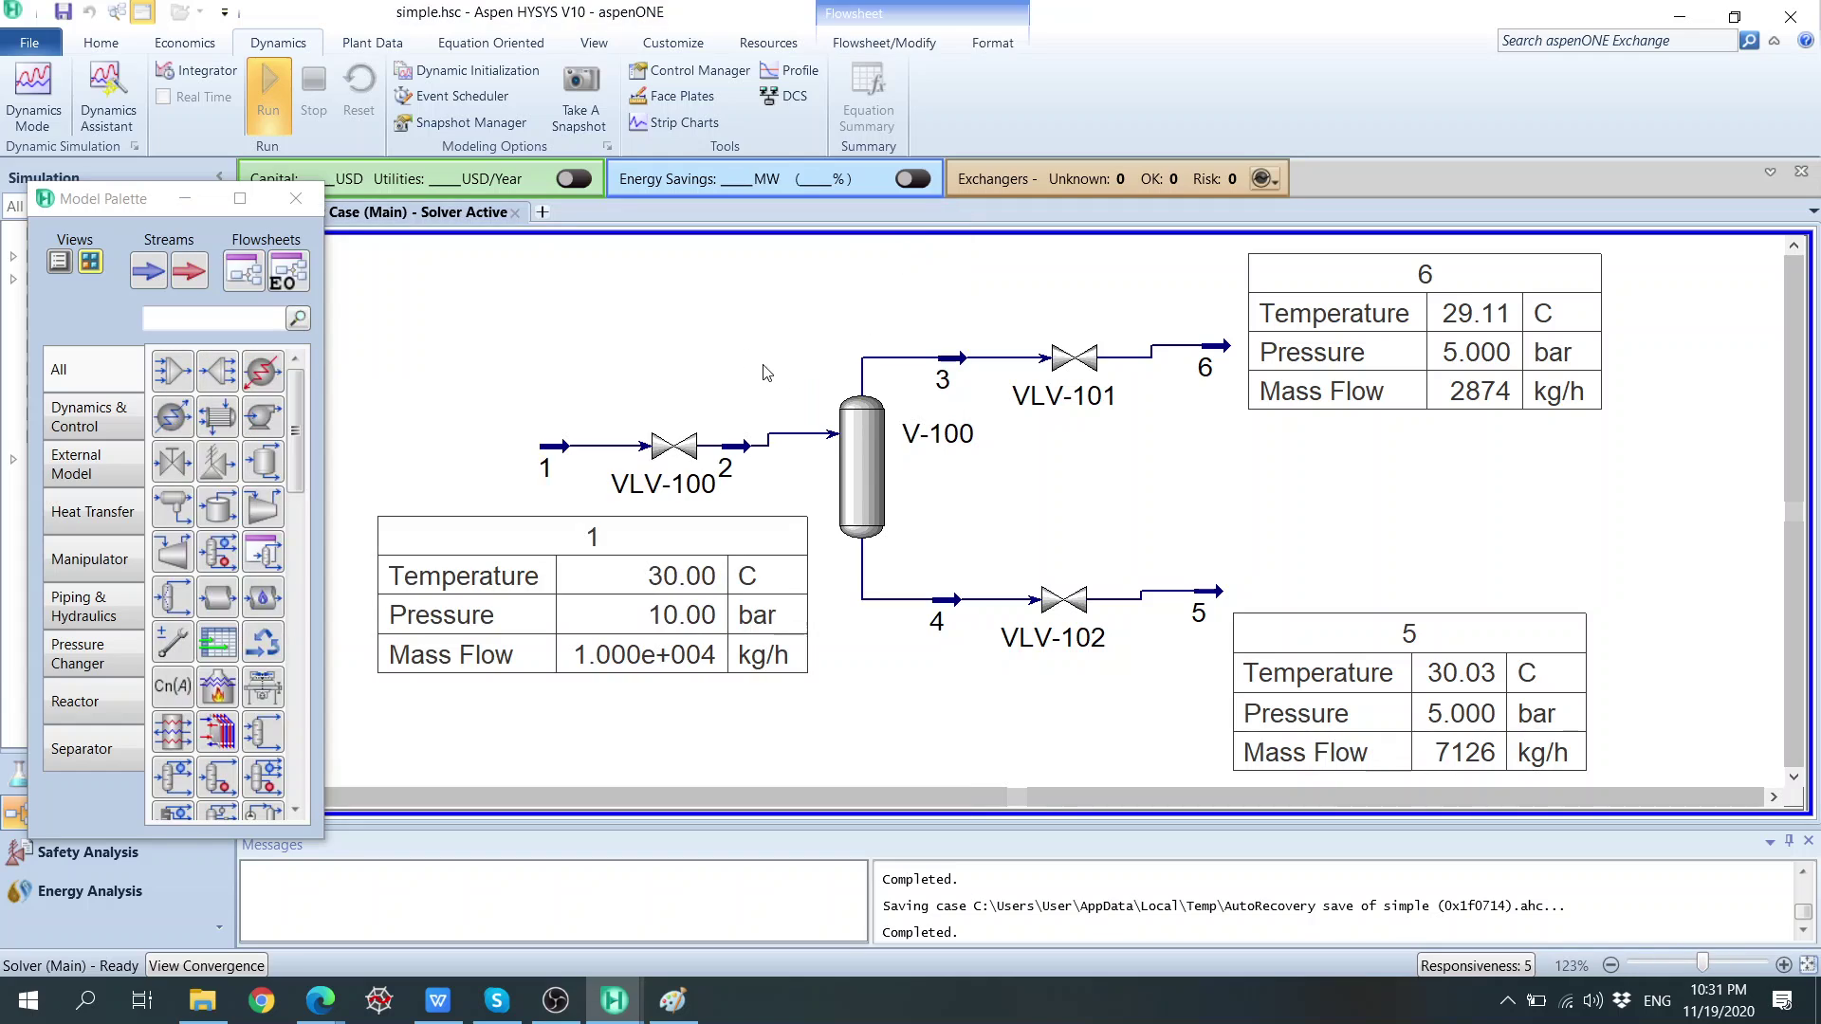
Check outlet stream 6's dynamic pressure and flow specifications, and reopen VLV-101's sizing data.
mouse_move(717, 489)
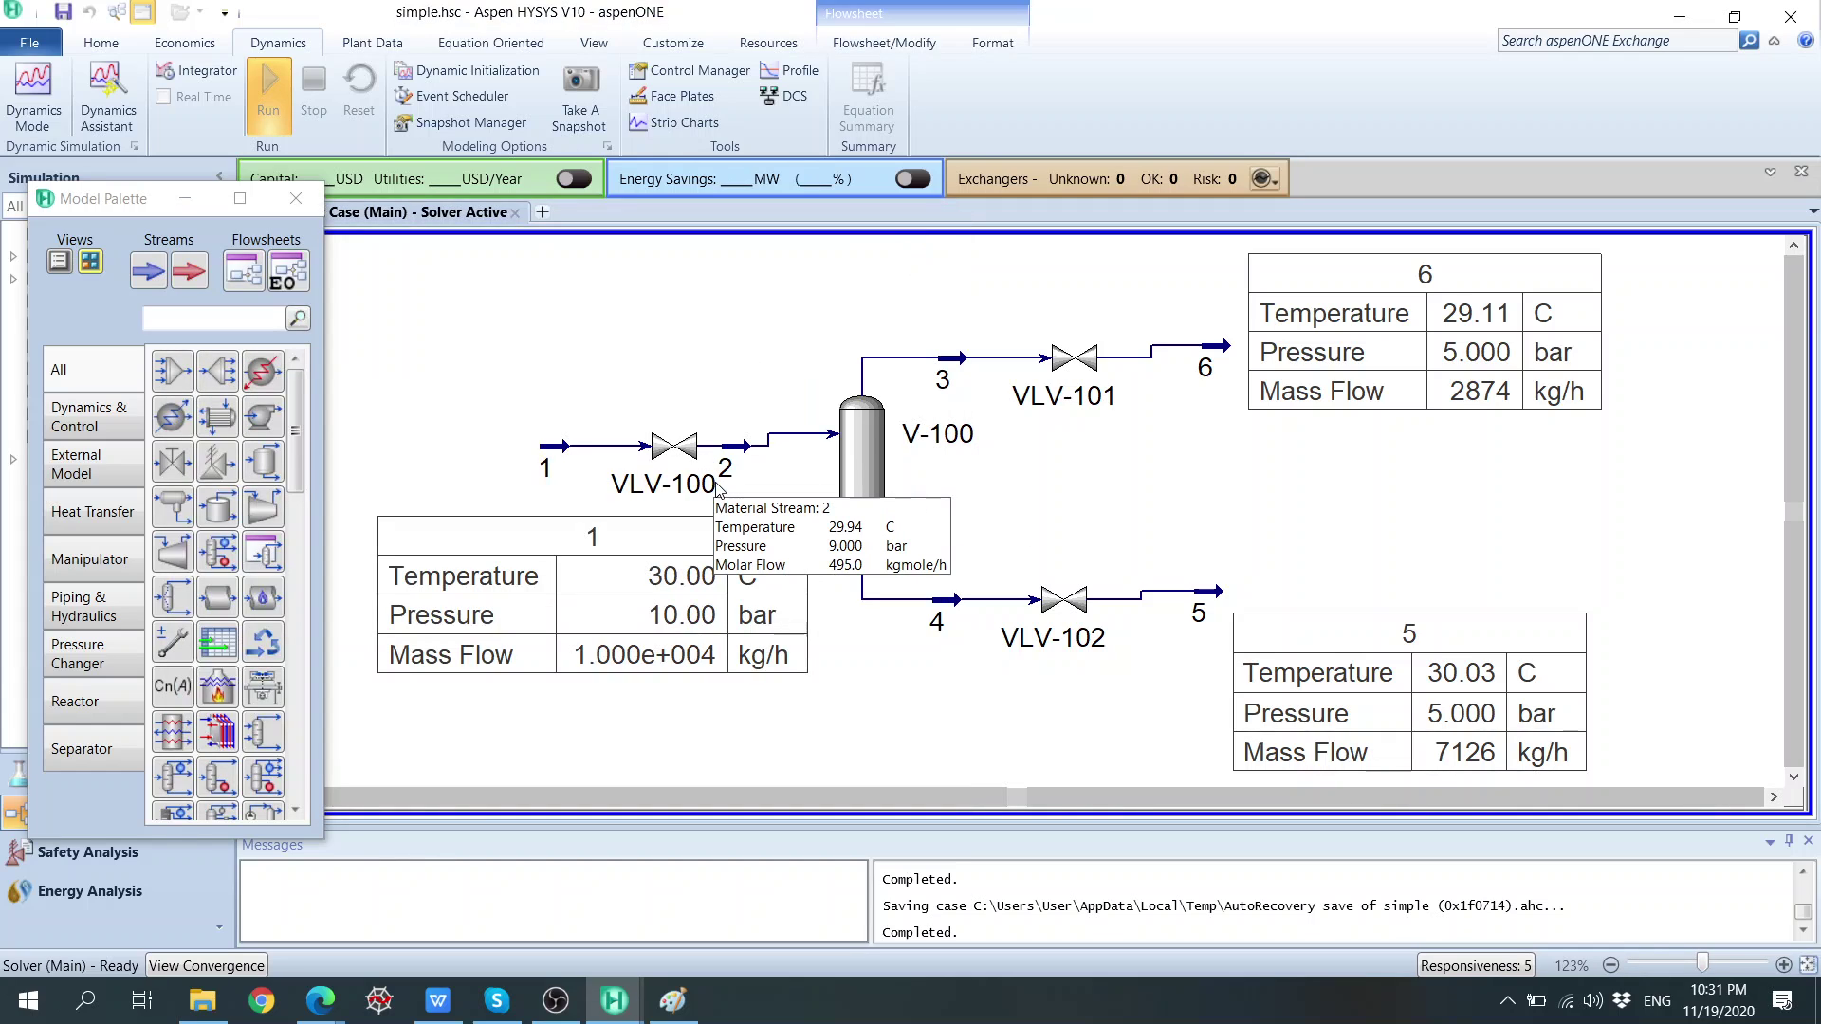
left_click(1226, 354)
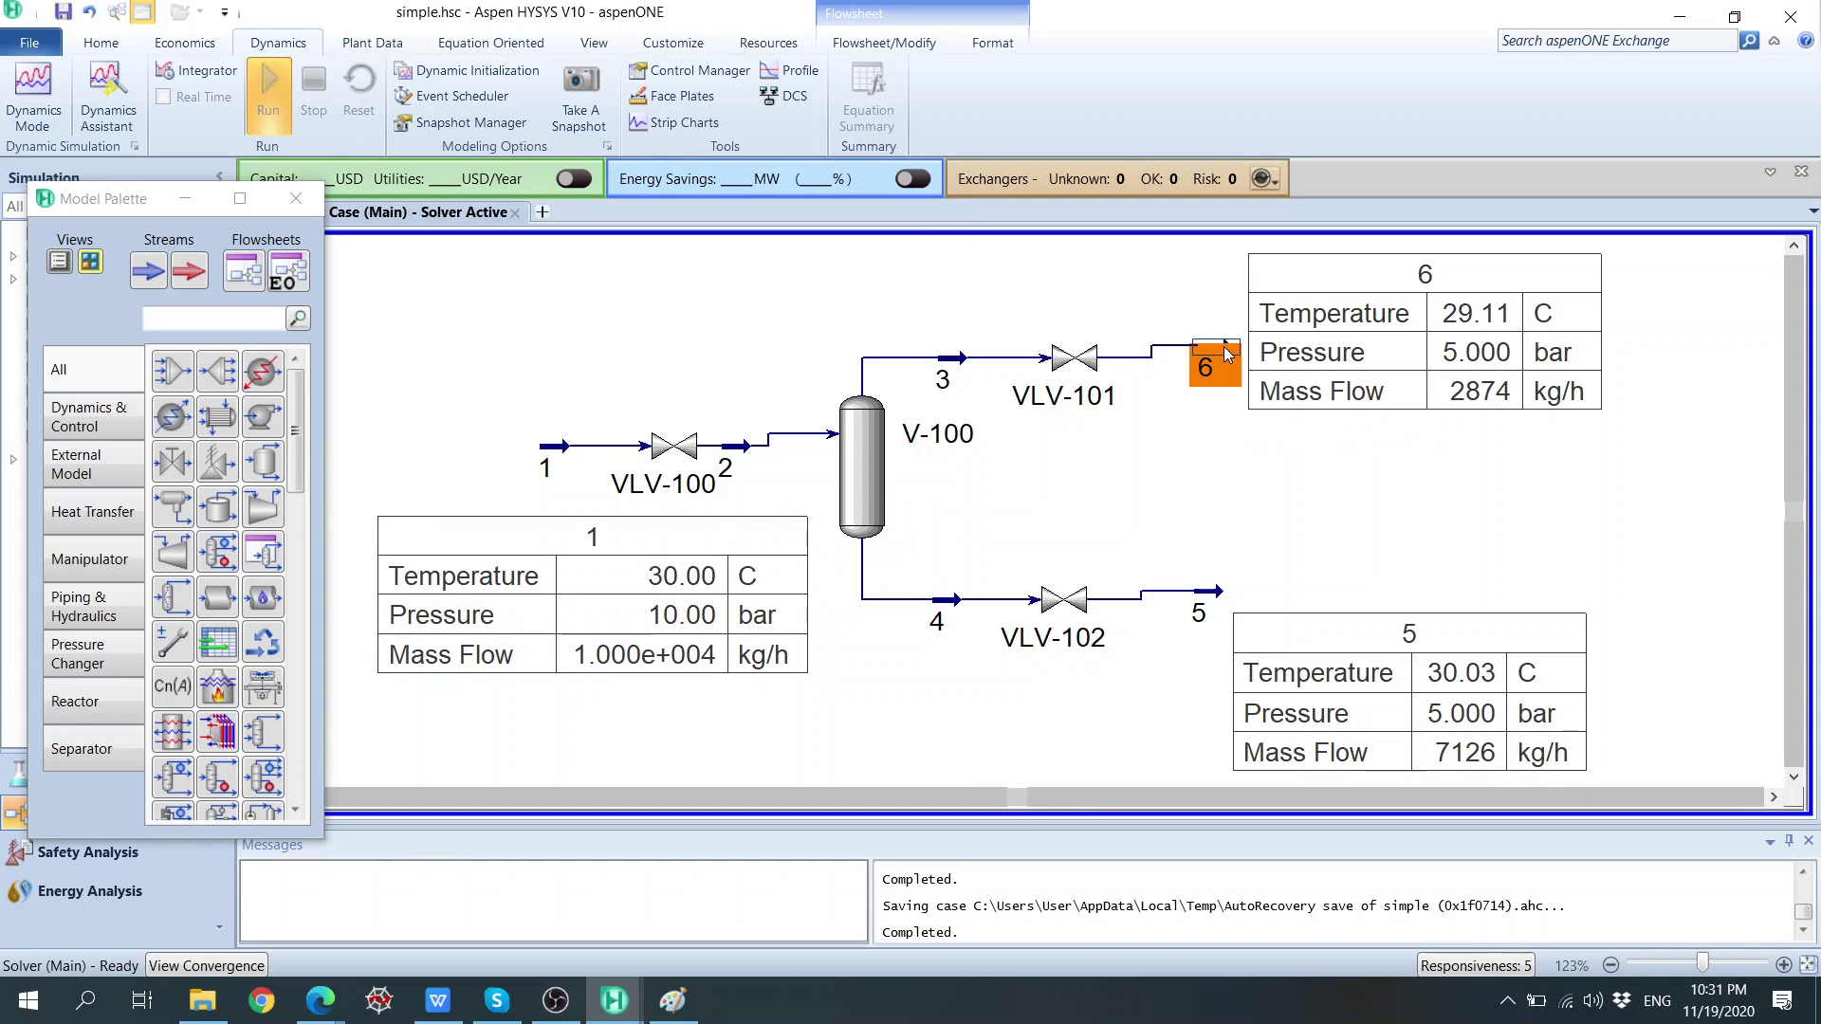
double_click(1226, 353)
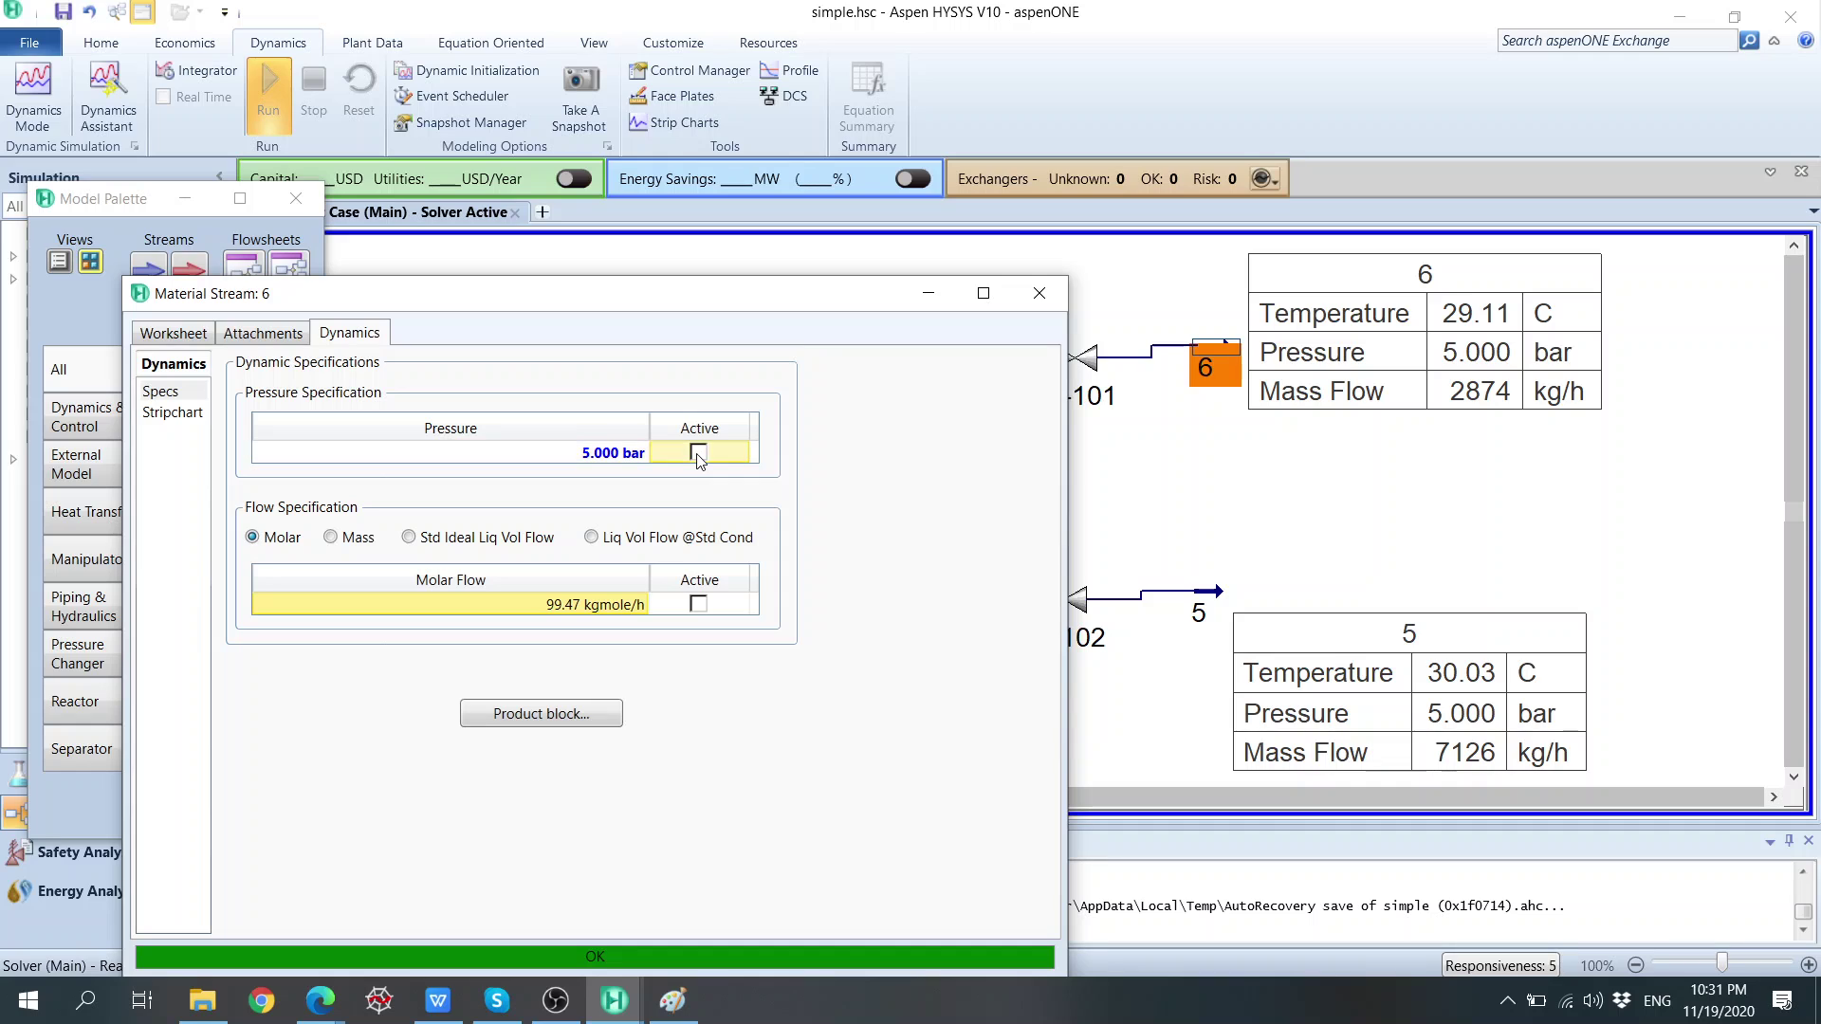
left_click(1038, 292)
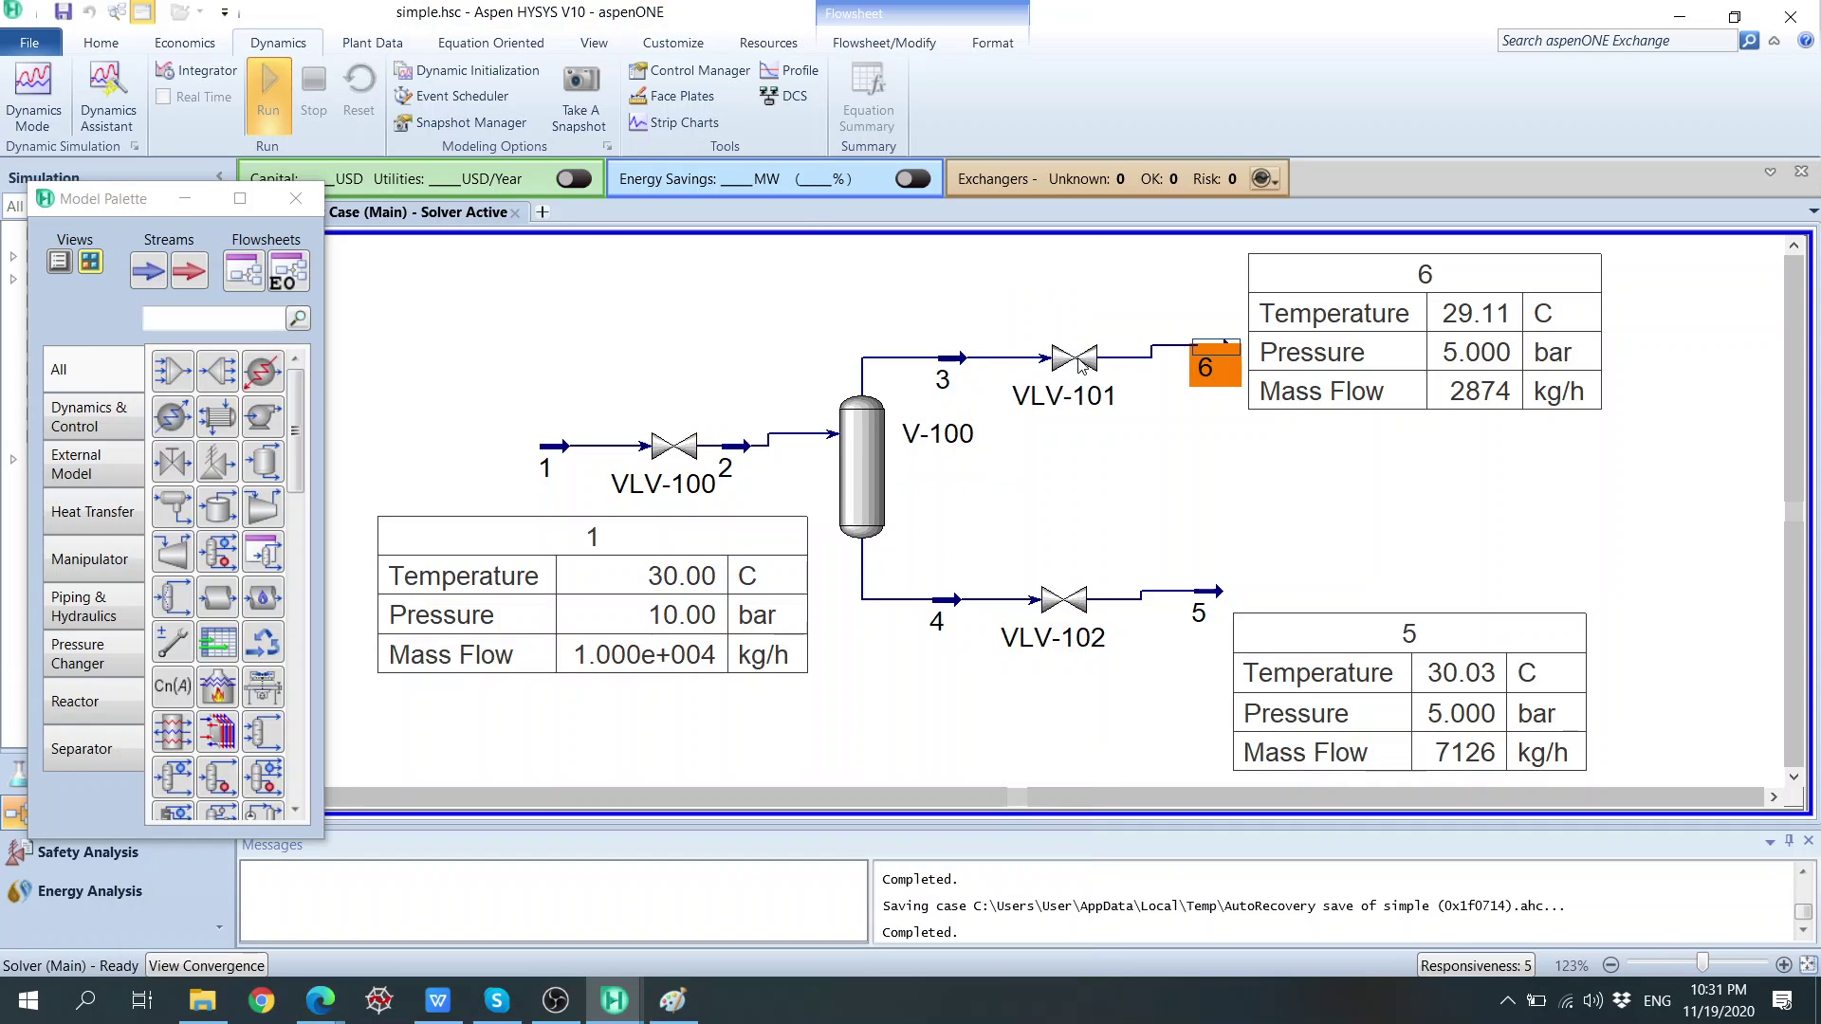
double_click(1074, 358)
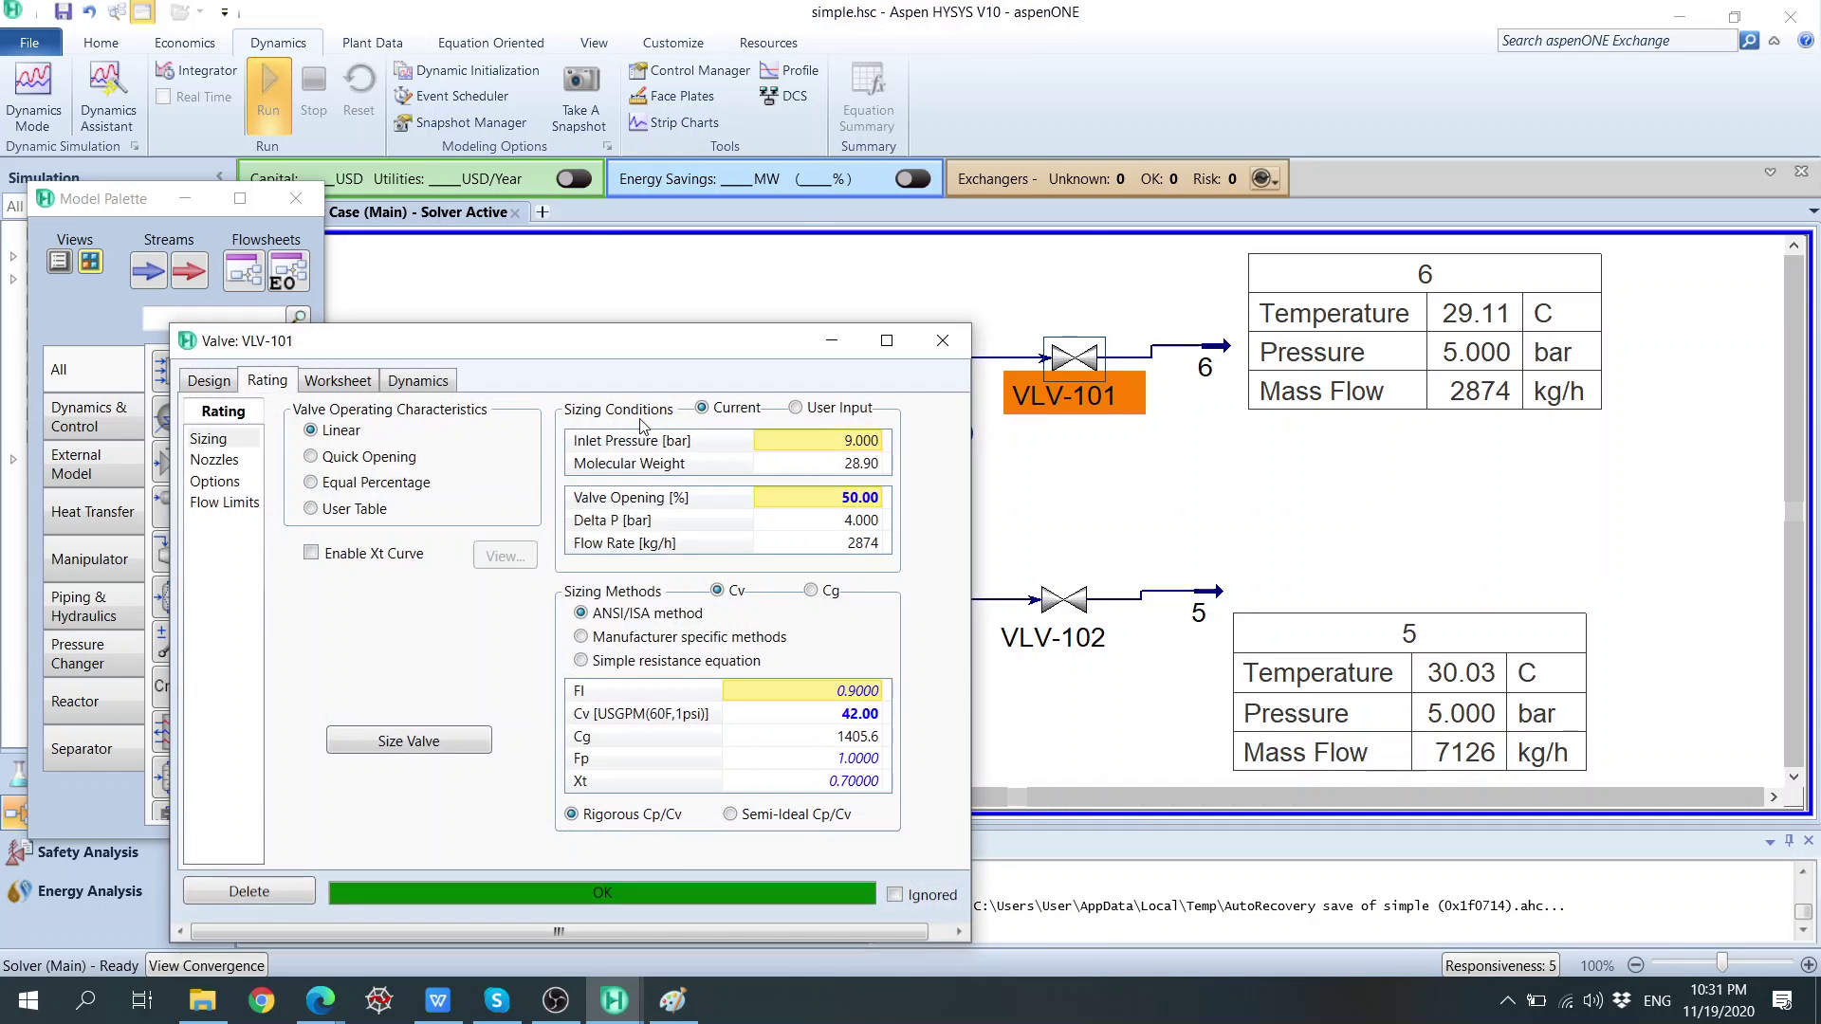
Clear outlet stream 6's pressure specification in VLV-101's stream conditions.
left_click(230, 384)
left_click(341, 382)
left_click(766, 485)
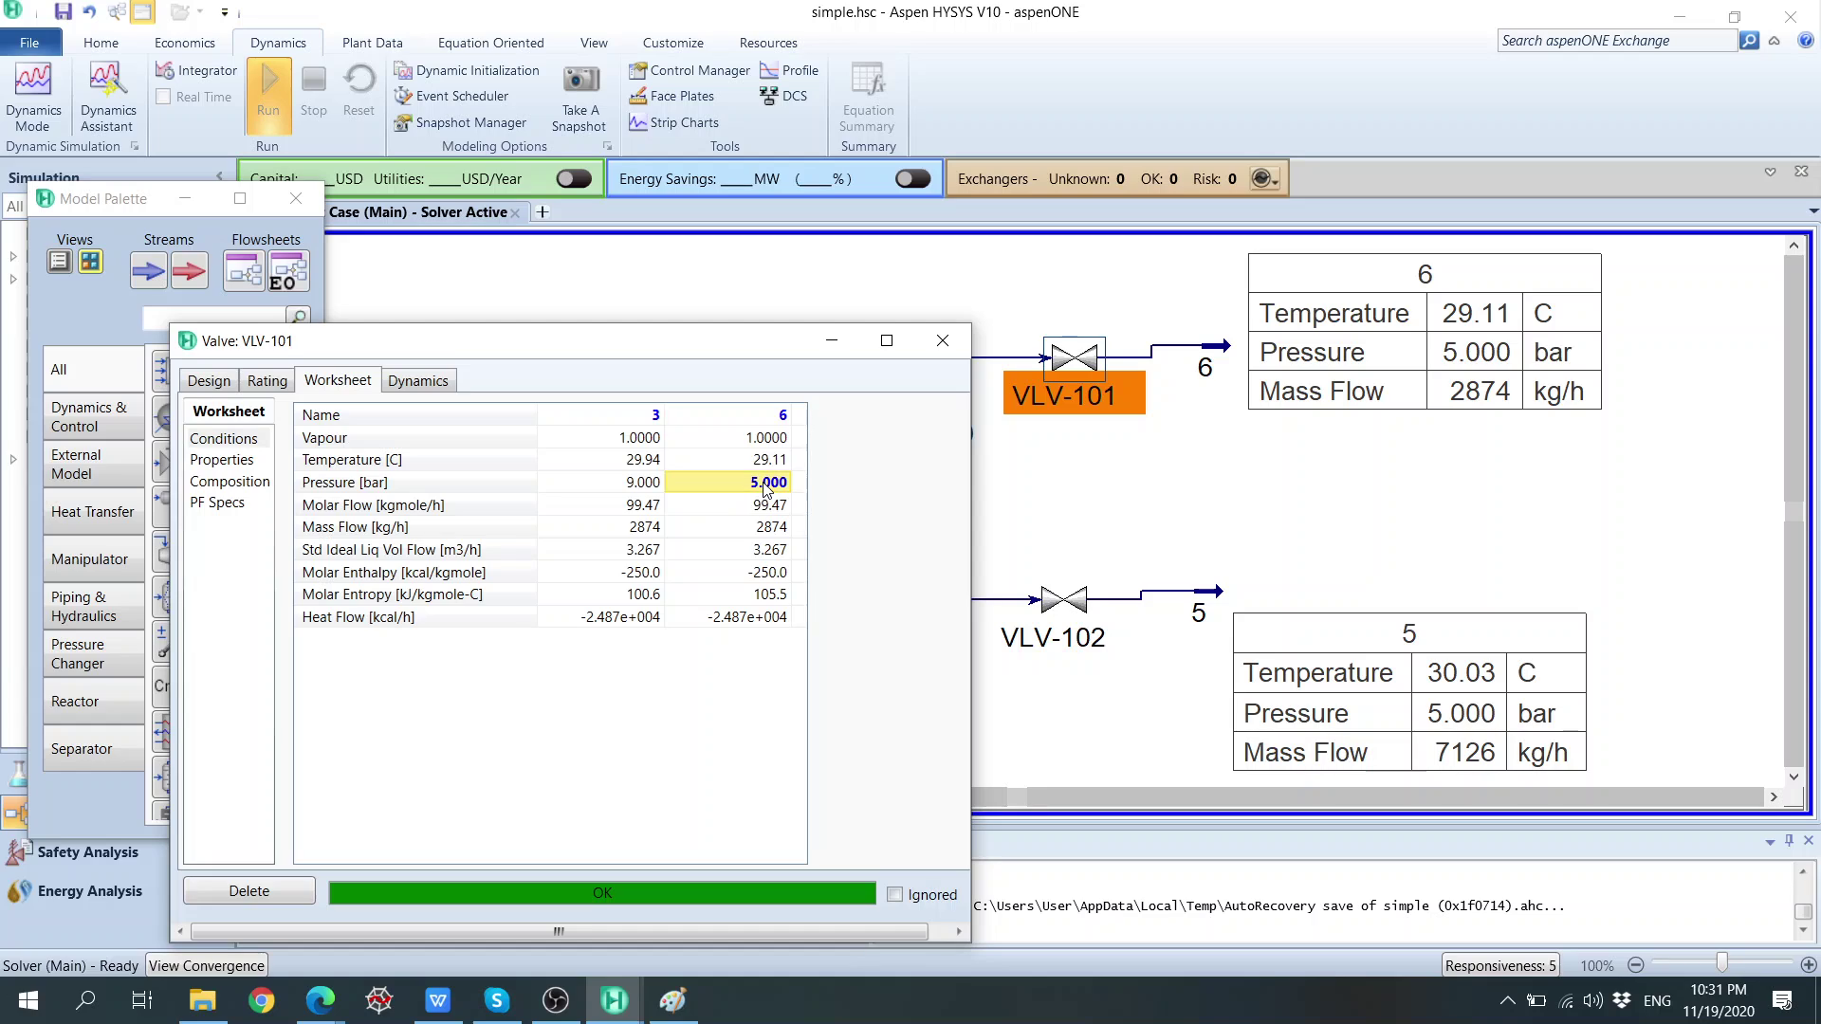
key("Delete")
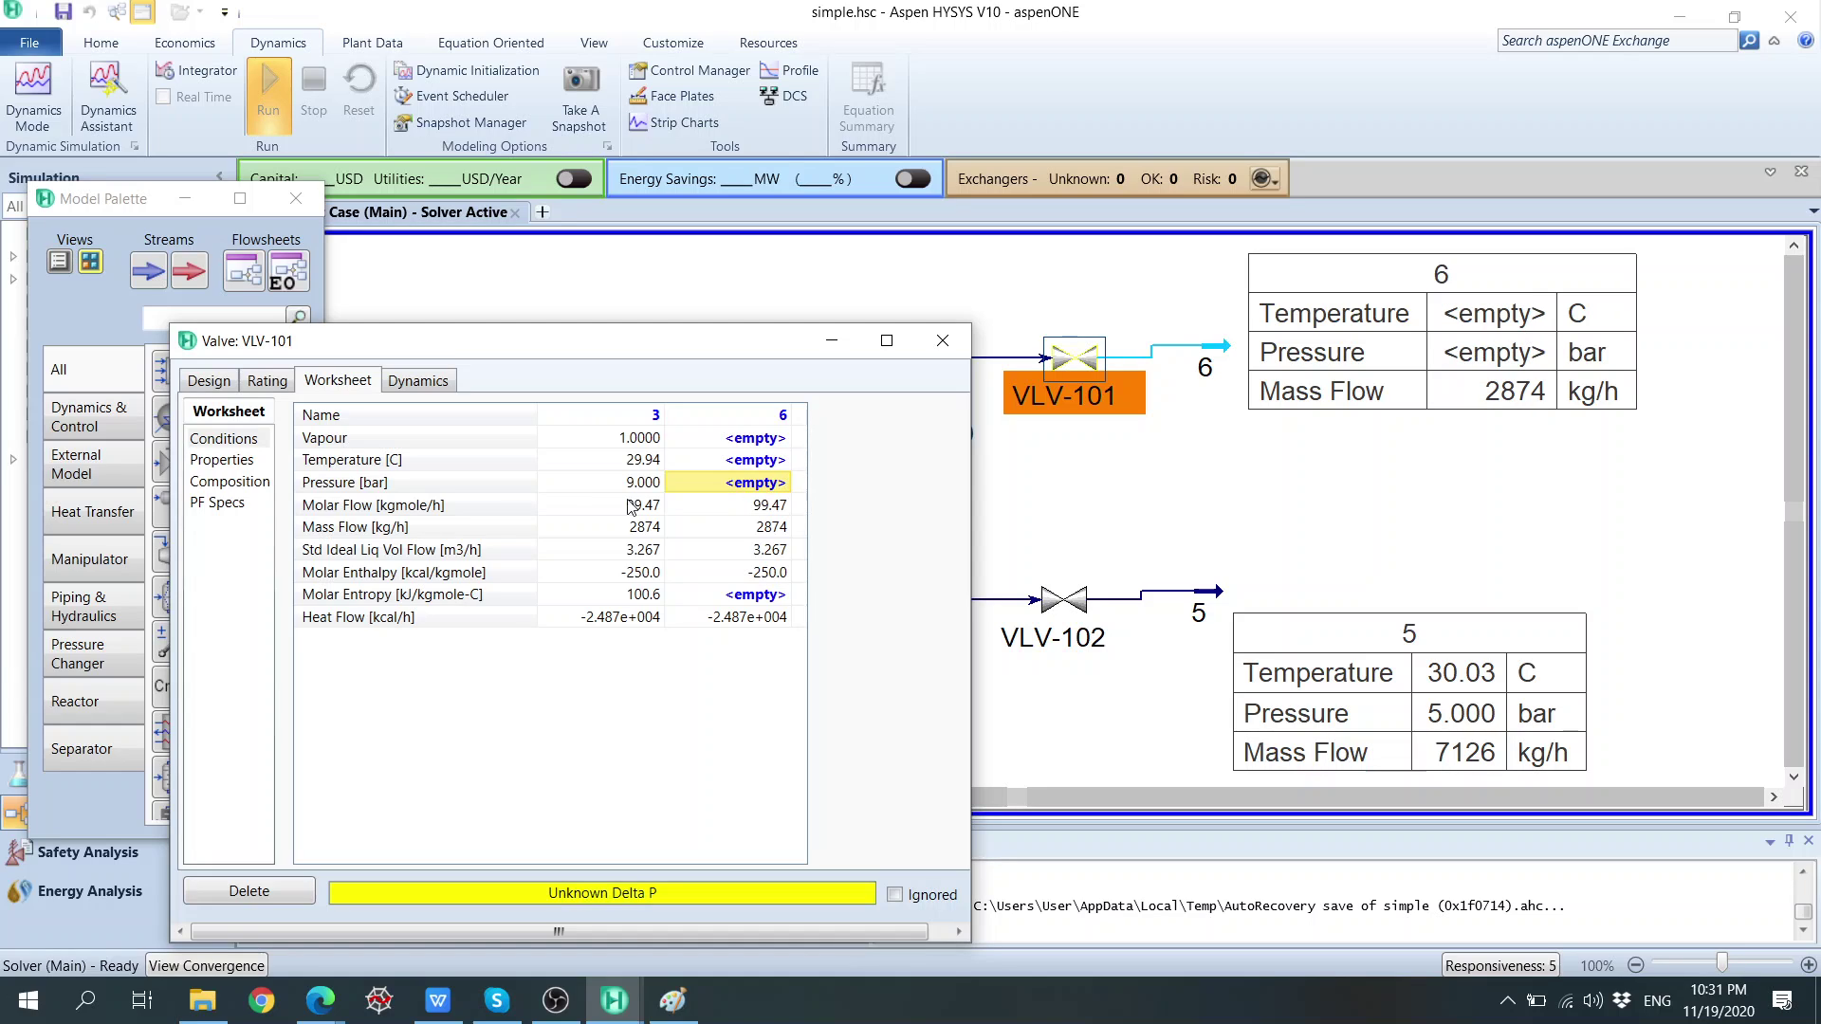
Set VLV-101's Delta P to 4 bar and close the valve window.
left_click(220, 383)
left_click(223, 459)
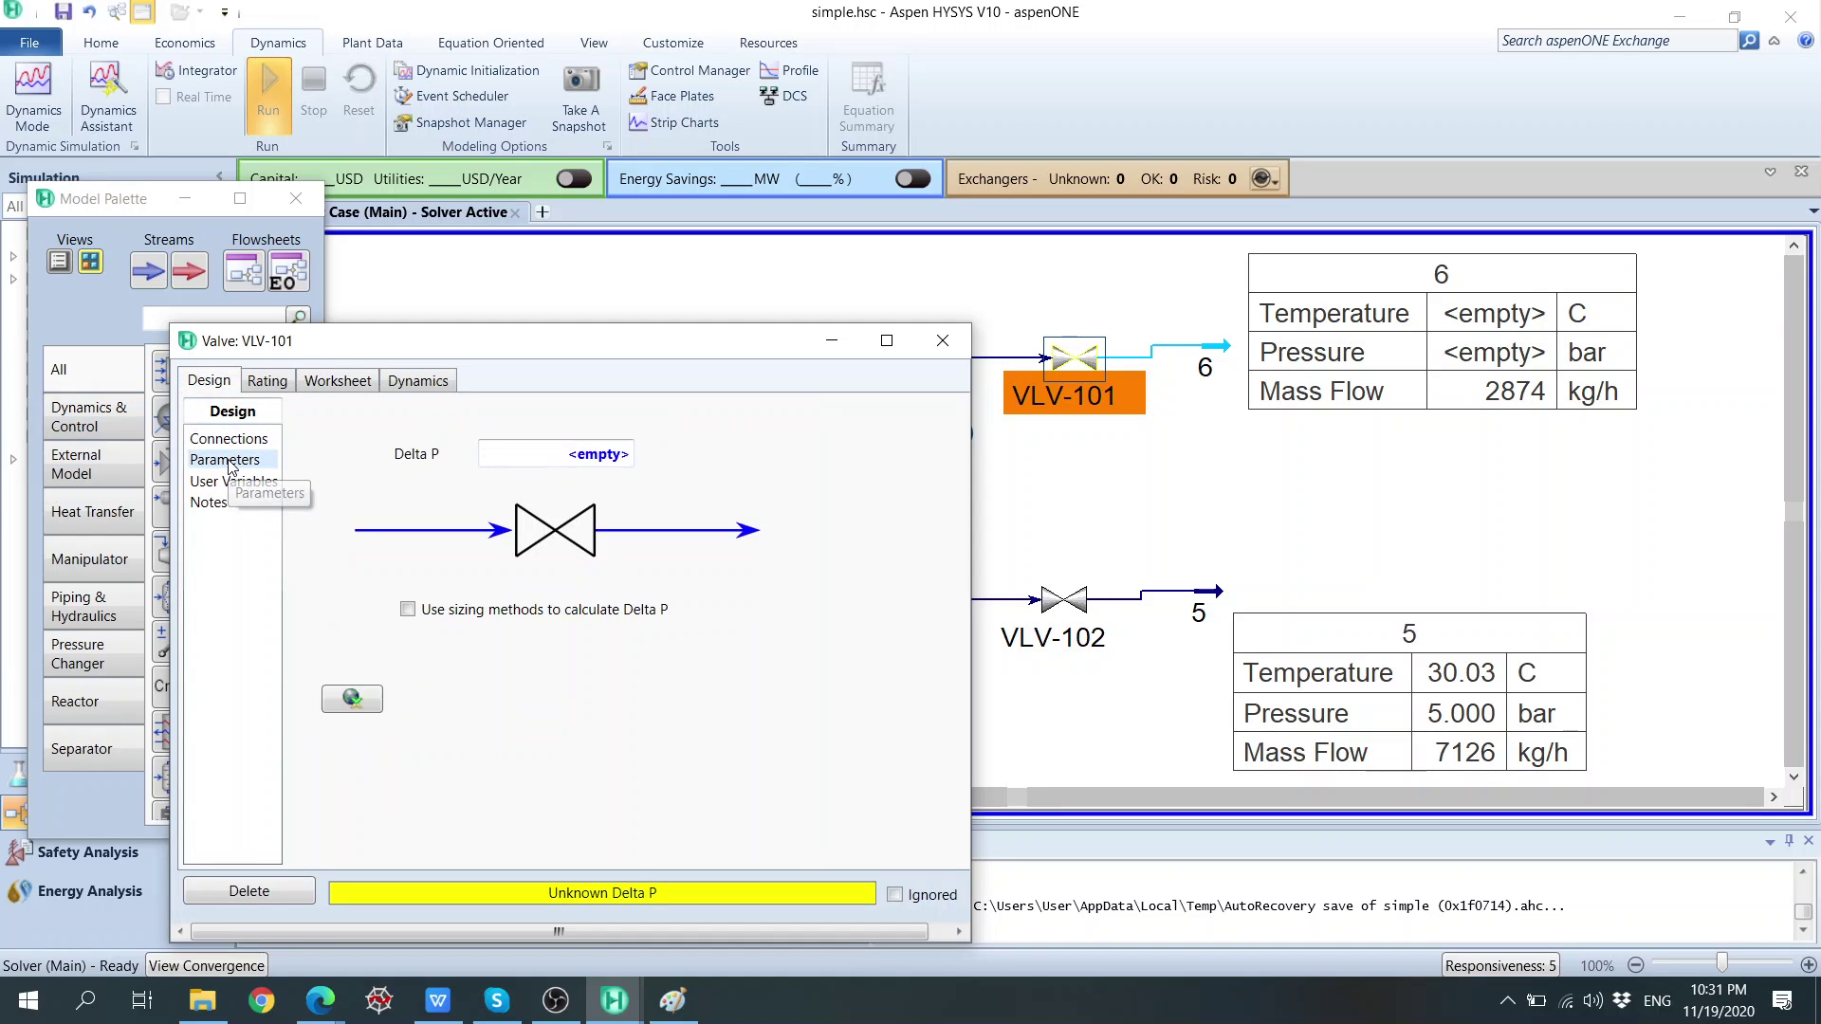
left_click(543, 463)
type("4")
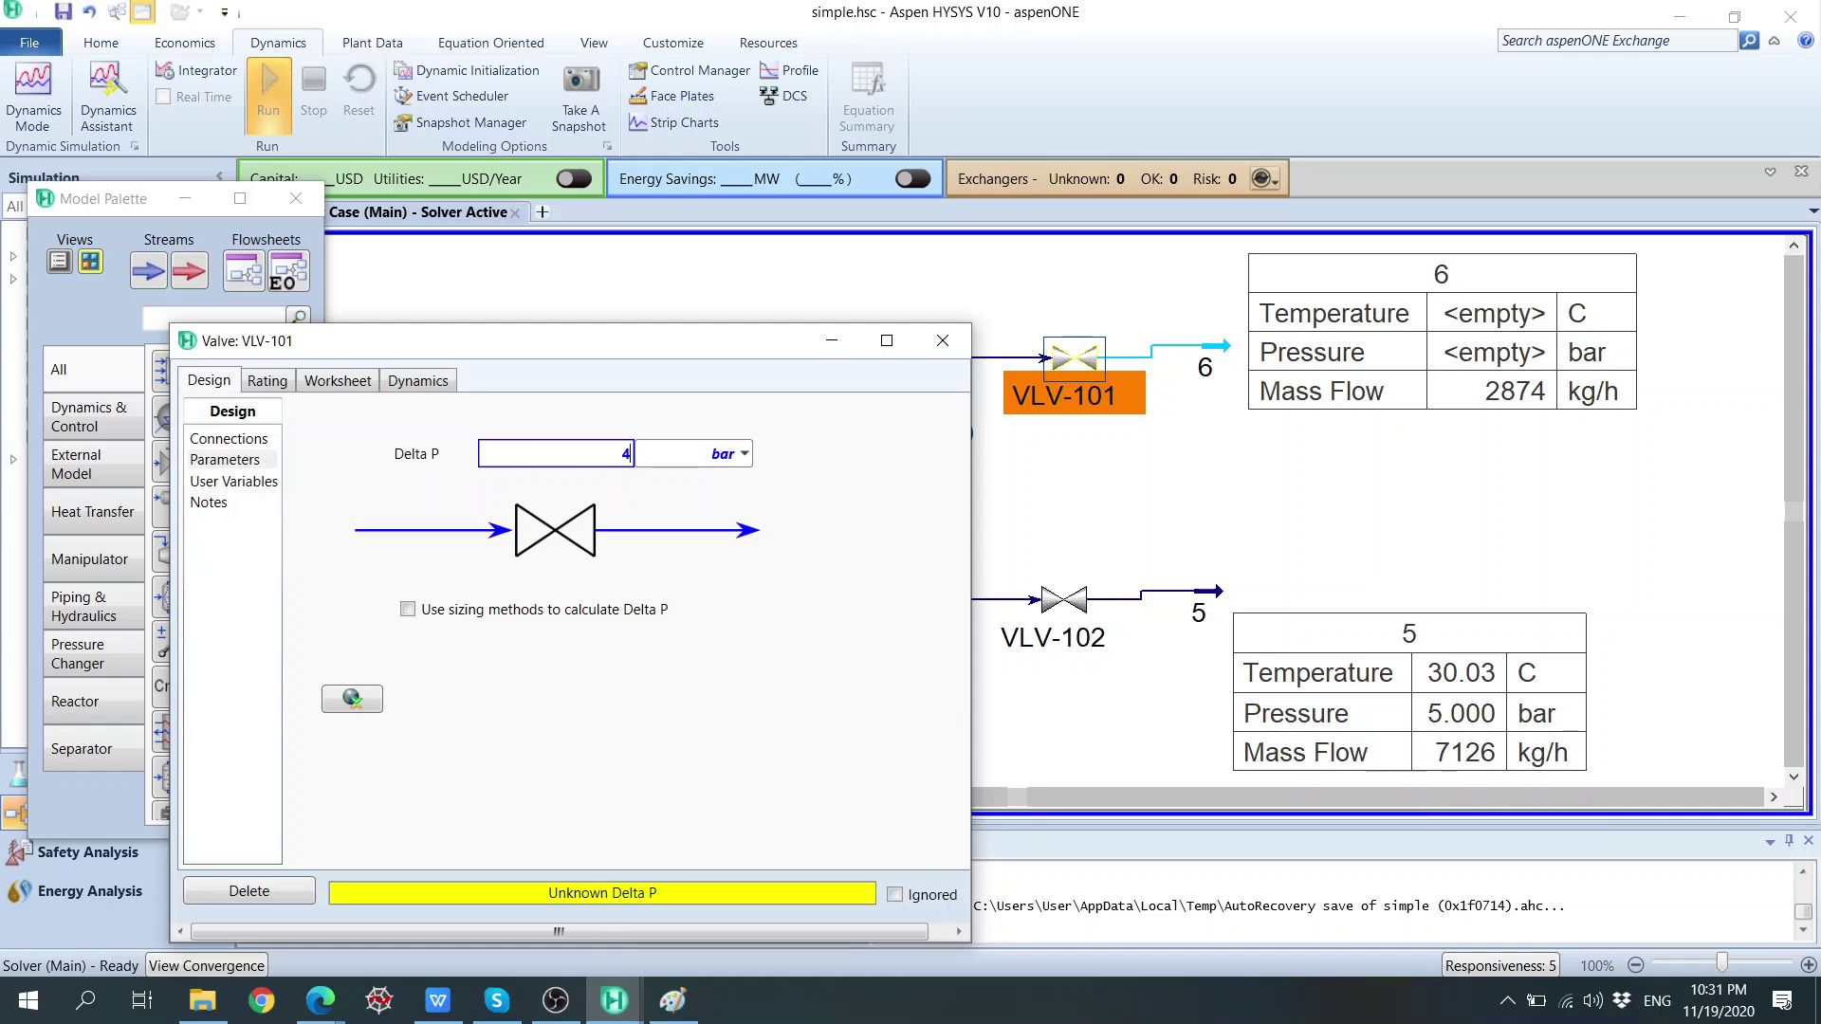
key("Return")
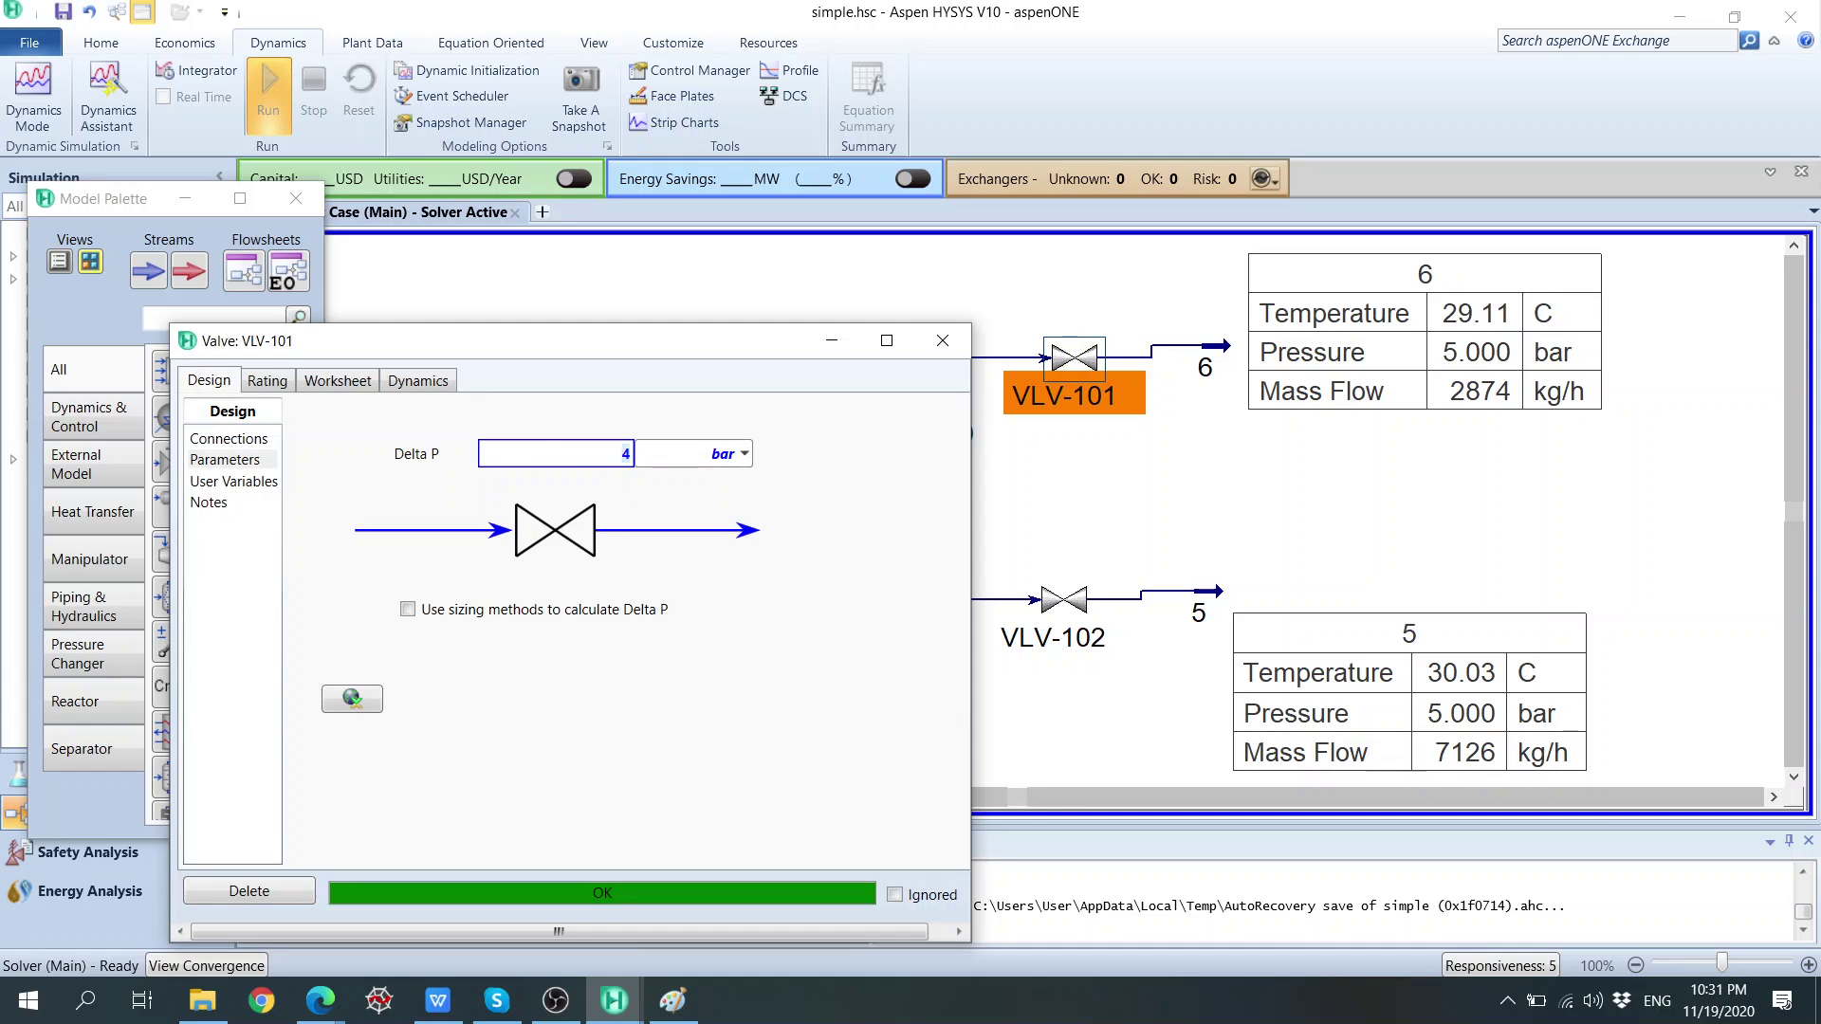
left_click(943, 343)
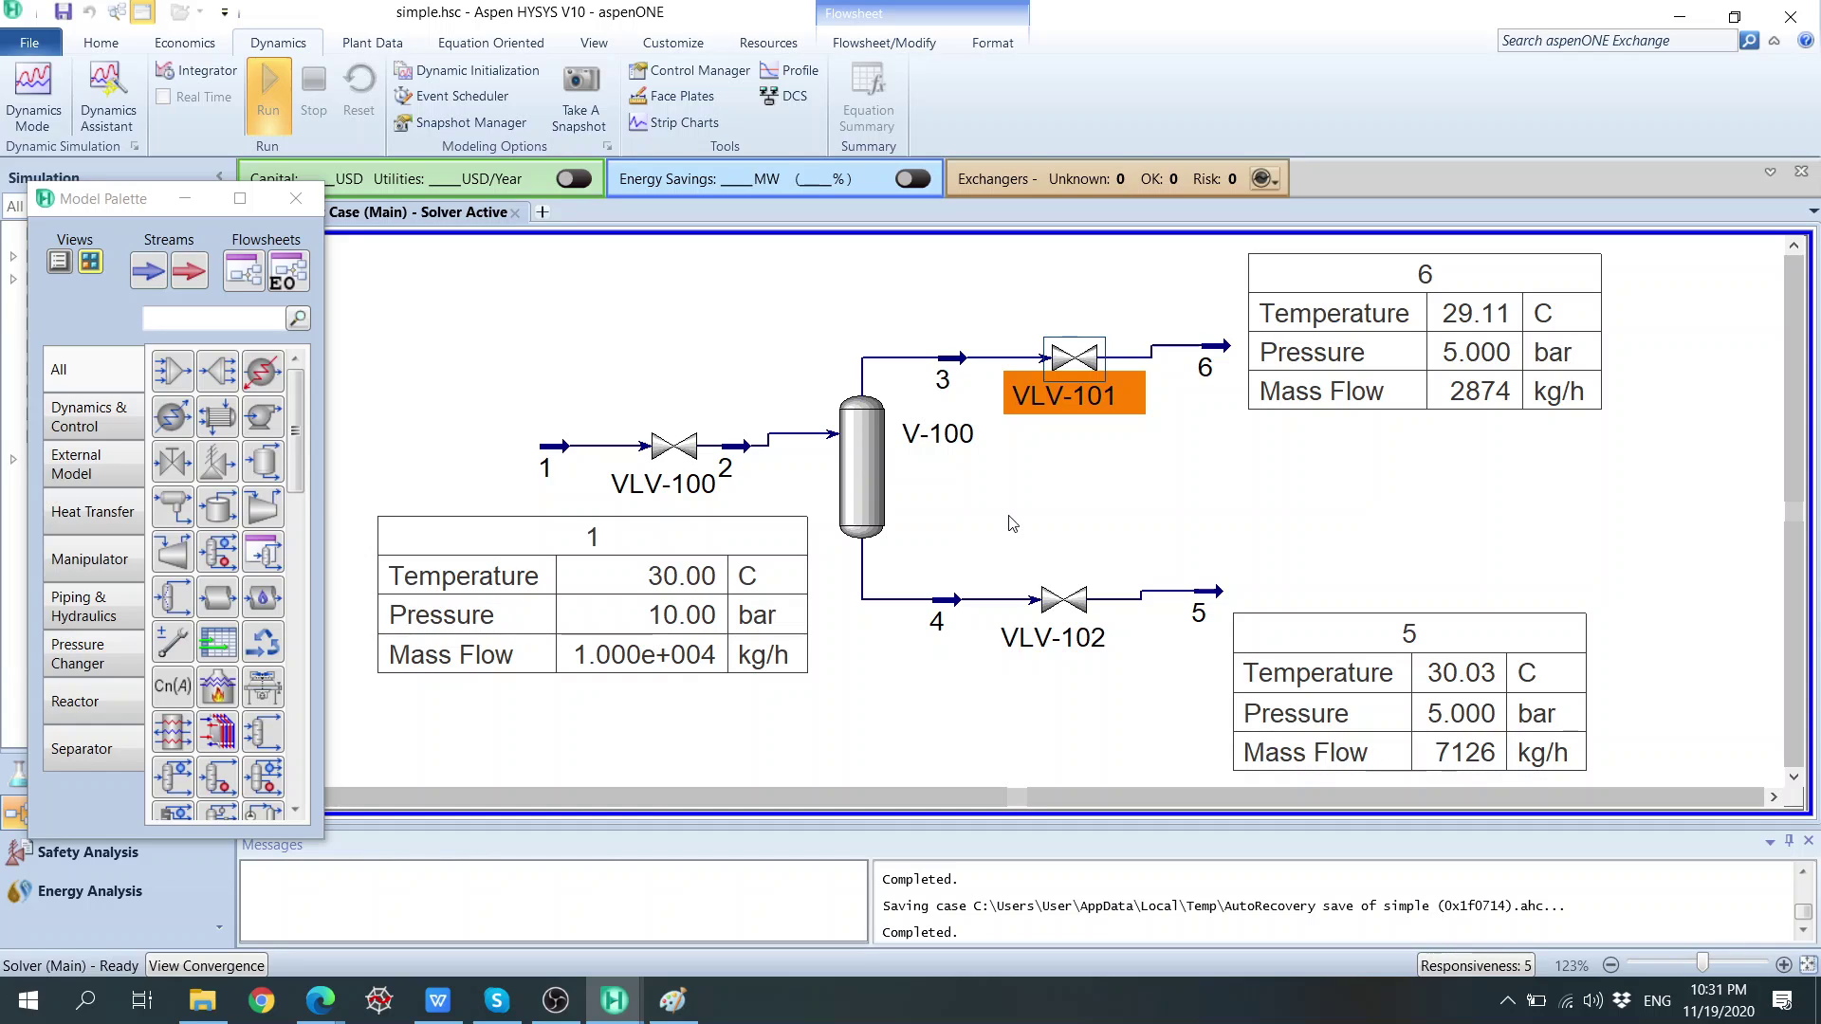
left_click(621, 370)
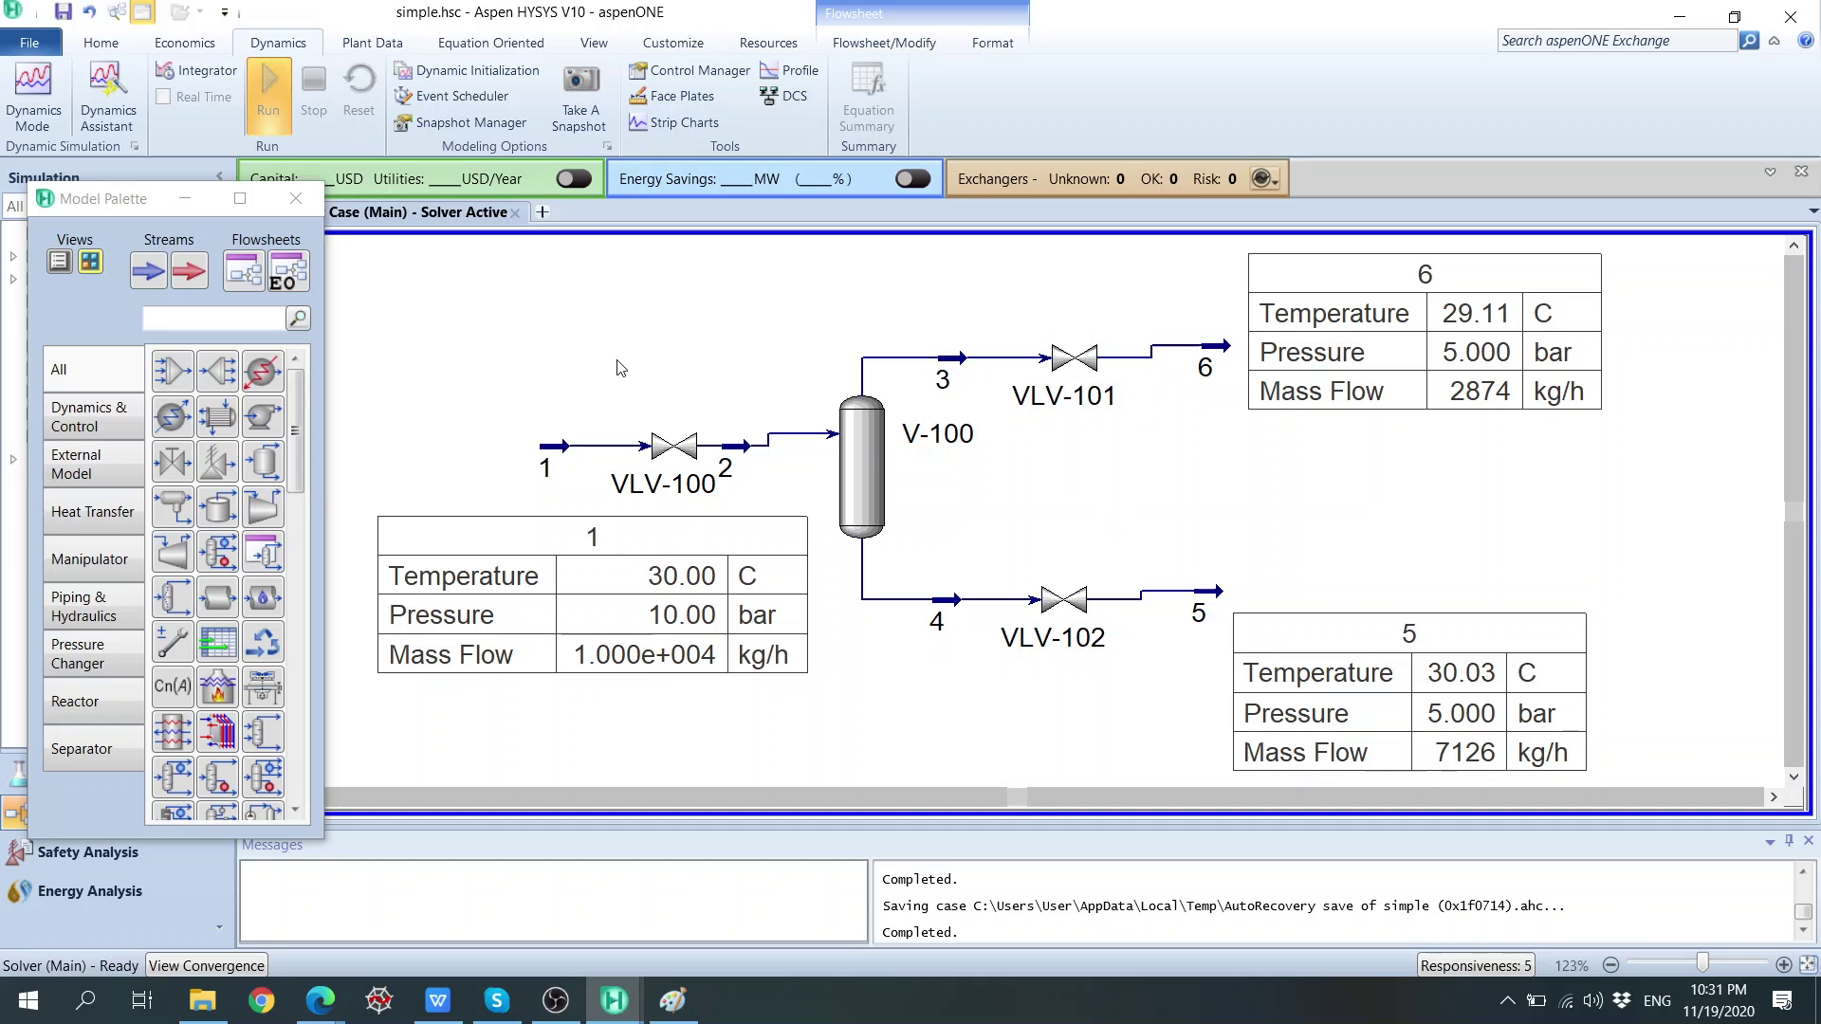
Run the Dynamics Assistant and examine which streams it recommends for pressure specifications.
mouse_move(938, 371)
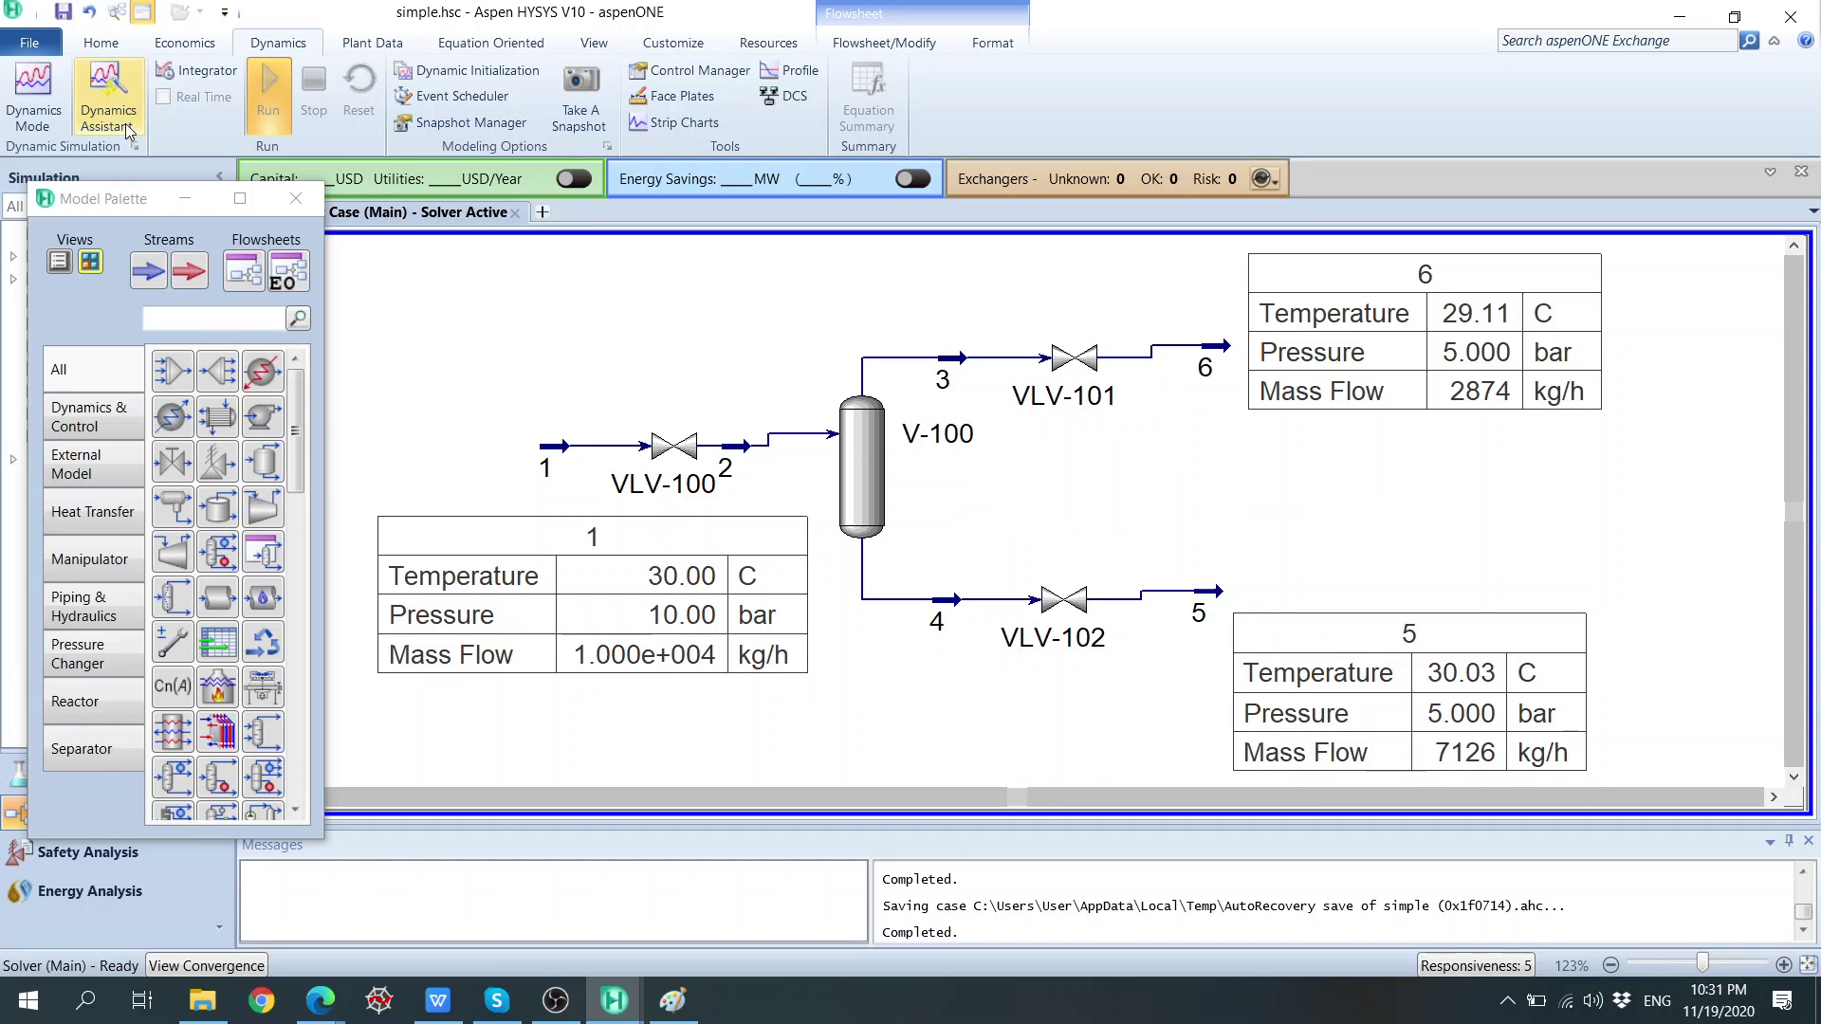
left_click(99, 93)
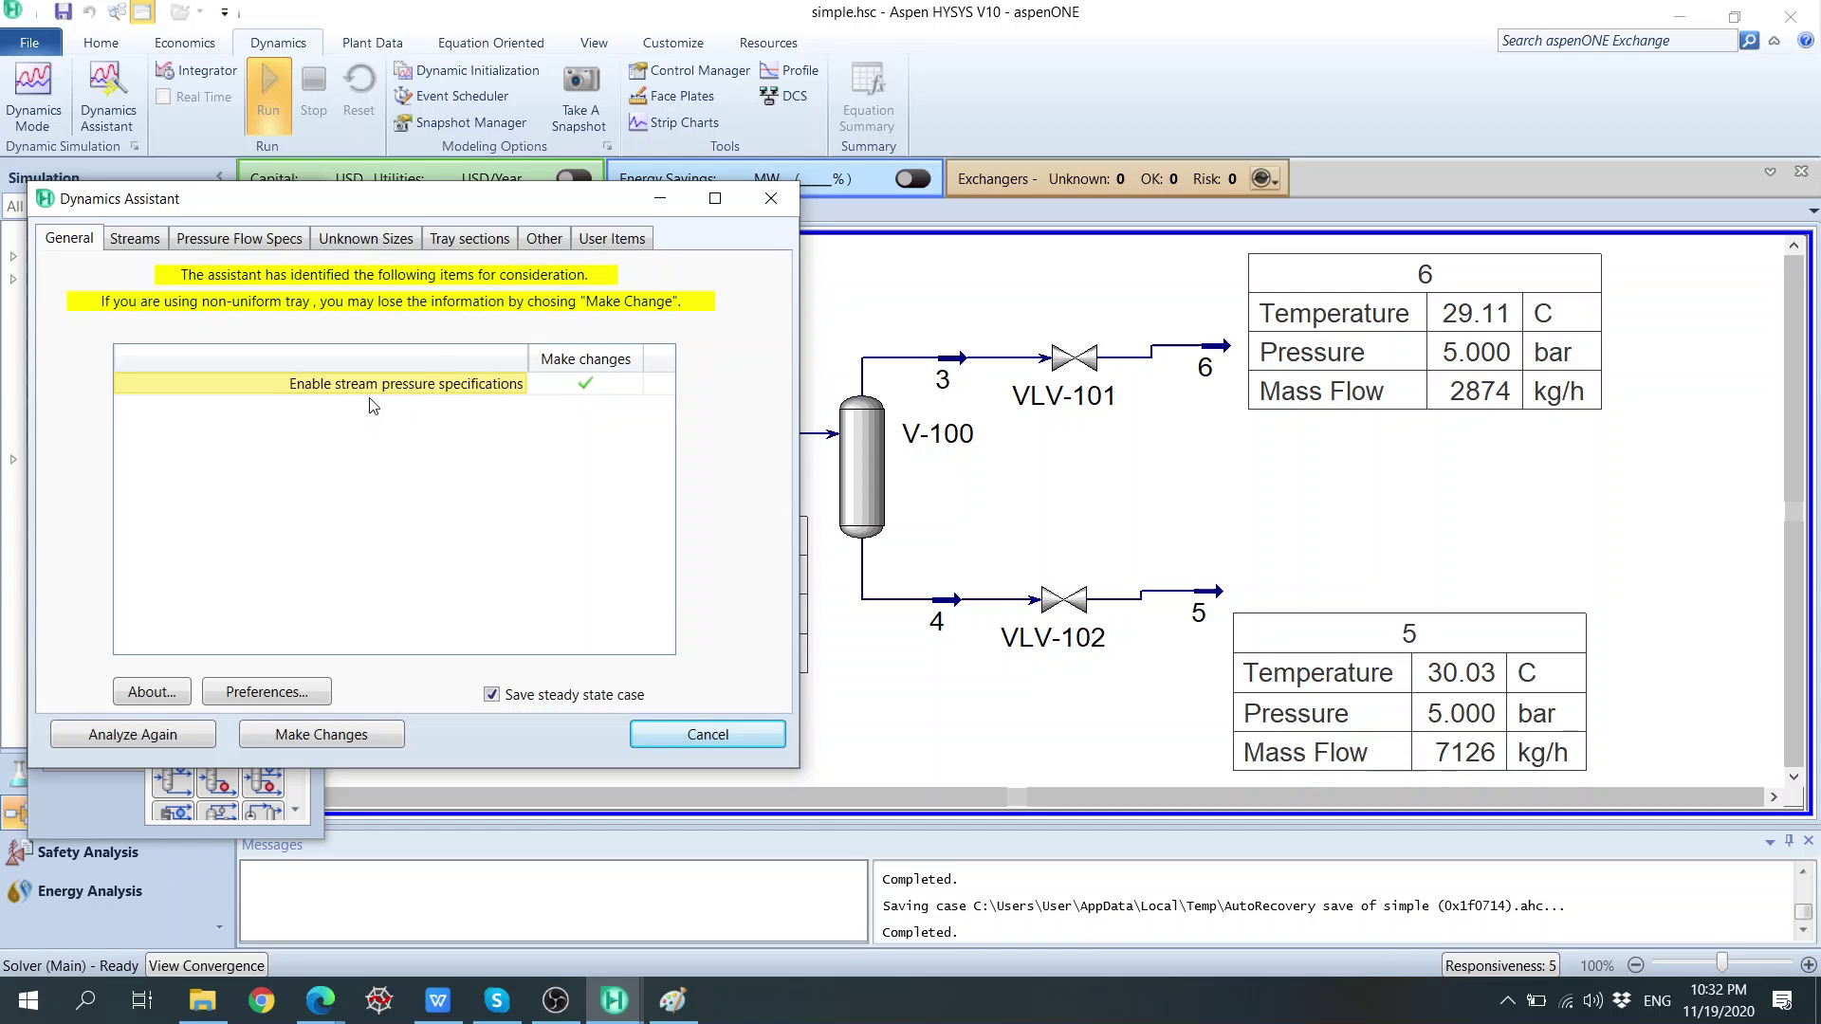
left_click(134, 239)
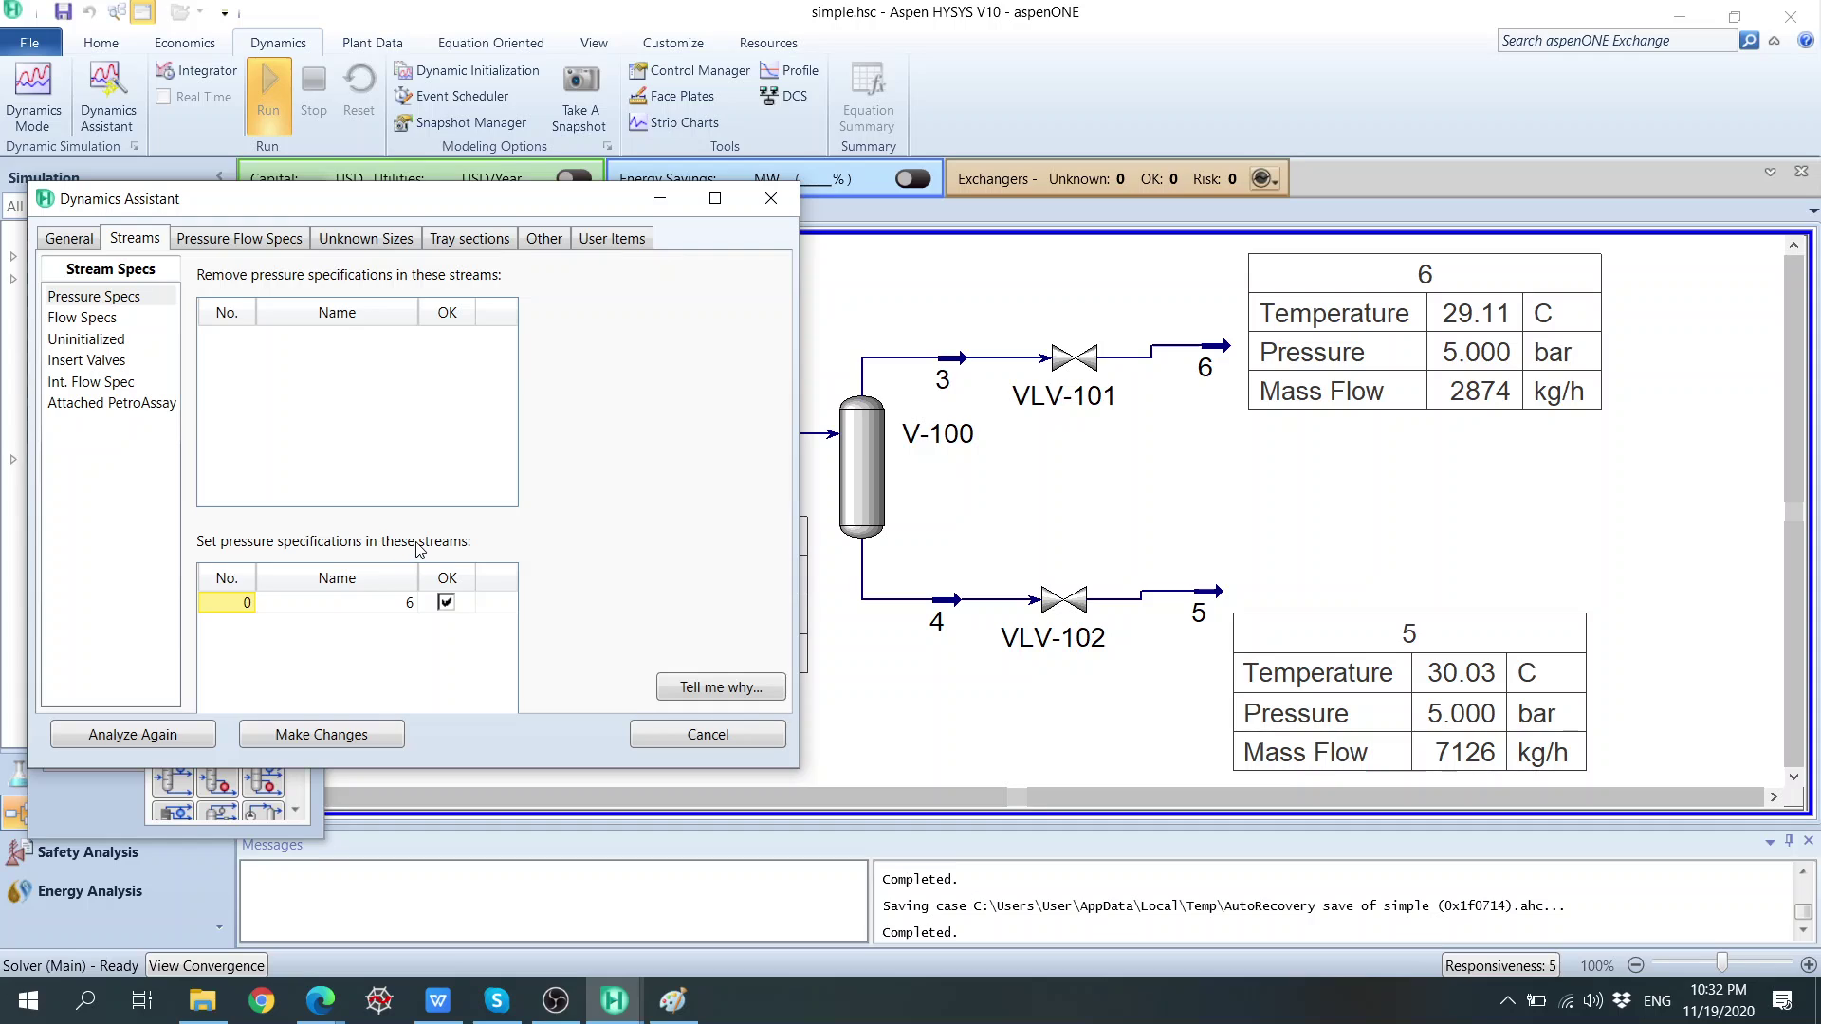
Inspect stream 6's dynamic specifications and its pressure in the stream conditions, and close the stream window.
double_click(1216, 345)
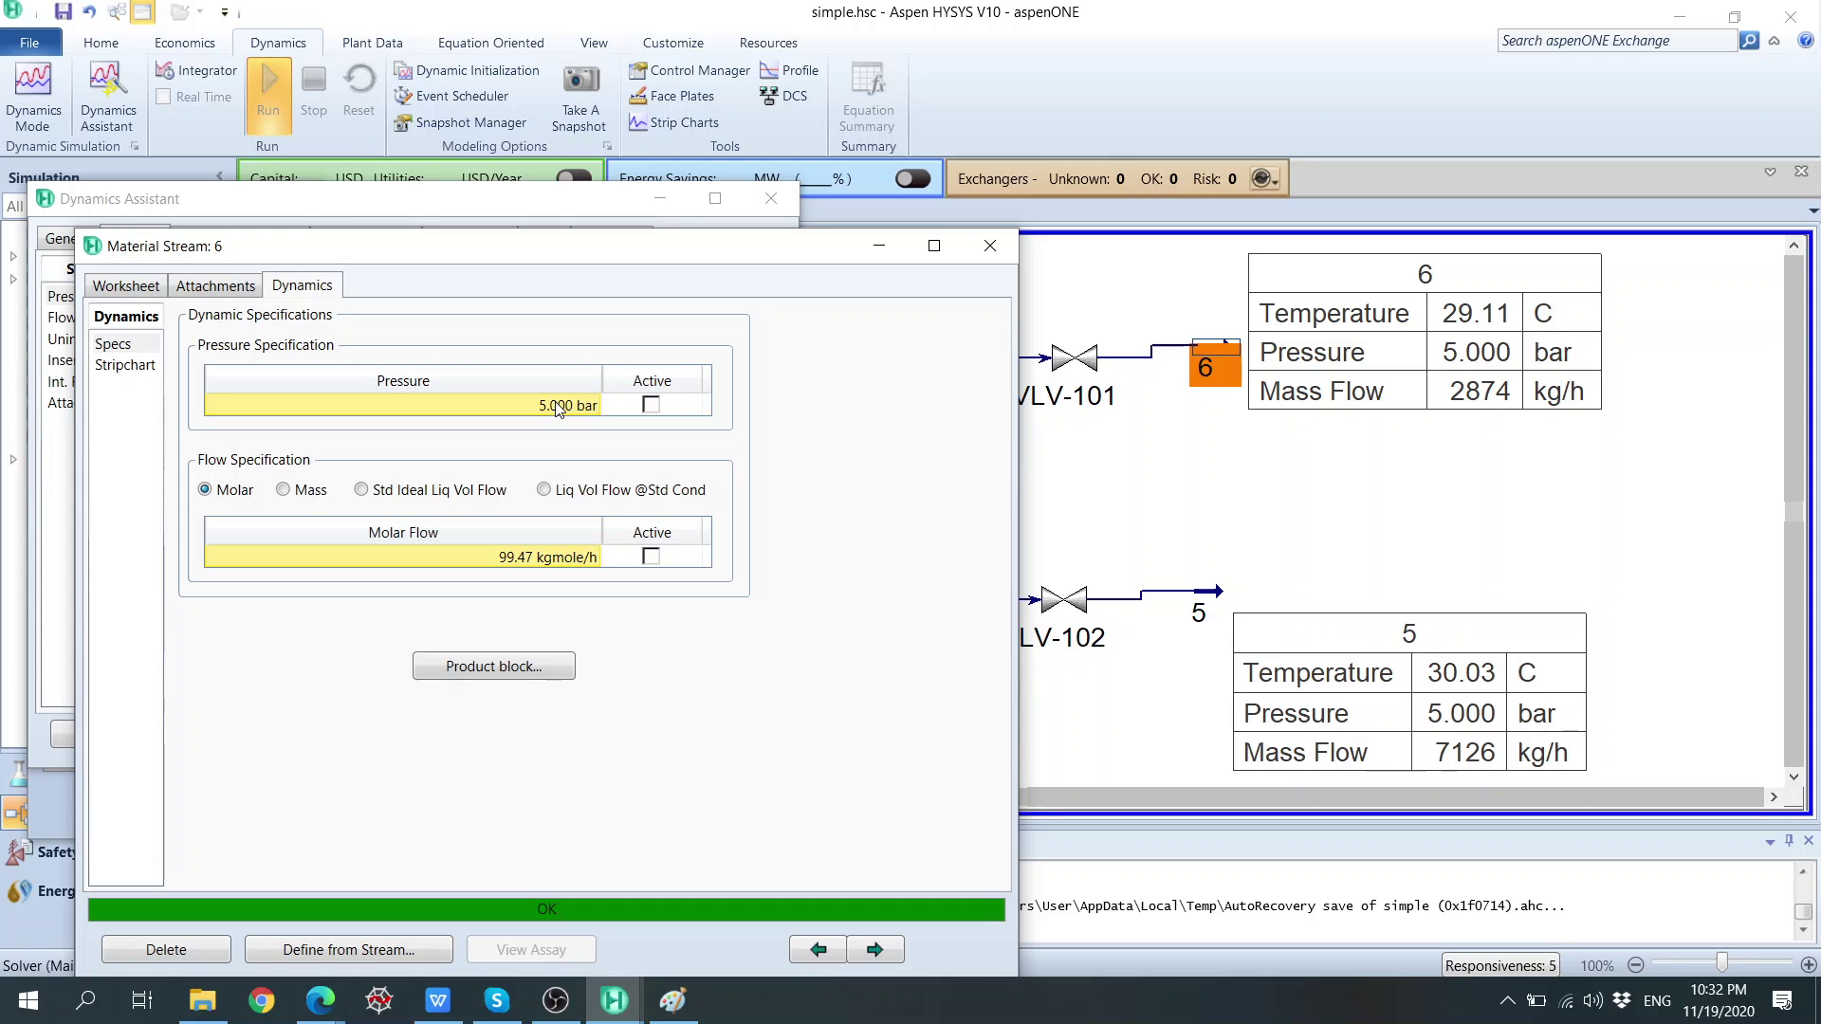
left_click(152, 289)
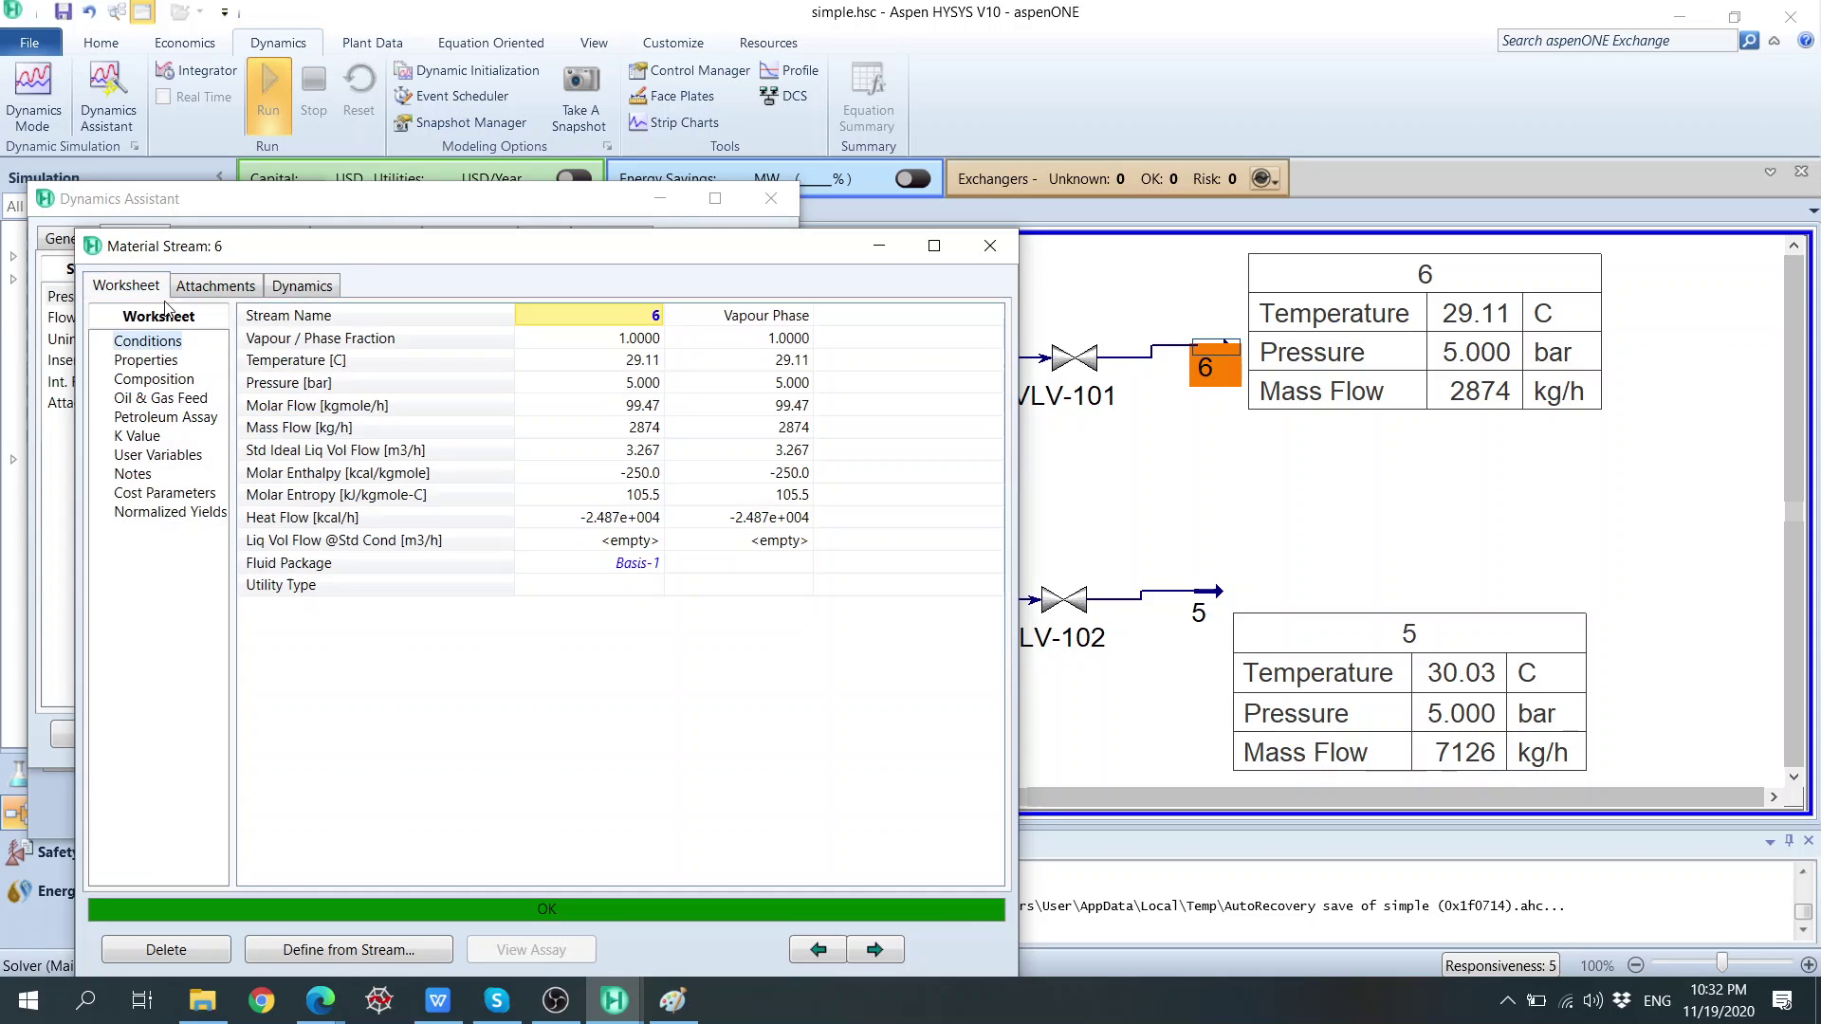
left_click(644, 384)
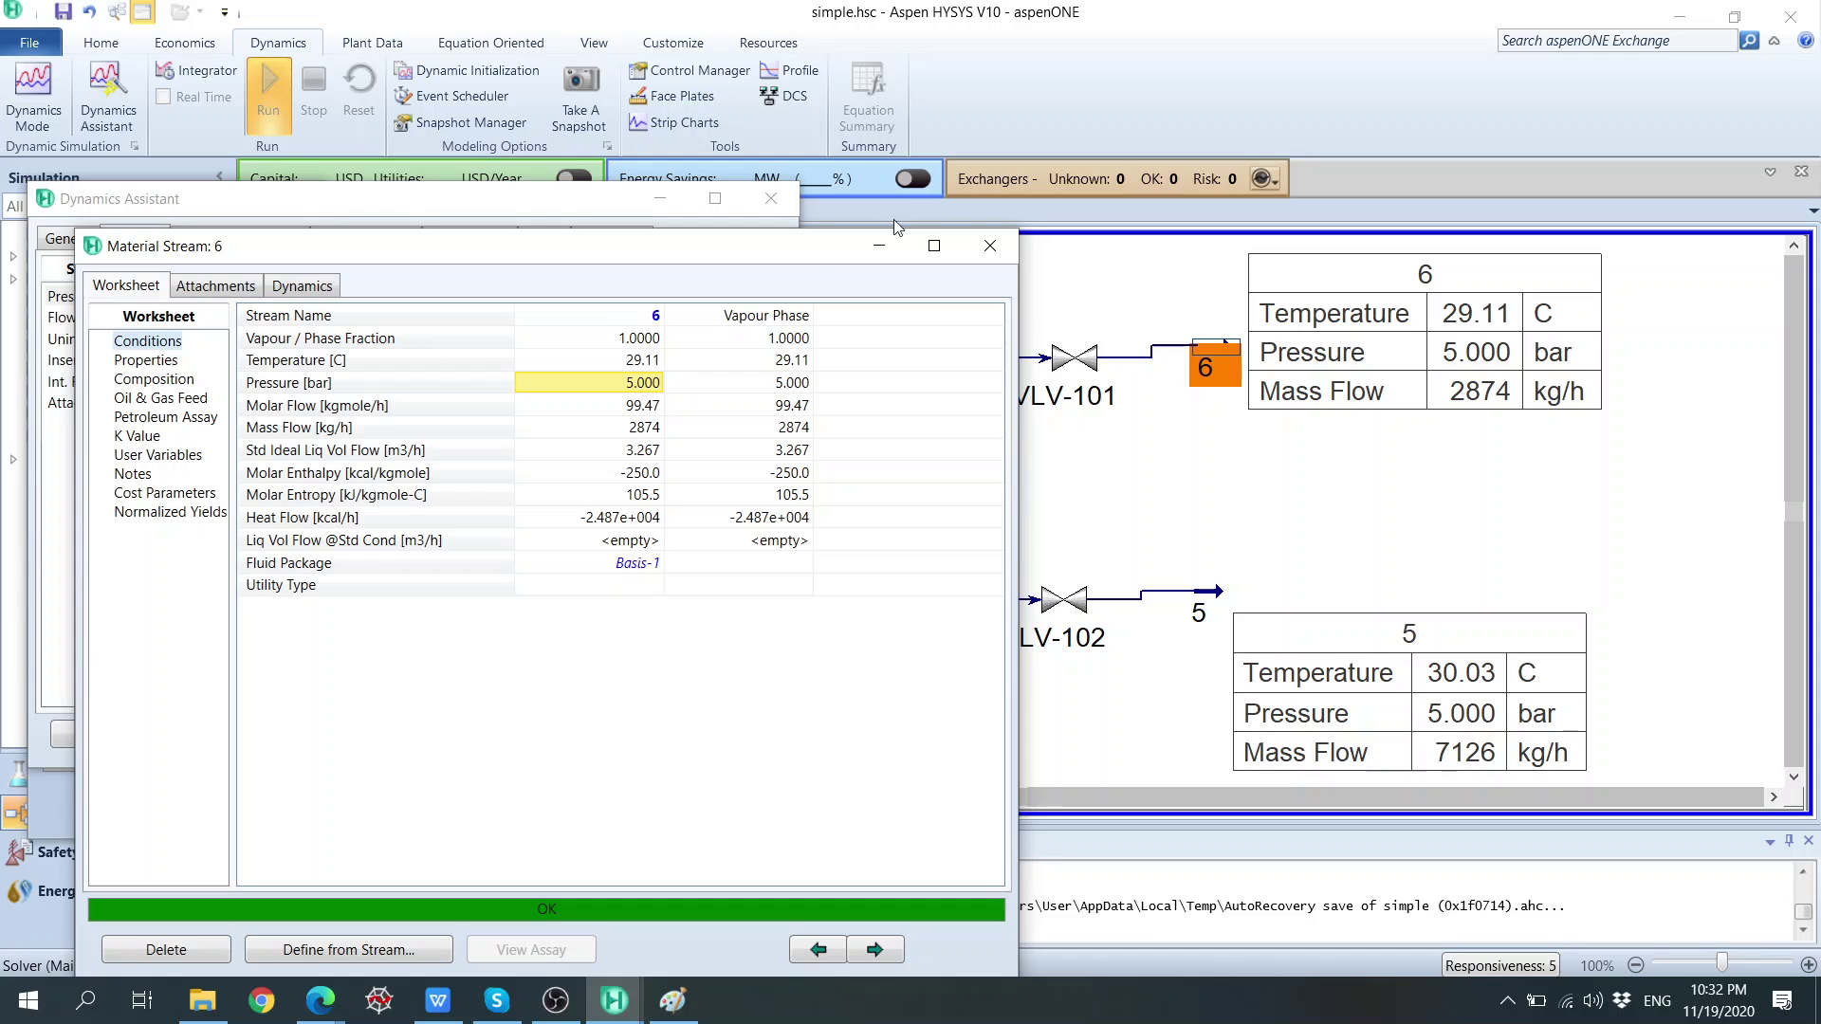
left_click(989, 249)
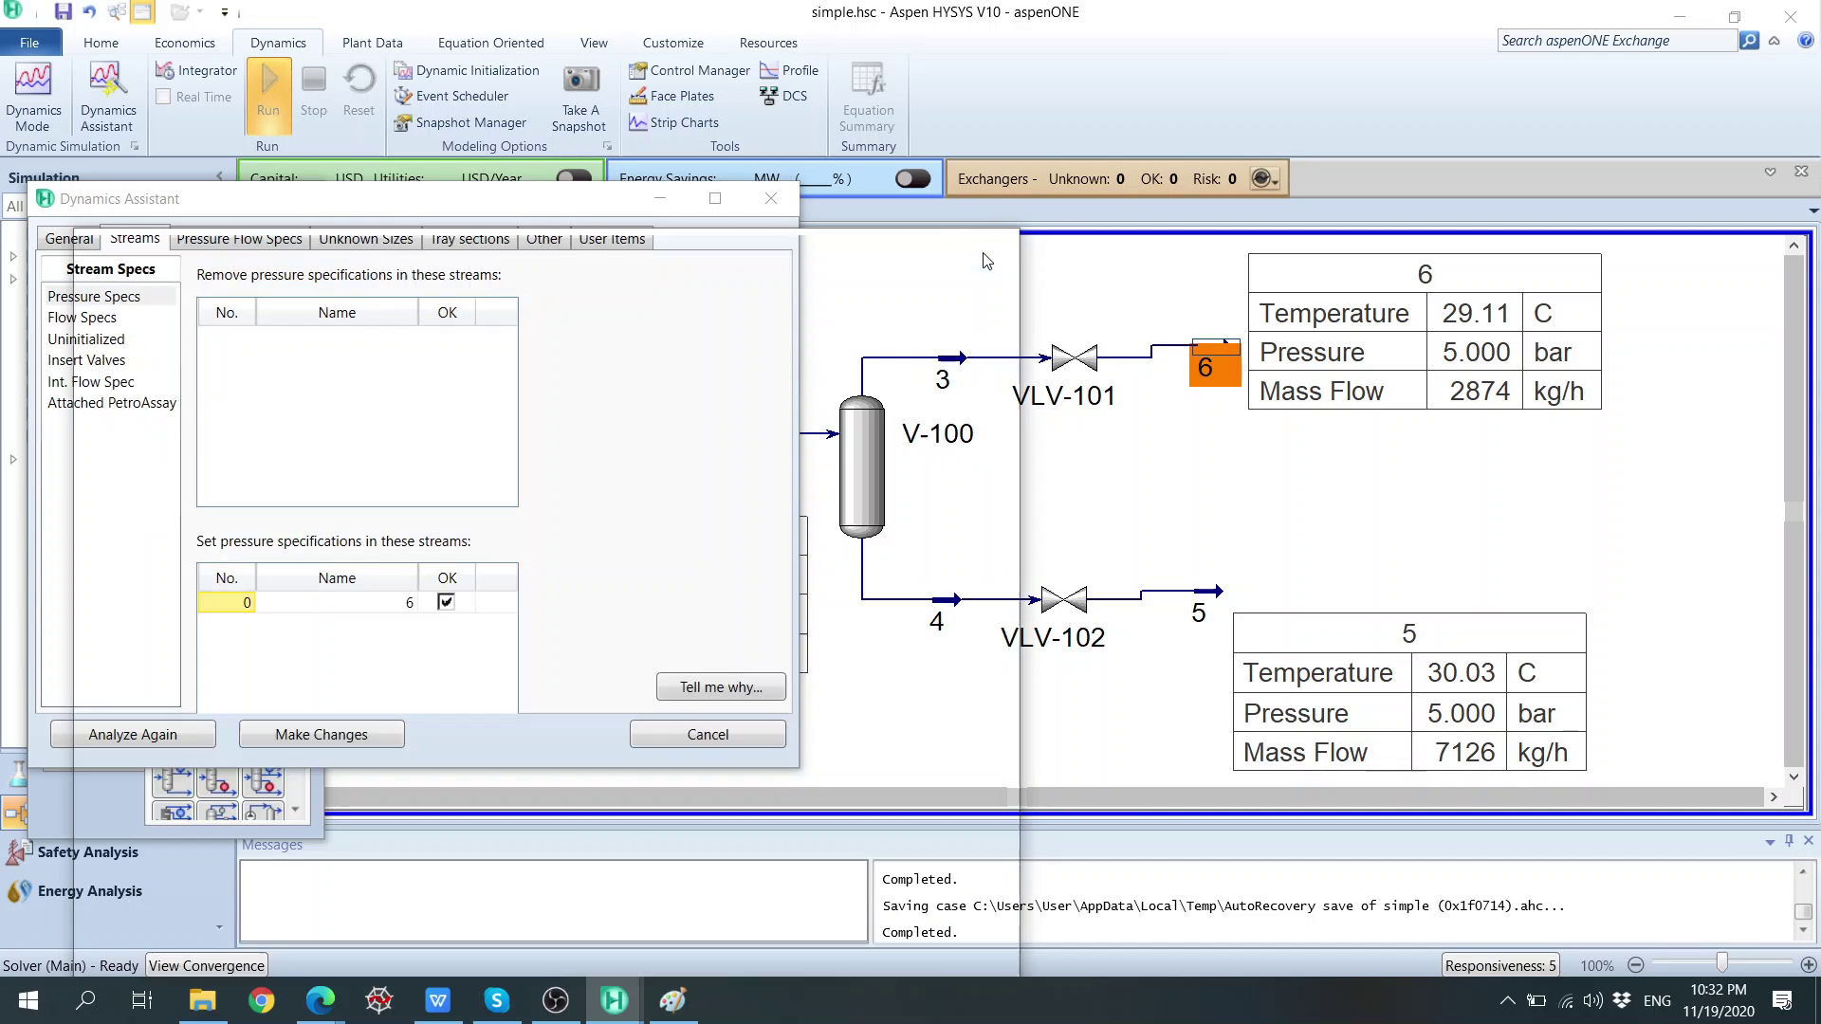
Reopen VLV-101, check its outlet pressure, and clear the valve's Delta P specification.
double_click(1070, 365)
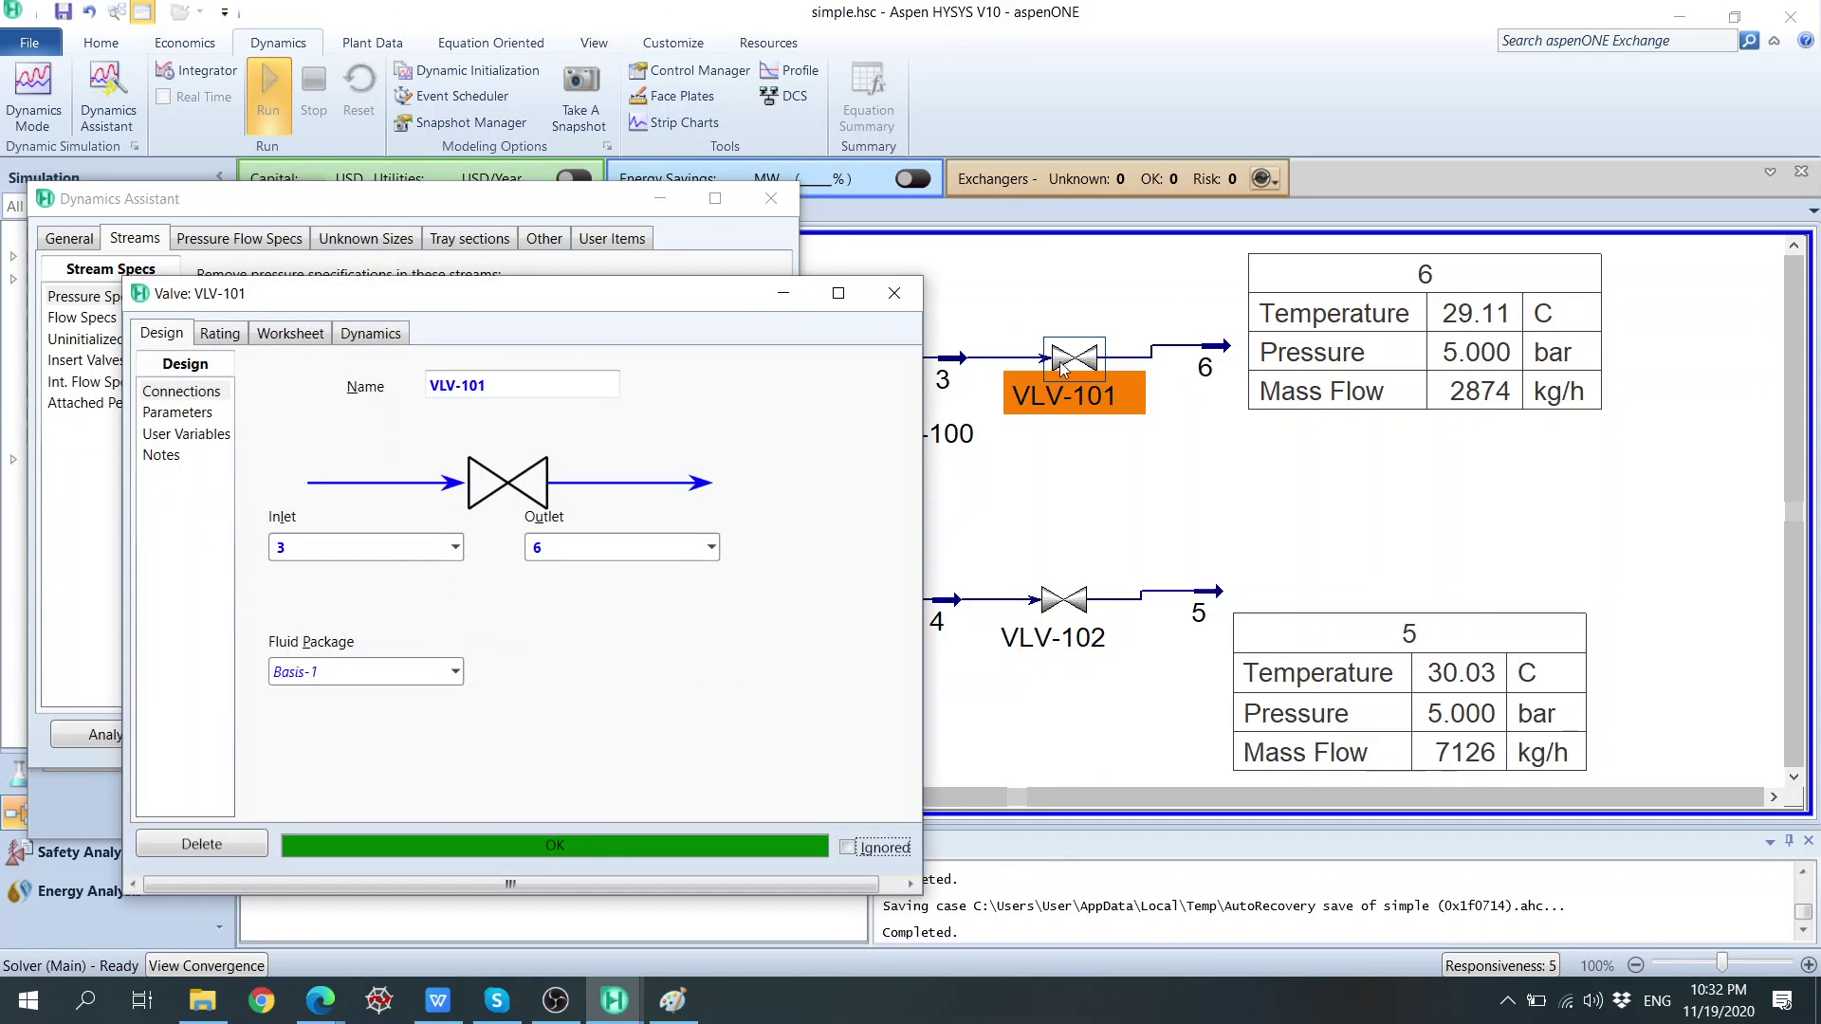
left_click_drag(540, 281, 769, 200)
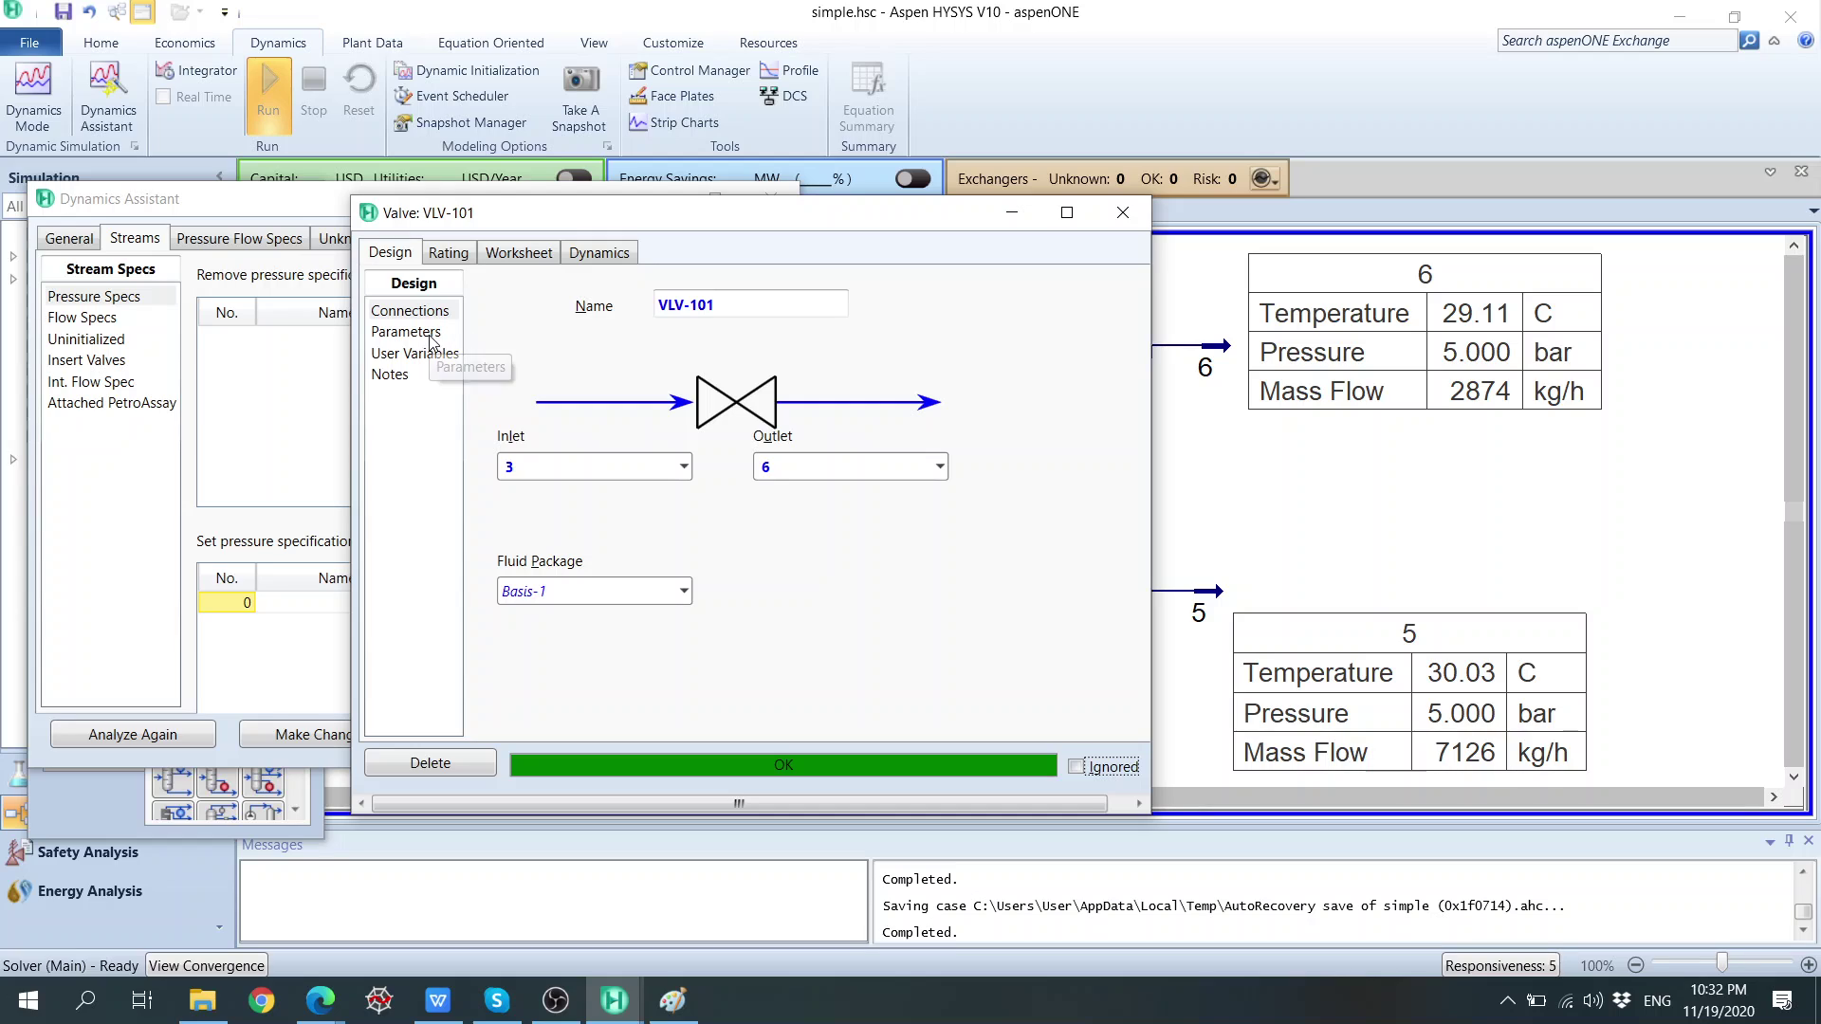
left_click(508, 252)
left_click(940, 353)
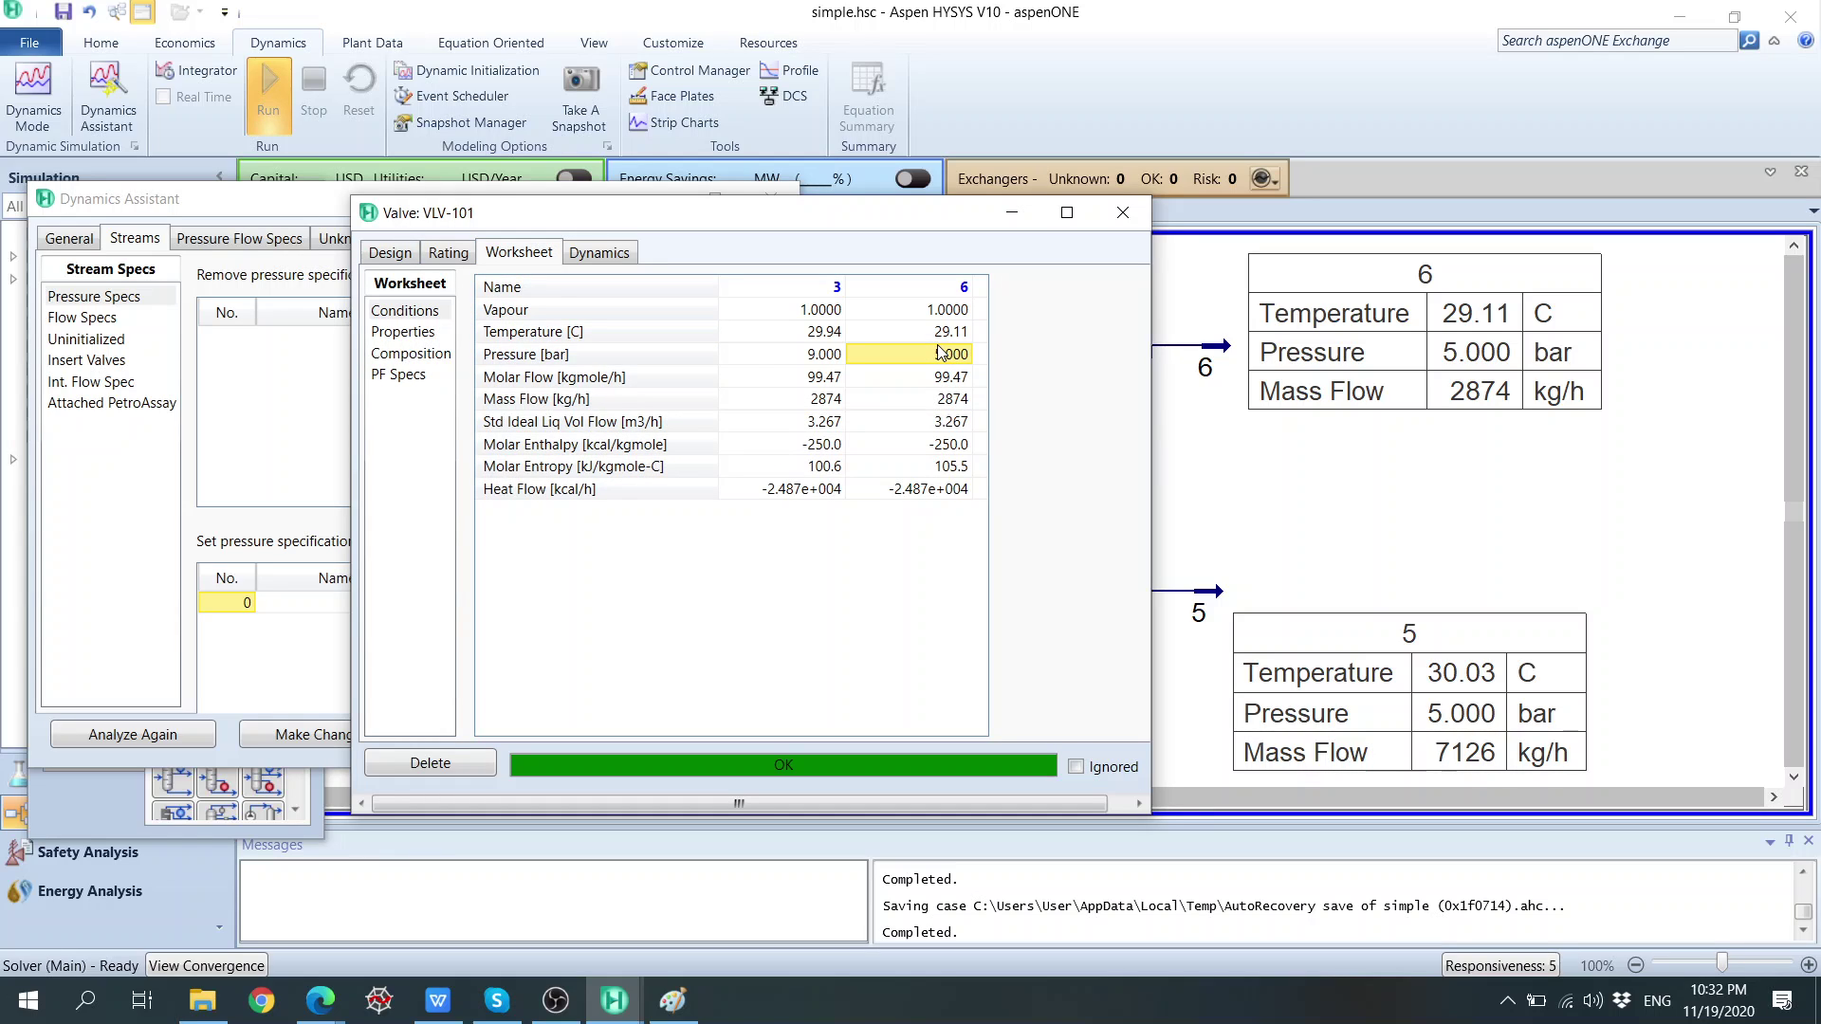
left_click(389, 252)
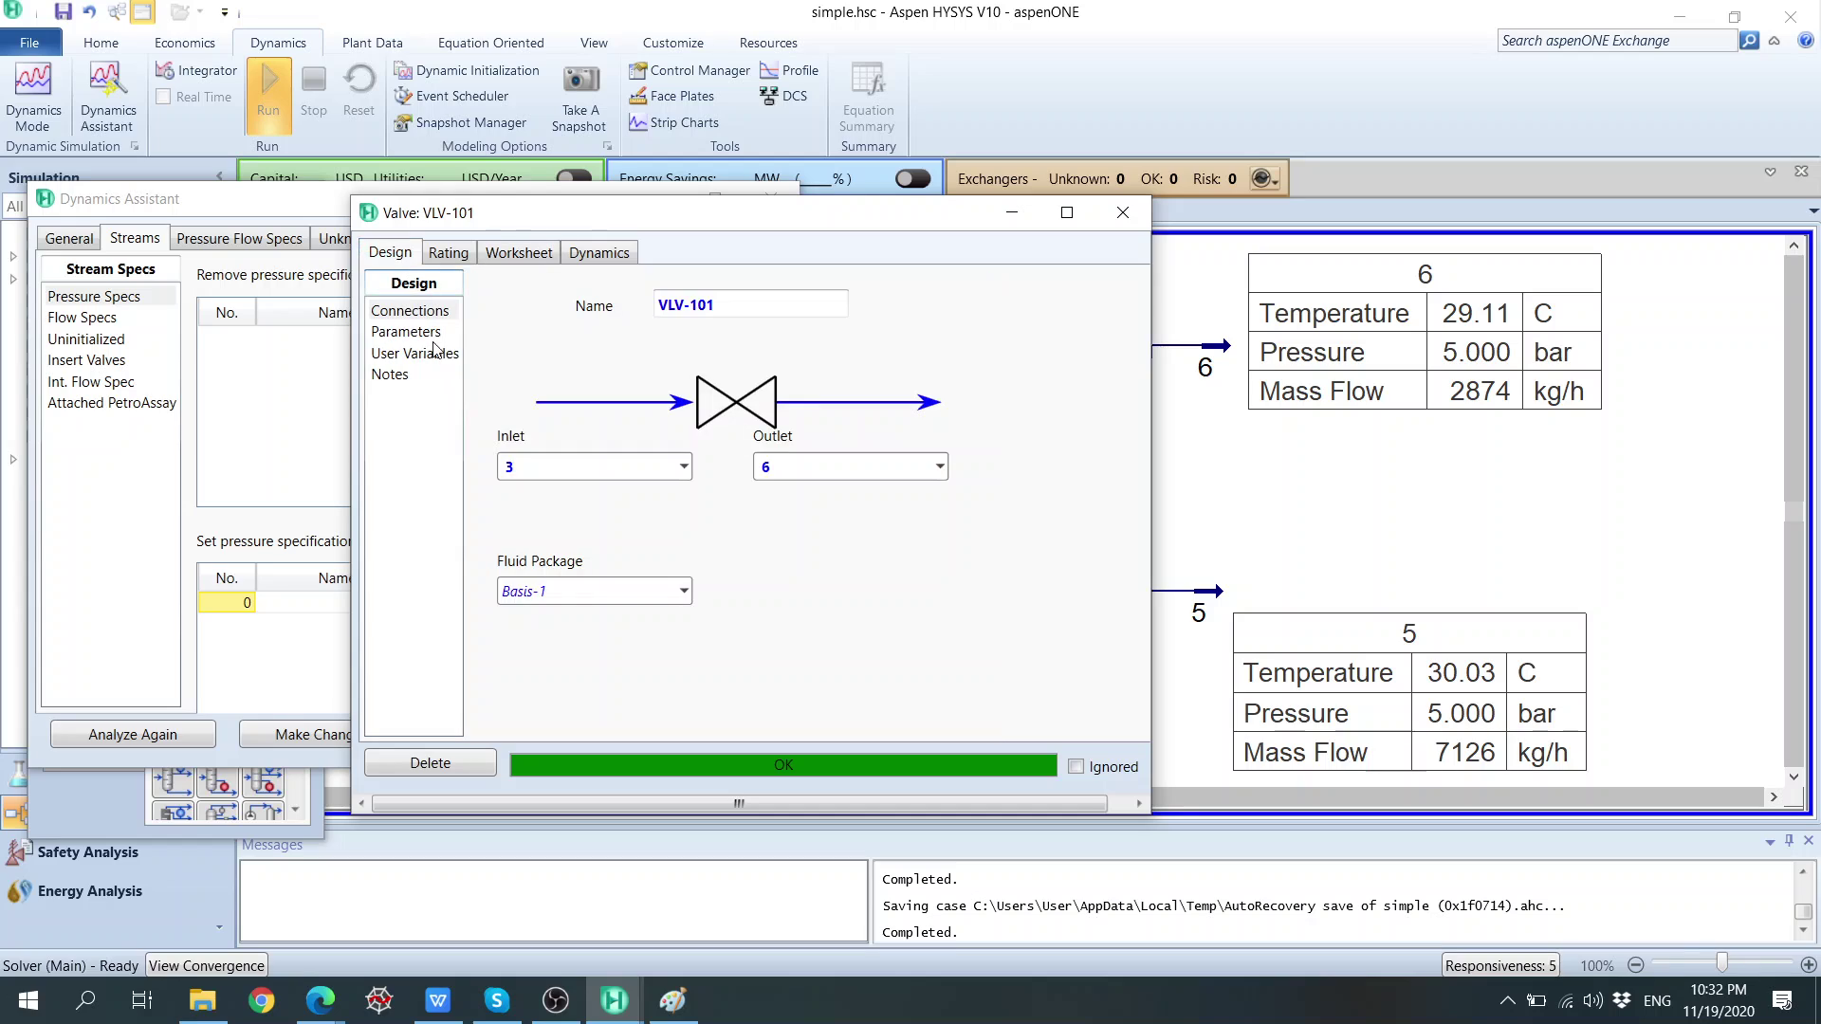
left_click(417, 332)
left_click(785, 334)
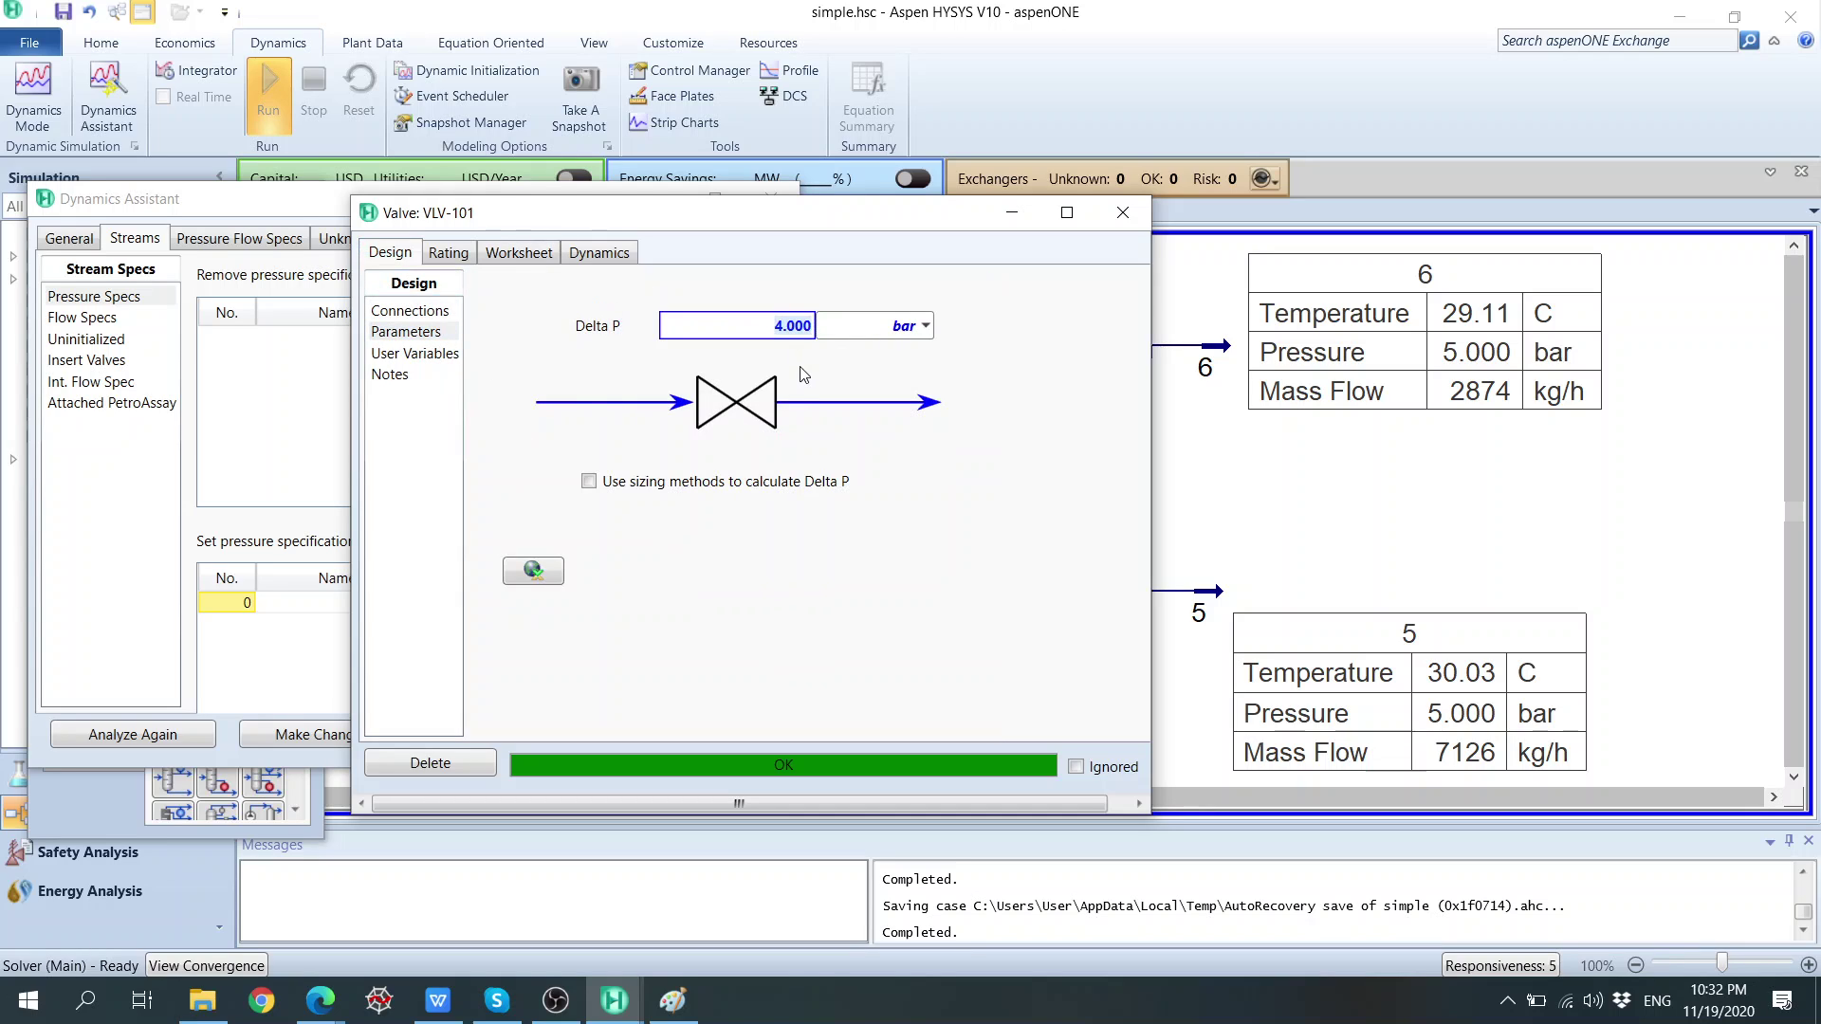
key("BackSpace")
key("Return")
Set outlet stream 6's pressure to 5 bar in VLV-101's stream conditions and close the valve window.
left_click(524, 253)
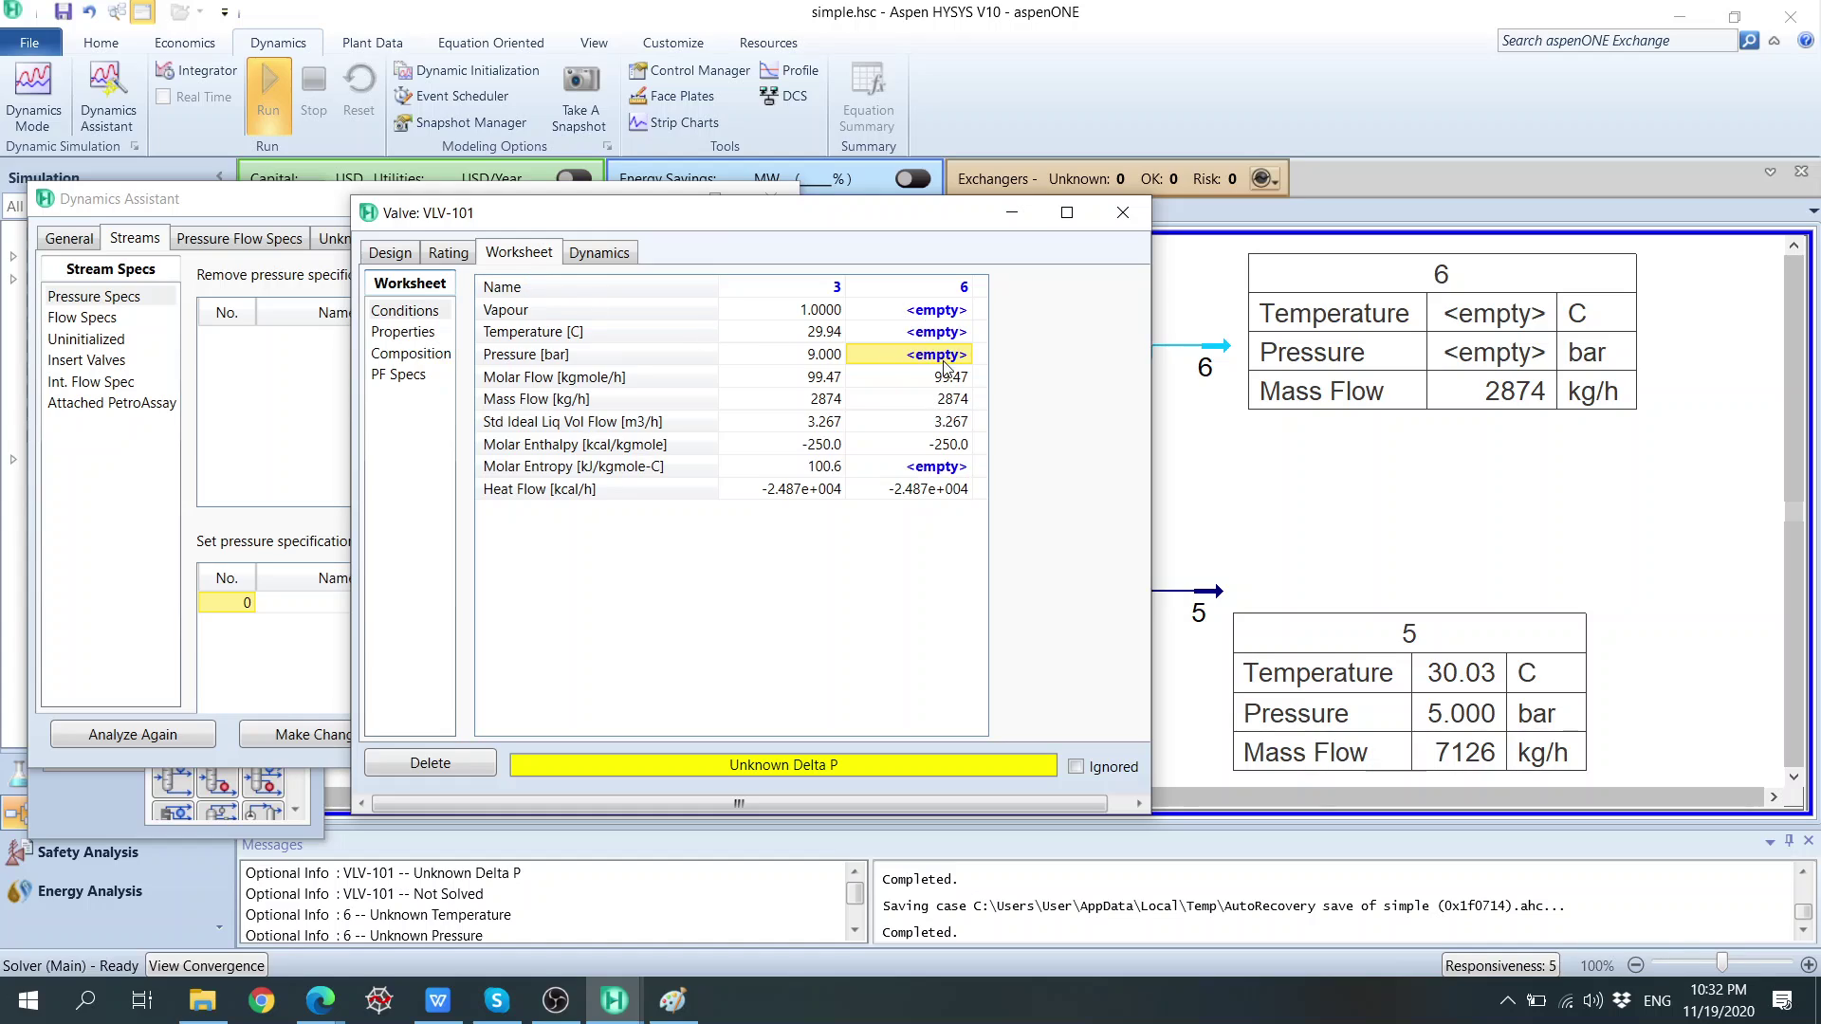
type("5")
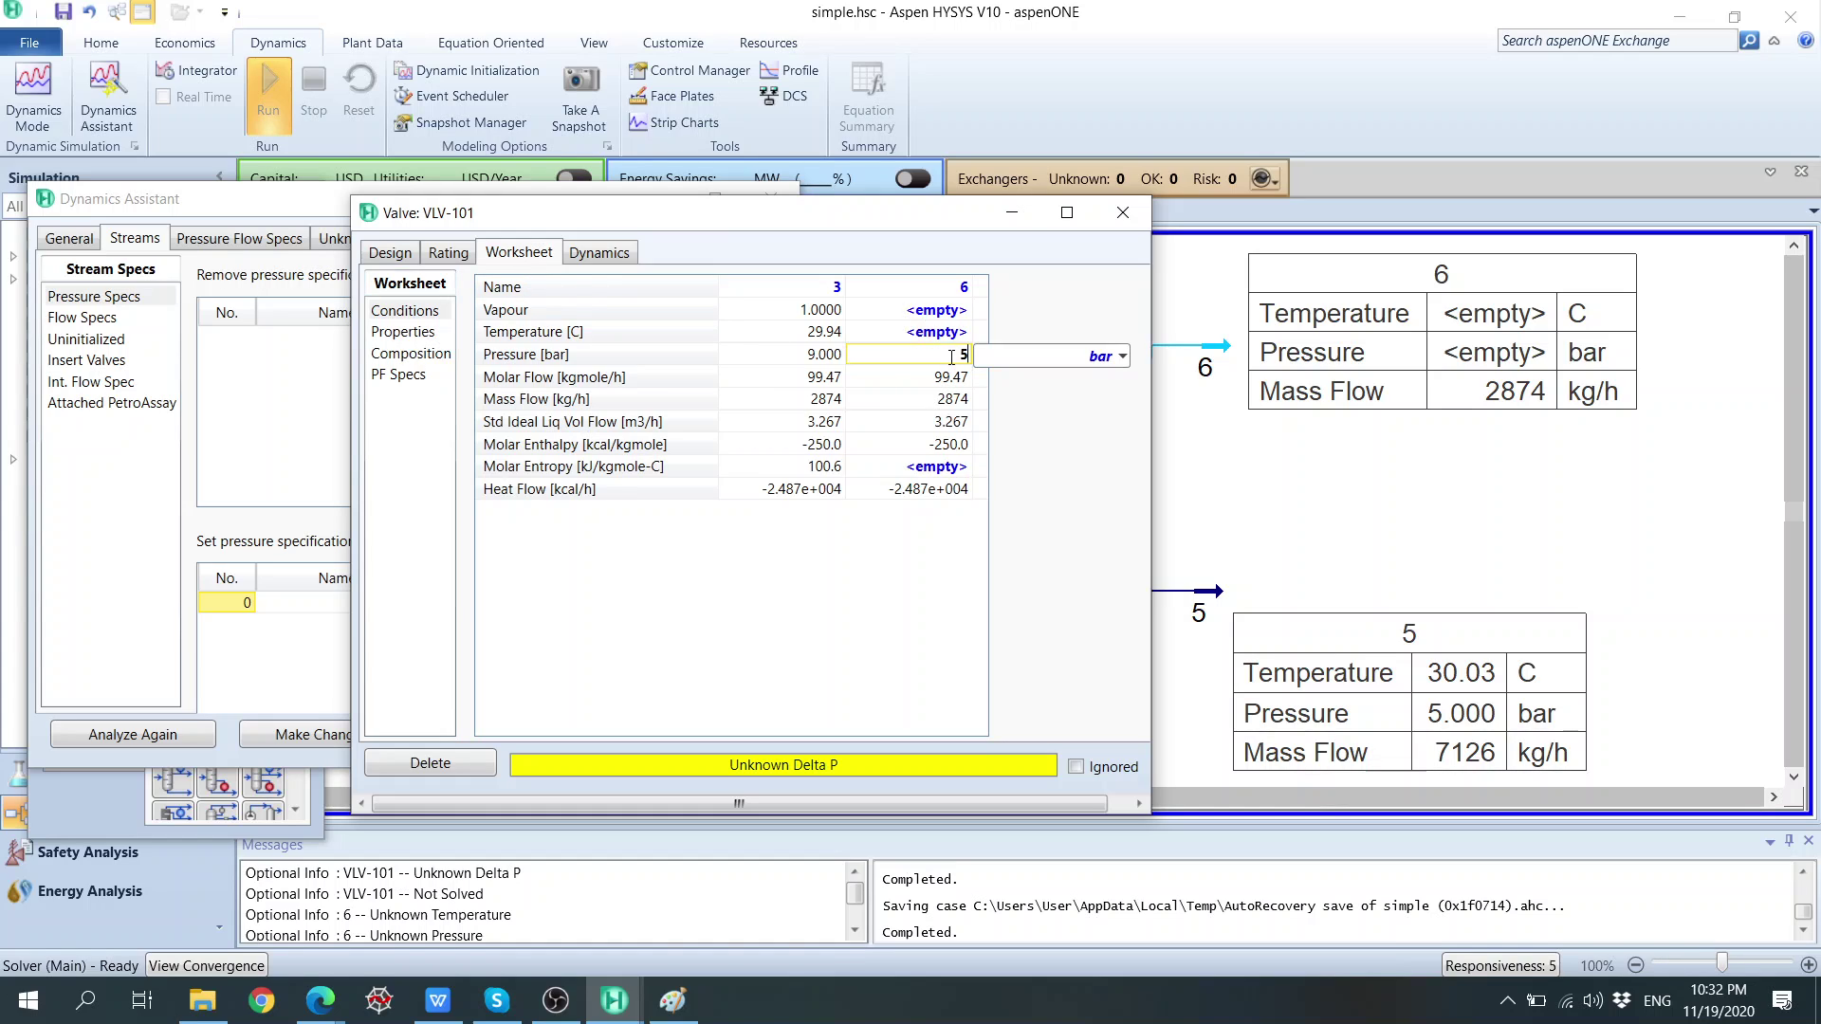
key("Return")
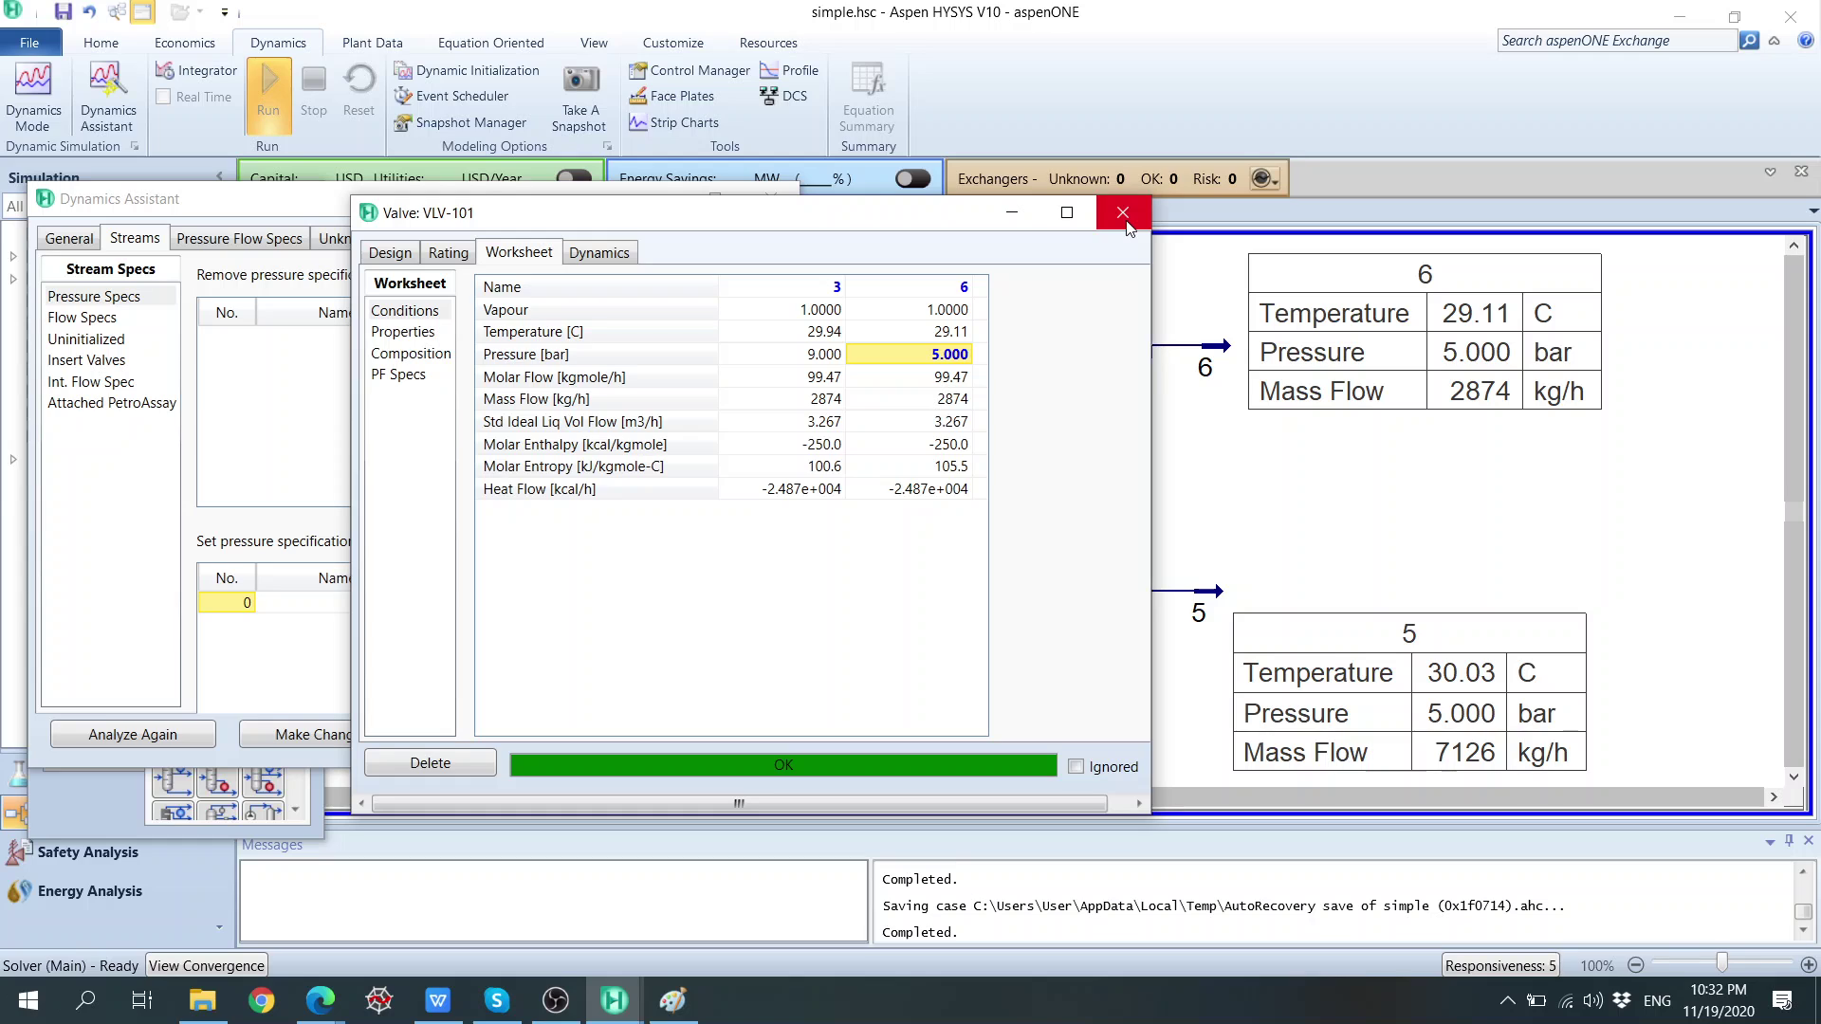
left_click(1126, 214)
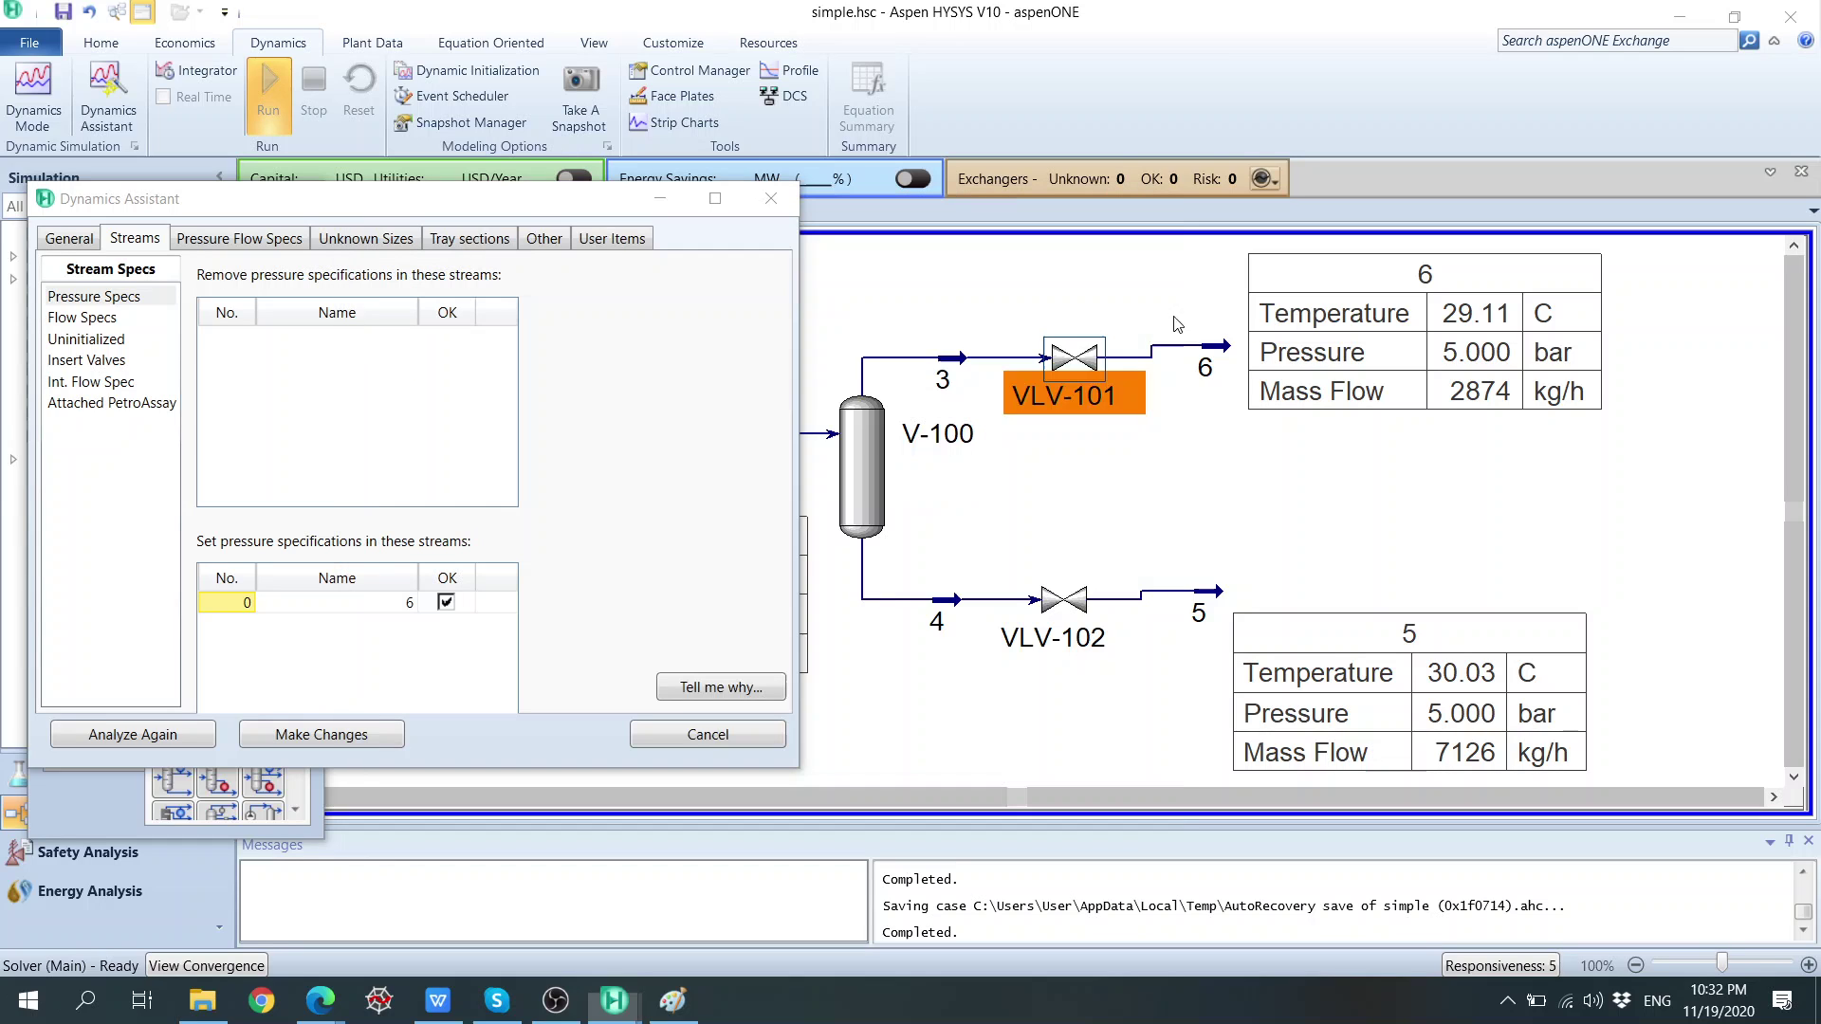
Check stream 6's conditions and dynamic pressure specification beside the Dynamics Assistant, and close the stream window.
double_click(1224, 356)
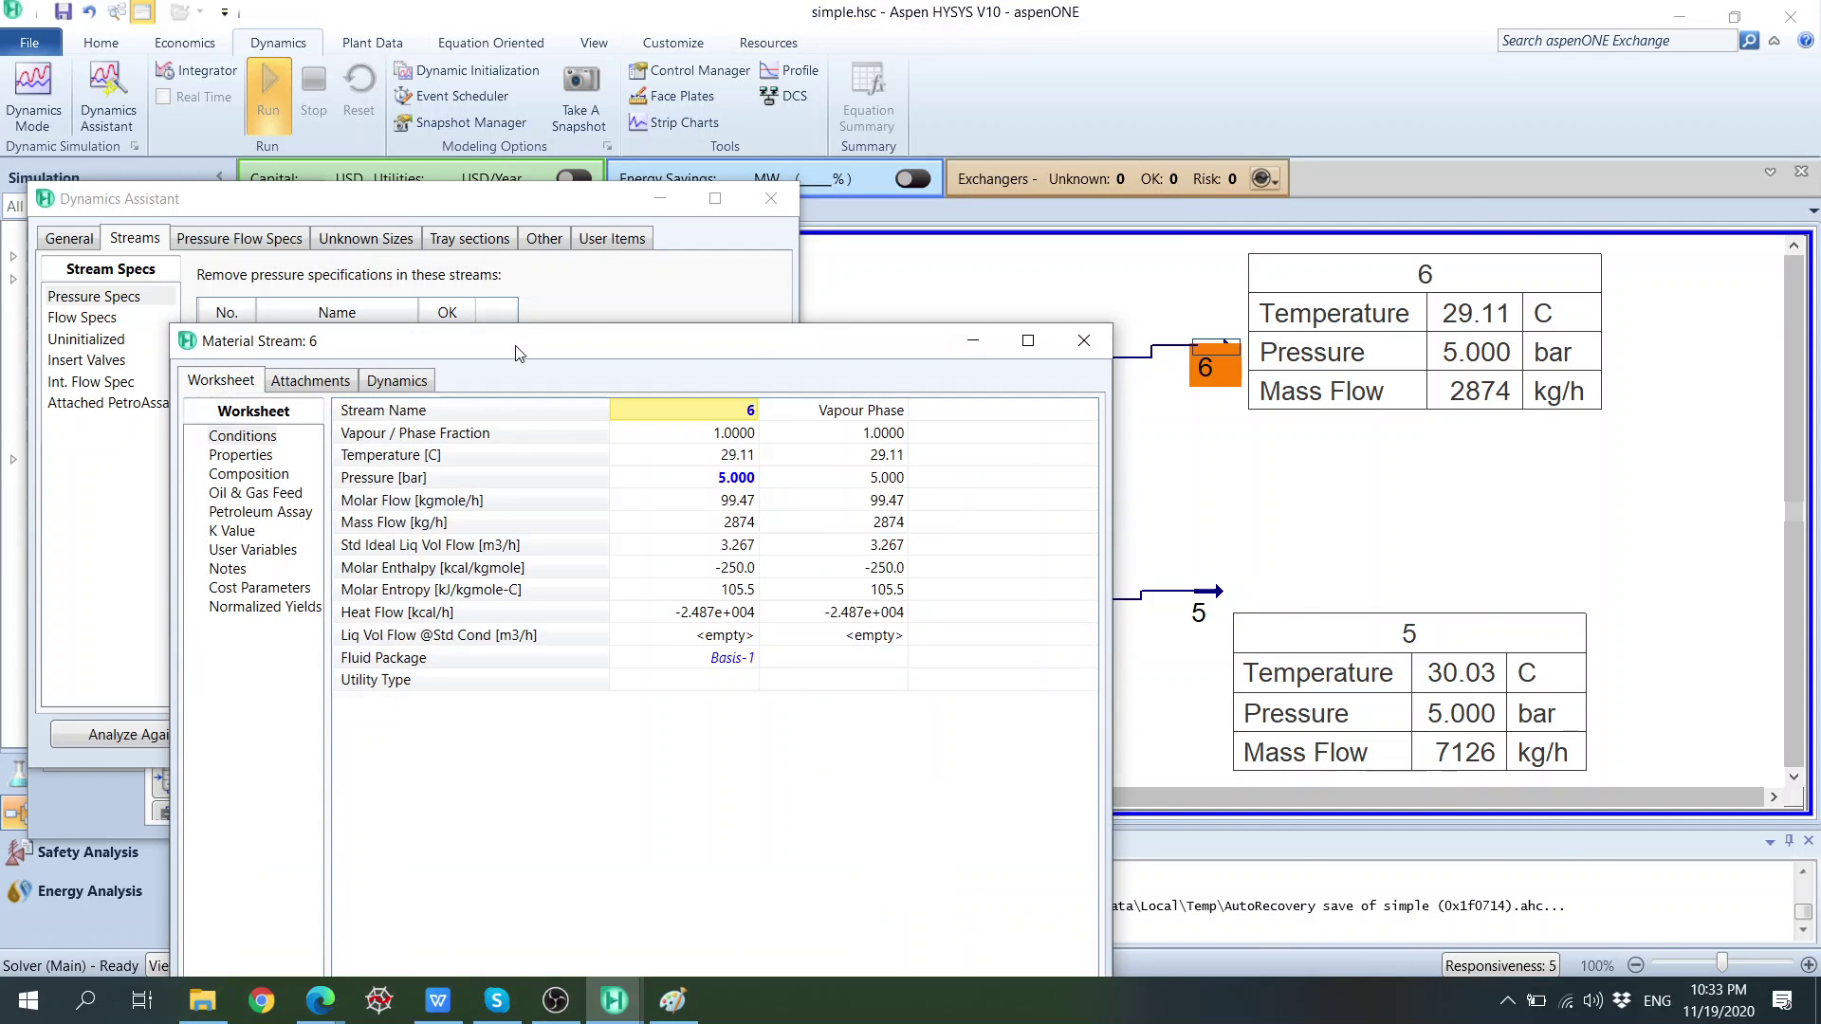
left_click_drag(520, 353, 986, 162)
left_click(863, 189)
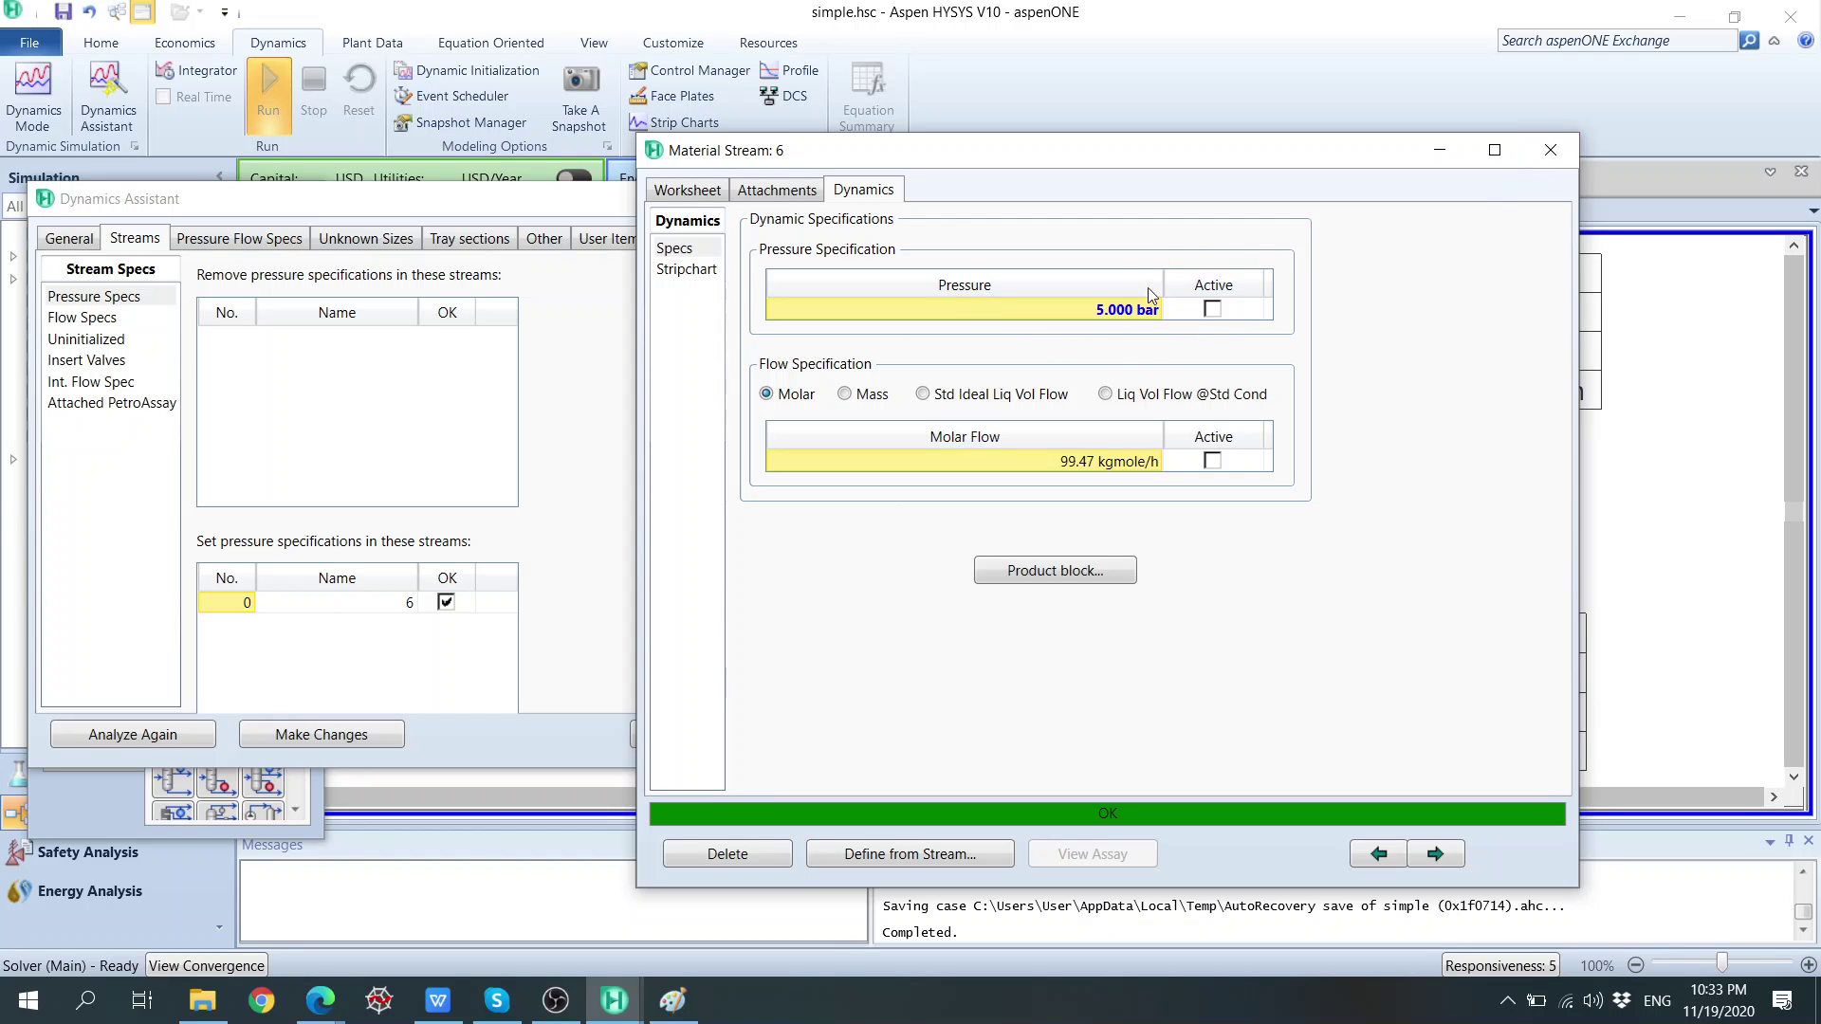
left_click(1549, 150)
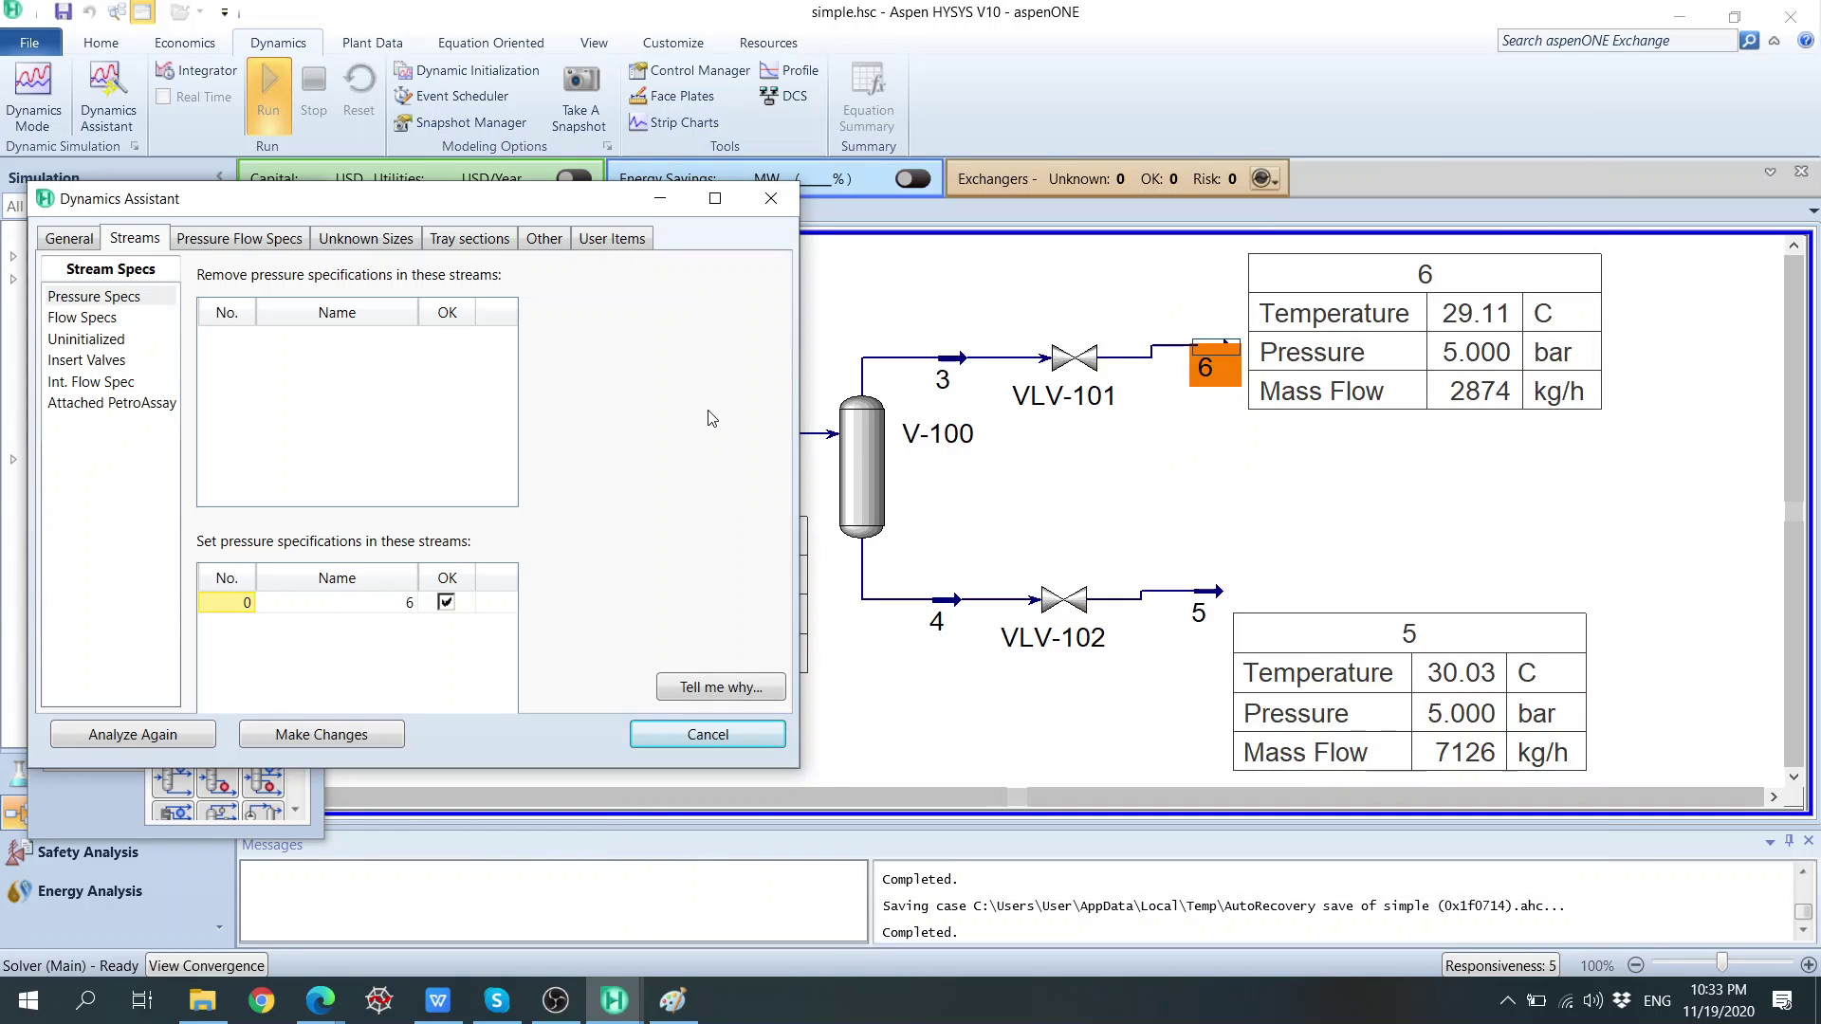
Rerun the Dynamics Assistant analysis with the pressure specified on stream 6.
left_click(167, 732)
left_click(150, 735)
left_click(152, 739)
Activate the dynamic pressure specification of outlet stream 6.
left_click(1215, 345)
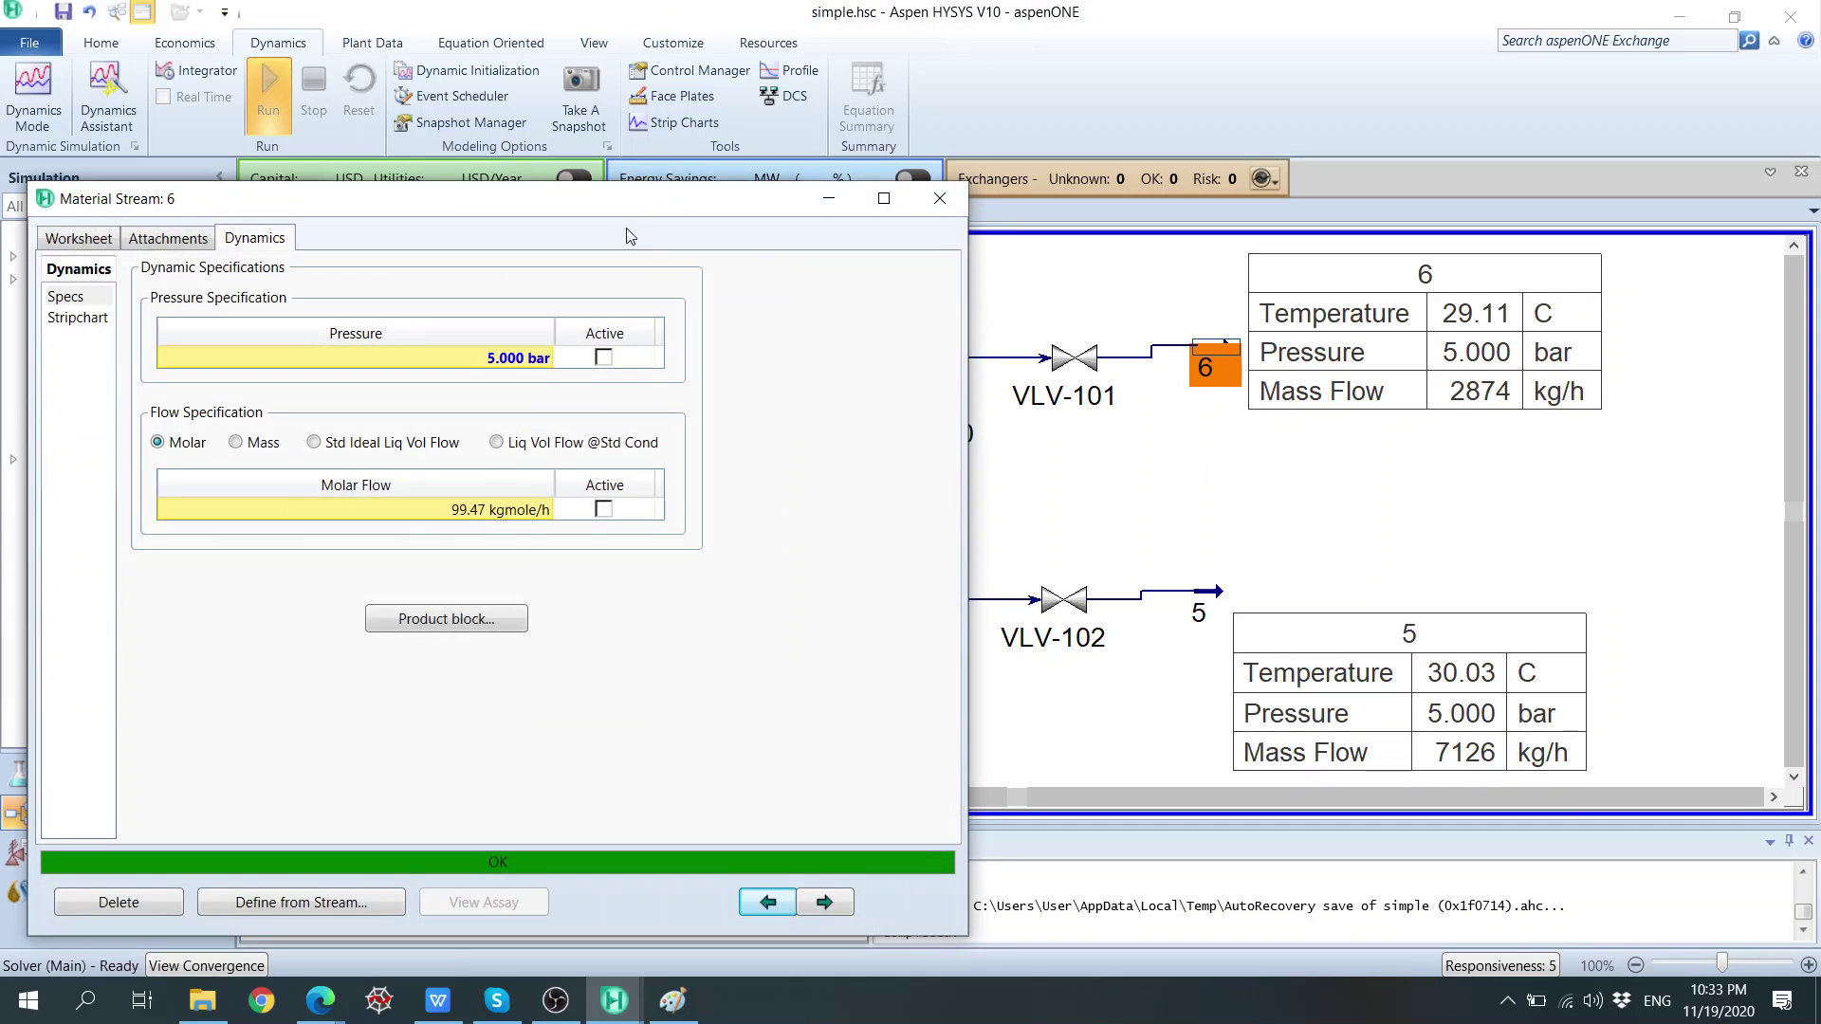
left_click(597, 211)
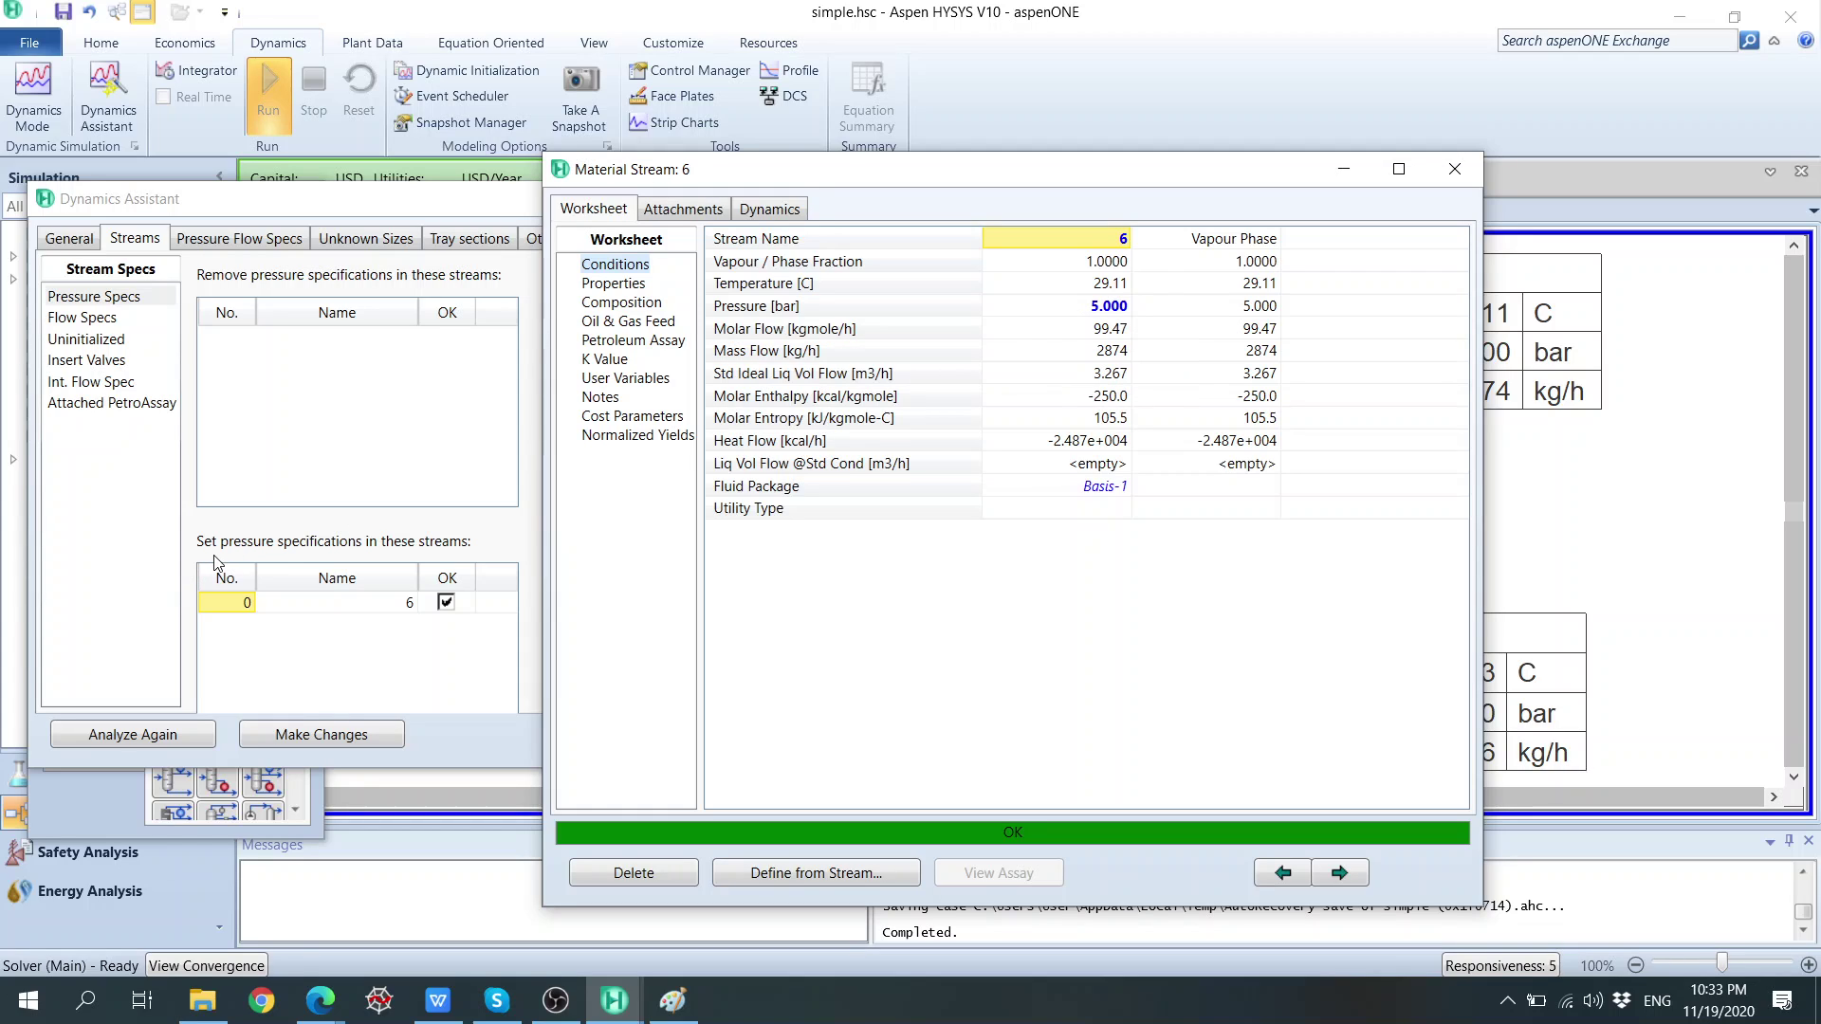
left_click(760, 210)
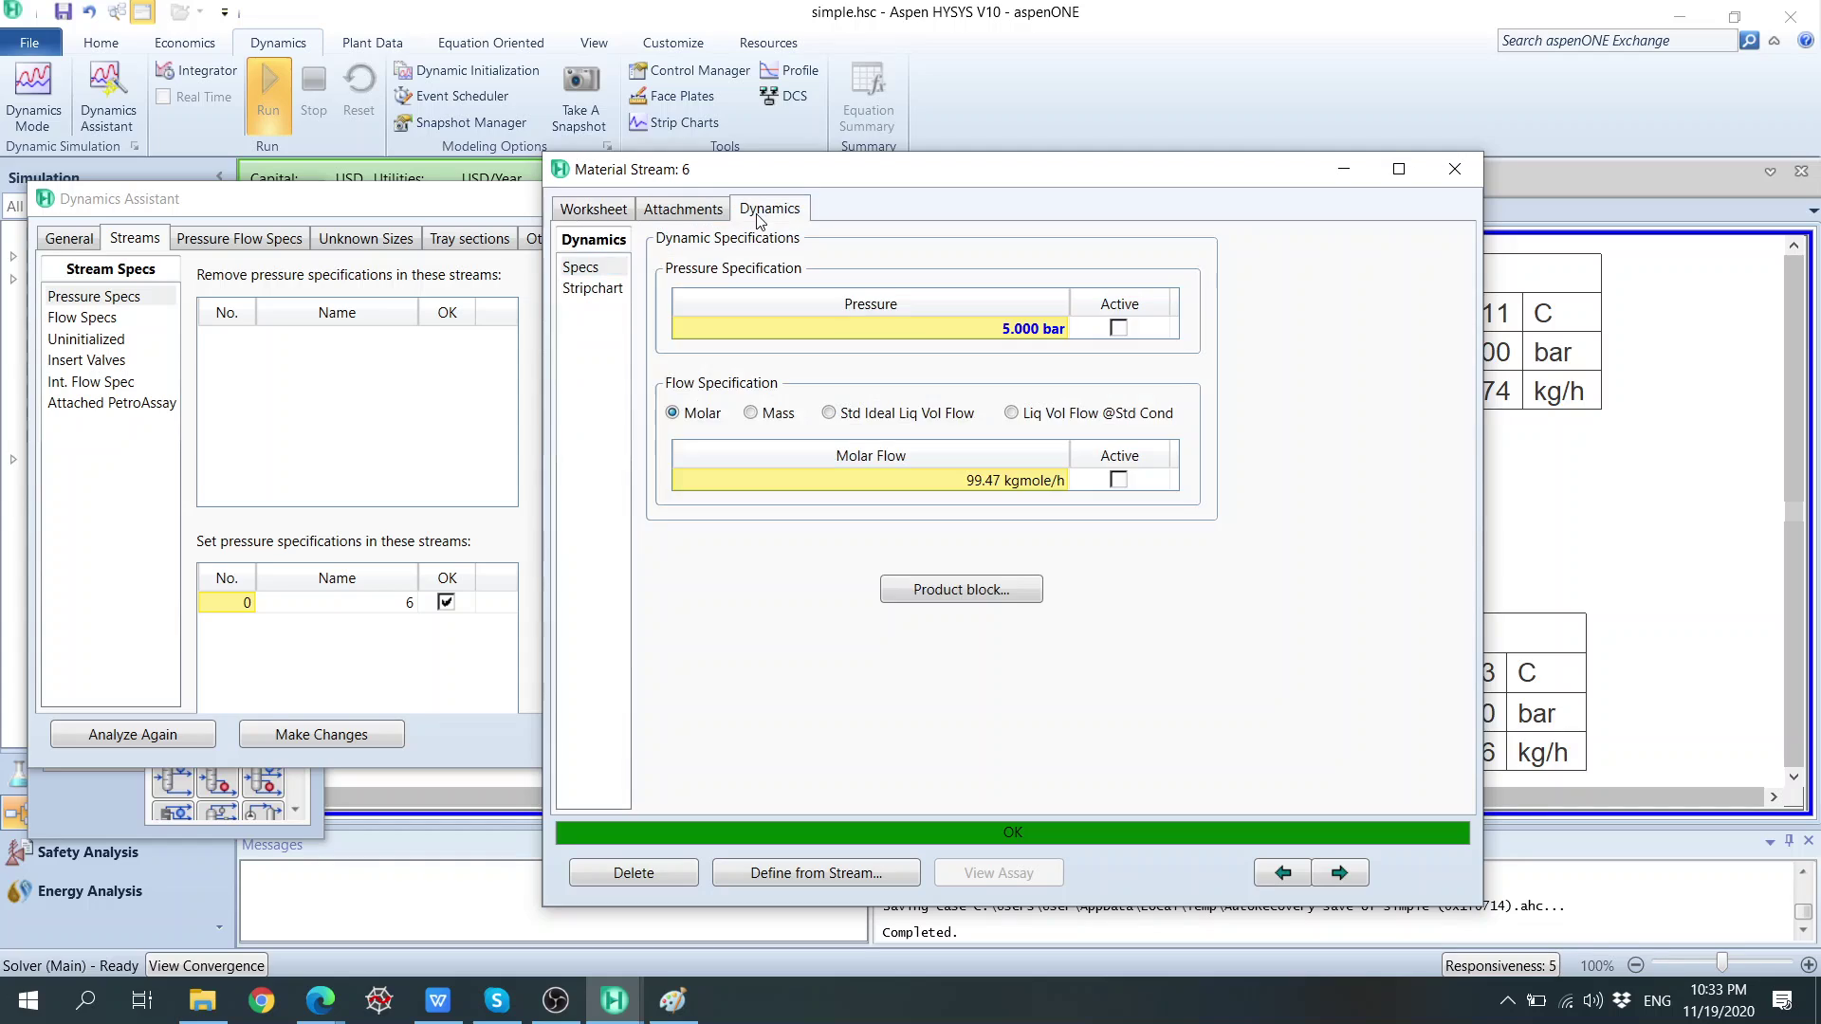
left_click(1119, 330)
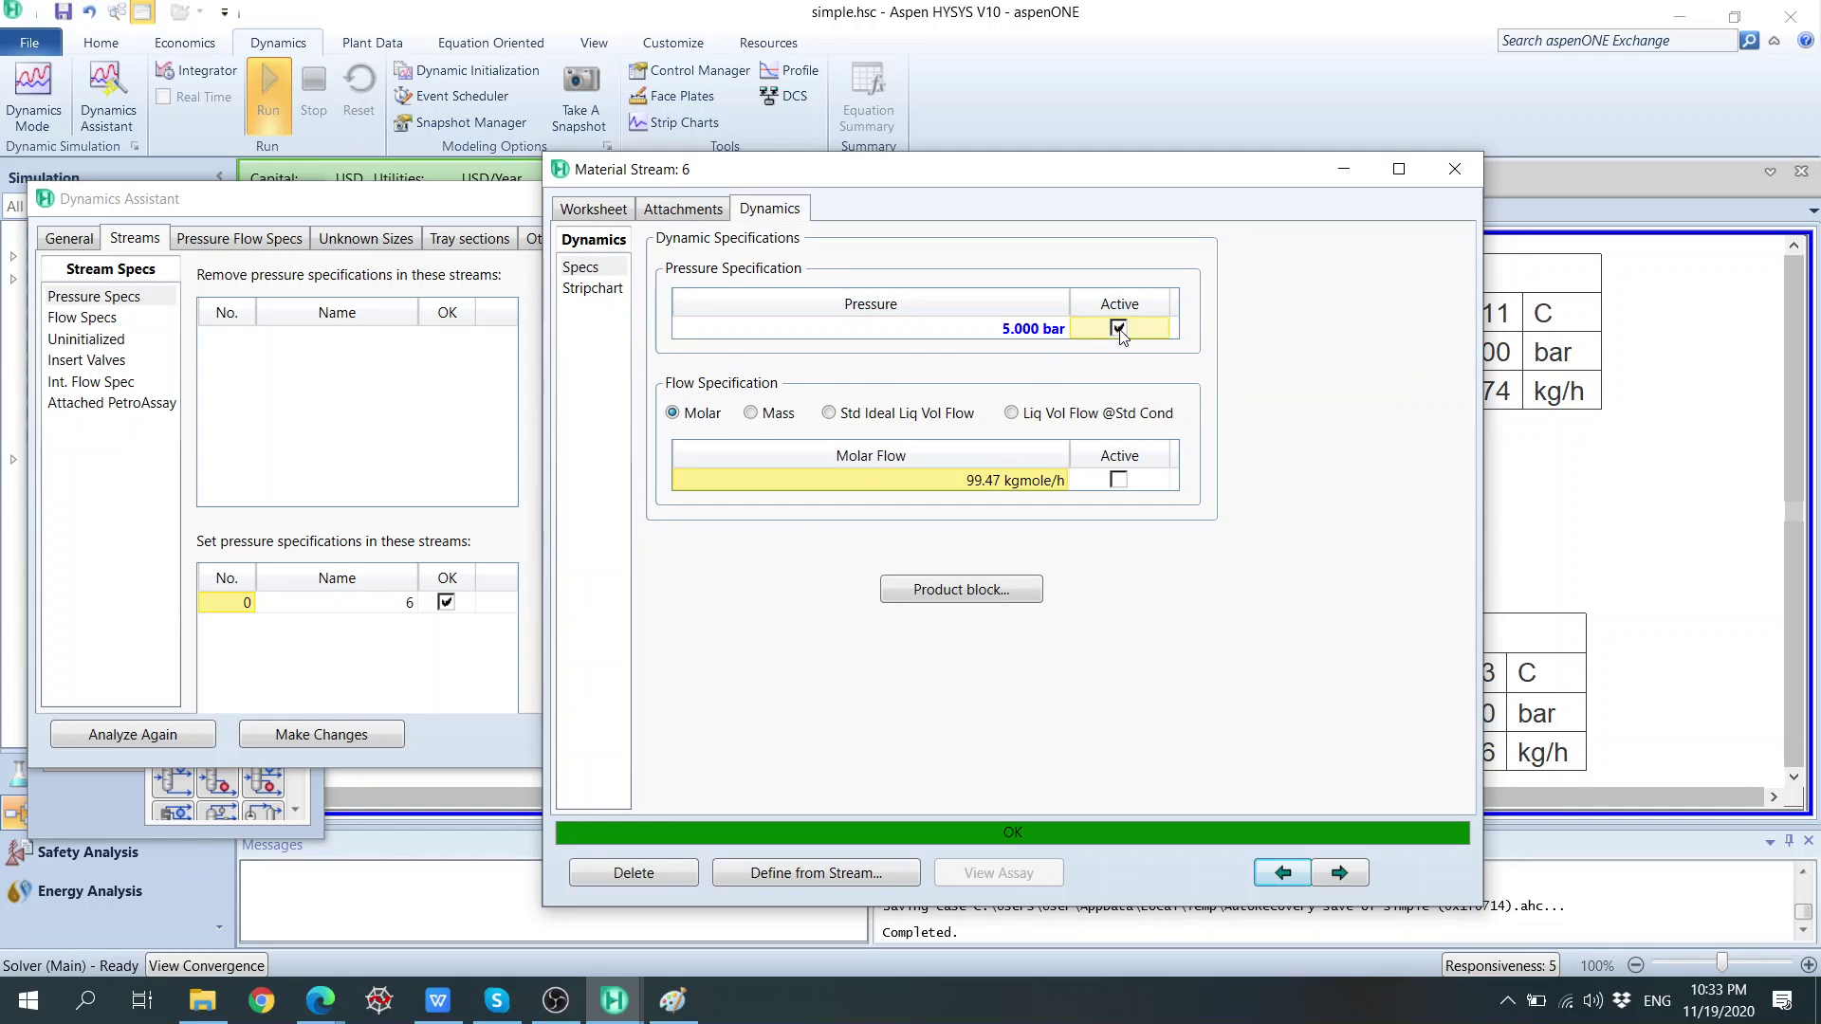
Reanalyze the flowsheet in the Dynamics Assistant with stream 6's pressure specification active, and close the stream window.
left_click(138, 737)
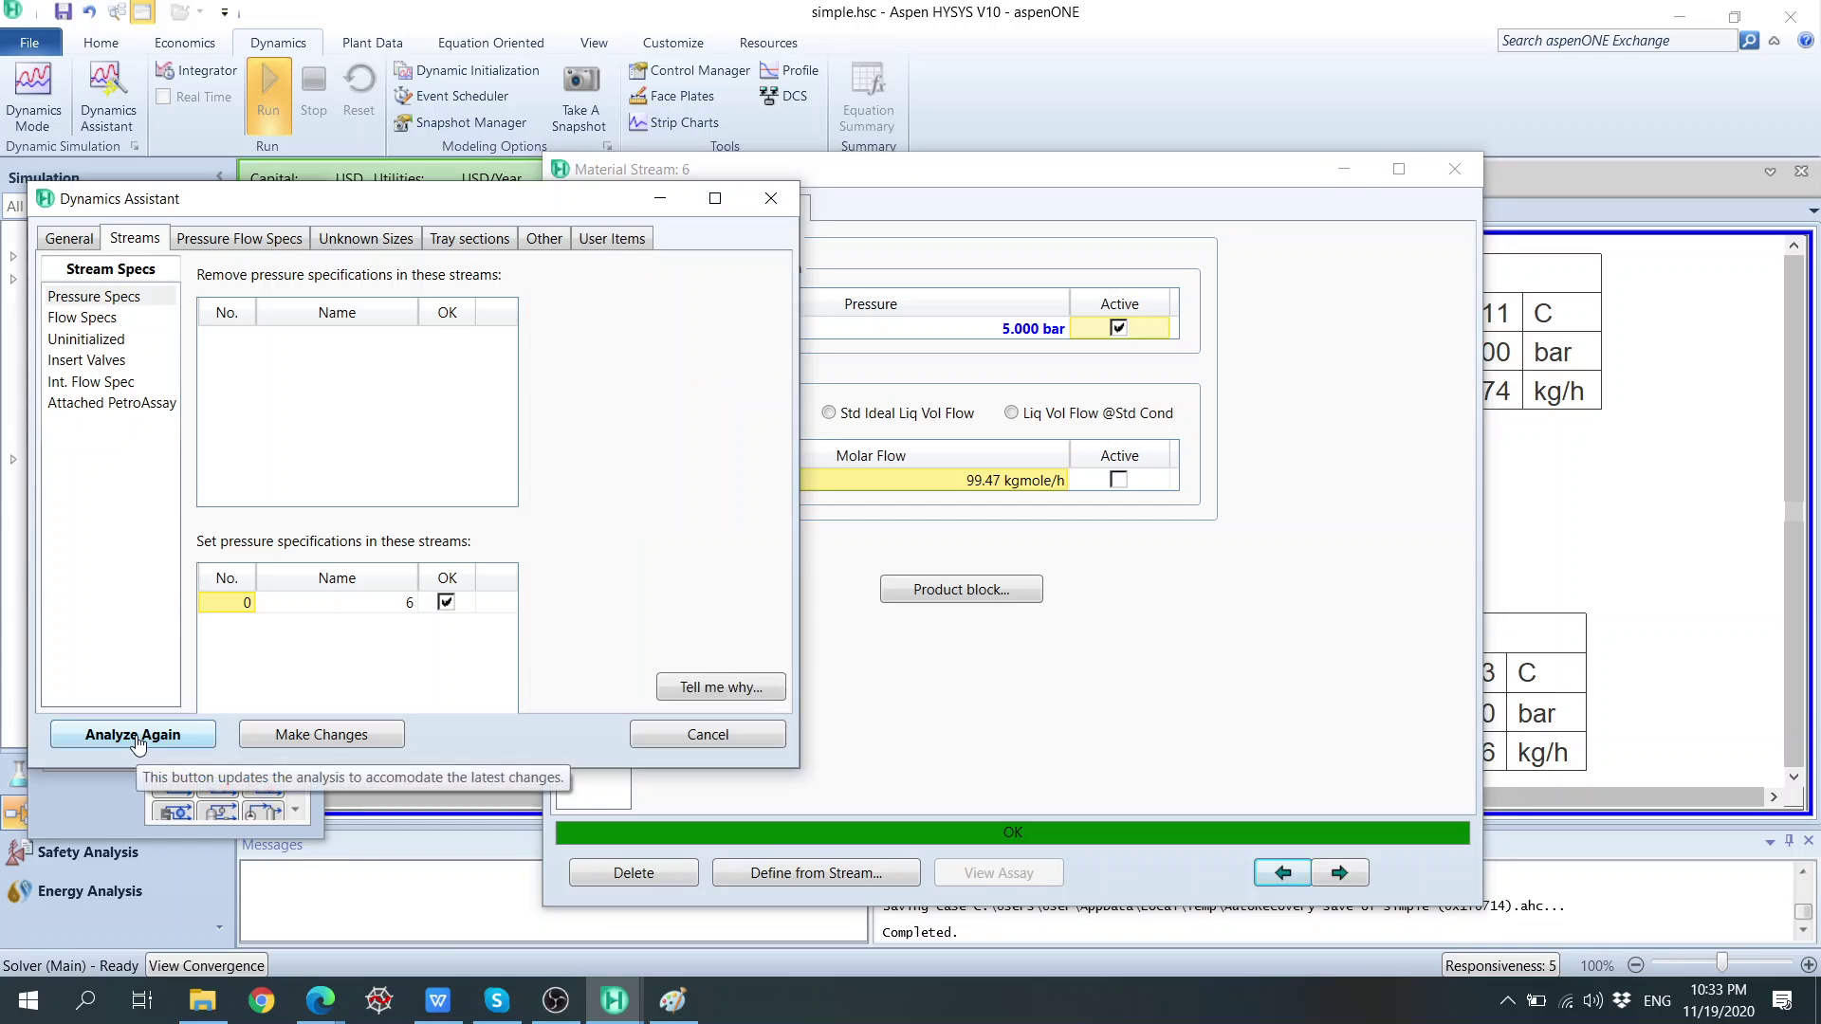
left_click(138, 738)
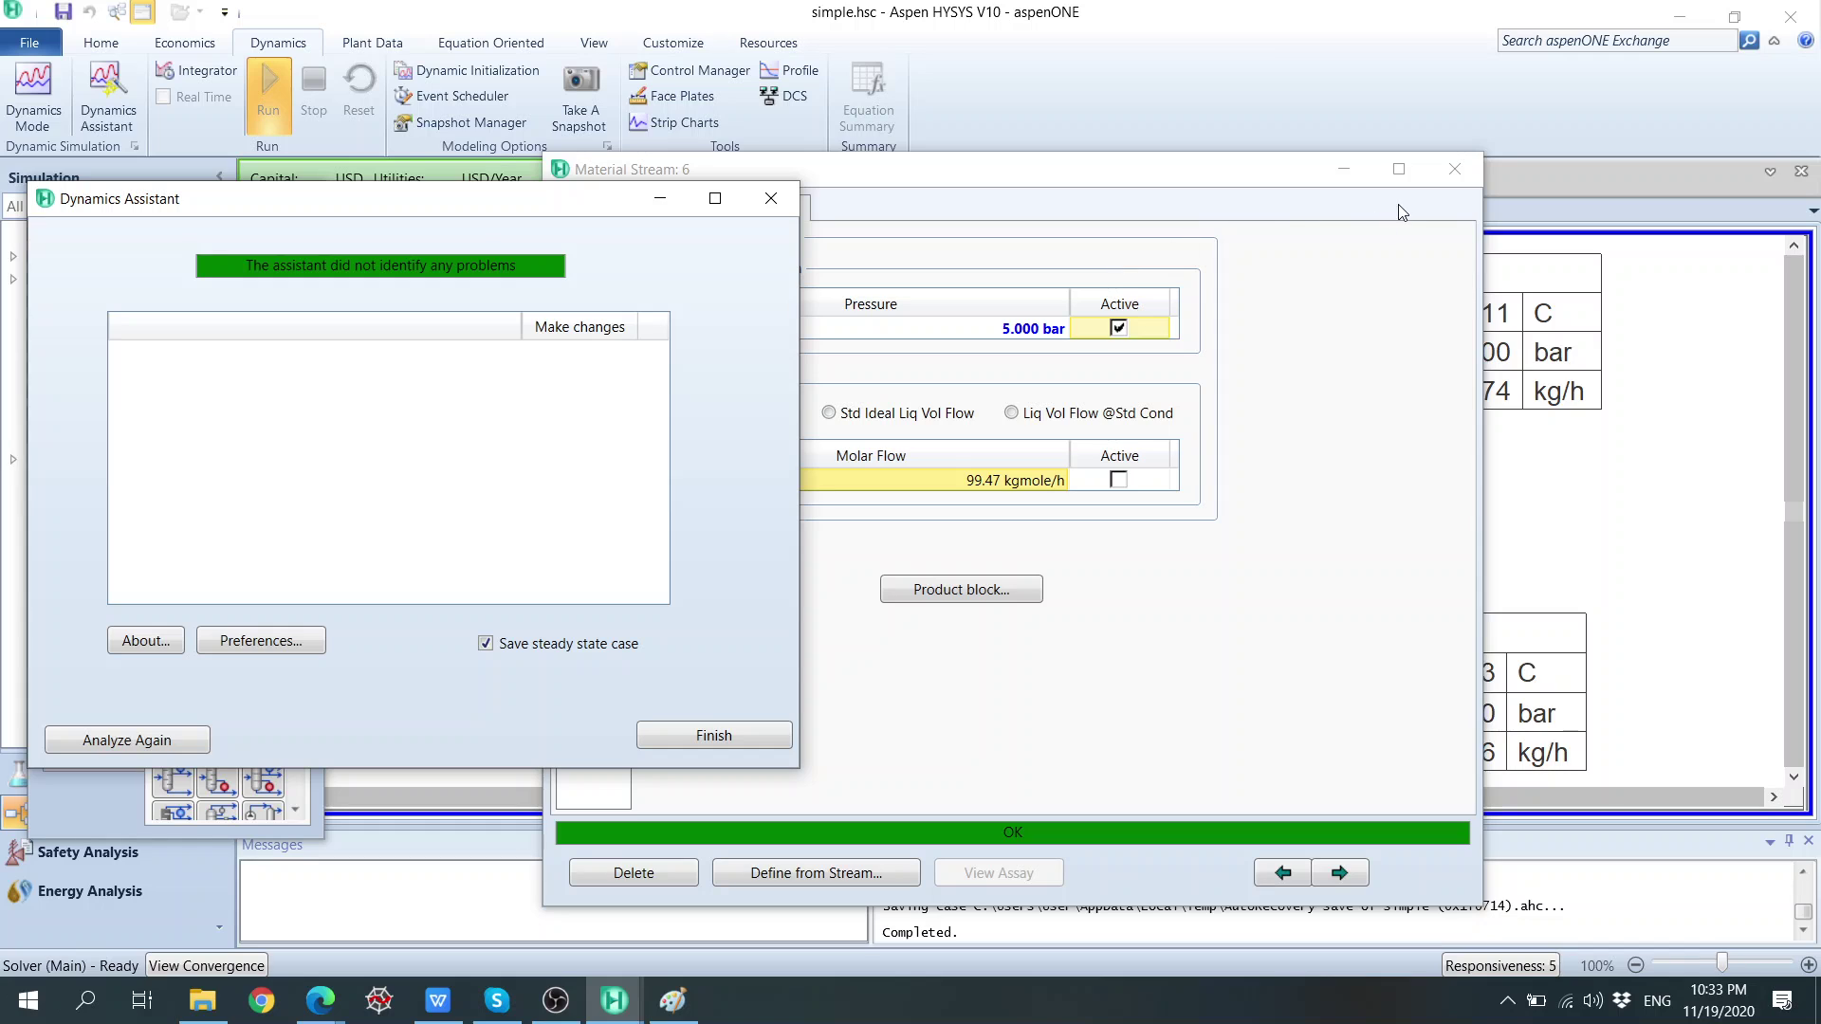
left_click(1458, 177)
left_click(1458, 177)
Open VLV-102 beside the Dynamics Assistant and review its stream conditions and Cv and Cg sizing data.
double_click(1072, 599)
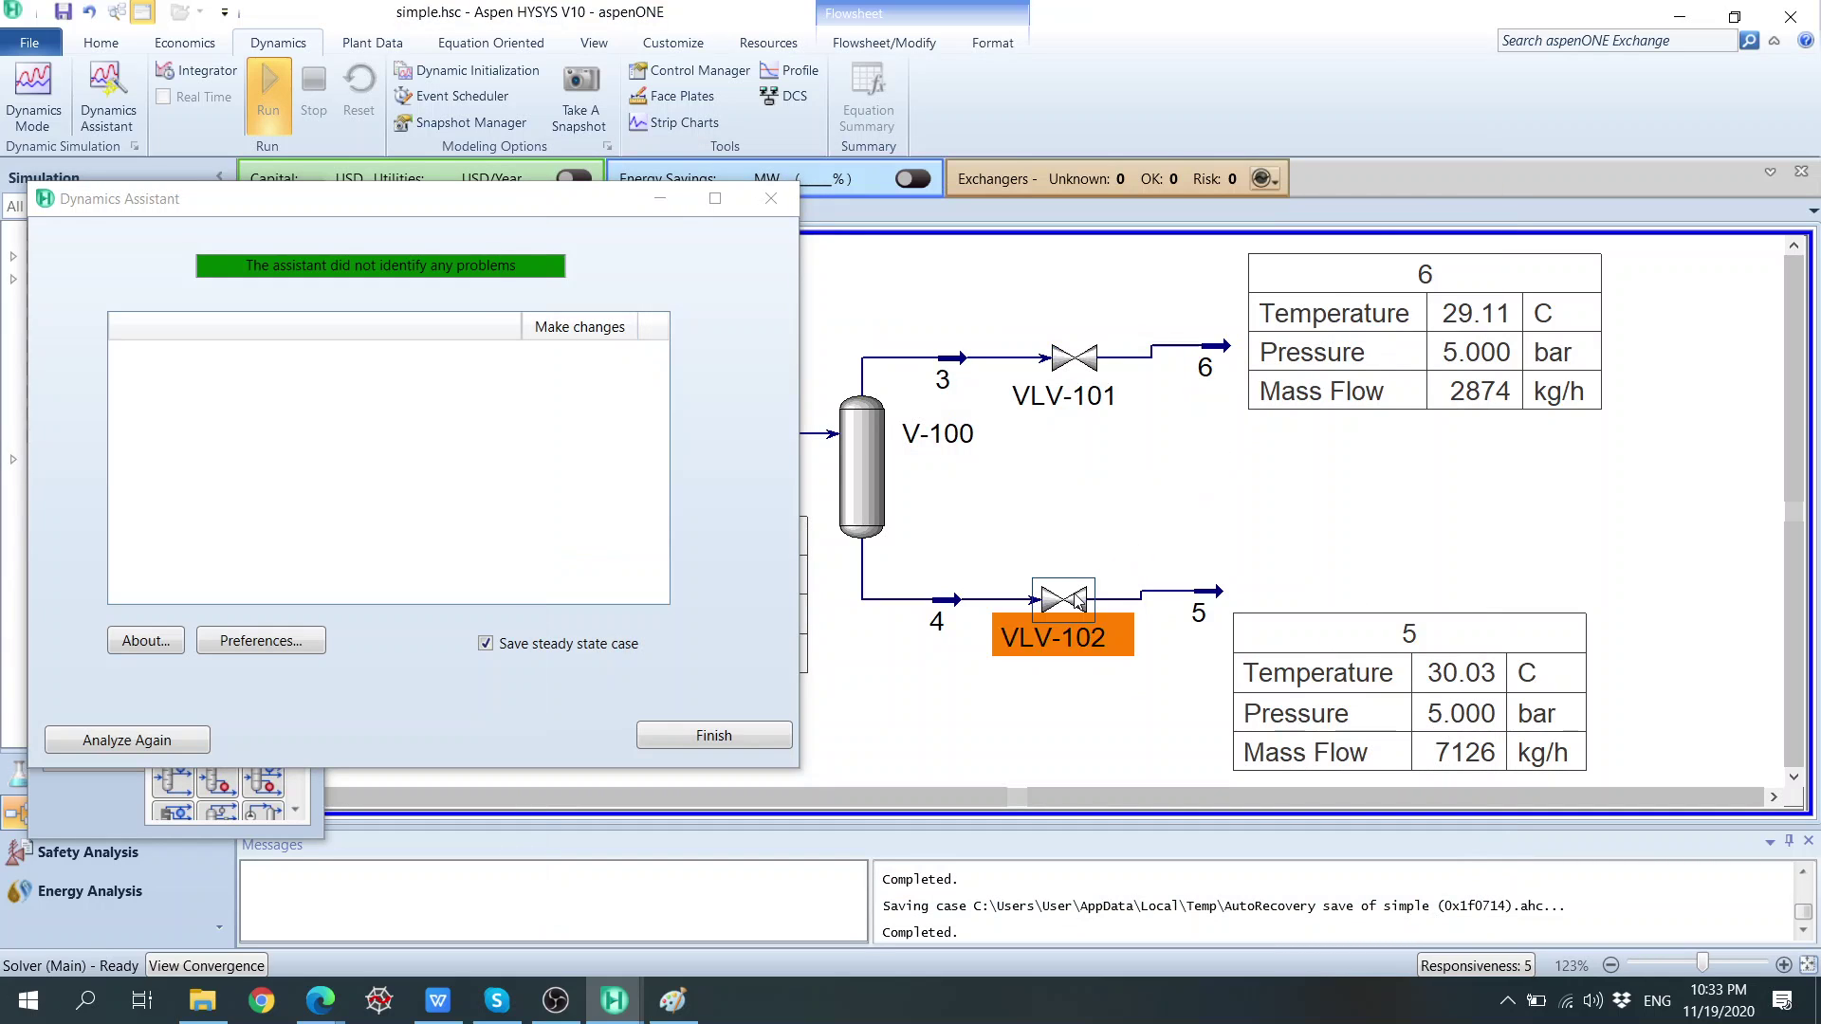
left_click_drag(615, 249, 1232, 104)
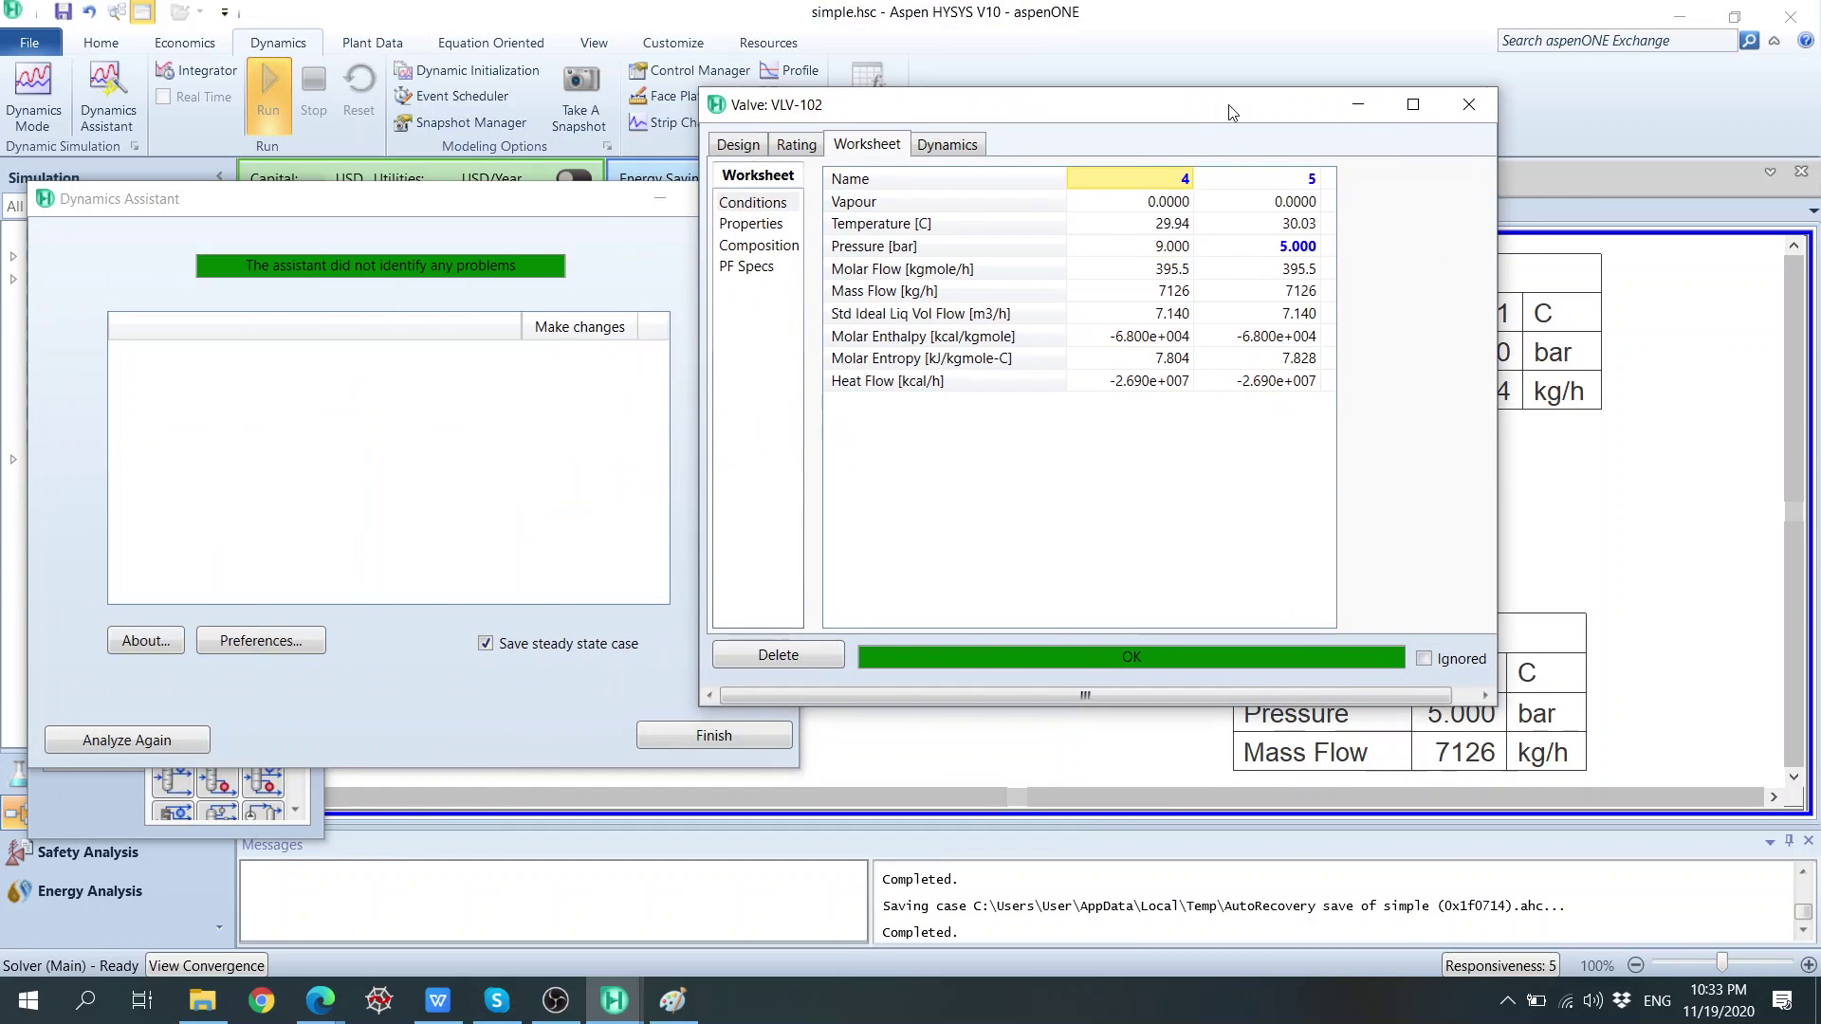
left_click(797, 144)
left_click(738, 144)
left_click(796, 144)
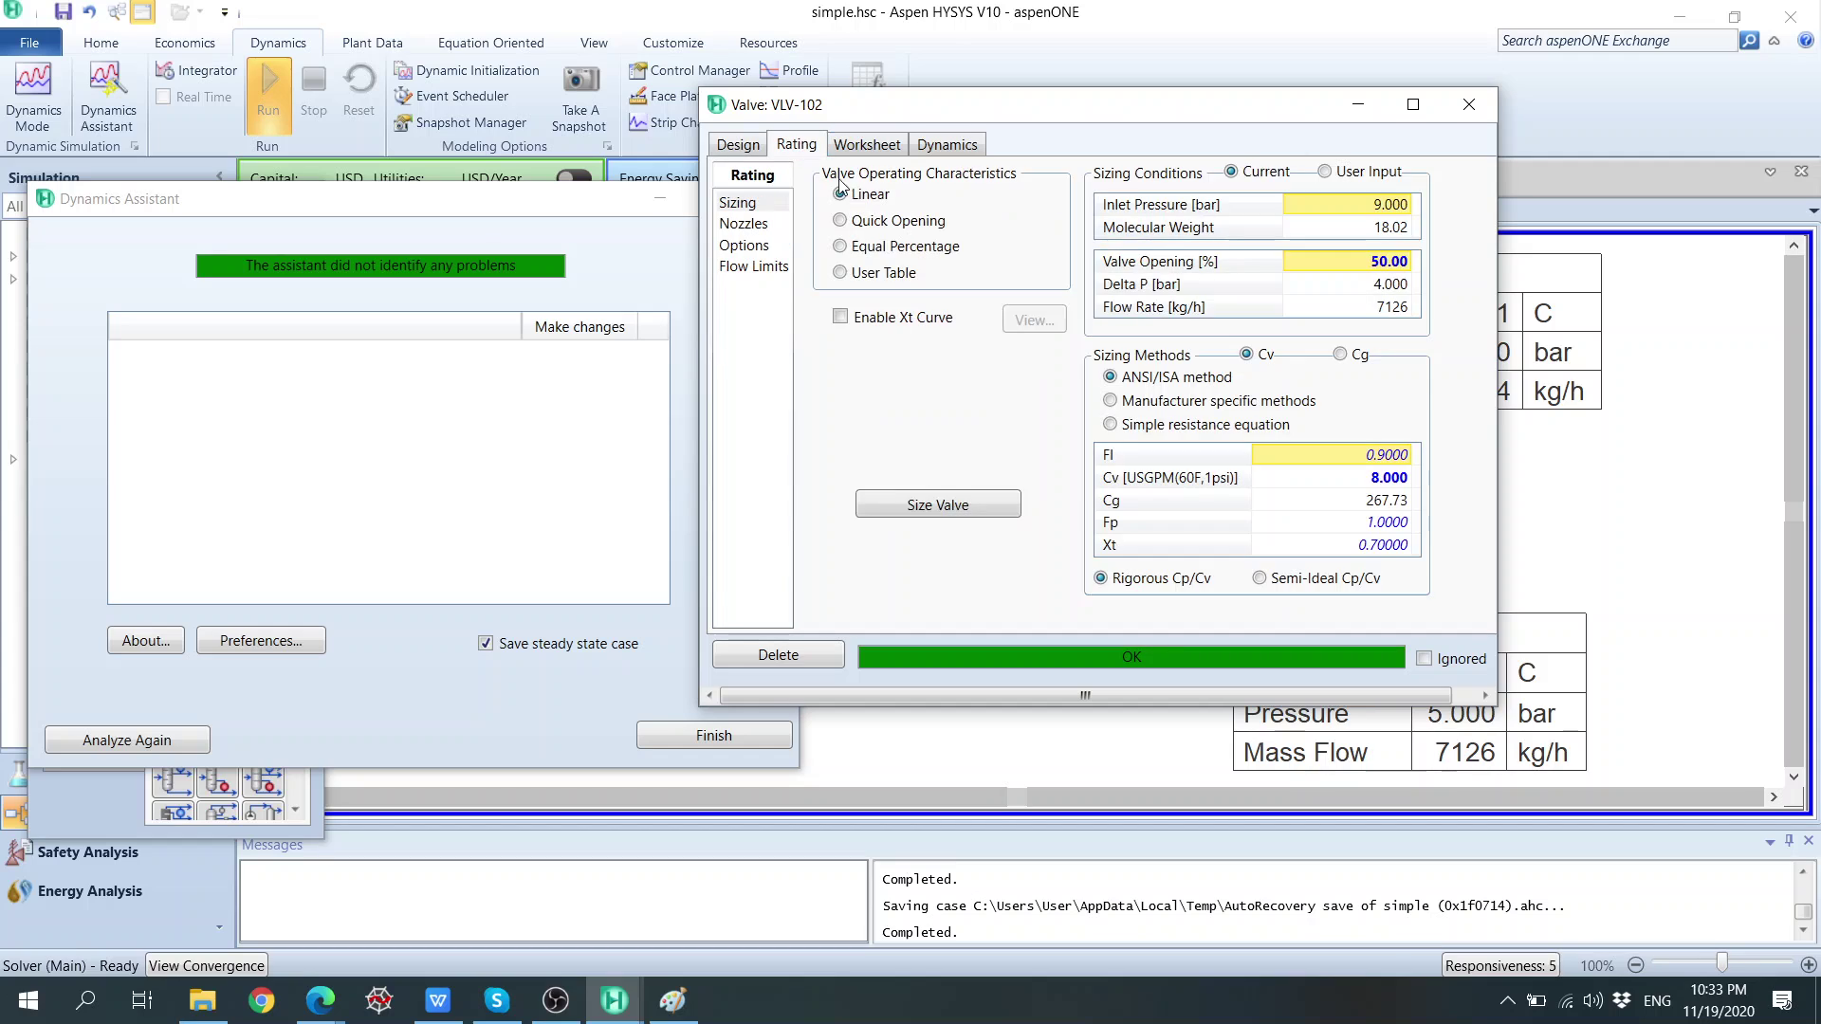
Check the FL and Cv values in VLV-102's sizing data, and close the valve window.
left_click(1331, 480)
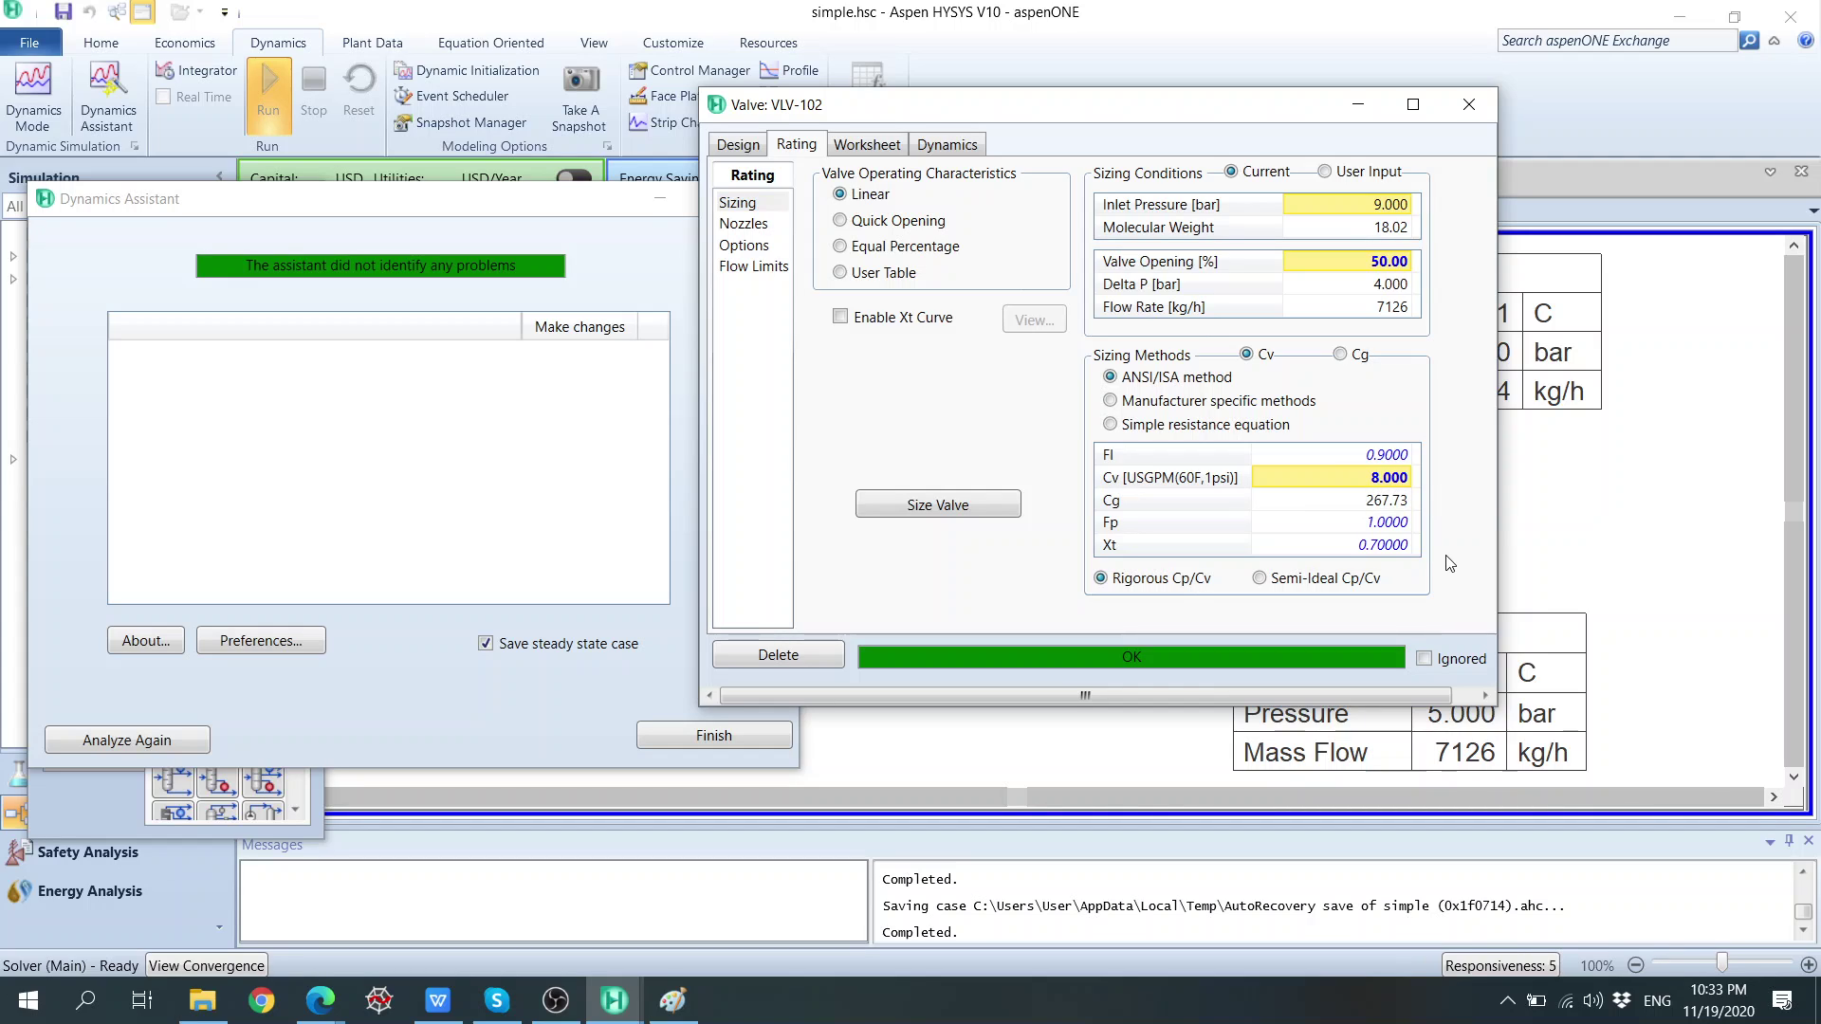
left_click(1413, 459)
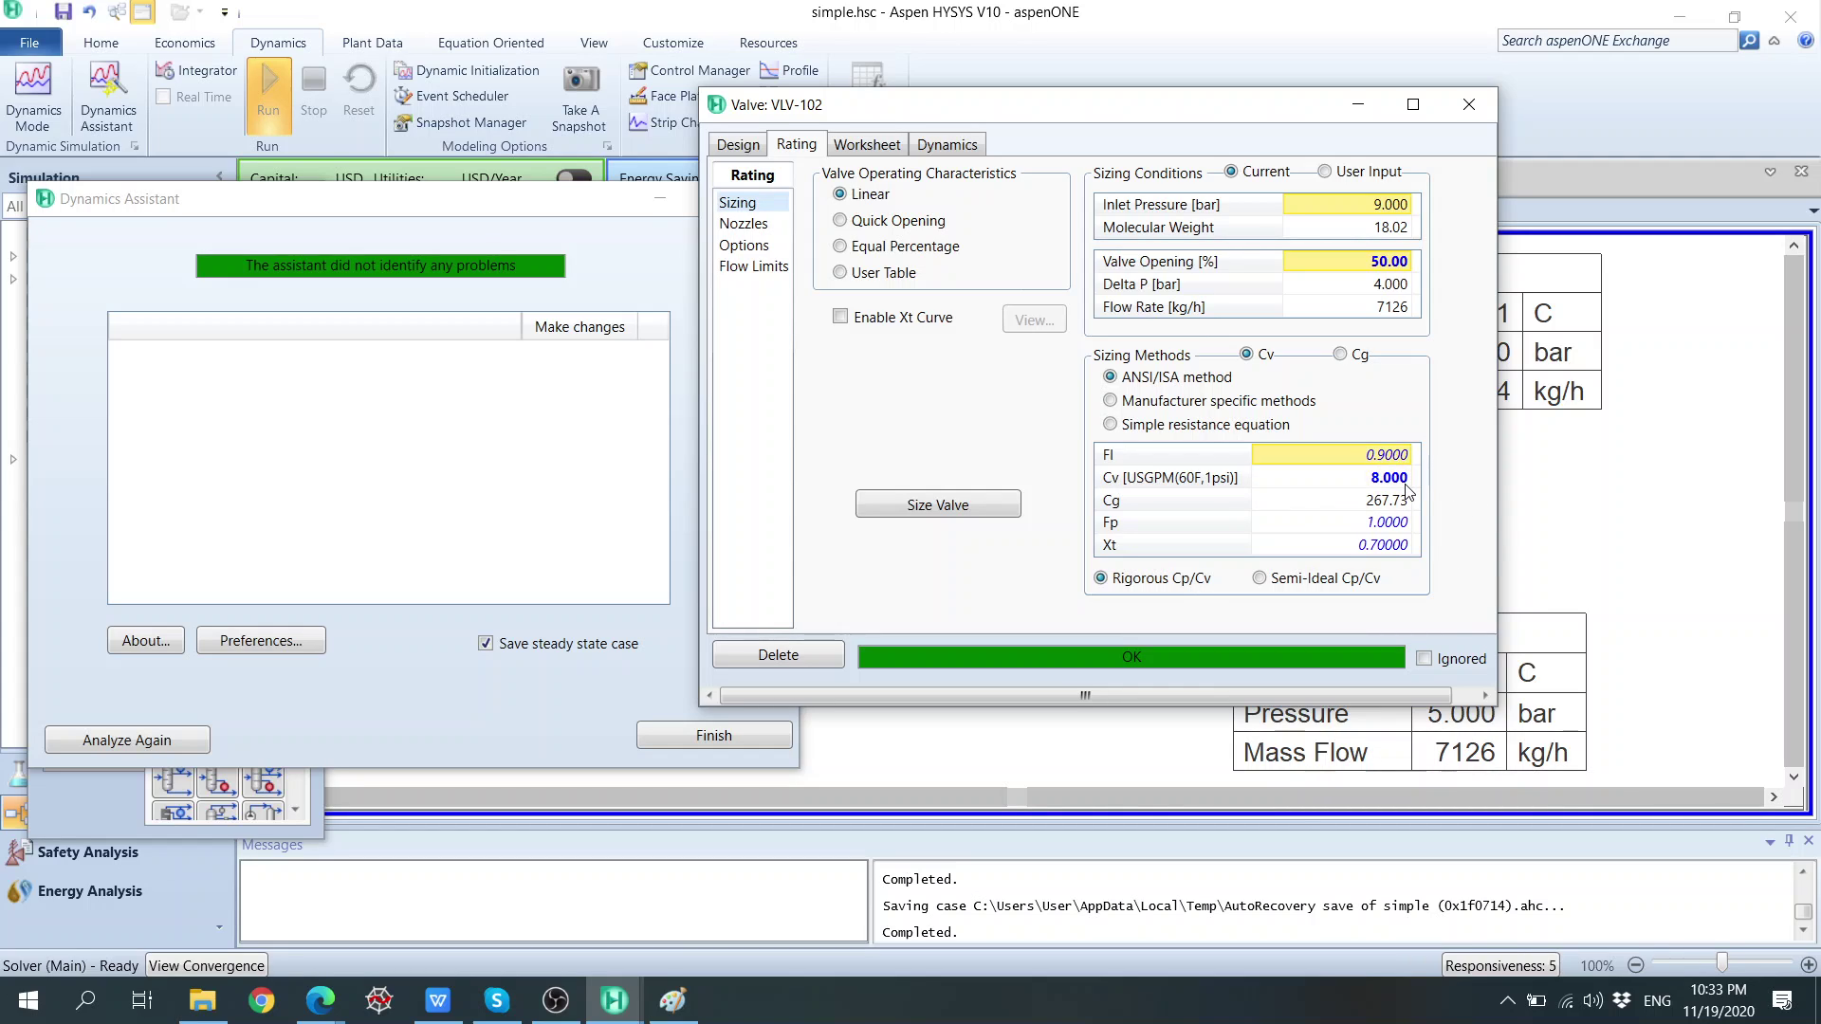
left_click(1407, 485)
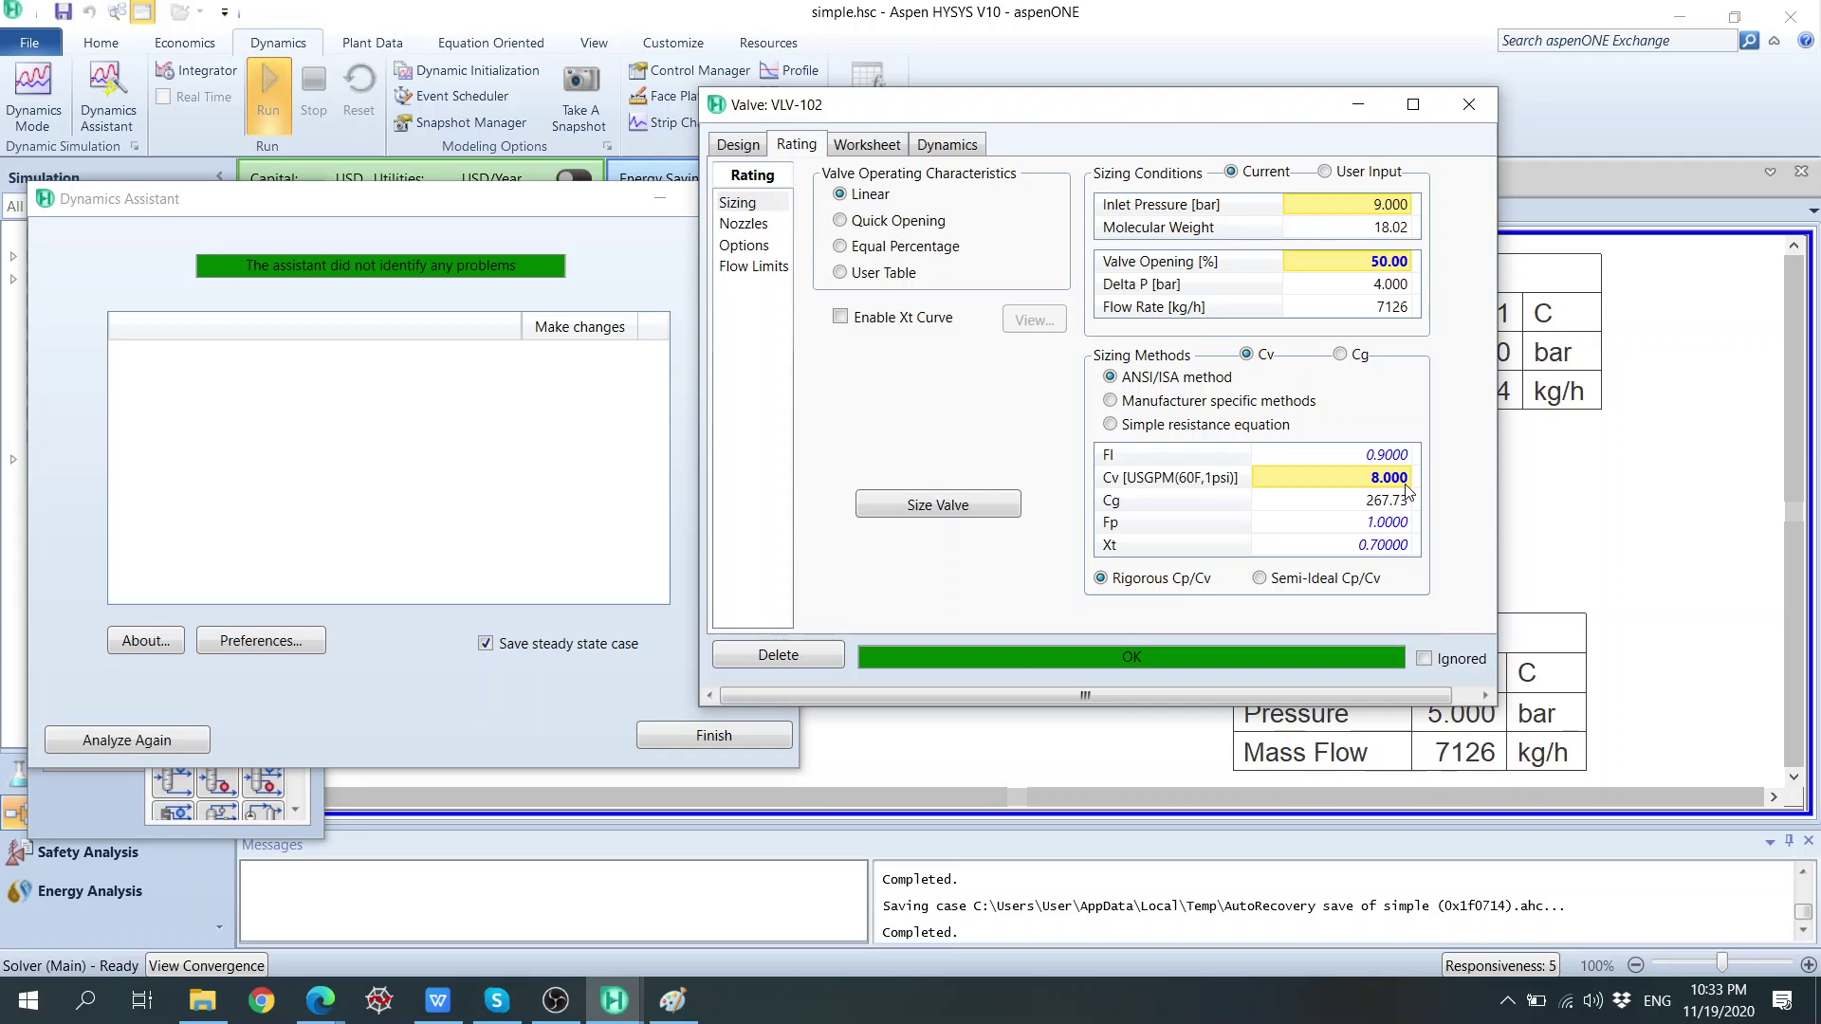
left_click(1468, 106)
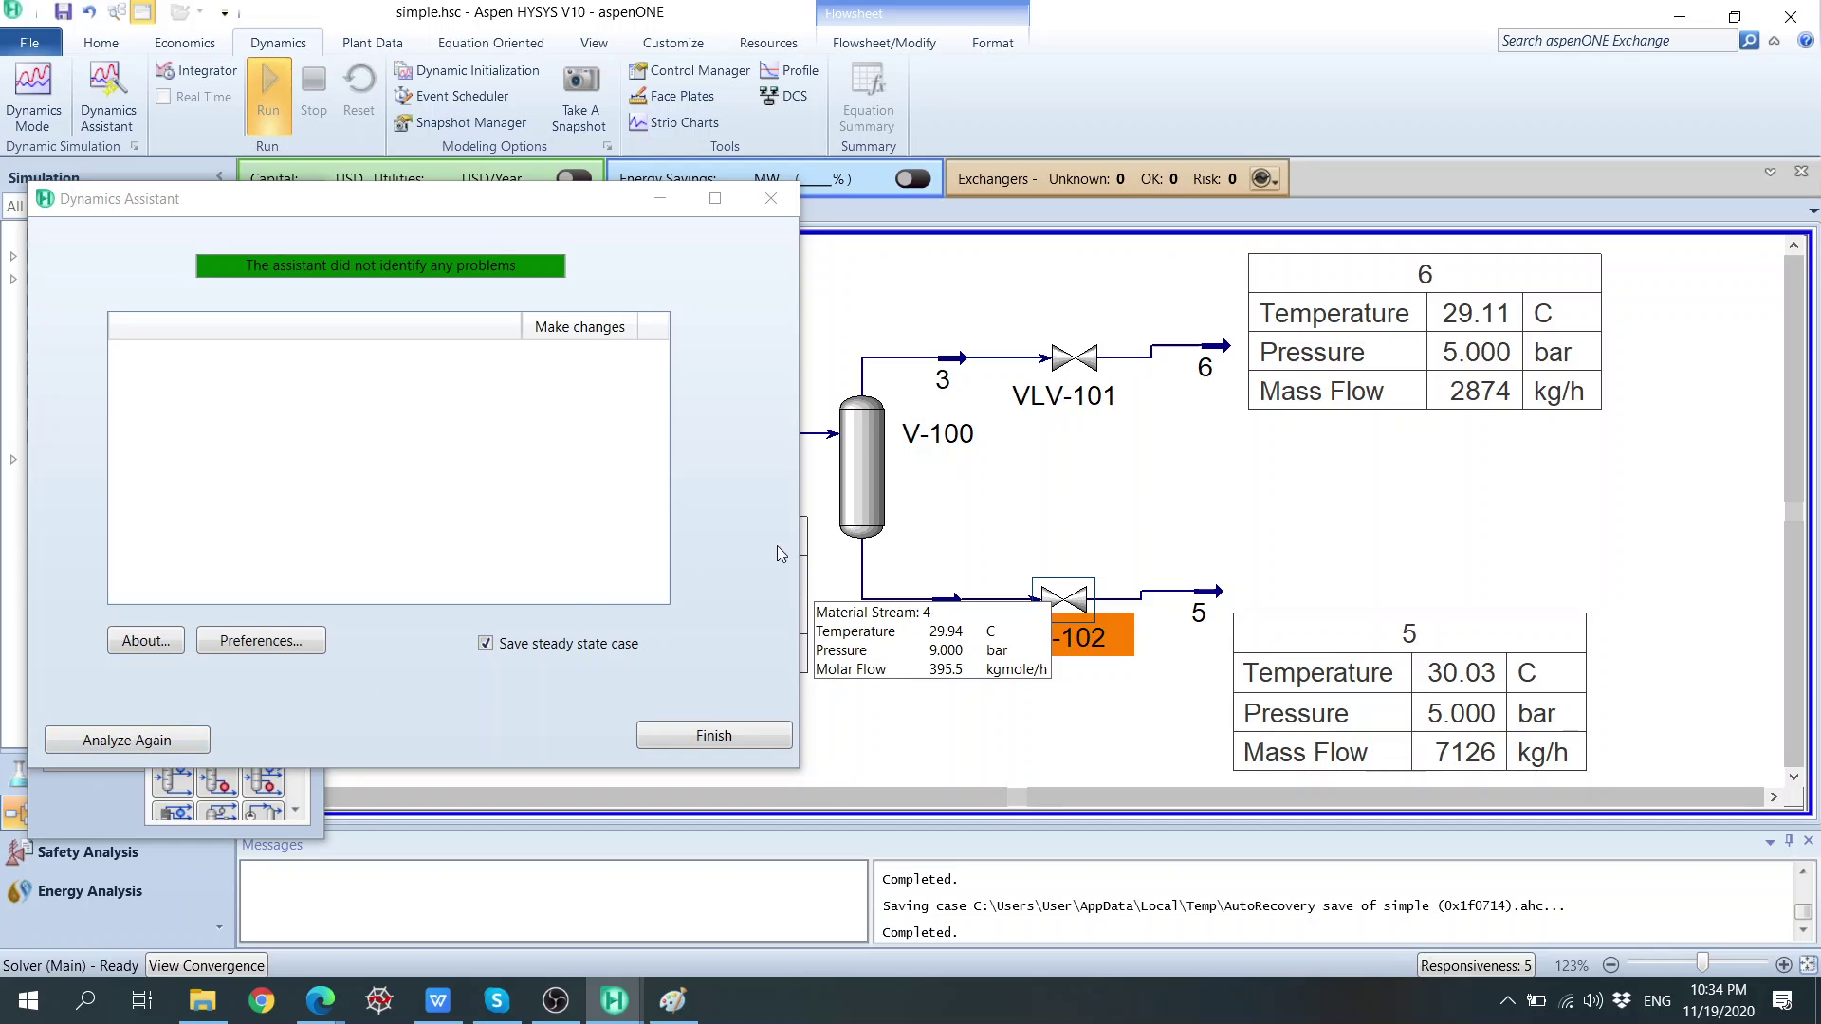
Deactivate the dynamic pressure specification of outlet stream 5, and reanalyze the flowsheet in the Dynamics Assistant.
double_click(1216, 595)
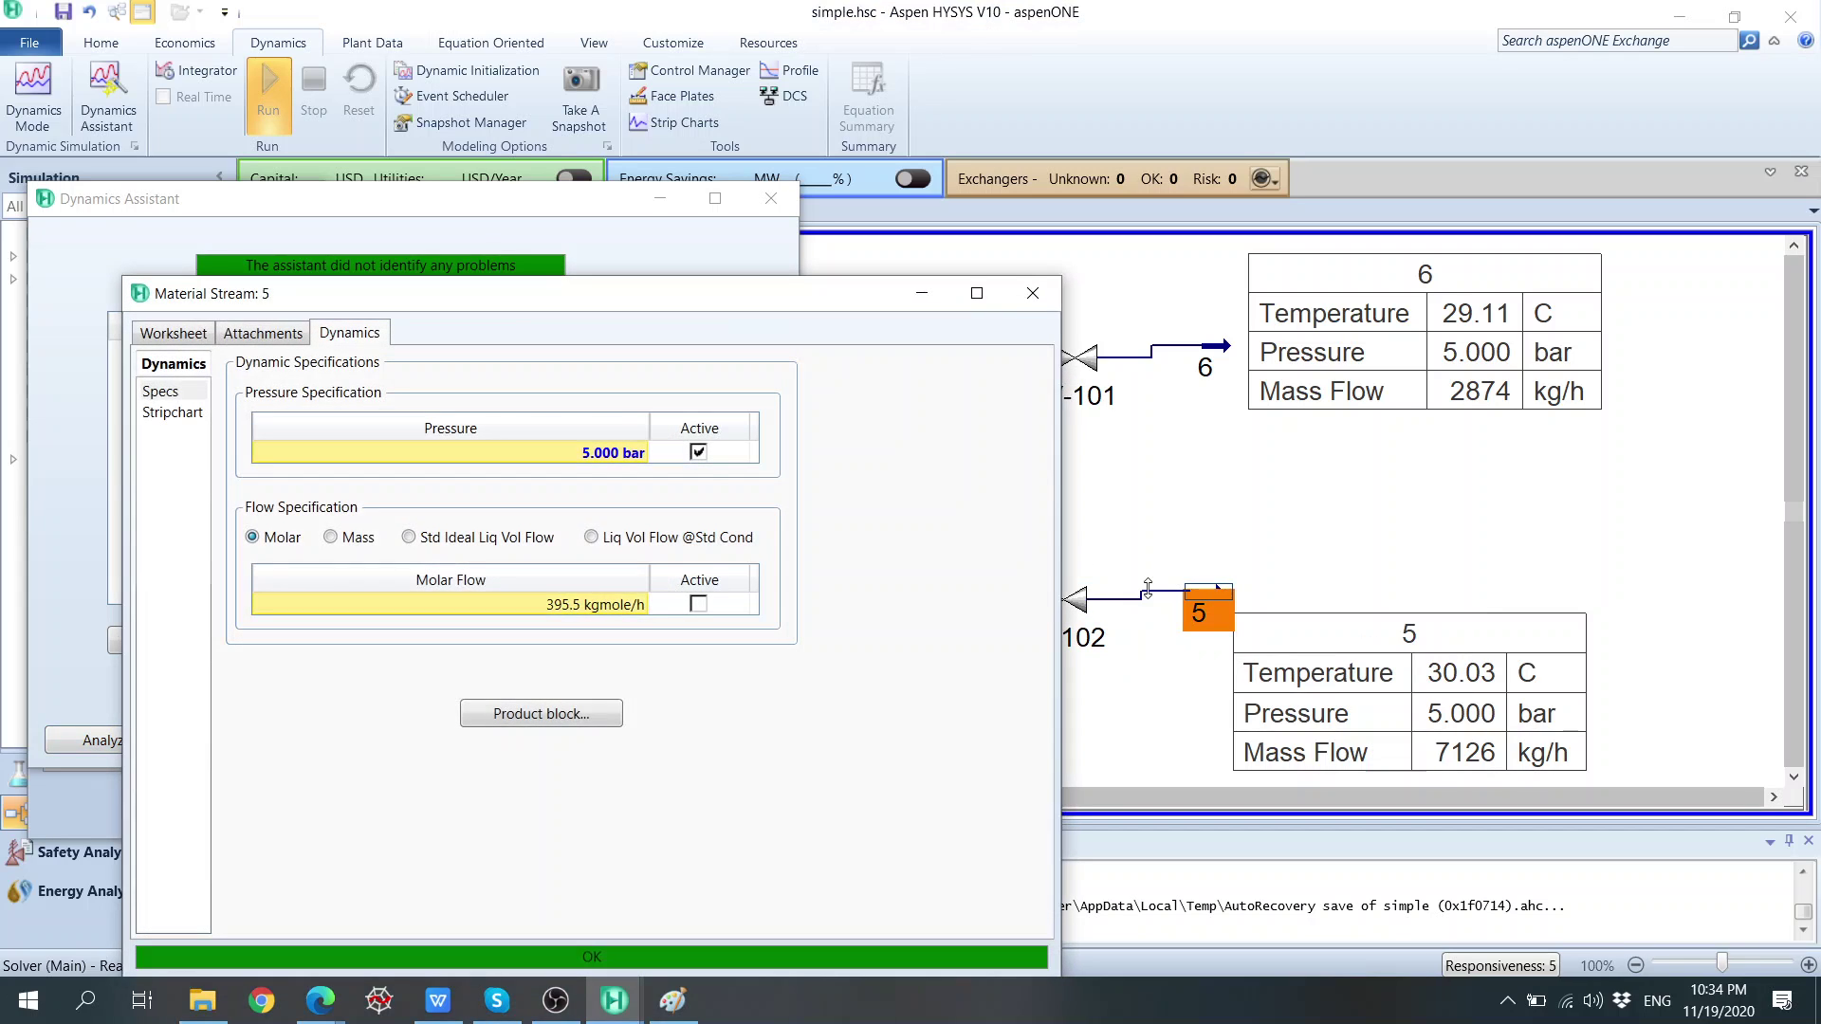
left_click(702, 452)
left_click(1031, 293)
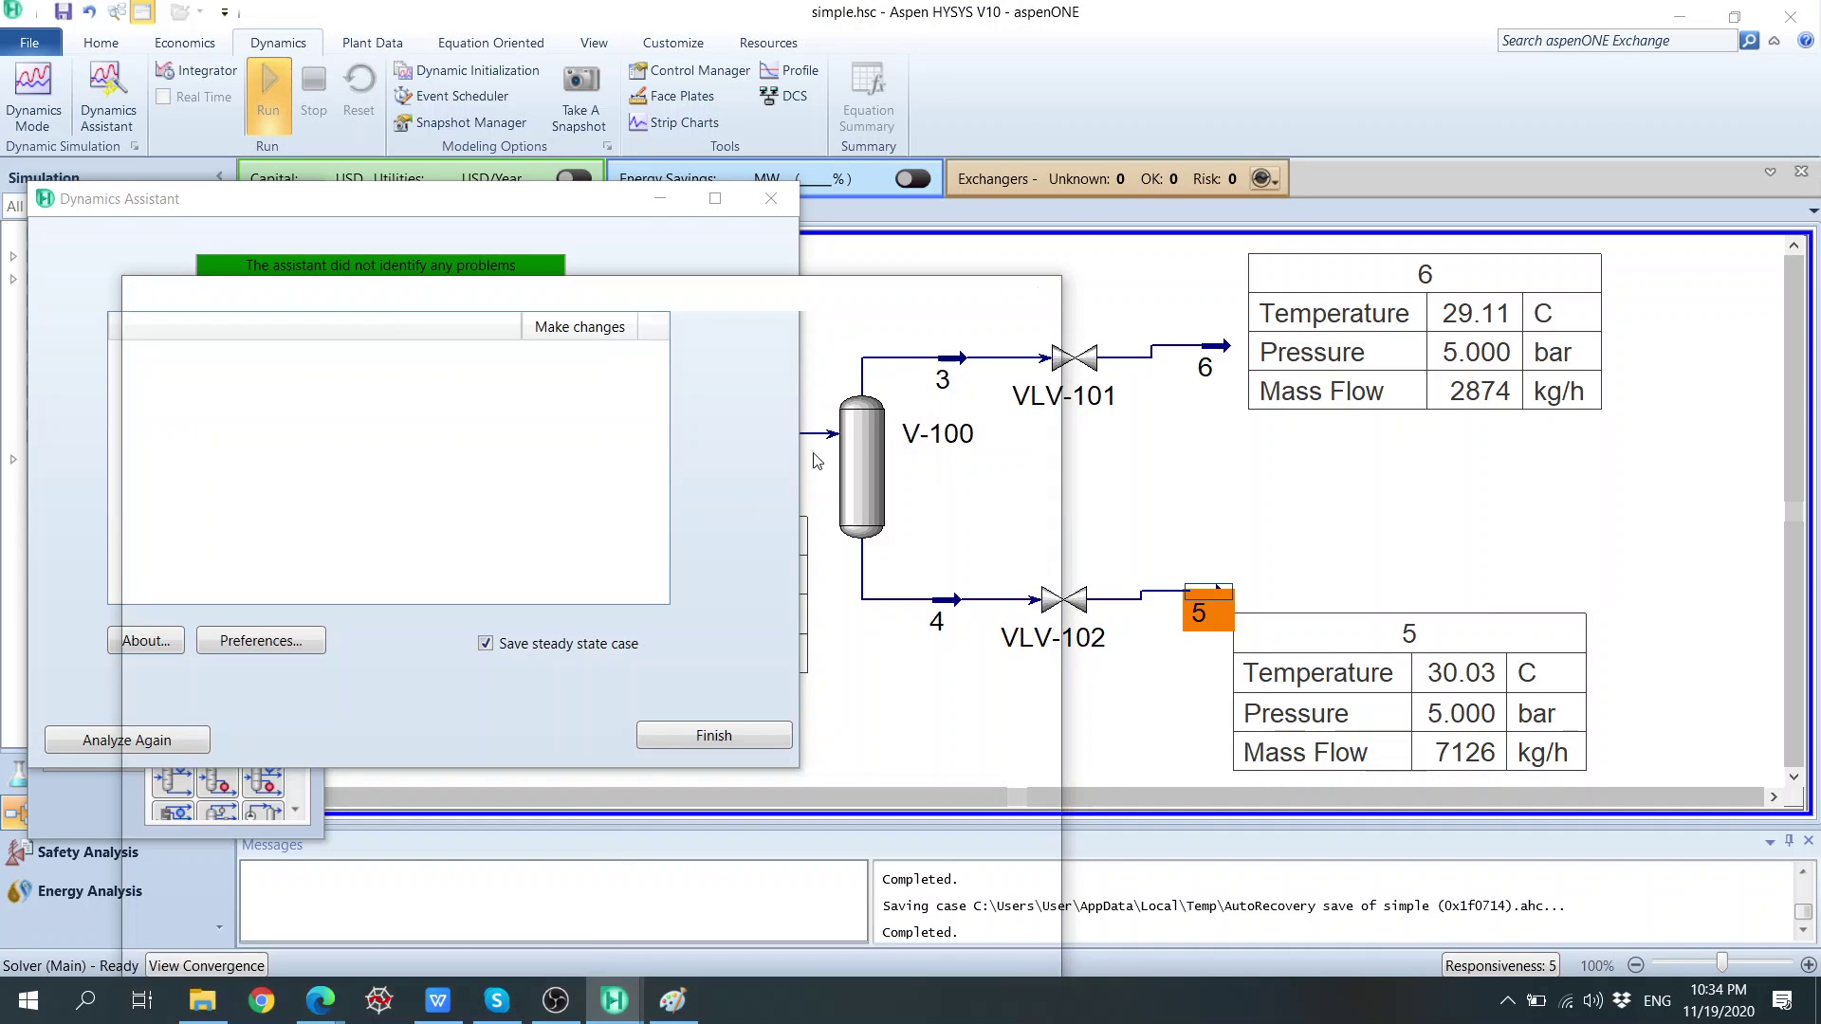
left_click(136, 737)
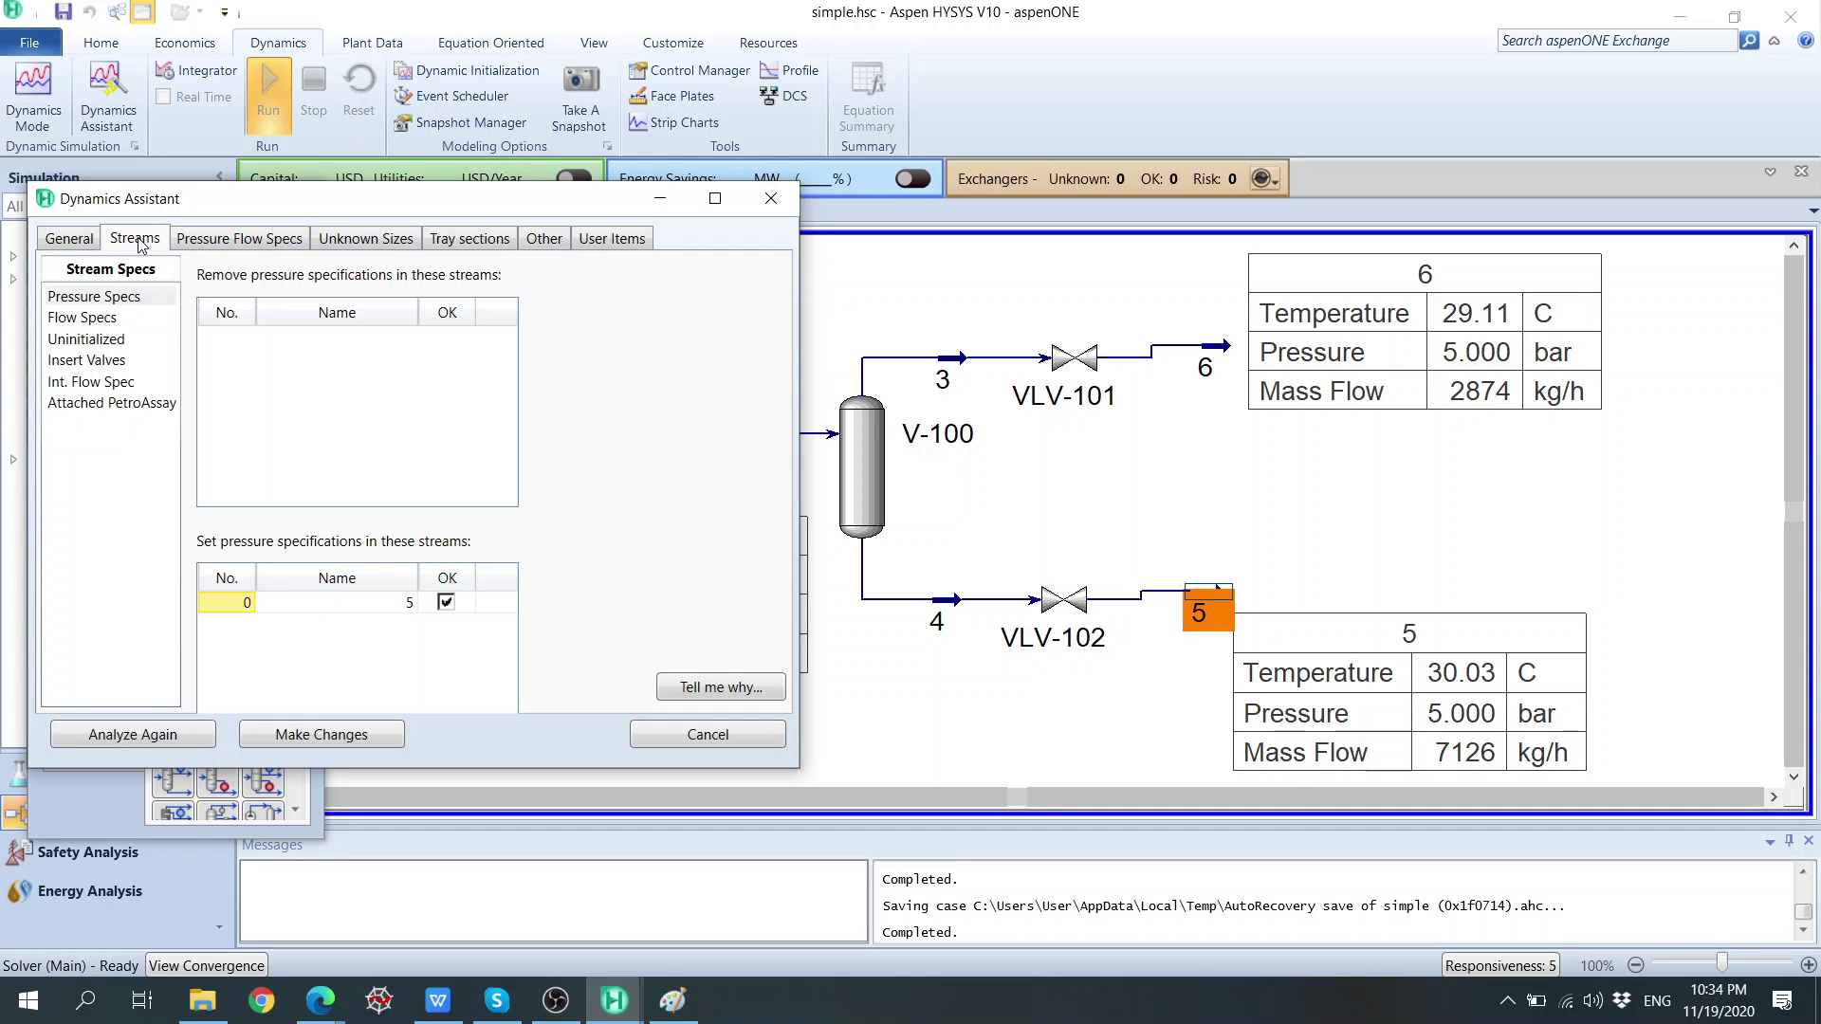
Review the Dynamics Assistant's stream findings for flow specs, uninitialized streams, inserted valves, internal flow specs and pressure specs.
left_click(100, 317)
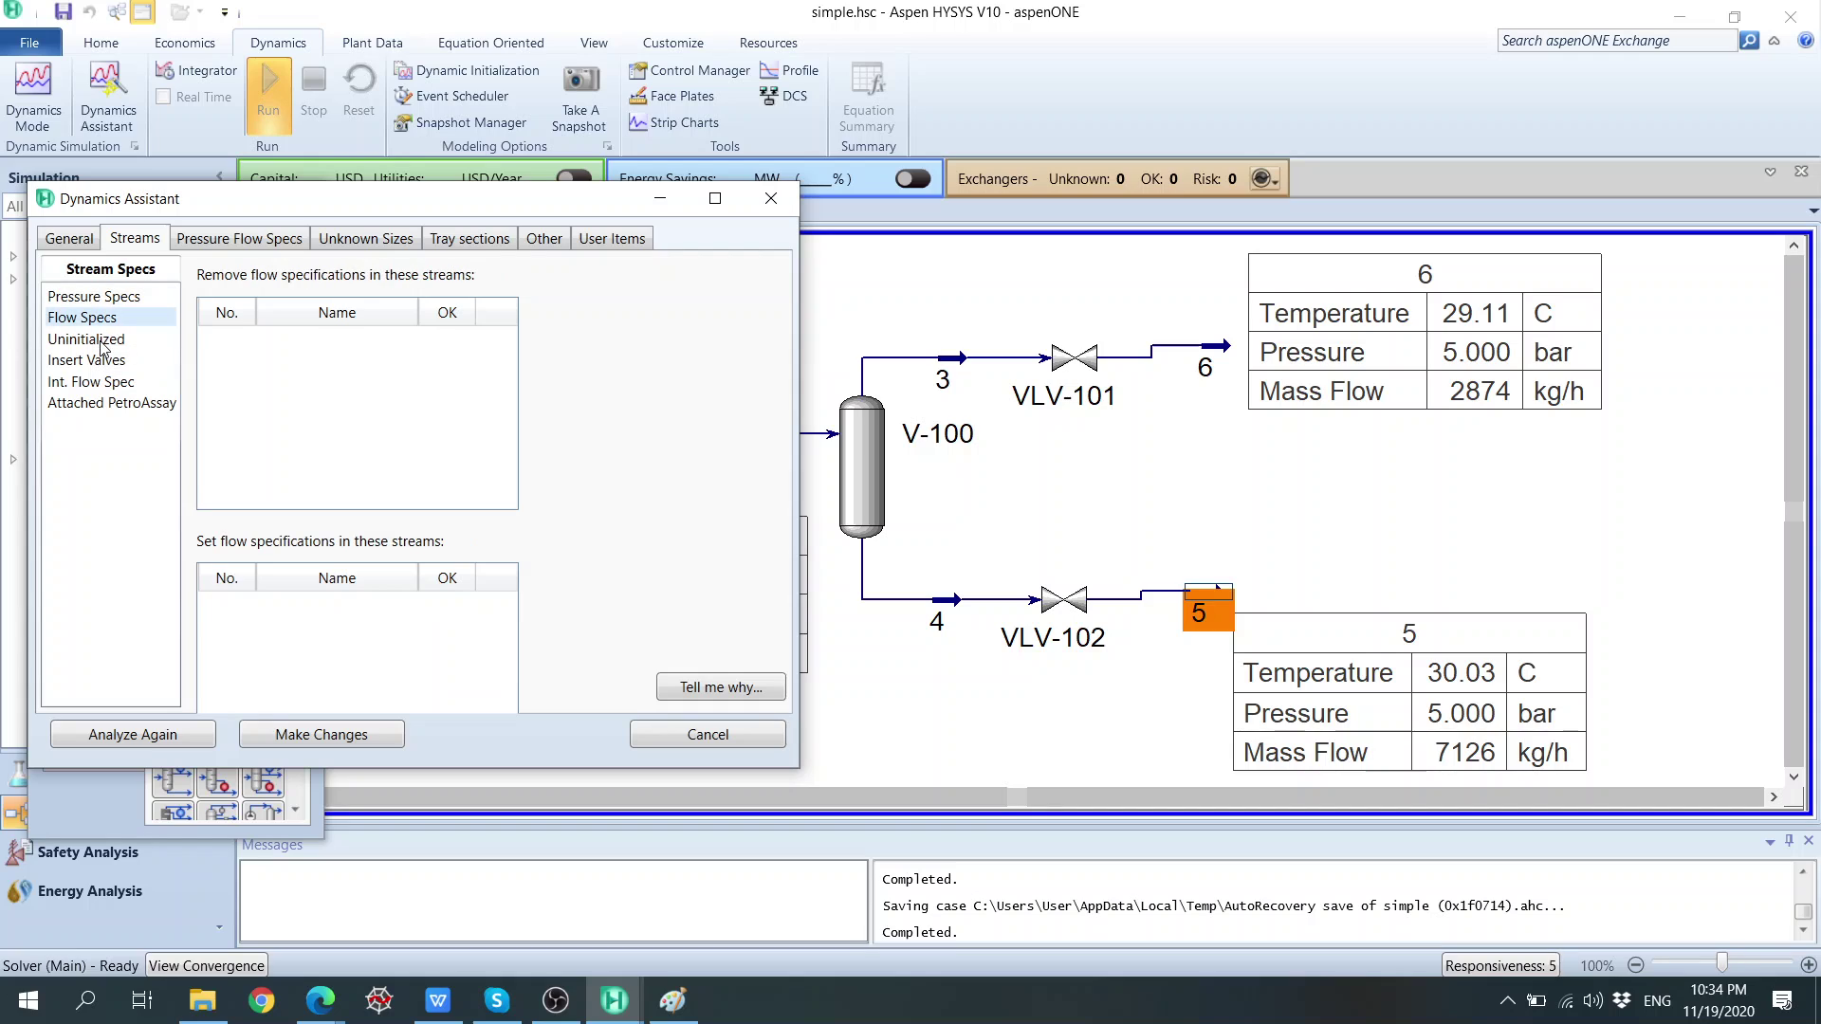
left_click(101, 339)
left_click(105, 361)
left_click(110, 382)
left_click(99, 302)
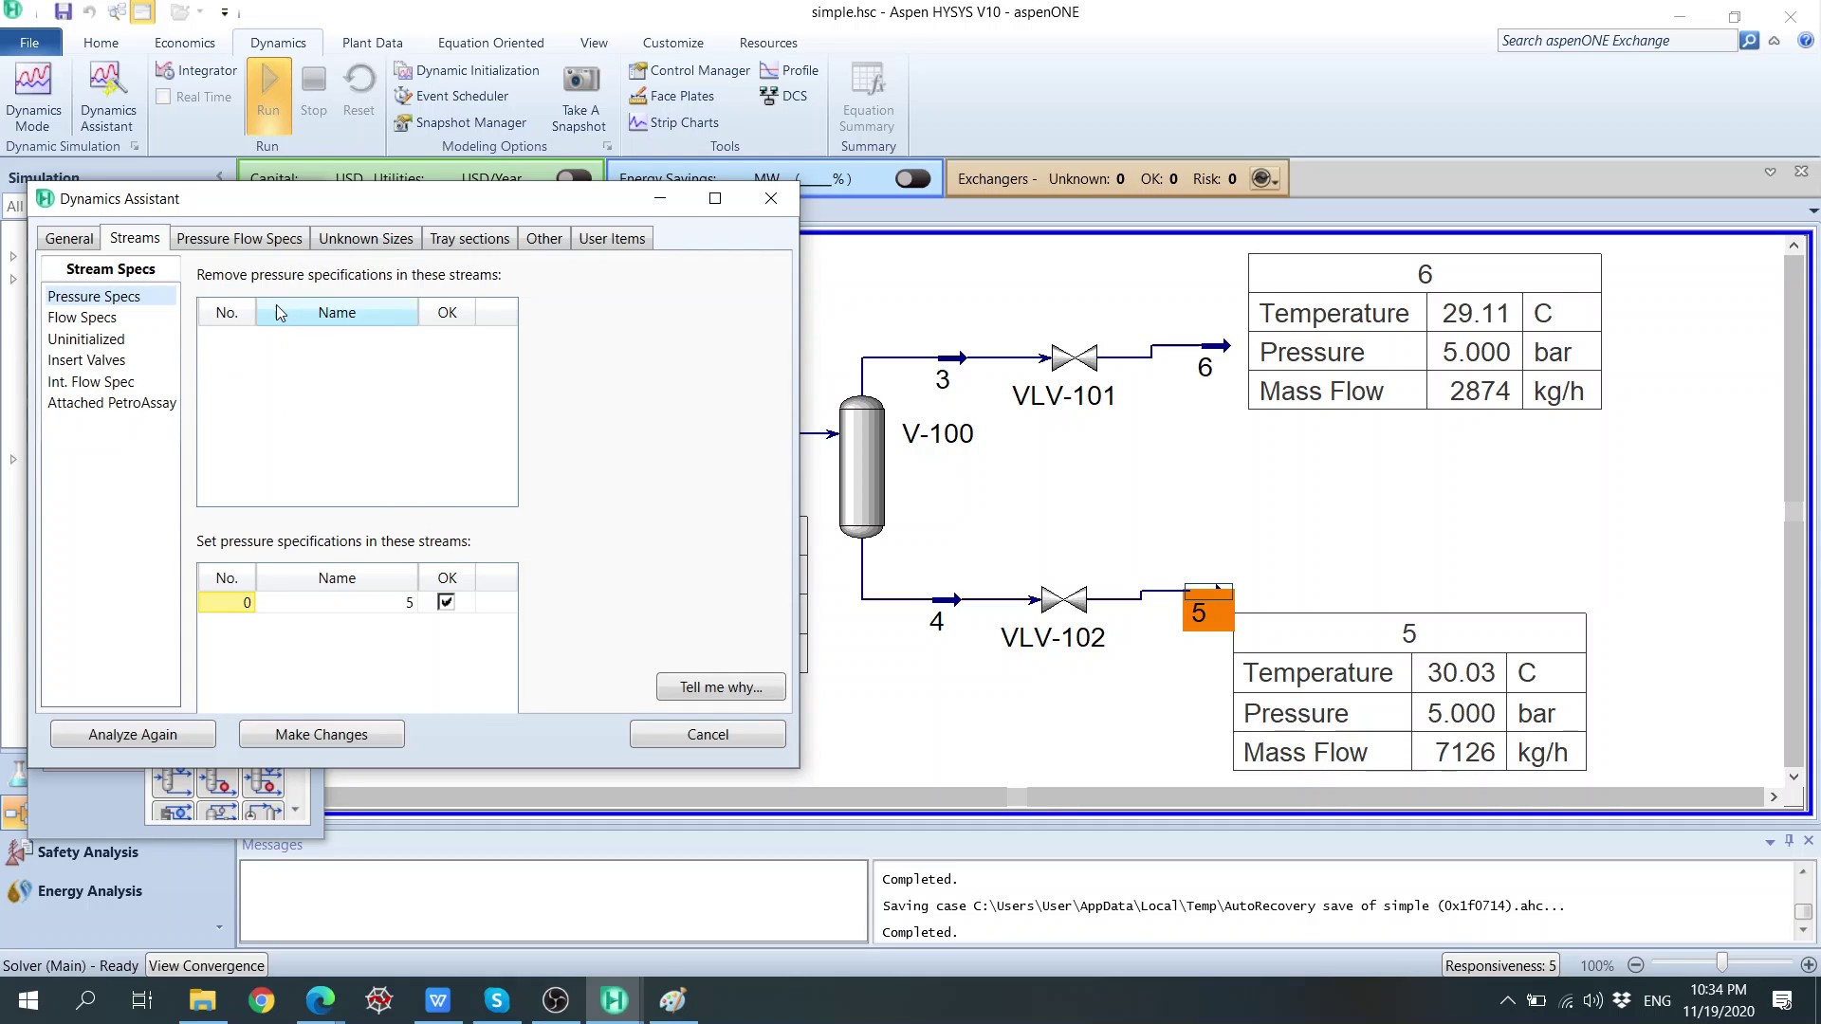
Examine the Dynamics Assistant's findings on pressure flow specs, unknown sizes, tray sections, other specs and user items.
left_click(254, 244)
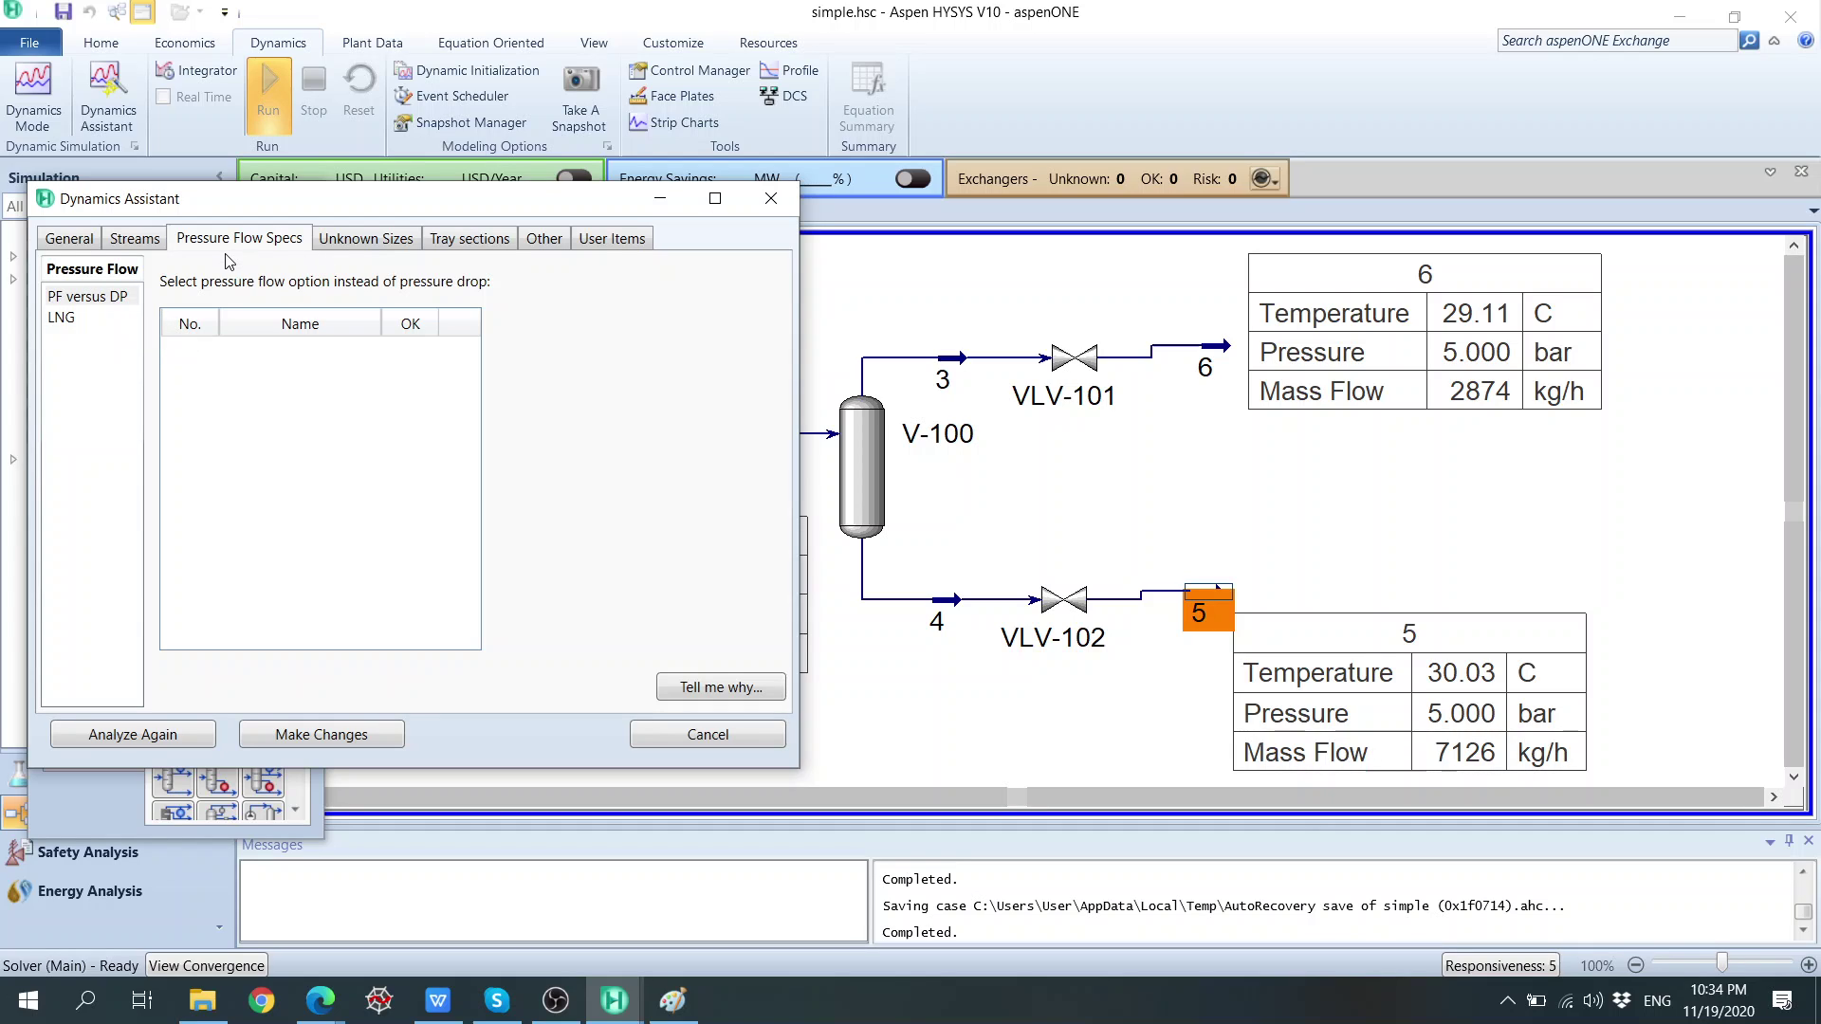
left_click(364, 242)
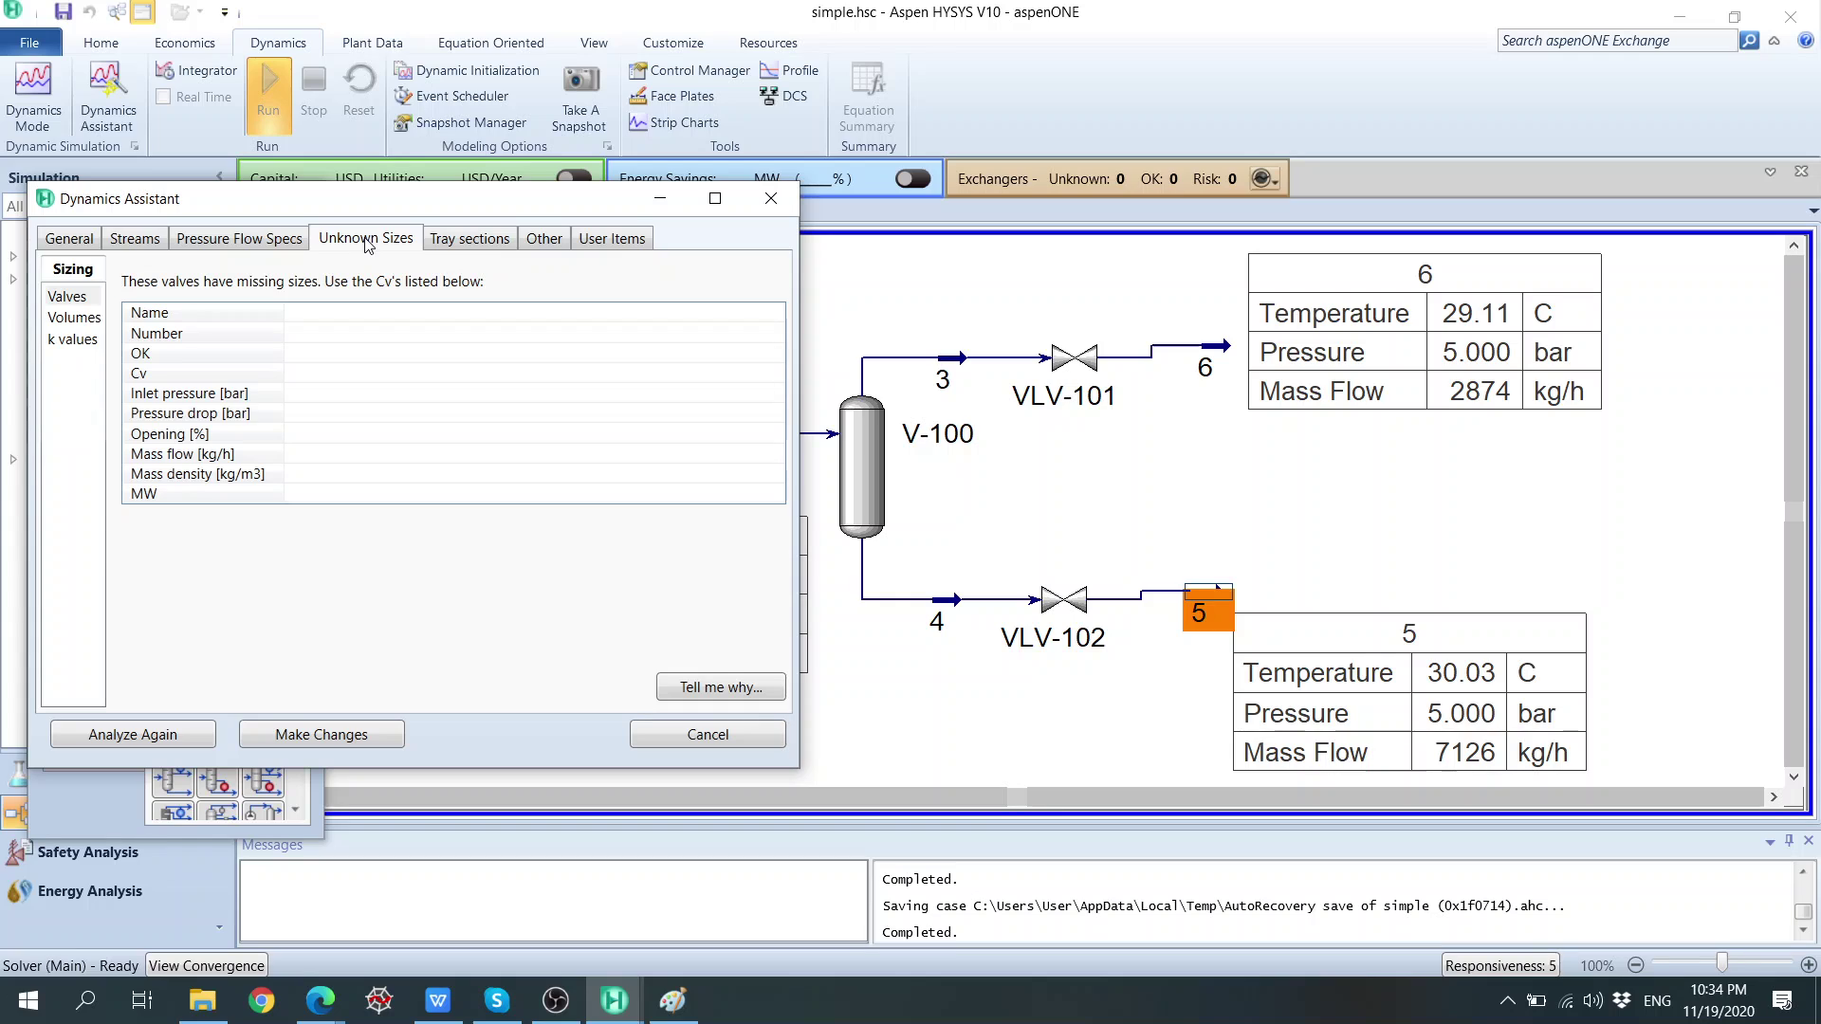
left_click(73, 319)
left_click(73, 340)
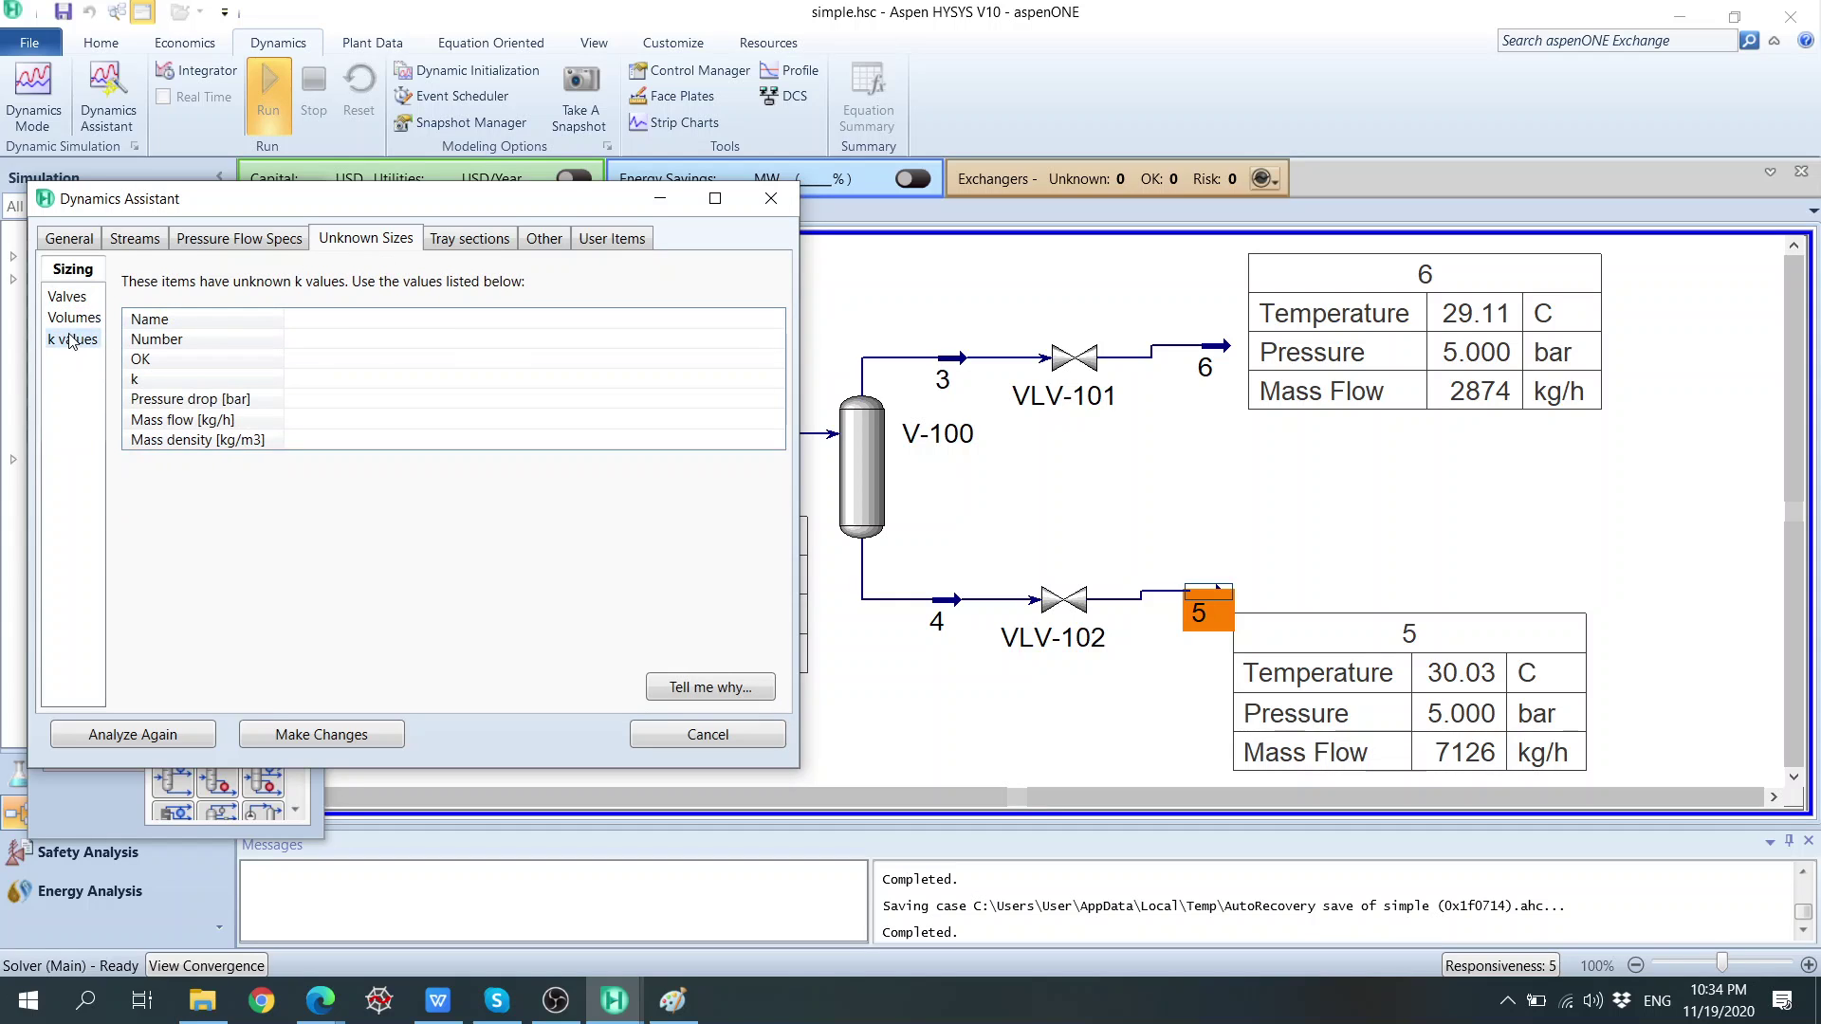
left_click(74, 316)
left_click(456, 243)
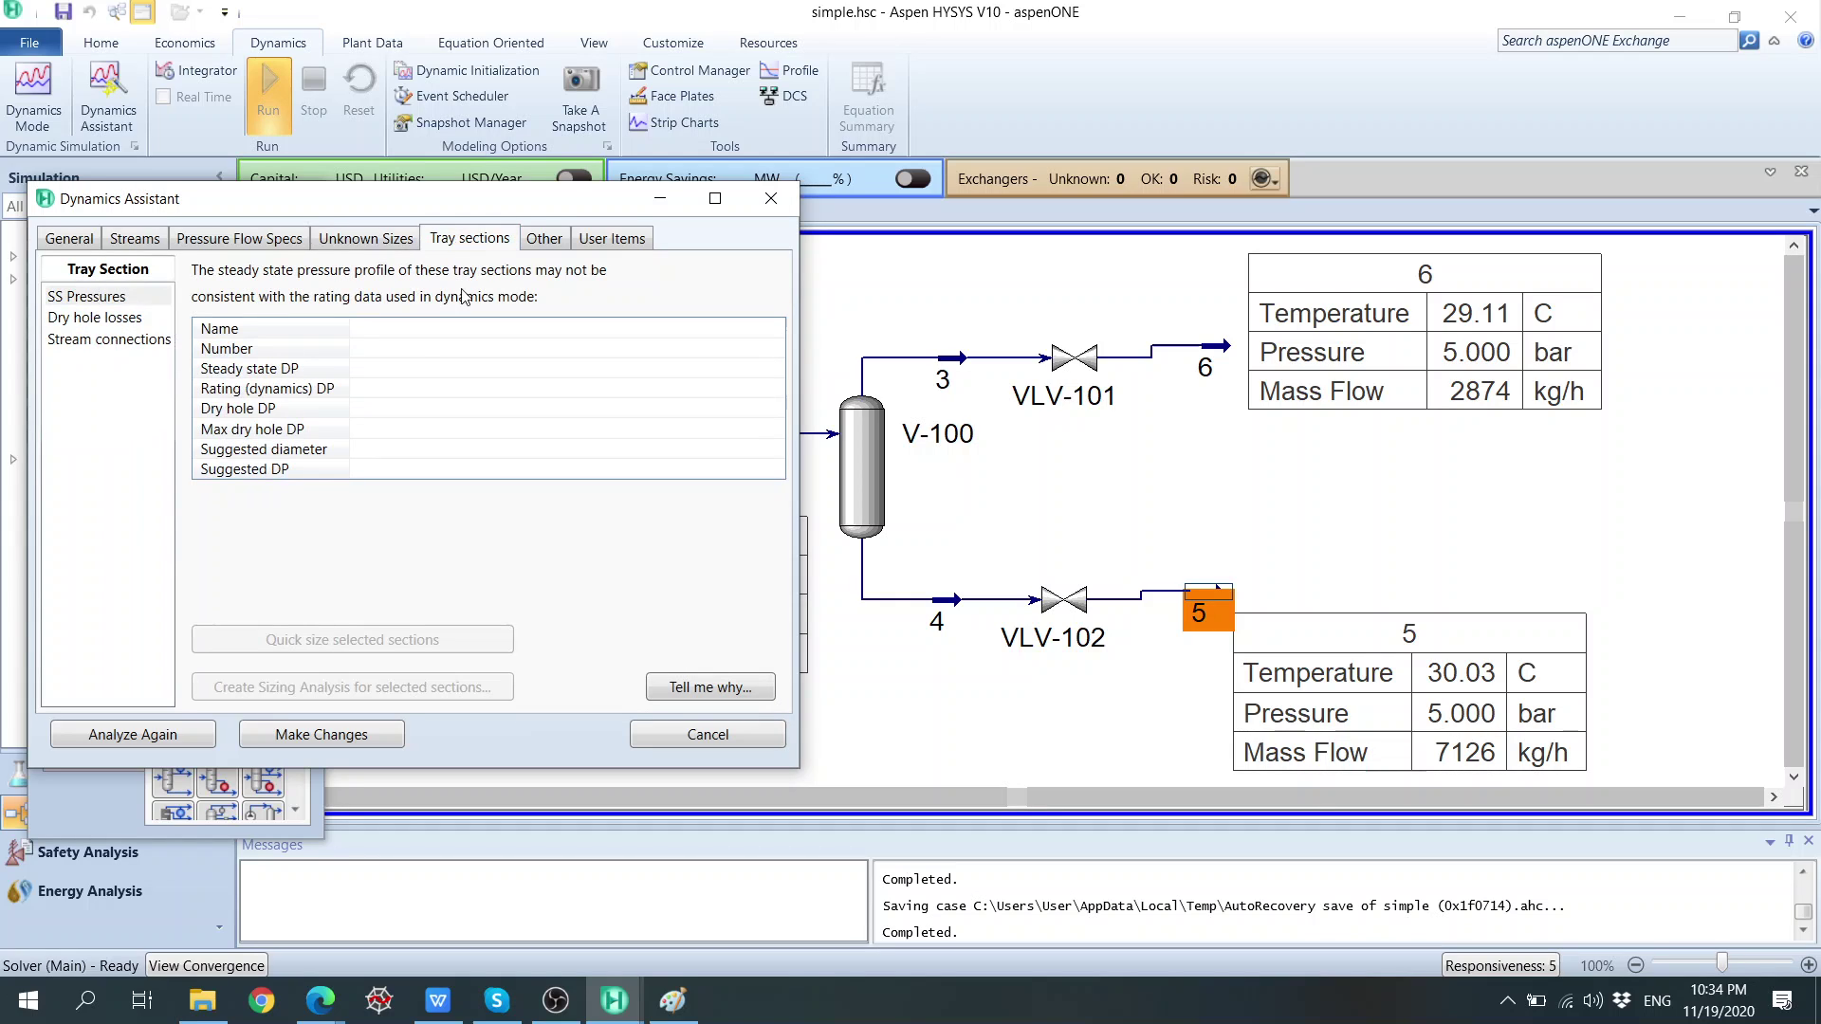
left_click(567, 245)
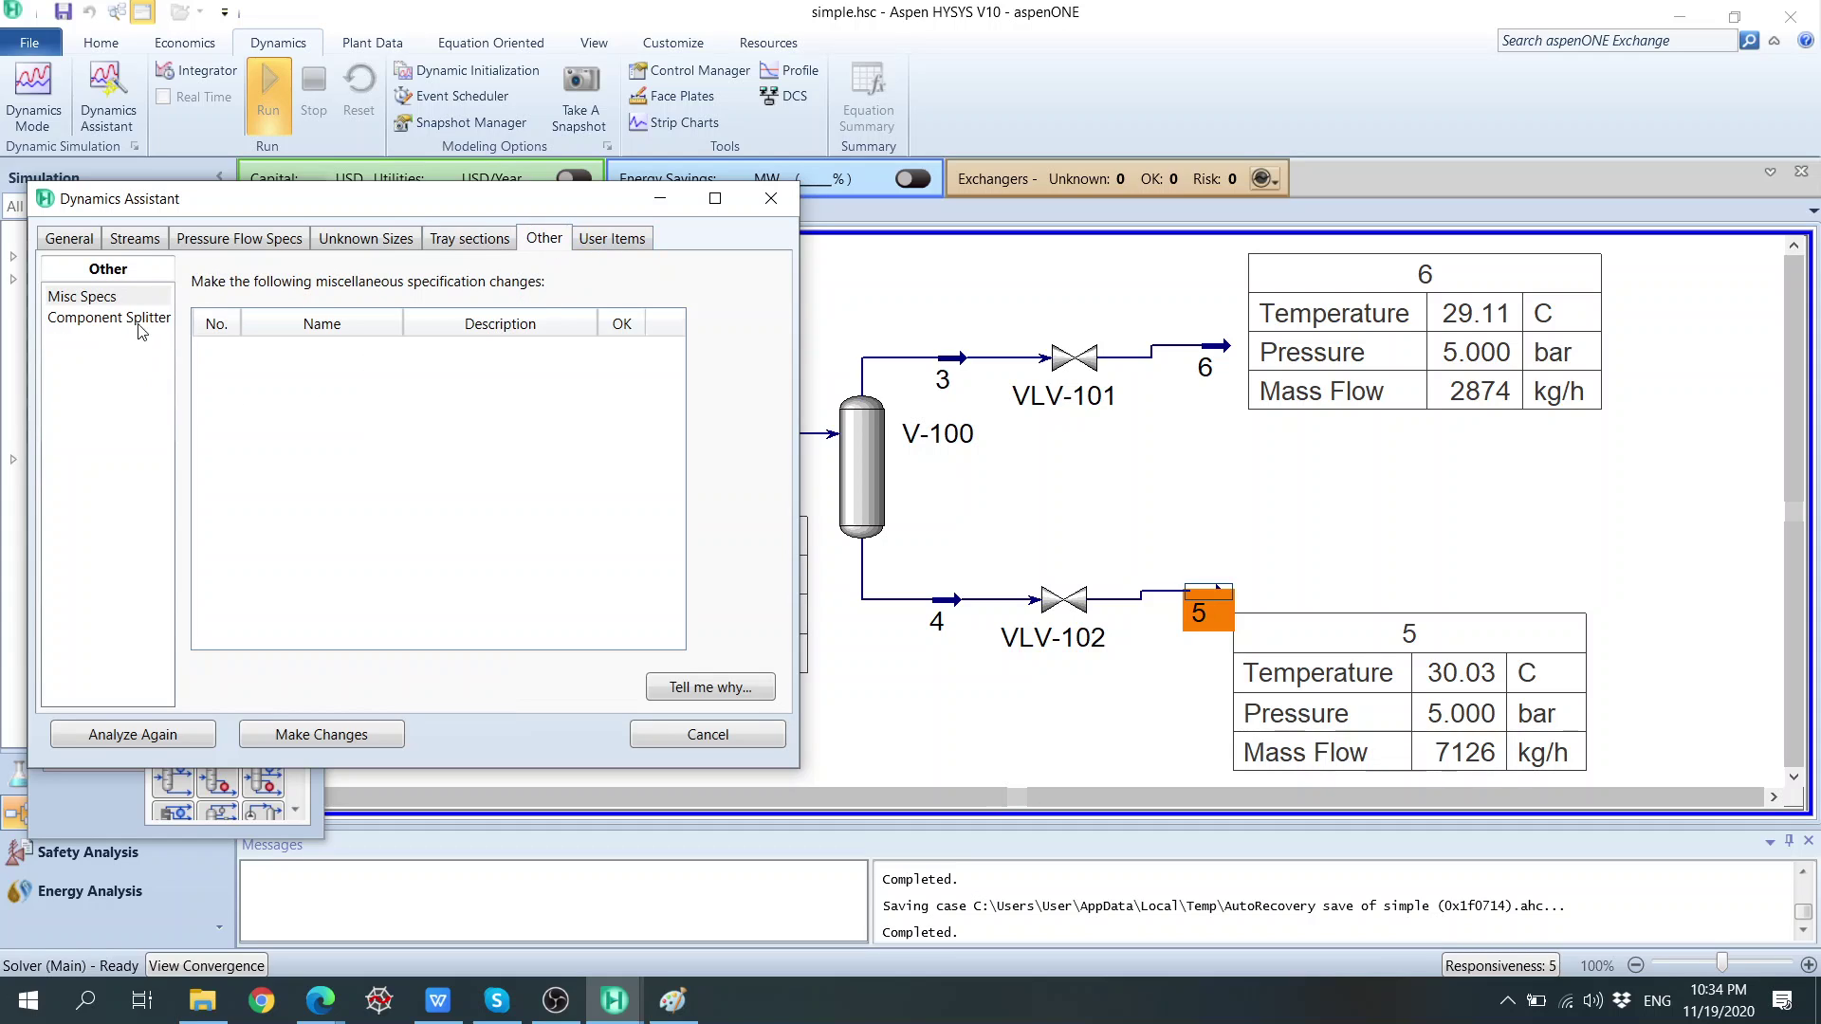
left_click(615, 240)
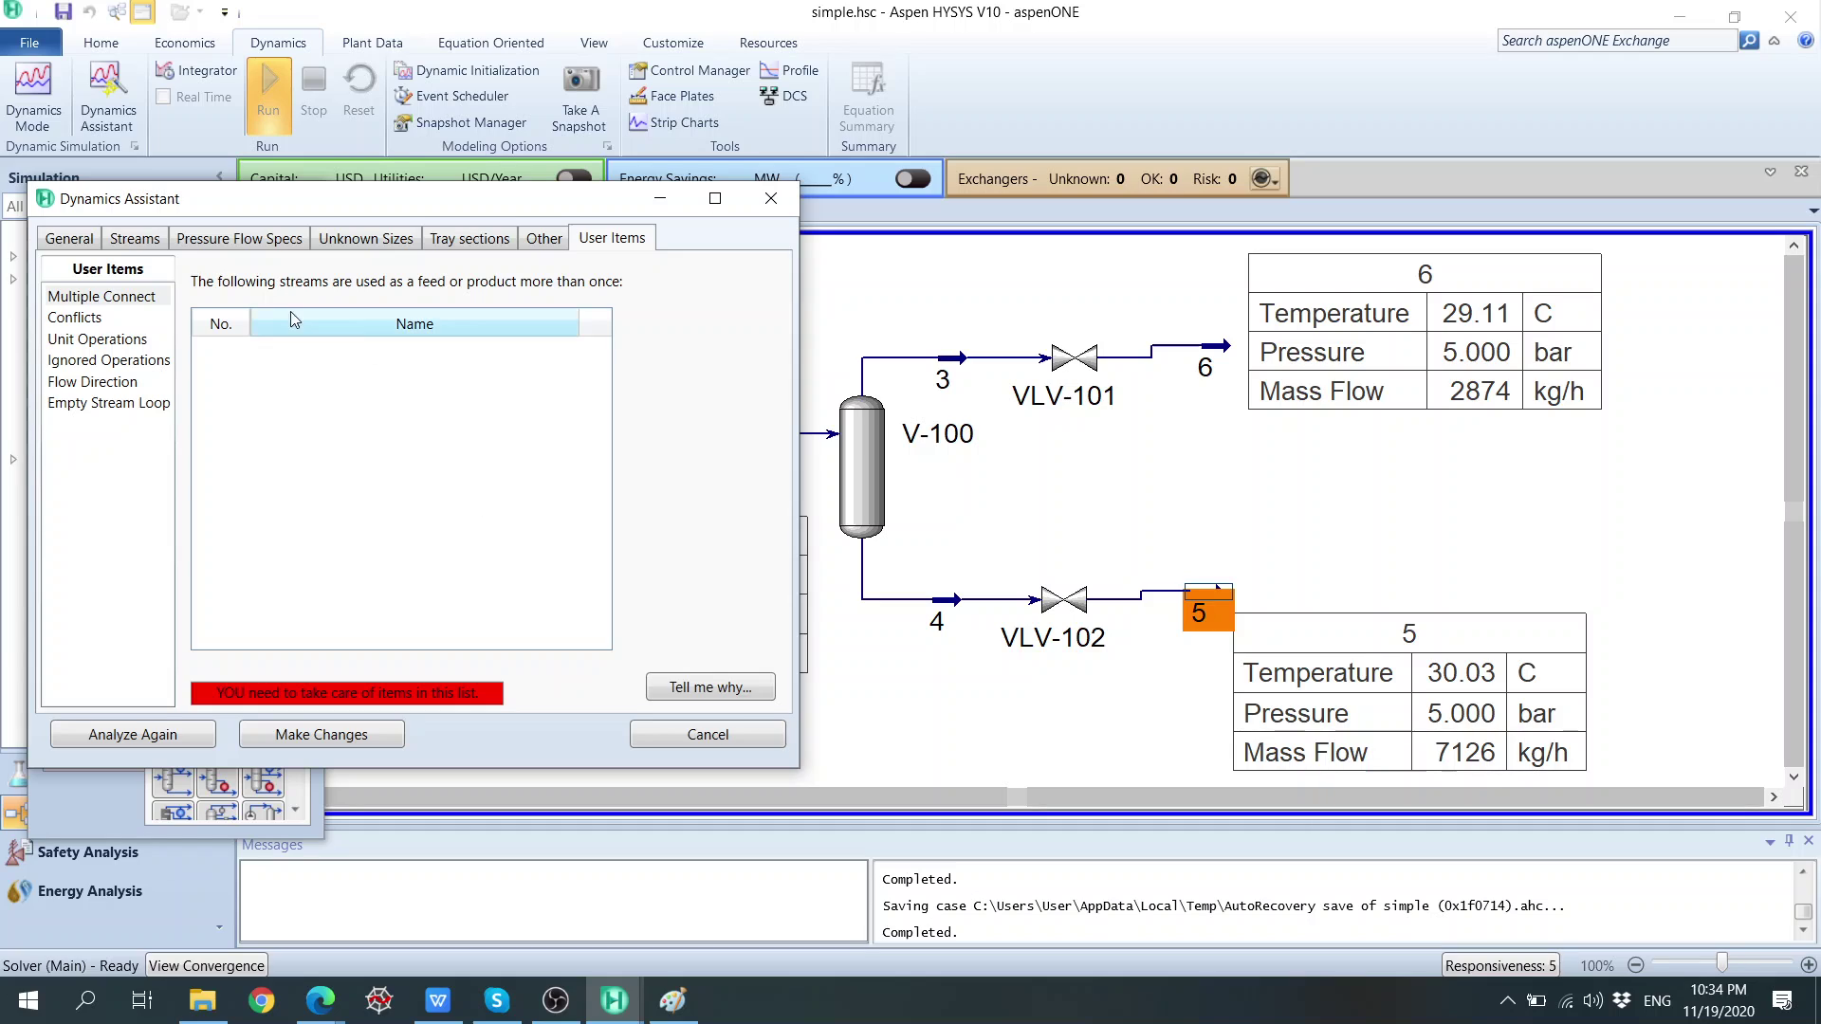
Let the Dynamics Assistant make its suggested stream pressure specification change, and enable saving of the steady state case.
left_click(70, 242)
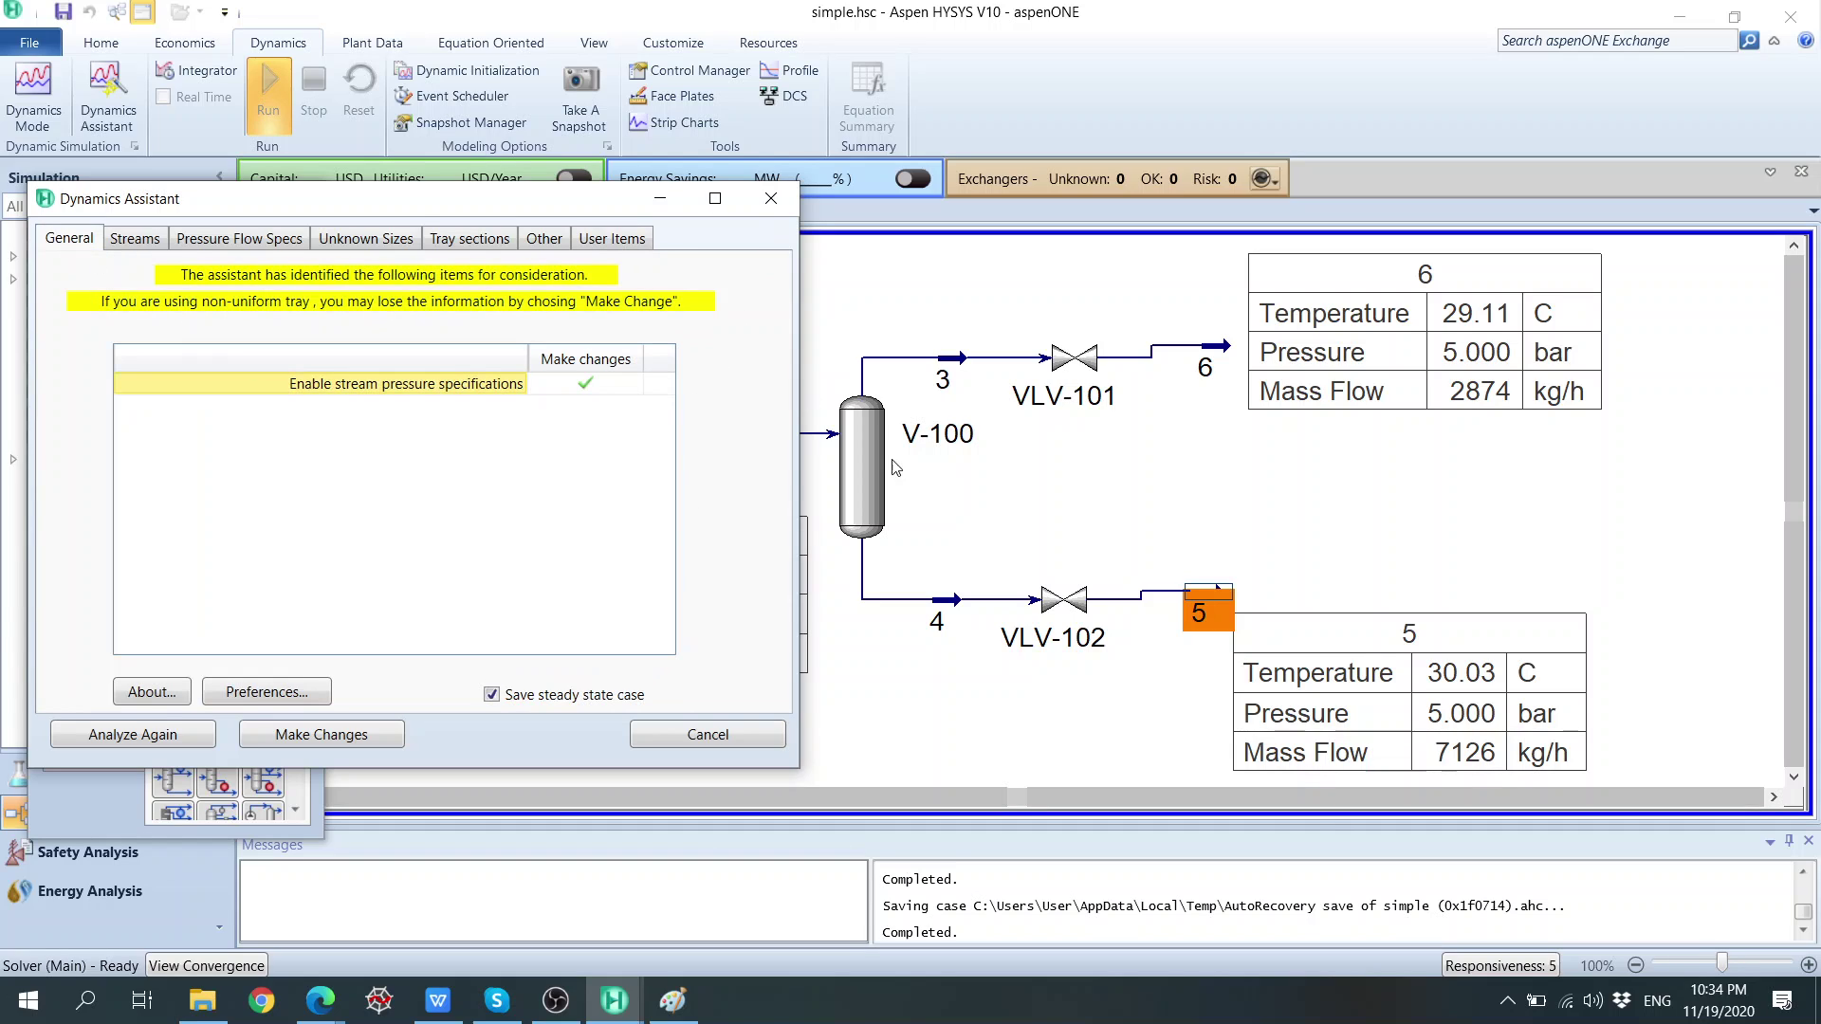
left_click(589, 387)
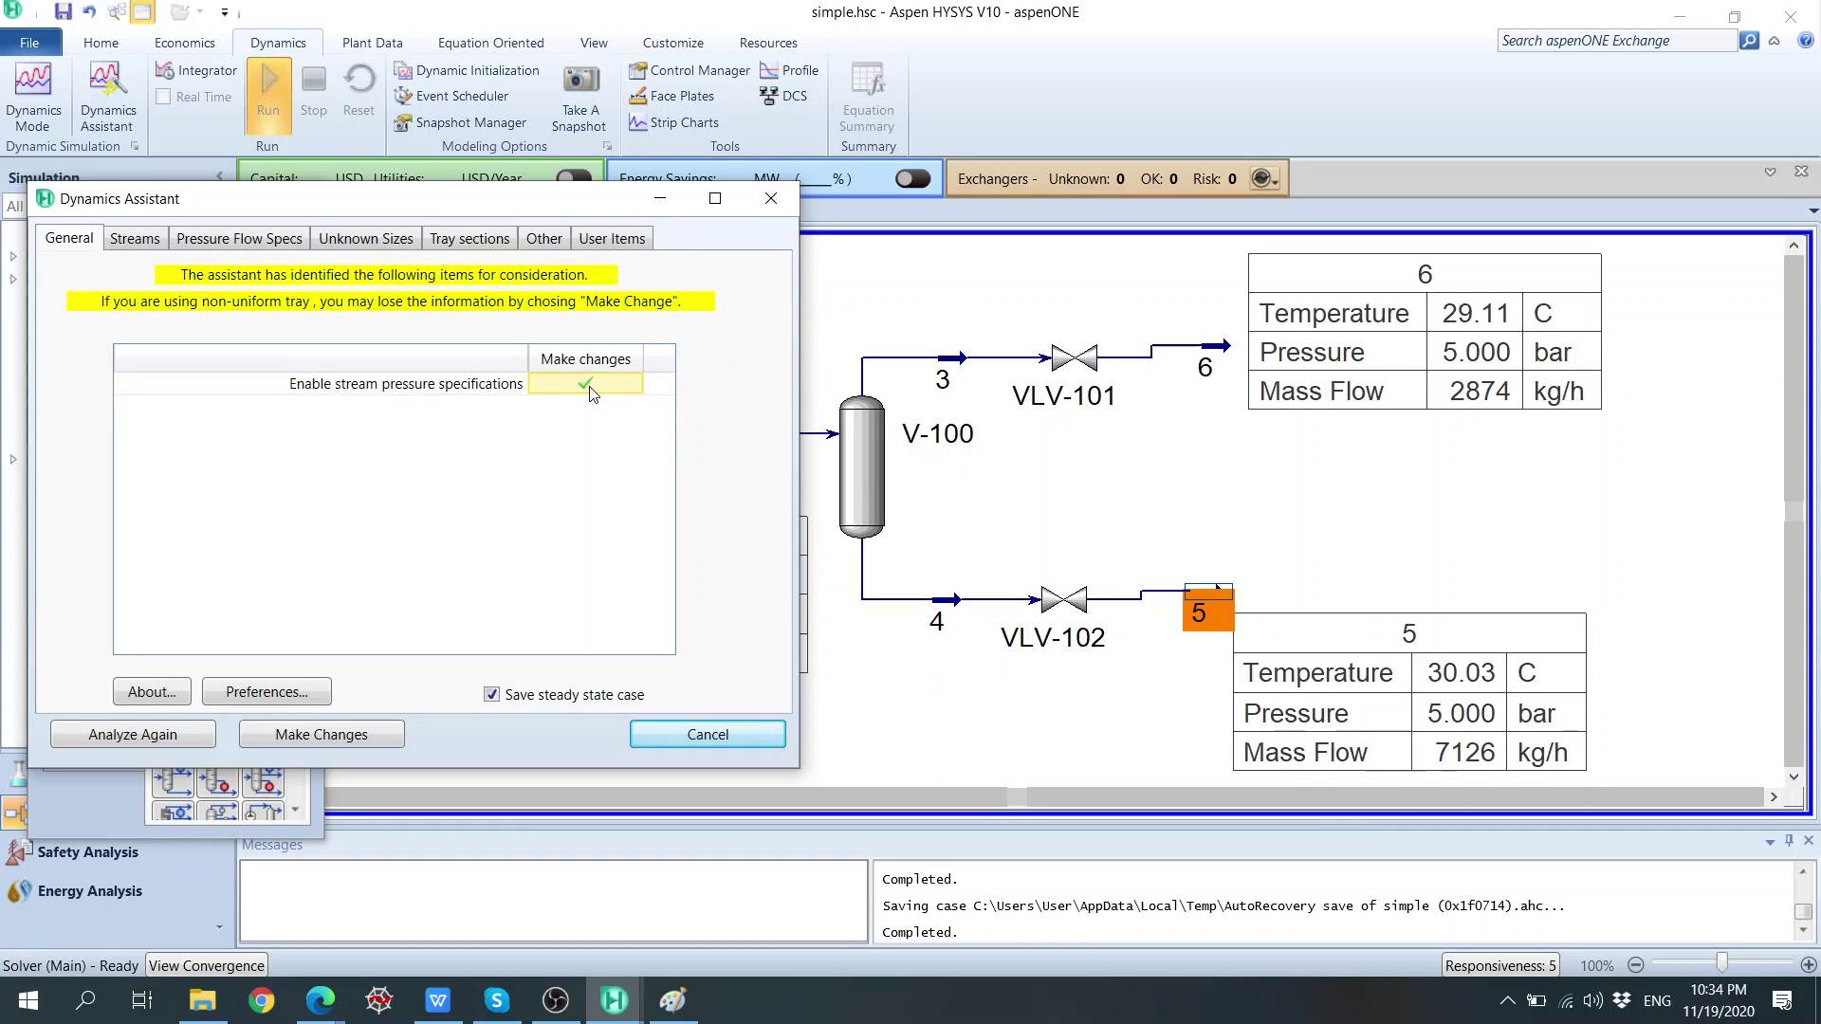
left_click(346, 747)
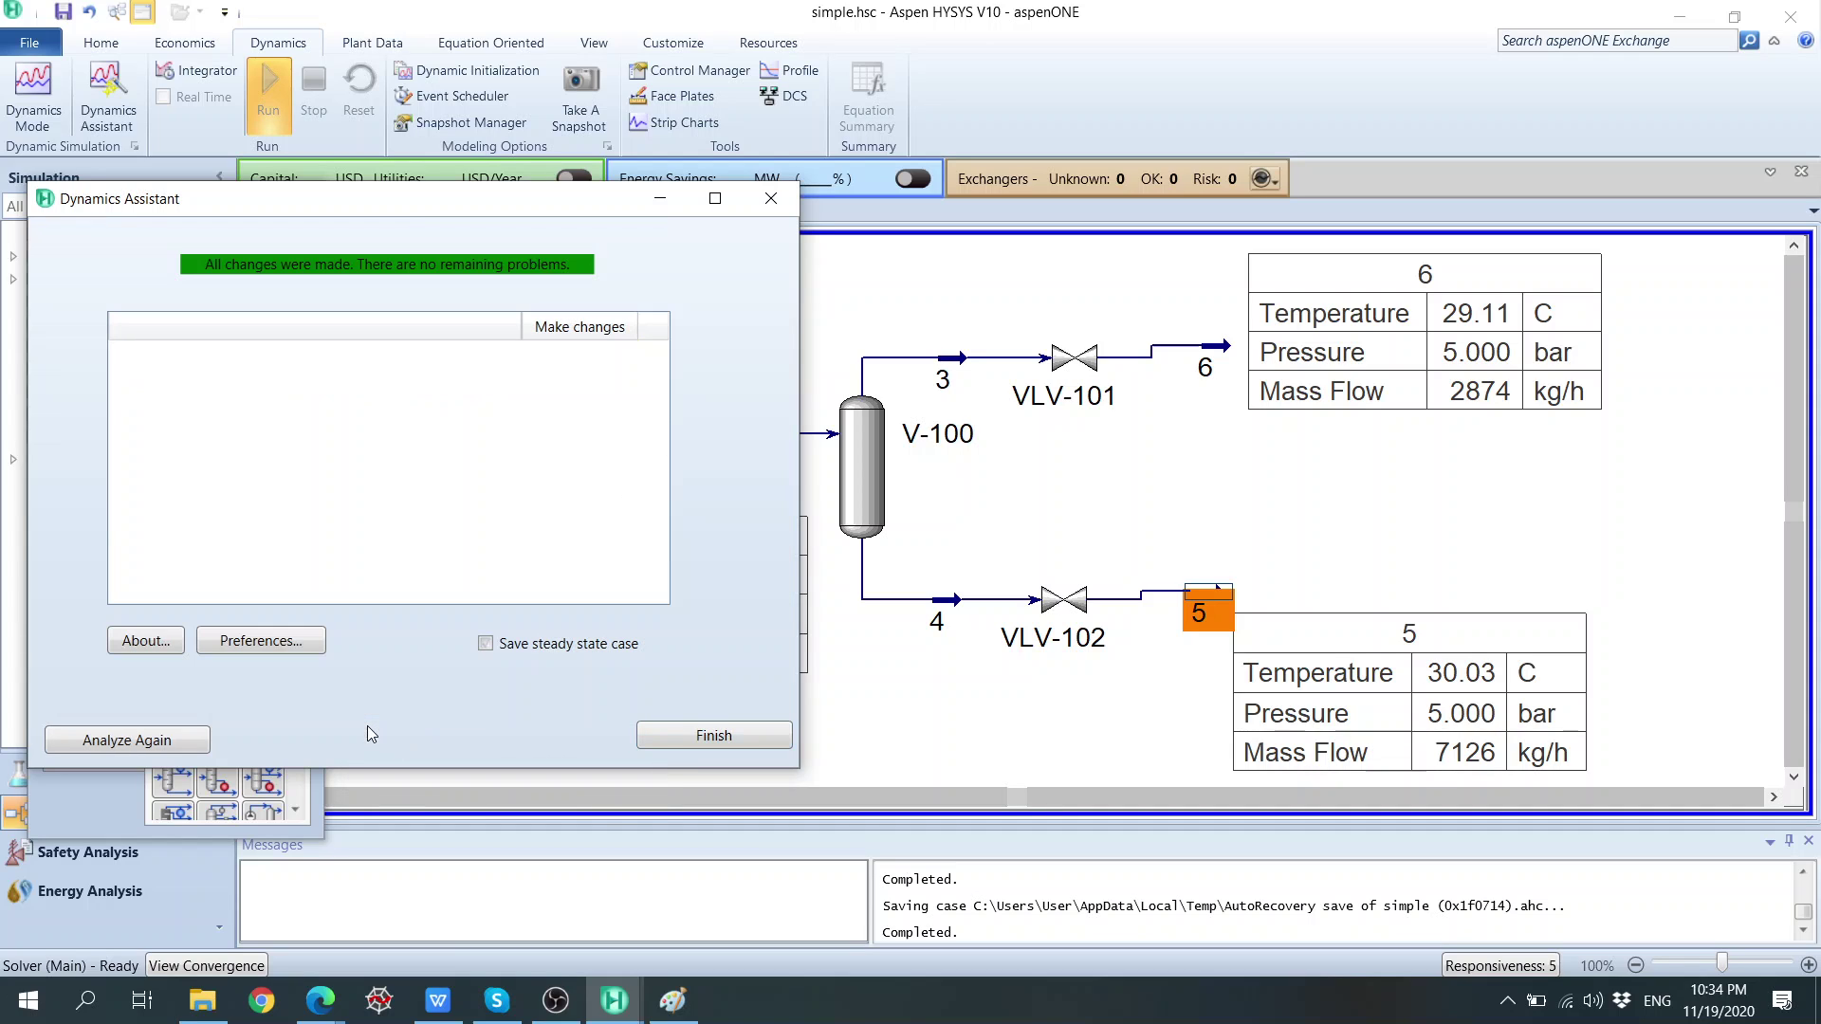
left_click(486, 643)
Check the dynamic pressure specification of stream 5, and close the stream and Dynamics Assistant windows.
left_click(1204, 592)
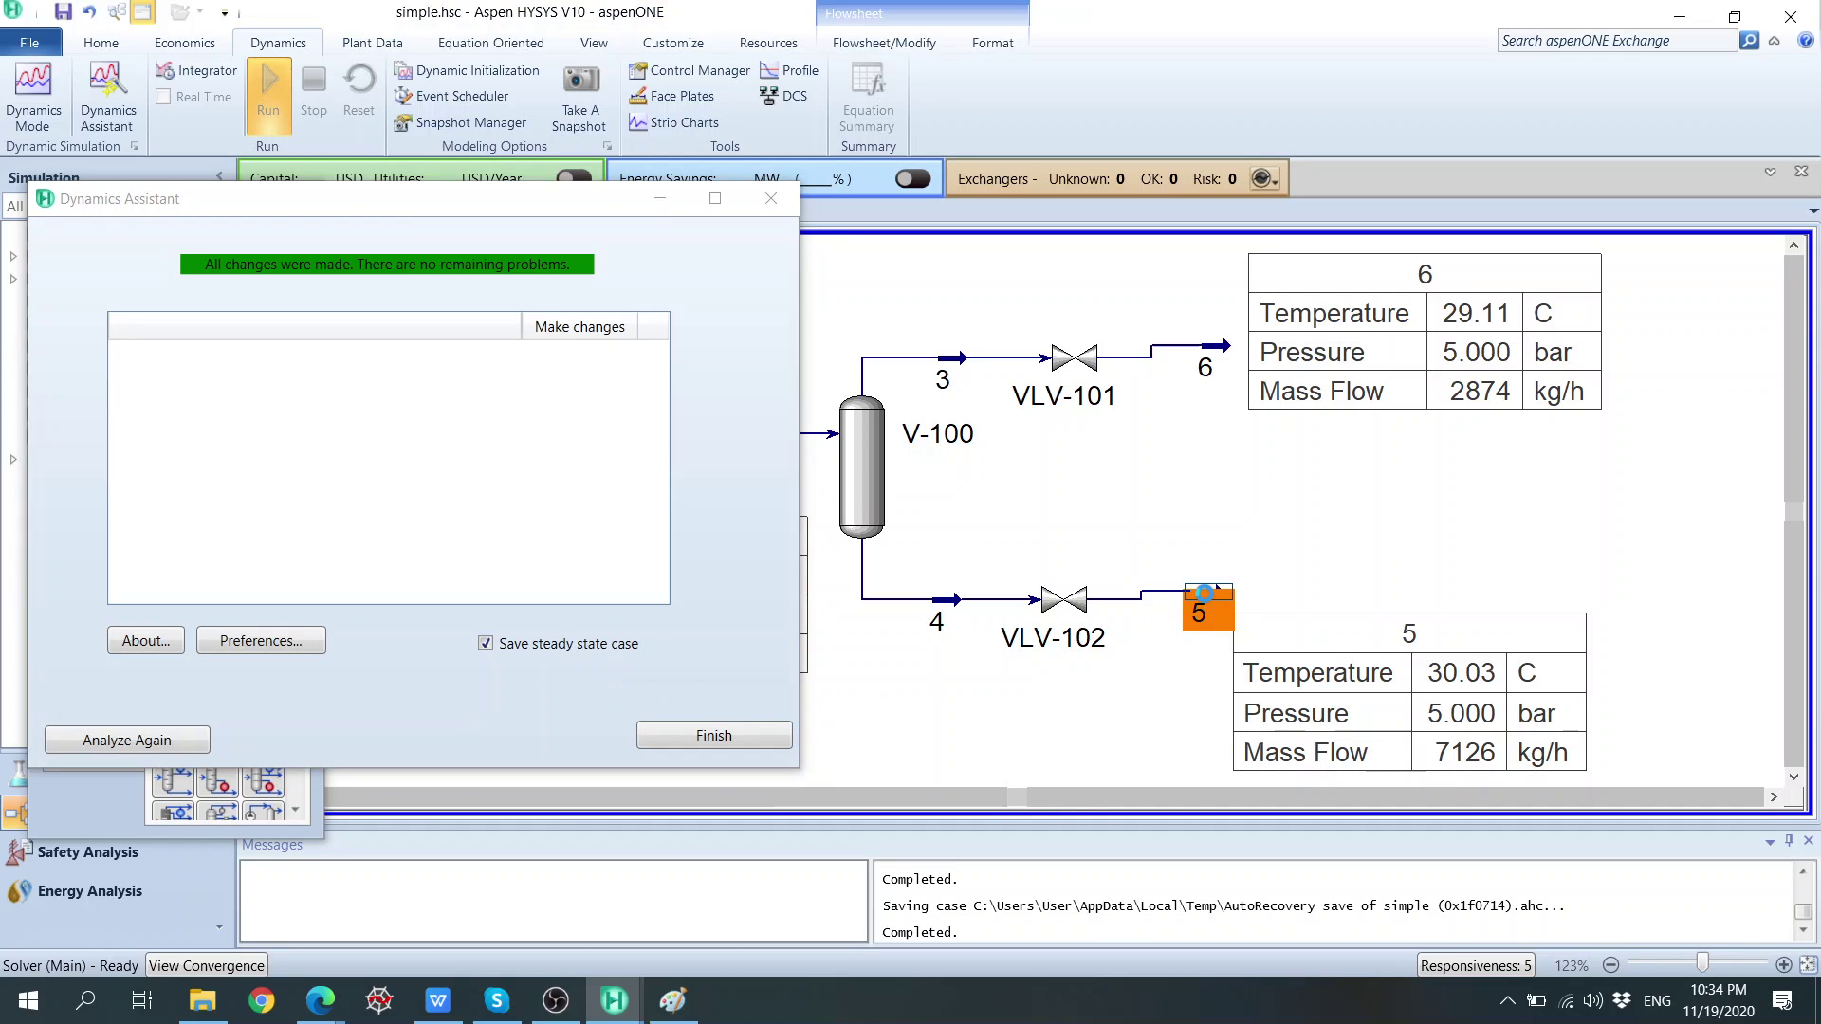
double_click(1204, 592)
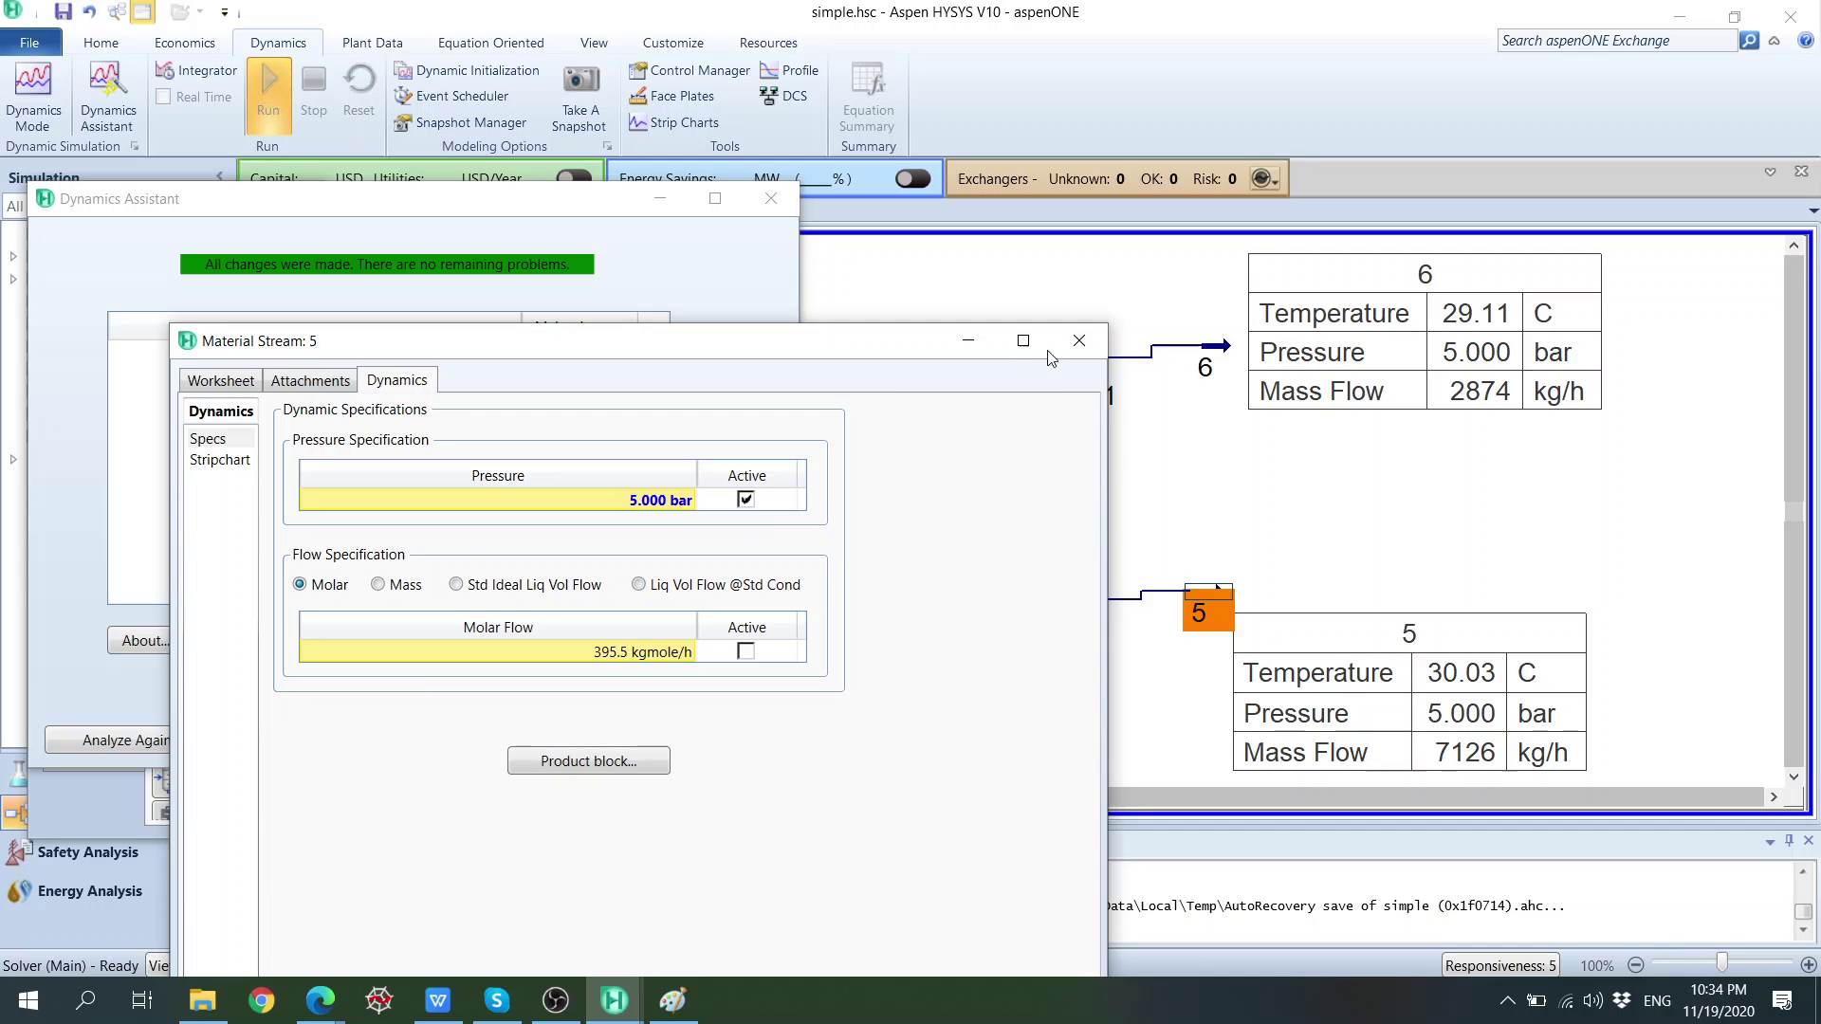
left_click(1079, 340)
left_click(771, 198)
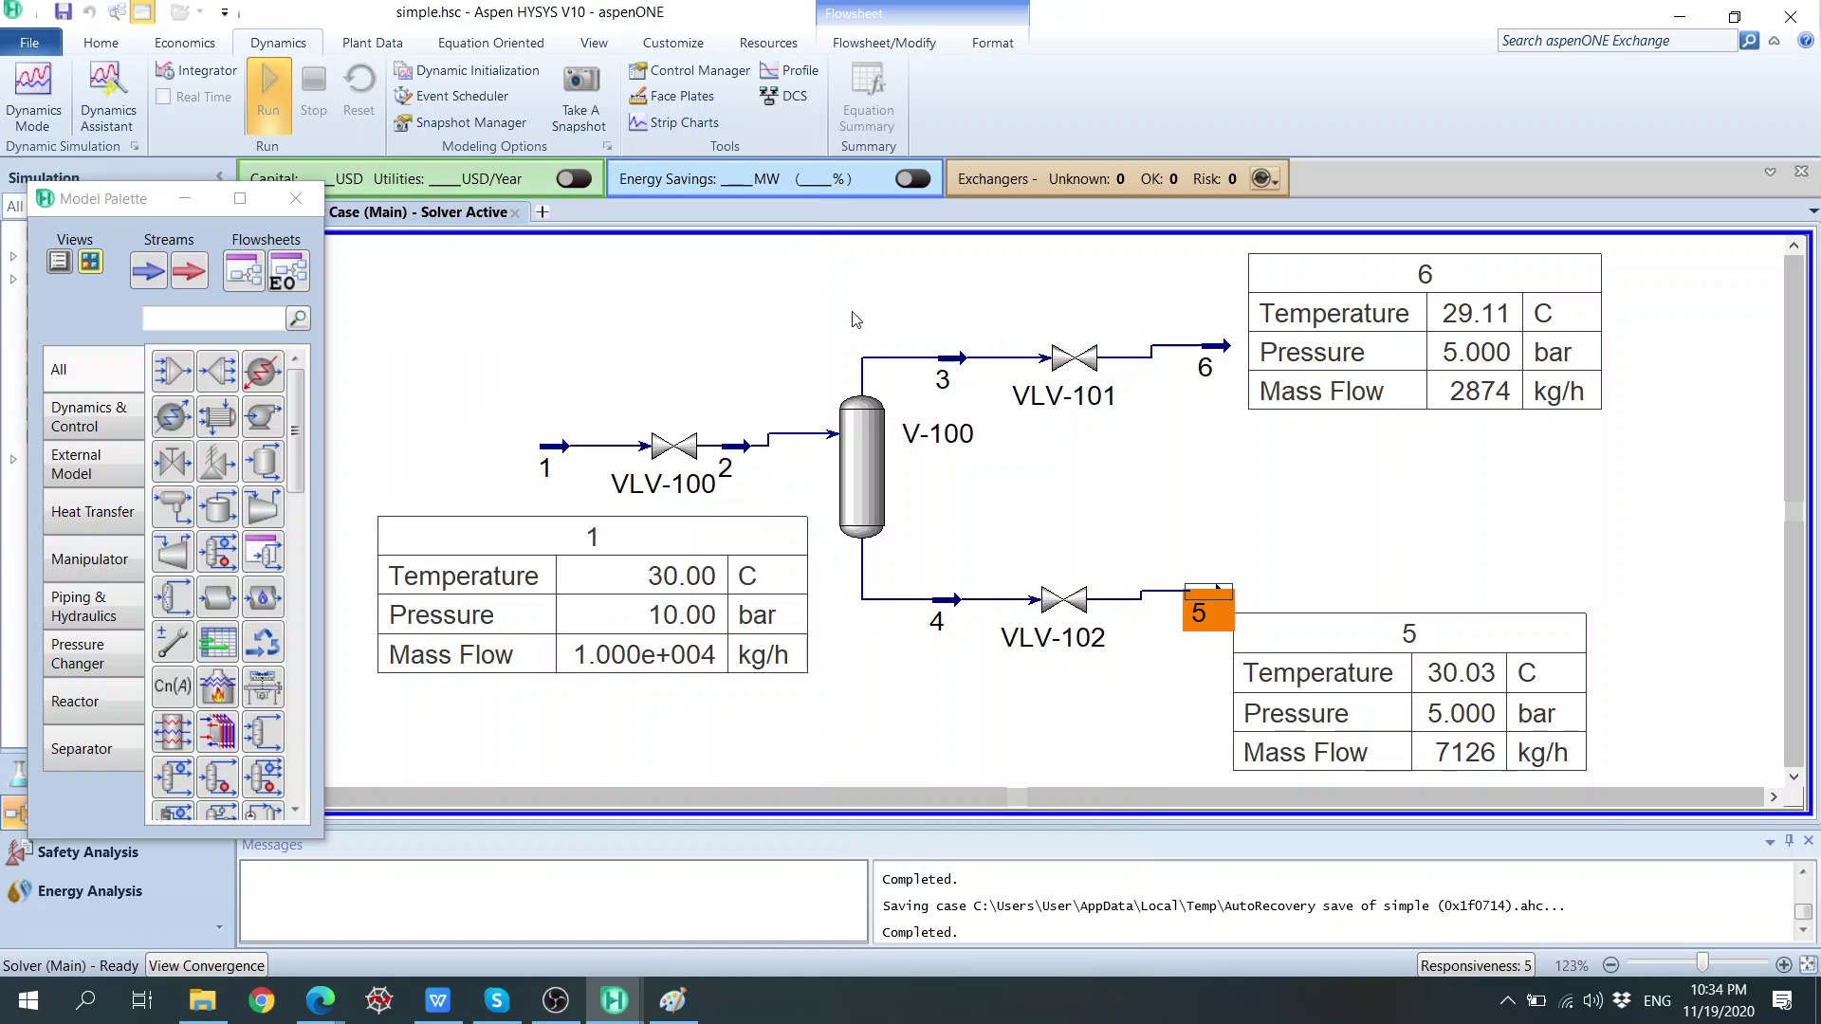
Reopen the Dynamics Assistant, analyze the flowsheet again and finish the assistant.
left_click(107, 95)
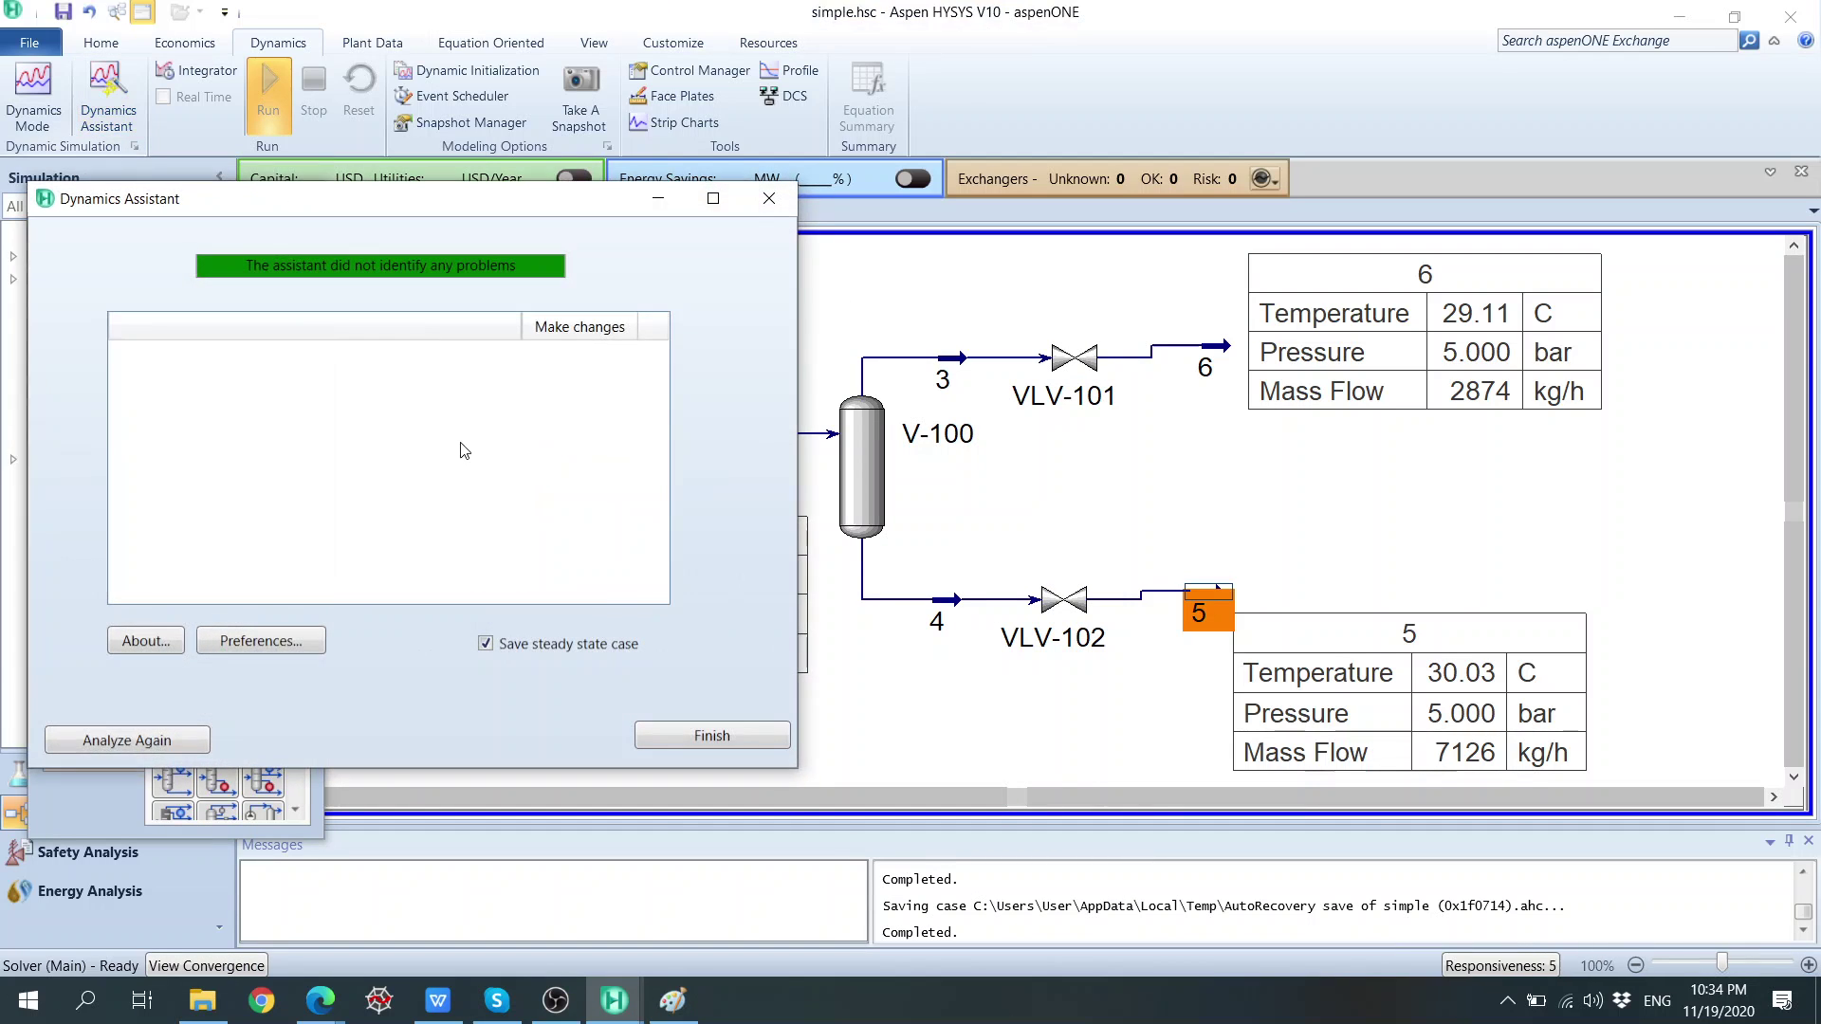
left_click(162, 747)
left_click(703, 748)
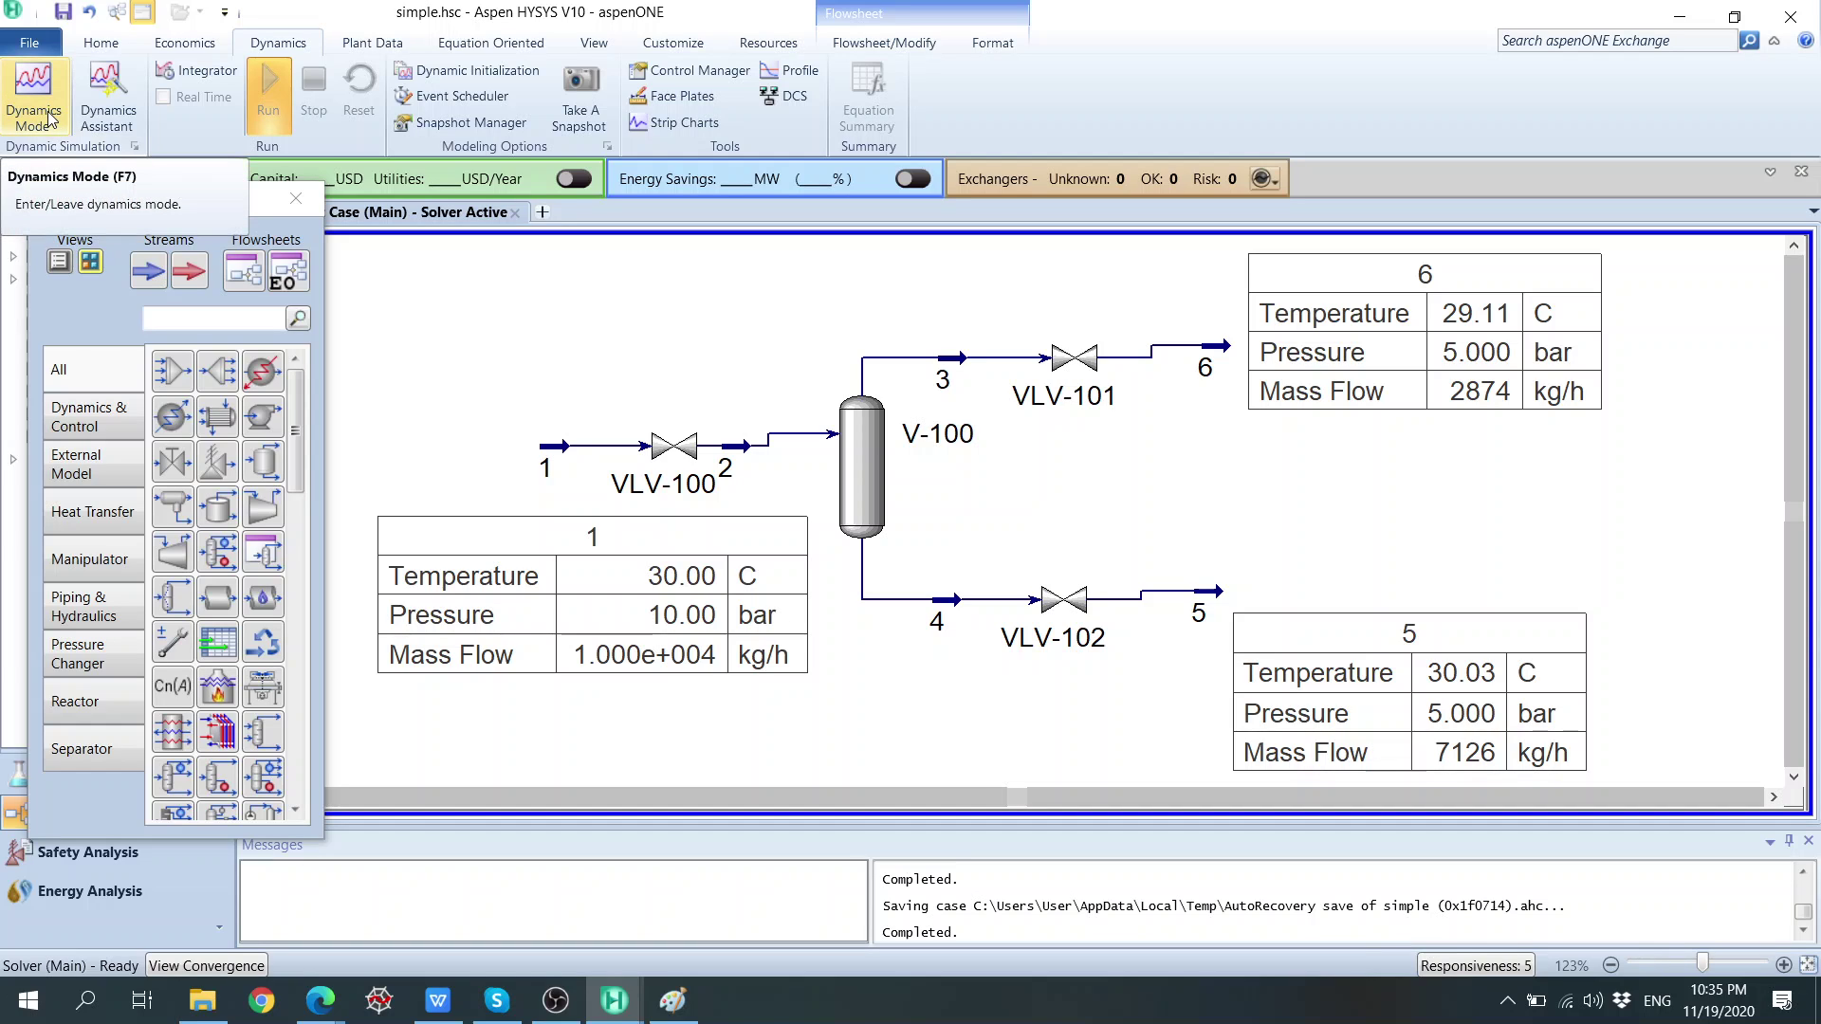
Open the Integrator, consult the separator sketch in Paint, and return to the Integrator in Aspen HYSYS.
left_click(190, 72)
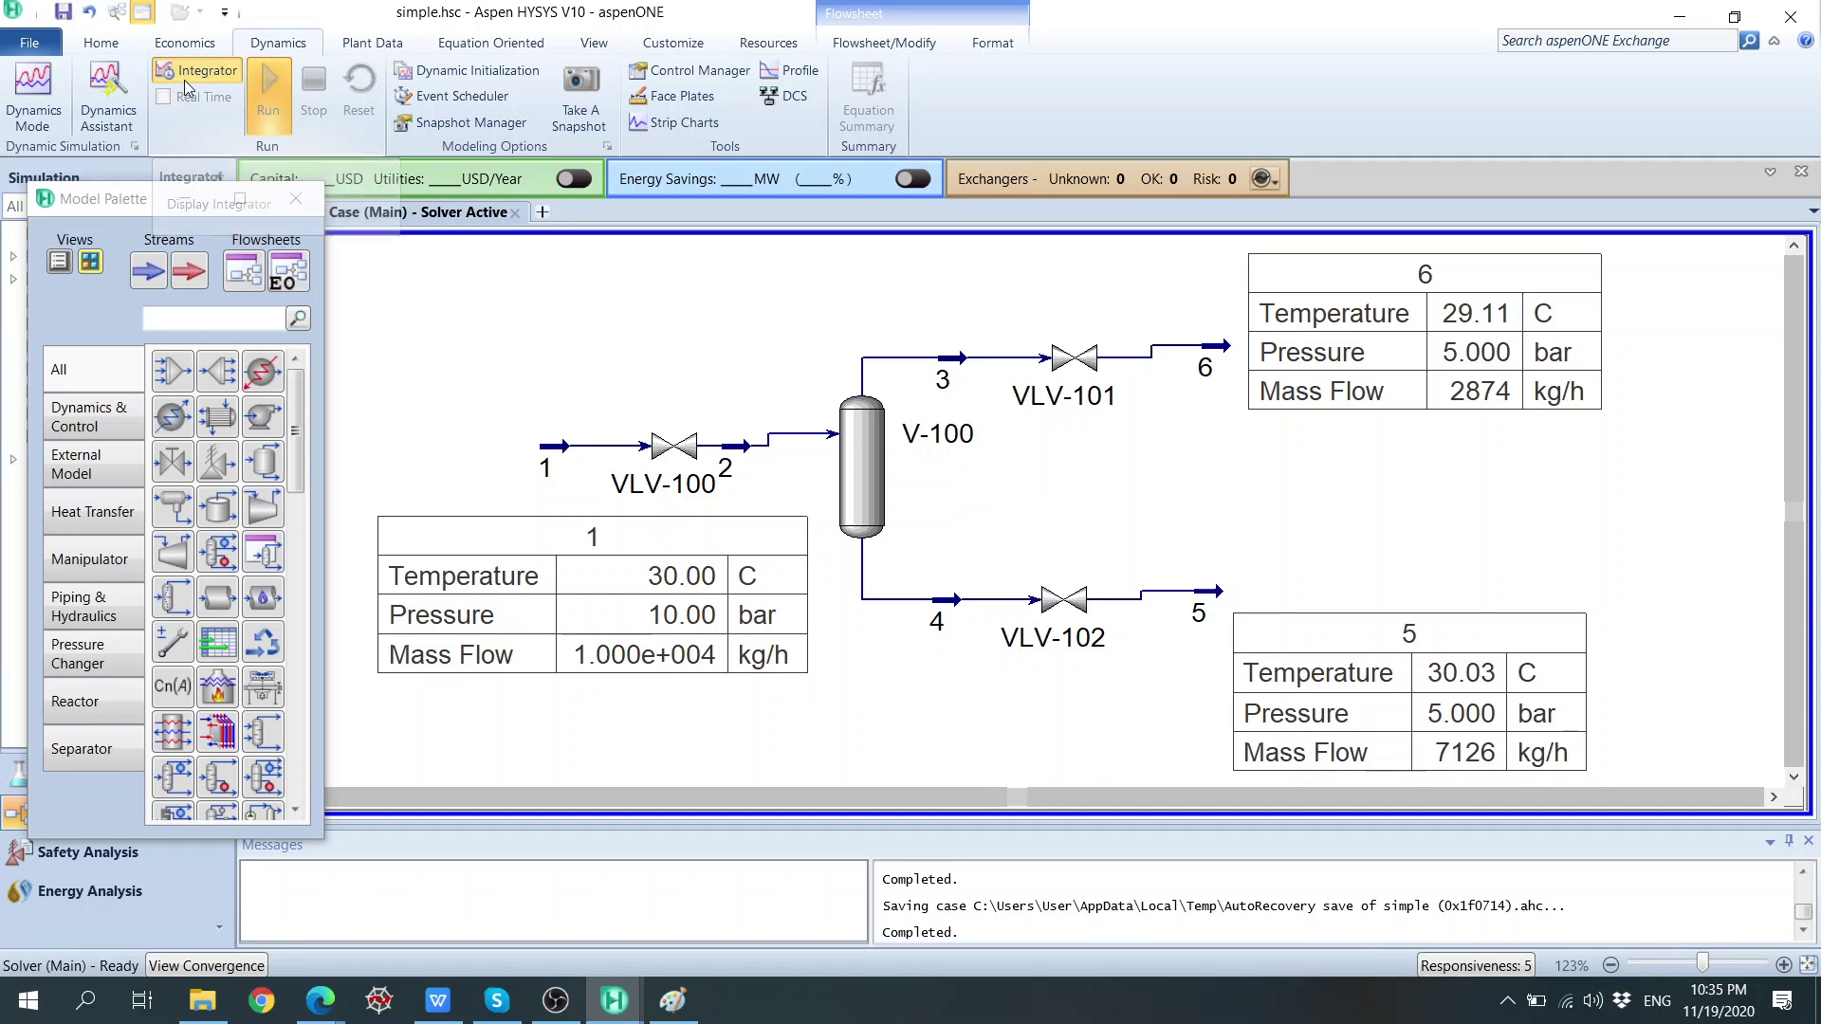
left_click_drag(360, 254, 354, 206)
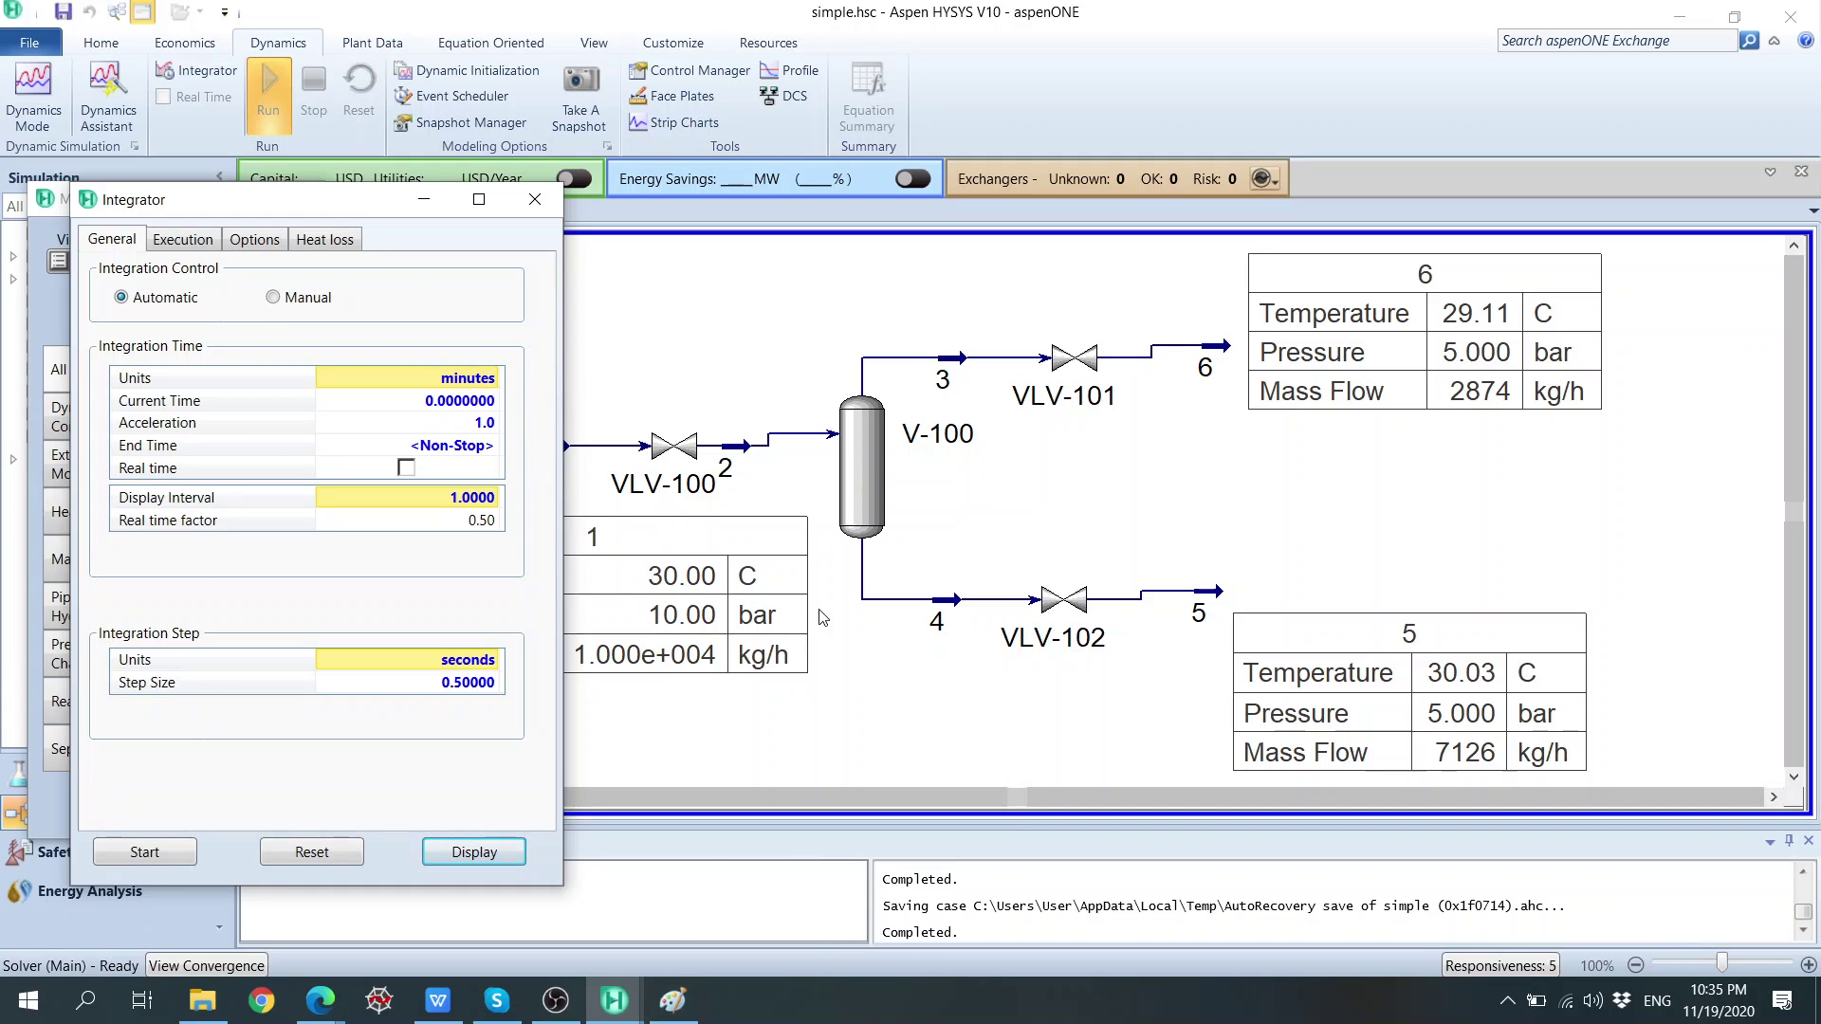
left_click(672, 1000)
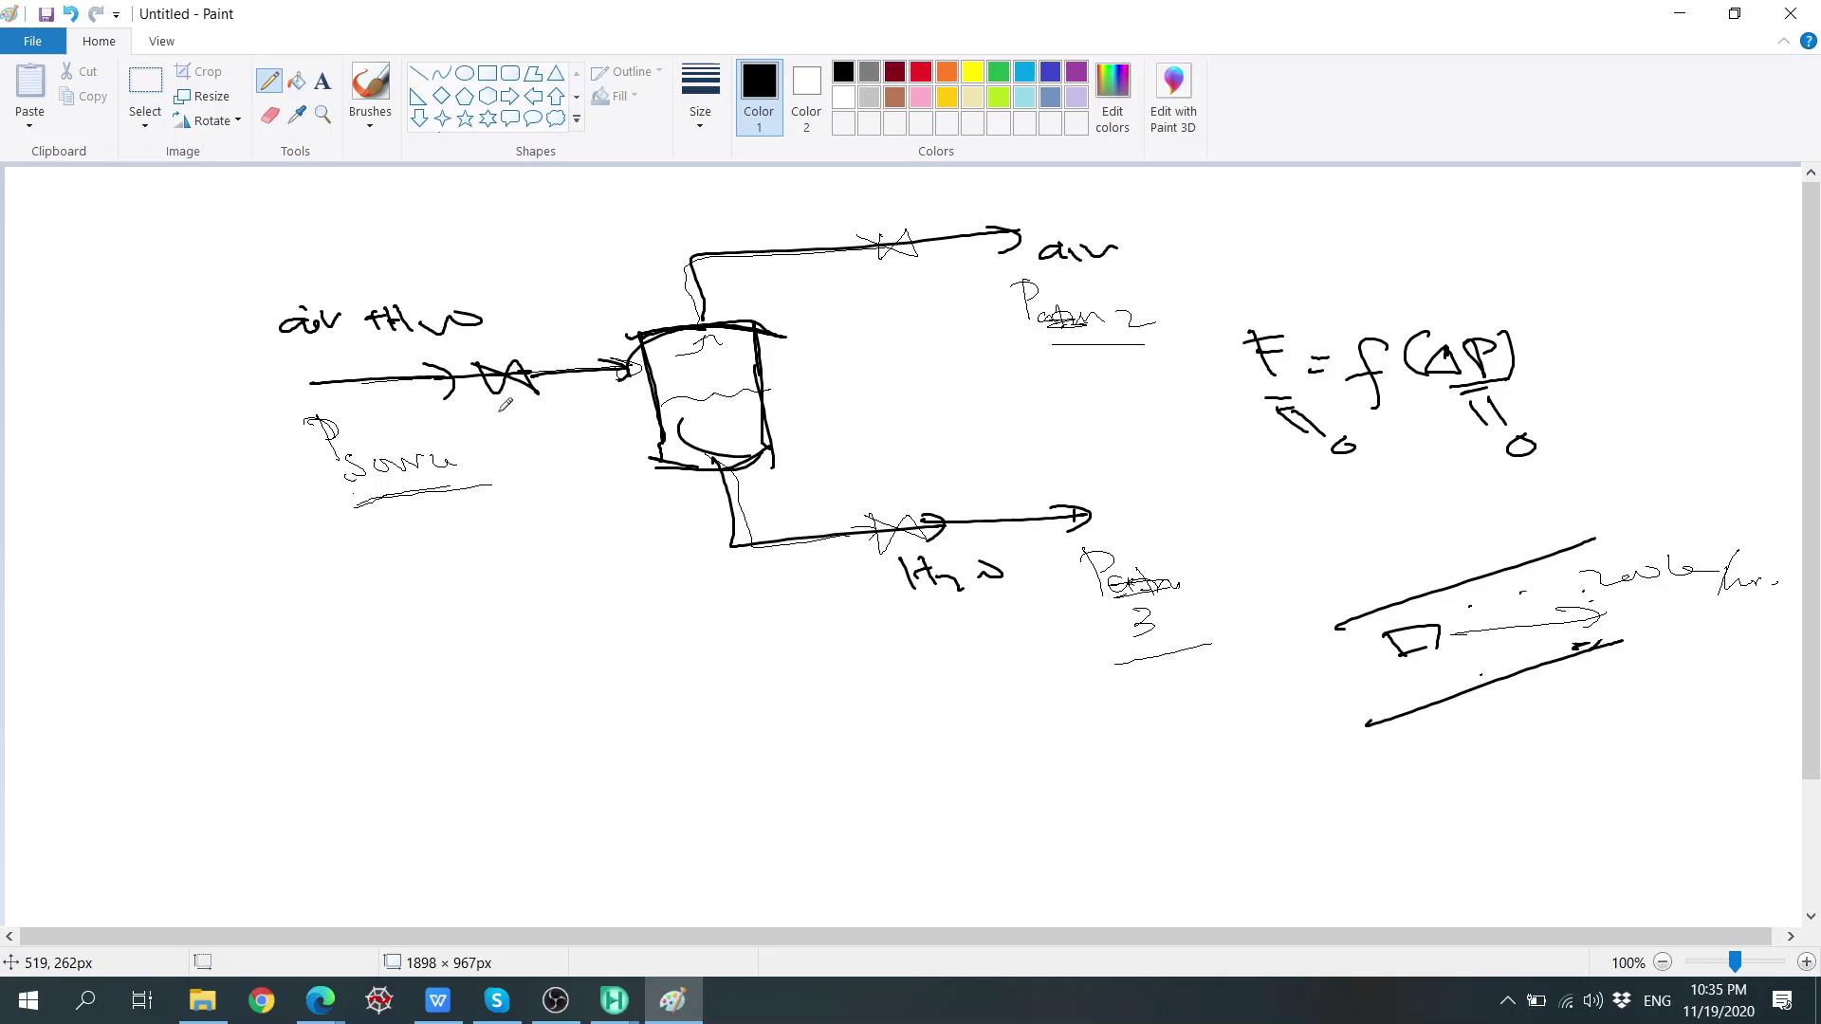
mouse_move(615, 1000)
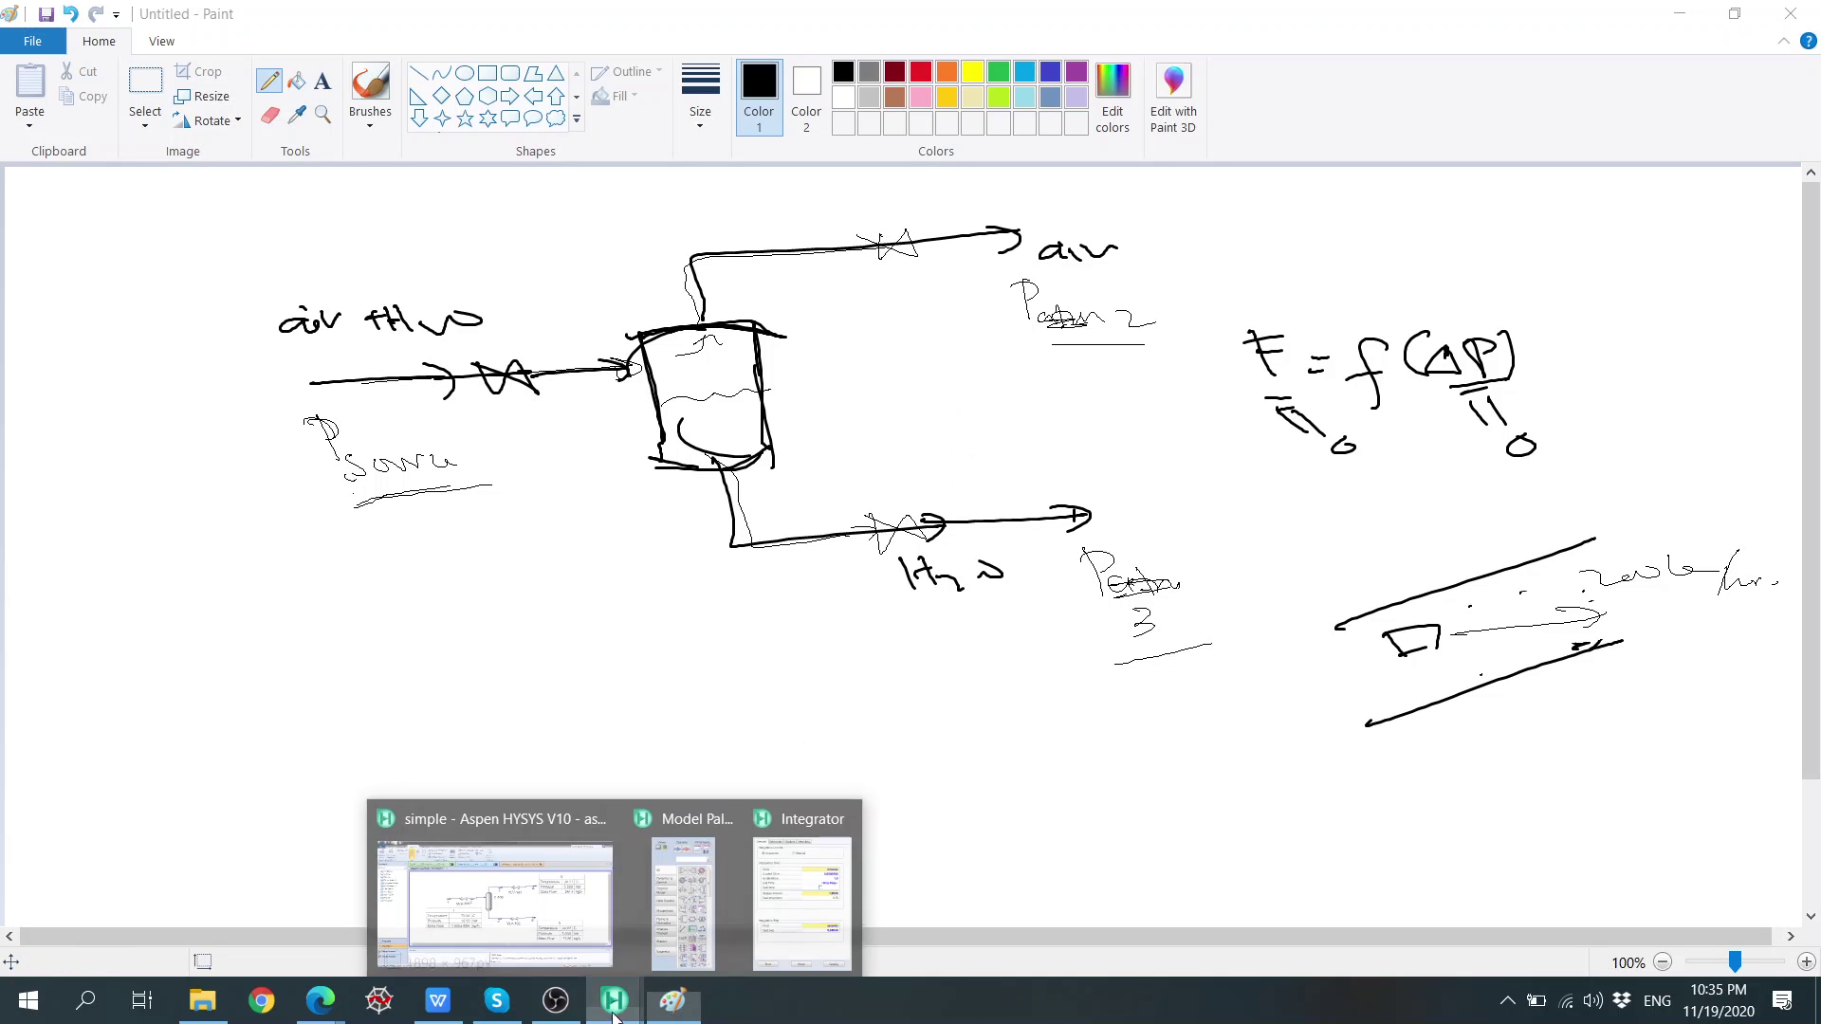
left_click(783, 910)
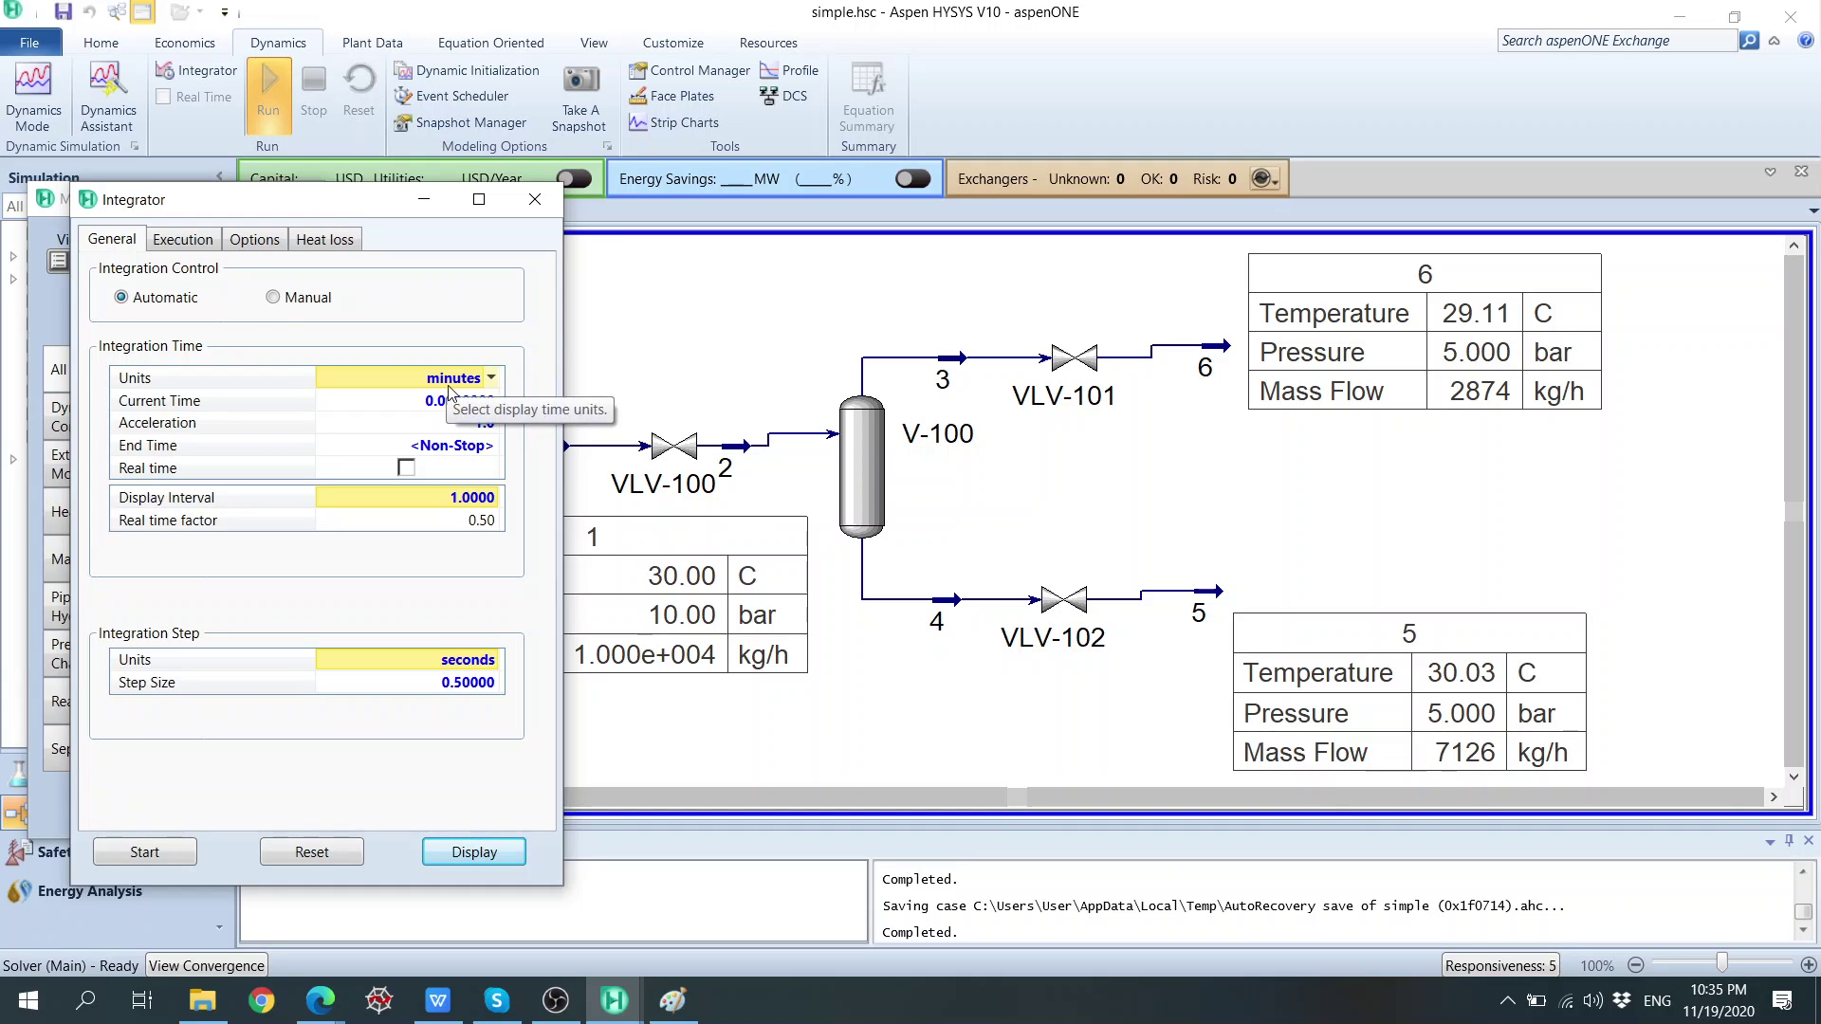
Review the Integrator's integration time settings: the available units, current time, acceleration and end time.
left_click(490, 379)
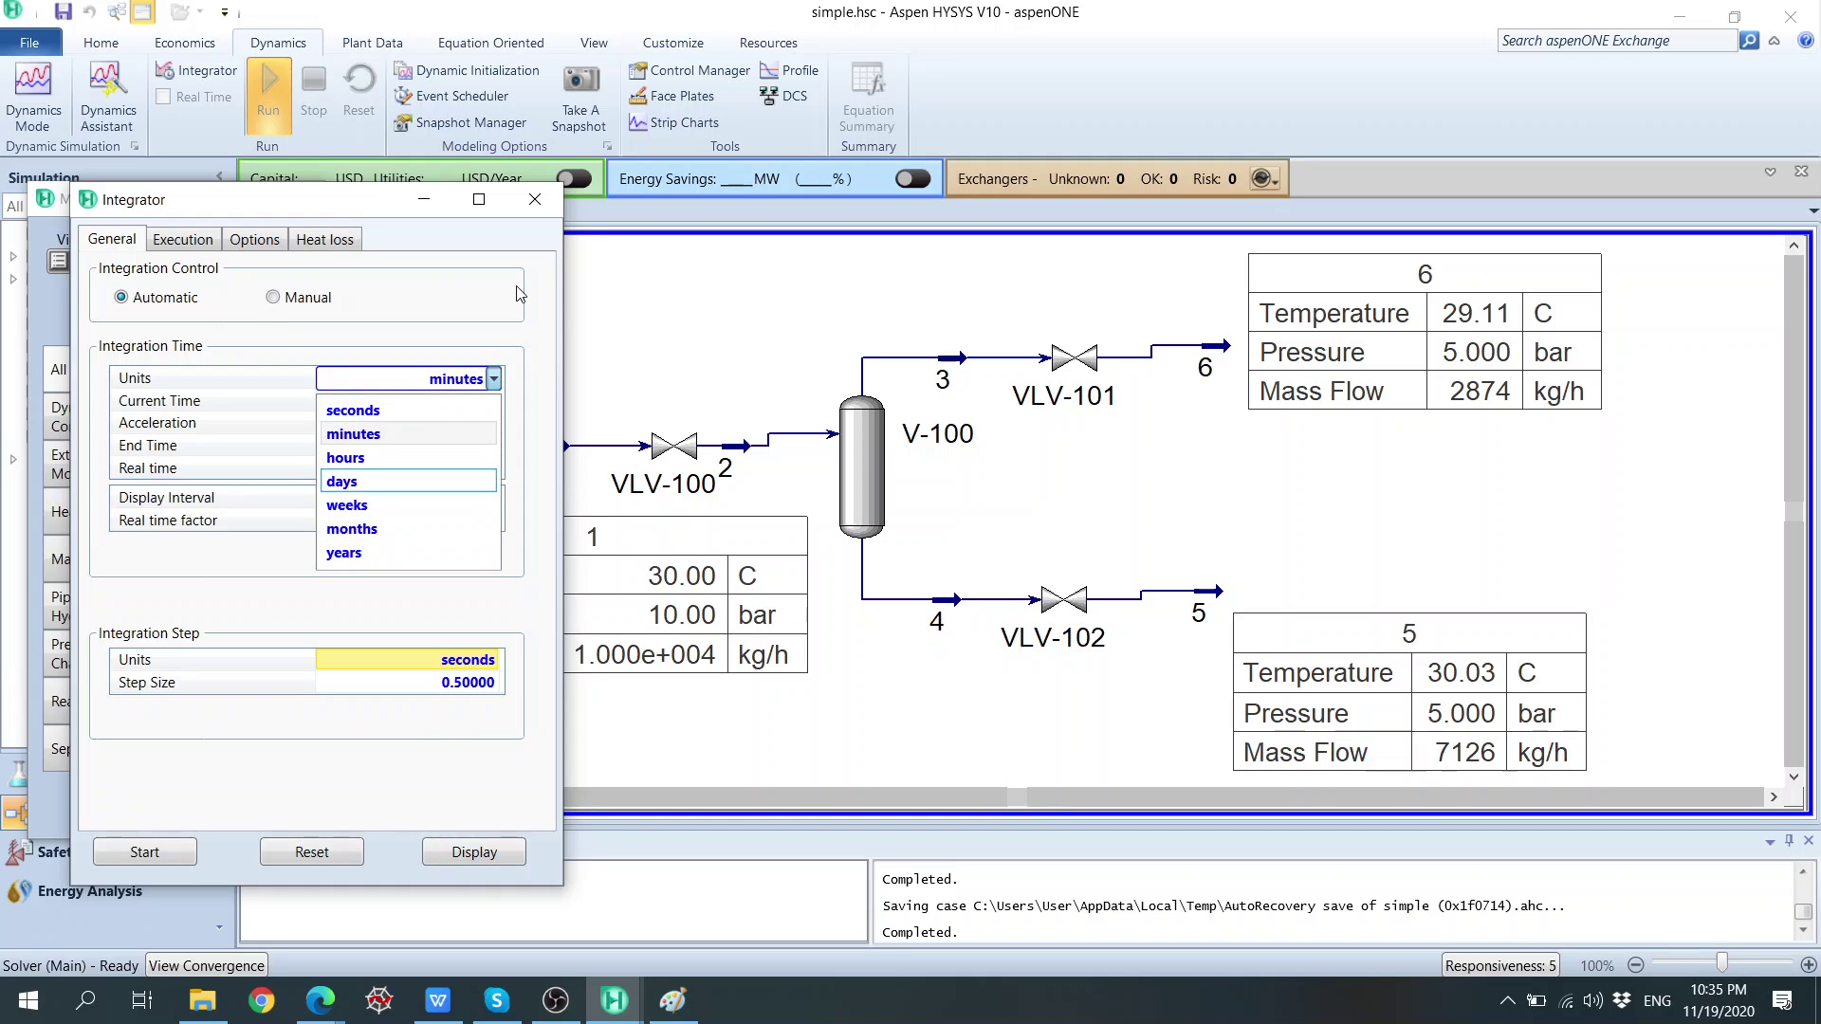
left_click(354, 433)
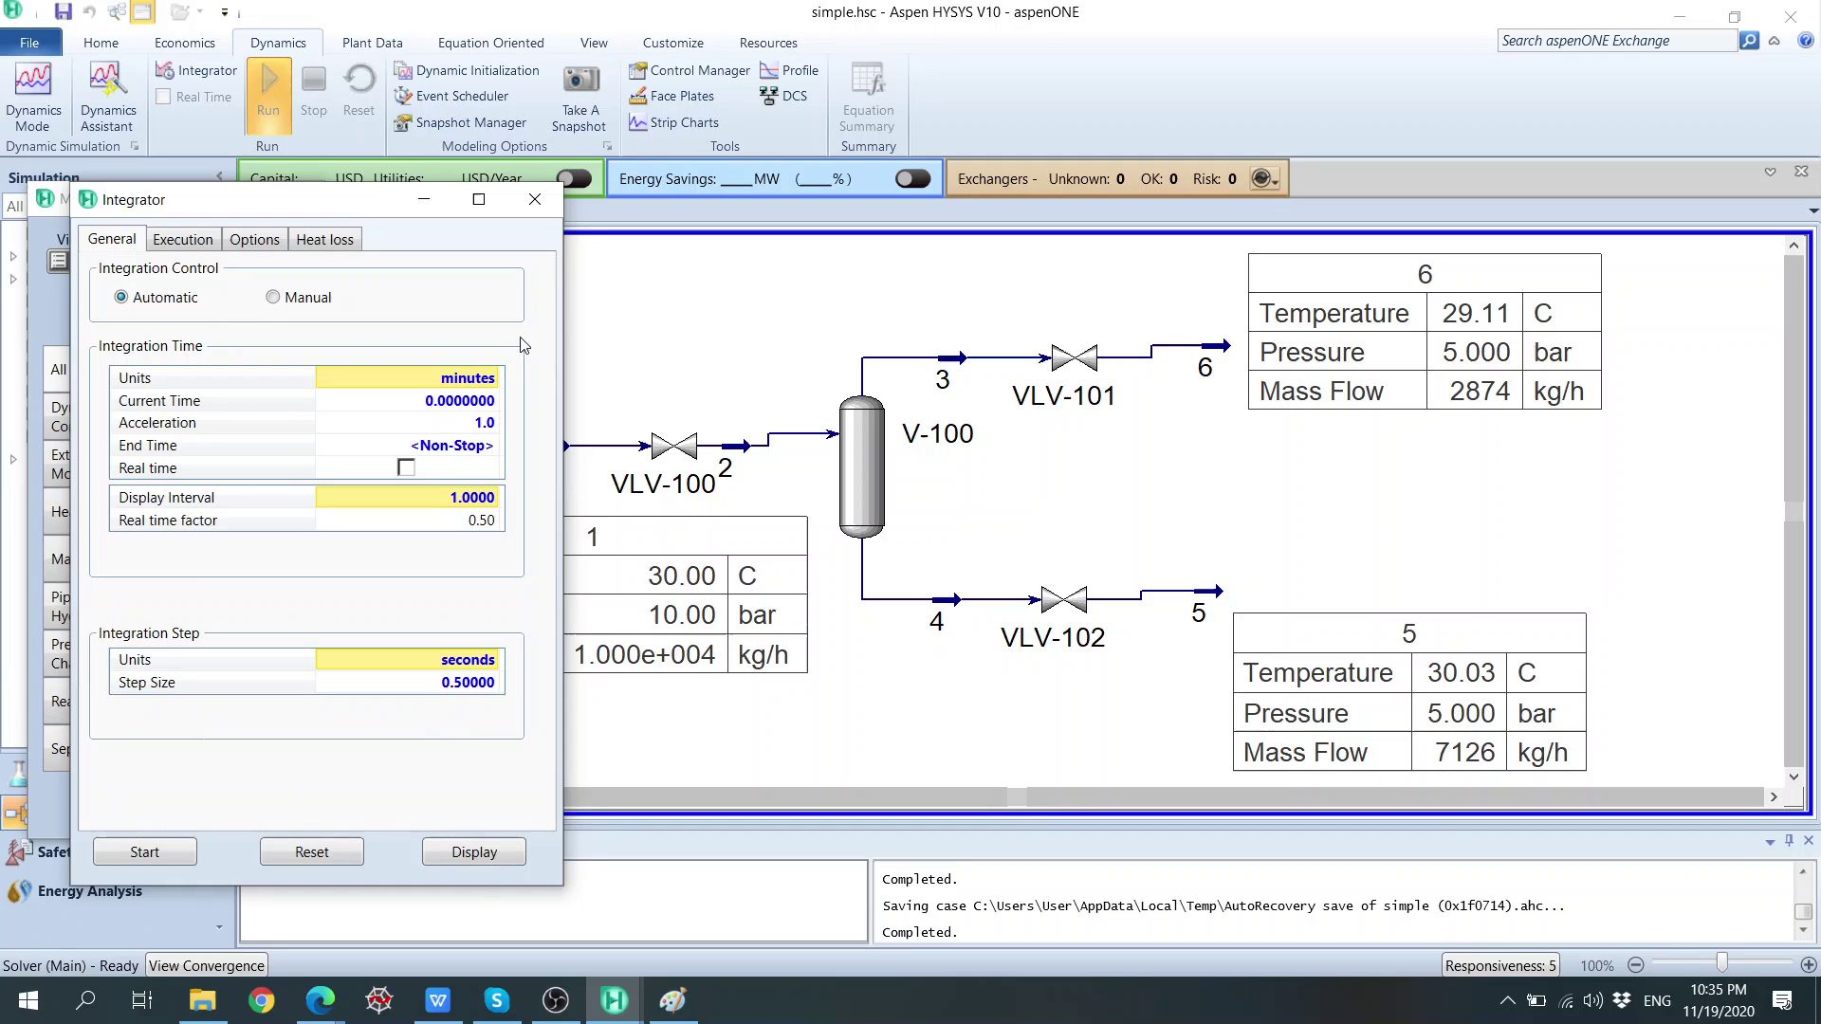
left_click(485, 403)
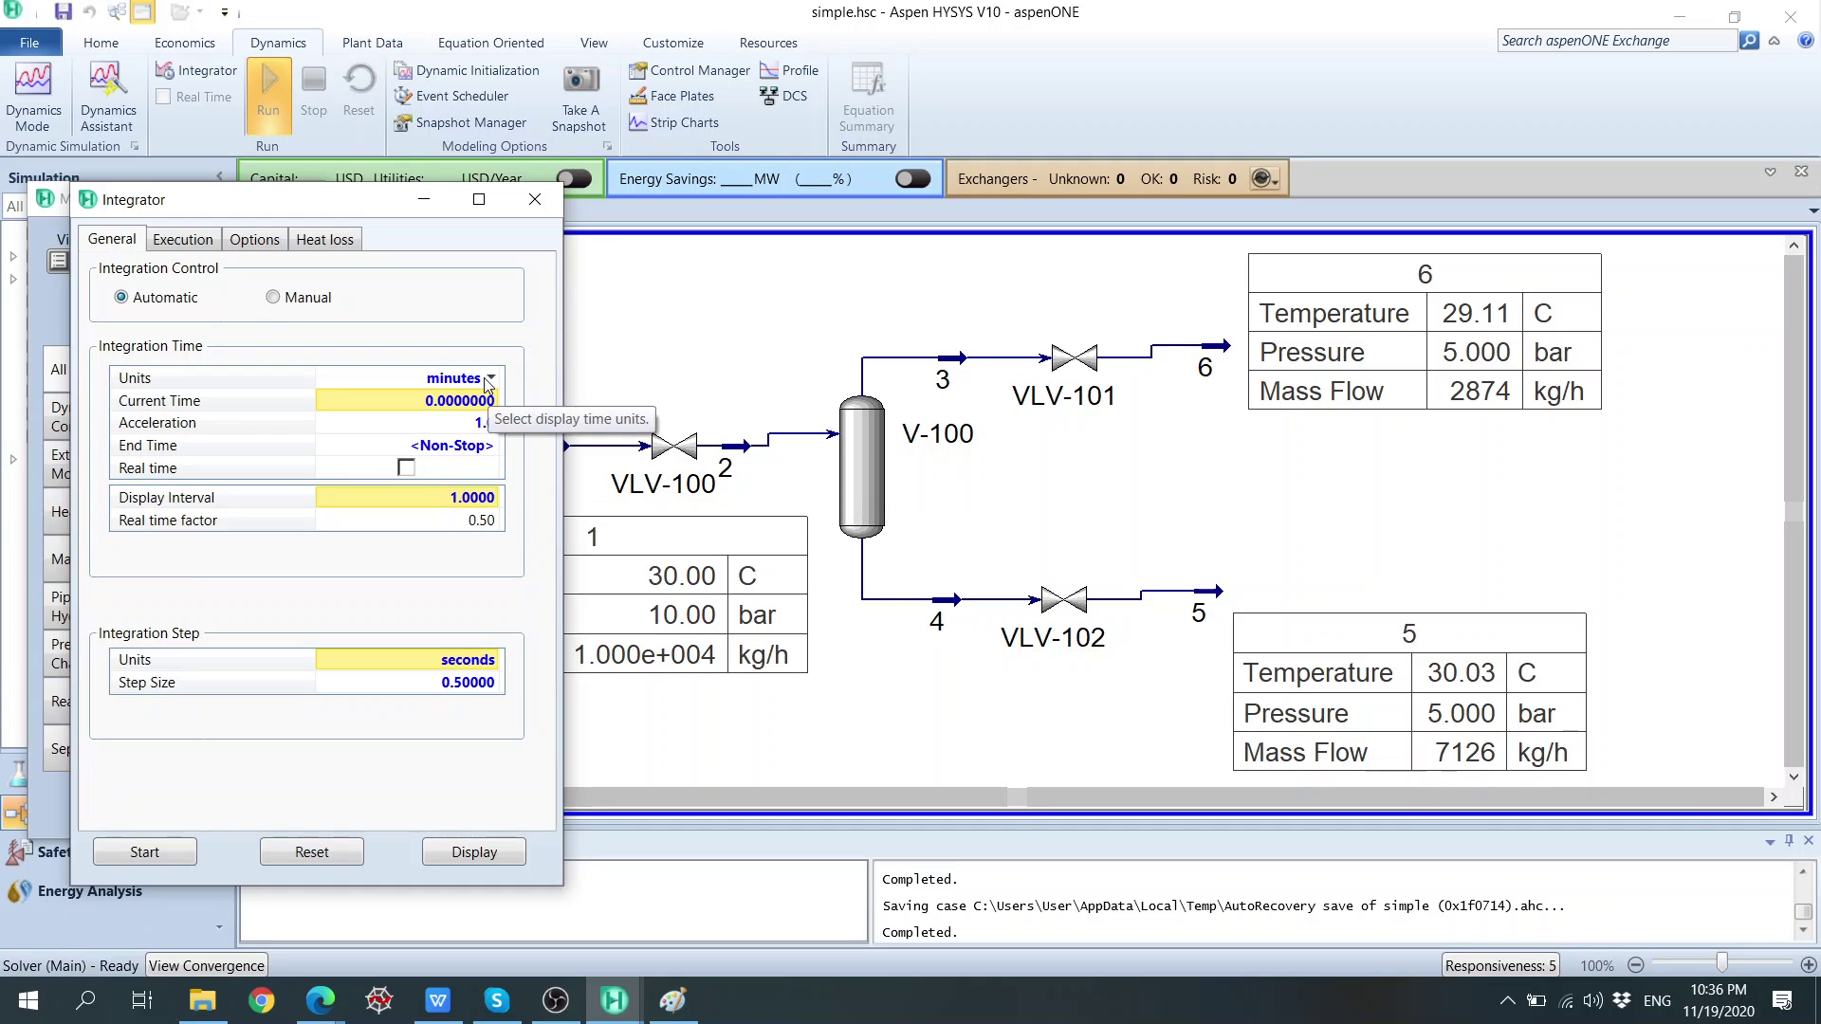
left_click(484, 429)
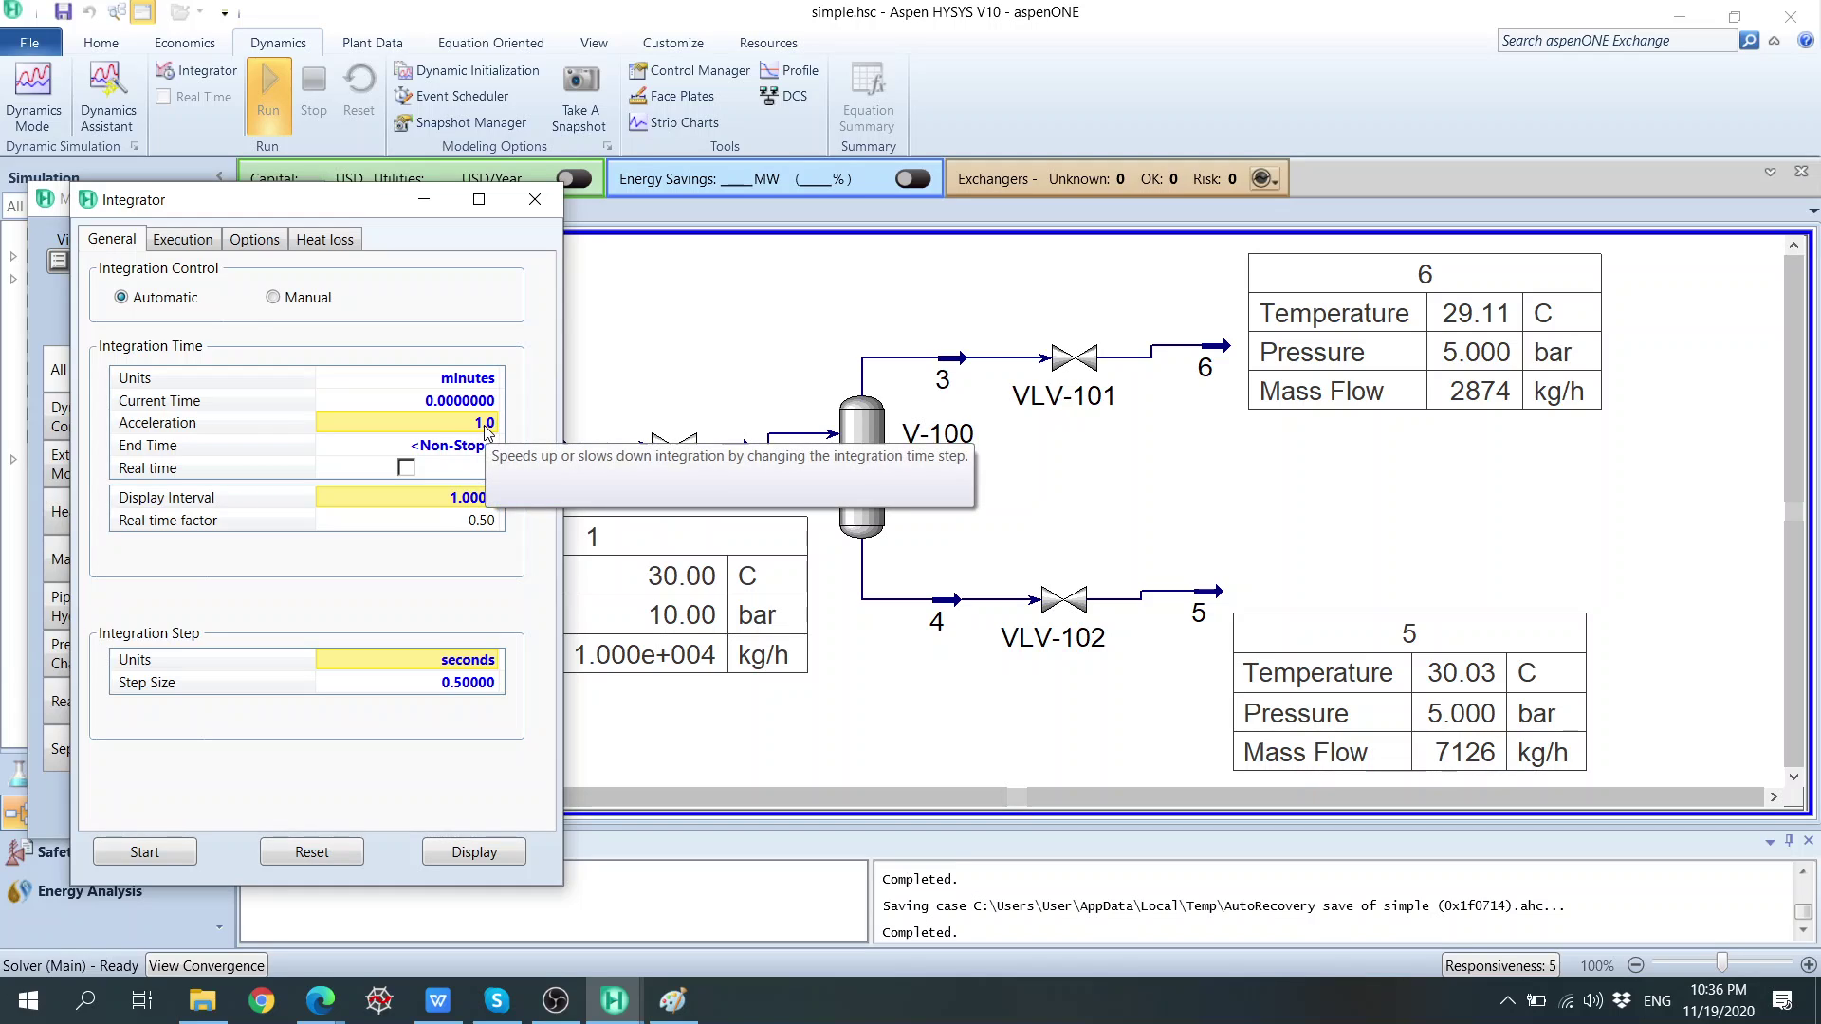
left_click(487, 426)
left_click(481, 406)
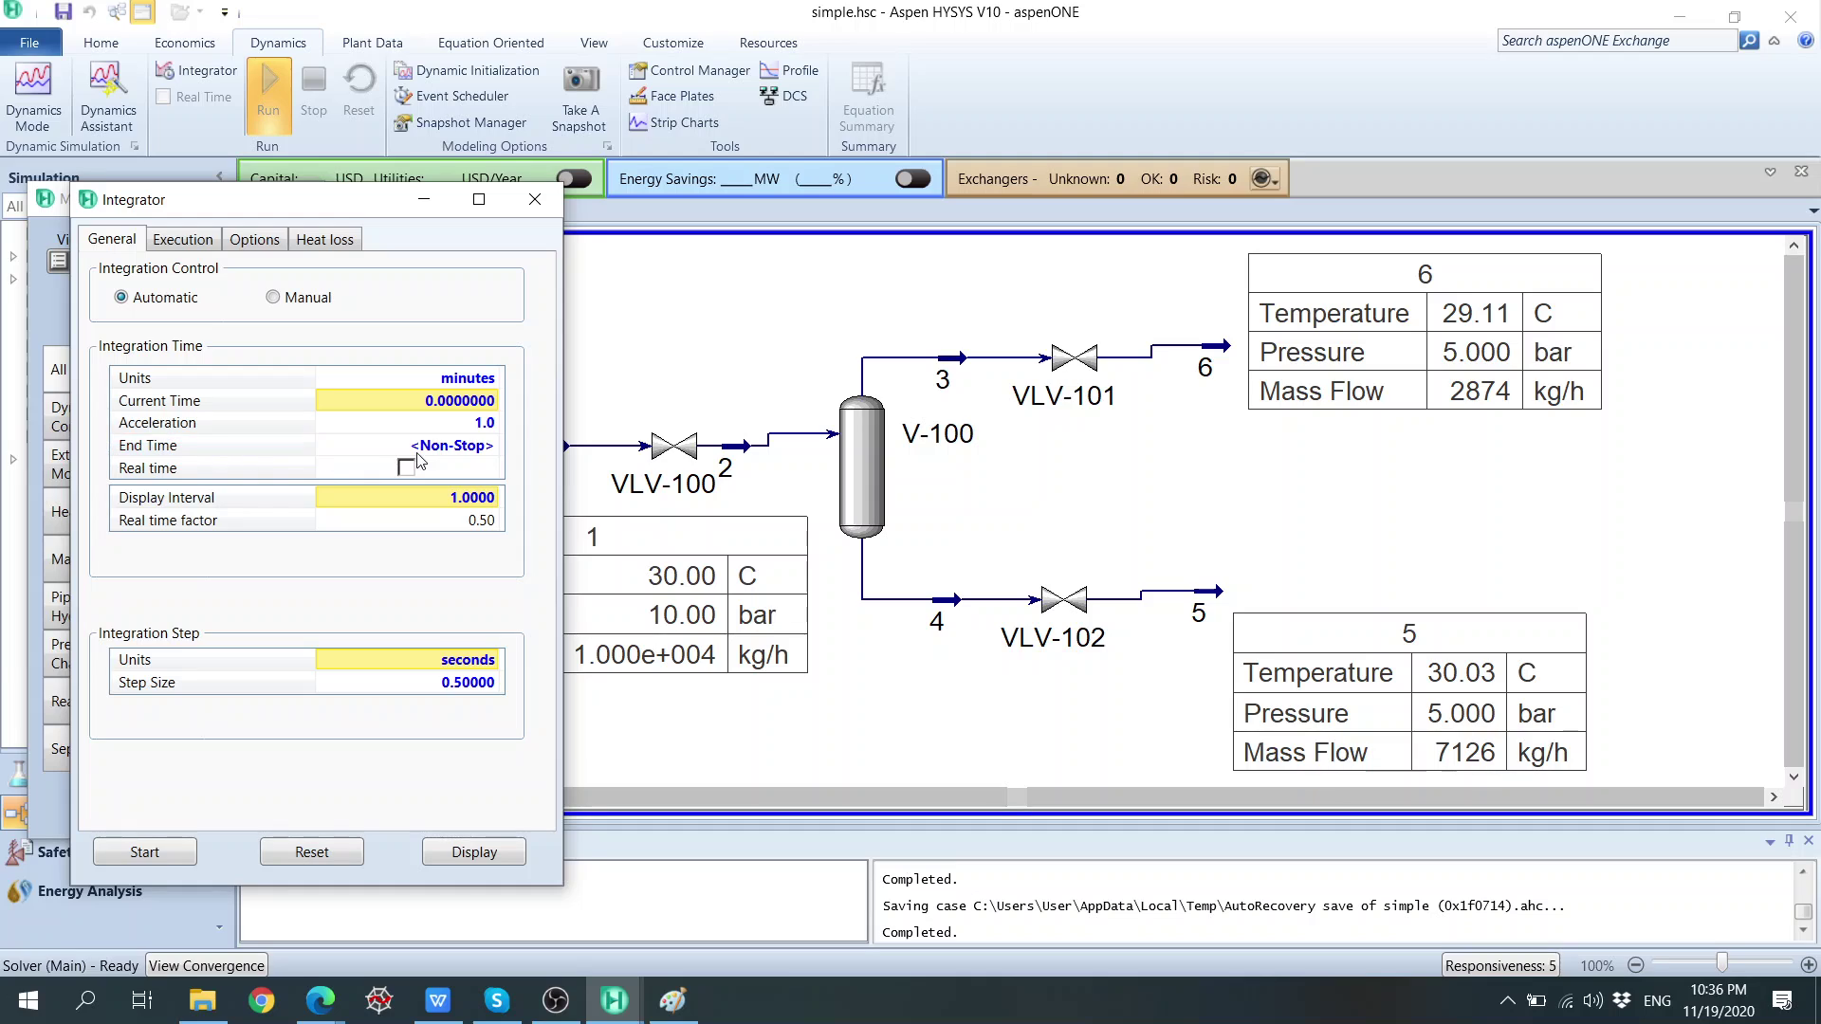
left_click(488, 450)
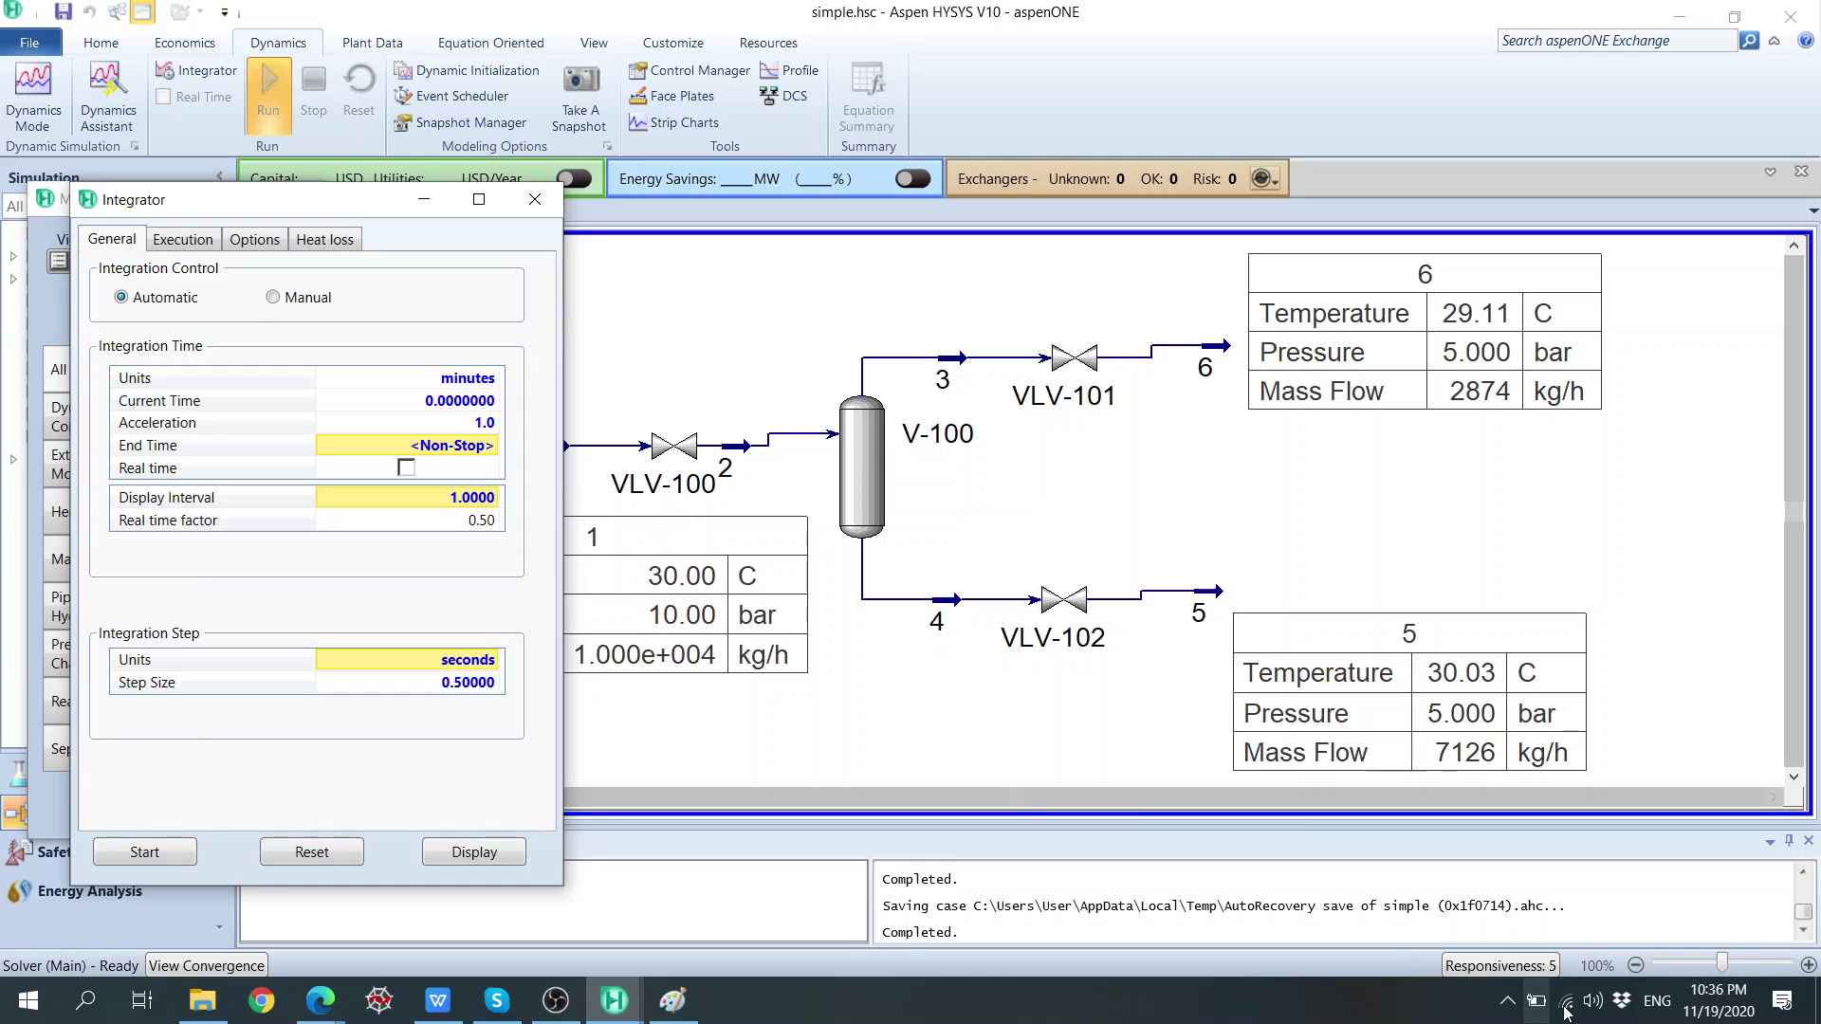
mouse_move(1717, 1010)
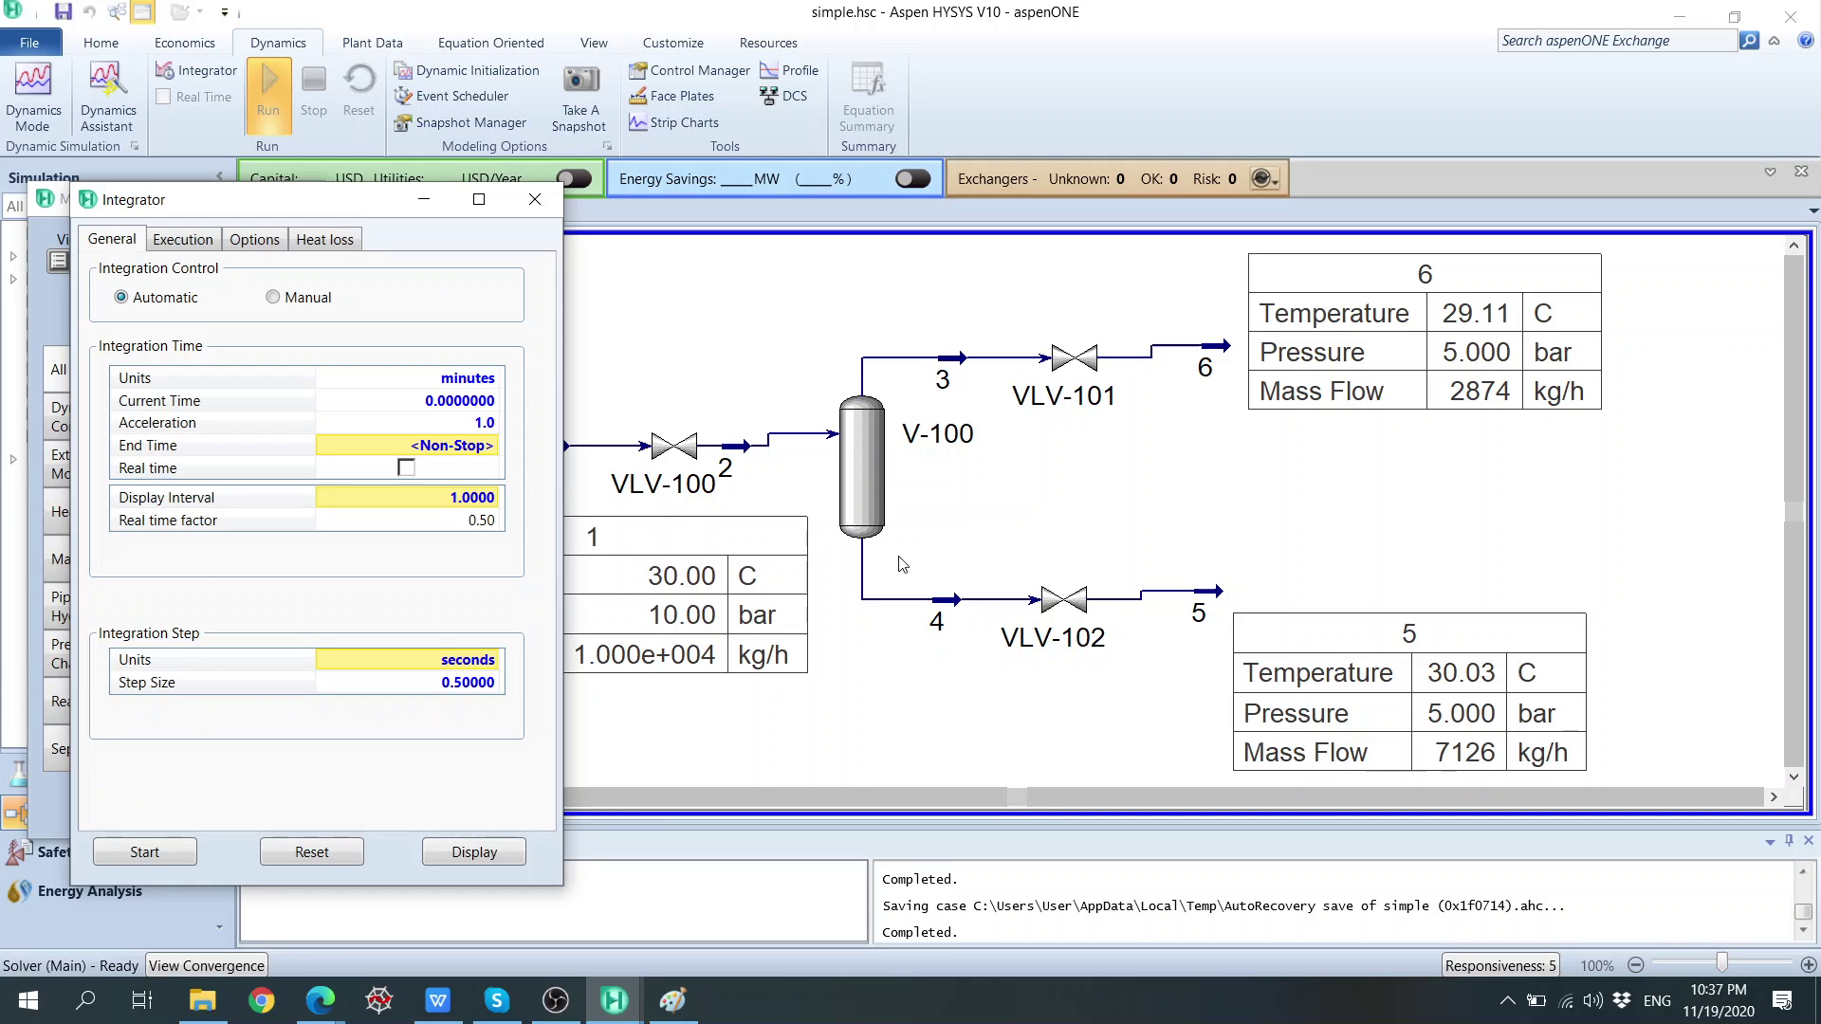
Start the Integrator and accept the switch to dynamics mode, moving its window clear of the flowsheet.
left_click_drag(347, 207, 274, 220)
left_click(72, 864)
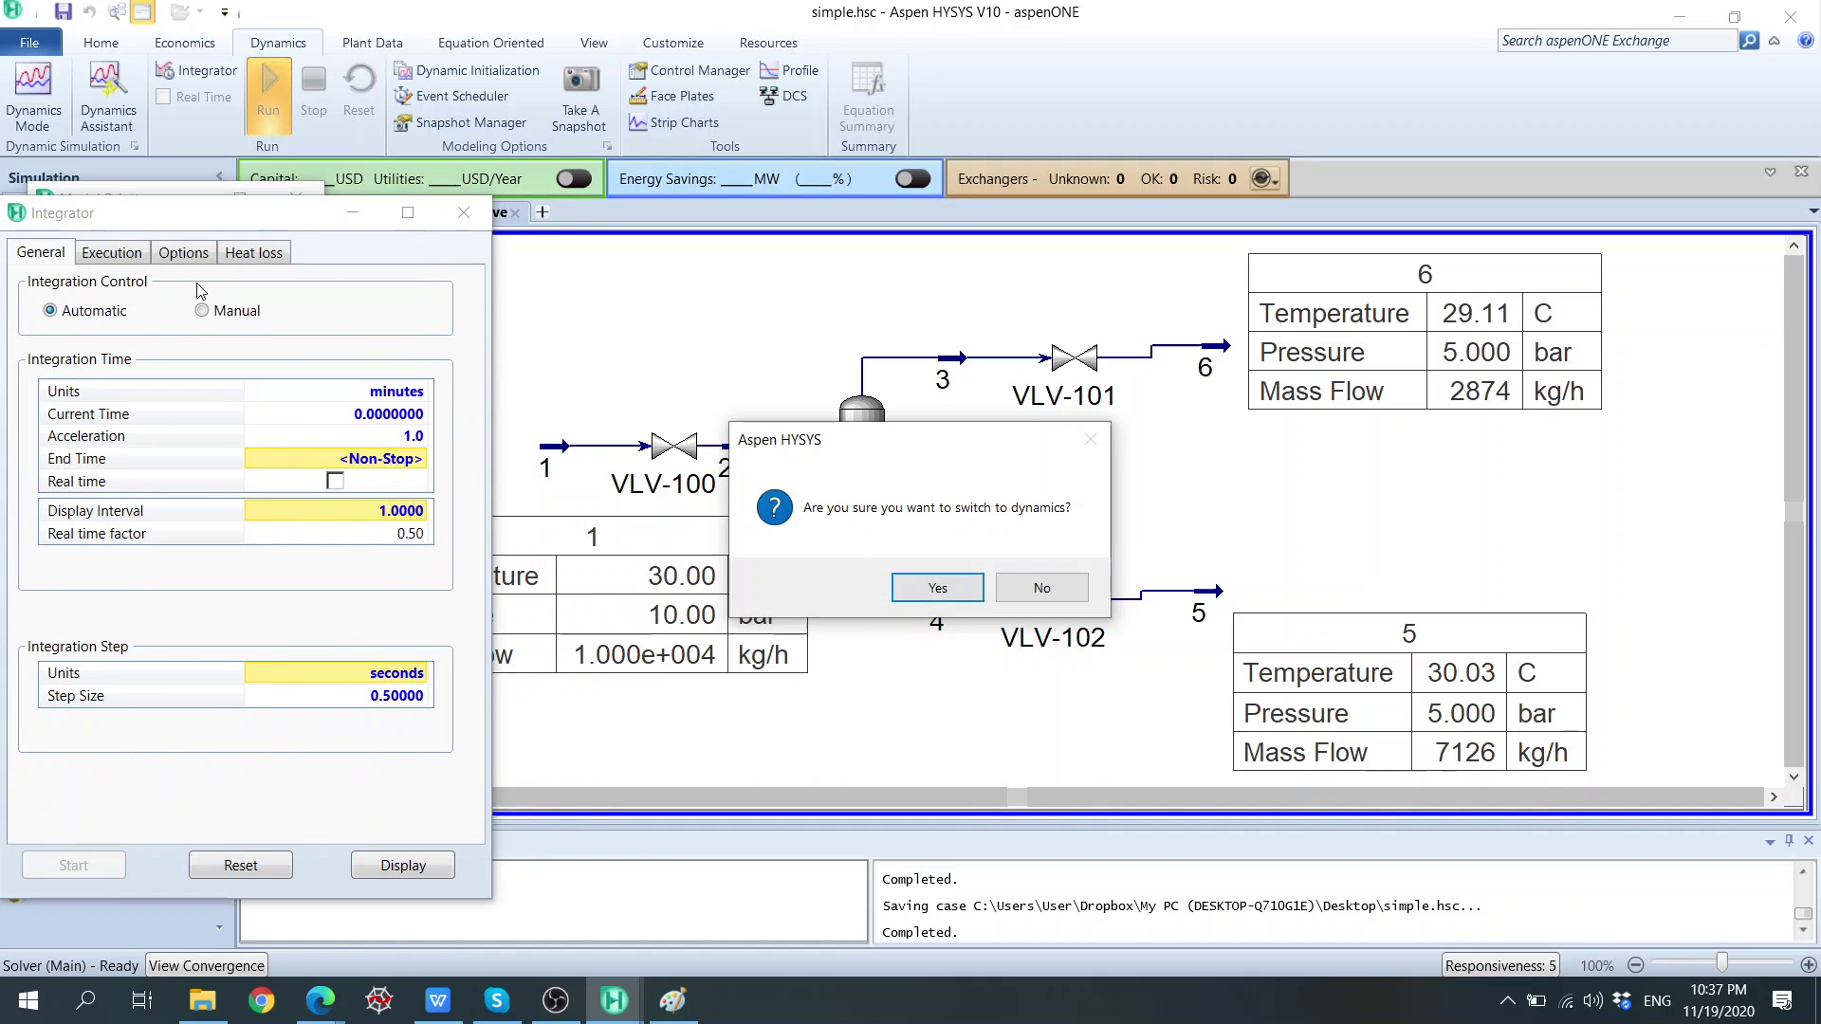
left_click(957, 588)
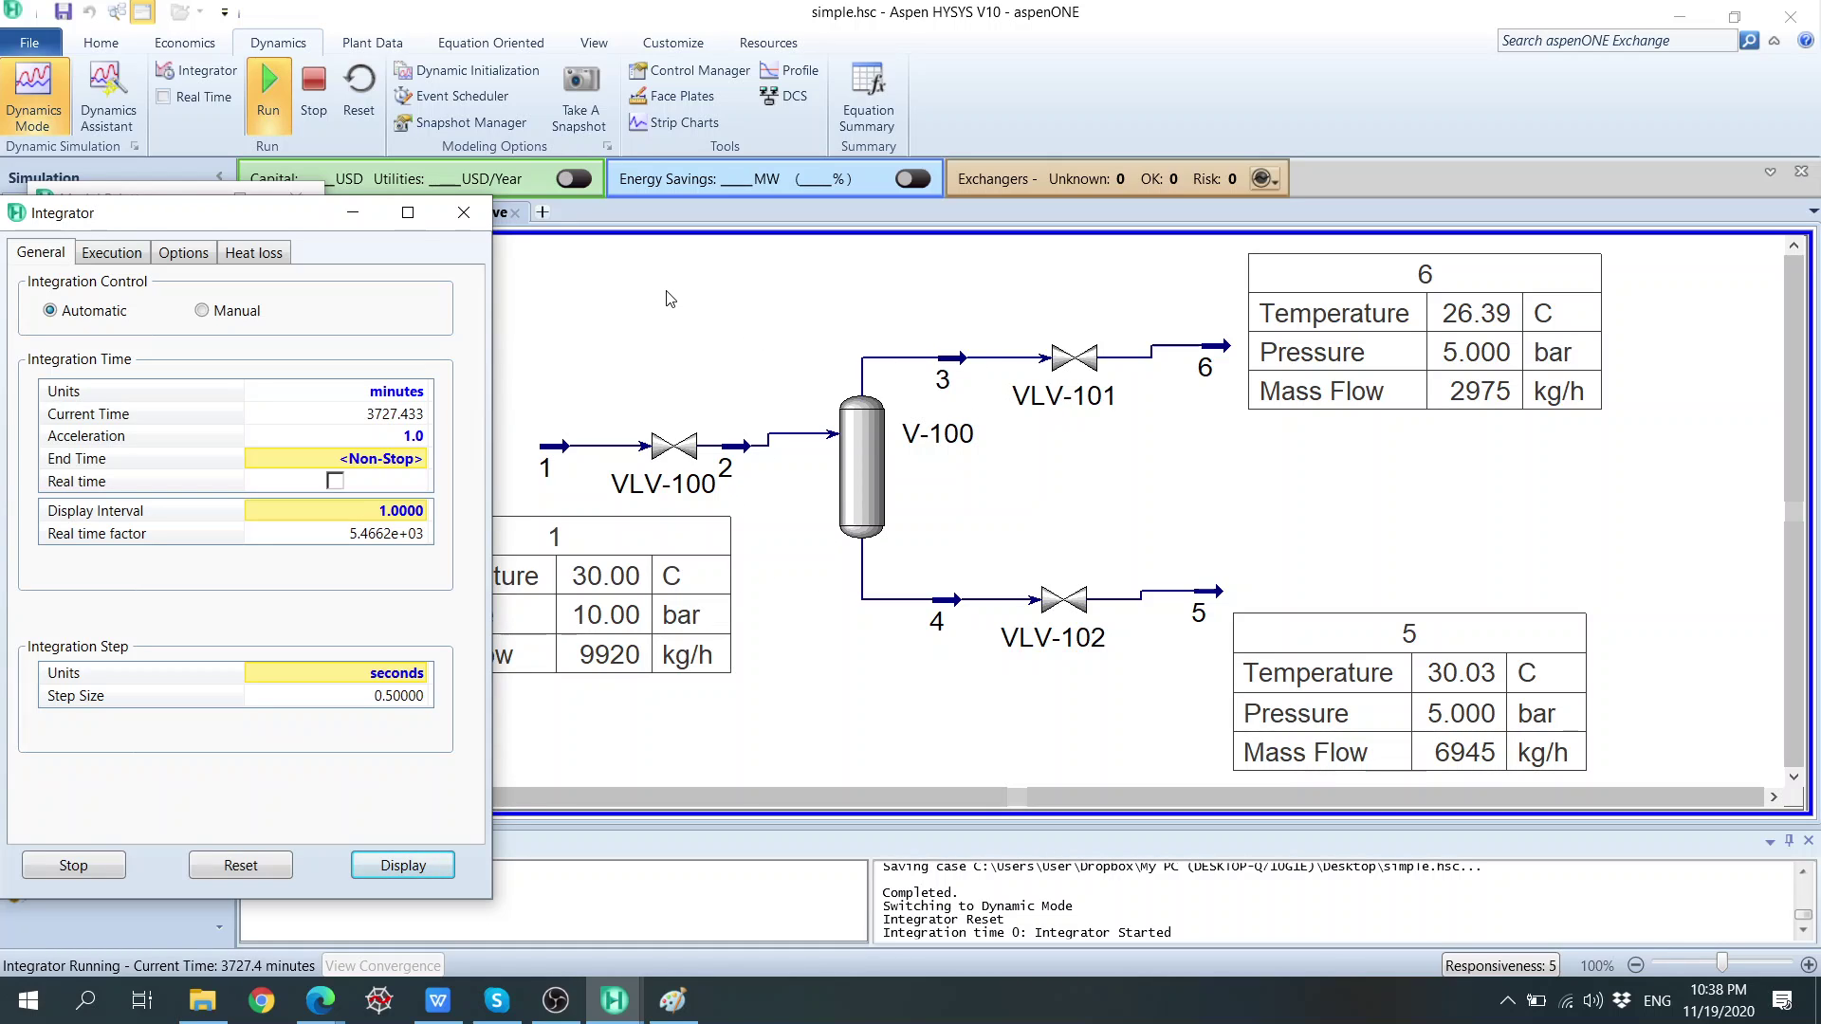
mouse_move(667, 290)
left_mouse_down()
mouse_move(756, 417)
mouse_move(1007, 678)
mouse_move(1117, 703)
left_mouse_up()
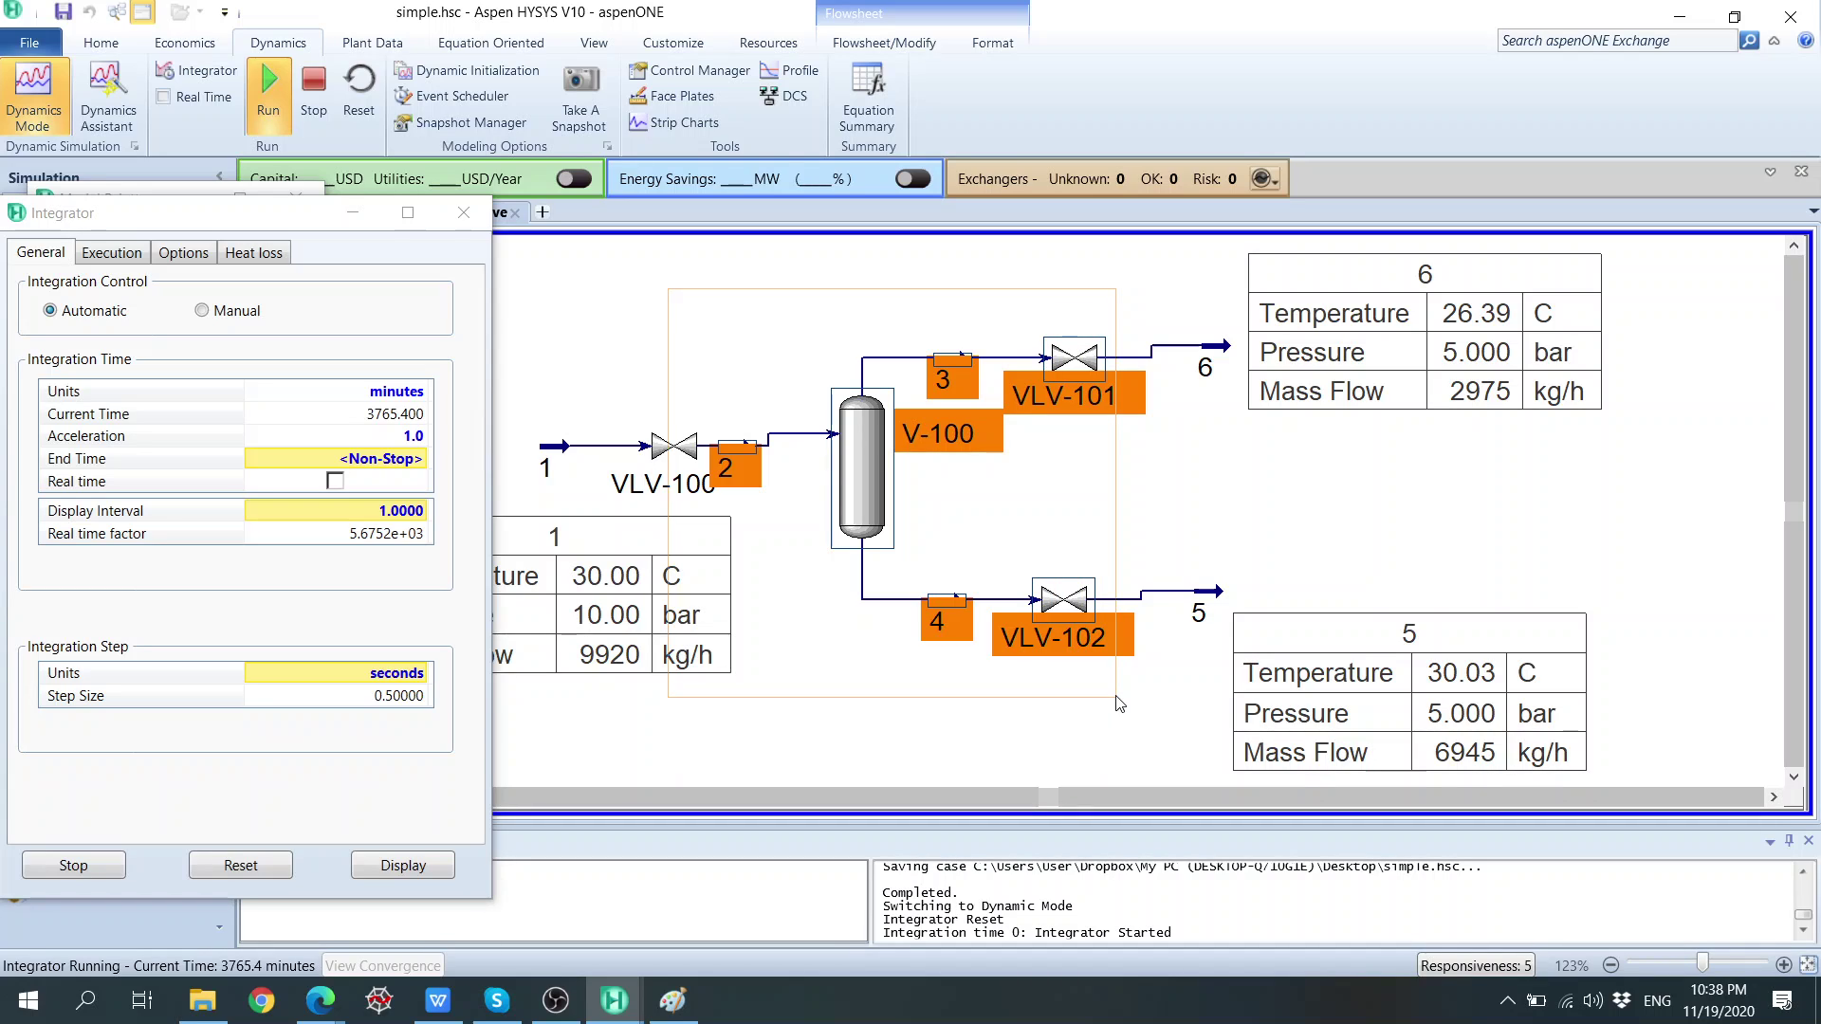
left_click_drag(1116, 697, 1116, 697)
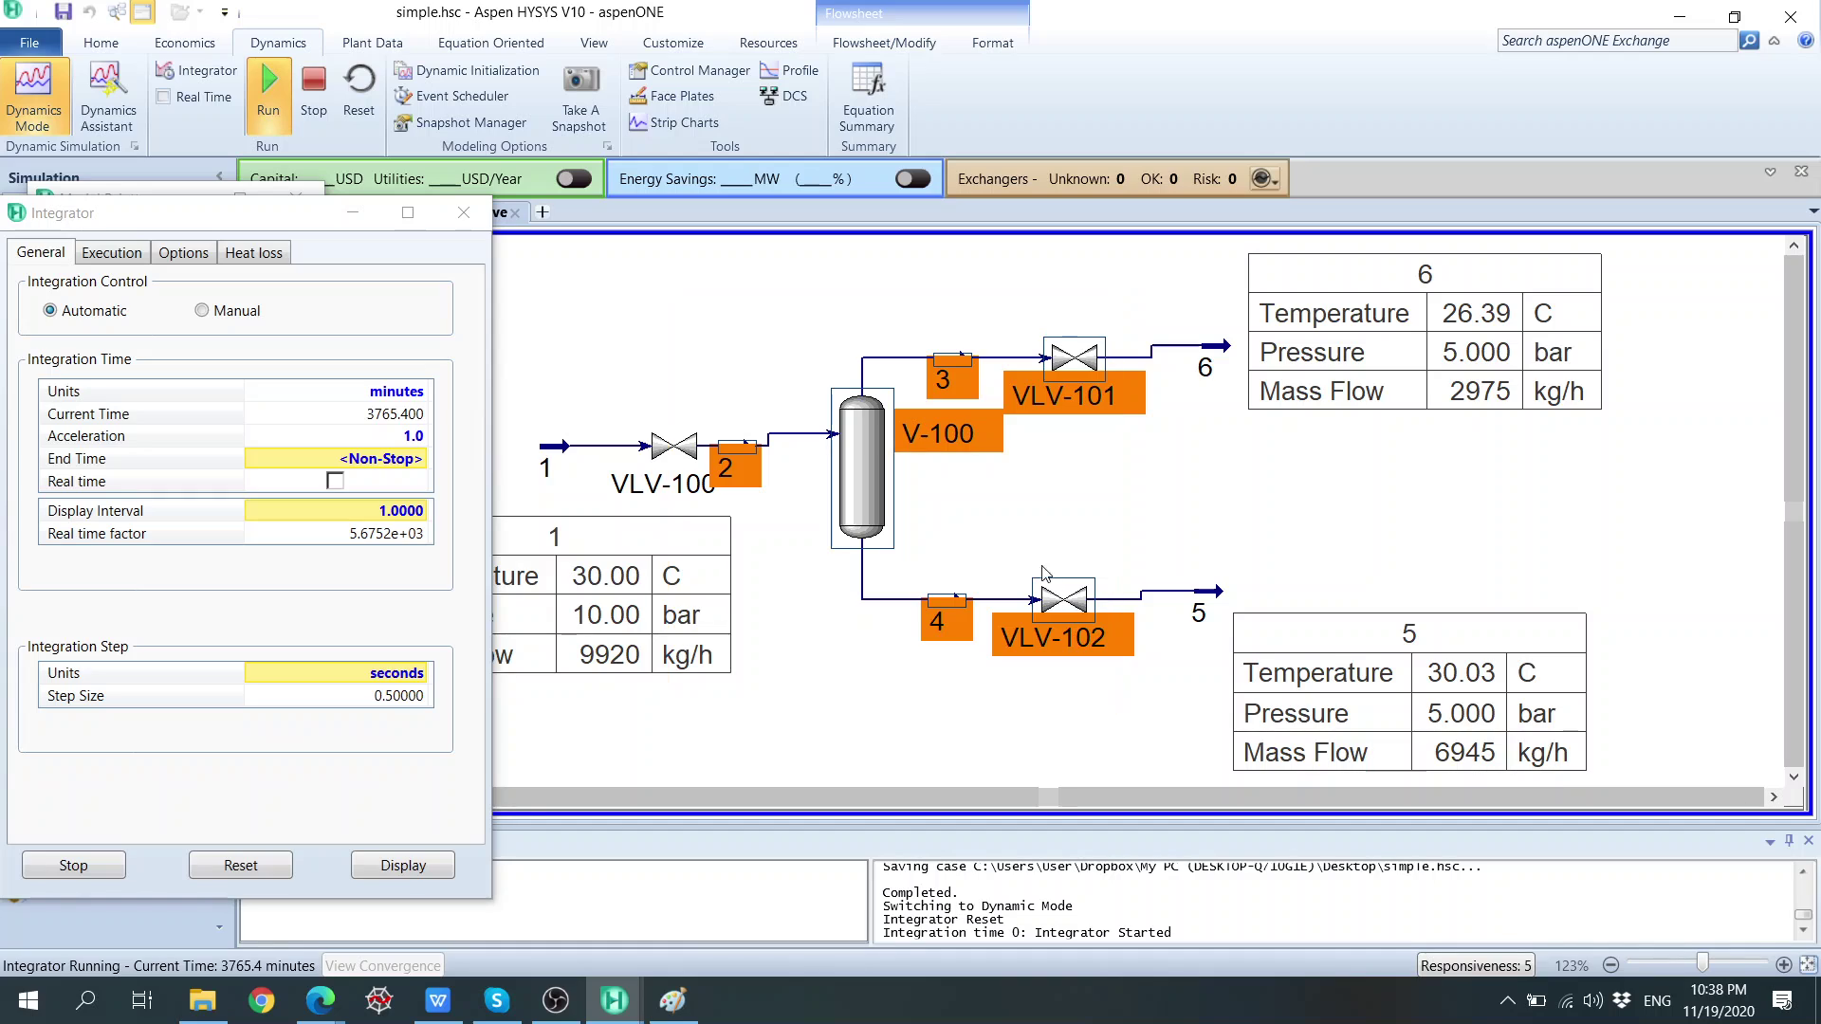
left_click(1016, 542)
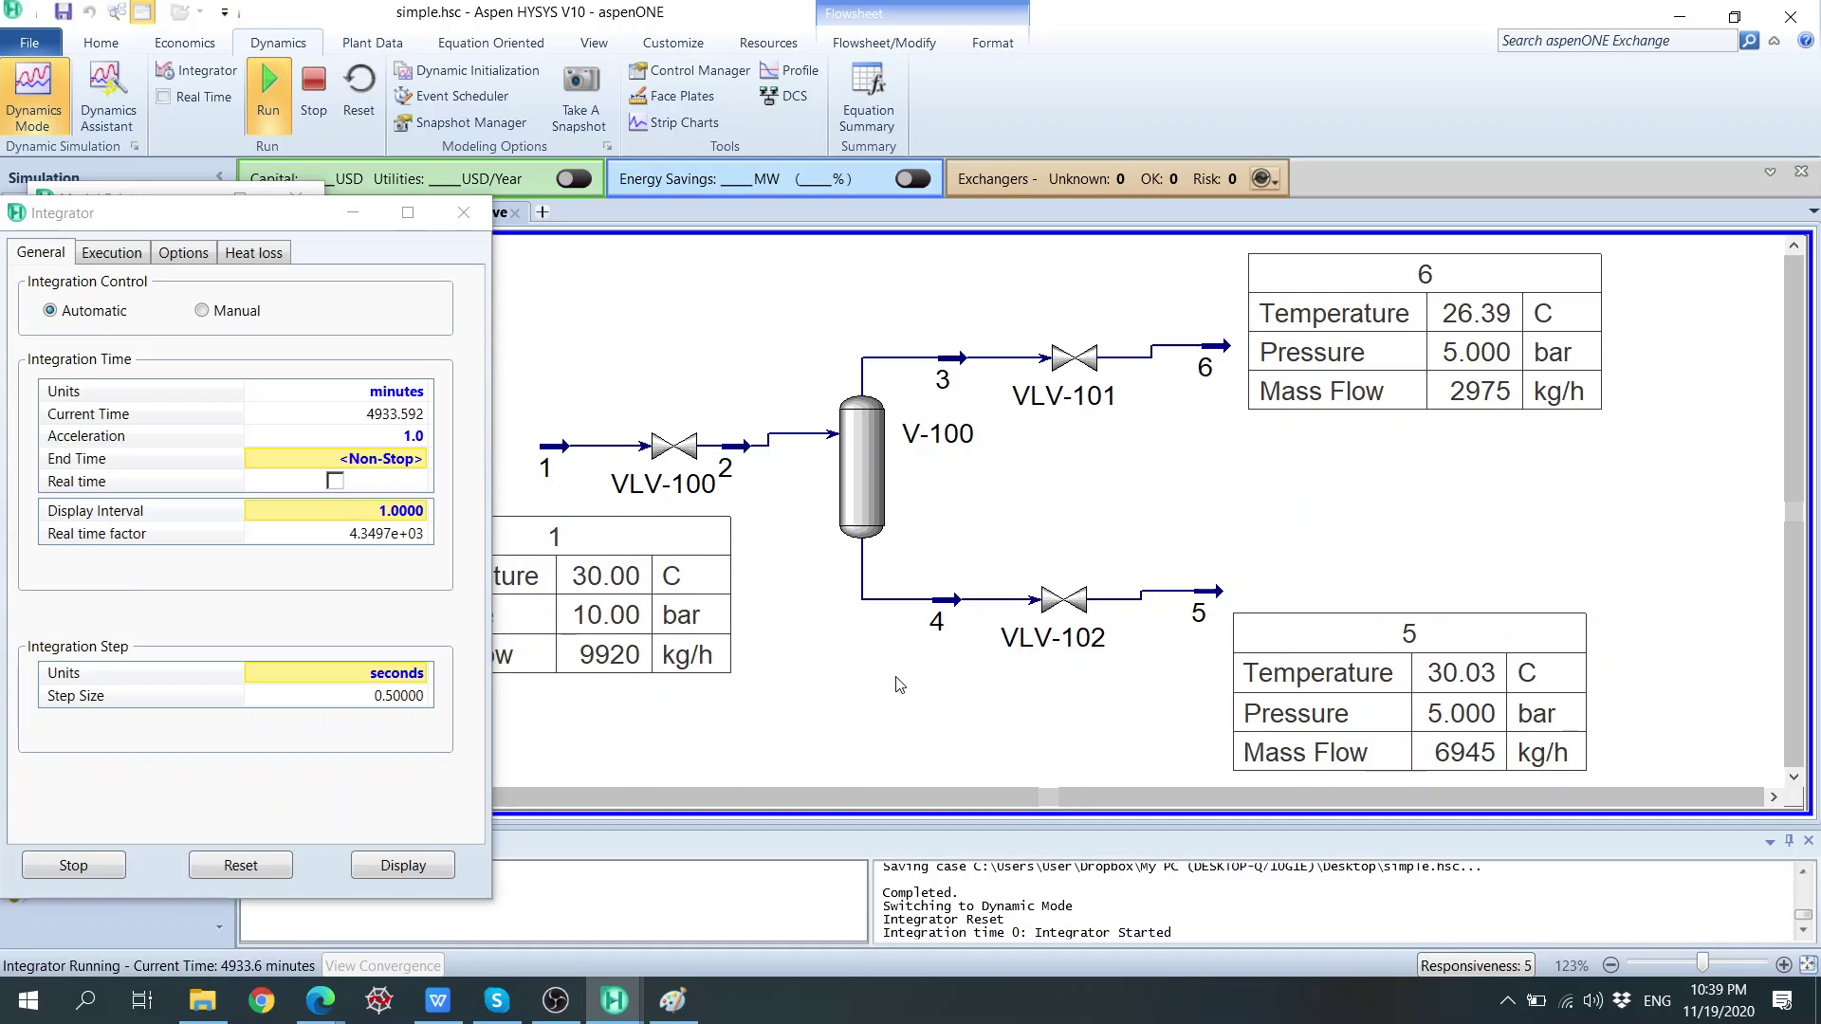
Check the dynamic specifications of separator V-100, including liquid volume percent and vessel pressure, and close its window.
double_click(851, 458)
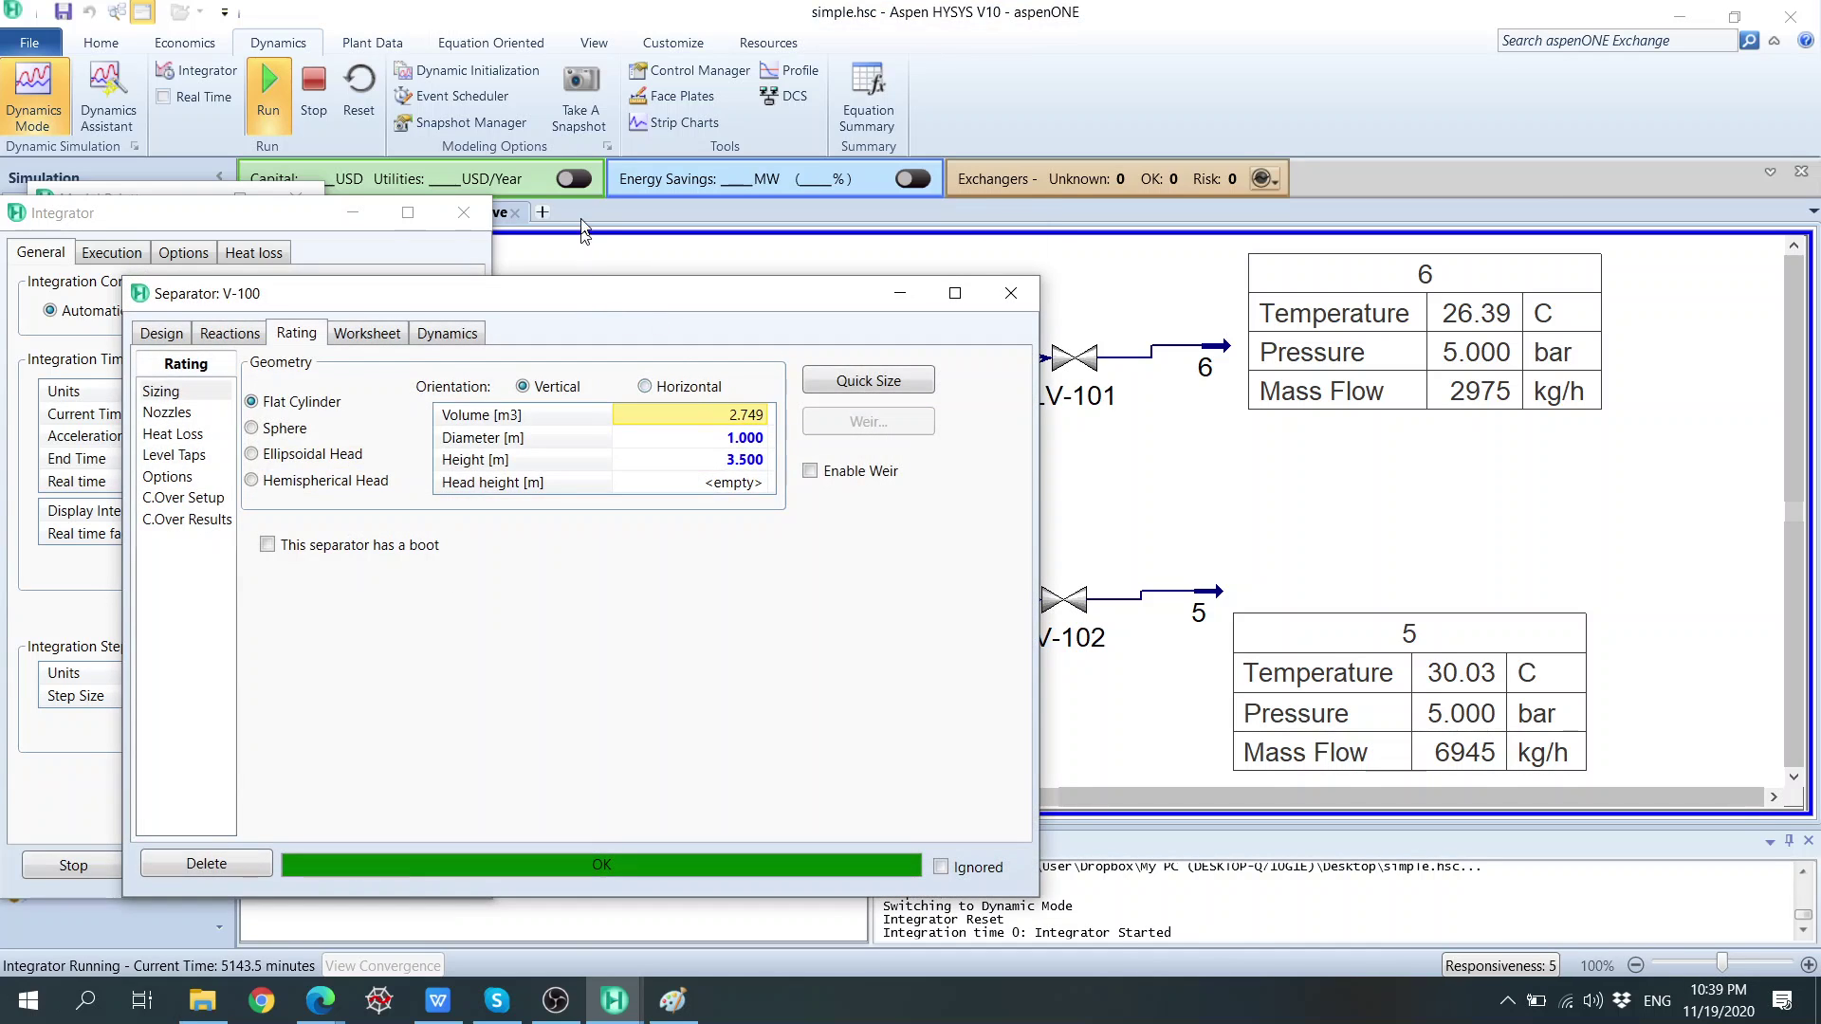
left_click_drag(562, 302, 554, 177)
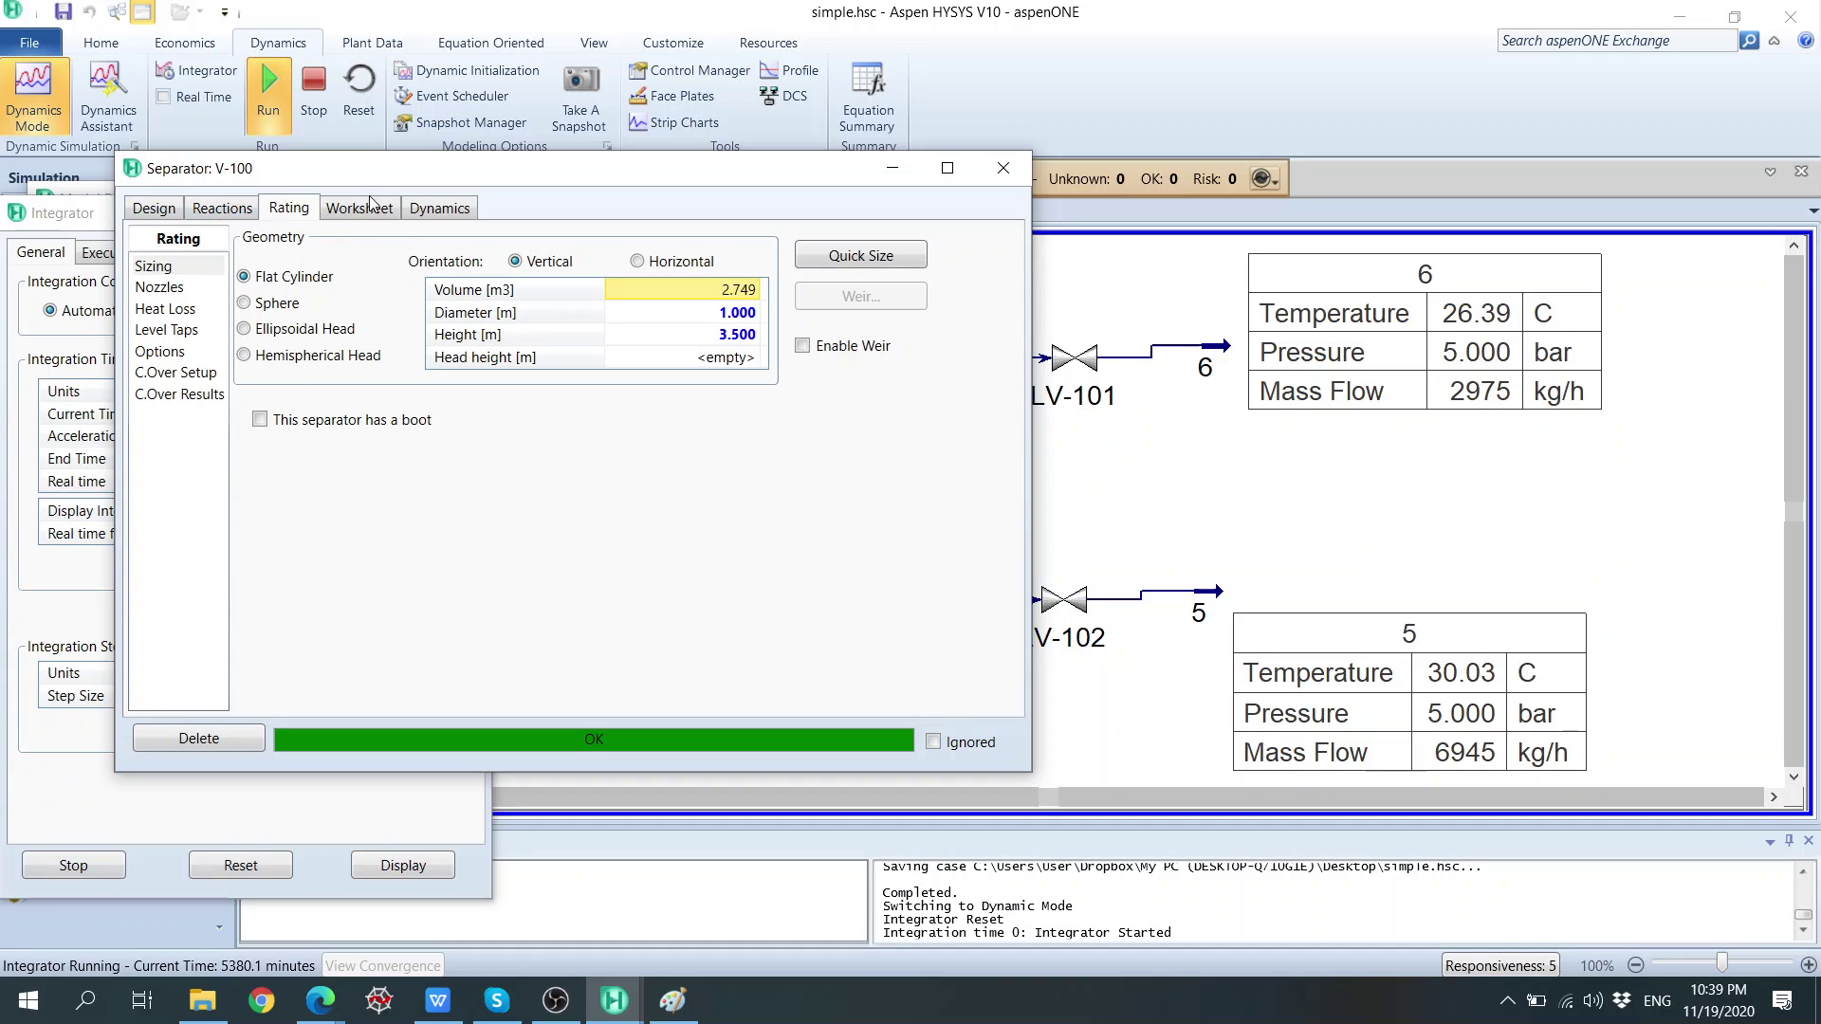
left_click(422, 212)
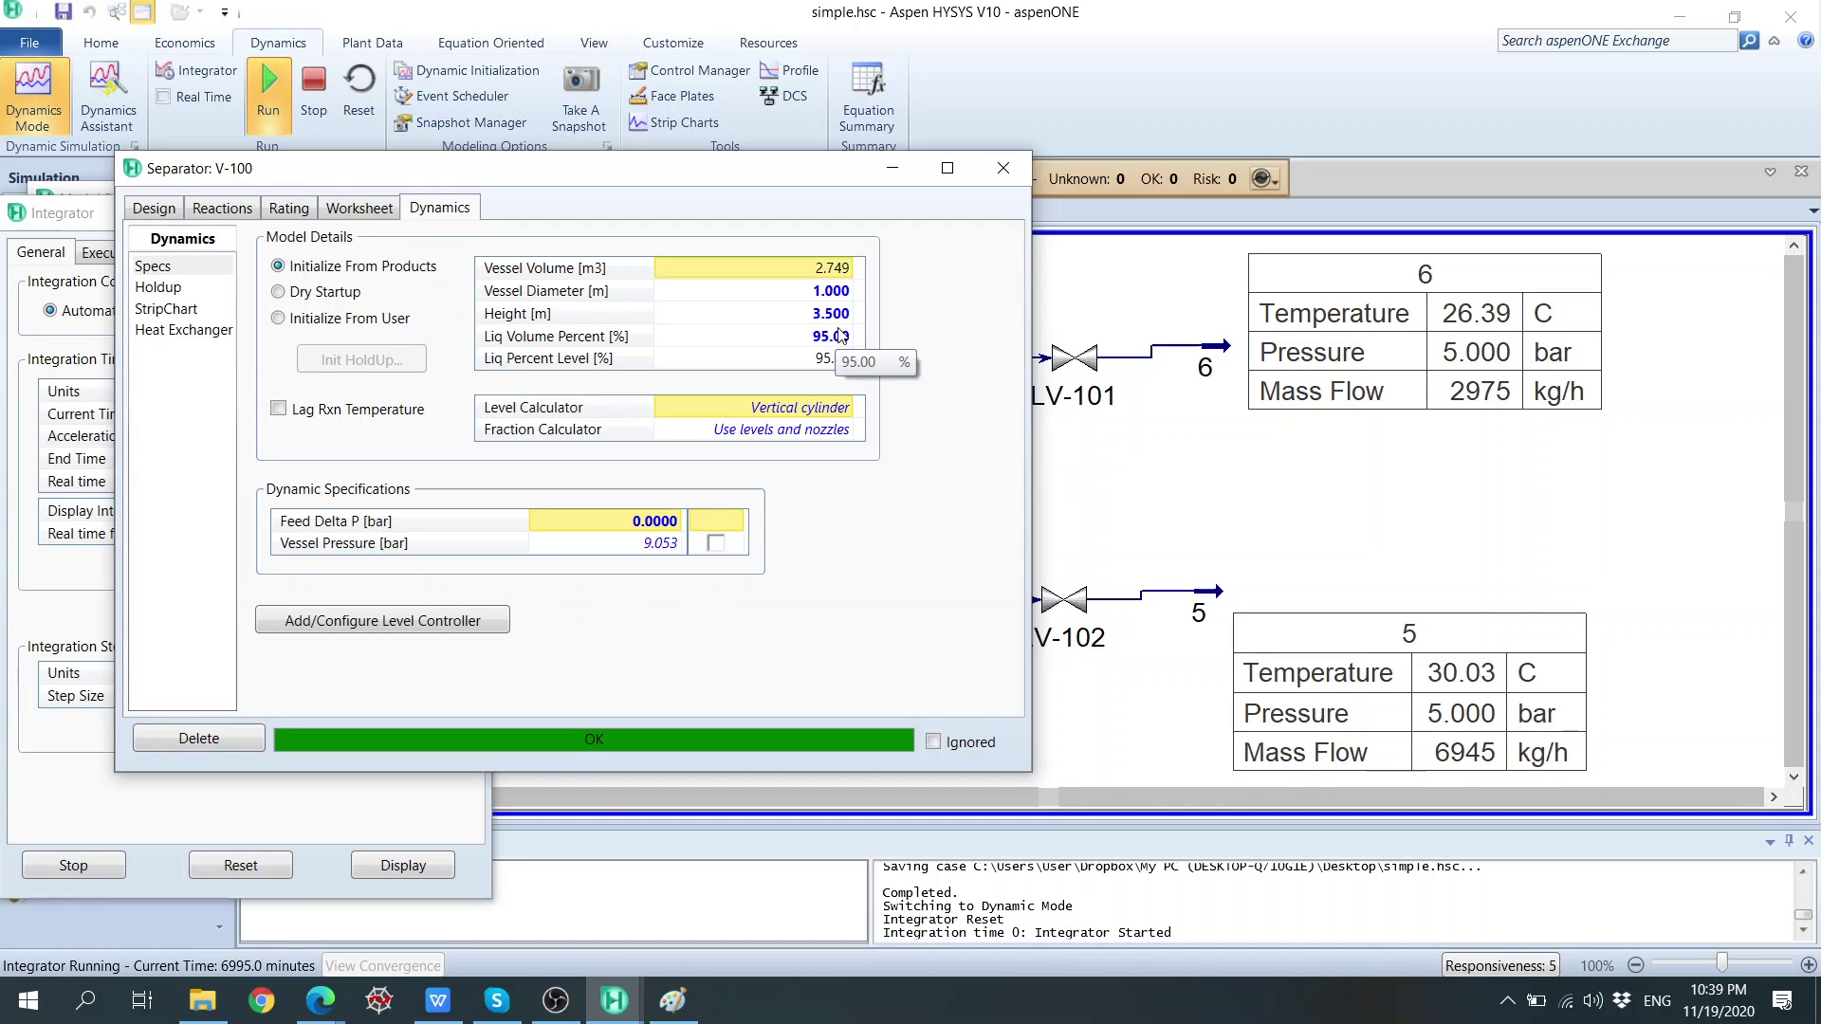
left_click(1003, 168)
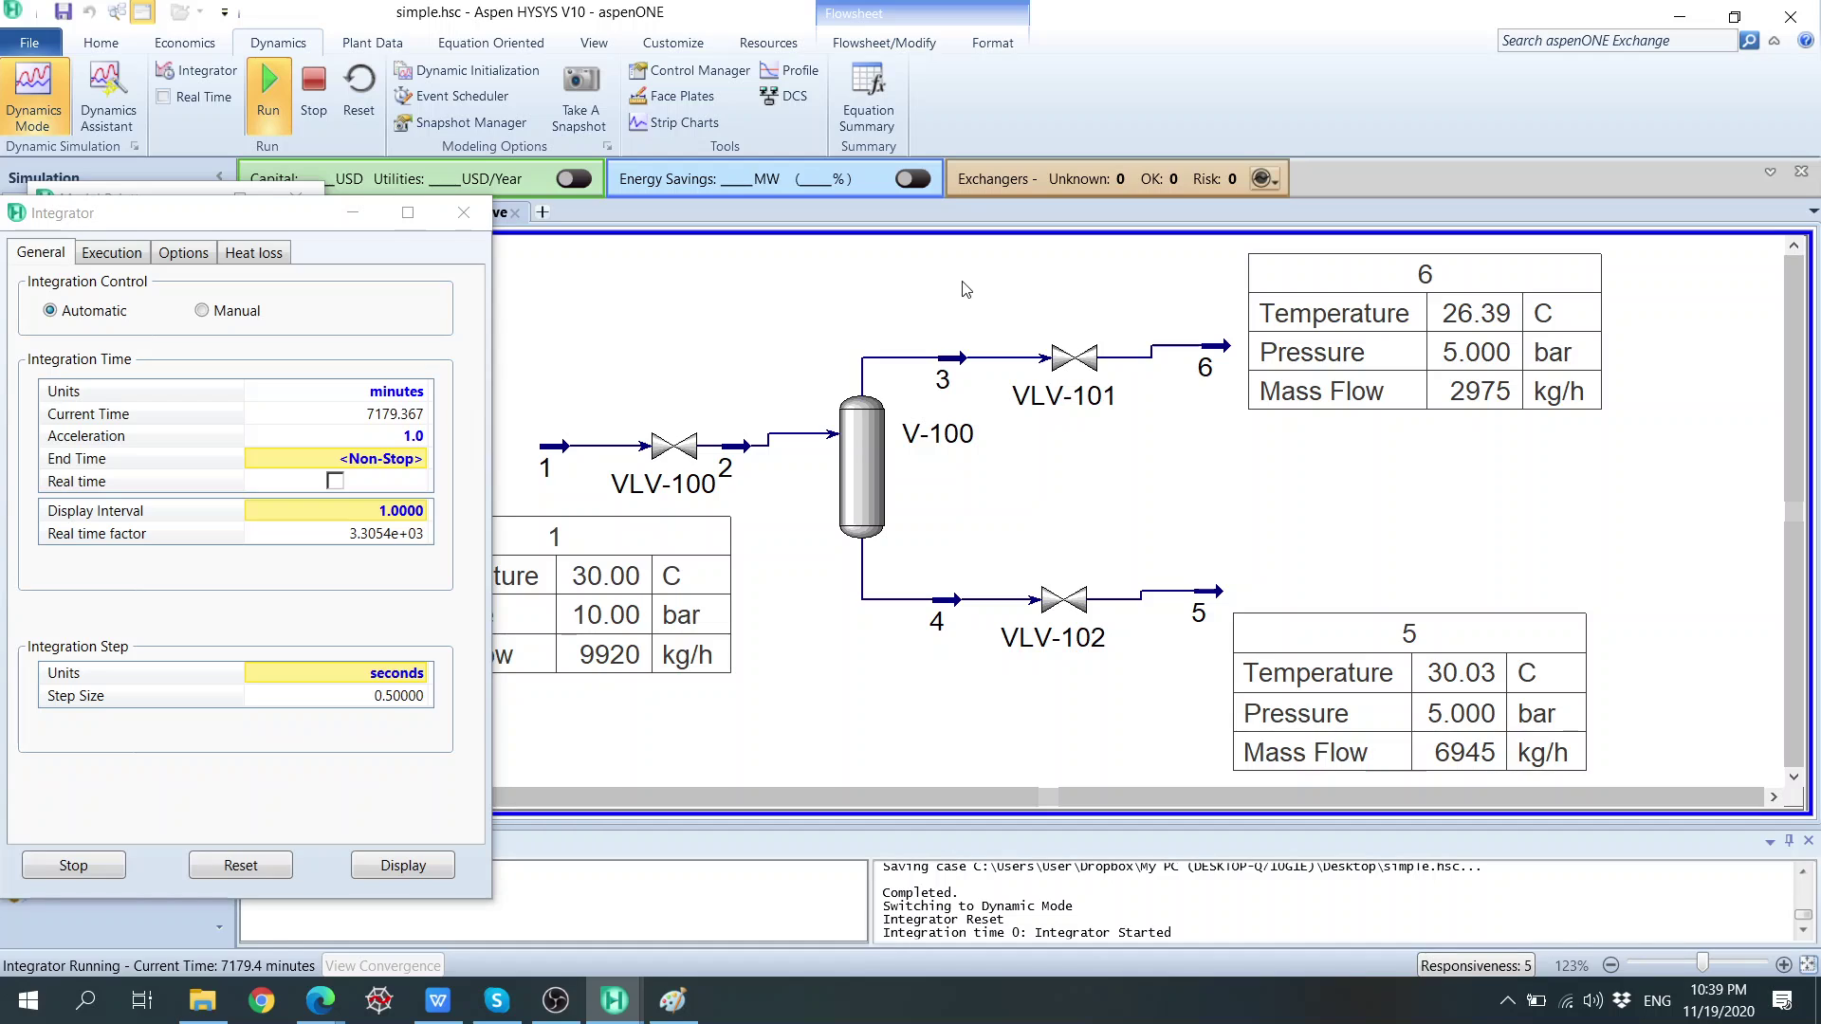
Reopen separator V-100, review its holdup details and the advanced holdup pressure, and close both windows.
mouse_move(1069, 626)
left_click(869, 459)
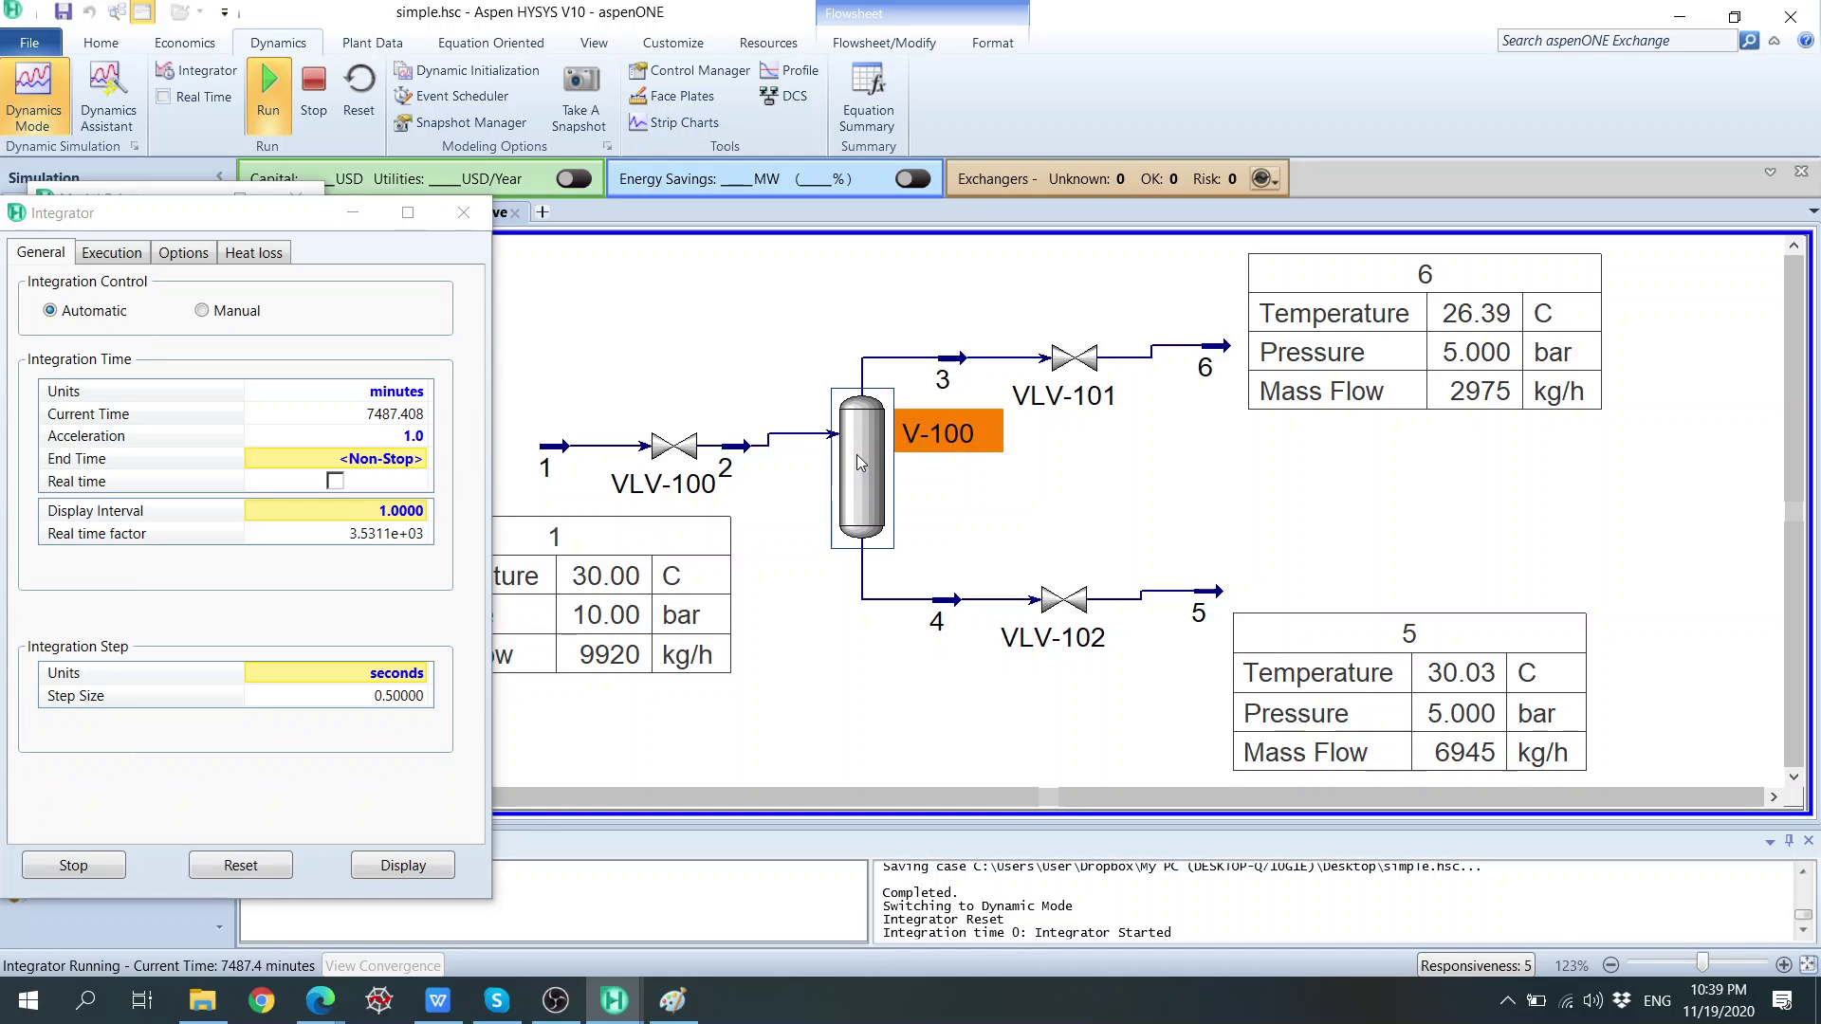
double_click(856, 453)
left_click_drag(787, 343, 691, 252)
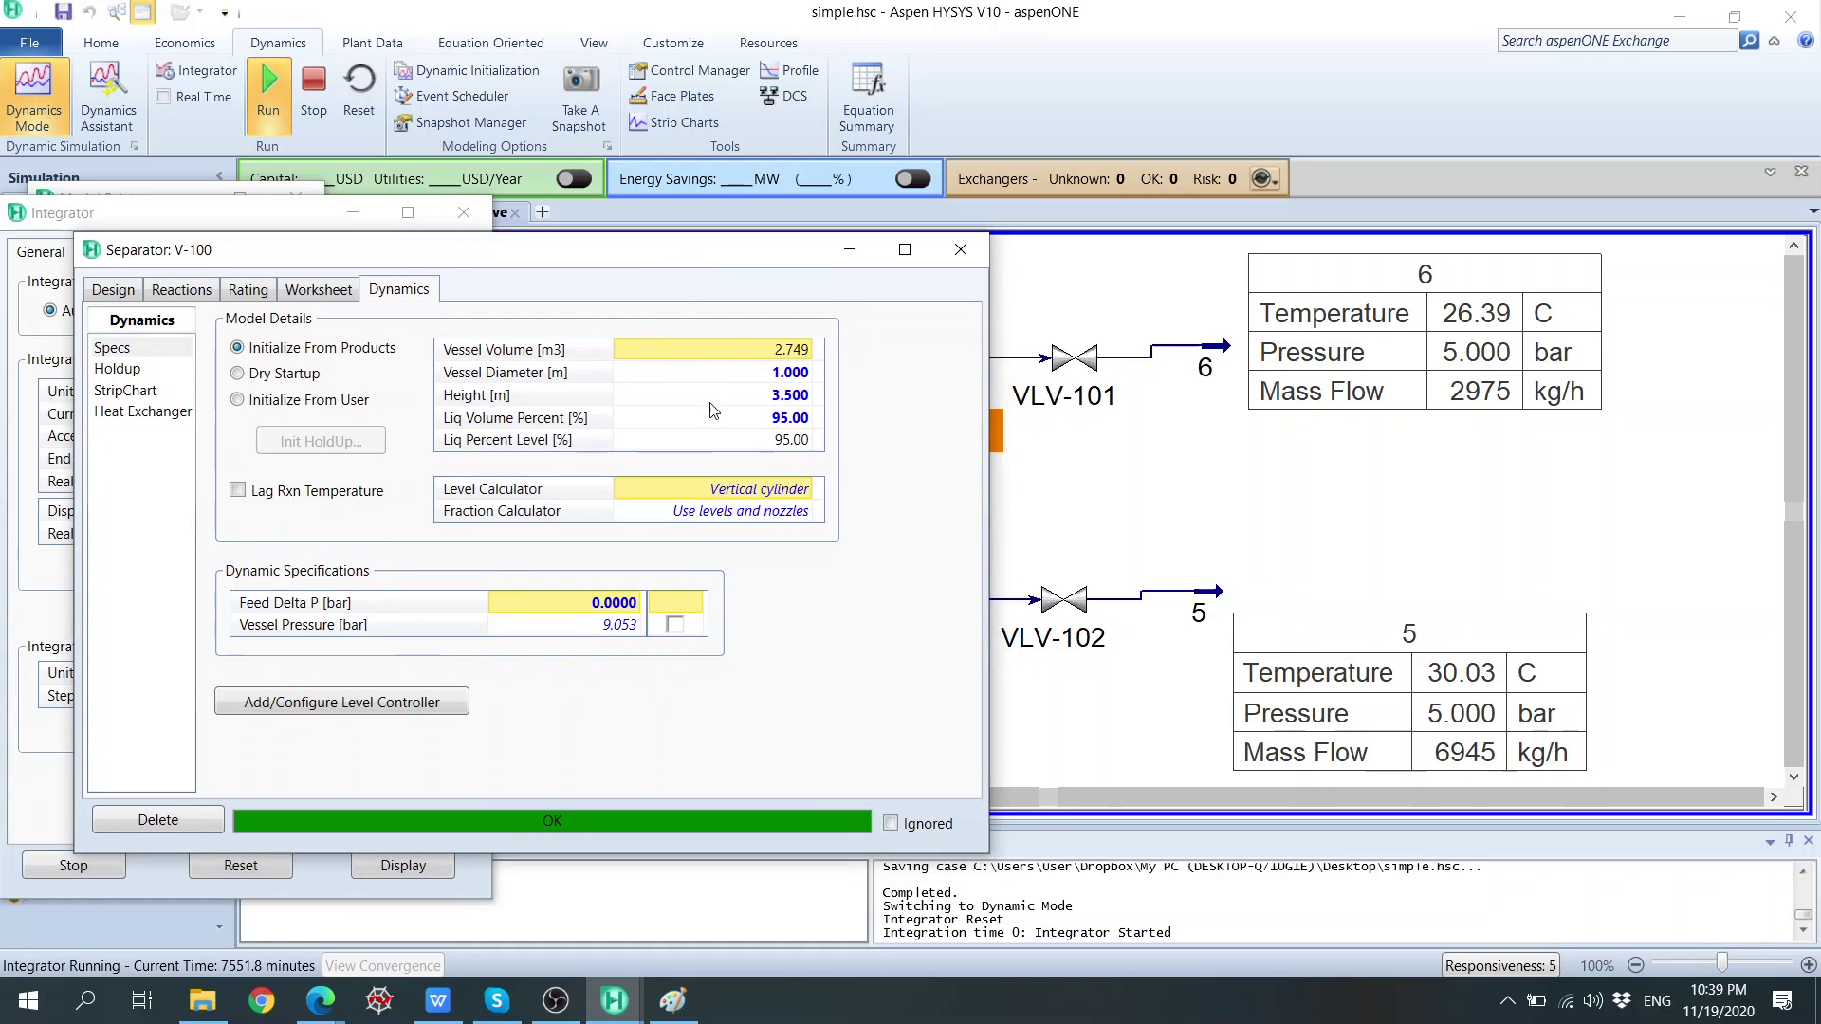
left_click(133, 369)
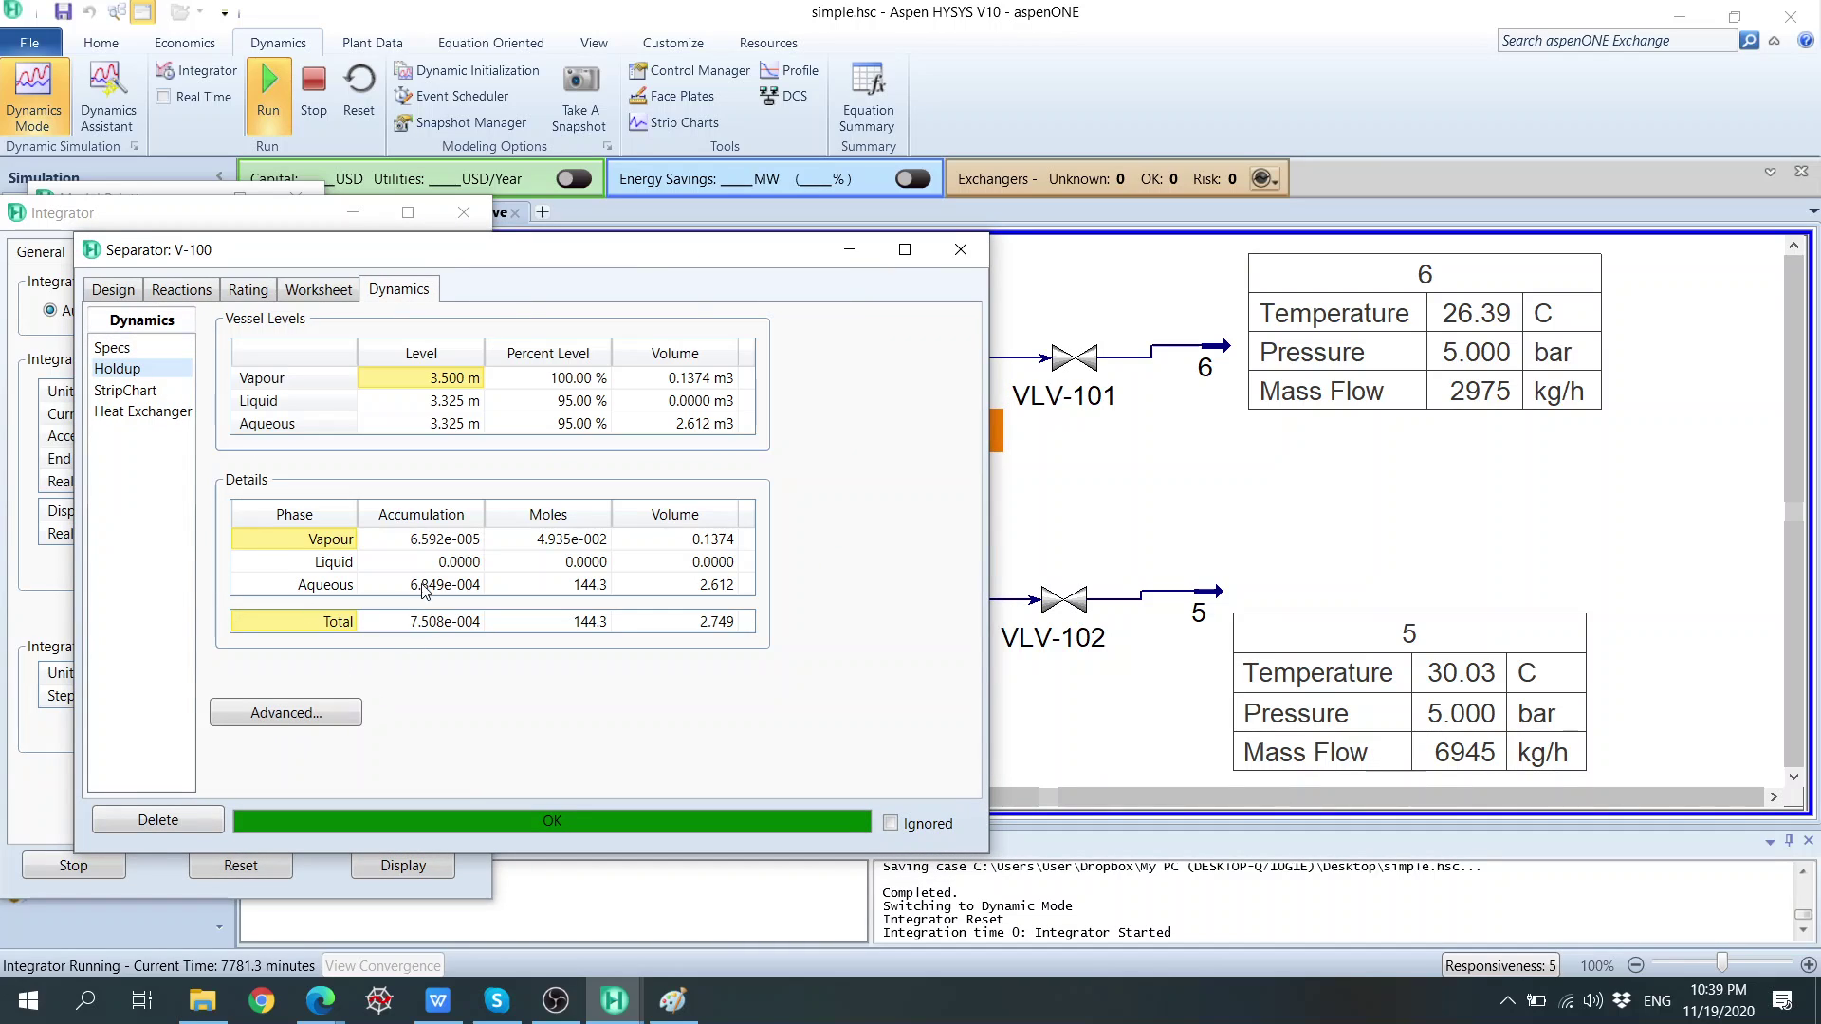
left_click(313, 713)
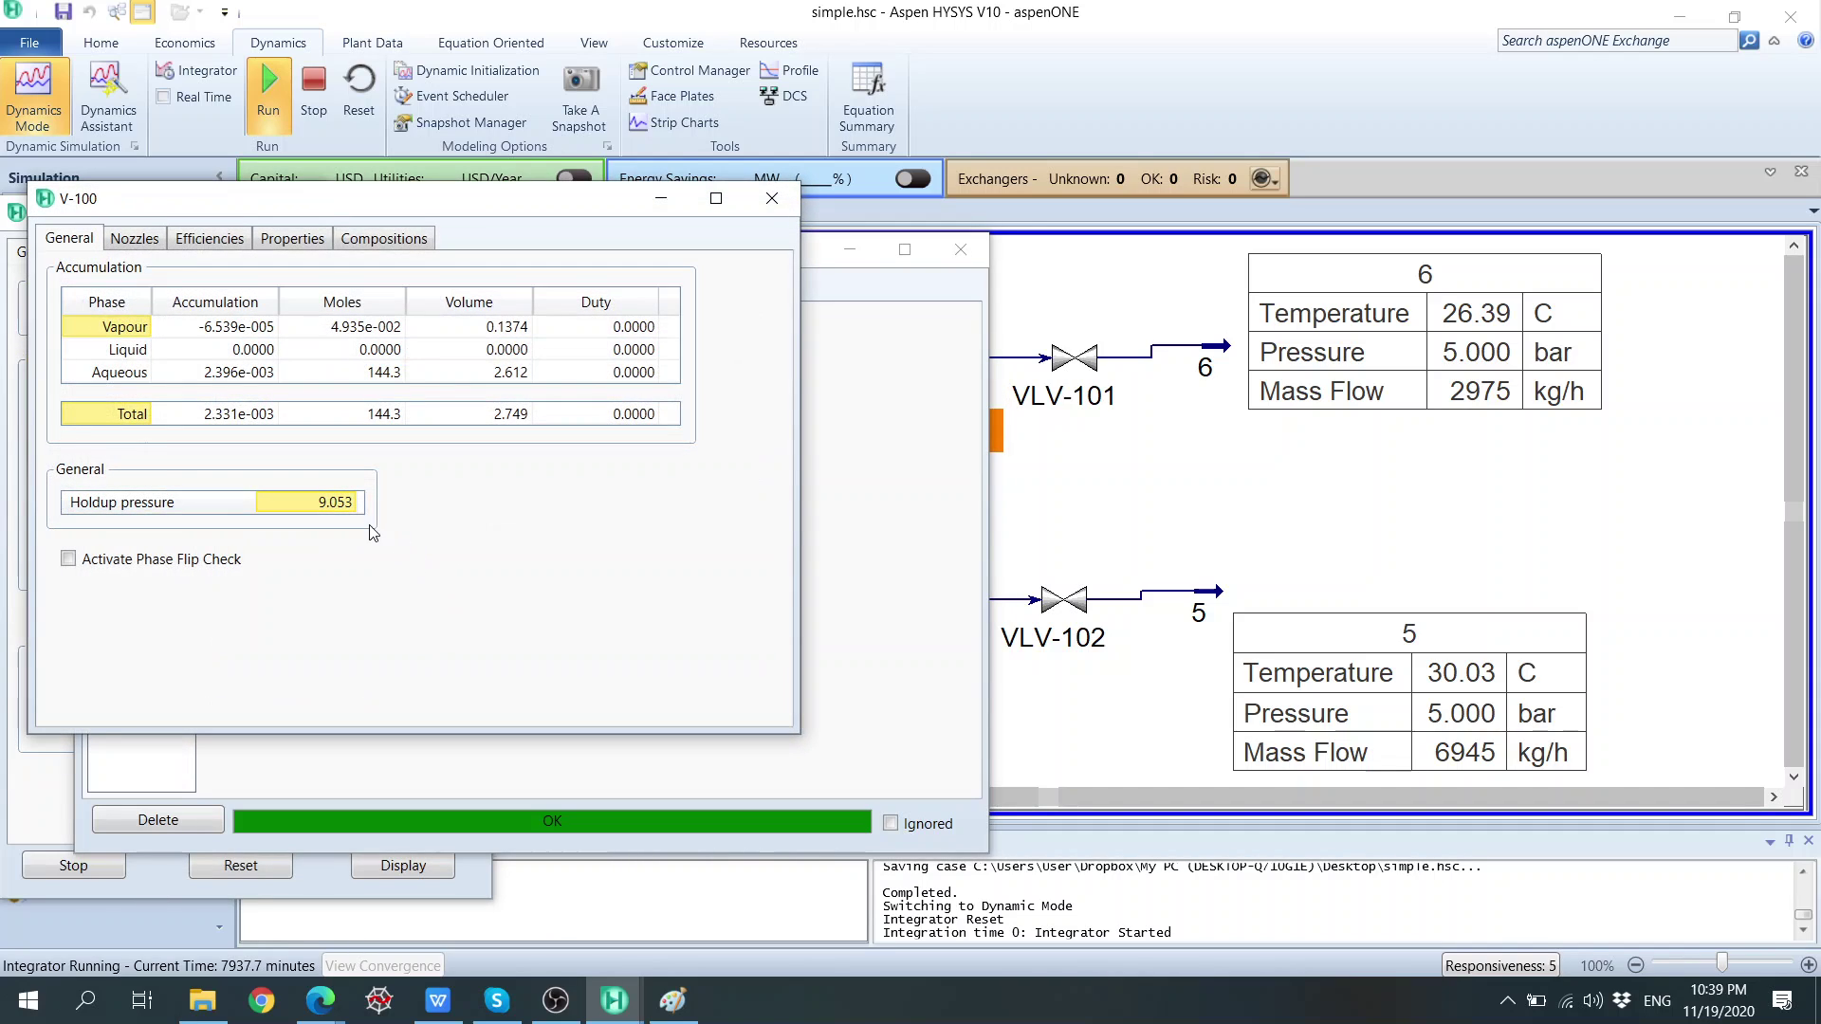
mouse_move(334, 513)
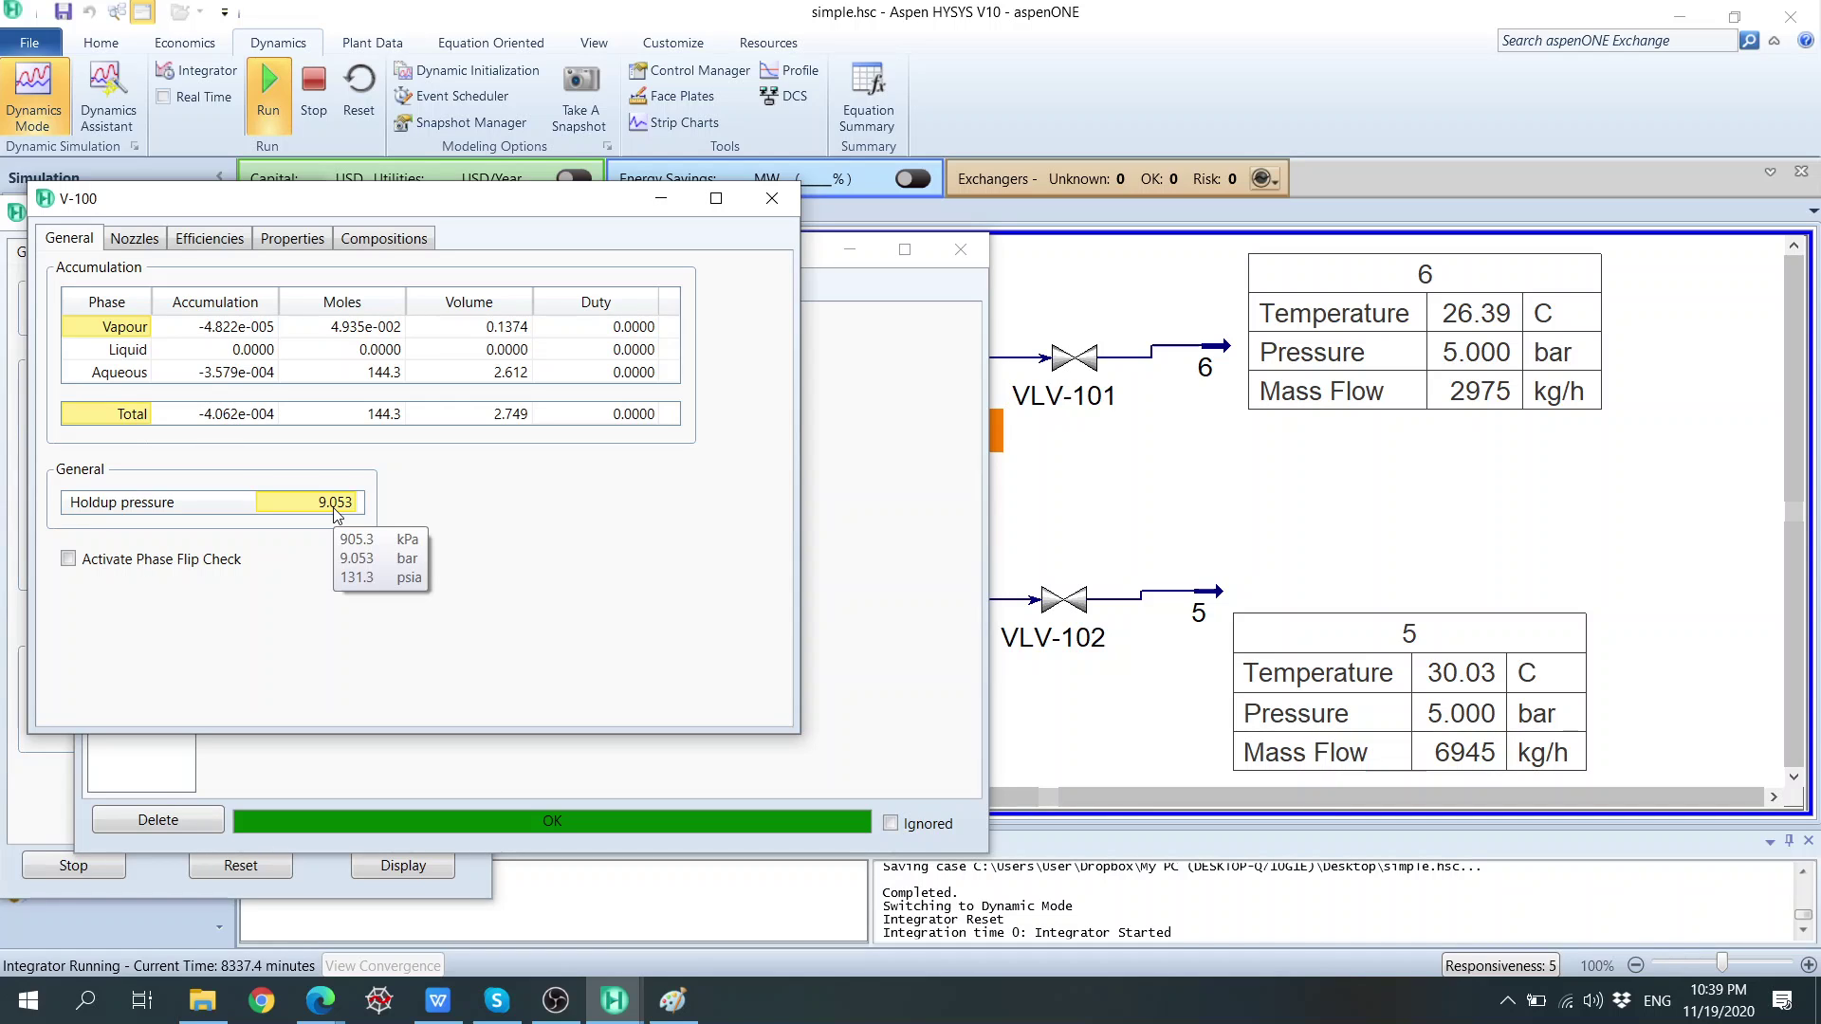
left_click(770, 198)
left_click(960, 248)
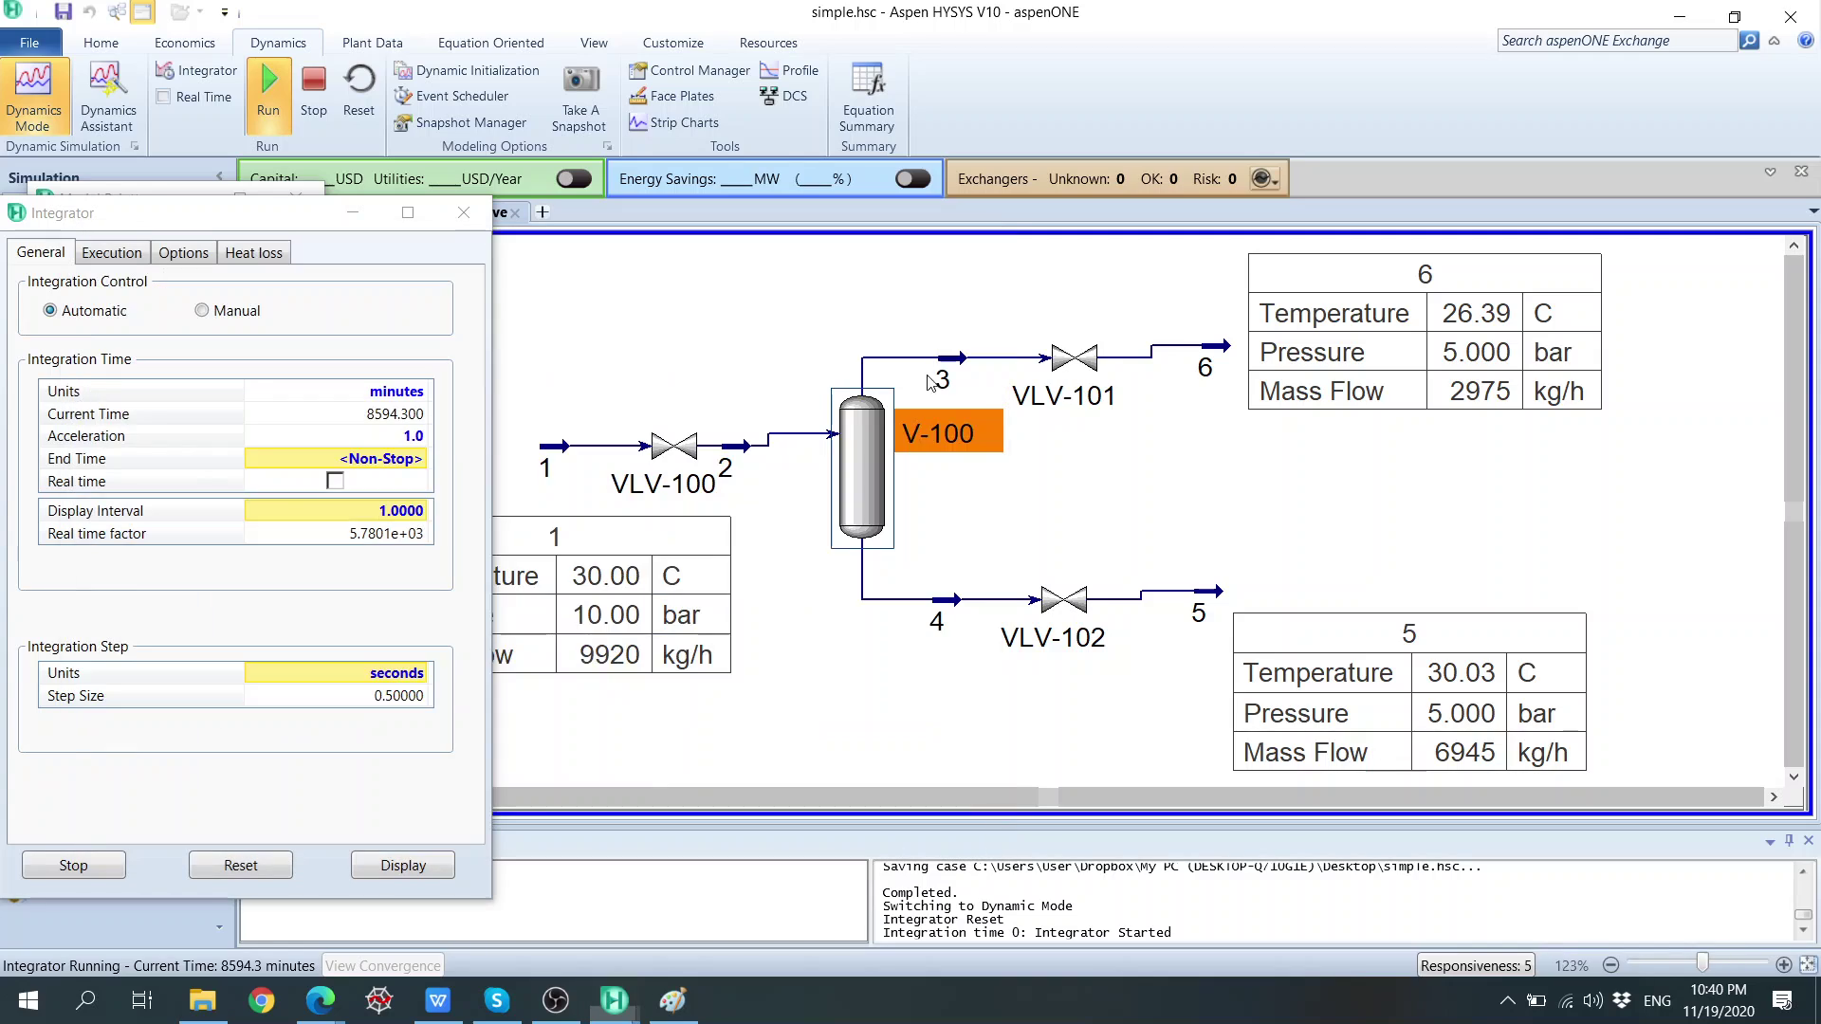
left_click(964, 515)
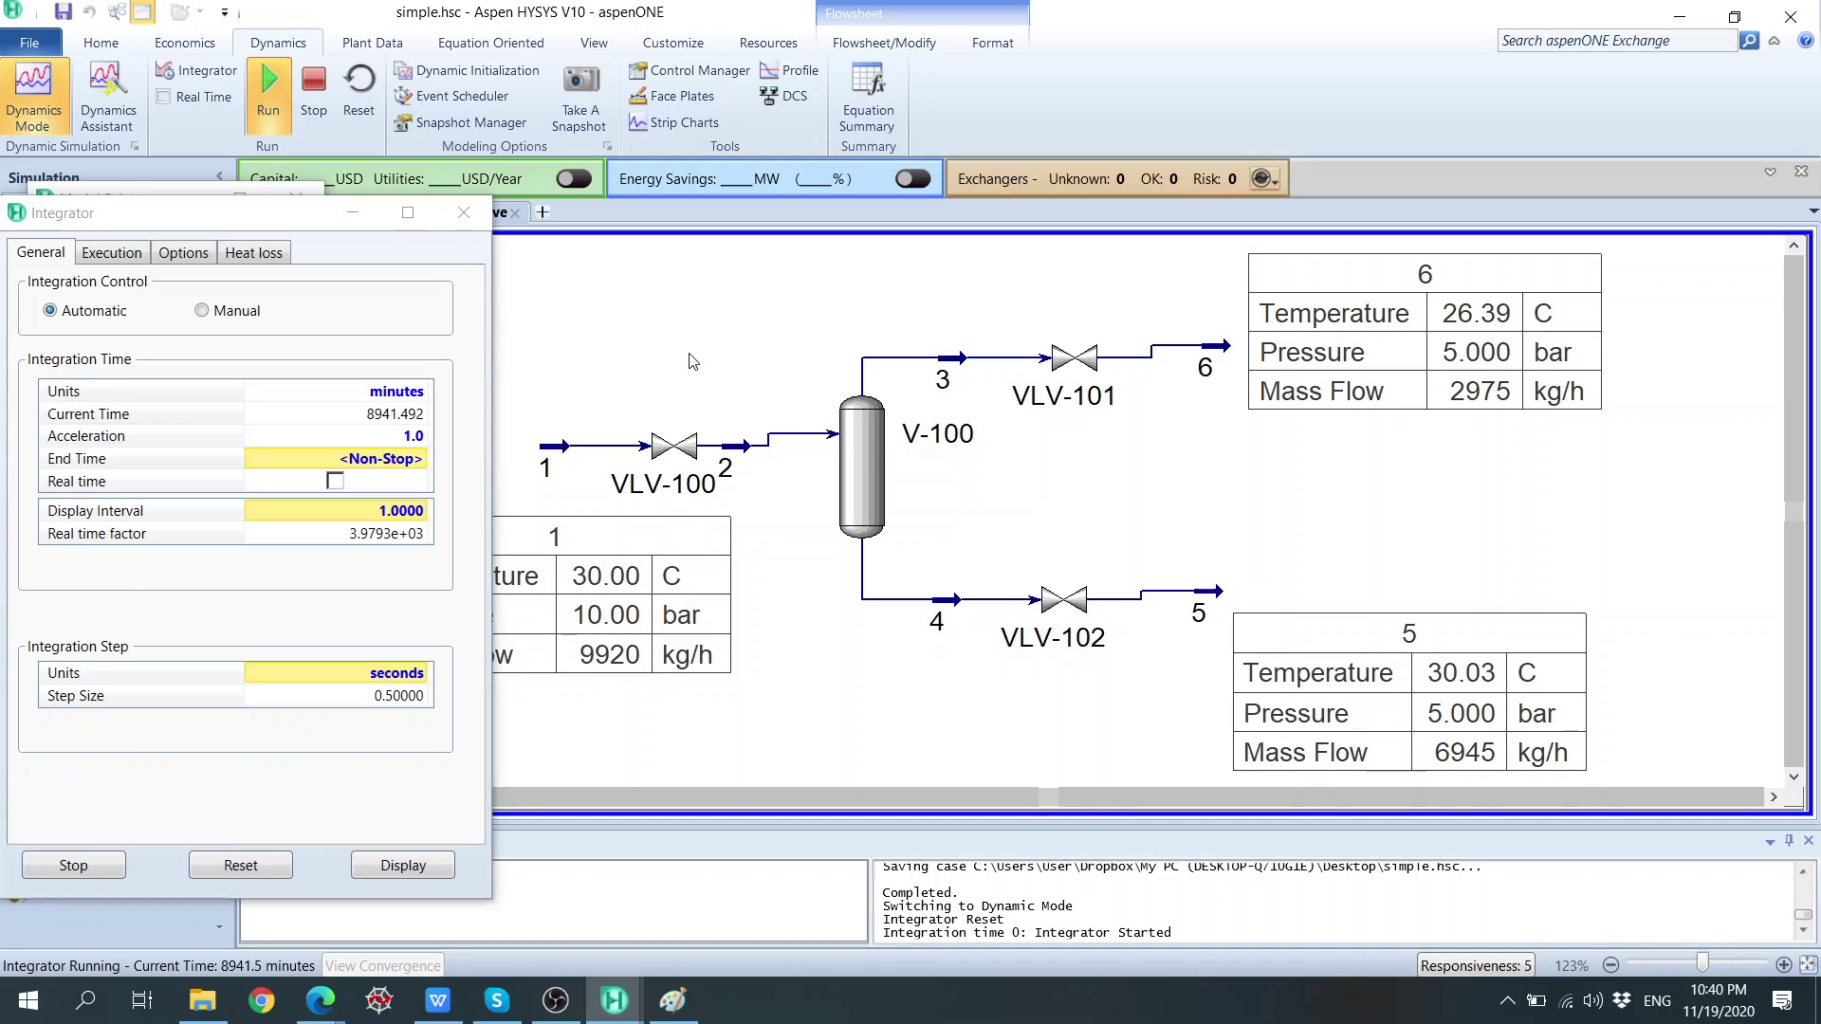
Stop the Integrator and save the simulation case.
left_click(73, 865)
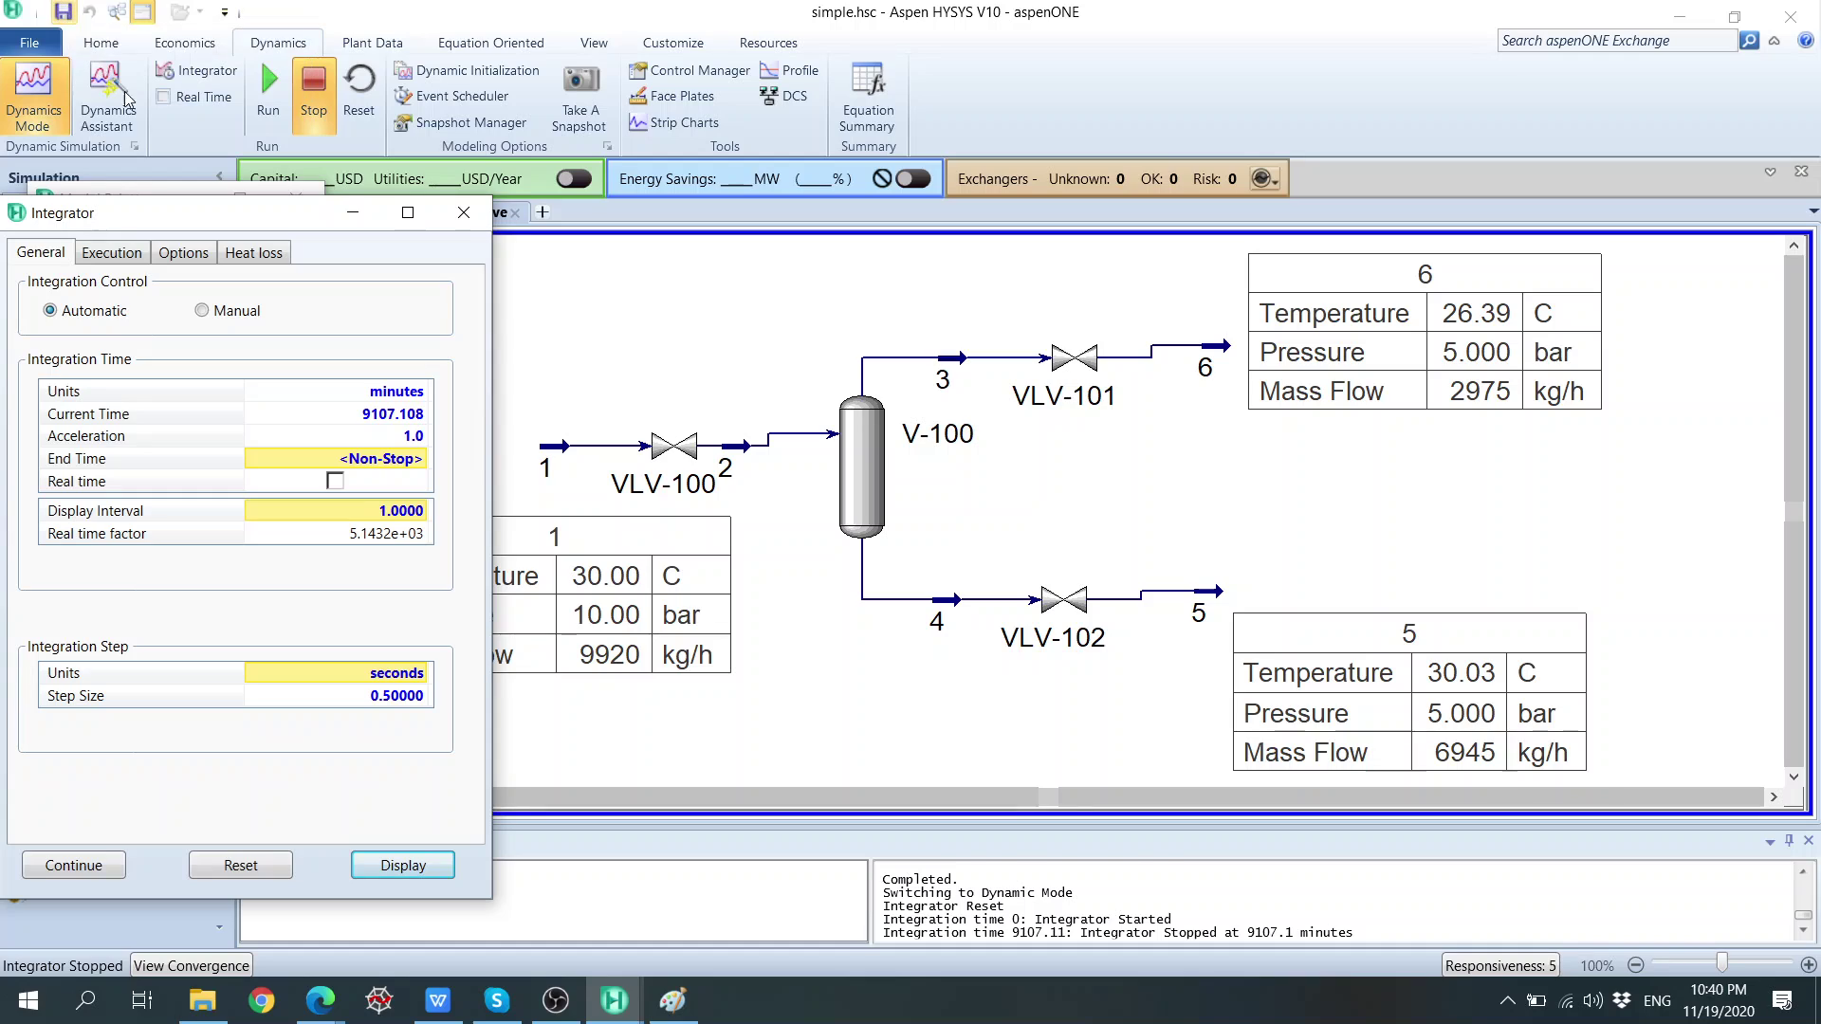
key("ctrl+s")
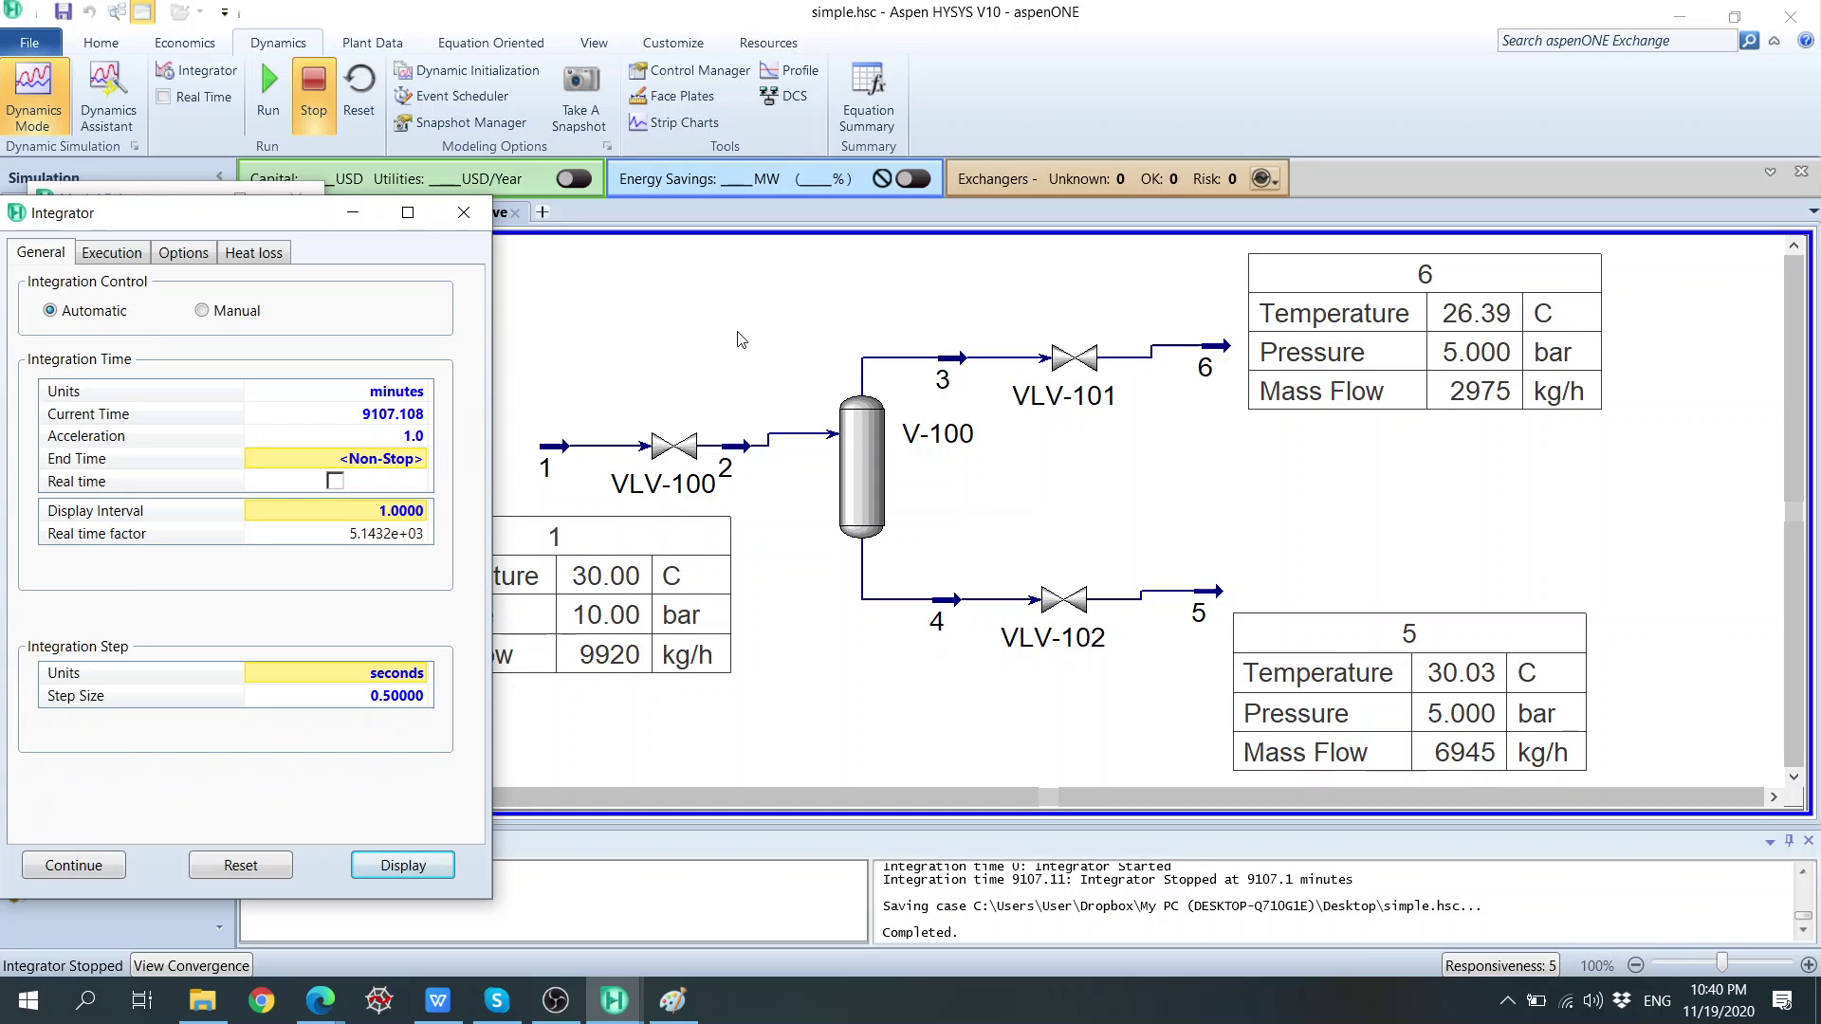
left_click(609, 313)
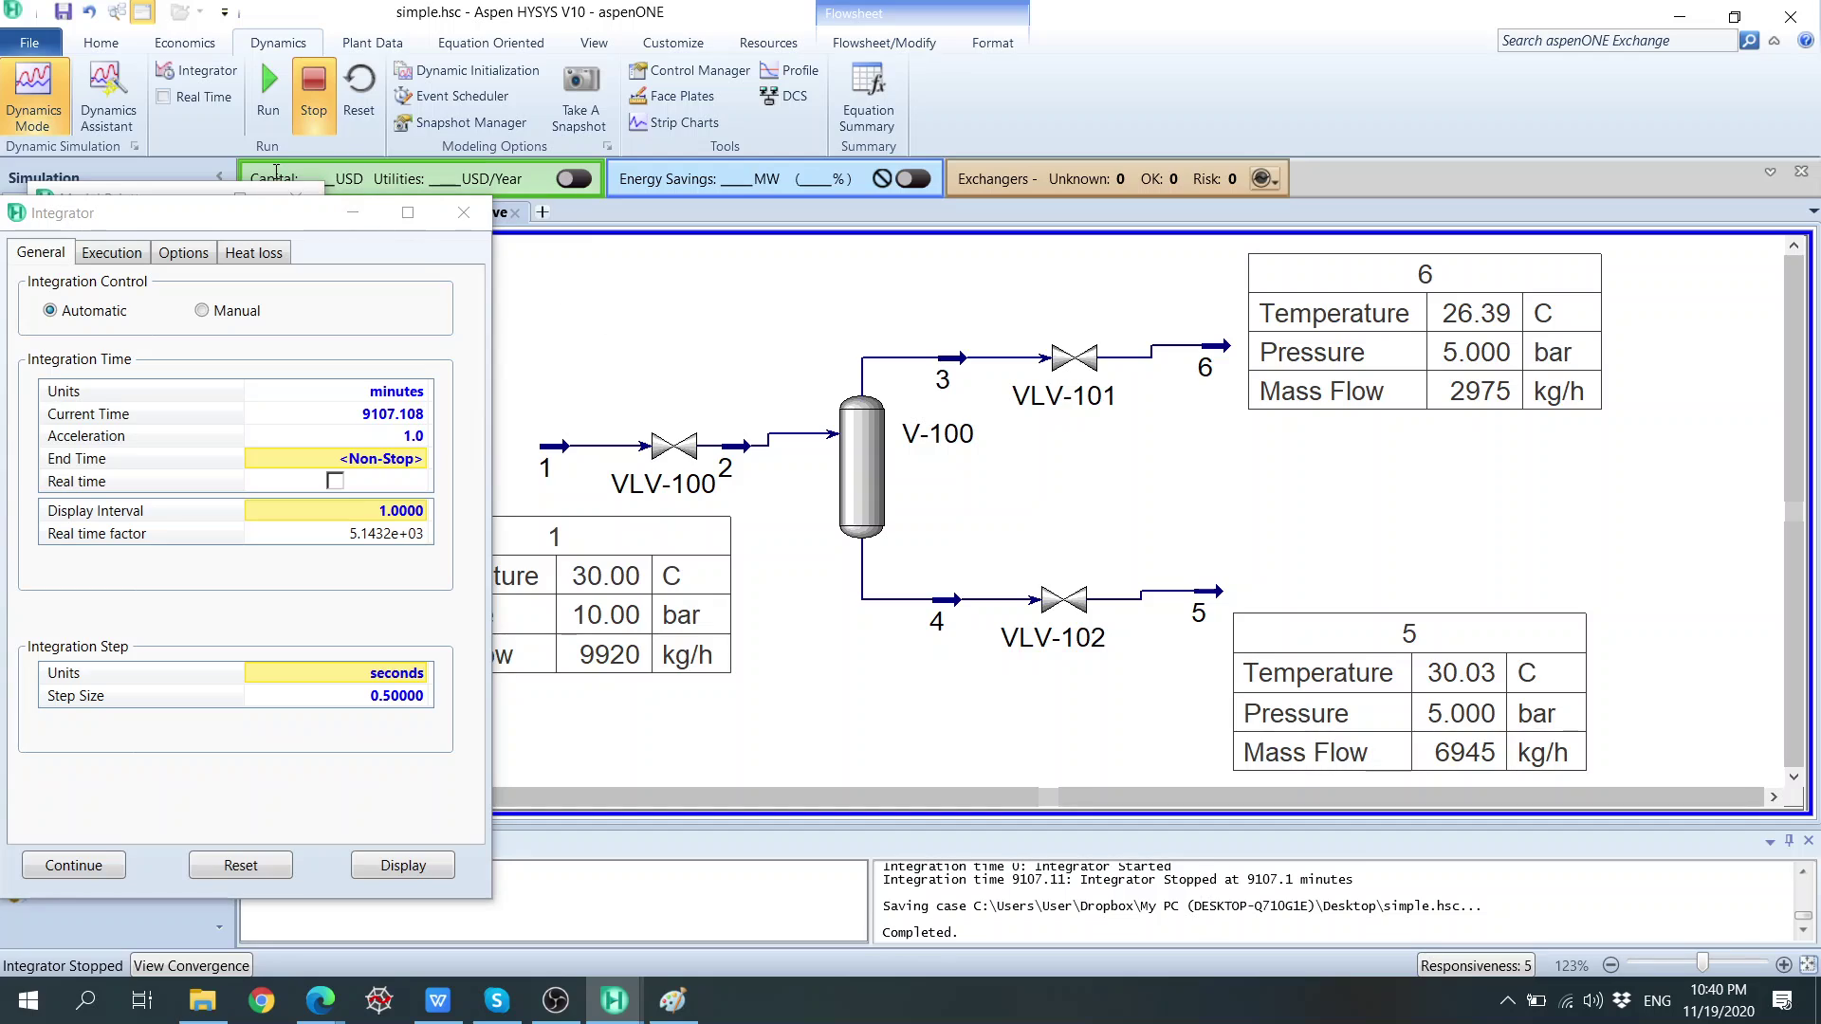